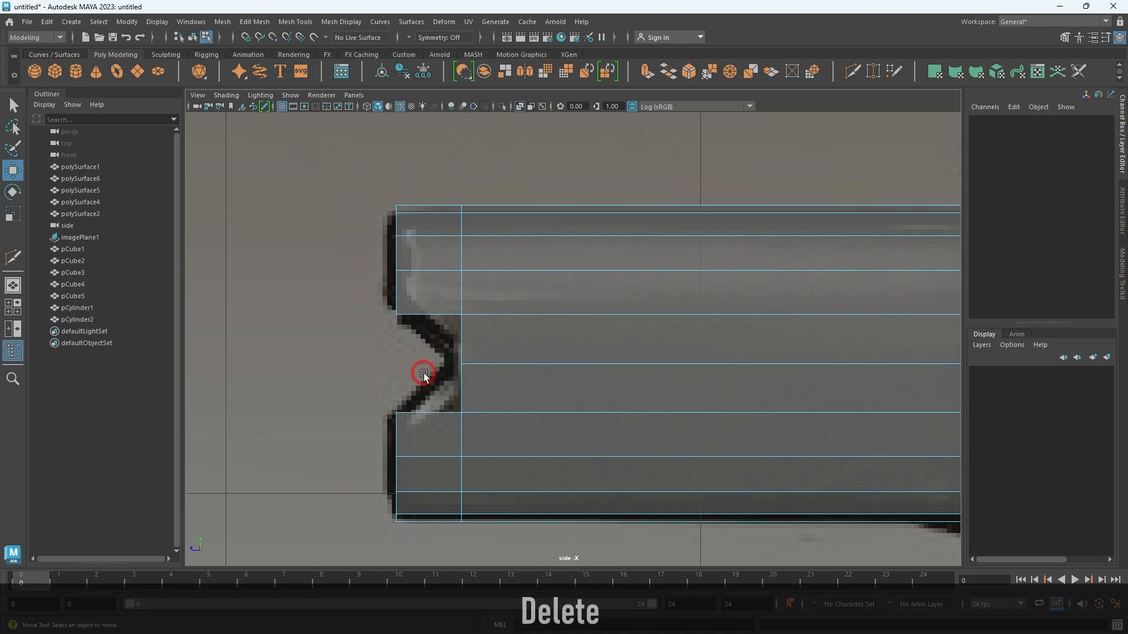
Undo the last face deletion at the open end of the barrel cylinder.
key("ctrl+z")
right_click_drag(461, 391, 596, 339, "alt")
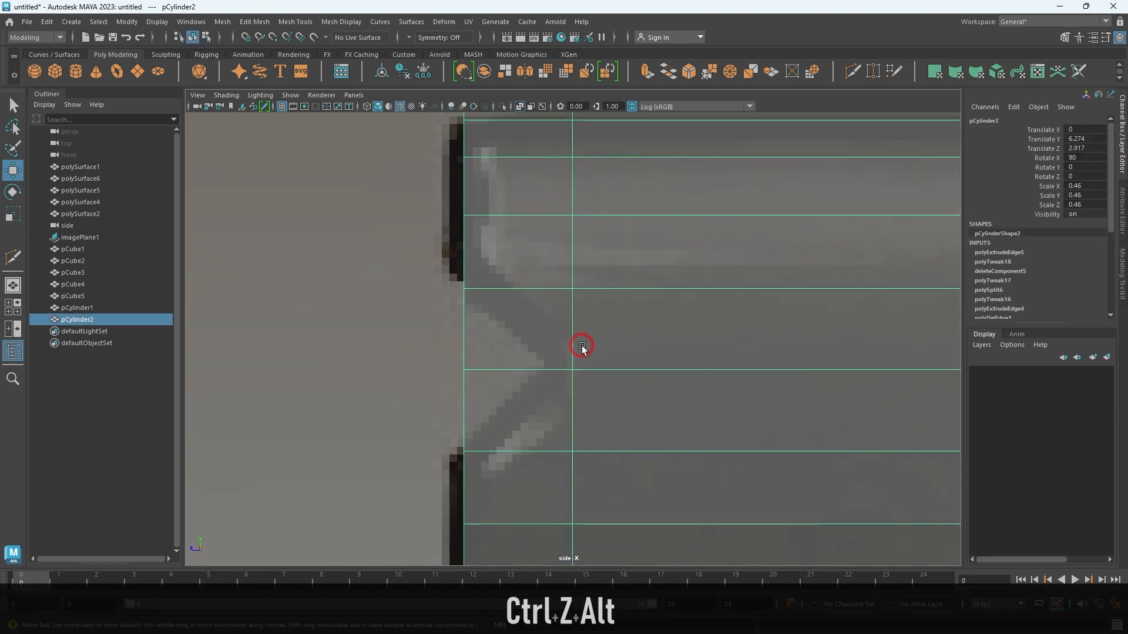
key("space")
key("space")
left_click_drag(664, 249, 368, 447, "alt")
key("space")
key("space")
key("space")
key("space")
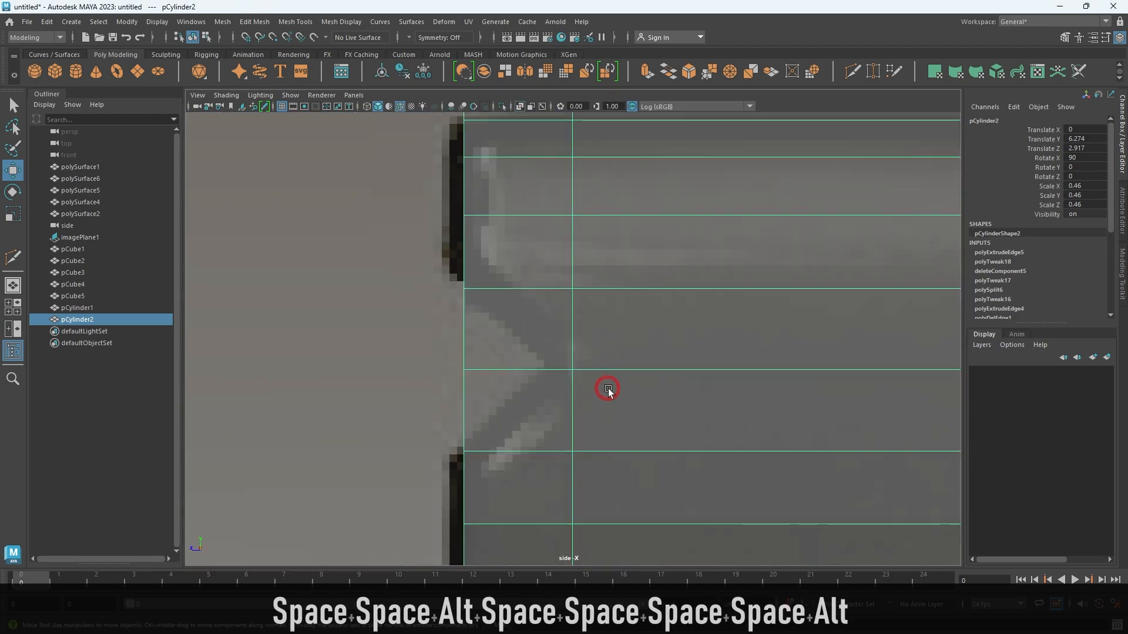
Extrude the middle vertex of the barrel's end edge inward and delete the resulting triangular faces to cut a V-shaped notch.
middle_click_drag(565, 364, 594, 386, "alt")
right_click_drag(473, 347, 517, 388, "alt")
middle_click_drag(517, 388, 553, 332, "alt")
right_click_drag(486, 320, 531, 362, "alt")
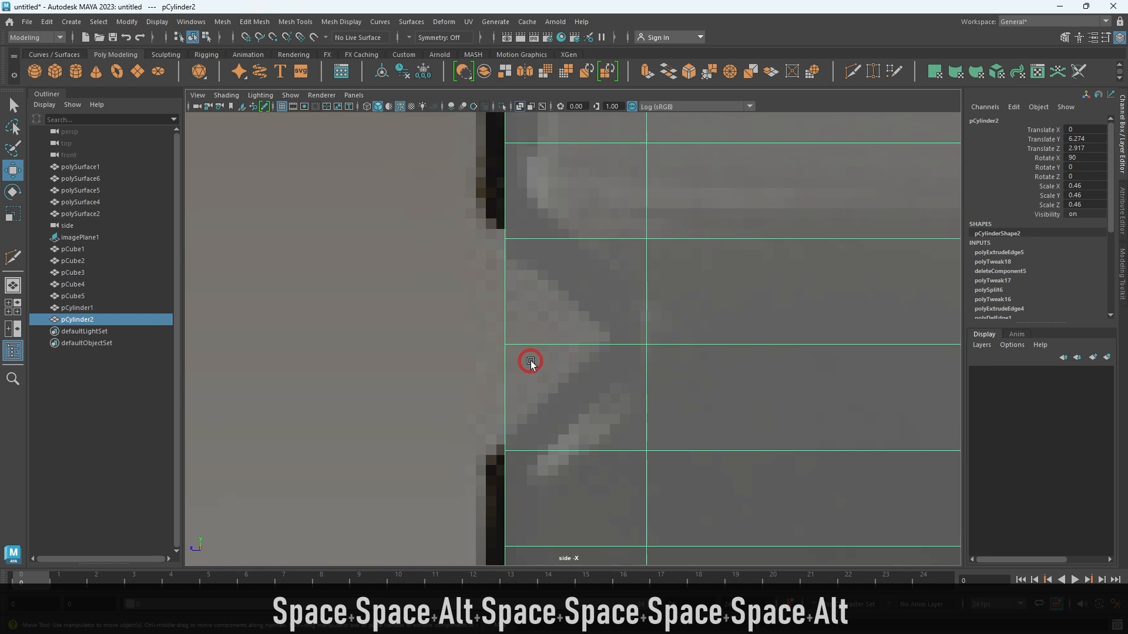
middle_click_drag(583, 358, 561, 359, "alt")
left_click_drag(388, 263, 494, 409)
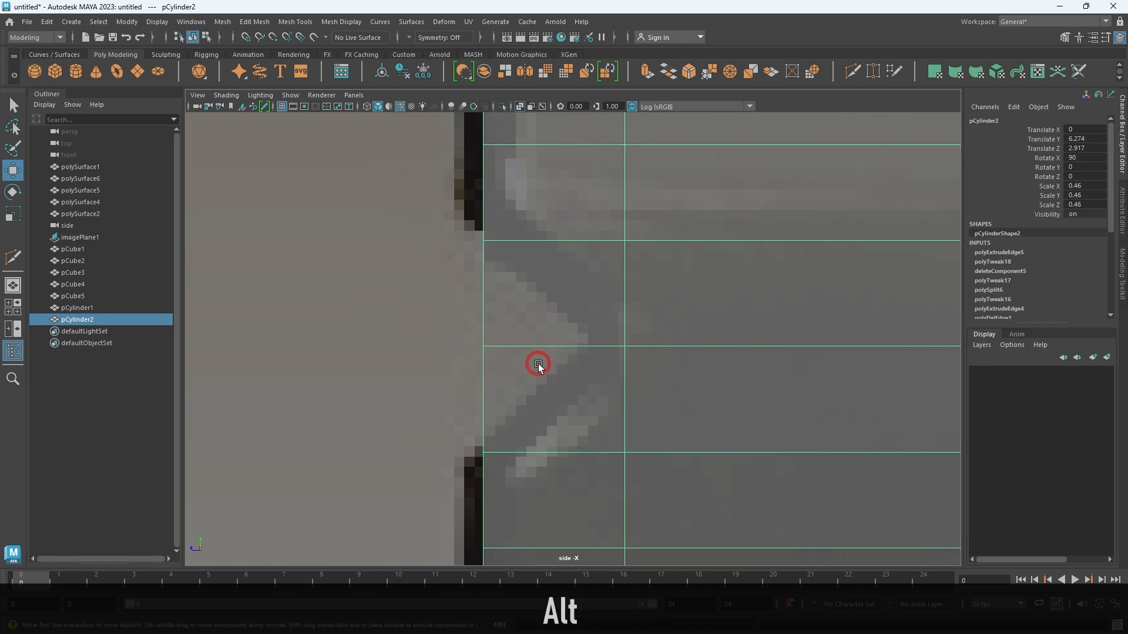
right_click_drag(529, 366, 300, 333)
left_click_drag(457, 330, 404, 319)
key("ctrl+z")
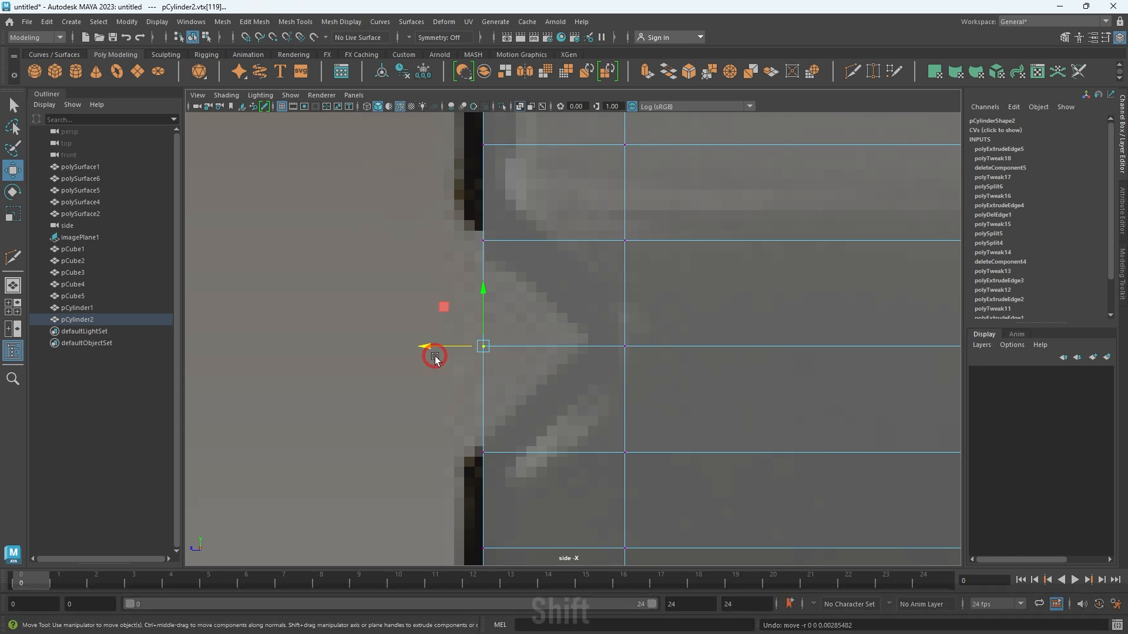
left_click_drag(433, 346, 500, 364, "shift")
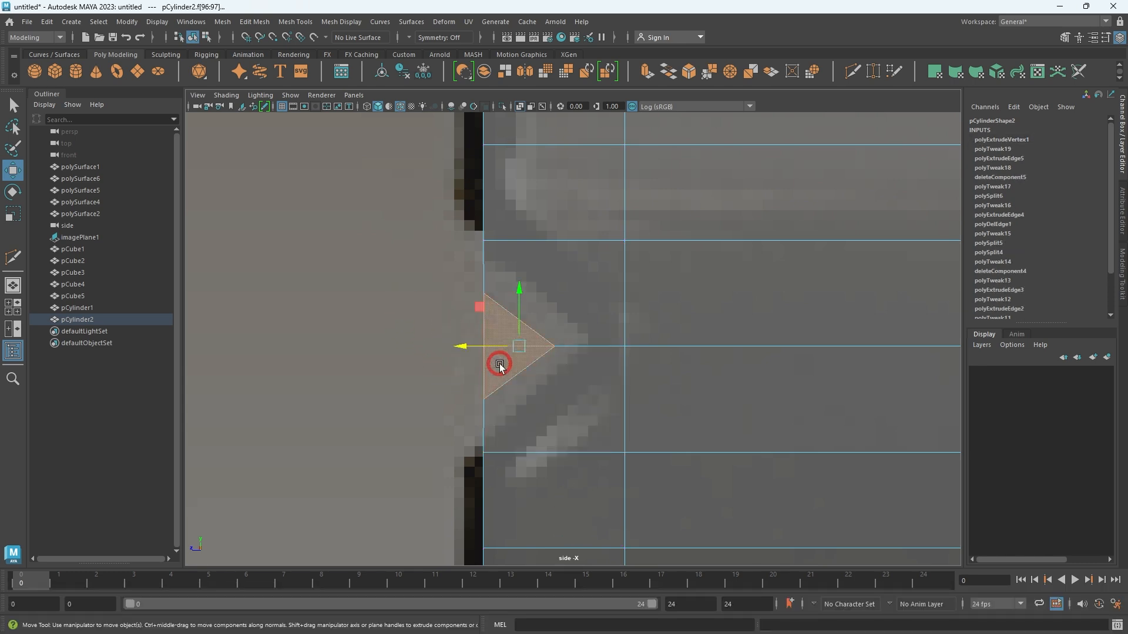
key("Delete")
left_click(654, 337)
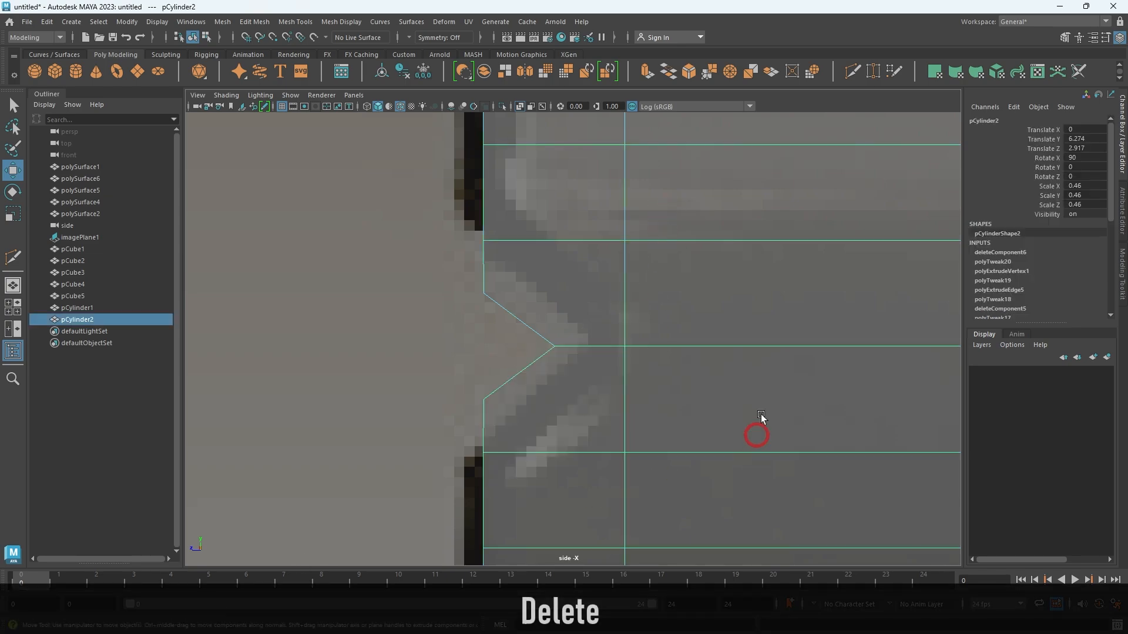
Examine the notch at the barrel's open end in the perspective view.
key("space")
key("space")
left_click_drag(536, 310, 452, 325, "alt")
middle_click_drag(453, 325, 522, 294, "alt")
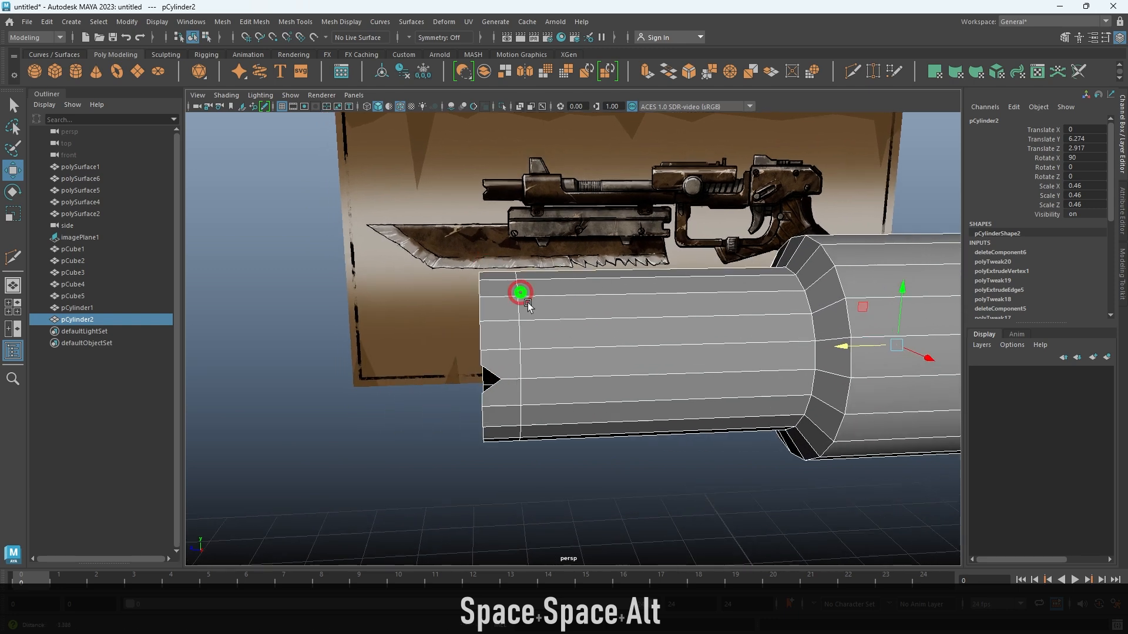
right_click_drag(521, 294, 517, 349, "alt")
middle_click_drag(538, 344, 542, 335, "alt")
key("space")
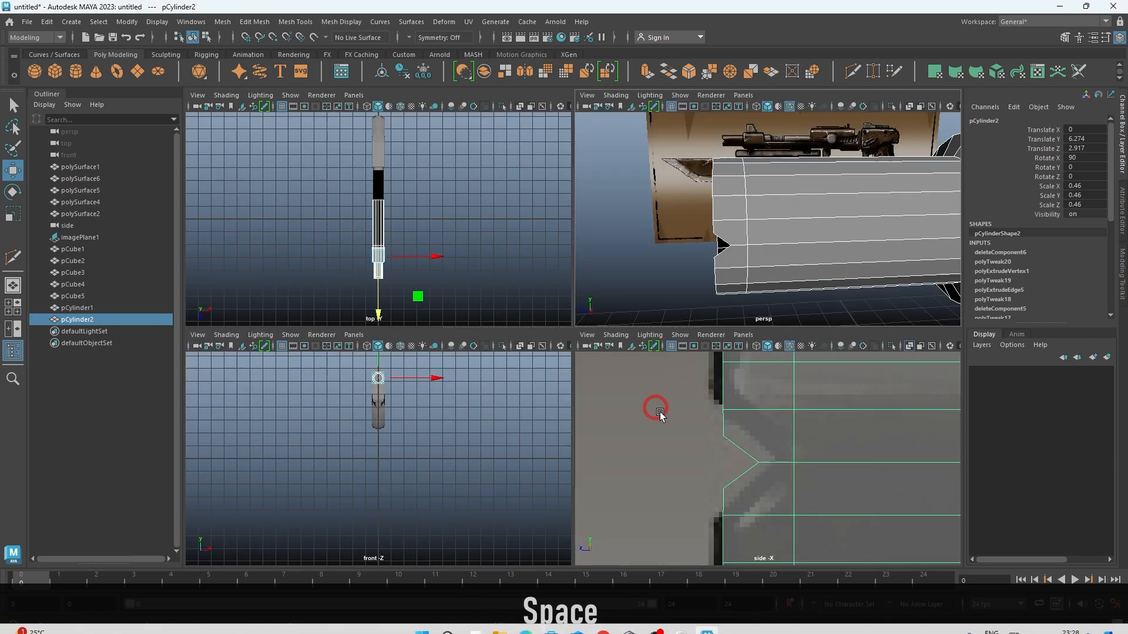
key("space")
right_click(715, 227, "ctrl")
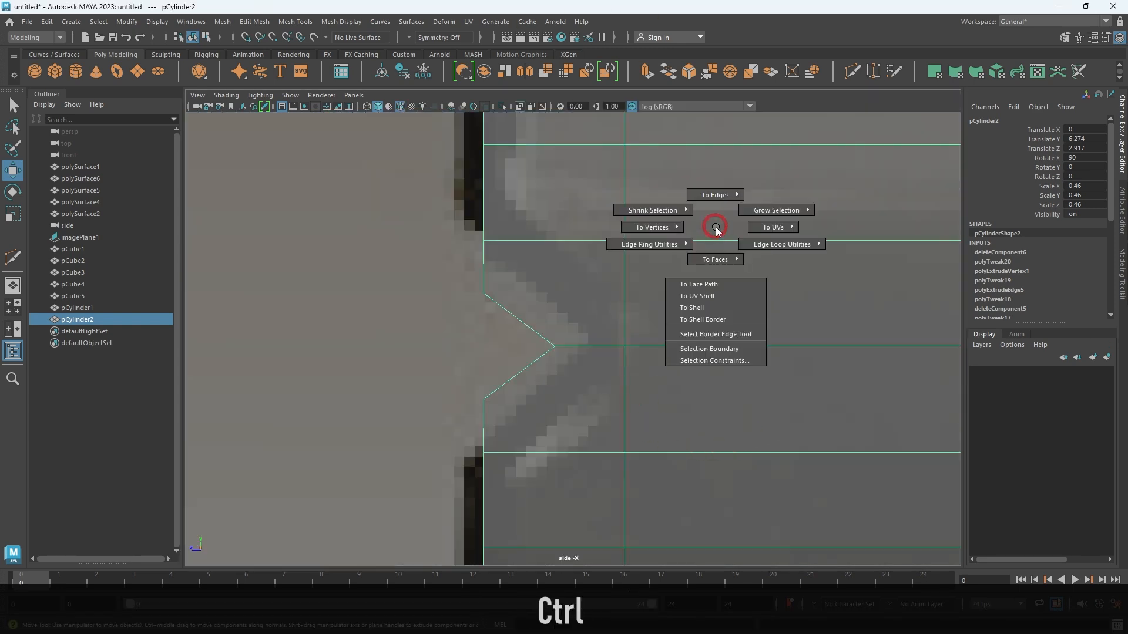
left_click(853, 76)
right_click_drag(591, 292, 587, 233)
left_click(587, 337)
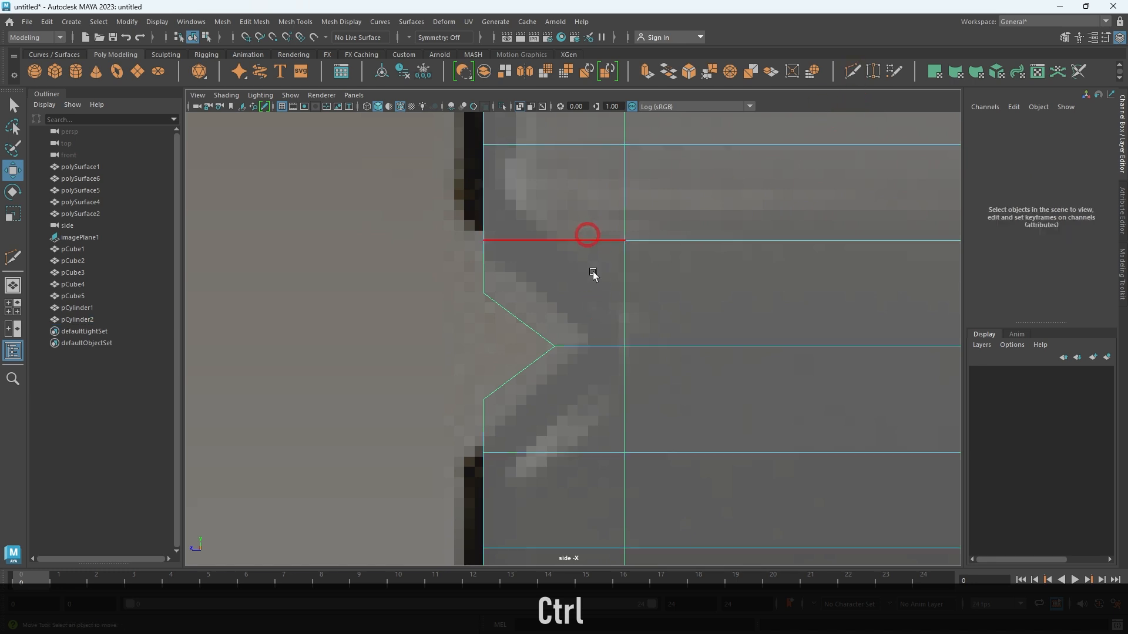
left_click(517, 321, "shift")
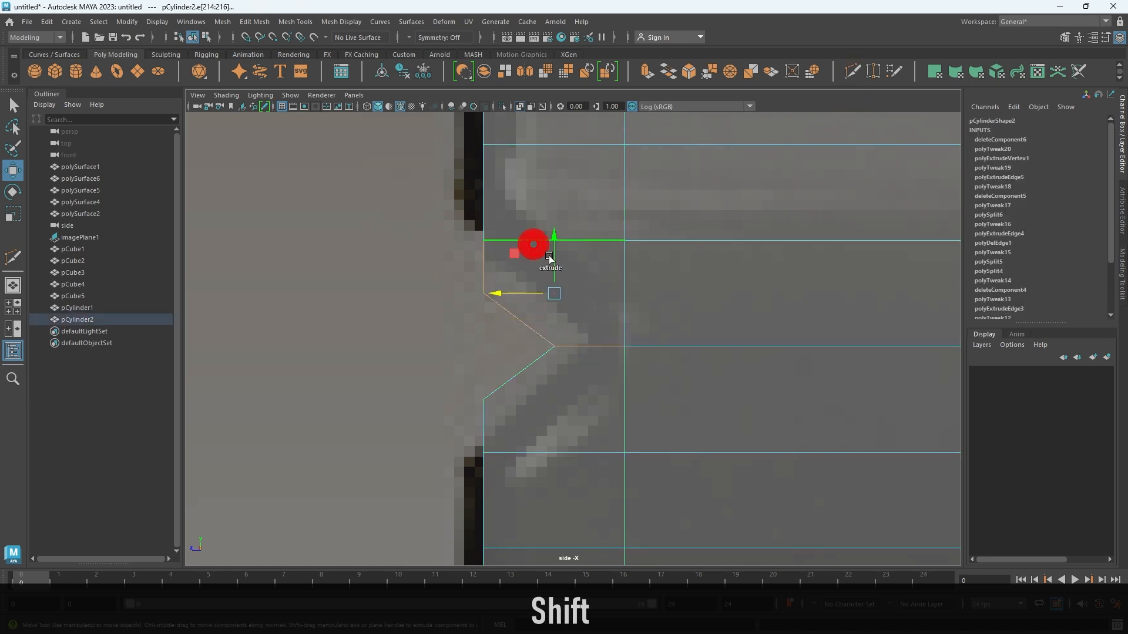
middle_click_drag(679, 352, 629, 340, "alt+shift")
mouse_move(658, 336)
right_mouse_down("alt+shift")
mouse_move(597, 315)
mouse_move(644, 353)
right_mouse_up("alt+shift")
right_click_drag(591, 371, 724, 224, "shift")
right_click_drag(653, 280, 671, 293, "alt")
middle_click_drag(671, 294, 678, 297, "alt")
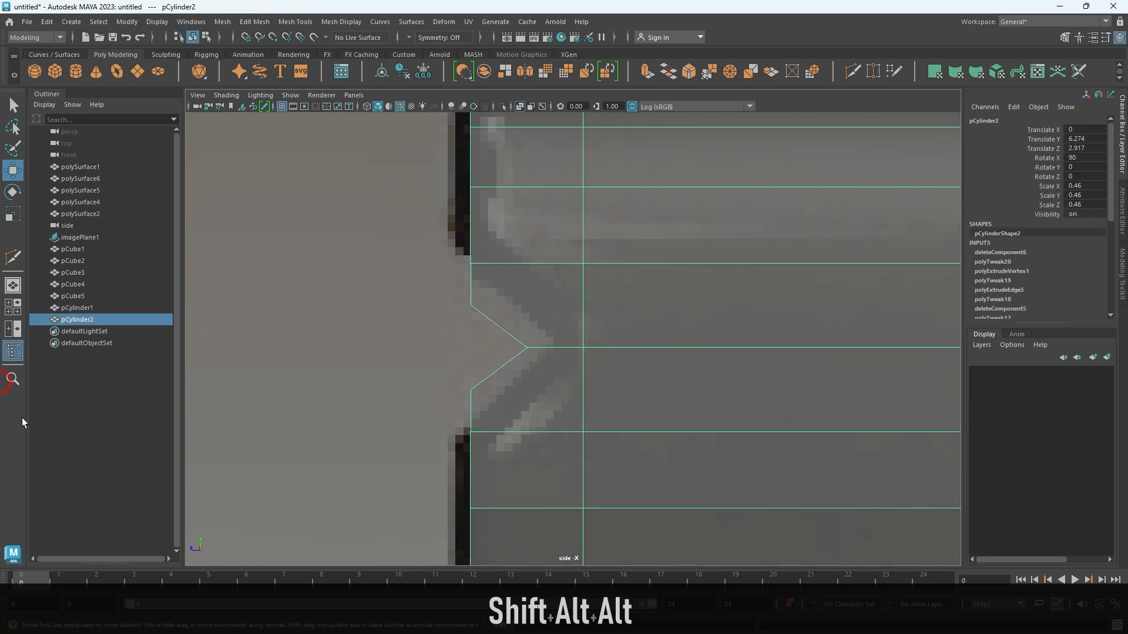
Try a Multi-Cut from the edge-loop vertex above the notch to the notch's upper corner, checking it in perspective.
left_click(846, 70)
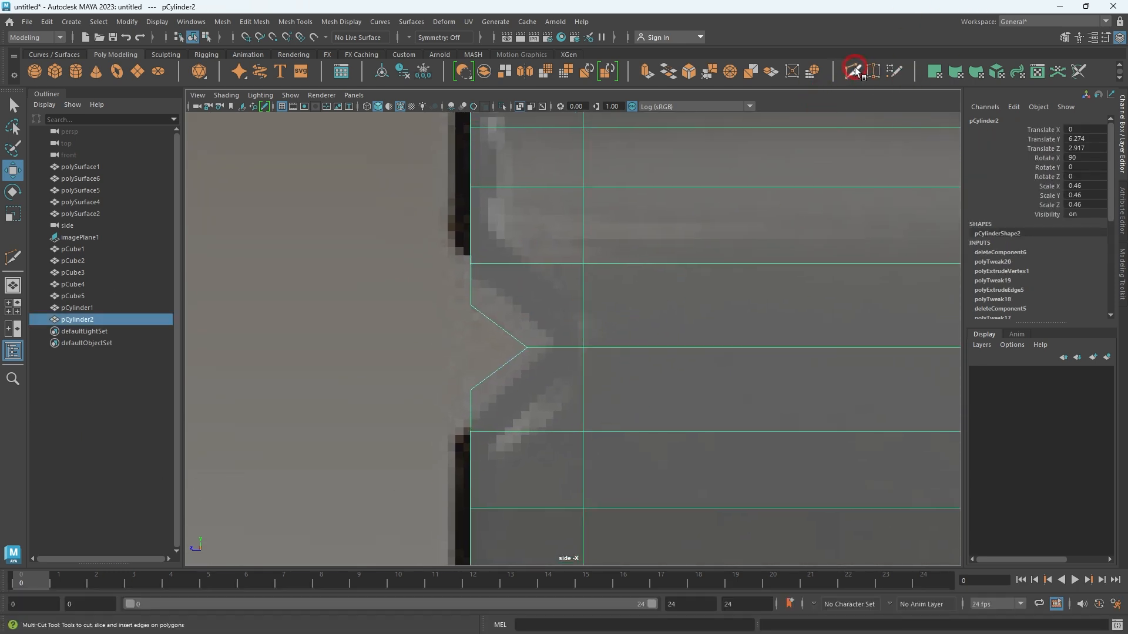
left_click(583, 263)
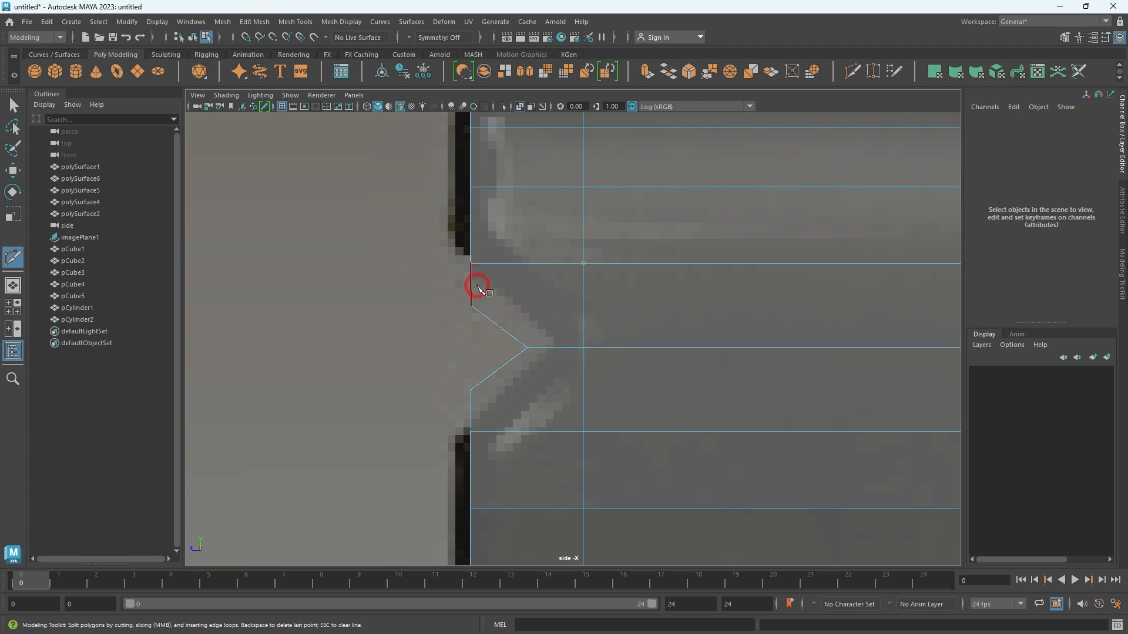
right_click(464, 350)
key("space")
key("space")
left_click_drag(687, 215, 746, 214, "alt")
right_click_drag(746, 215, 700, 300, "alt")
middle_click_drag(700, 300, 718, 268, "alt")
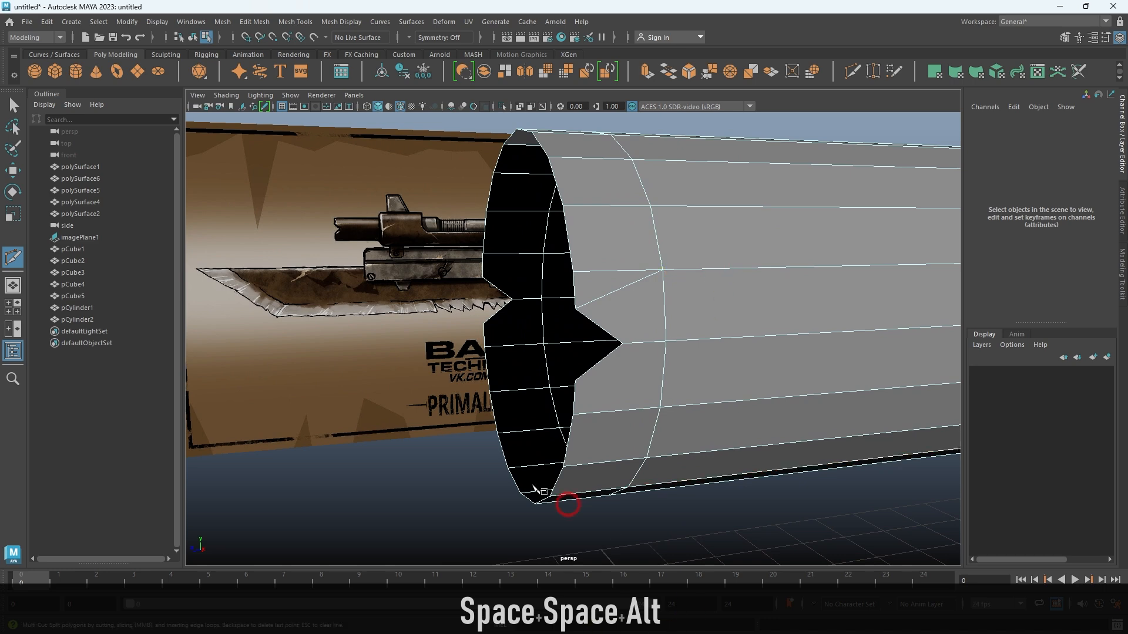
right_click_drag(608, 319, 635, 335, "alt")
left_click_drag(634, 336, 543, 374, "alt")
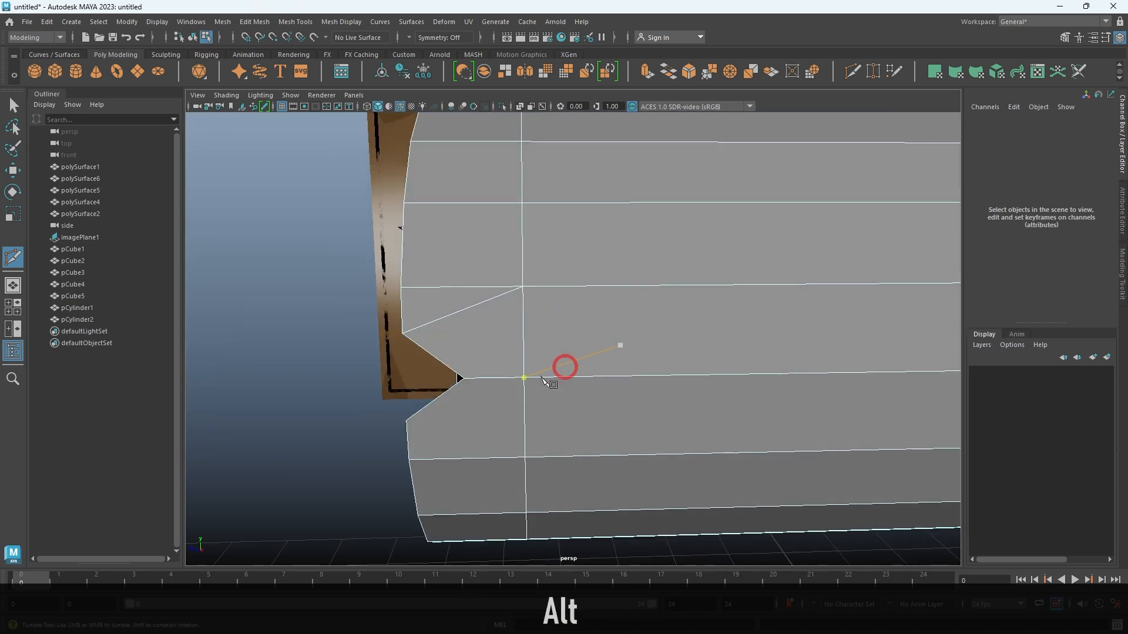
middle_click_drag(427, 319, 548, 325, "alt")
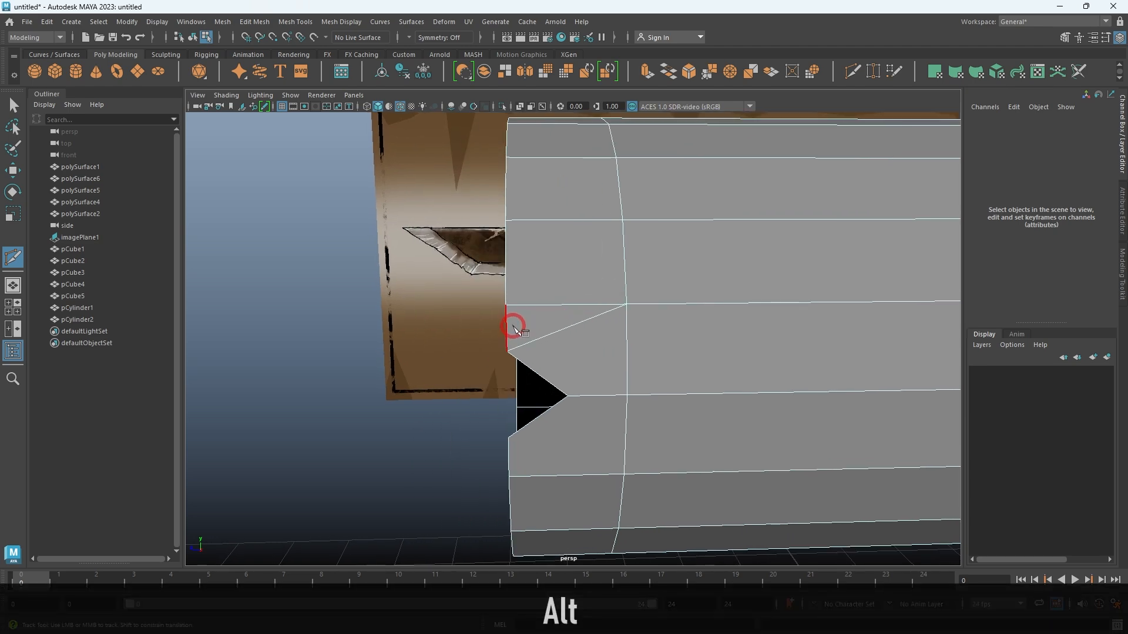
Undo the diagonal cut above the notch in the side view and leave the Multi-Cut tool.
key("space")
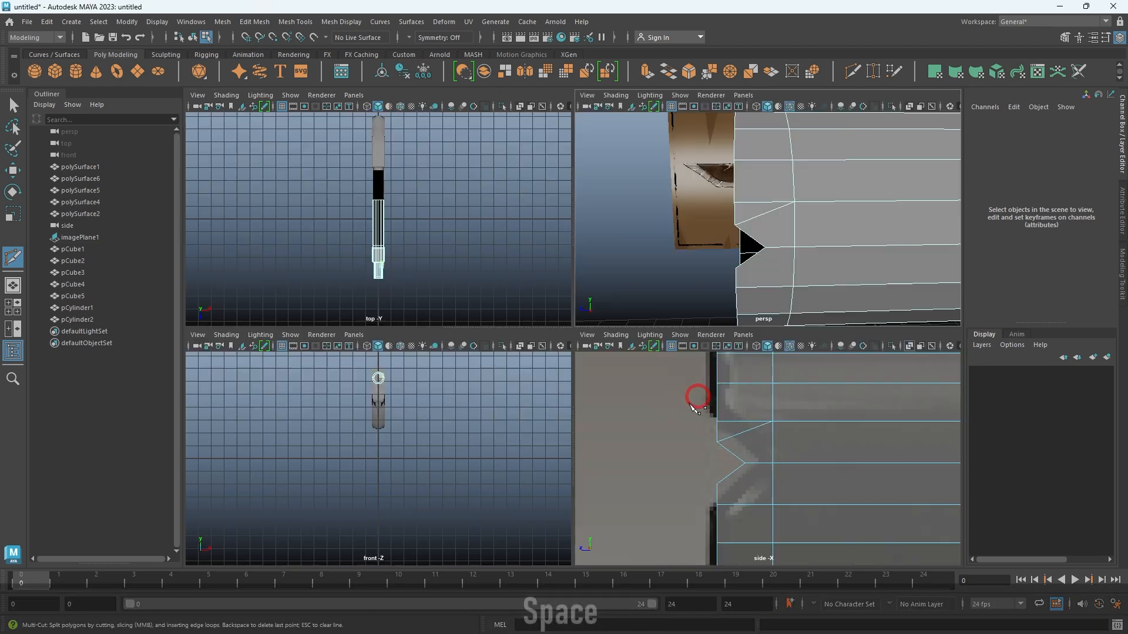
key("space")
middle_click_drag(657, 403, 690, 385, "alt")
right_click_drag(679, 383, 697, 391, "alt")
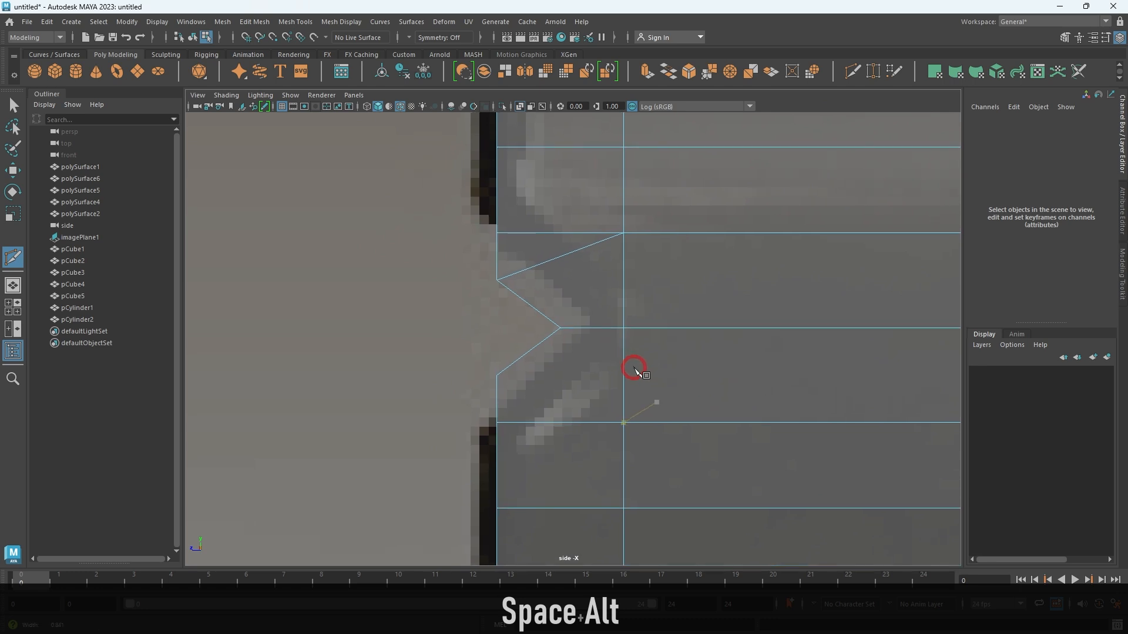
key("ctrl+z")
key("ctrl+z")
key("q")
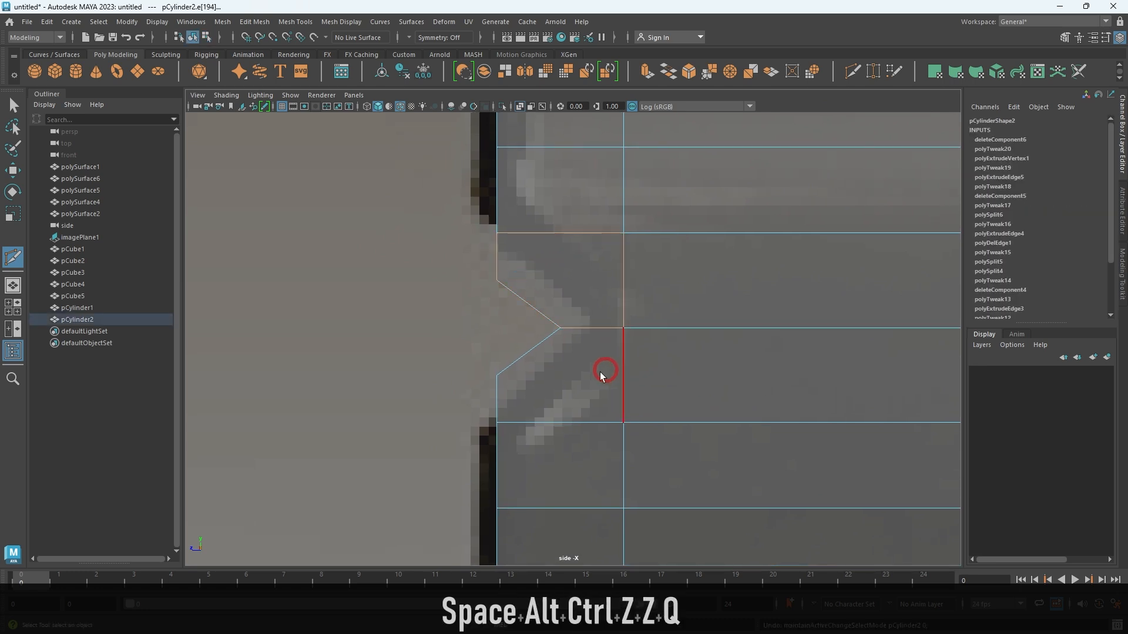
Try to move the notch's upper corner vertices straight up along the barrel's end edge.
middle_click_drag(669, 324, 679, 353, "alt")
key("alt+d")
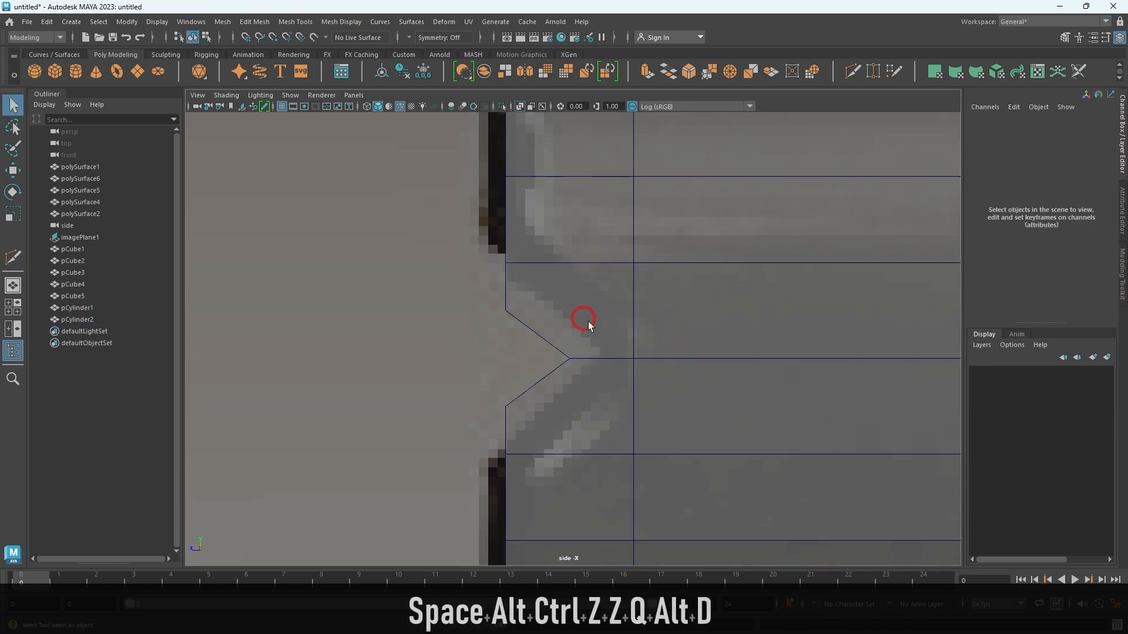
scroll(578, 303, "up", 1)
left_click(573, 290)
right_click_drag(606, 296, 624, 298, "alt")
right_click_drag(598, 366, 432, 310)
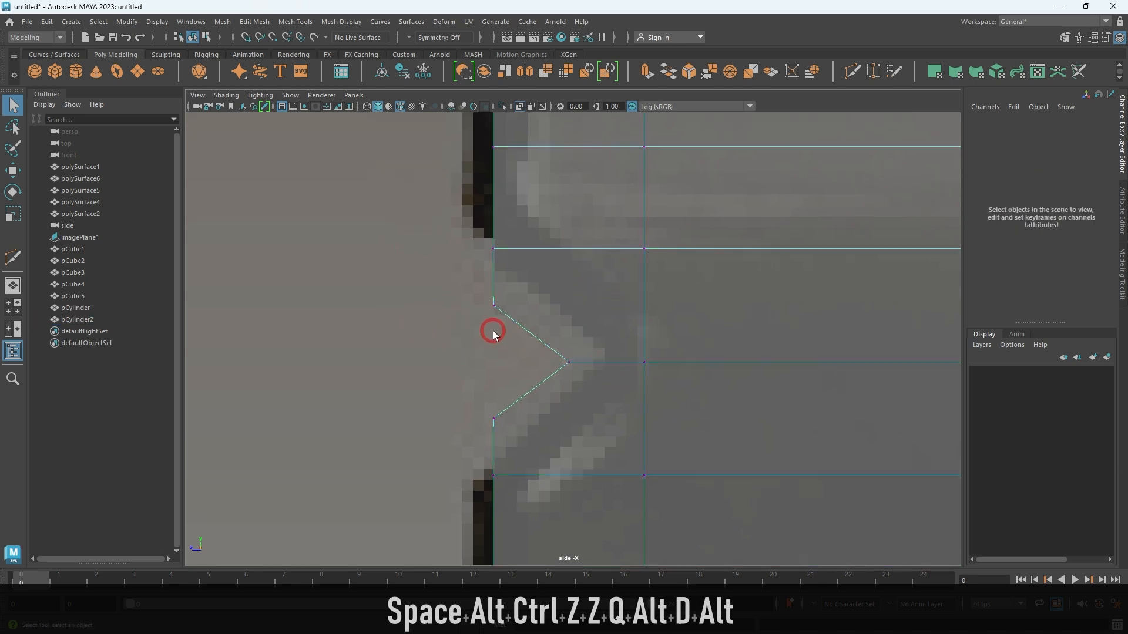
left_click_drag(521, 326, 519, 321)
left_click_drag(439, 273, 532, 340)
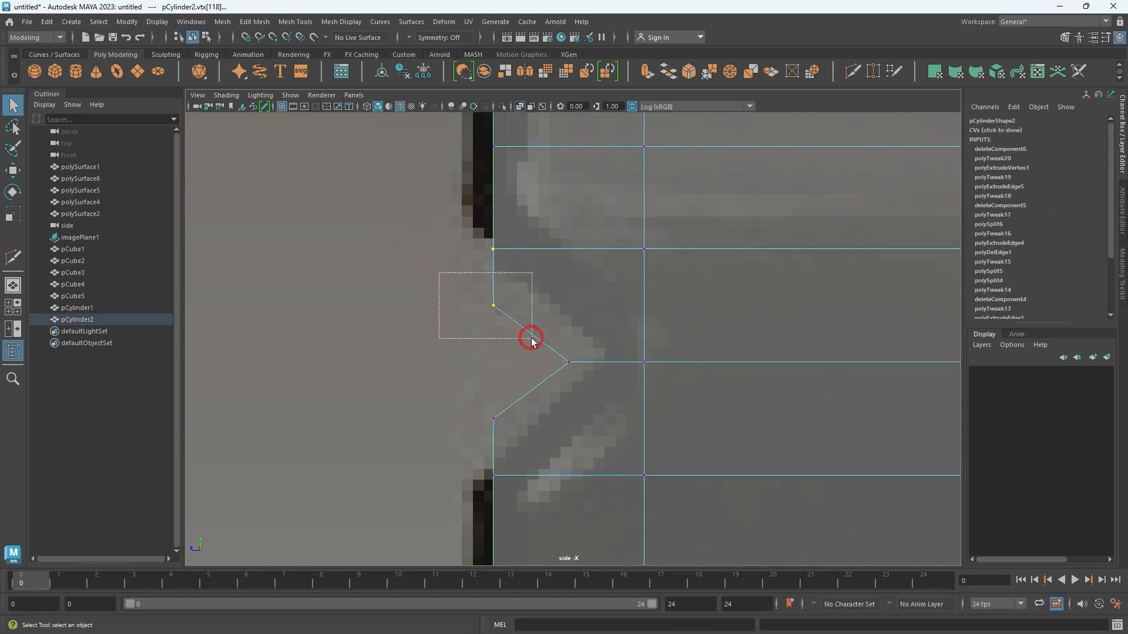
key("w")
left_click_drag(493, 264, 492, 238)
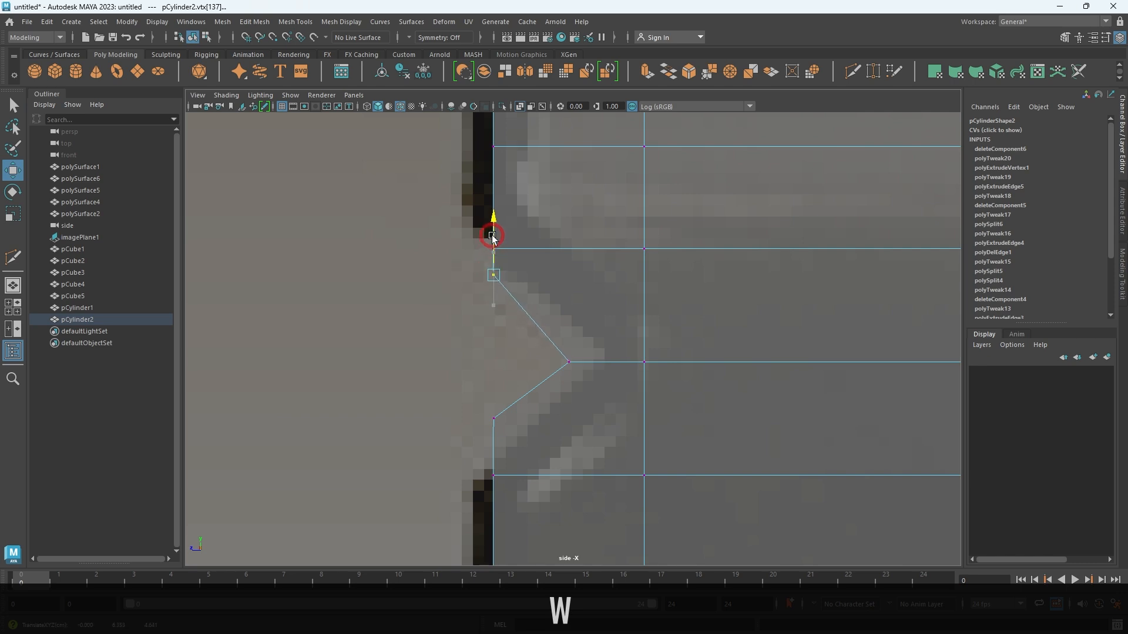
key("ctrl+z")
Target-weld the near notch's upper corner vertex to the next vertex above it on the barrel's end edge.
right_click_drag(476, 369, 581, 361, "alt")
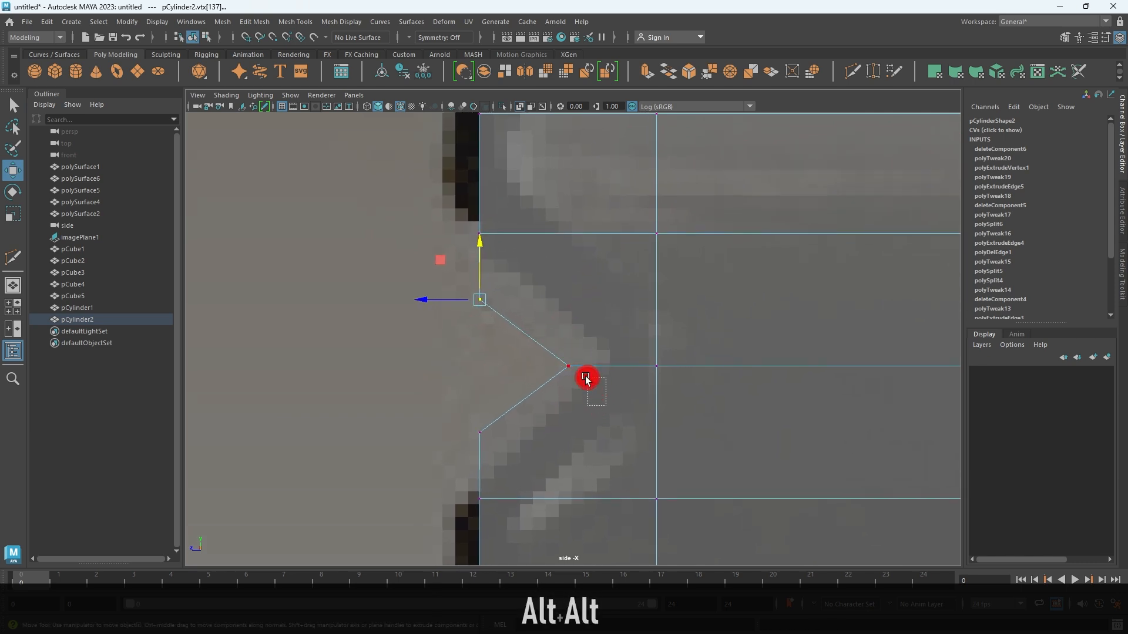
left_click_drag(541, 347, 537, 345)
middle_click_drag(534, 343, 545, 331, "alt")
left_click_drag(455, 274, 455, 275)
key("space")
key("space")
left_click_drag(719, 259, 749, 357, "alt")
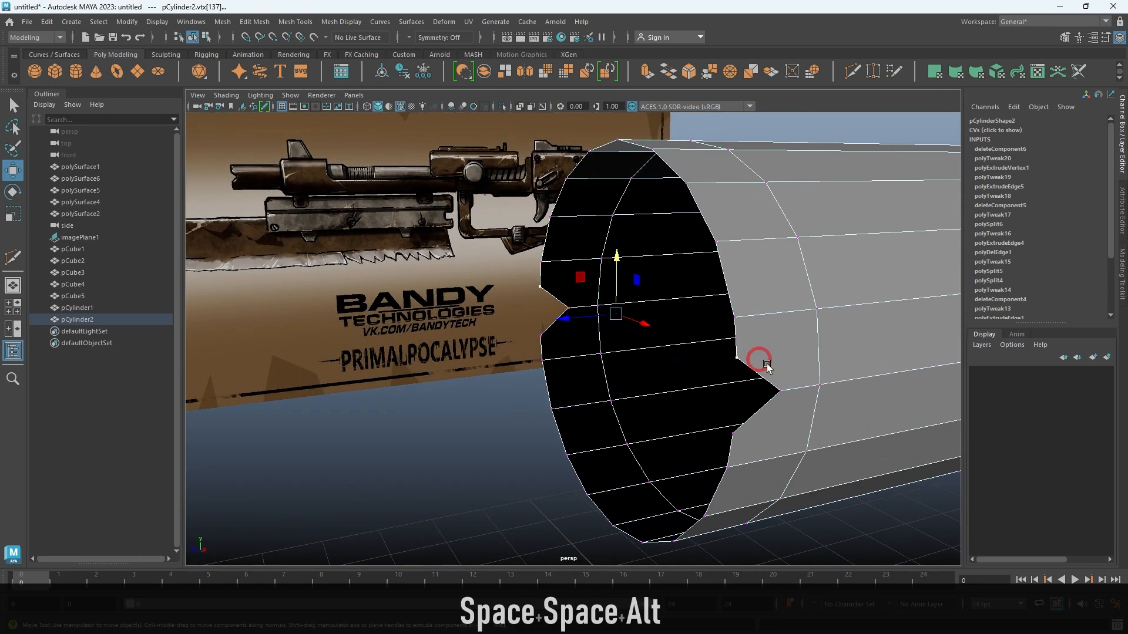
right_click(782, 333, "shift")
mouse_move(782, 302)
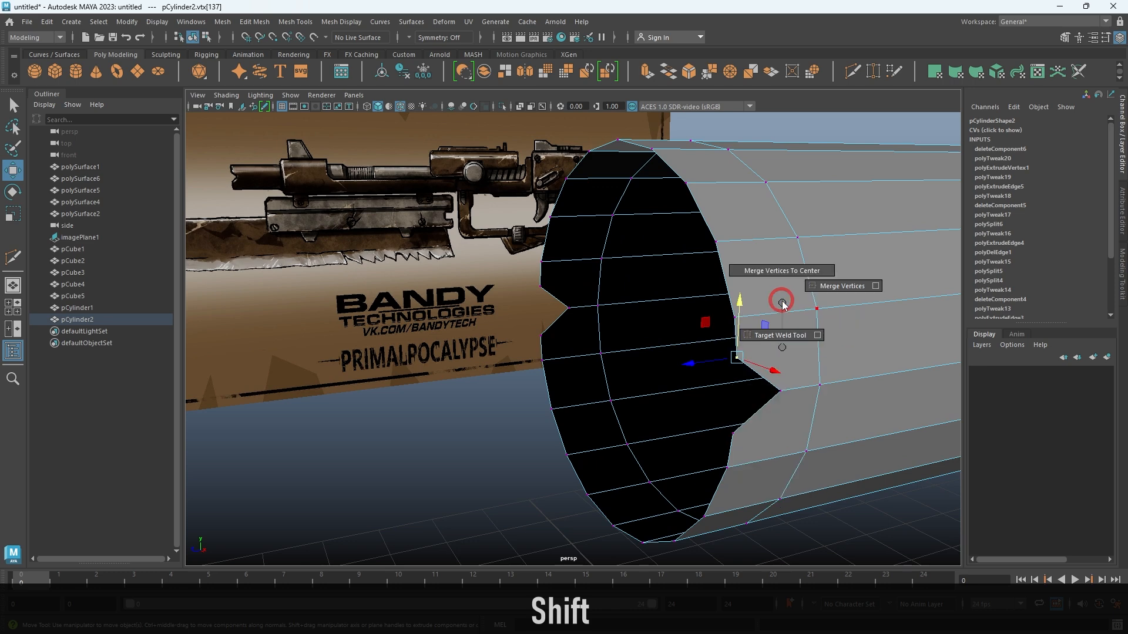
left_click(782, 339)
right_click_drag(745, 310, 770, 343, "alt")
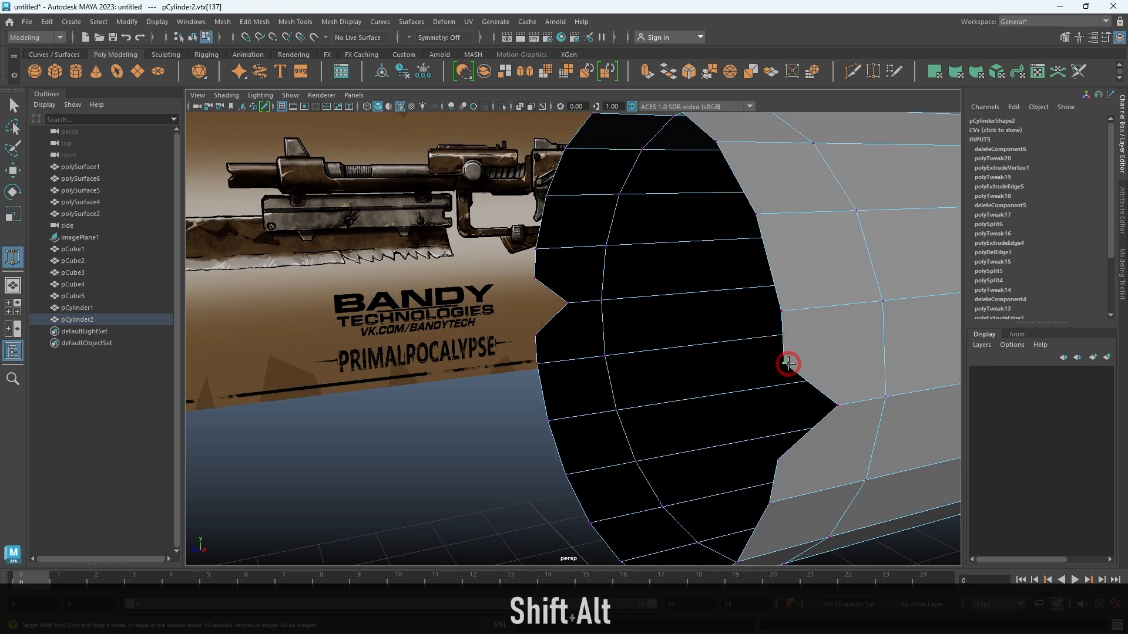
left_click_drag(792, 338, 782, 311)
Target-weld the near notch's tip to the edge loop behind it and its lower corner to the end-edge vertex below.
middle_click_drag(803, 328, 724, 314, "alt")
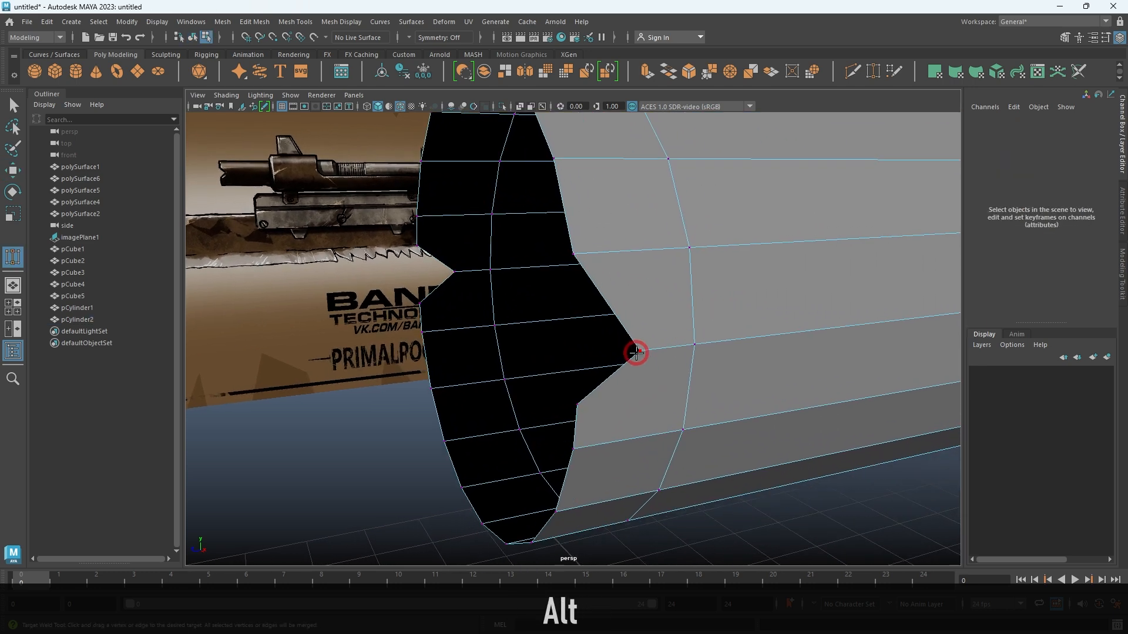
left_click_drag(656, 352, 694, 348)
middle_click_drag(694, 348, 696, 334, "alt")
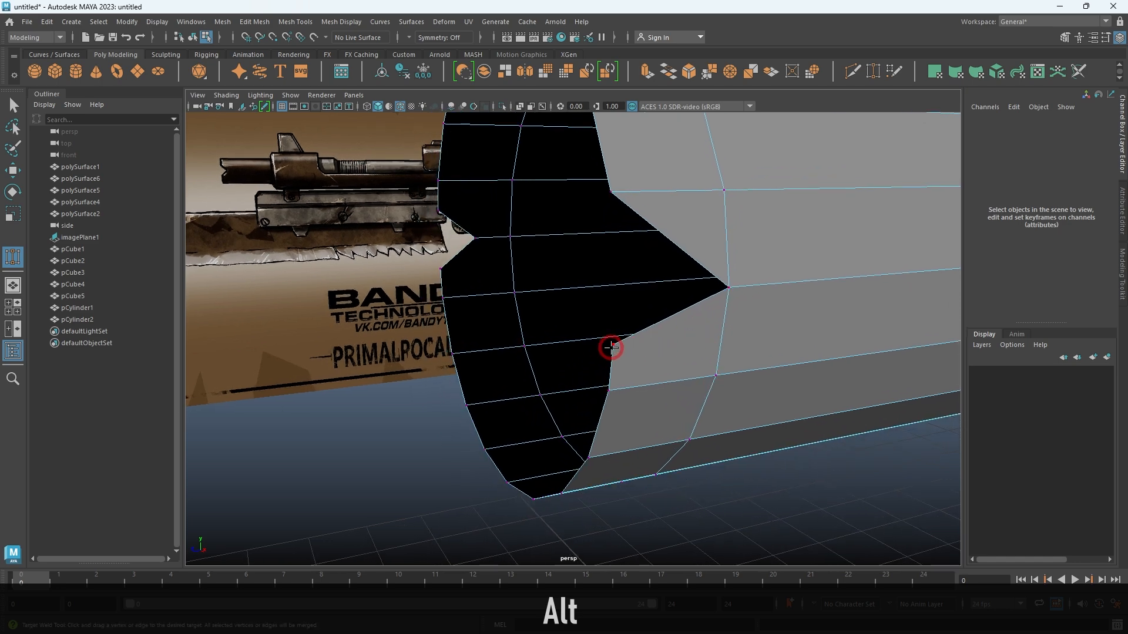
left_click_drag(610, 389, 610, 389)
Target-weld the opposite notch's tip to the edge loop and its corner vertices to the adjacent end-edge vertices.
right_click_drag(685, 389, 682, 363, "alt")
left_click_drag(656, 354, 613, 314, "alt")
right_click_drag(587, 317, 602, 337, "alt")
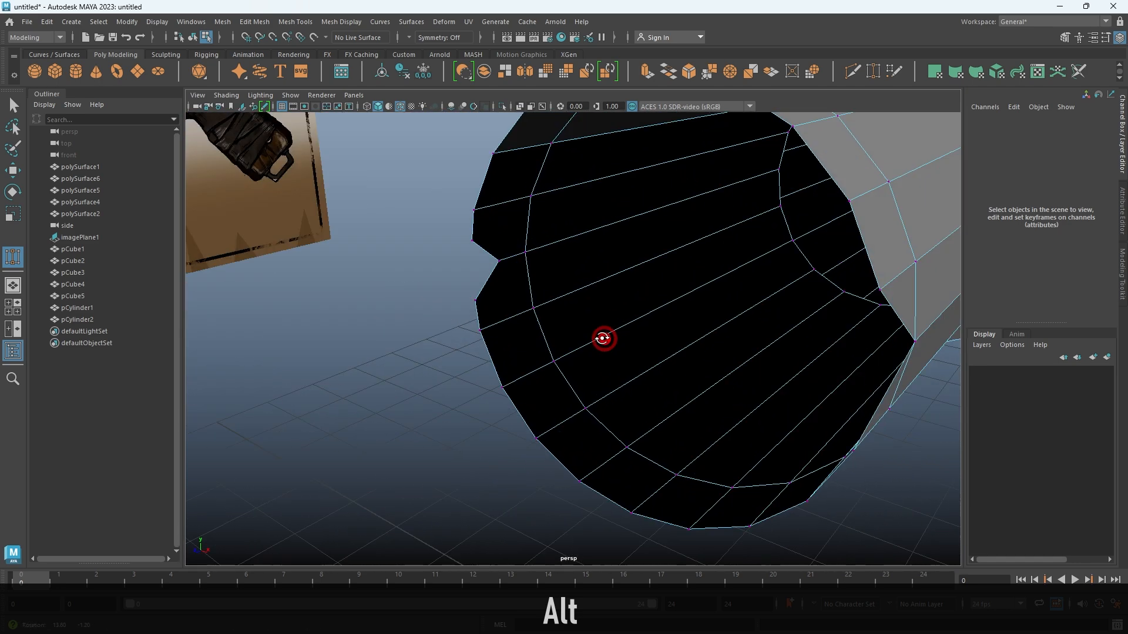
left_click_drag(602, 338, 544, 321, "alt")
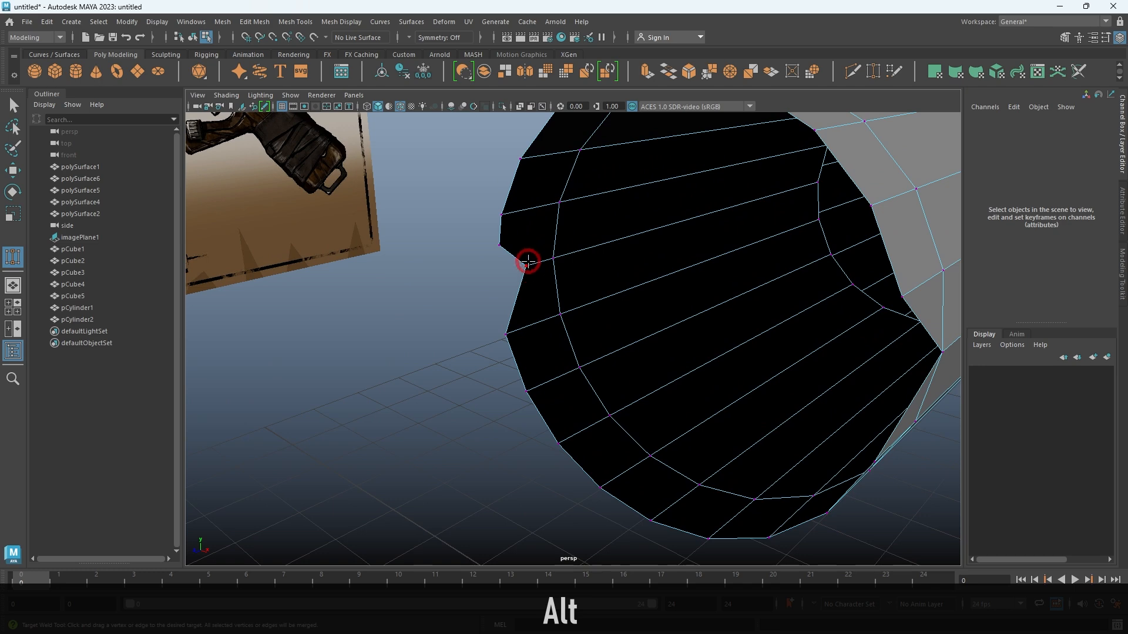
left_click_drag(551, 258, 553, 258)
left_click_drag(500, 210, 501, 214)
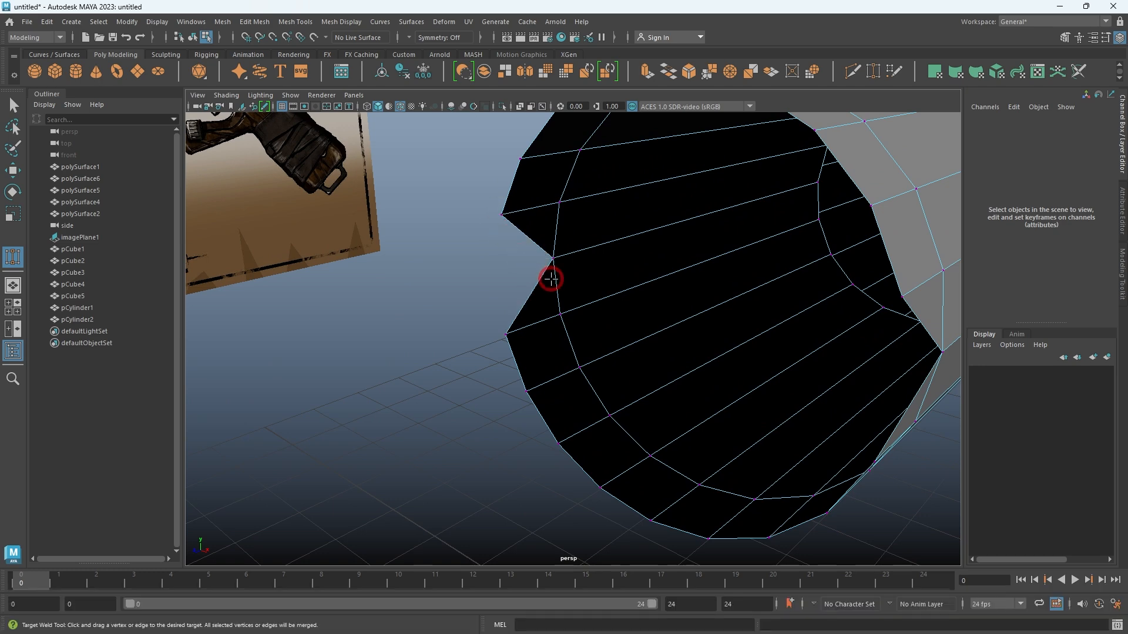
Leave the Target Weld tool, select the whole barrel cylinder in object mode and bring its notched end into view.
key("q")
right_click_drag(551, 306, 643, 184)
right_click_drag(653, 202, 630, 222, "alt")
left_click_drag(630, 221, 545, 218, "alt")
left_click_drag(648, 347, 591, 331, "alt")
right_click_drag(591, 331, 624, 347, "alt")
middle_click_drag(624, 347, 643, 393, "alt")
right_click_drag(577, 335, 597, 336, "alt")
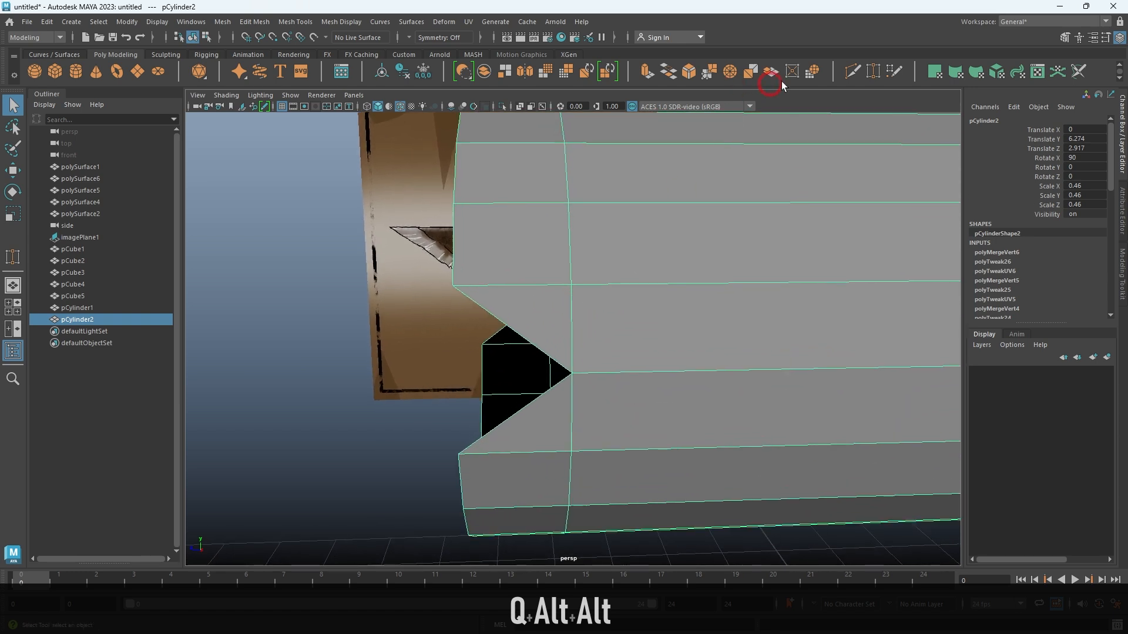
Use Multi-Cut to insert lengthwise edges along the barrel, midway above and midway below the near notch's tip.
left_click(852, 72)
left_click(572, 373)
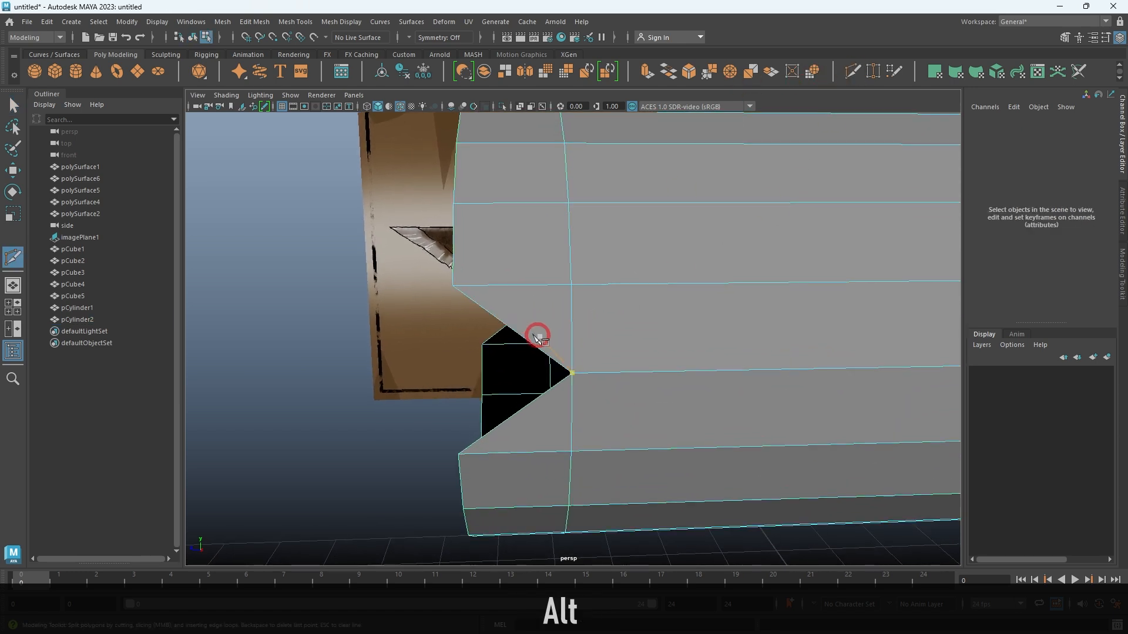
left_click(582, 332, "ctrl+shift")
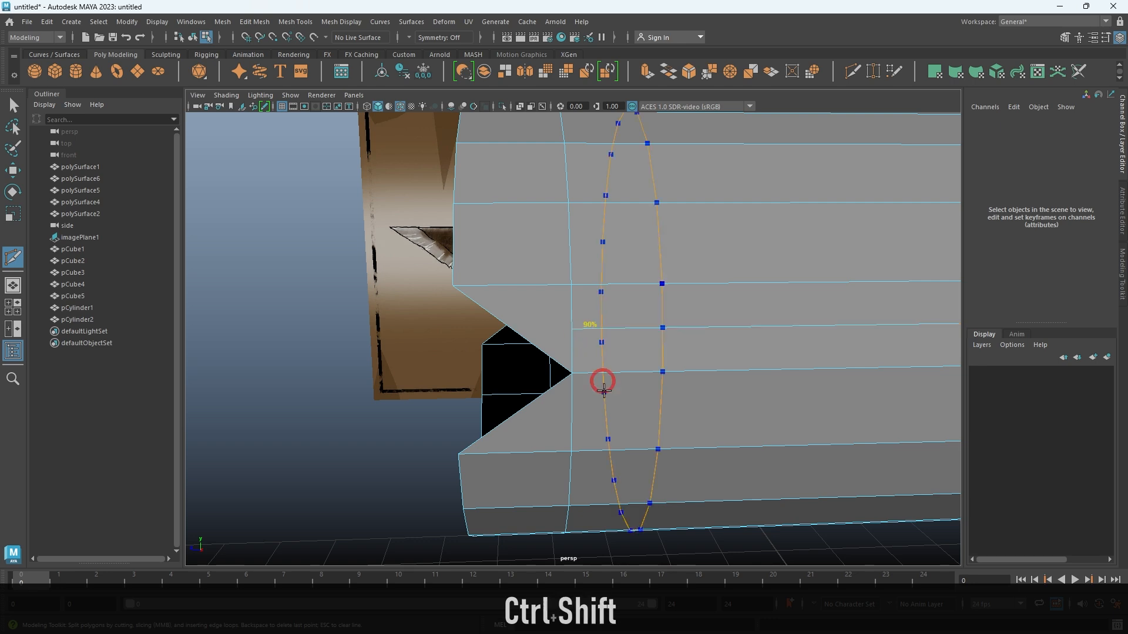
left_click(582, 420, "ctrl+shift")
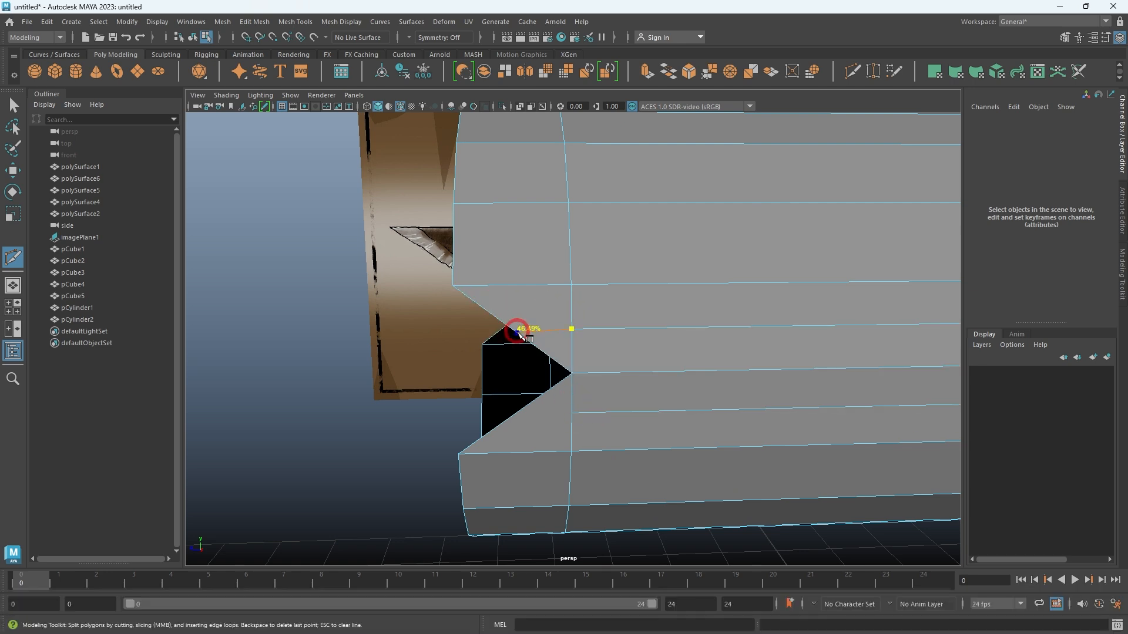
key("shift")
left_click_drag(390, 411, 452, 400, "alt")
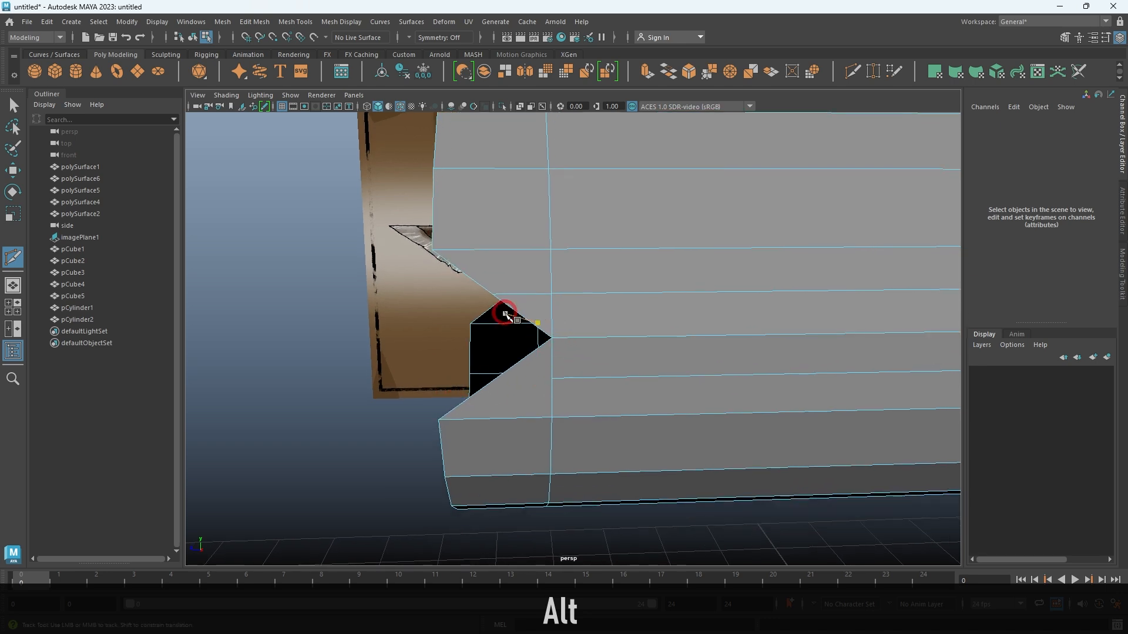
key("ctrl+z")
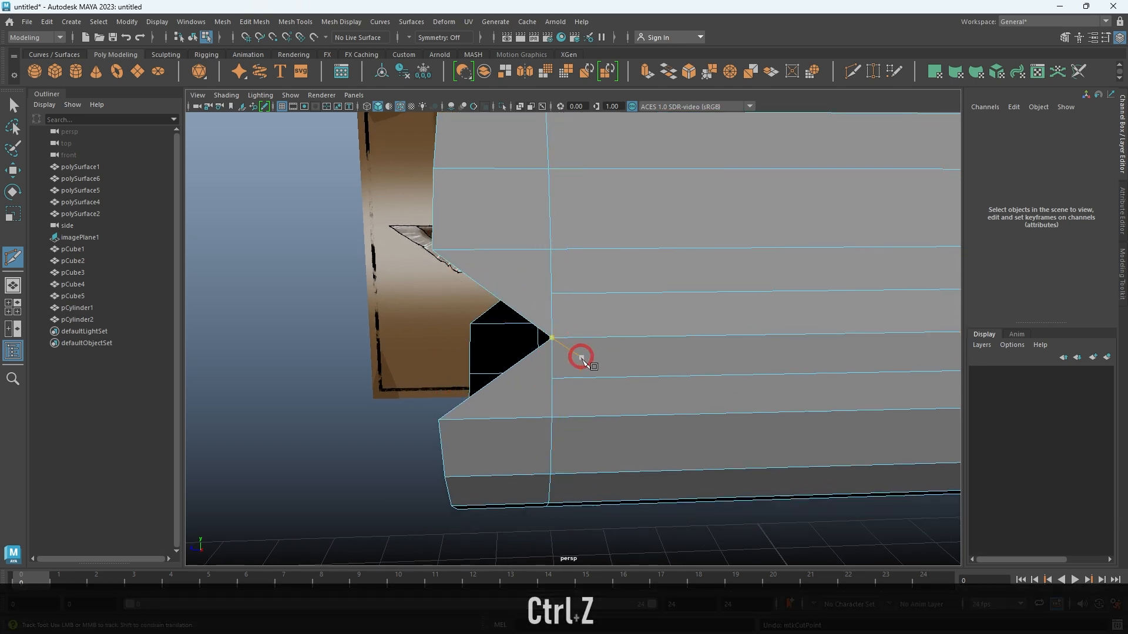
Insert matching lengthwise edges midway above and below the opposite notch's tip, leave Multi-Cut and return to object mode.
right_click_drag(702, 367, 565, 342, "alt")
left_click_drag(566, 342, 705, 353, "alt")
right_click_drag(611, 355, 592, 453, "alt")
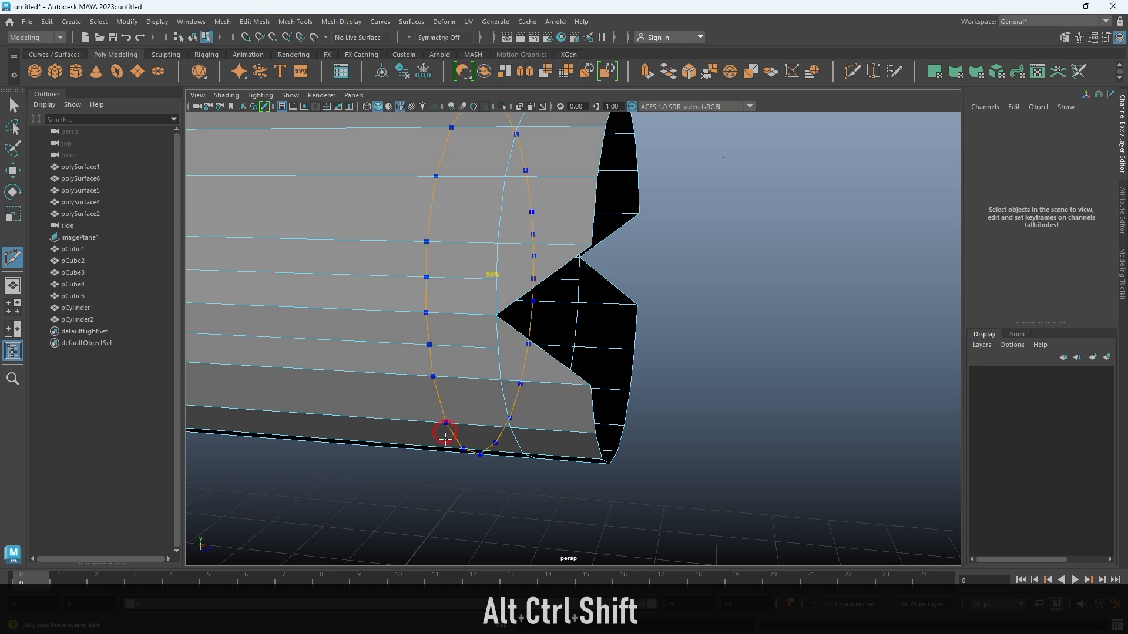
key("q")
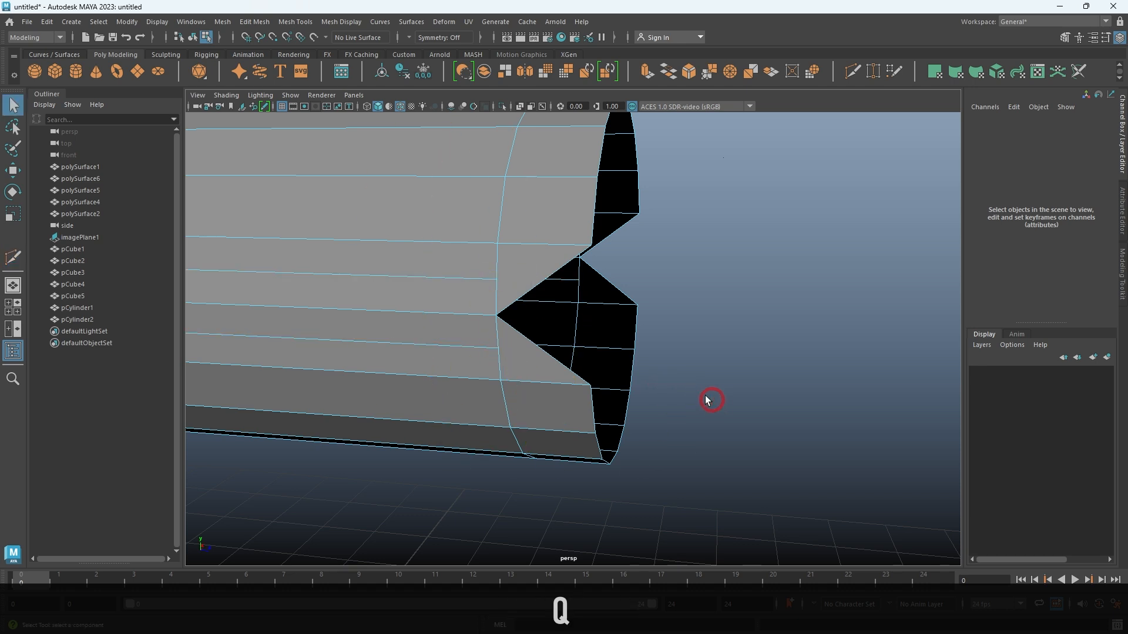
left_click(538, 291)
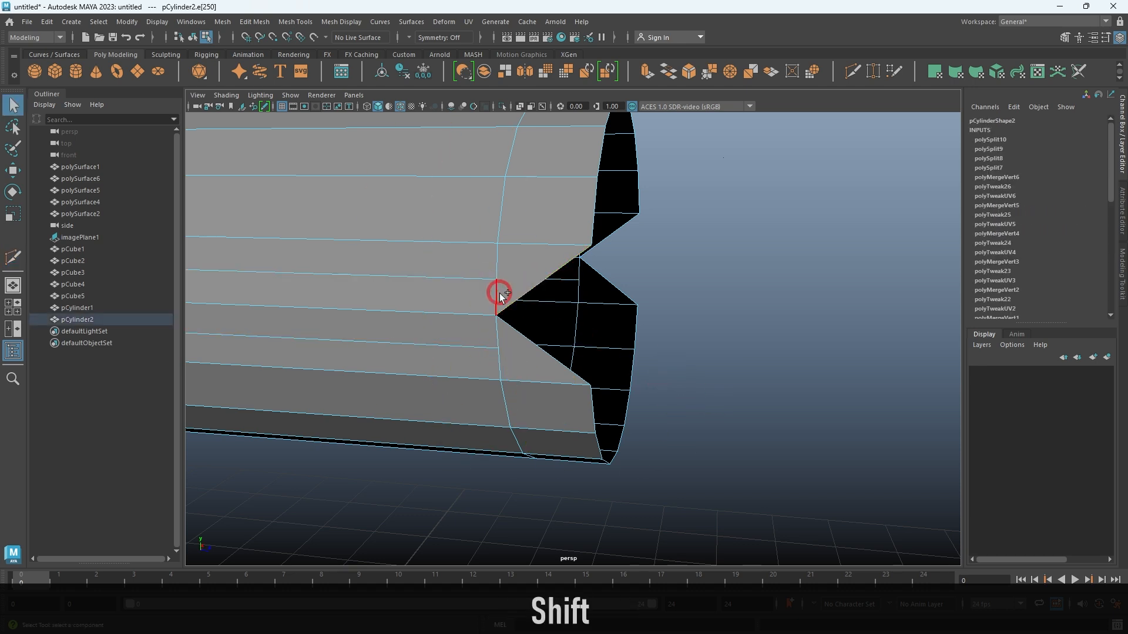
left_click(717, 345)
left_click_drag(786, 252, 700, 379, "alt+shift")
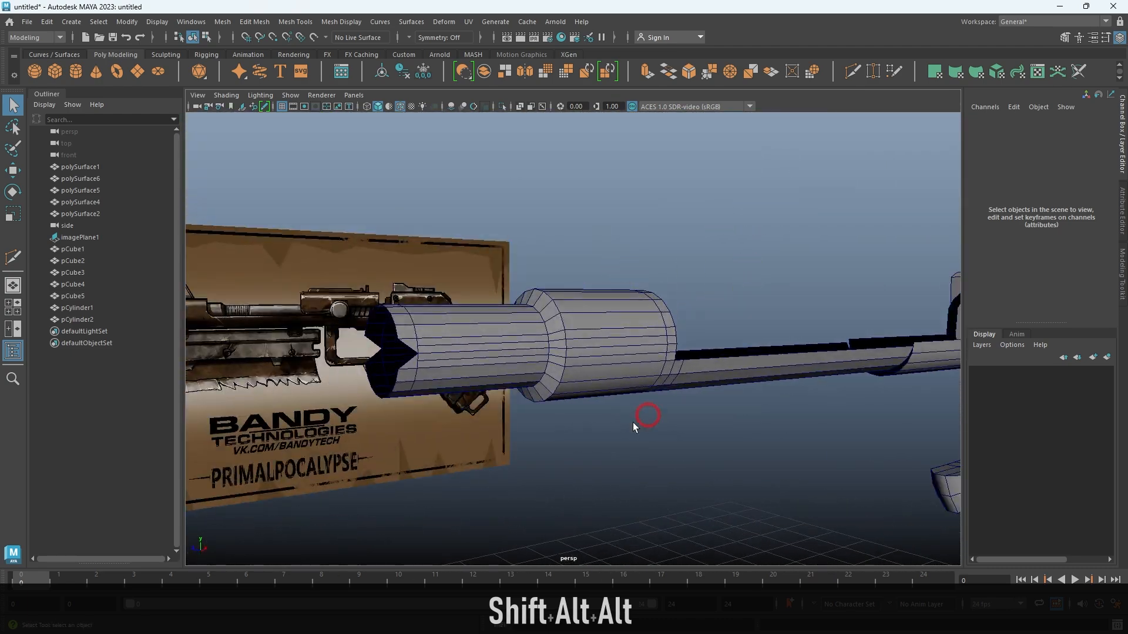
In the side view, insert an edge loop with edge flow, using relative distance, around the barrel collar's sloped section.
key("space")
key("space")
right_click_drag(821, 479, 648, 467, "alt")
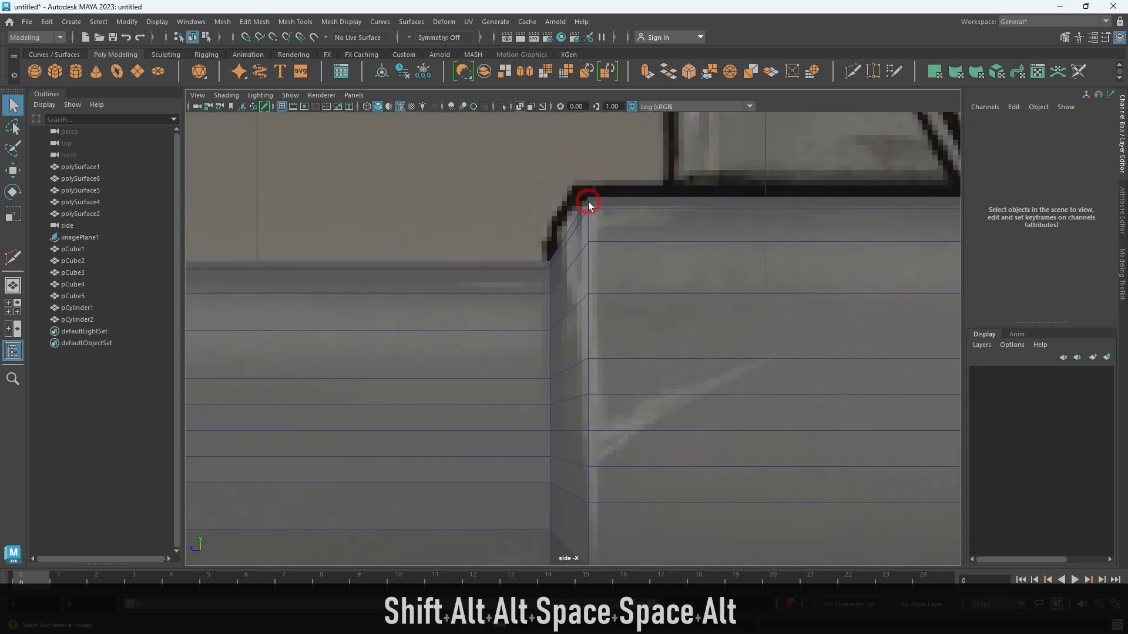
middle_click_drag(551, 209, 592, 232, "alt")
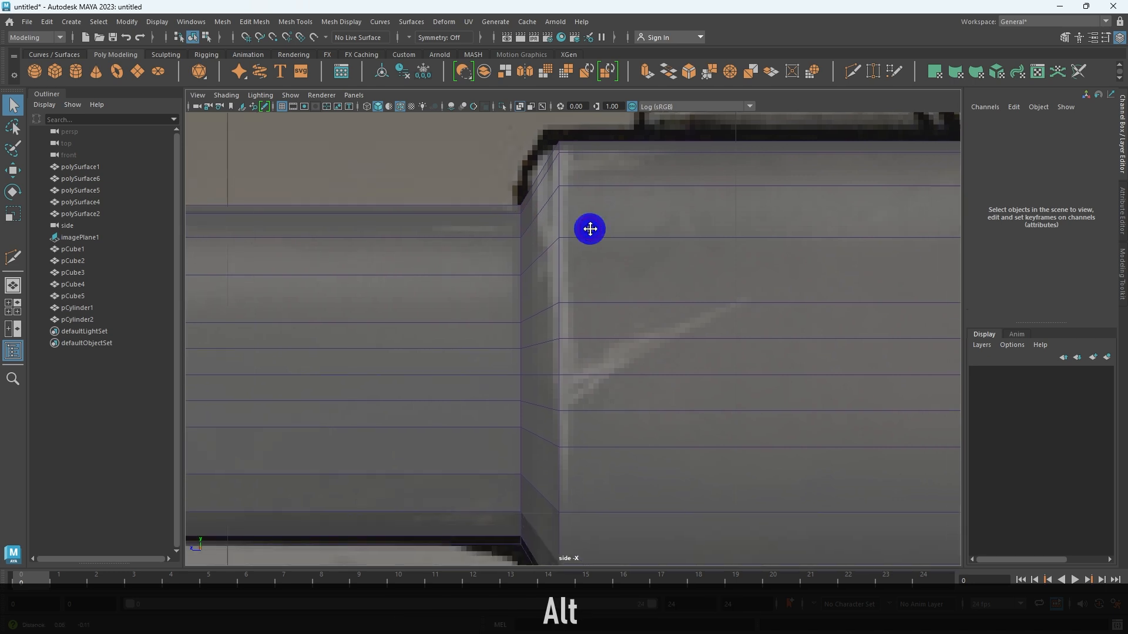
left_click(636, 202)
right_click(701, 184, "shift")
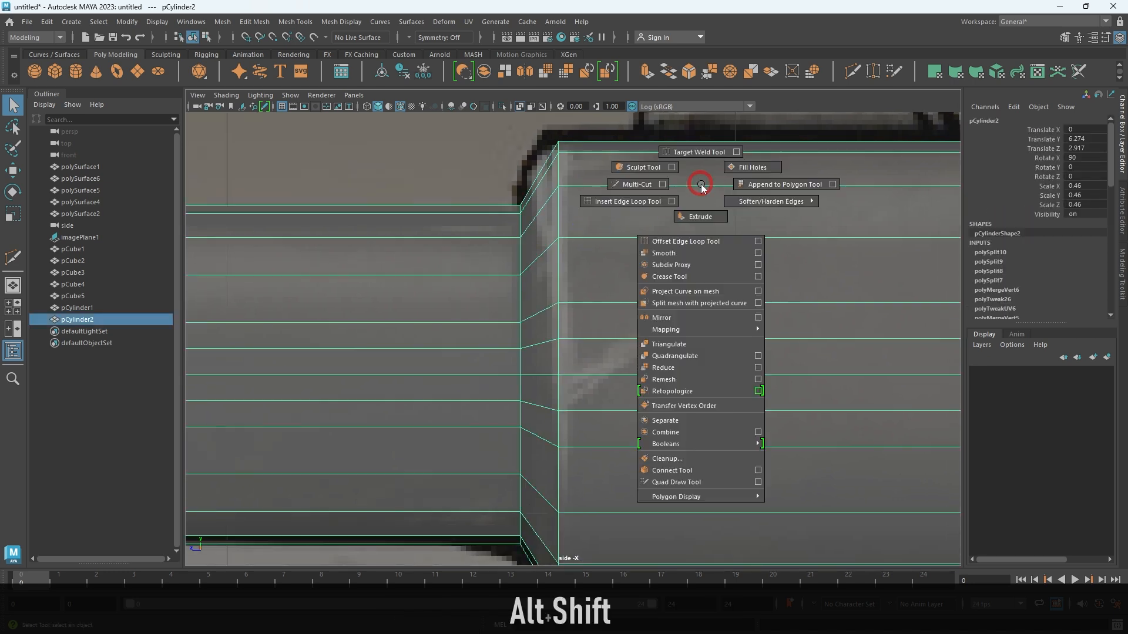
left_click(674, 203)
left_click(243, 210)
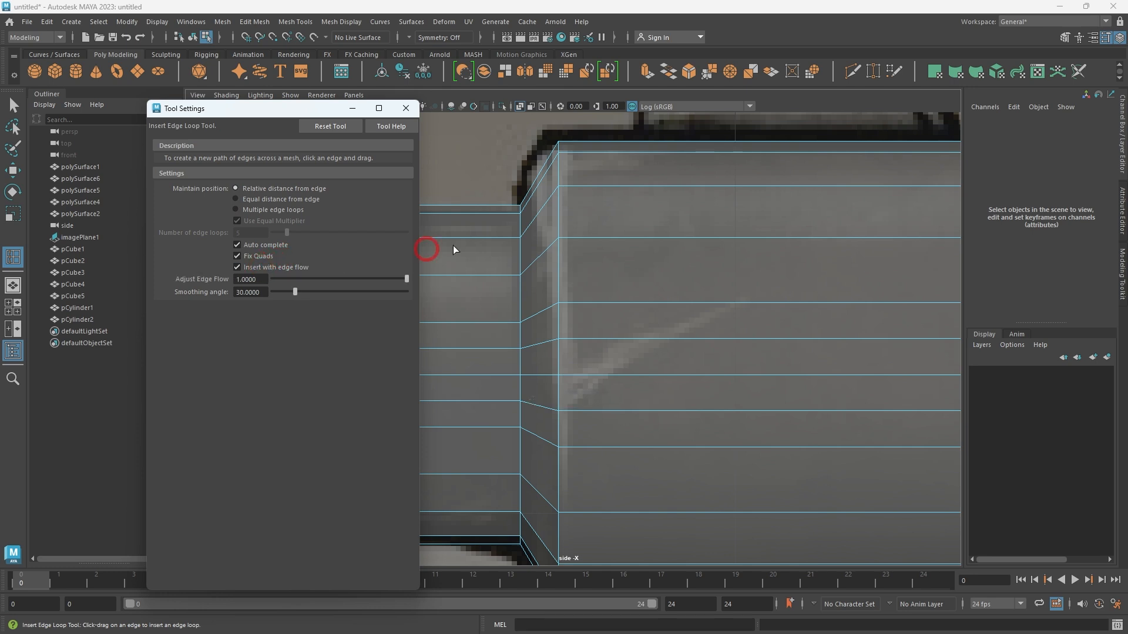
left_click(536, 219)
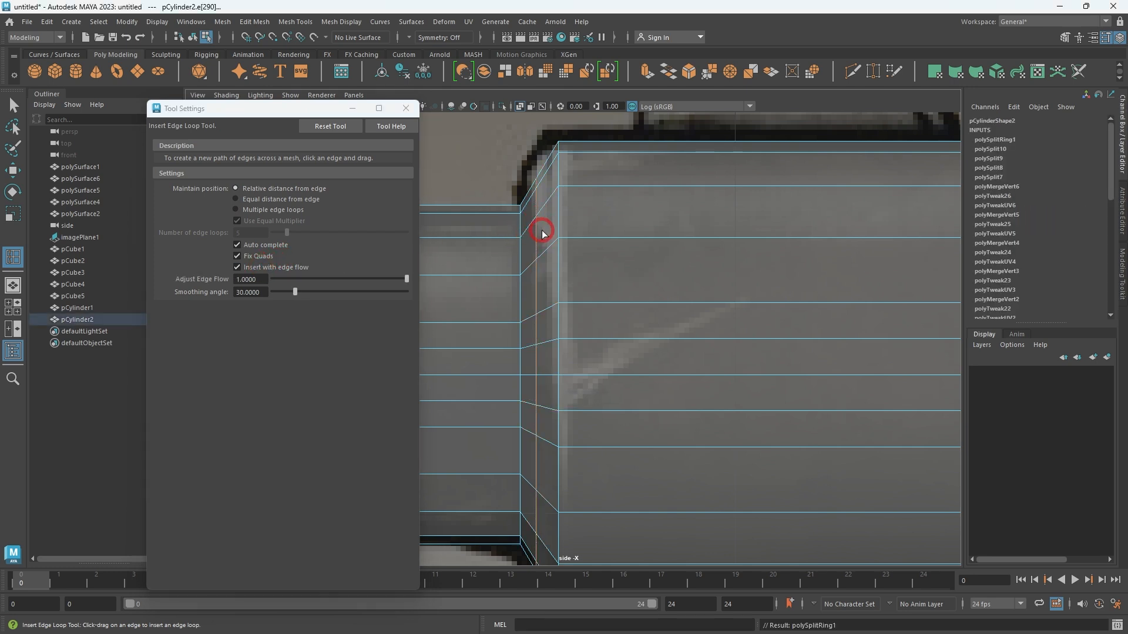
Scale the collar's new edge loop outward to round its shoulder like the reference outline.
key("e")
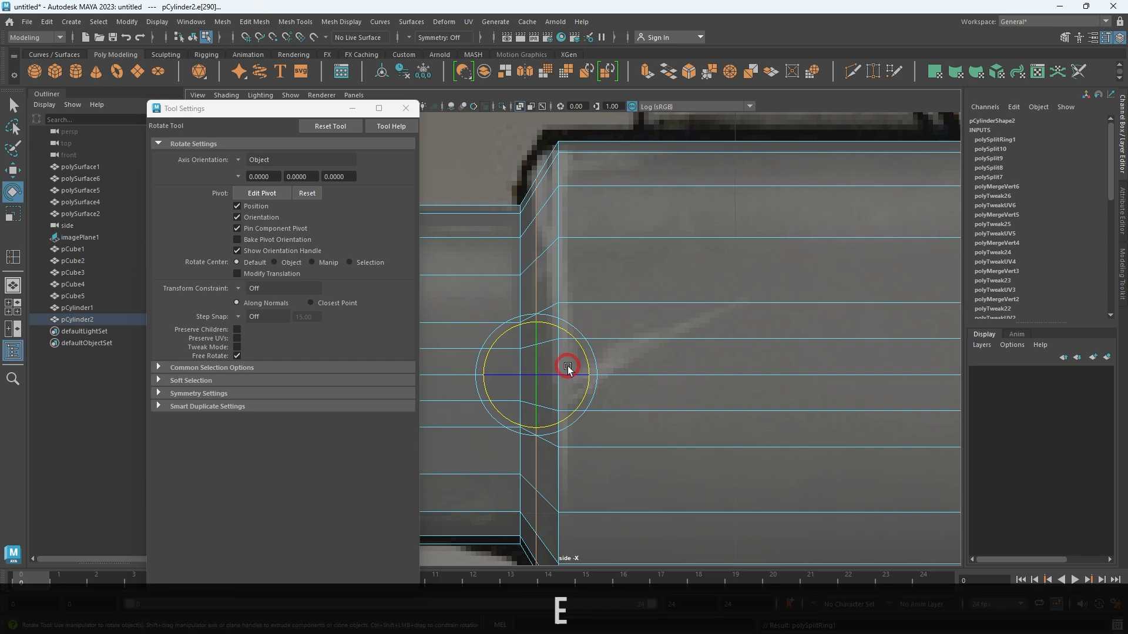
key("r")
left_click_drag(539, 376, 567, 399)
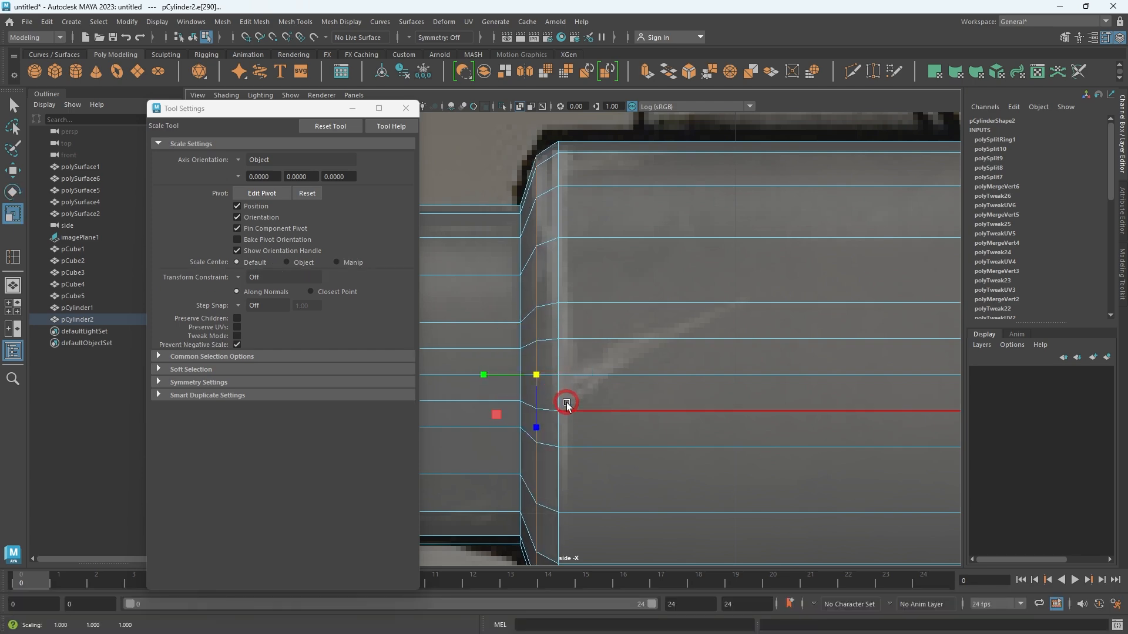
Return to object mode in the perspective view and turn off the wireframe overlay on shaded objects.
key("space")
key("space")
left_click_drag(775, 232, 693, 235, "alt")
right_click_drag(699, 233, 748, 186)
left_click(748, 187)
scroll(728, 211, "up", 3)
left_click_drag(723, 224, 633, 265, "alt")
key("alt+d")
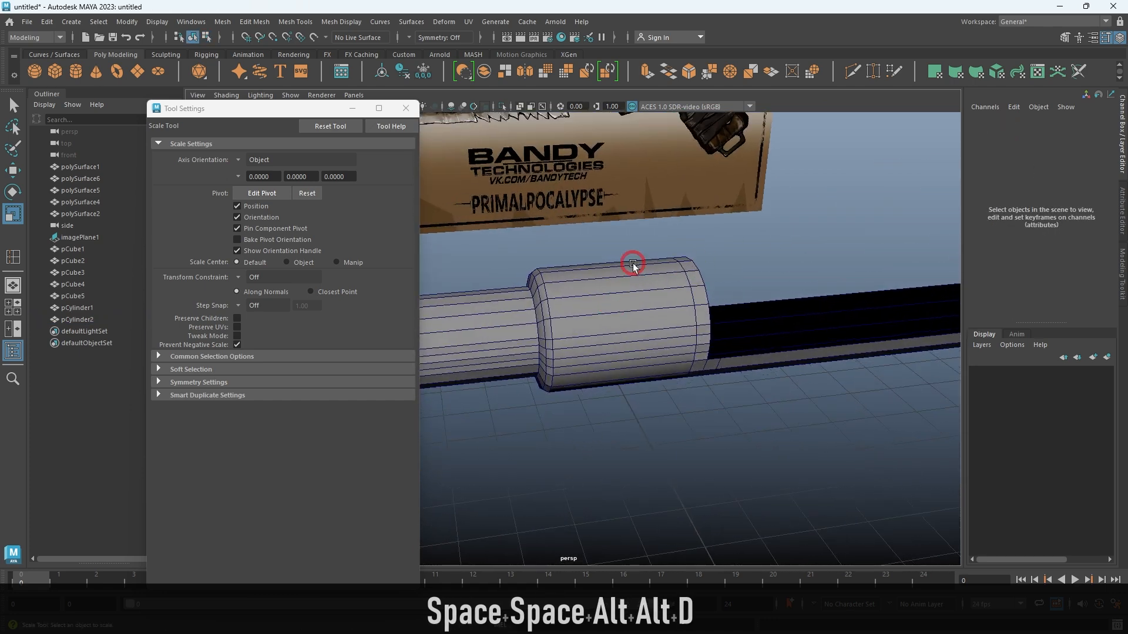
key("alt+5")
left_click_drag(819, 197, 698, 282, "alt")
Select the lengthwise edges around the barrel's narrow muzzle section, soften them and return to object mode.
left_click(697, 282)
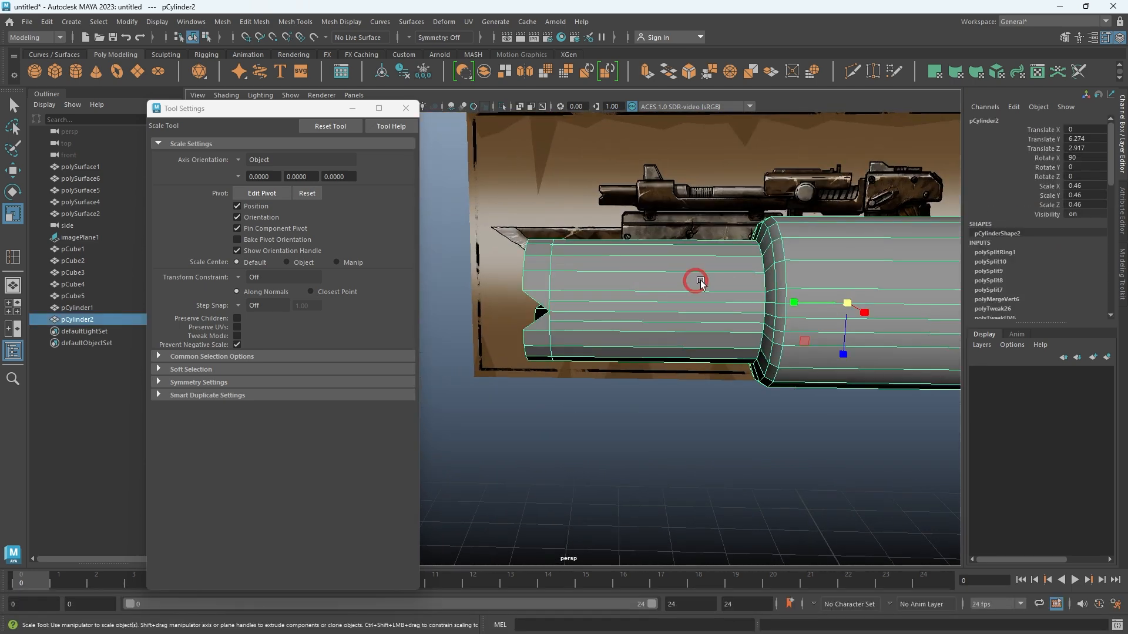
middle_click_drag(697, 282, 721, 285, "alt")
left_click_drag(721, 284, 655, 438, "alt")
right_click_drag(667, 178, 668, 215)
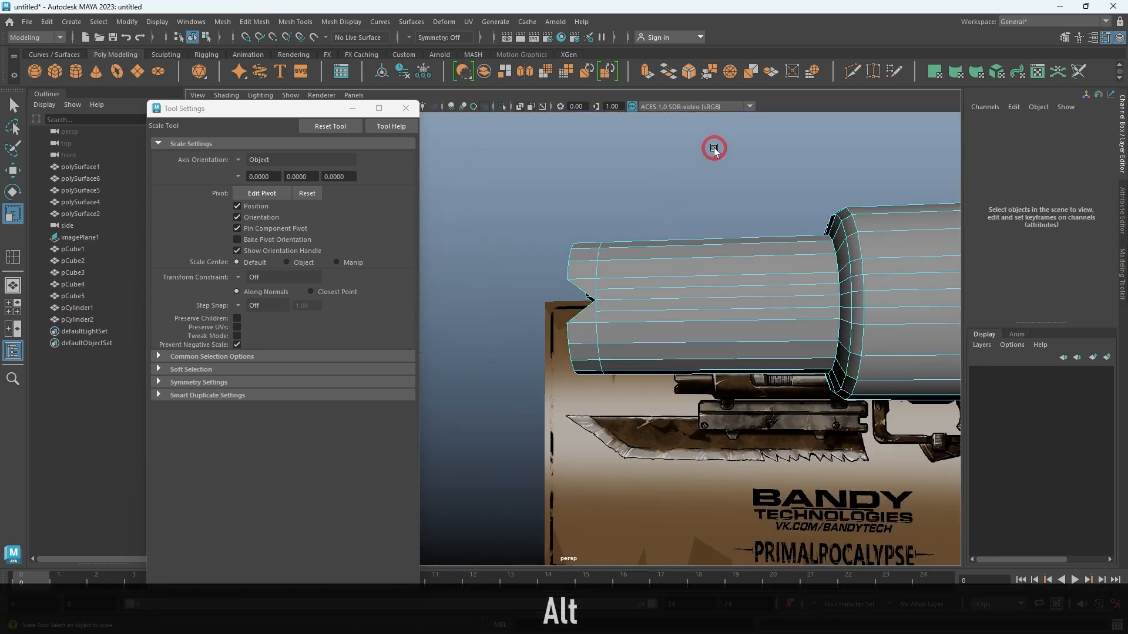
left_click_drag(715, 149, 741, 416)
right_click_drag(730, 258, 723, 164)
left_click_drag(723, 164, 735, 471)
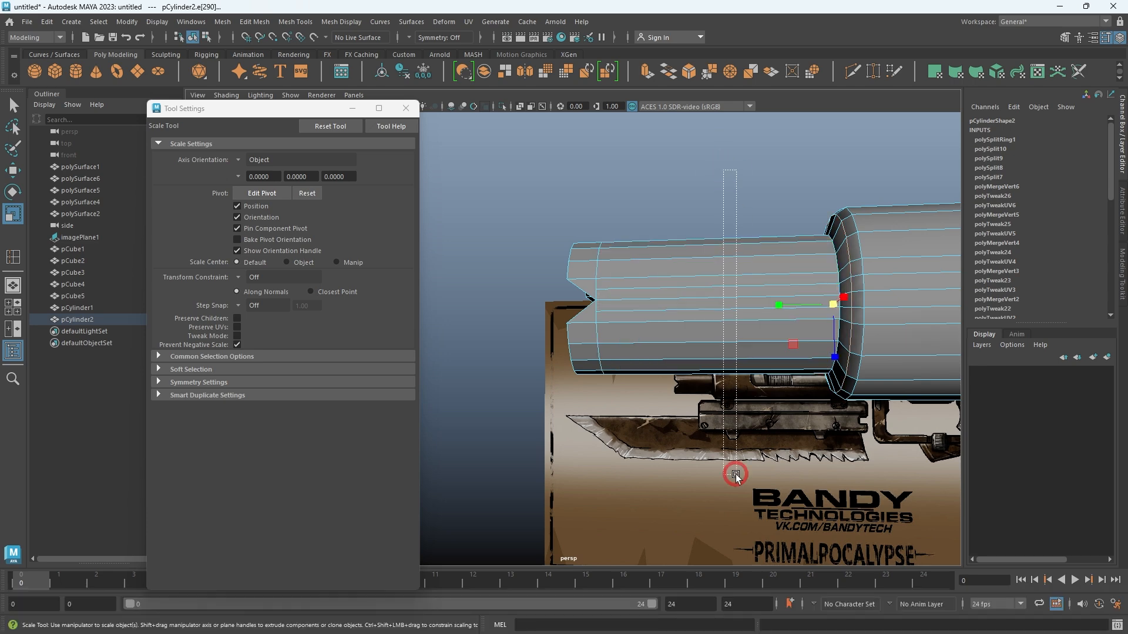
mouse_move(717, 200)
right_mouse_down("shift")
mouse_move(765, 216)
mouse_move(793, 200)
mouse_move(764, 183)
right_mouse_up("shift")
left_click(702, 211)
mouse_move(699, 215)
left_mouse_down("alt")
mouse_move(745, 248)
mouse_move(639, 305)
mouse_move(607, 306)
left_mouse_up("alt")
left_click(609, 306)
right_click_drag(610, 306, 621, 356, "alt")
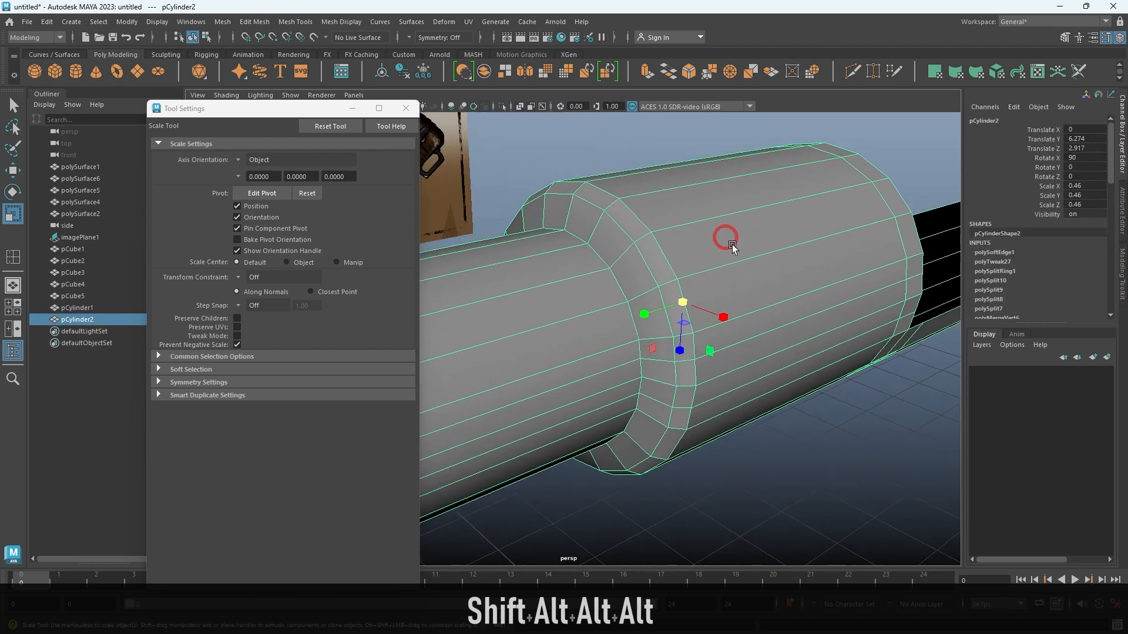
Inspect the barrel's softened shading, deselect it and close the tool settings window.
left_click_drag(723, 236, 579, 258, "alt")
left_click(579, 258)
right_click_drag(869, 248, 575, 213, "alt")
left_click(763, 433)
middle_click_drag(721, 379, 675, 363, "alt")
left_click(407, 109)
right_click_drag(756, 361, 578, 290, "alt")
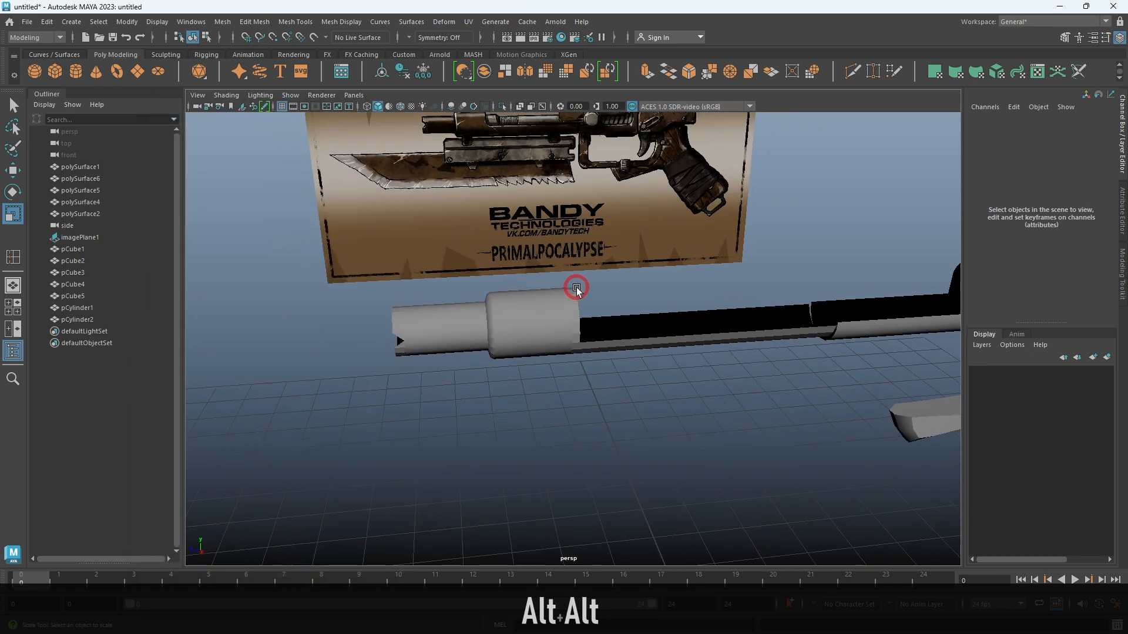
left_click(575, 289)
Create a polygon cube in the side view for the front post of the trigger guard frame.
key("space")
key("space")
right_click_drag(778, 483, 627, 411, "alt")
left_click(710, 194)
right_click_drag(605, 341, 682, 304, "alt")
middle_click_drag(681, 304, 528, 307, "alt")
right_click_drag(528, 306, 500, 300, "alt")
middle_click_drag(725, 410, 567, 355, "alt")
right_click_drag(567, 355, 728, 543, "alt")
middle_click_drag(472, 324, 541, 273, "alt")
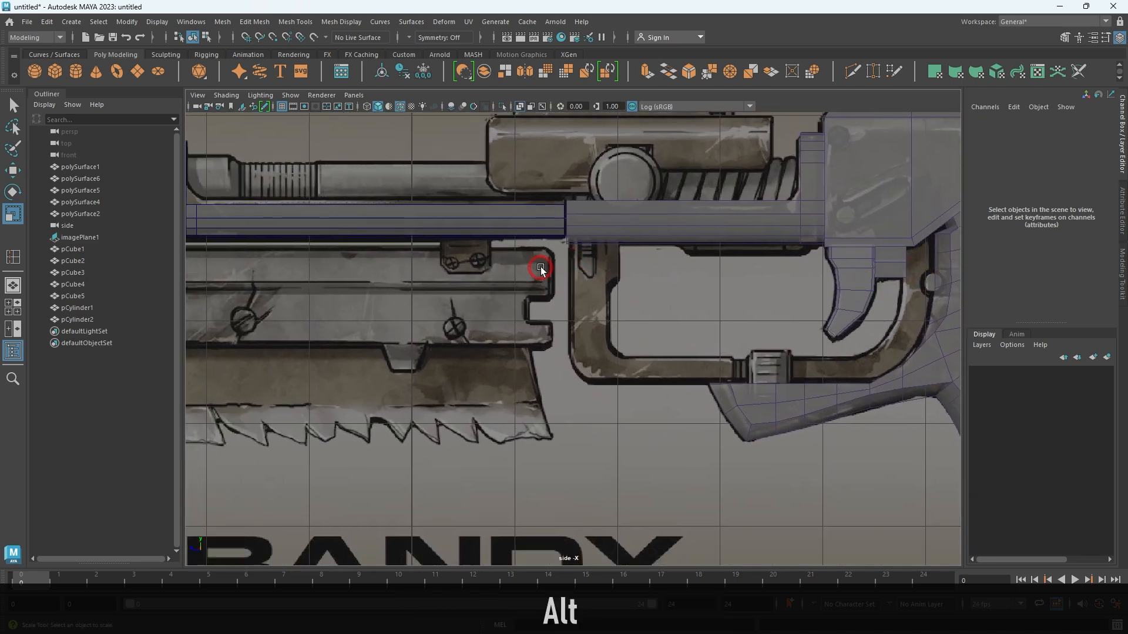
middle_click_drag(863, 280, 741, 298, "alt")
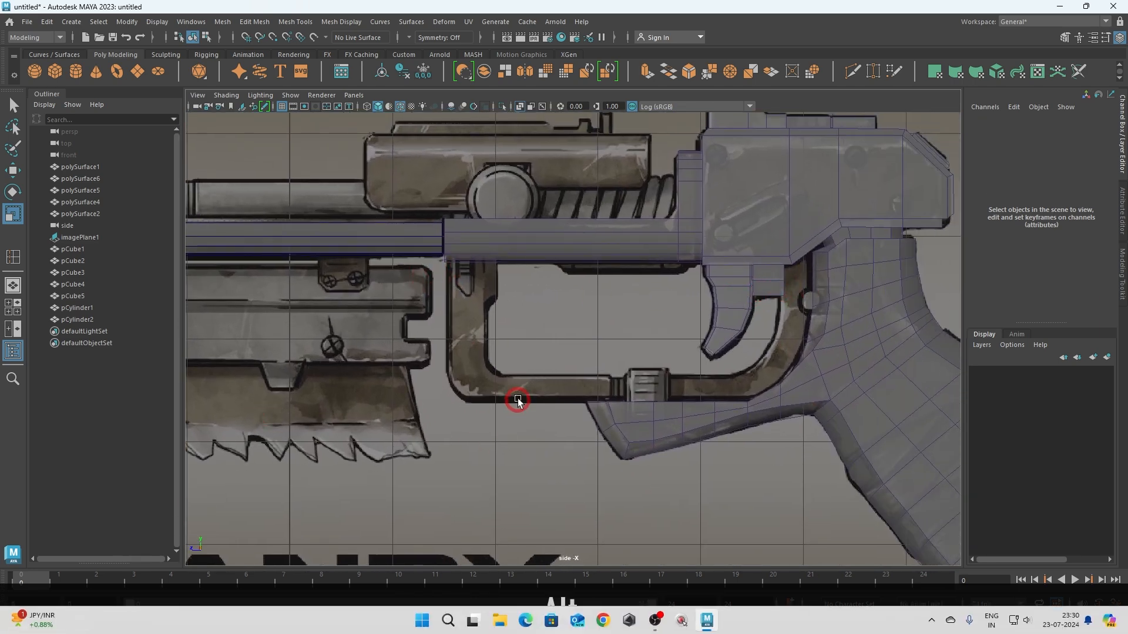
right_click(558, 300, "shift")
left_click(556, 333)
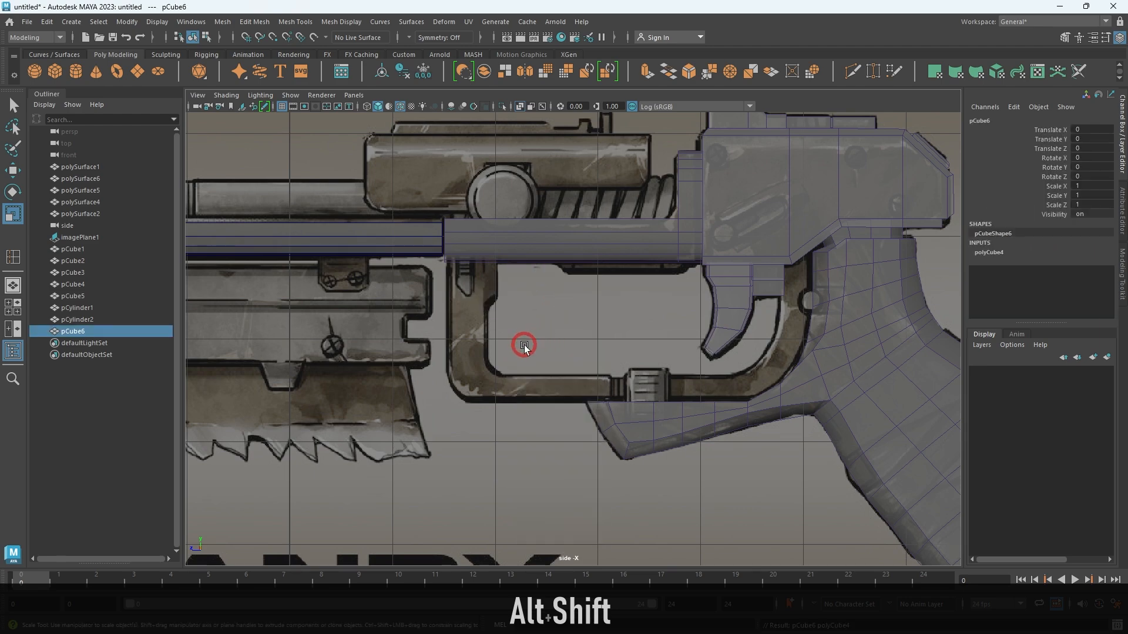
Move the cube onto the frame's front post, at about Y 4.84 and Z -1.46.
key("w")
right_click_drag(574, 406, 436, 492, "alt")
left_click_drag(434, 489, 487, 309)
Move the cube's front and rear vertices in the side view to match the thickness of the frame's front post.
right_click_drag(558, 364, 746, 464, "alt")
right_click_drag(468, 379, 517, 411, "alt")
middle_click_drag(376, 420, 520, 420, "alt")
right_click_drag(520, 420, 432, 394)
left_click_drag(351, 275, 479, 539)
left_click_drag(336, 369, 447, 372)
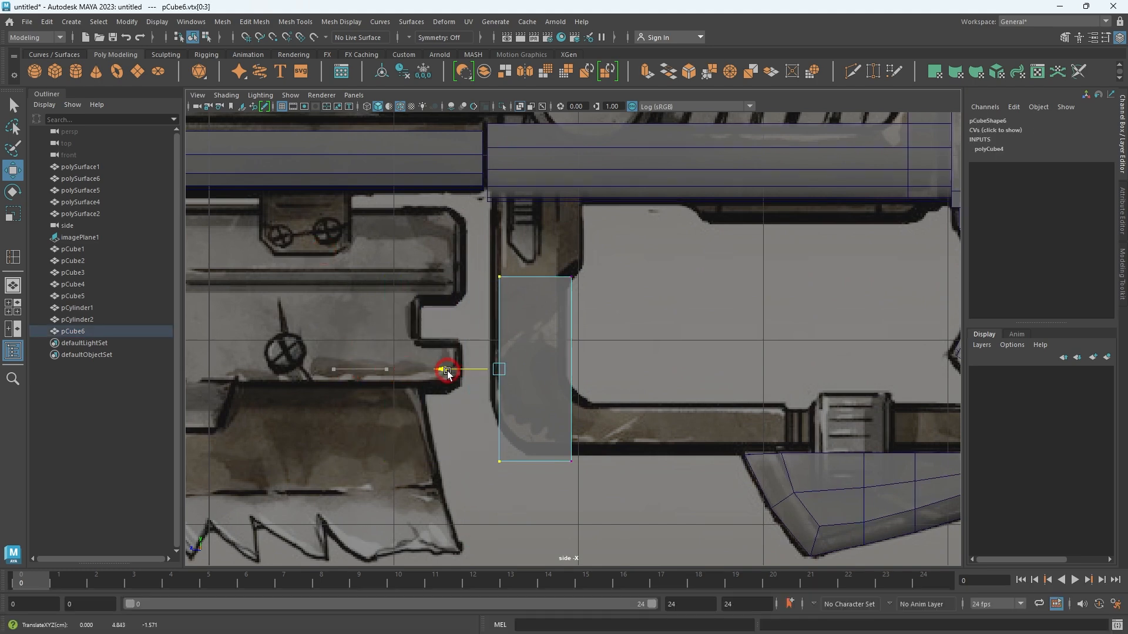
left_click_drag(552, 251, 628, 504)
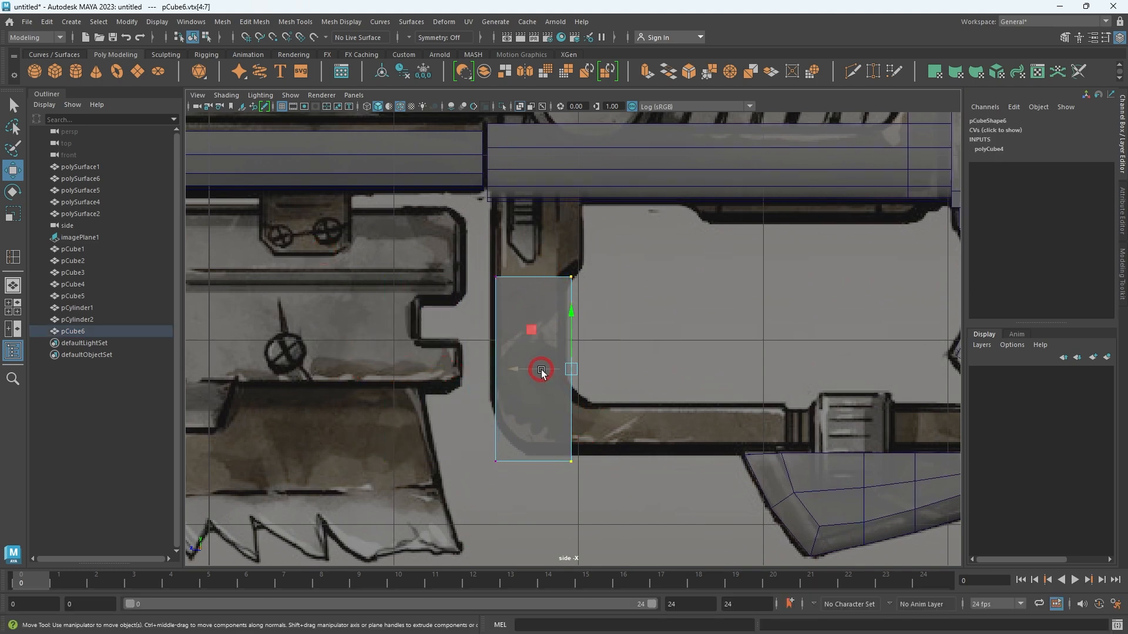
left_click_drag(541, 371, 530, 373)
Raise the cube's upper vertices into the barrel housing and its lower vertices to just above the frame's bend.
left_click_drag(466, 259, 573, 294)
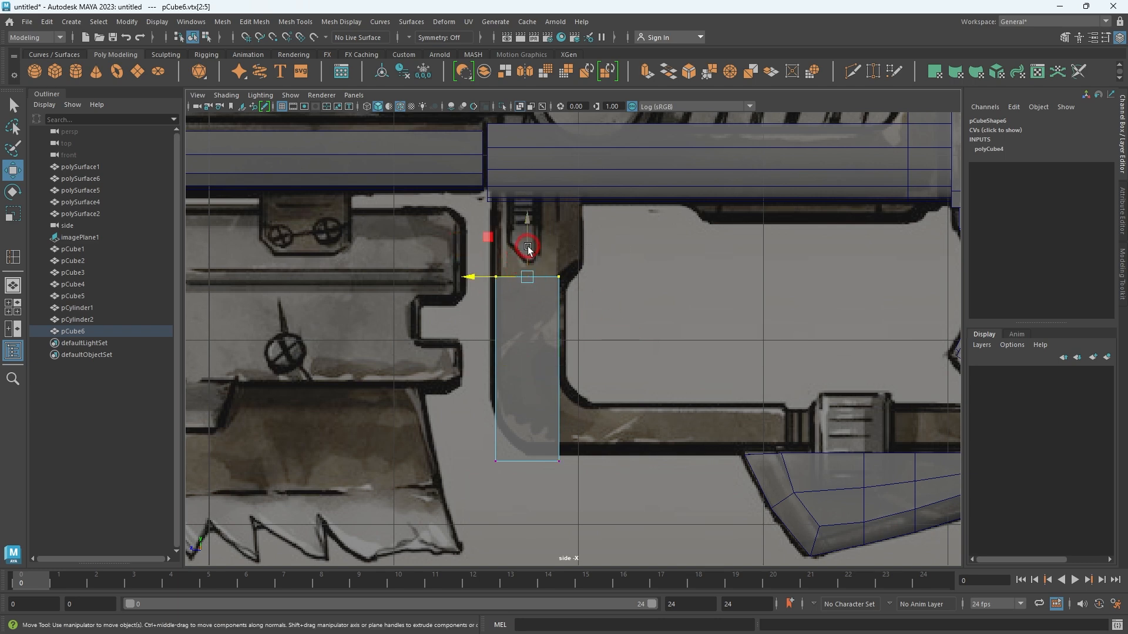
left_click_drag(528, 249, 514, 162)
key("alt")
left_click_drag(435, 391, 615, 536)
left_click_drag(524, 410, 527, 307)
Return to object mode and narrow the post cube across the gun to an X scale of about 0.275.
key("space")
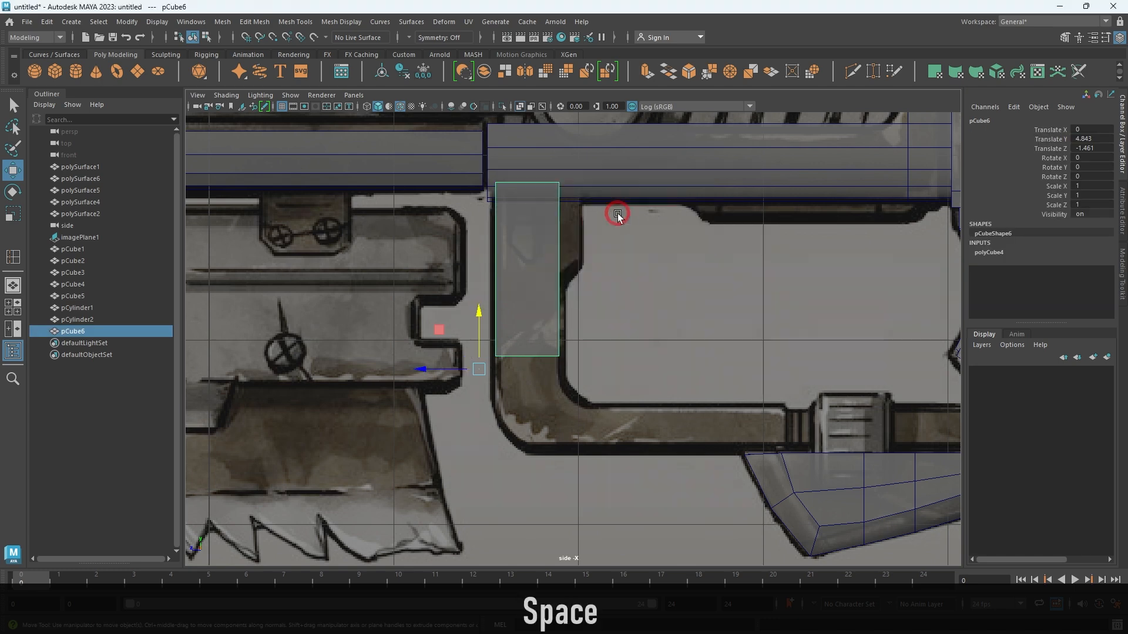
key("space")
left_click_drag(705, 259, 563, 348, "alt")
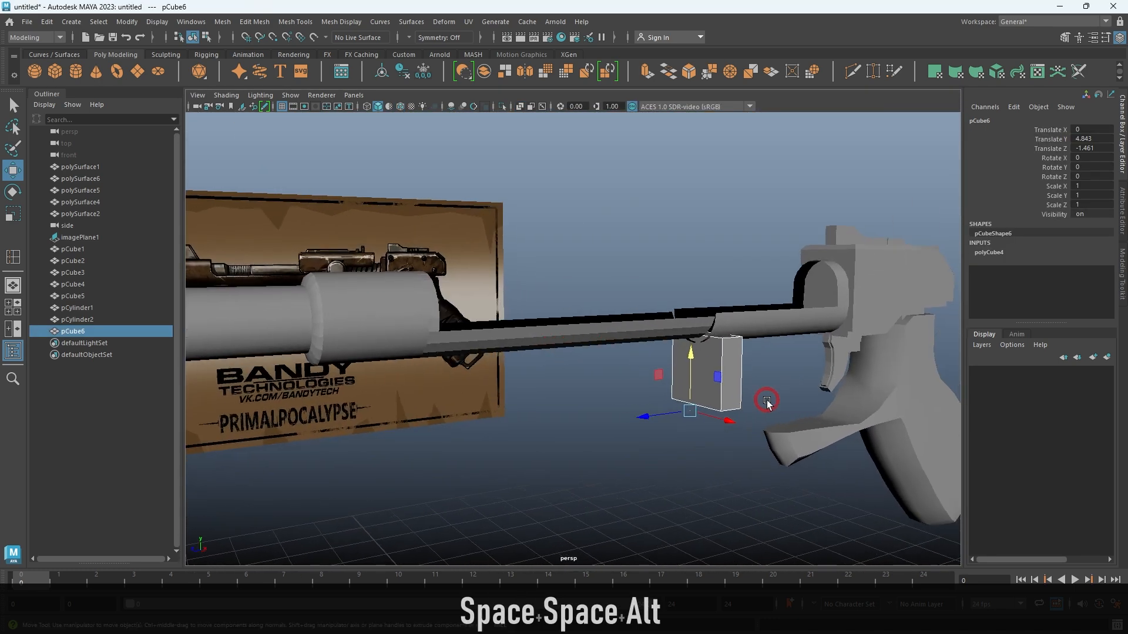
key("f")
key("r")
left_click_drag(531, 536, 484, 526)
left_click_drag(642, 444, 717, 370, "alt")
left_click(718, 370)
right_click_drag(714, 369, 646, 347, "alt")
left_click_drag(647, 348, 780, 364, "alt")
Select the trigger and examine its width against the surrounding parts in the front view's wireframe display.
left_click(875, 239)
right_click_drag(762, 296, 856, 369, "alt")
left_click_drag(856, 369, 847, 365, "alt")
left_click(833, 310)
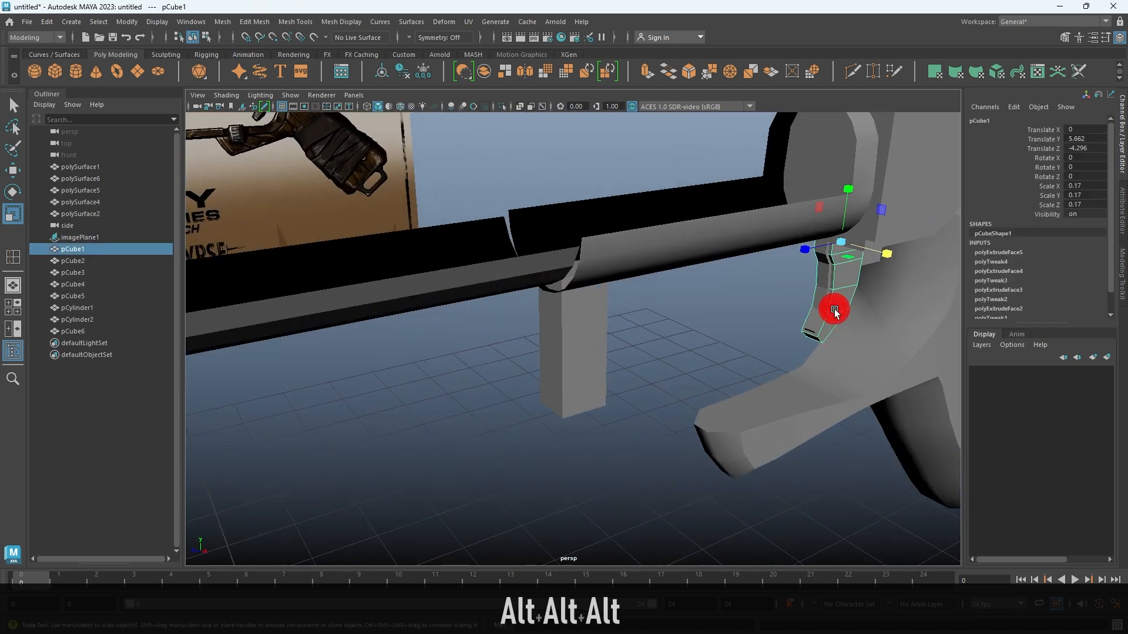
key("space")
key("space")
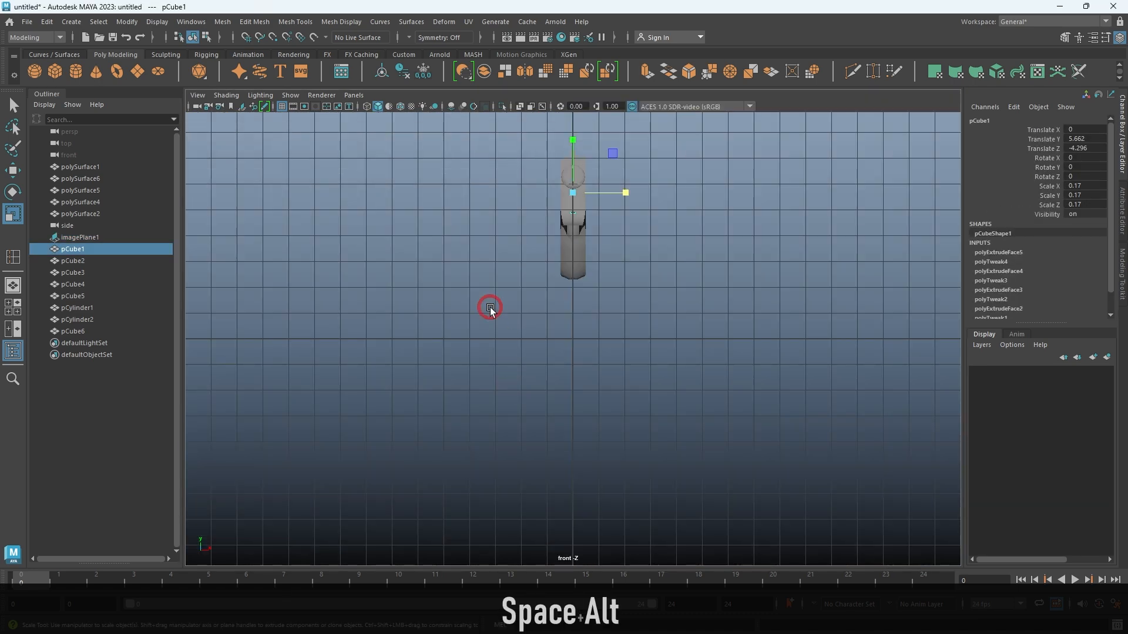
key("4")
right_click_drag(611, 332, 681, 340, "alt")
middle_click_drag(634, 249, 627, 552, "alt")
right_click_drag(629, 549, 808, 578, "alt")
middle_click_drag(586, 474, 628, 263, "alt")
mouse_move(627, 264)
right_mouse_down("alt")
mouse_move(682, 347)
mouse_move(666, 332)
right_mouse_up("alt")
Select the post cube together with the trigger and compare their widths in the front and perspective views.
key("space")
key("space")
left_click_drag(812, 305, 687, 342, "alt")
left_click(581, 334)
key("space")
key("space")
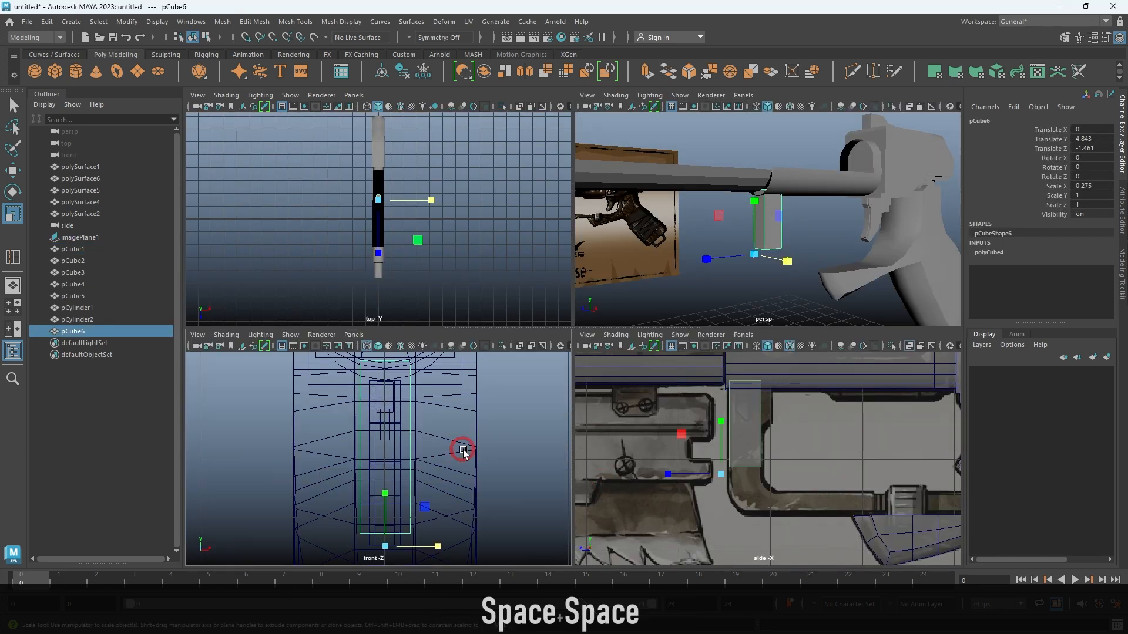
right_click_drag(614, 330, 653, 339, "alt")
left_click(649, 317, "shift")
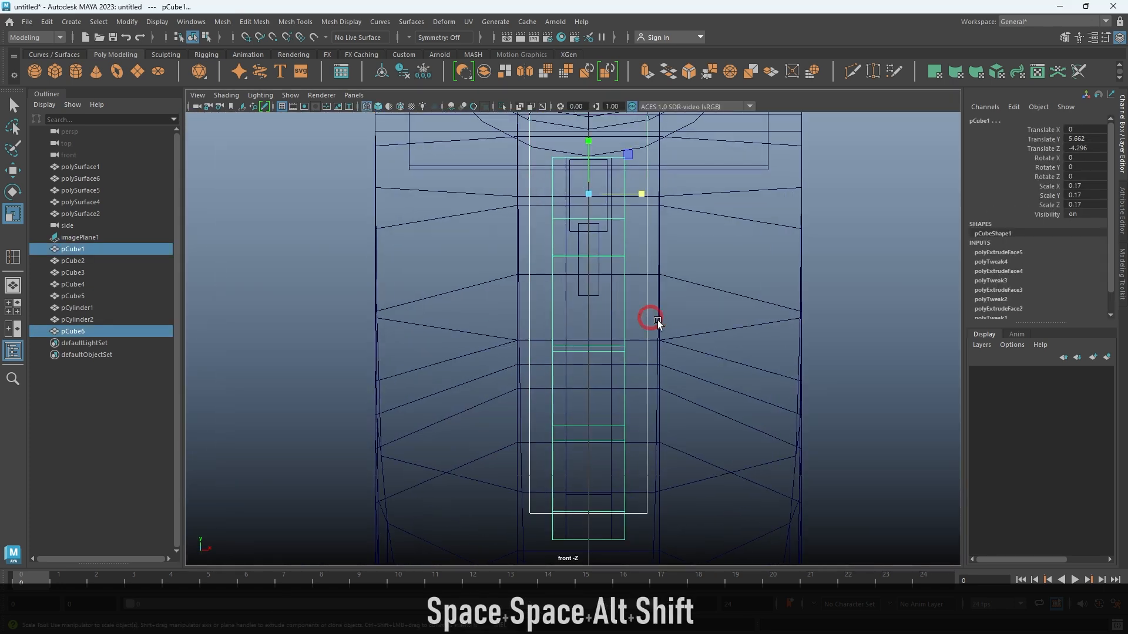
right_click_drag(762, 323, 675, 305, "alt")
key("space")
key("space")
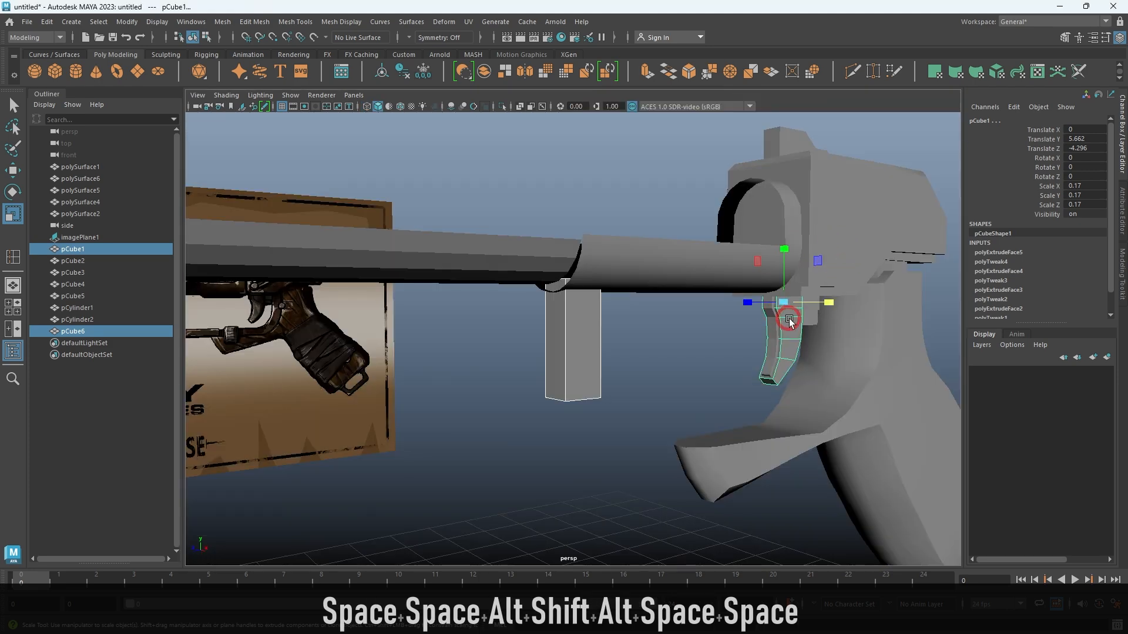
Center the pivot of the post cube and place a duplicate of it behind the trigger in the side view.
key("space")
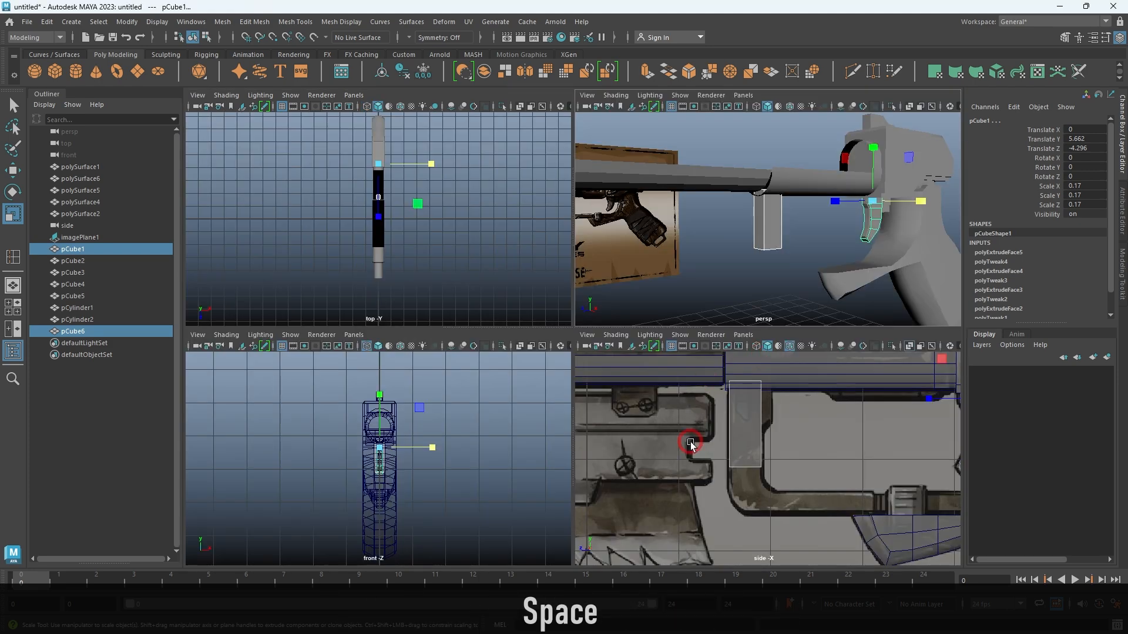
key("space")
left_click(710, 384)
middle_click_drag(761, 342, 665, 375, "alt")
left_click(445, 312)
key("q")
key("w")
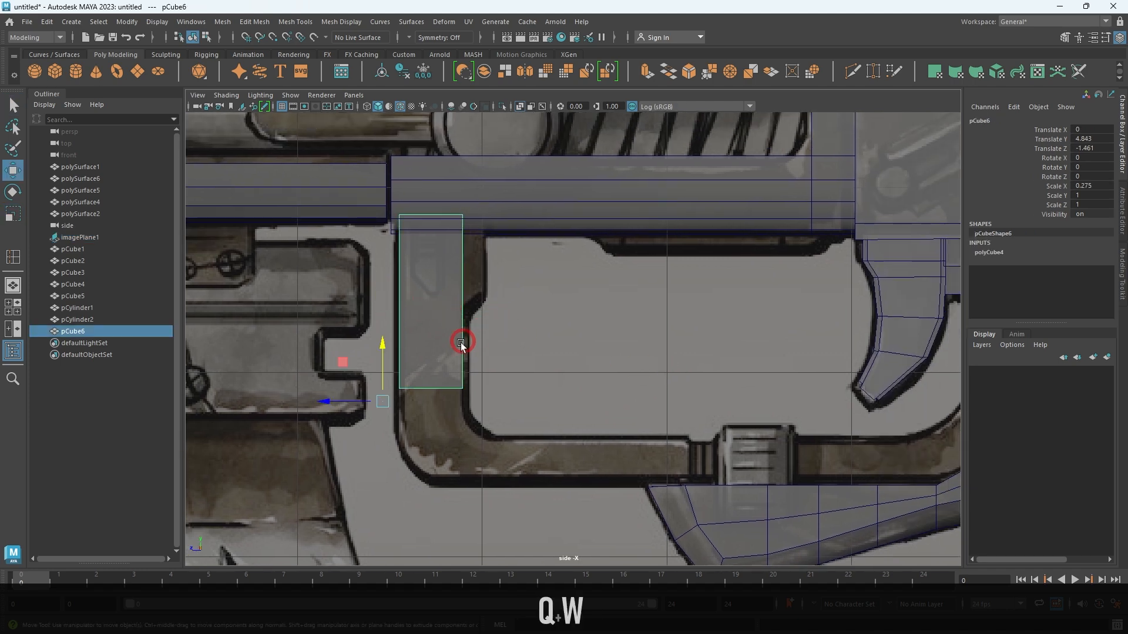
left_click(385, 73)
mouse_move(378, 304)
left_mouse_down("shift")
mouse_move(742, 335)
mouse_move(758, 326)
left_mouse_up("shift")
mouse_move(758, 326)
middle_mouse_down("alt+shift")
mouse_move(569, 343)
mouse_move(454, 335)
mouse_move(585, 317)
mouse_move(479, 352)
middle_mouse_up("alt+shift")
right_click_drag(479, 352, 510, 377, "alt")
middle_click_drag(475, 367, 505, 367, "alt")
right_click_drag(522, 277, 407, 168)
left_click_drag(408, 169, 516, 532)
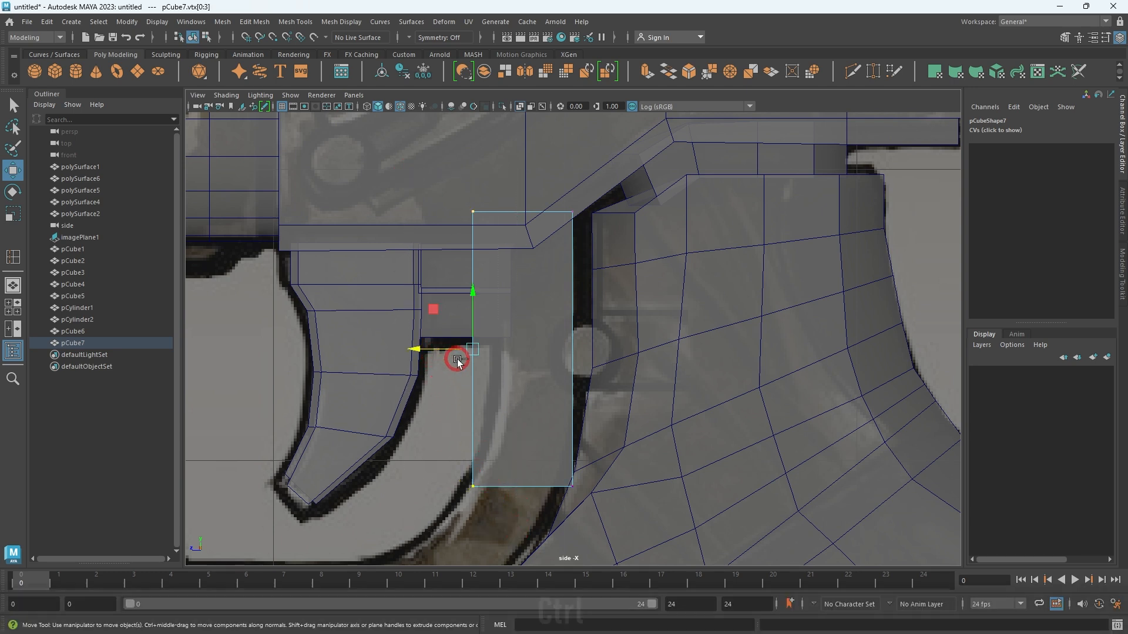
key("ctrl+z")
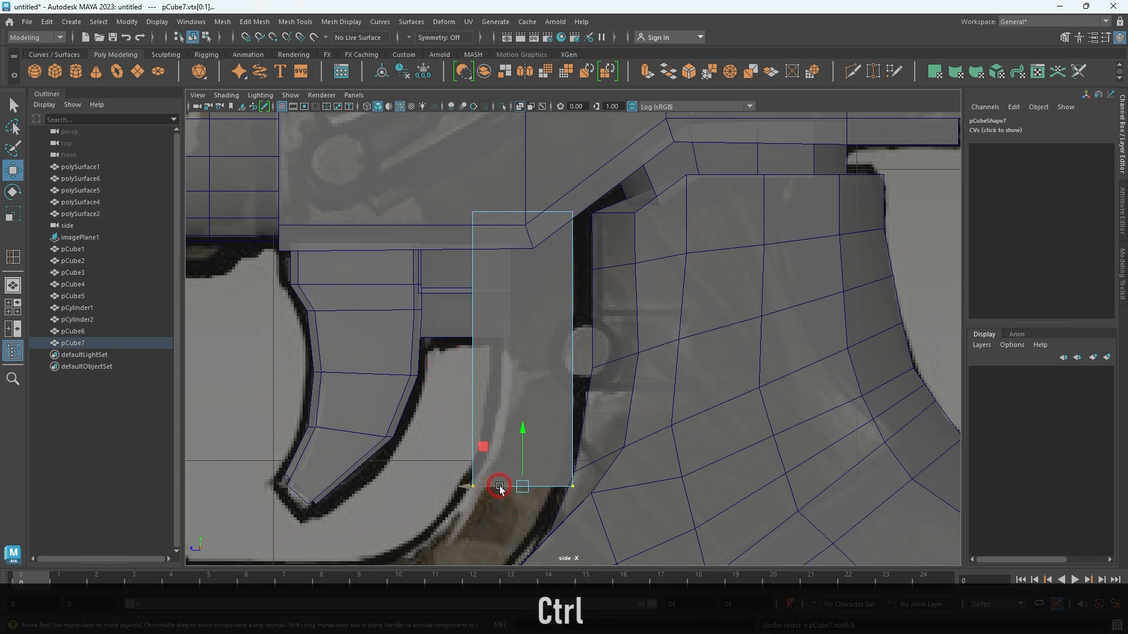
key("ctrl+z")
Shift the duplicate block back onto the frame's rear arm and raise its lower vertices to where the bend starts.
left_click_drag(470, 350, 503, 353)
middle_click_drag(529, 383, 602, 389, "alt")
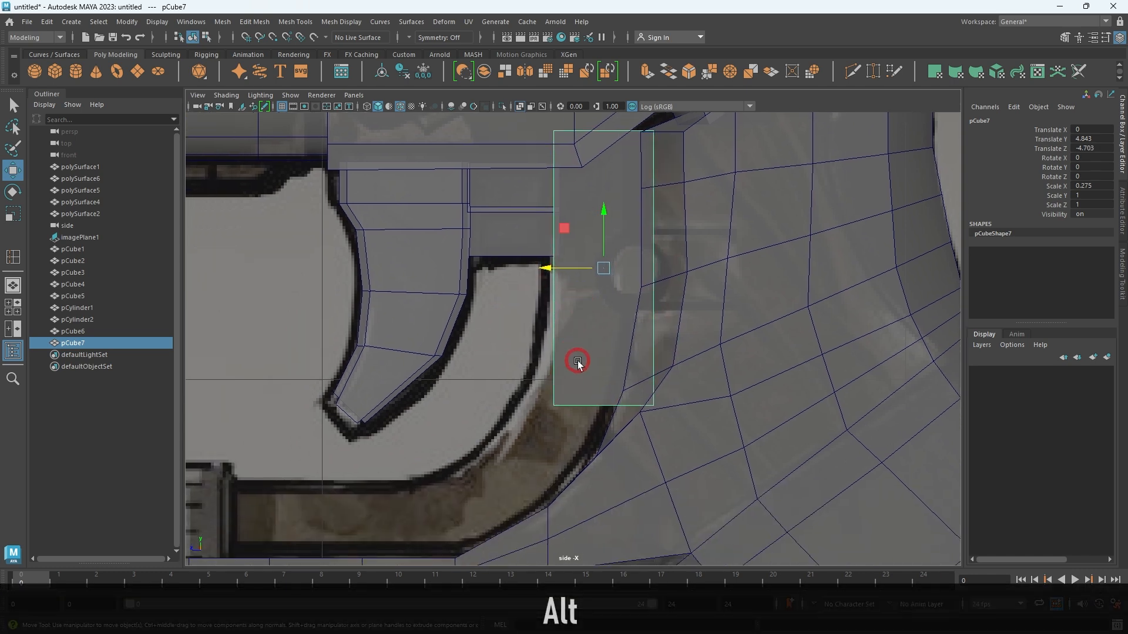
right_click_drag(588, 370, 501, 346)
left_click_drag(501, 347, 735, 498)
left_click_drag(603, 359, 590, 280)
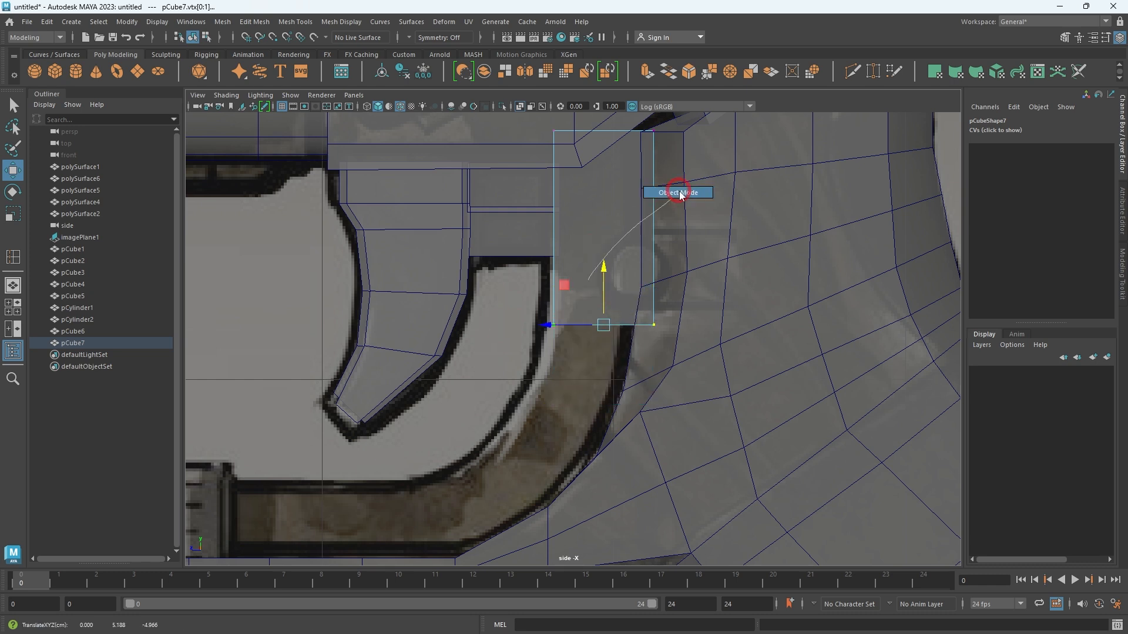
right_click_drag(680, 196, 680, 195)
Extrude the block's bottom face downward and shift and rotate it to follow the start of the rear bend.
right_click_drag(603, 312, 599, 374)
left_click_drag(539, 296, 727, 396)
left_click_drag(517, 263, 667, 302, "ctrl")
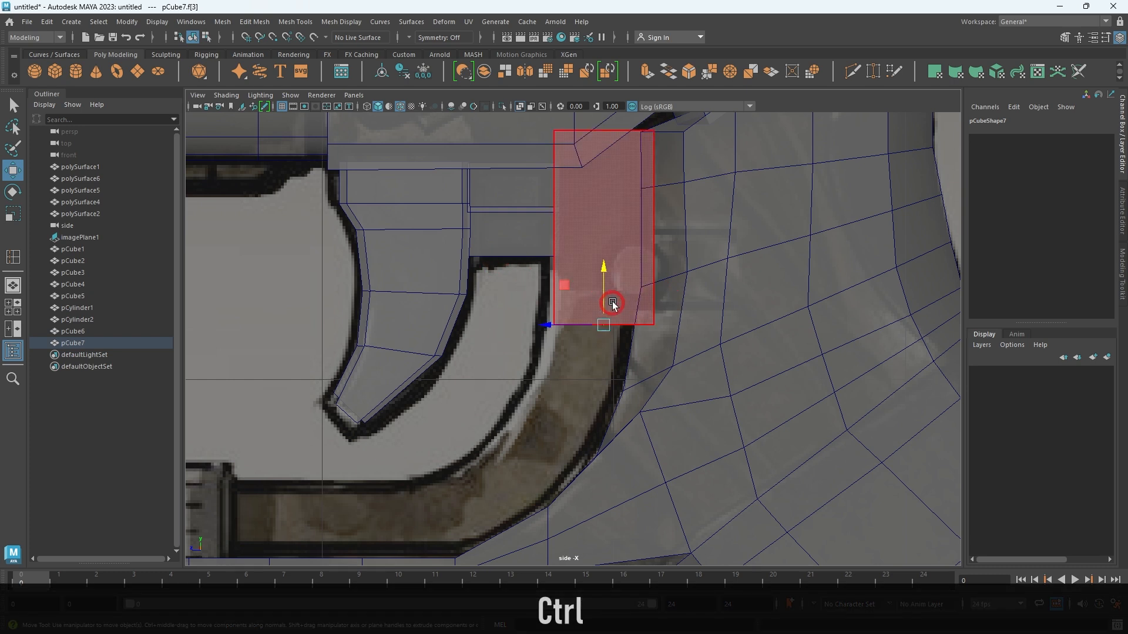
left_click_drag(604, 272, 604, 327, "shift")
key("shift+w")
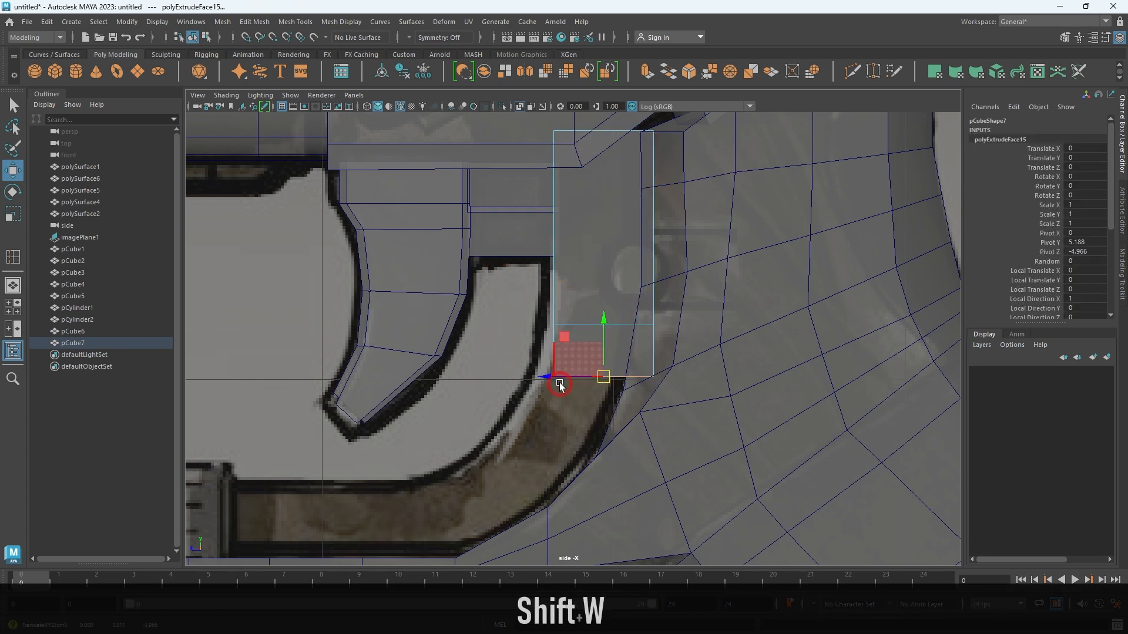
key("e")
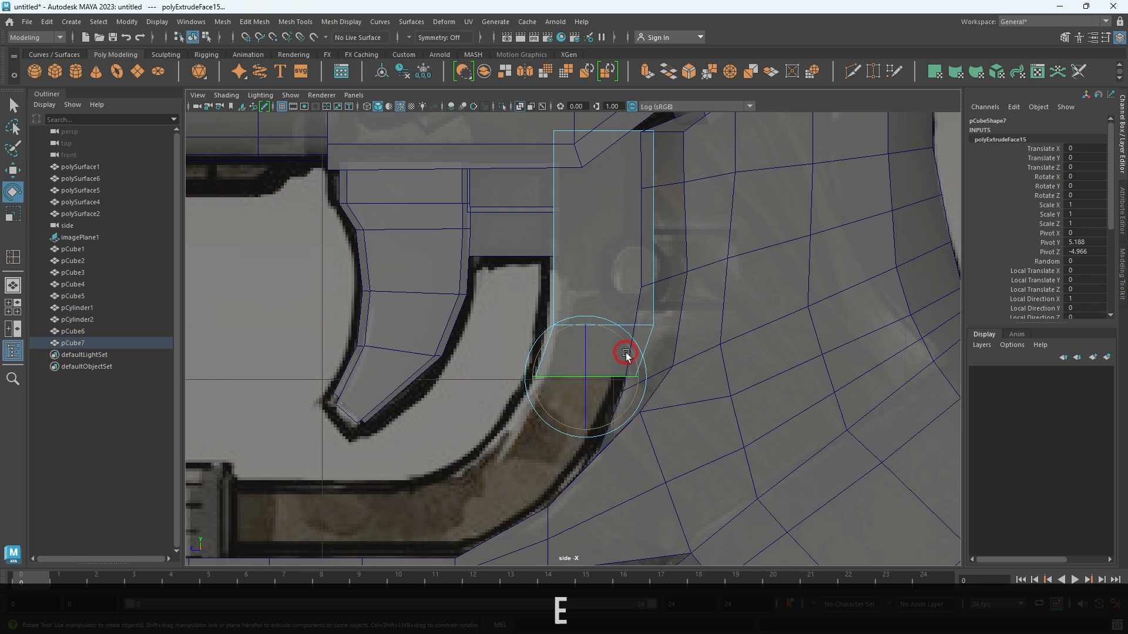
key("w")
Extrude the end face twice more along the frame's rear bend, rotating each new end to follow the curve.
middle_click_drag(533, 466, 648, 434, "alt")
left_click_drag(662, 311, 628, 373, "shift")
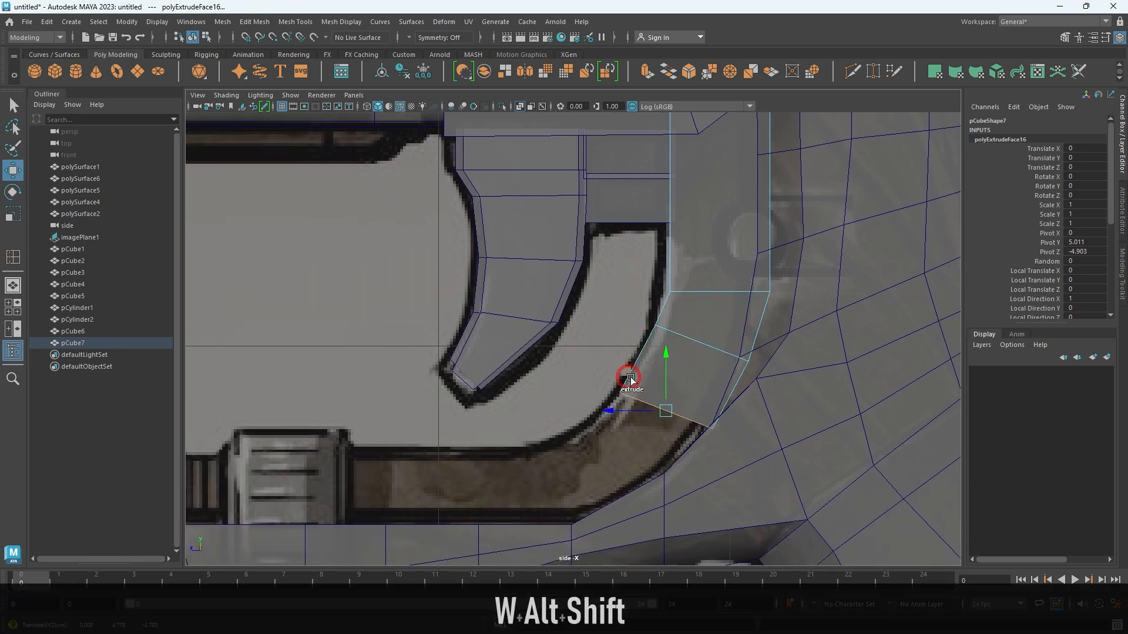
key("e")
left_click_drag(715, 391, 714, 406)
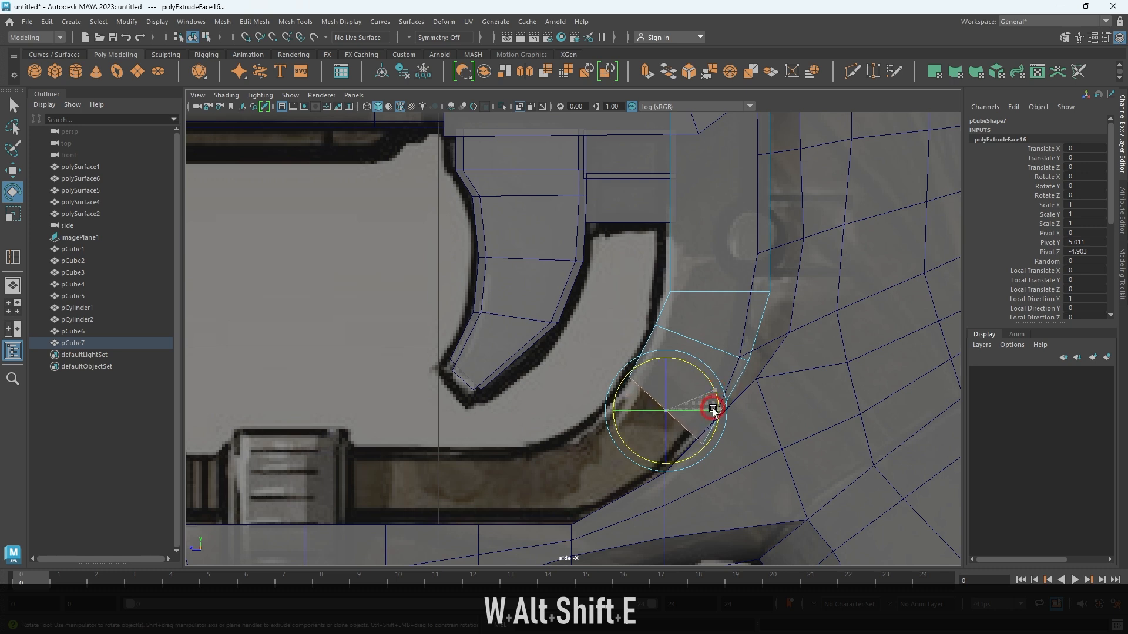
key("w")
middle_click_drag(598, 439, 655, 396, "alt")
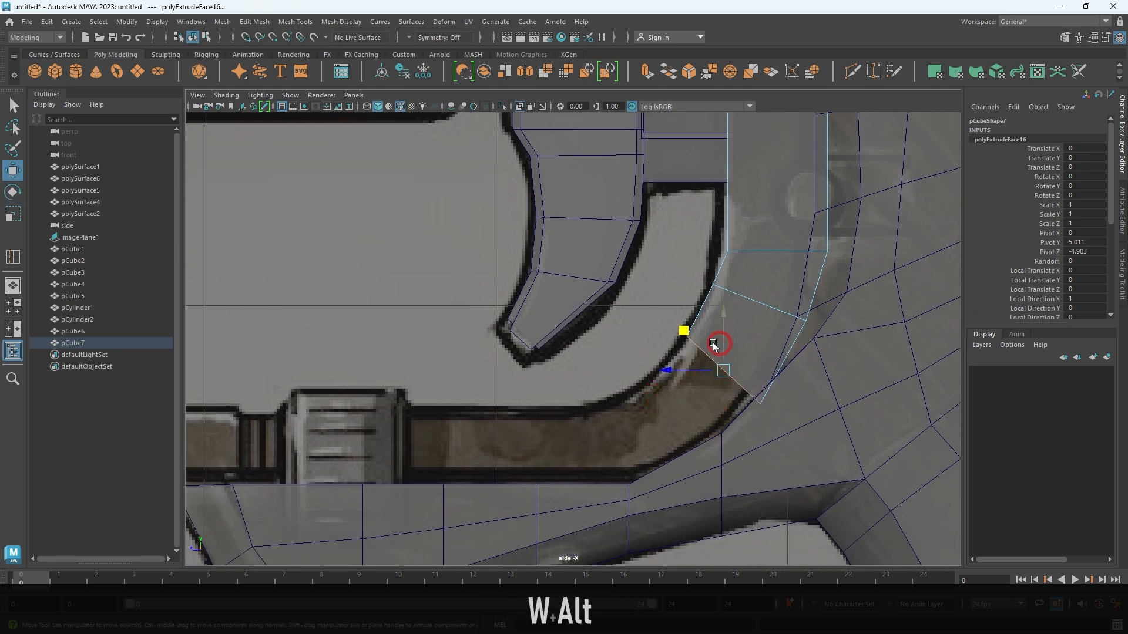
left_click_drag(686, 331, 605, 390, "shift")
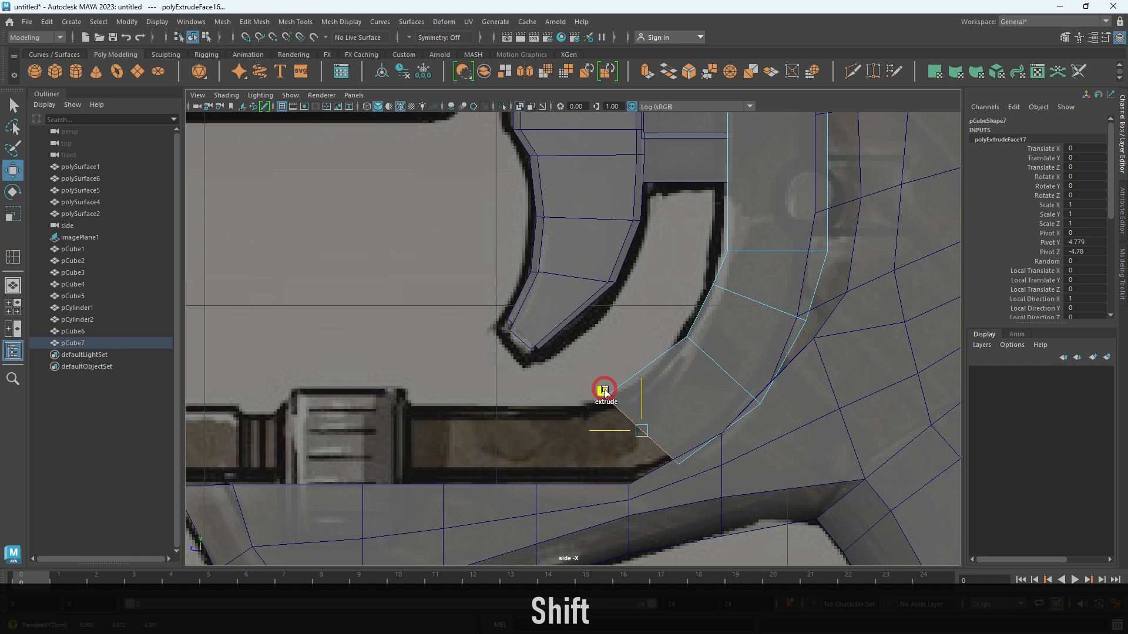
key("shift+e")
left_click_drag(718, 428, 686, 422, "shift")
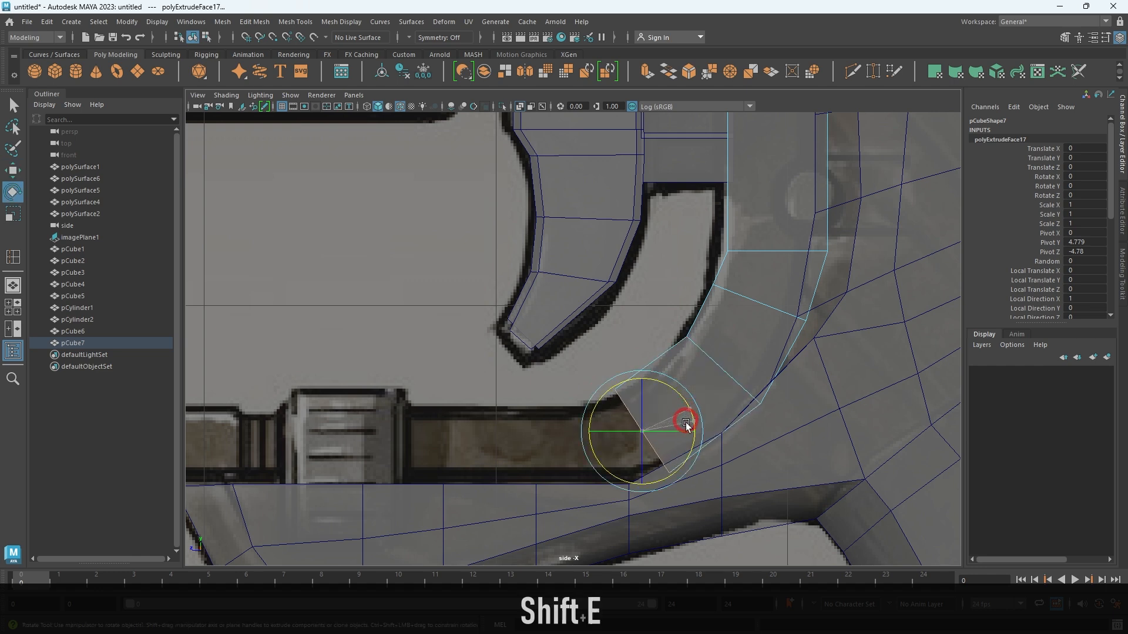
key("w")
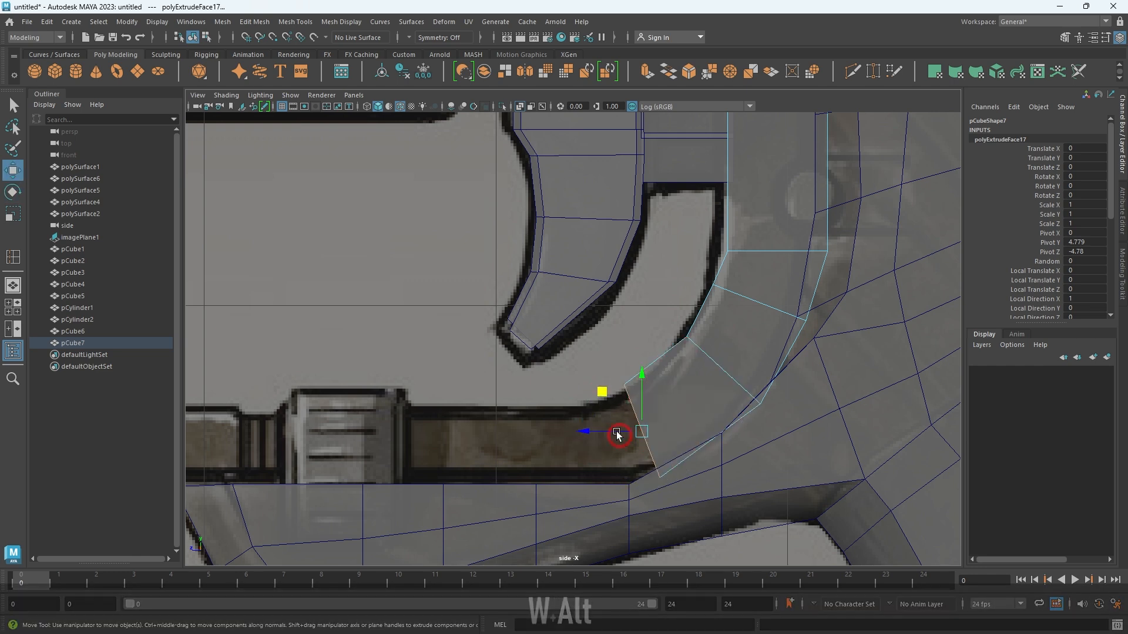
Extrude the end face forward onto the lower bar, flatten it vertical and lower it to the bar's upper outline.
middle_click_drag(623, 434, 735, 404, "alt")
left_click_drag(708, 405, 611, 411, "shift")
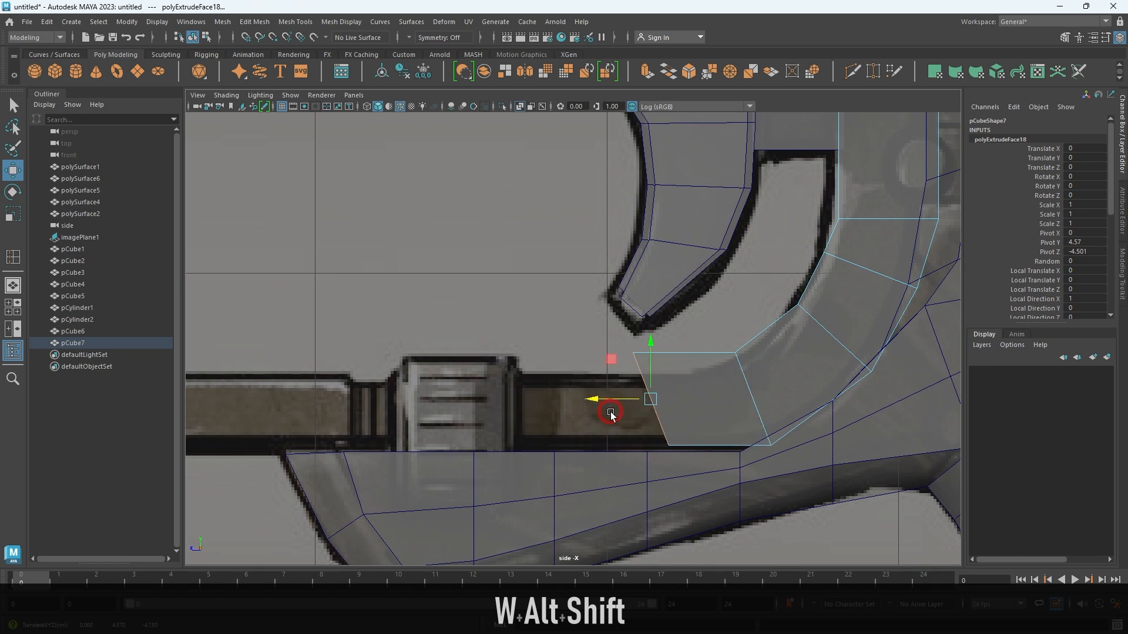
key("r")
left_click_drag(600, 399, 887, 365)
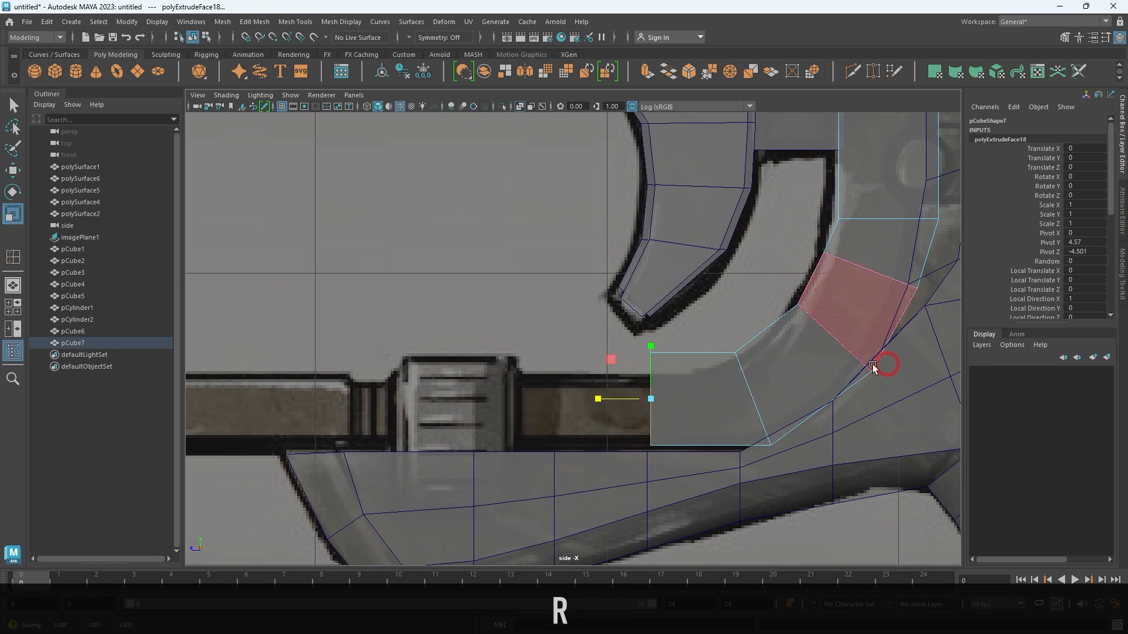
left_click(727, 385)
key("w")
left_click_drag(653, 342, 652, 377)
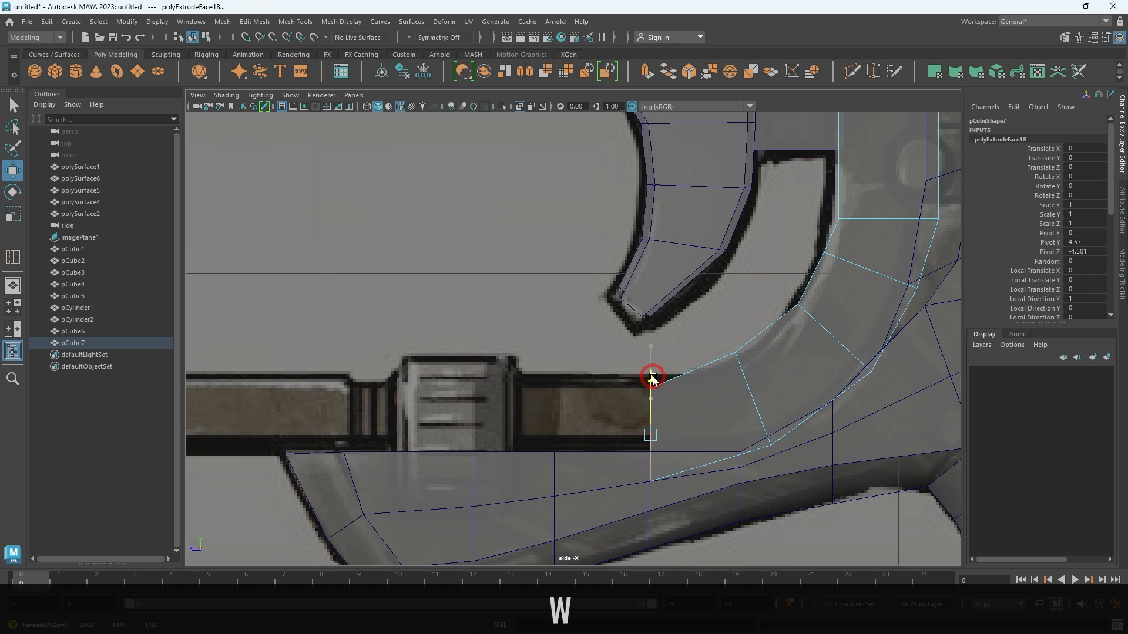
Move the inner vertices of the rear bend to match the curved outline in the reference image.
middle_click_drag(776, 374, 690, 367, "alt")
right_click_drag(625, 304, 592, 300)
left_click_drag(594, 287, 680, 373)
left_click_drag(651, 324, 652, 331)
middle_click_drag(724, 322, 665, 358, "alt")
mouse_move(627, 298)
left_mouse_down()
mouse_move(695, 349)
mouse_move(620, 302)
left_mouse_up()
middle_click_drag(722, 267, 680, 308, "alt")
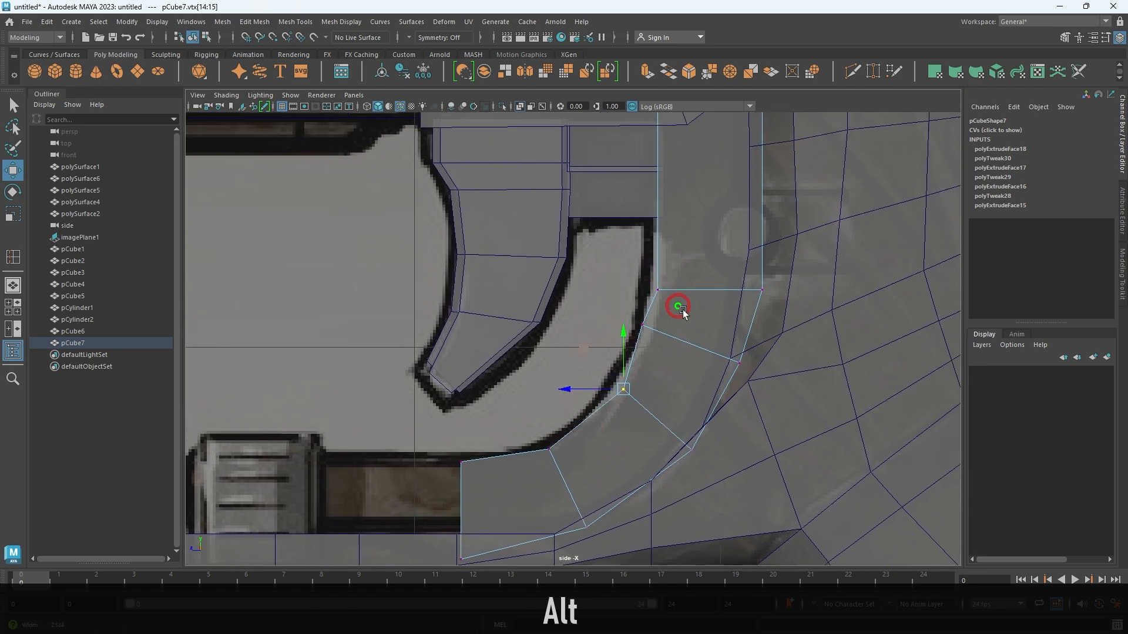
scroll(679, 309, "up", 1)
left_click_drag(625, 306, 654, 322)
left_click_drag(612, 288, 619, 299)
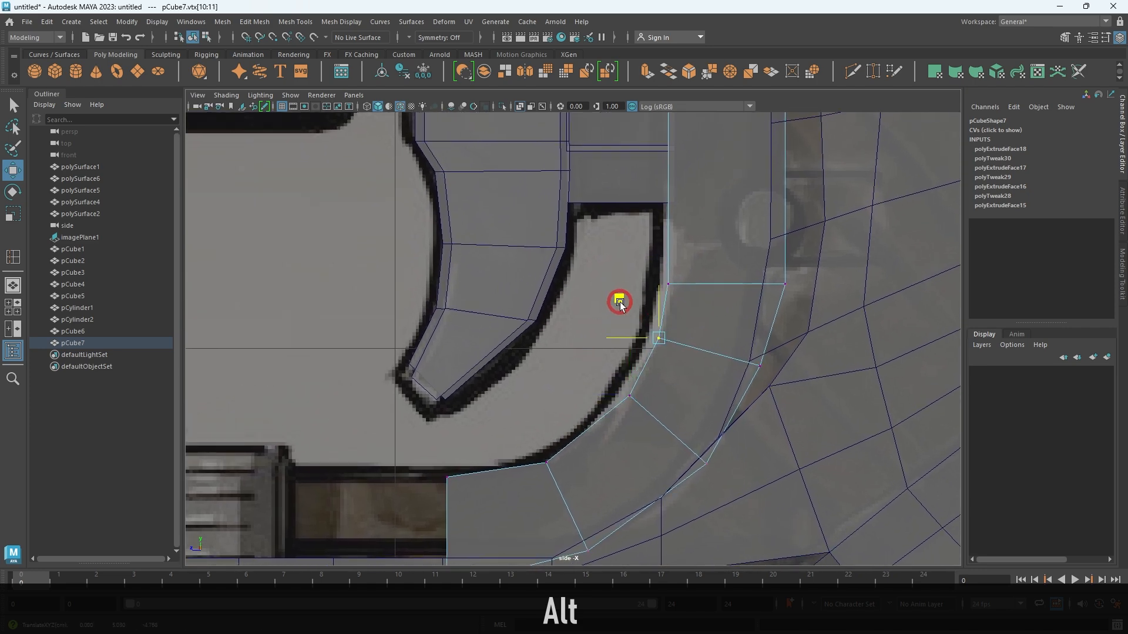
Raise the lower vertices at the front end of the bent section slightly.
middle_click_drag(680, 300, 675, 353, "alt")
right_click_drag(762, 362, 756, 360, "alt")
middle_click_drag(756, 360, 743, 298, "alt")
scroll(739, 293, "up", 1)
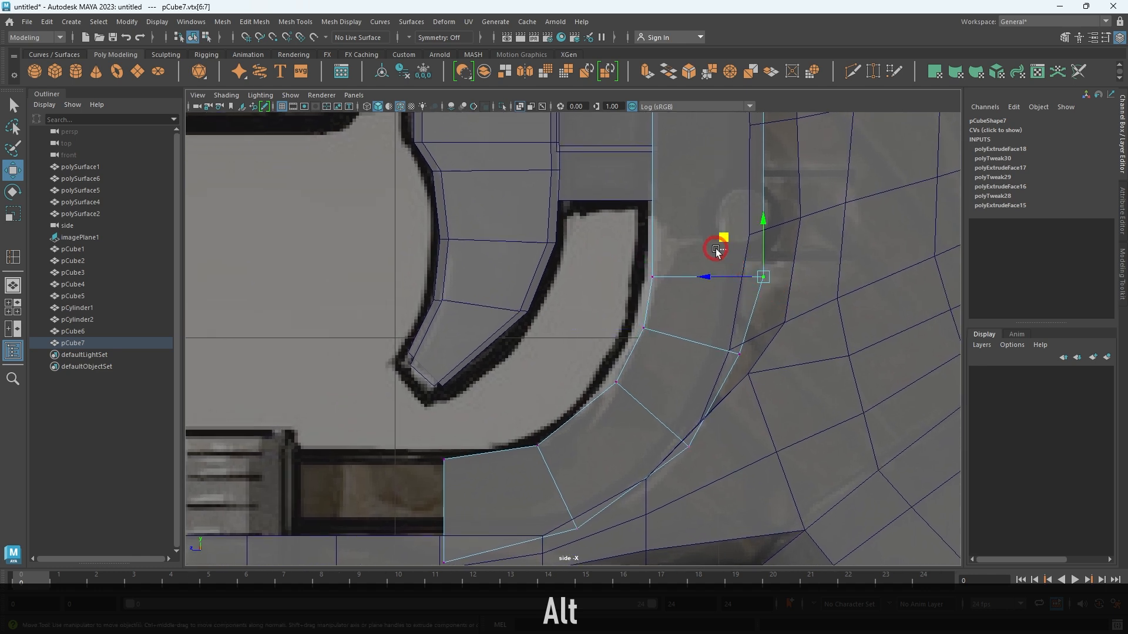
left_click(725, 275)
left_click(679, 278)
right_click_drag(696, 272, 676, 268)
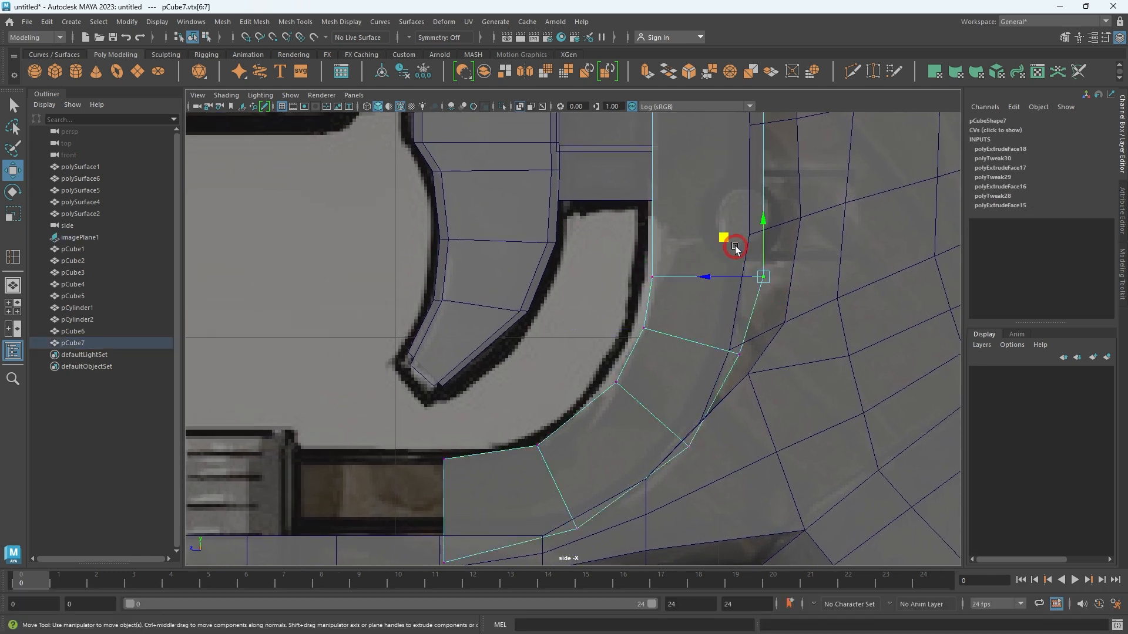
middle_click_drag(643, 421, 614, 415, "alt")
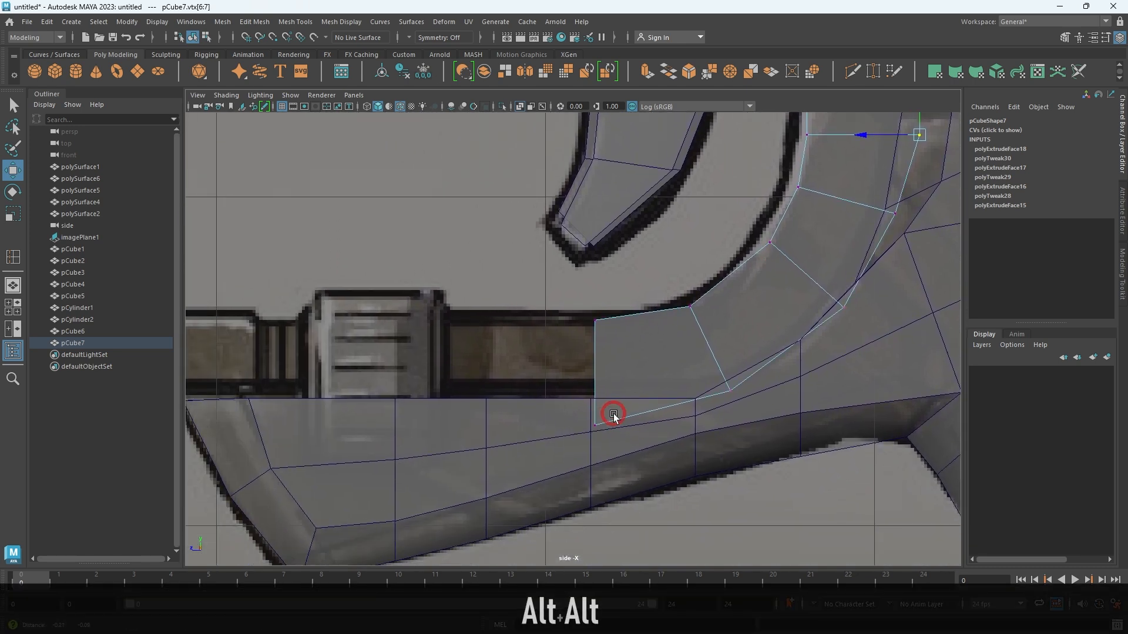
left_click_drag(597, 409, 595, 392)
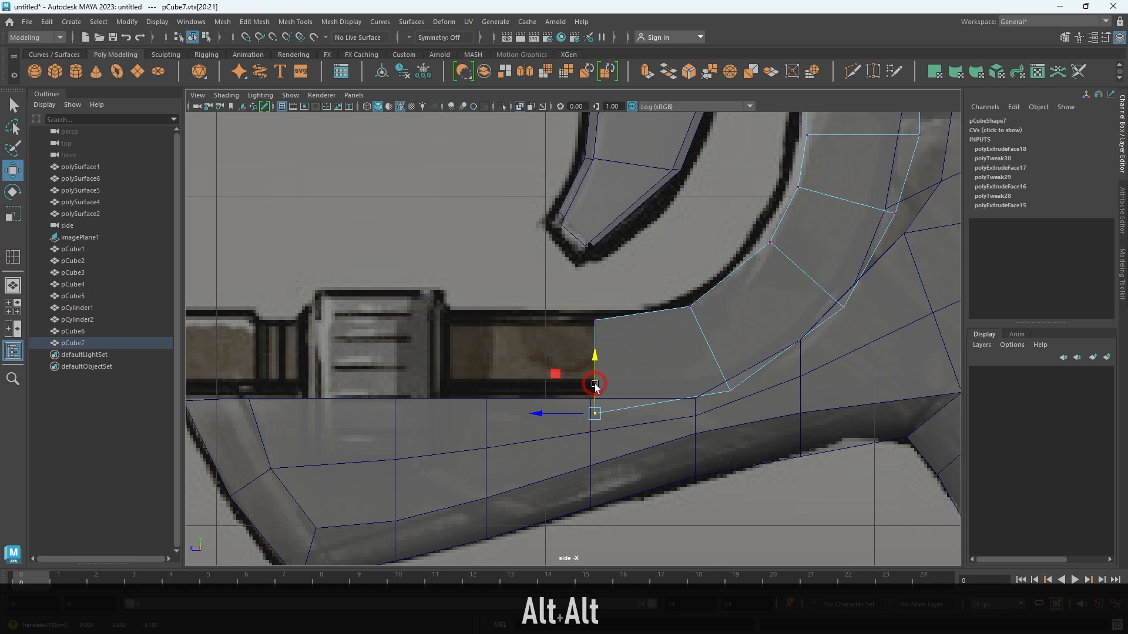
Extrude the front end face forward along the lower bar in two sections, ending at the ribbed clamp's front edge.
right_click_drag(547, 331, 559, 382)
left_click_drag(622, 403, 570, 331)
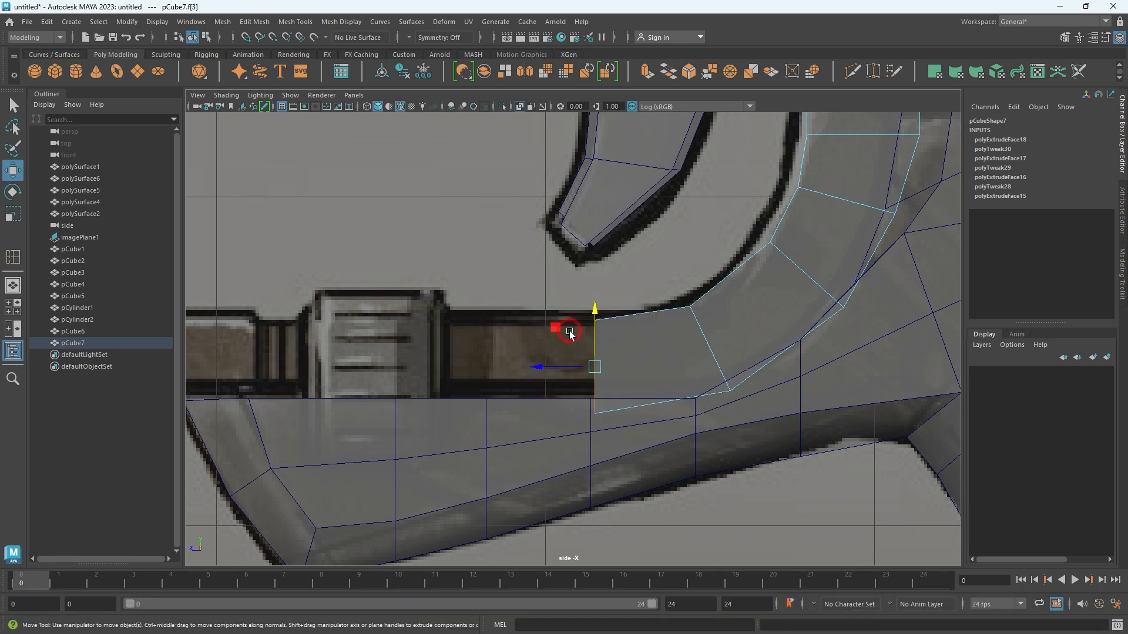
left_click_drag(537, 370, 264, 361, "shift")
middle_click_drag(280, 325, 504, 336, "alt")
scroll(504, 337, "up", 5)
left_click_drag(434, 416, 442, 418)
Inset the bar's front end face and extrude it forward into a short narrow neck matching the reference.
key("space")
key("space")
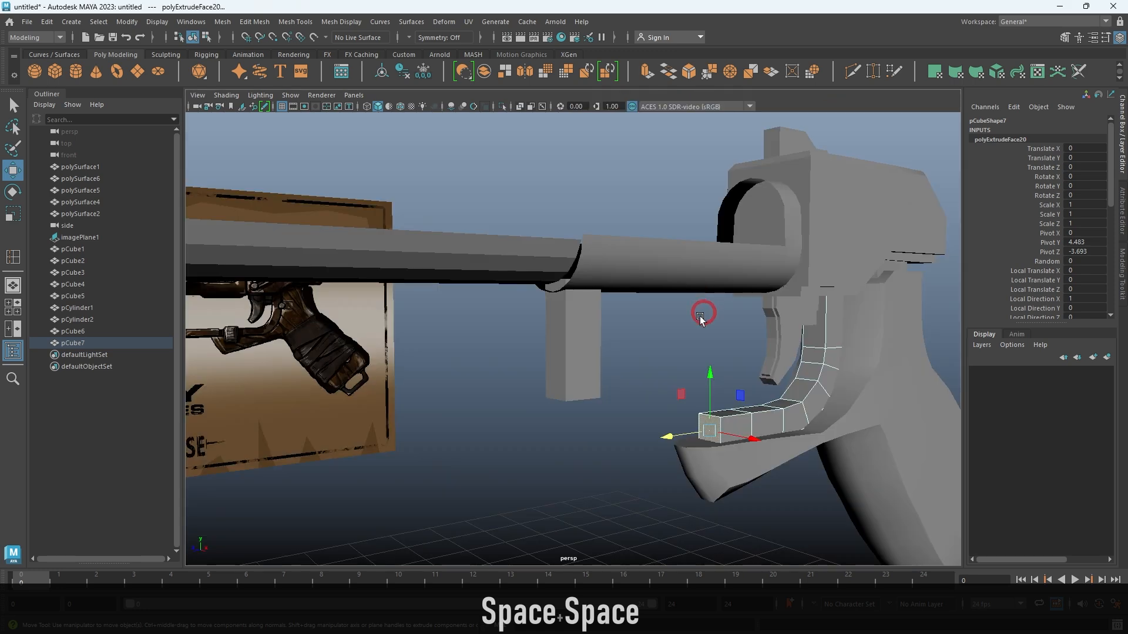
right_click_drag(706, 308, 694, 362, "alt")
key("f")
right_click_drag(735, 437, 569, 390, "alt")
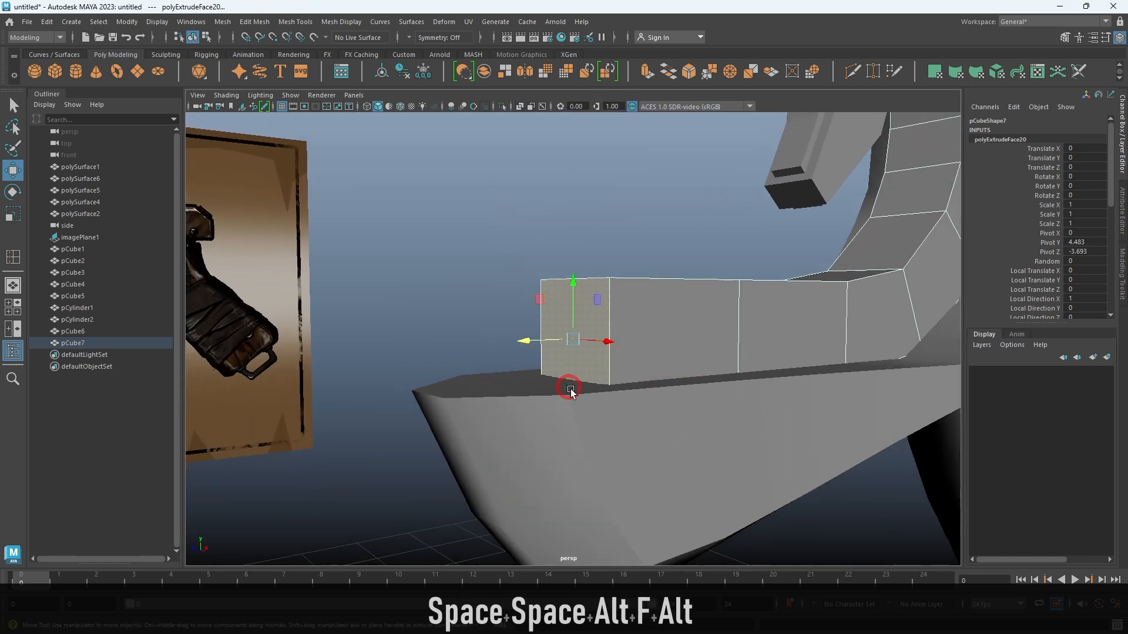
left_click_drag(569, 391, 587, 405, "alt")
key("r")
left_click_drag(574, 350, 569, 346, "shift")
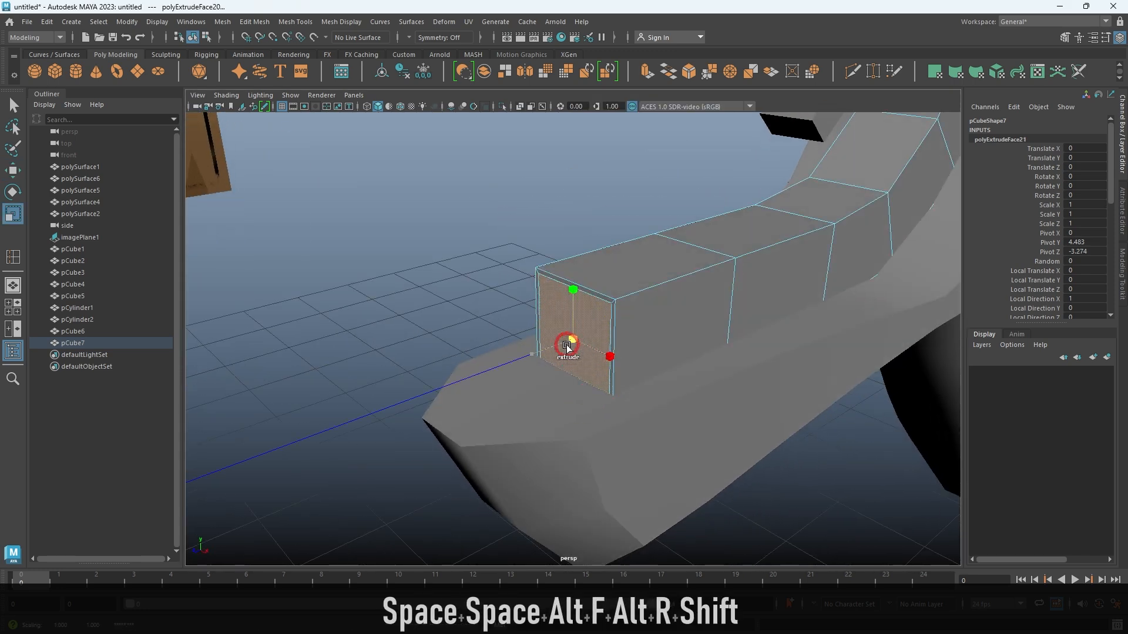
key("w")
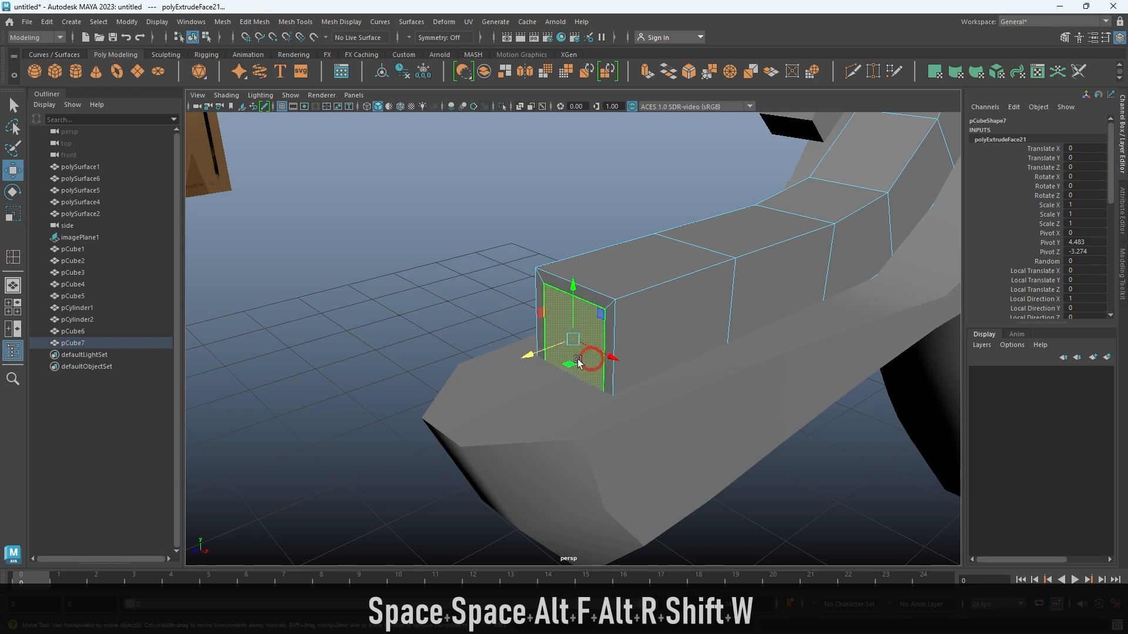
left_click_drag(537, 350, 488, 378, "shift")
key("space")
key("space")
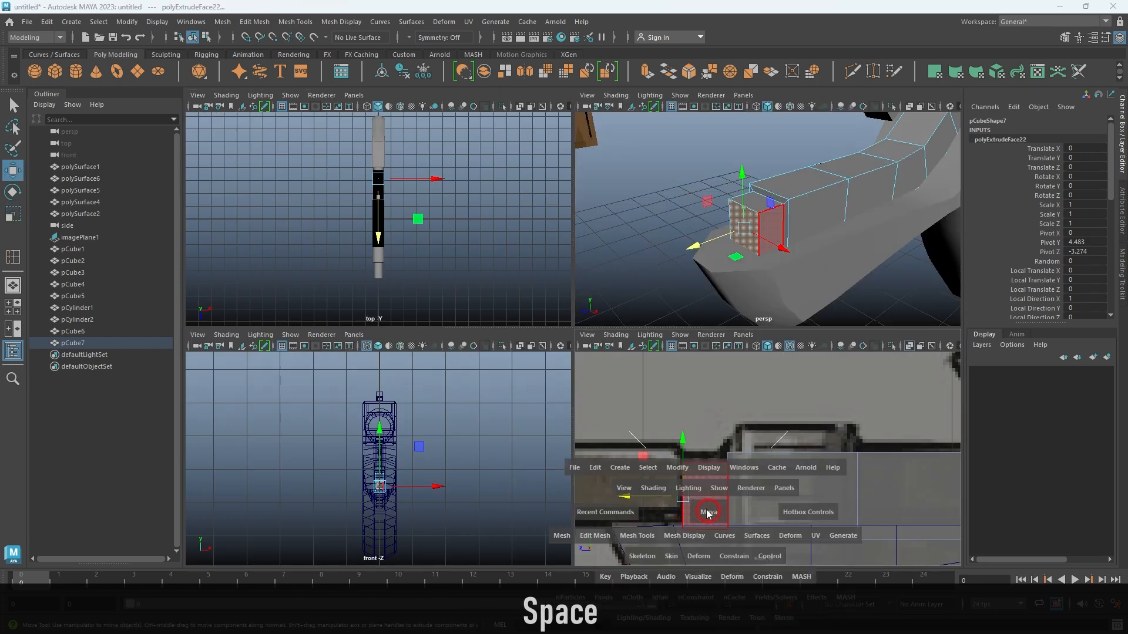
key("space")
key("space")
Extrude the neck's end face outward to widen it and extrude it forward into a full-size block.
left_click_drag(678, 341, 592, 361, "alt")
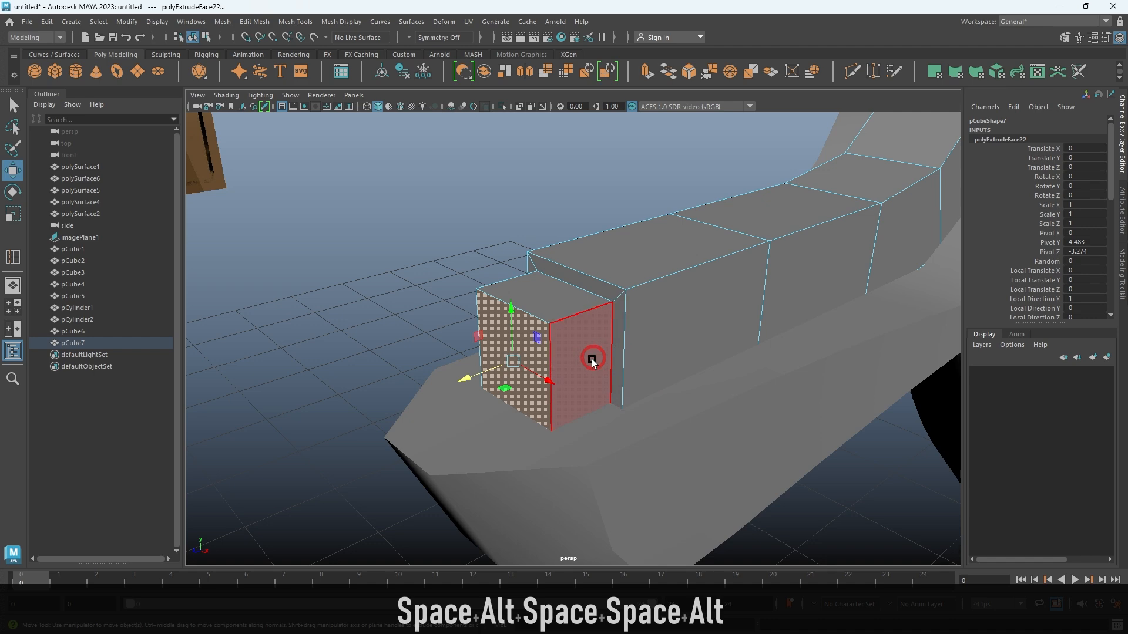
key("r")
left_click_drag(511, 369, 531, 403, "shift")
key("w")
Select the edges of the full-size block at the front of the narrow neck, leaving out the neck's own edges.
key("space")
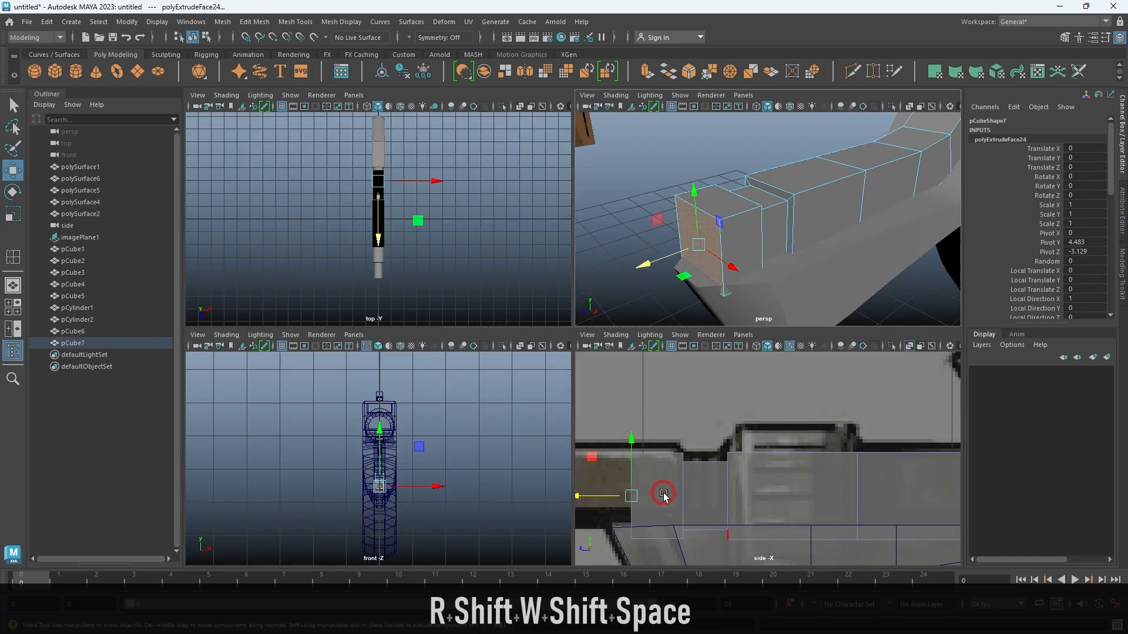
key("space")
middle_click_drag(604, 427, 730, 385, "alt")
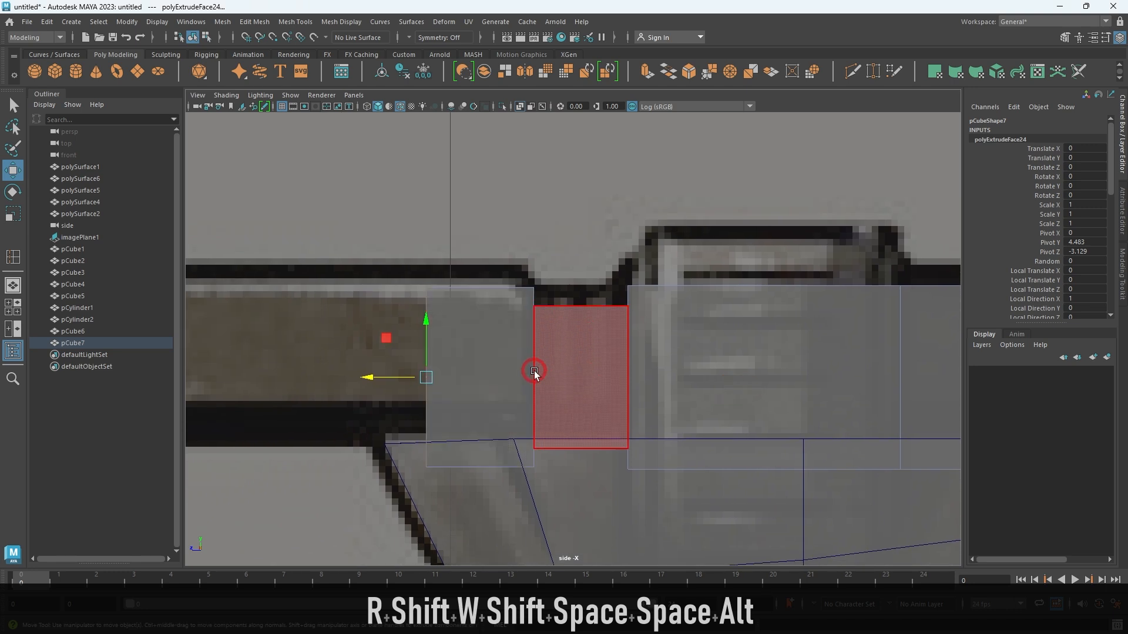
right_click_drag(484, 352, 484, 230)
left_click(516, 347)
left_click(432, 351, "shift")
right_click_drag(473, 307, 229, 263)
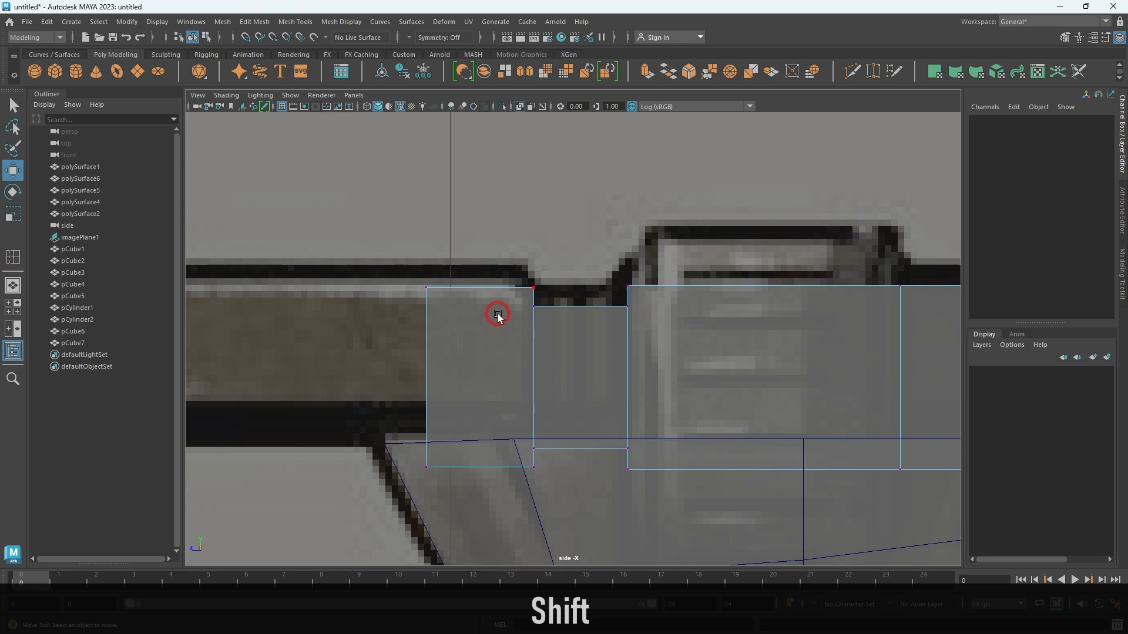
right_click_drag(503, 320, 500, 204)
left_click_drag(537, 451, 548, 510)
left_click_drag(382, 257, 459, 510, "ctrl")
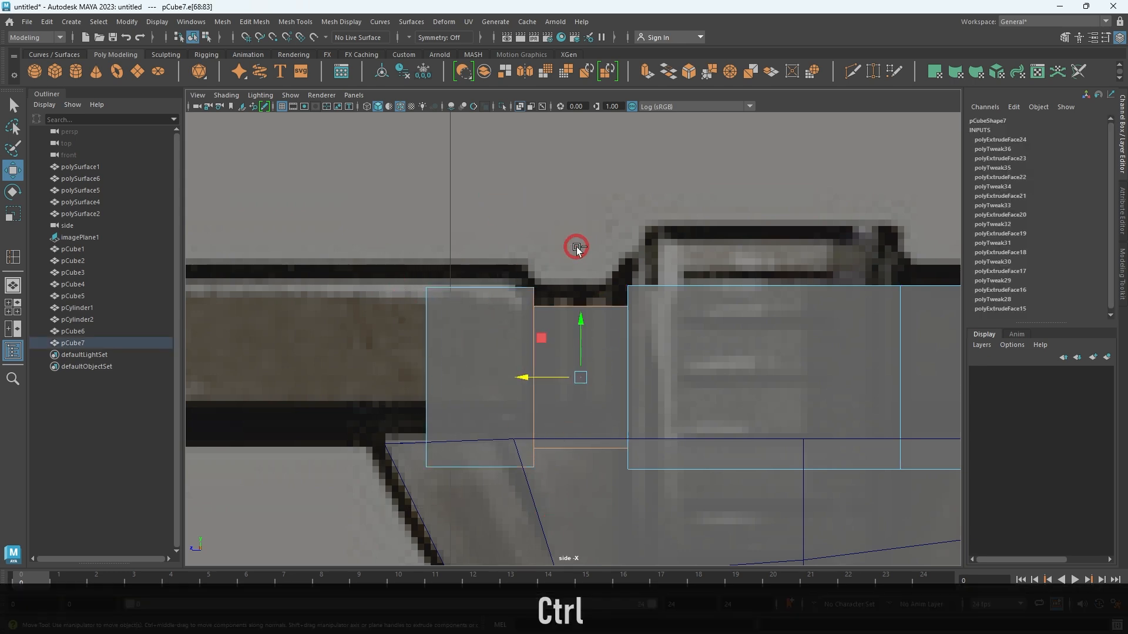
left_click_drag(595, 589, 596, 589, "ctrl")
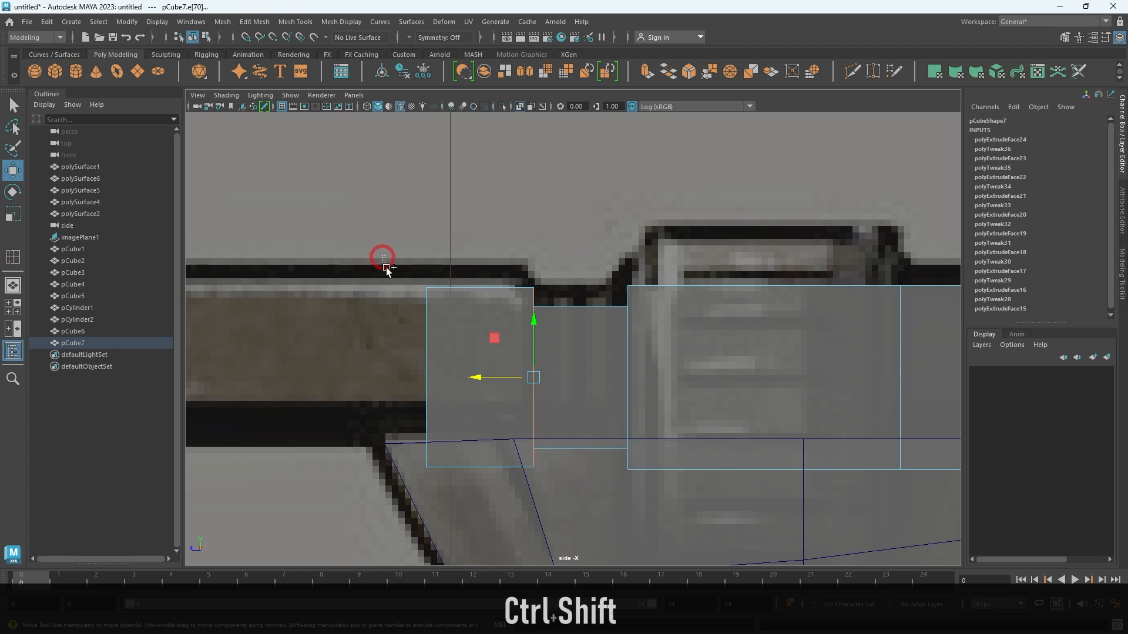
left_click_drag(446, 493, 447, 493, "ctrl+shift")
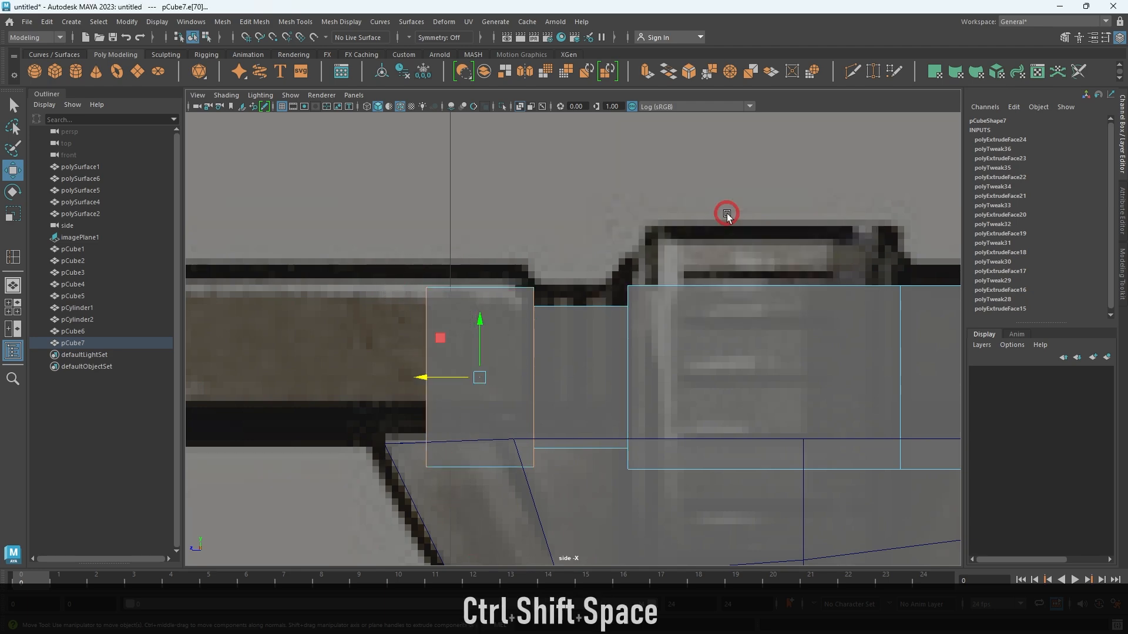
Remove the stray edges on the neck from the selection and raise the front block slightly to line up with the reference.
key("space")
key("space")
left_click_drag(676, 283, 569, 276, "alt")
scroll(581, 284, "up", 3)
middle_click_drag(569, 276, 637, 295, "alt")
left_click_drag(636, 295, 613, 288, "alt")
middle_click_drag(614, 288, 653, 306, "alt")
right_click_drag(652, 305, 606, 300, "alt")
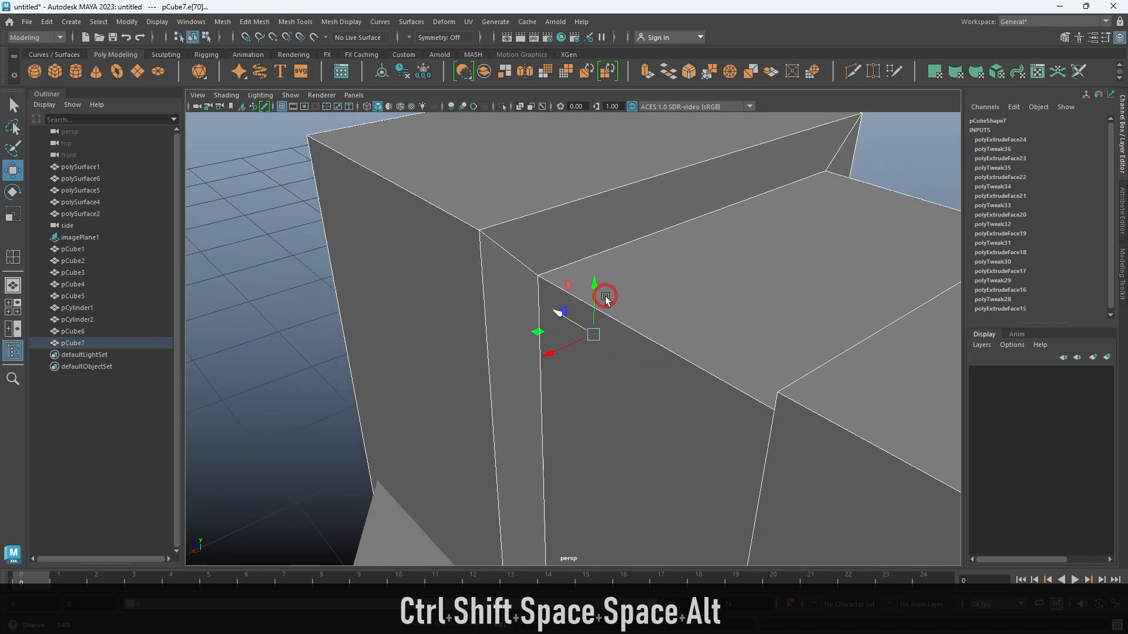
left_click(677, 242, "ctrl")
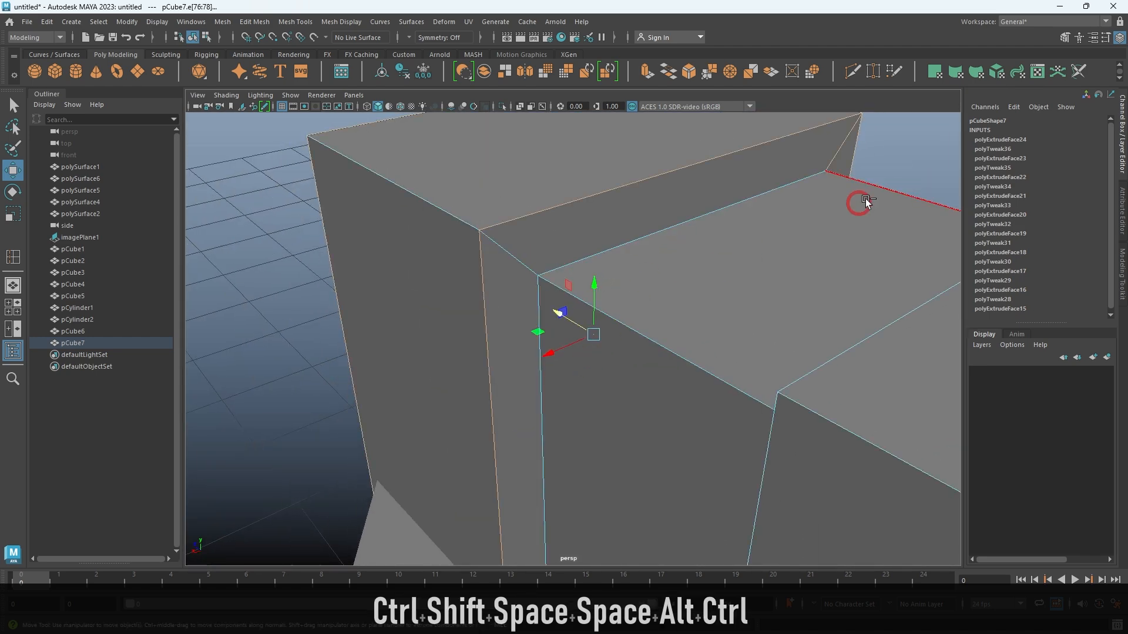
right_click_drag(758, 276, 697, 266, "alt")
left_click_drag(698, 266, 541, 362, "alt")
key("4")
mouse_move(692, 434)
left_mouse_down("alt")
mouse_move(707, 496)
mouse_move(713, 382)
mouse_move(650, 427)
mouse_move(595, 374)
left_mouse_up("alt")
key("5")
key("space")
key("space")
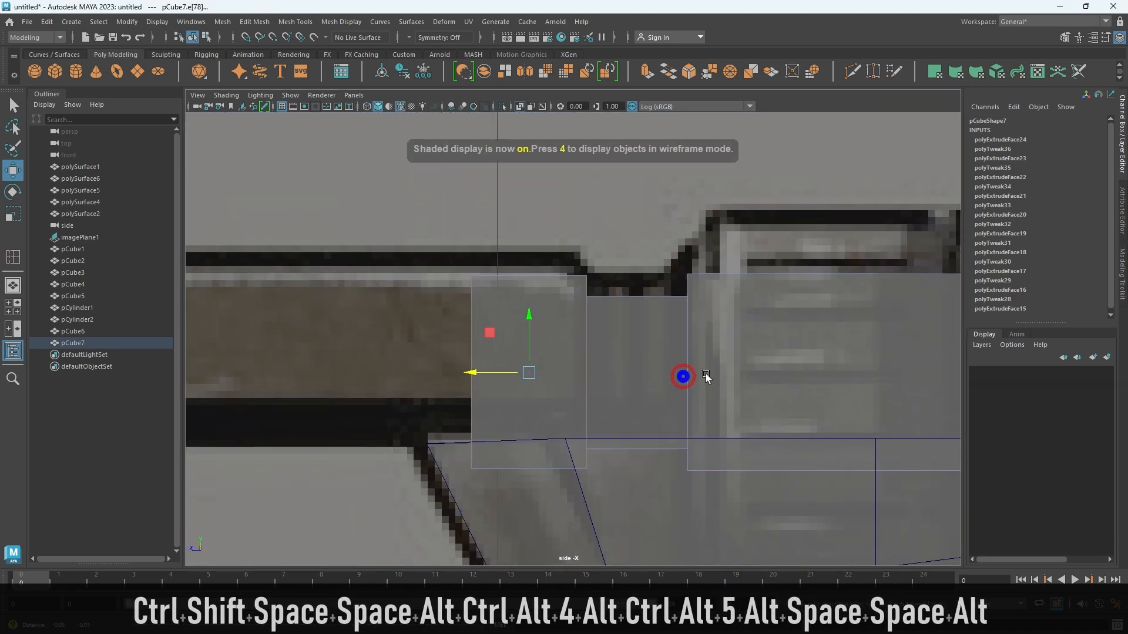
middle_click_drag(706, 376, 758, 367, "alt")
scroll(758, 368, "up", 1)
key("r")
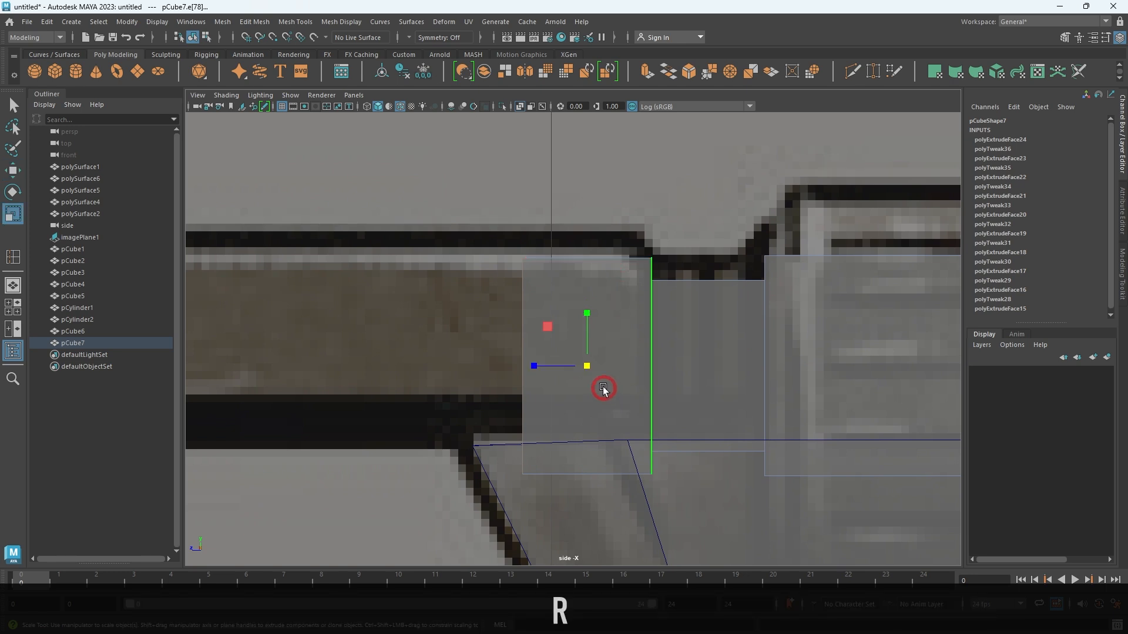
key("w")
left_click_drag(586, 330, 585, 353)
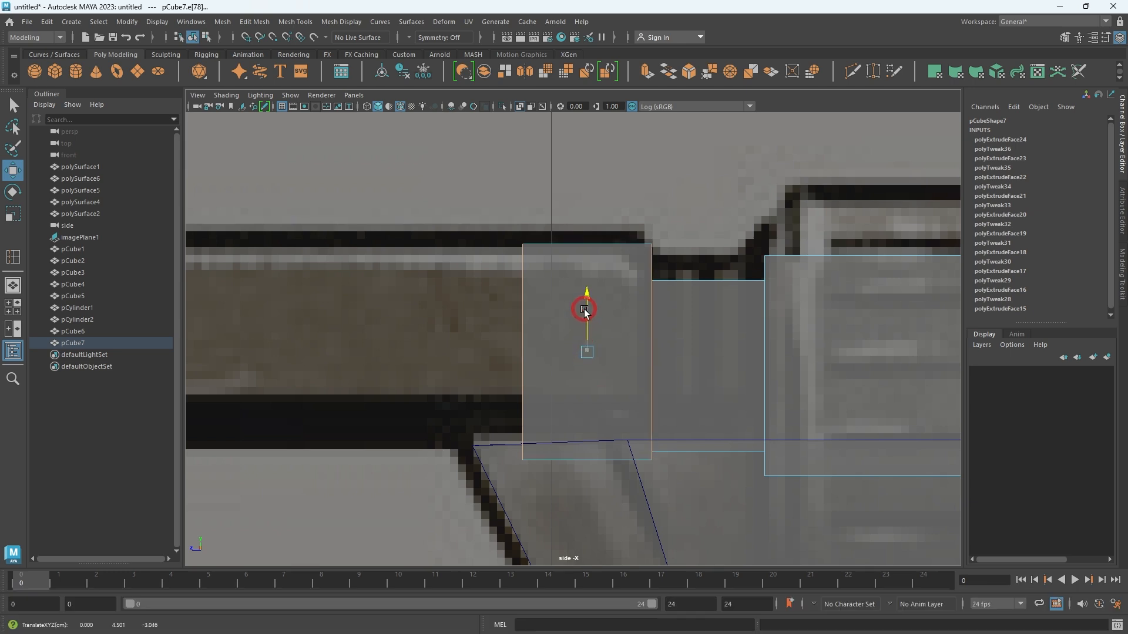
Move the block's front end face forward along the lower bar, stopping where the front corner bend starts in the reference.
right_click_drag(542, 324, 547, 352)
left_click_drag(469, 191, 547, 515)
left_click_drag(603, 185, 643, 500, "ctrl")
left_click_drag(489, 353, 395, 368)
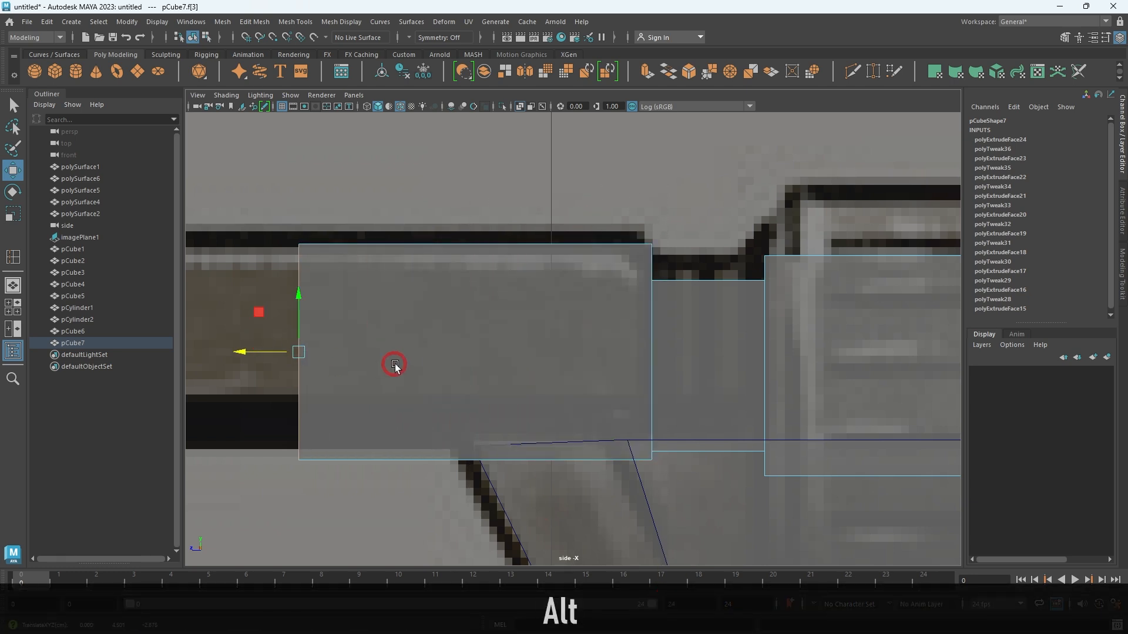
middle_click_drag(395, 368, 791, 381, "alt")
left_click_drag(779, 358, 299, 343)
middle_click_drag(328, 343, 630, 382, "alt")
scroll(631, 382, "down", 7)
middle_click_drag(578, 322, 572, 345, "alt")
right_click_drag(573, 345, 667, 468, "alt")
scroll(609, 403, "up", 3)
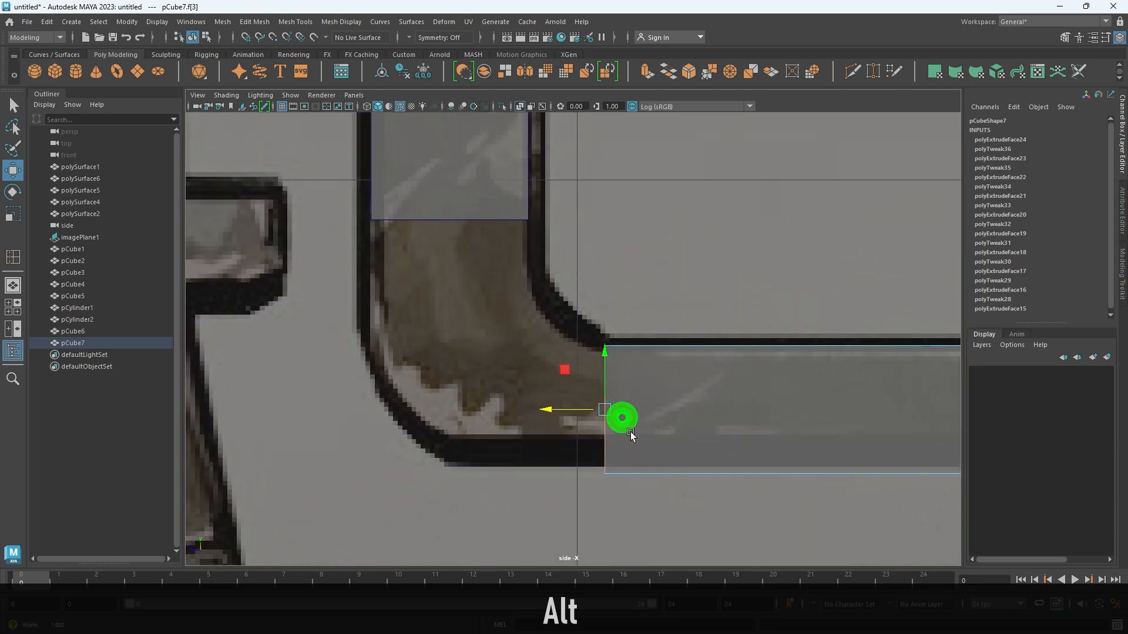
left_click_drag(552, 422, 600, 421)
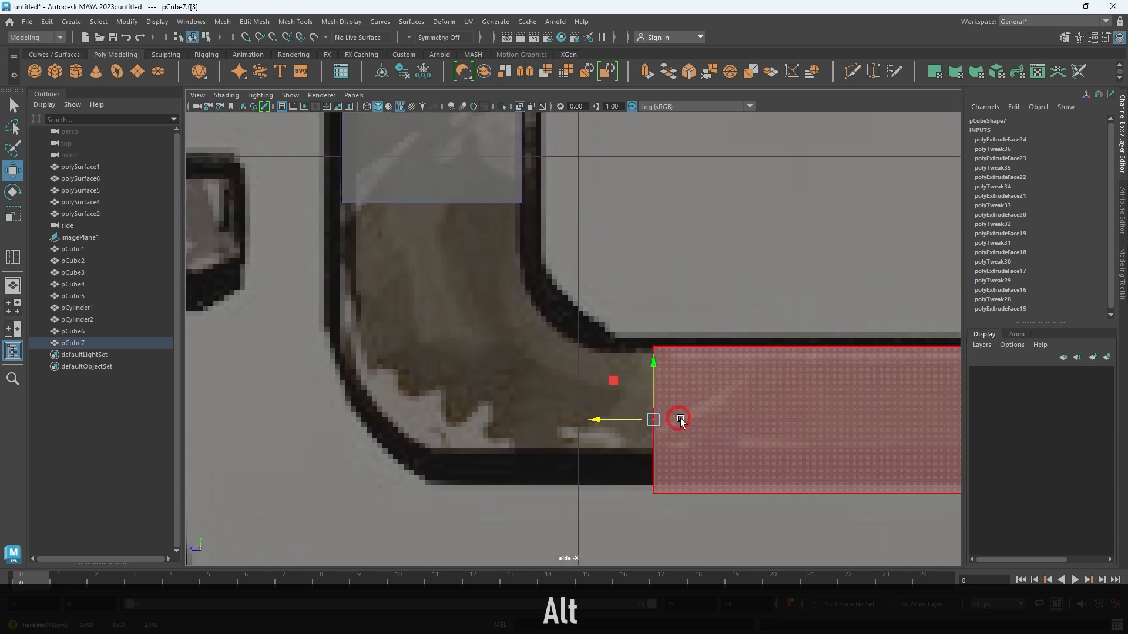
Combine the lower bar and the vertical front post into one mesh, then freeze its transformations and delete its history.
left_click(813, 234)
left_click(735, 403)
left_click(446, 164, "shift")
key("space")
key("space")
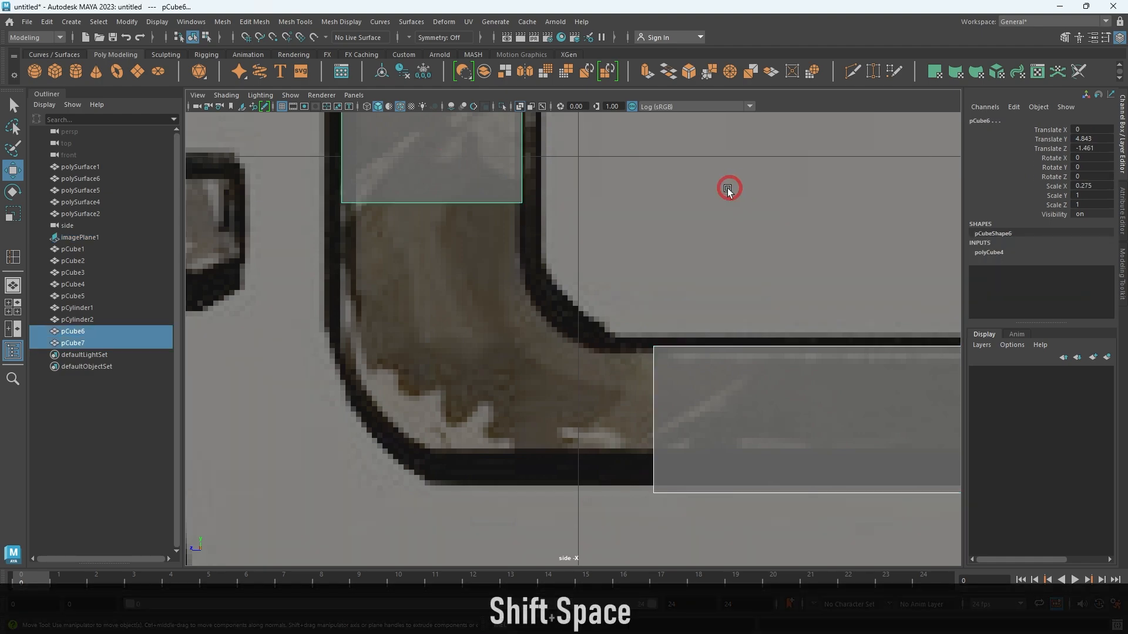
left_click_drag(586, 247, 501, 241, "alt")
left_click(487, 74)
left_click(424, 74)
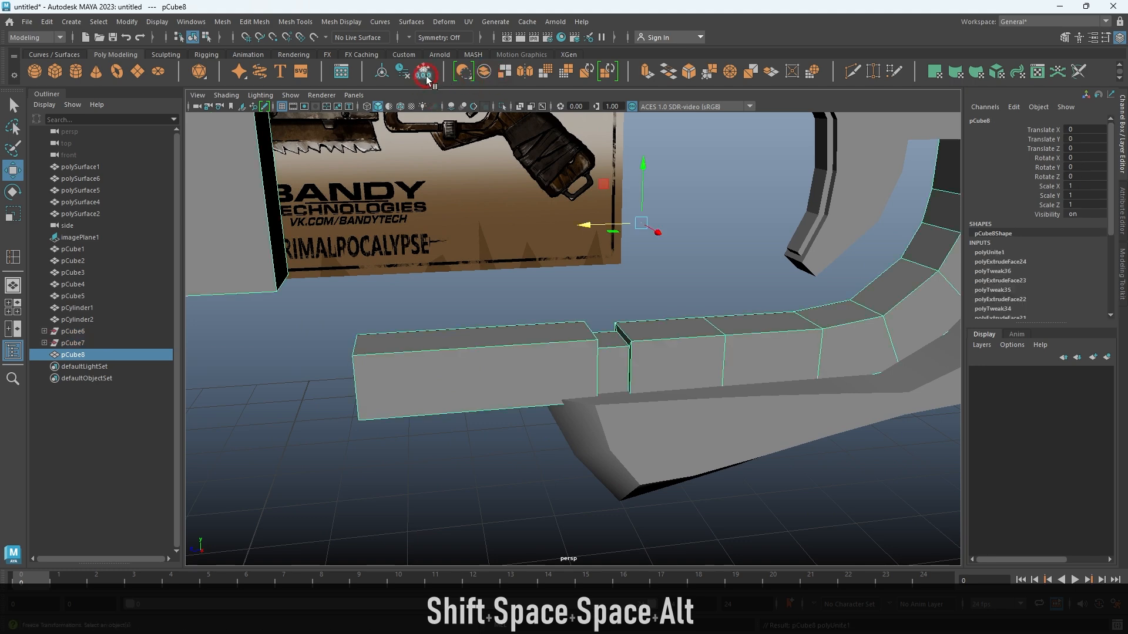
left_click(408, 72)
Delete the lower bar's front end face and the vertical post's bottom face.
left_click_drag(517, 203, 601, 199, "alt")
right_click_drag(519, 341, 517, 385)
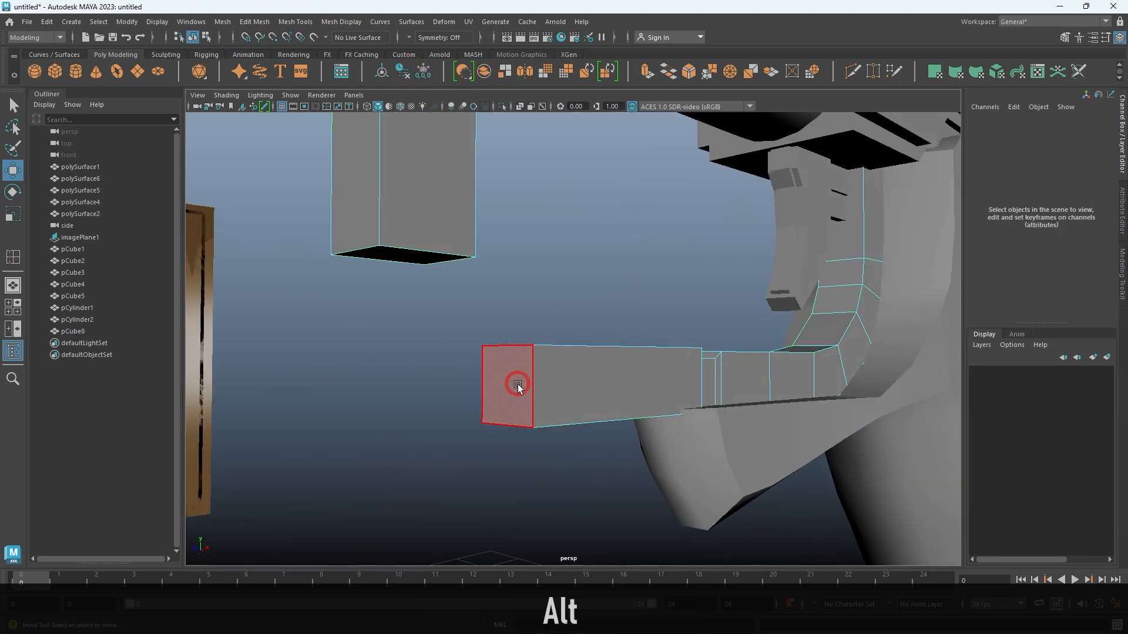
left_click(517, 386)
key("Delete")
left_click_drag(528, 364, 354, 338, "alt")
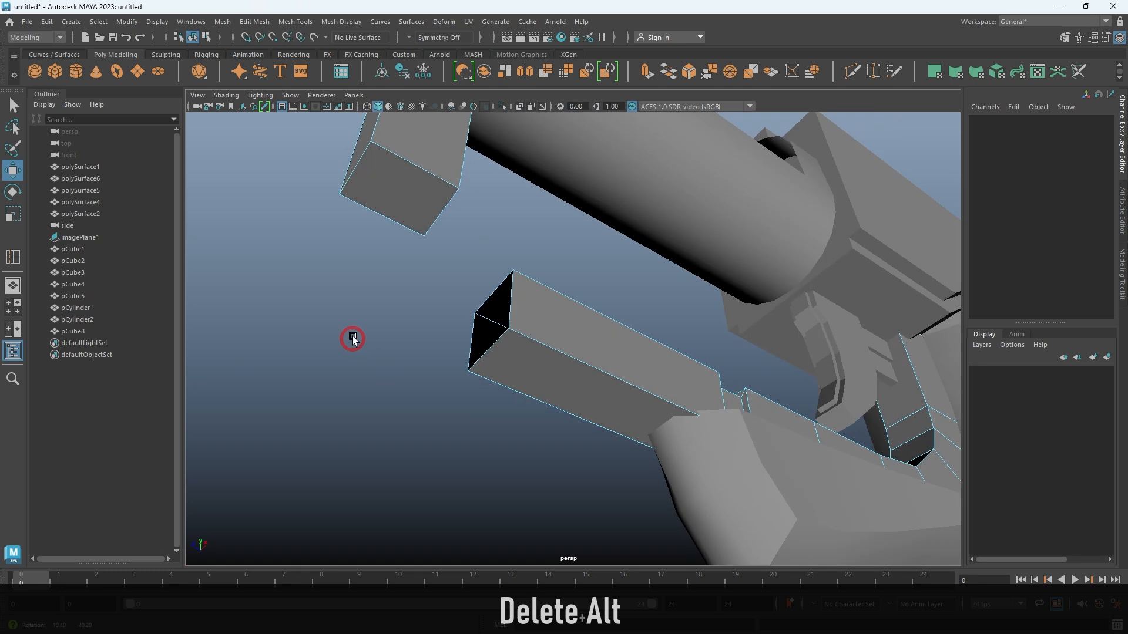
left_click(395, 202)
key("Delete")
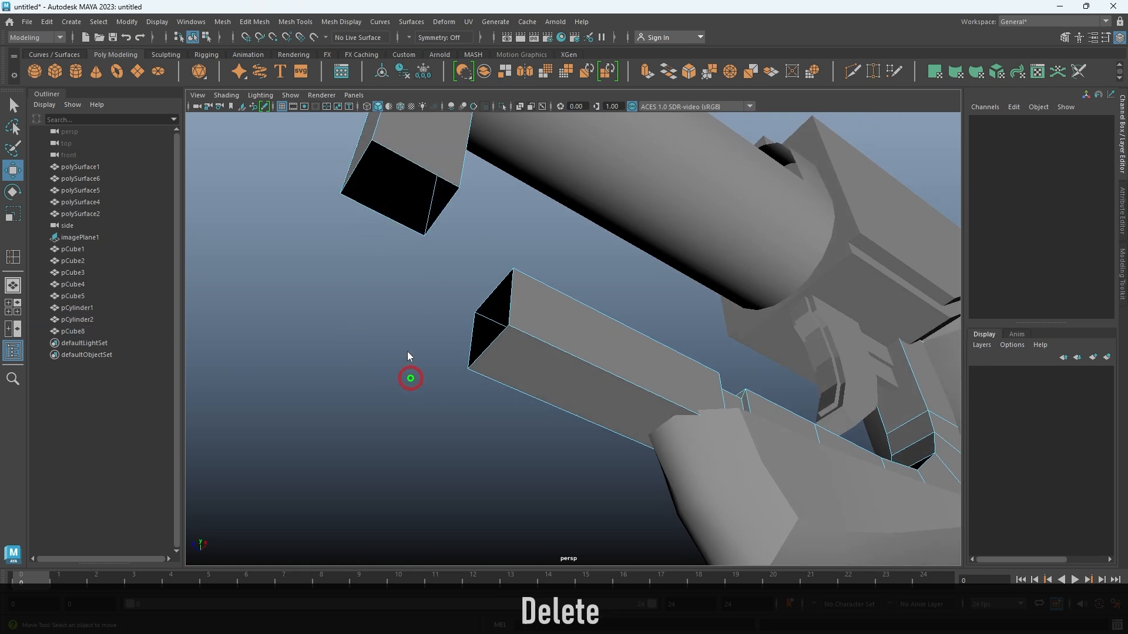
Bridge the open ends of the post and the lower bar using the Blend curve type and 2 divisions.
left_click(391, 208)
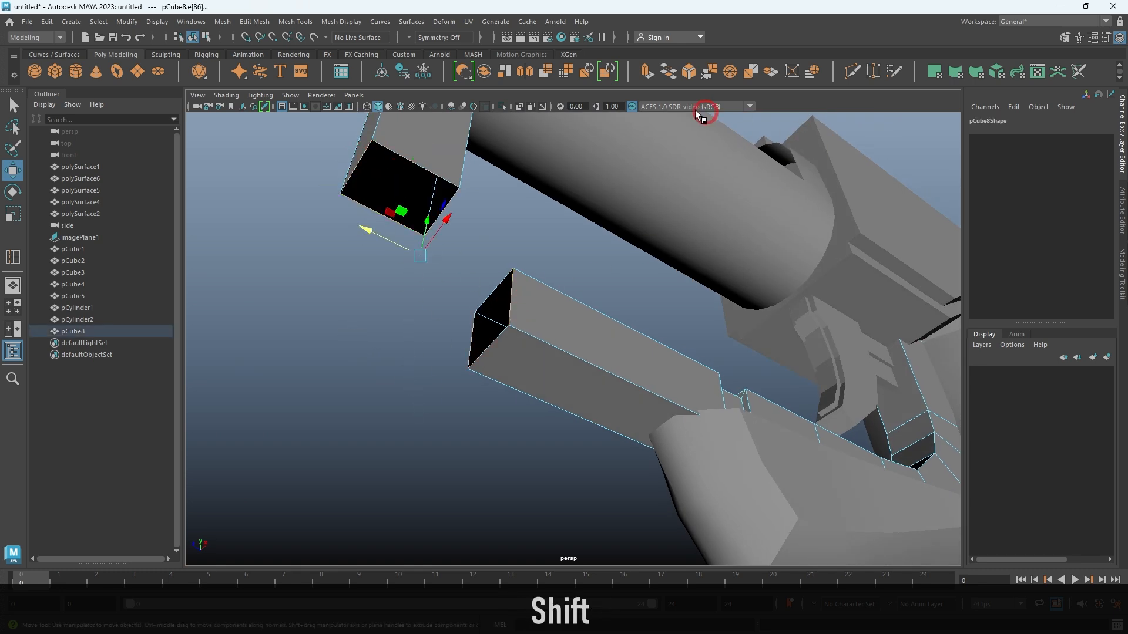
left_click(673, 73)
left_click_drag(623, 335, 466, 389, "alt")
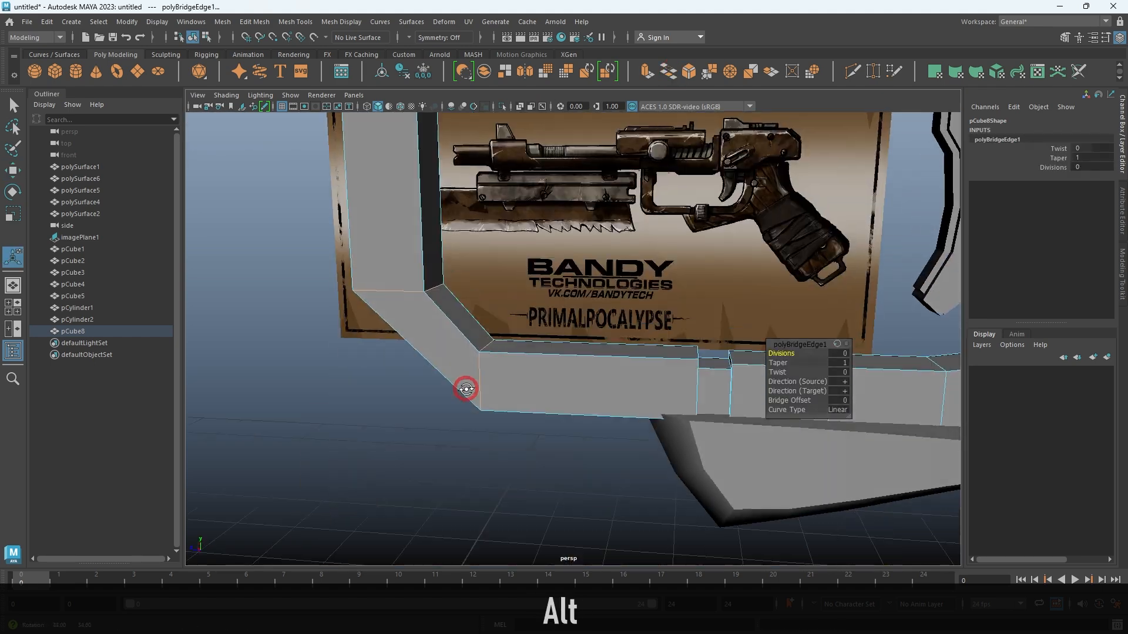
left_click(839, 410)
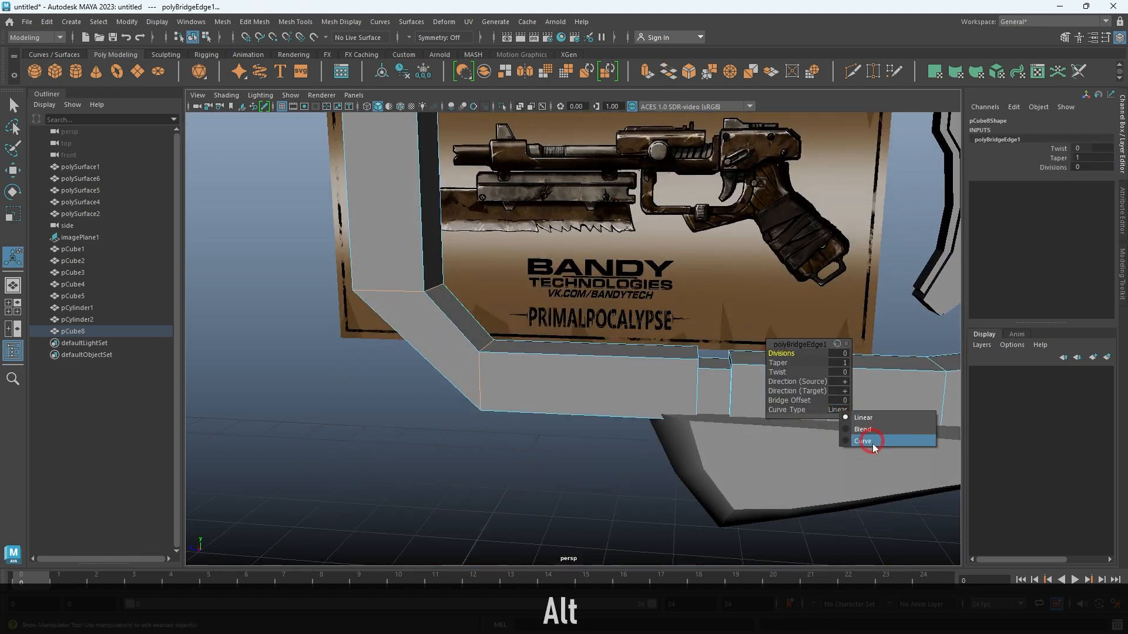
left_click(871, 434)
type("2")
key("Return")
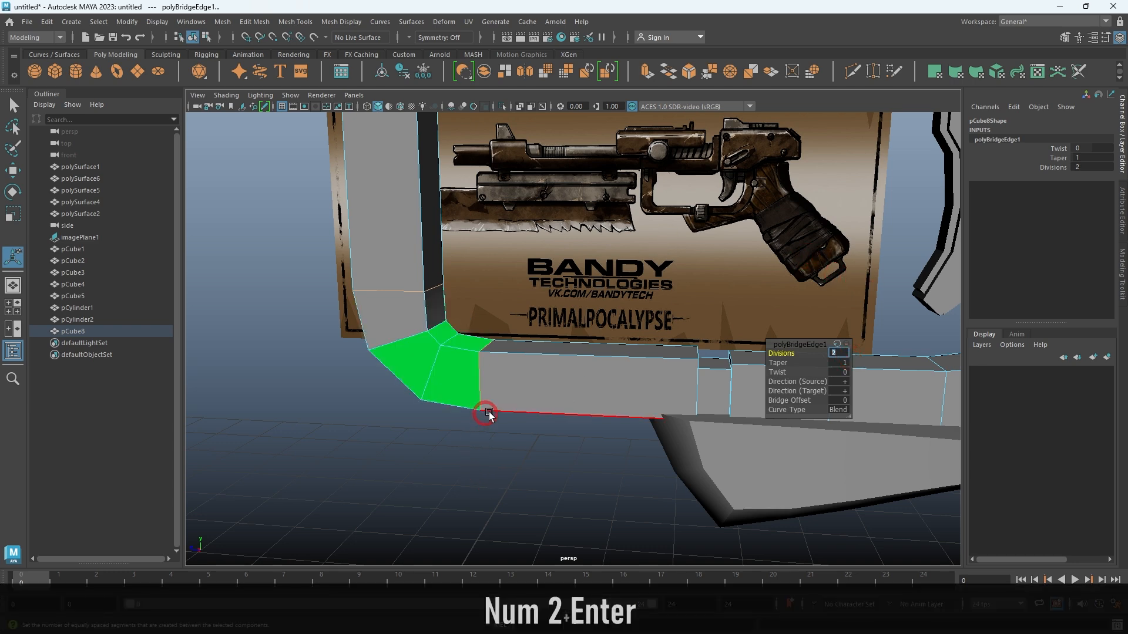
Delete the ring of faces in the bridged corner section that adjoins the lower bar.
right_click_drag(498, 400, 652, 322)
left_click_drag(661, 317, 602, 314, "alt")
left_click(593, 314)
left_click_drag(523, 385, 573, 403, "alt")
left_click(564, 398)
left_click_drag(513, 365, 456, 371, "alt")
left_click_drag(694, 363, 576, 379, "alt")
left_click(558, 457)
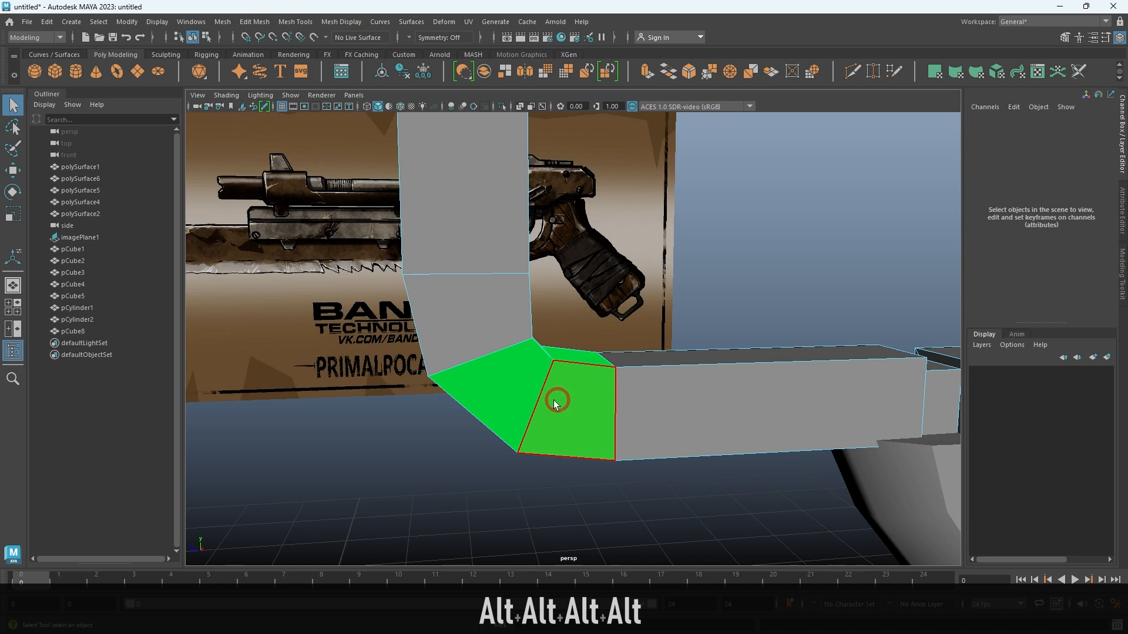
left_click(554, 403)
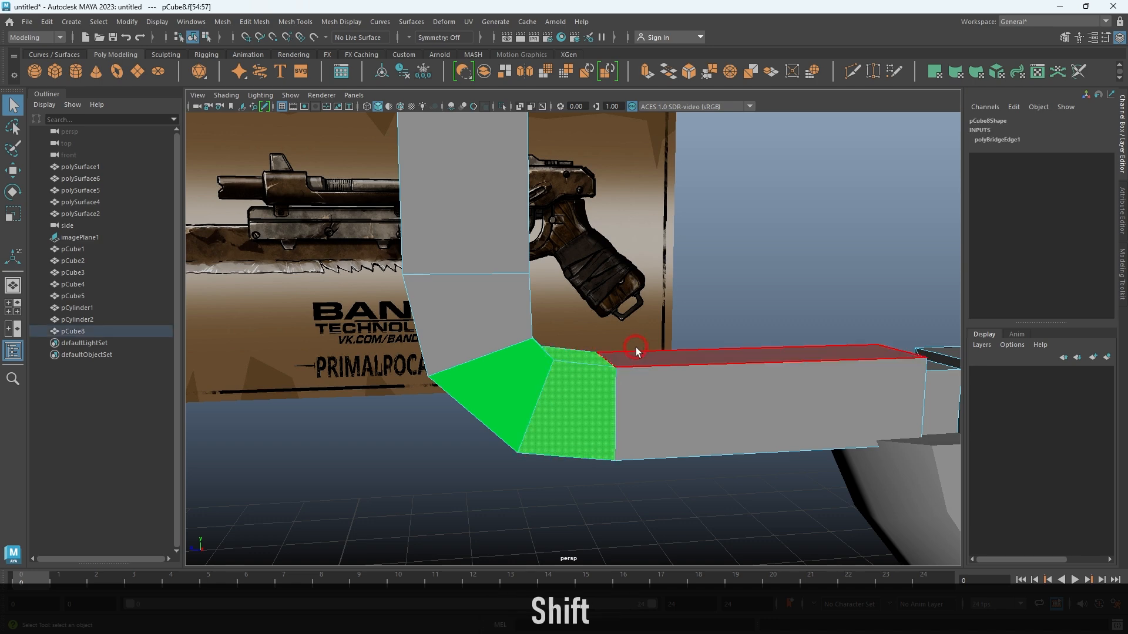
key("shift+Delete")
left_click_drag(643, 378, 609, 427, "alt")
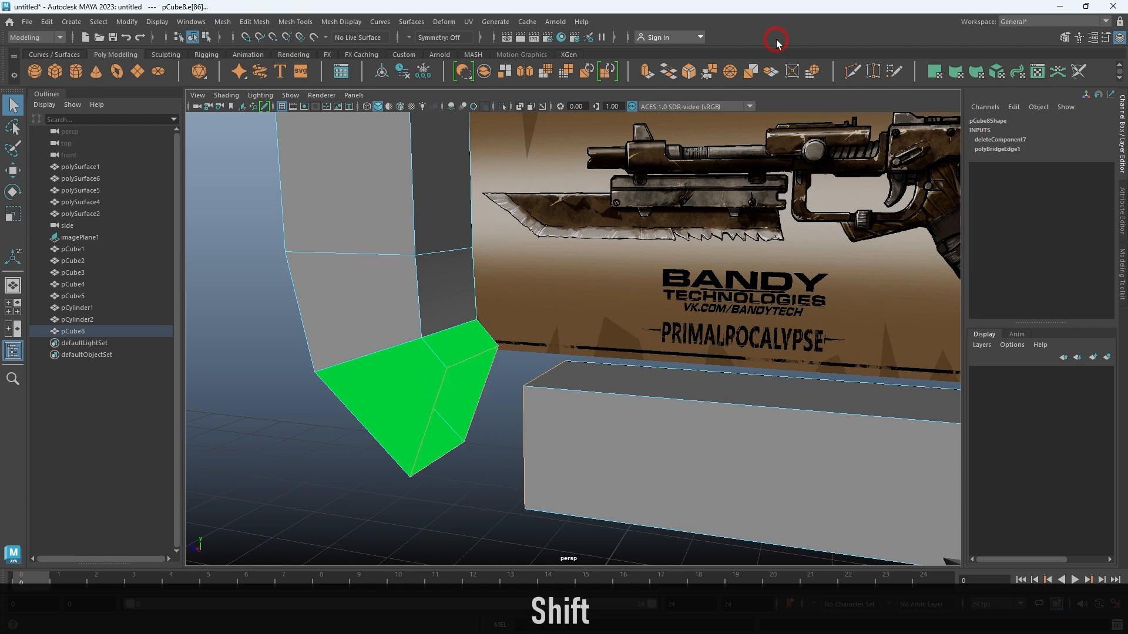
Try to bridge the corner's open end to the lower bar's open end.
left_click(668, 71)
left_click_drag(604, 347, 818, 428, "alt")
key("ctrl+z")
Use Append to Polygon on the combined mesh to add a face between the corner's open end and the bar's open end.
right_click_drag(932, 328, 846, 322)
left_click_drag(727, 307, 658, 340, "alt")
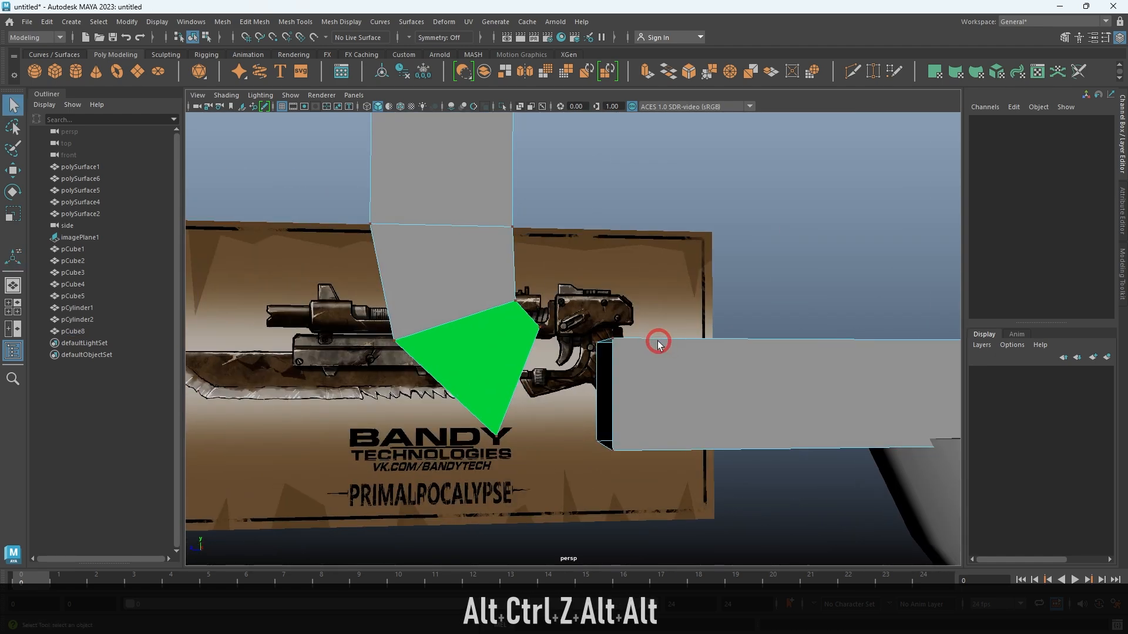
left_click_drag(791, 225, 771, 293, "alt")
key("alt+d")
left_click_drag(704, 365, 777, 261, "alt")
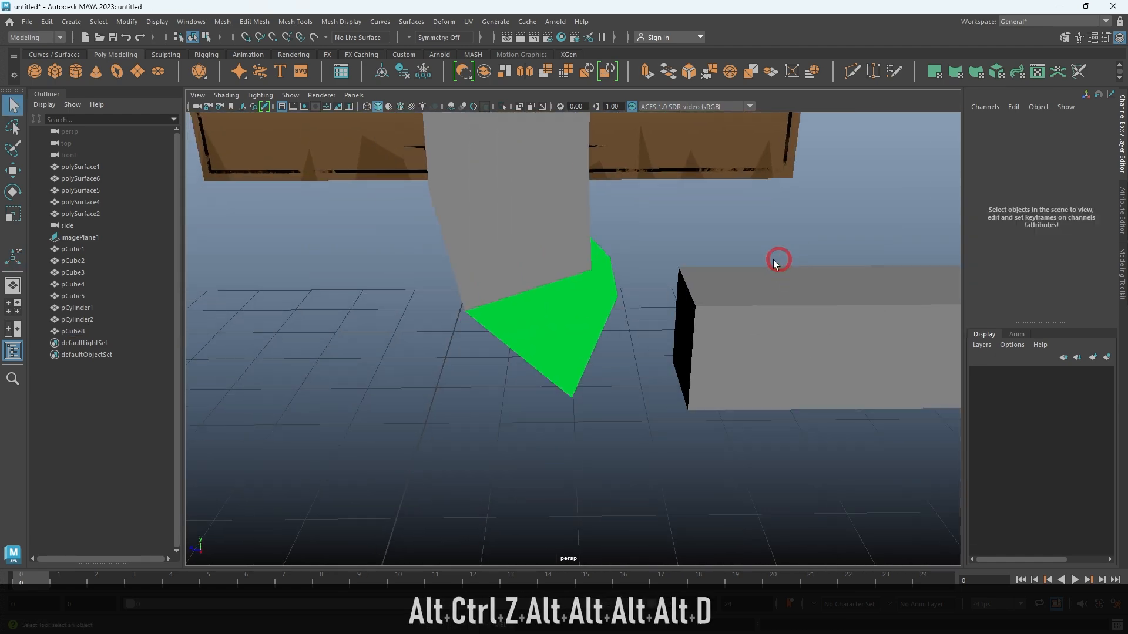
left_click(730, 372)
right_click_drag(681, 335, 709, 345, "alt")
left_click_drag(709, 382, 714, 340, "alt")
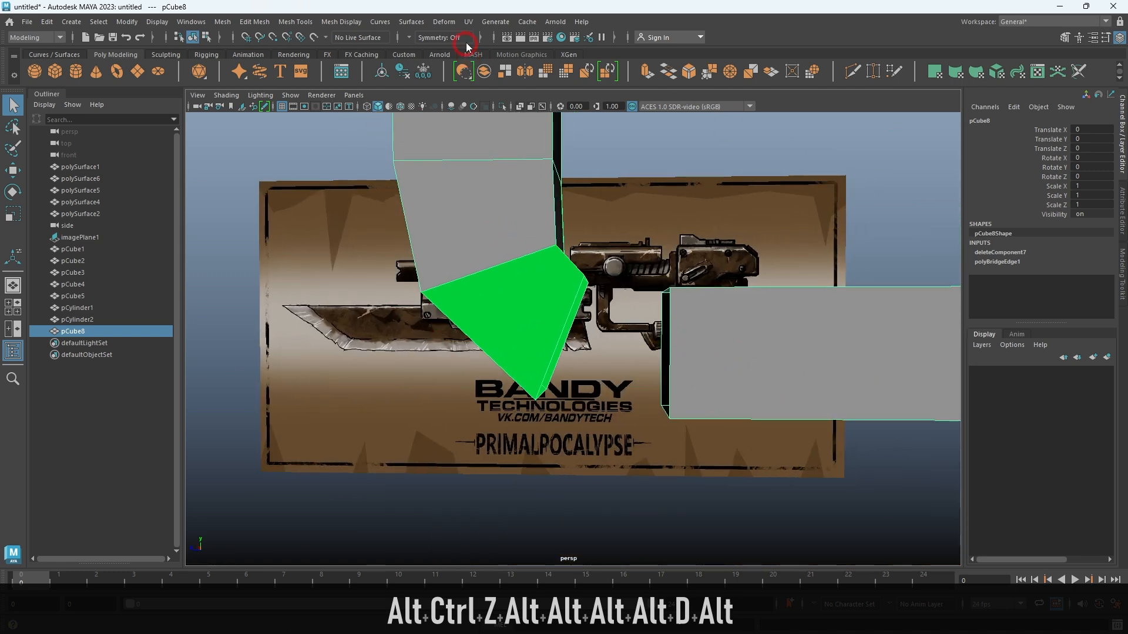
left_click(313, 25)
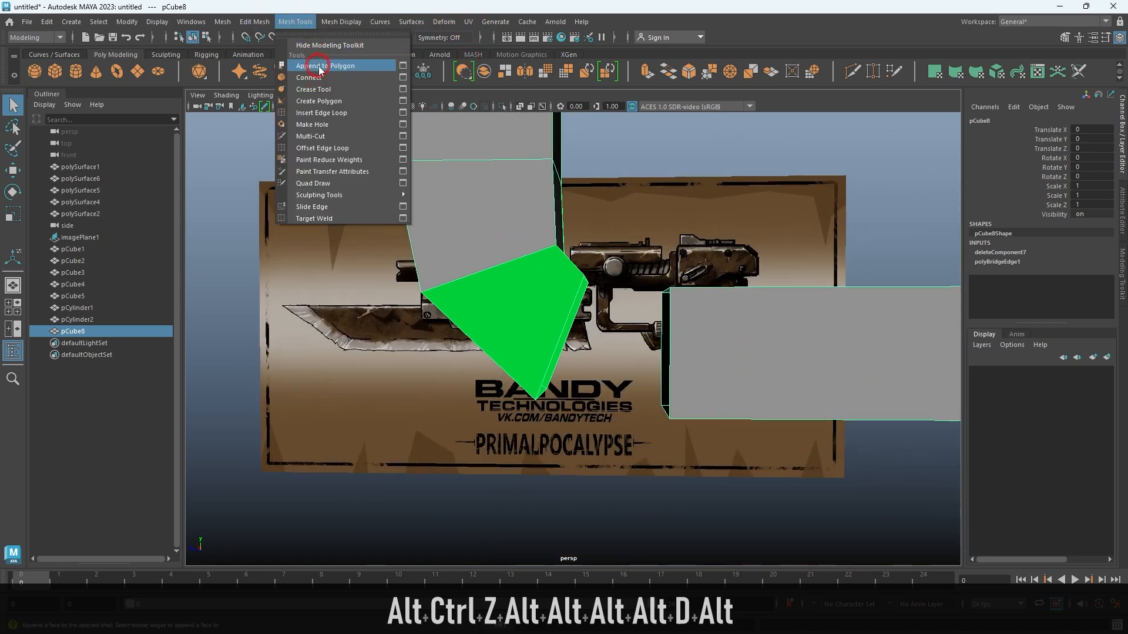
left_click(320, 70)
left_click_drag(712, 297, 627, 312, "alt")
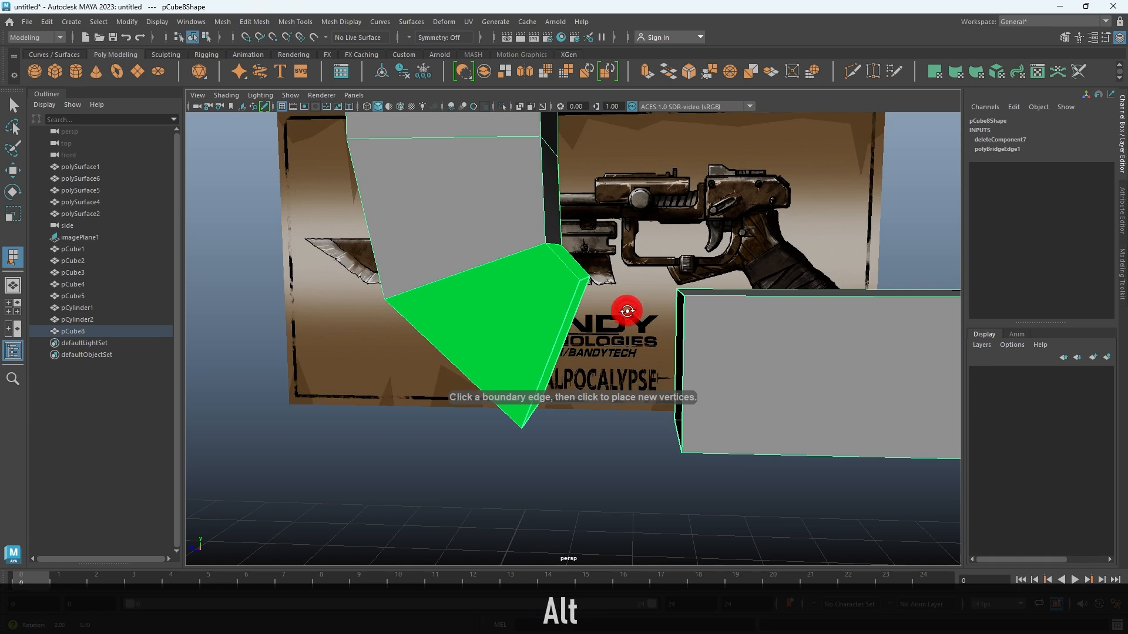
left_click(683, 354)
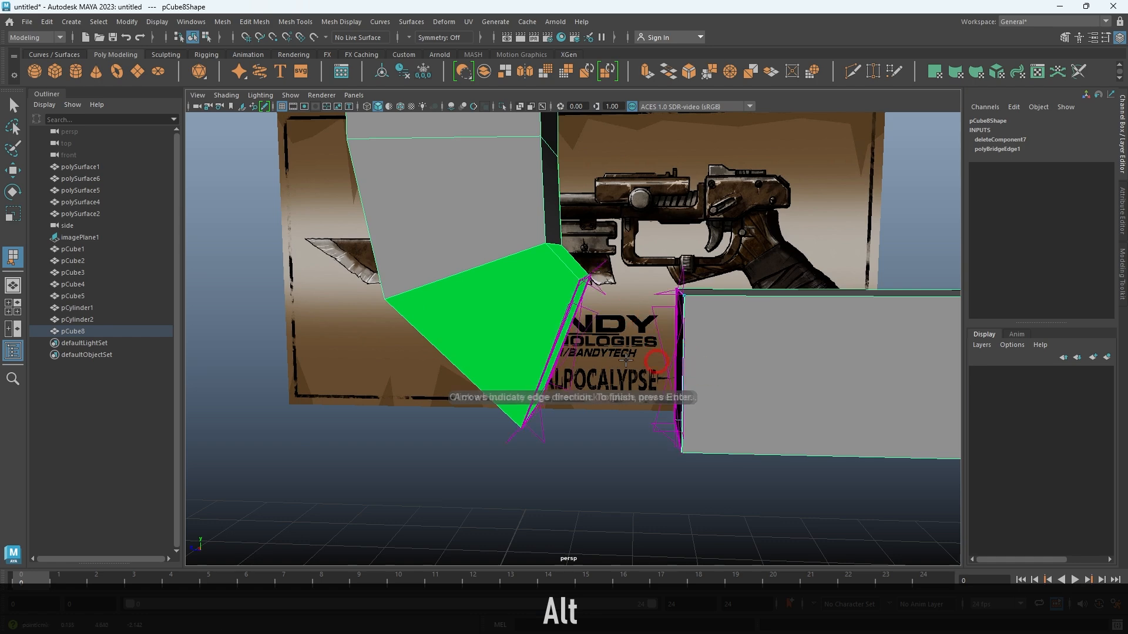
left_click(561, 341)
key("Return")
Try to bridge the corner's inner end edge to the lower bar's upper end edge.
left_click_drag(570, 342, 470, 447, "alt")
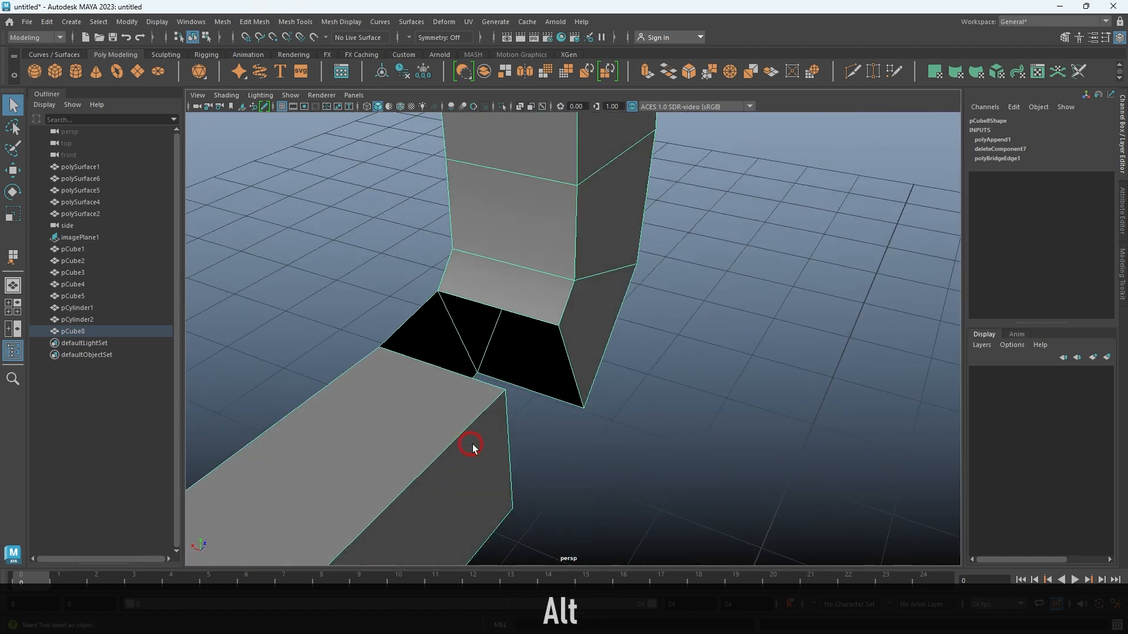
left_click(524, 299, "shift")
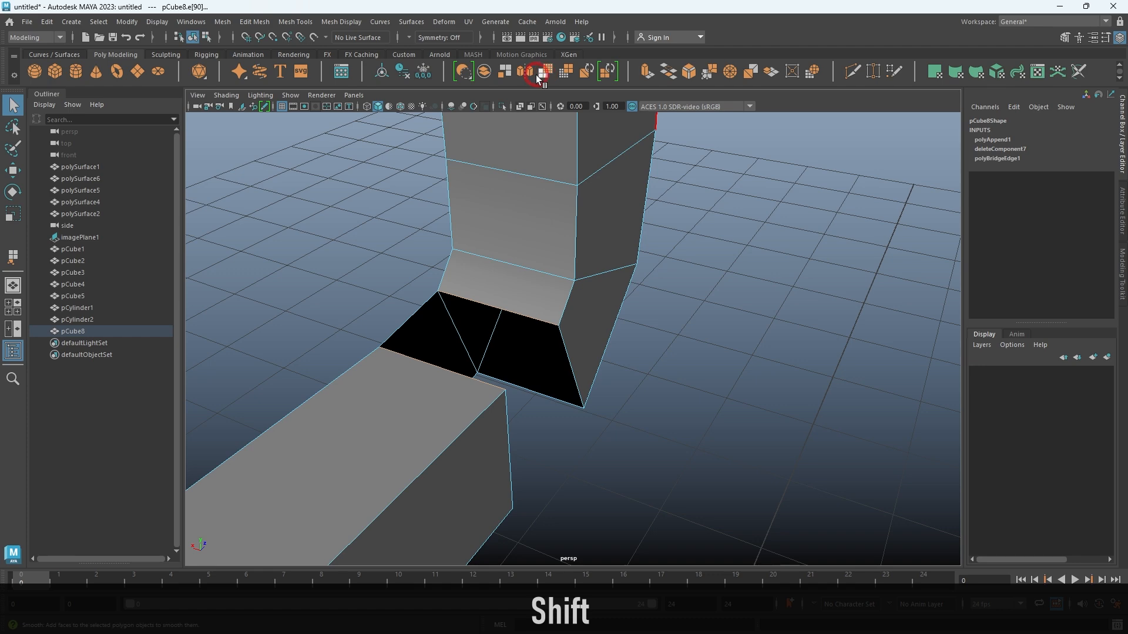
left_click_drag(619, 364, 766, 274, "alt")
key("ctrl+z")
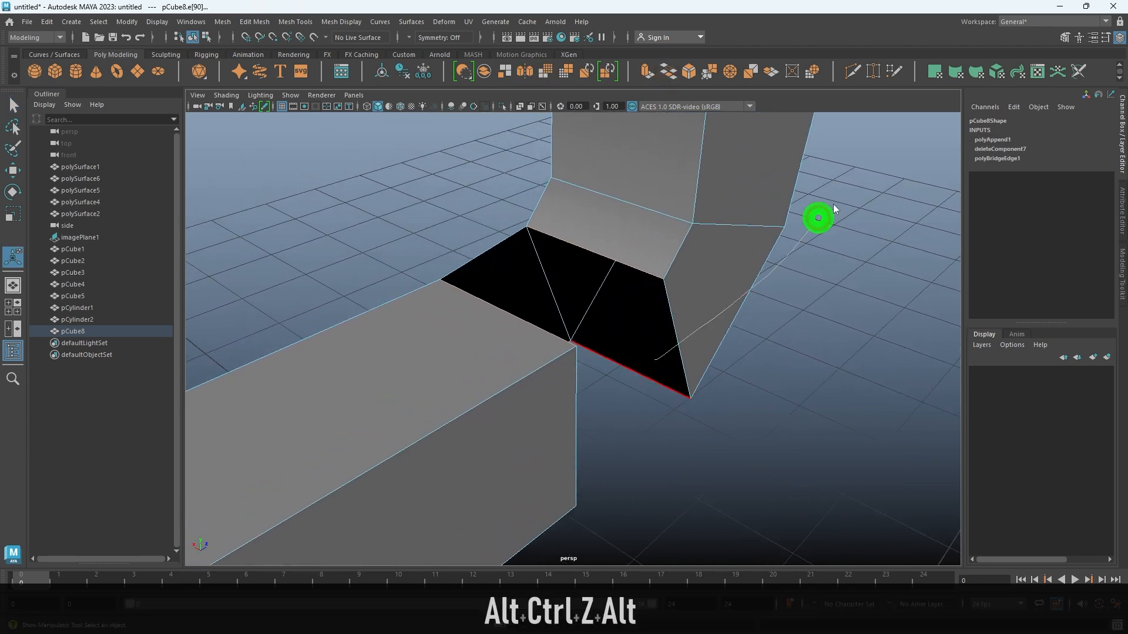
Use Append to Polygon to add the top face between the lower bar's end and the corner bend.
left_click(293, 22)
left_click(306, 75)
left_click_drag(440, 231, 537, 320, "alt")
left_click(535, 327)
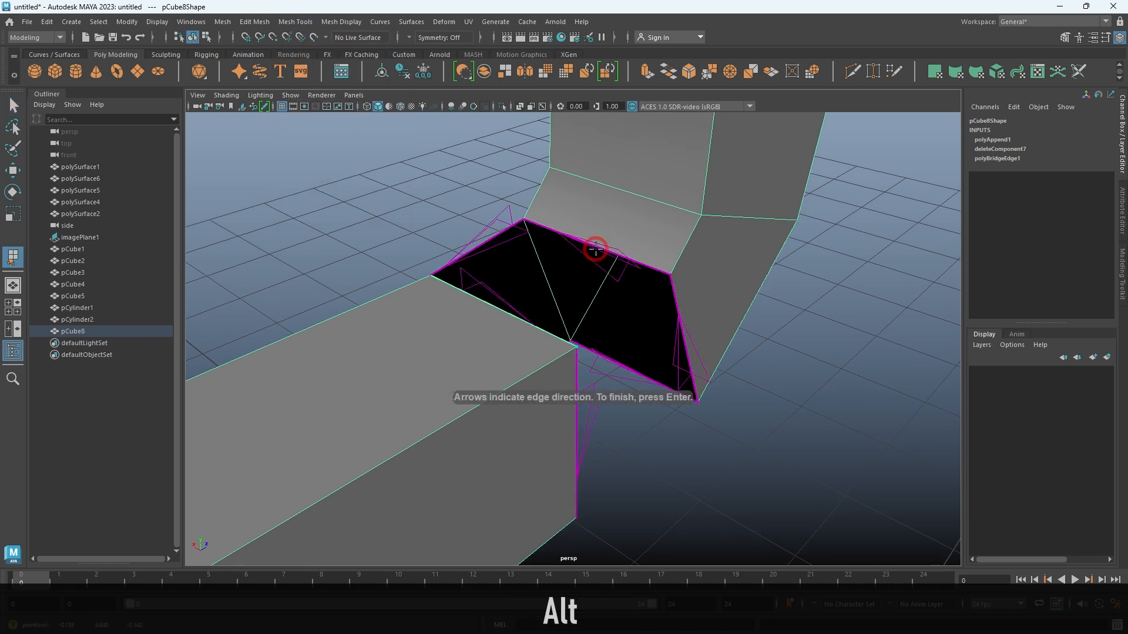
left_click(597, 246)
key("Return")
Append a polygon on the open side of the gap between the lower bar and the corner bend.
left_click_drag(600, 248, 615, 386, "alt")
key("g")
left_click(665, 352)
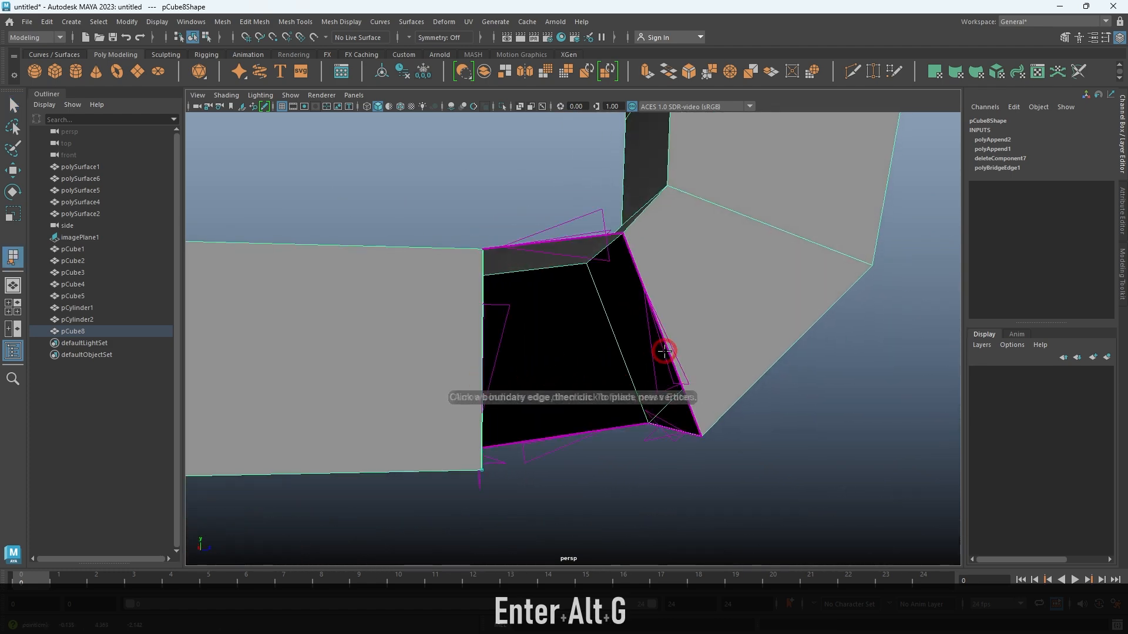
left_click(669, 345)
key("Return")
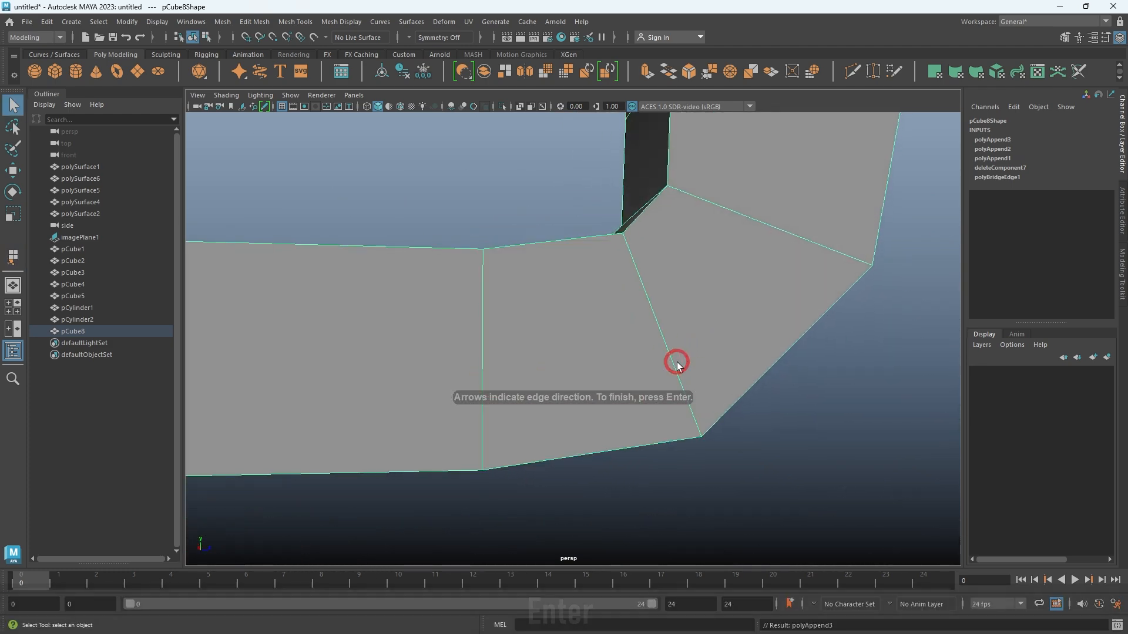
Append a polygon across the underside of the gap between the lower bar and the corner bend.
left_click_drag(626, 351, 574, 388, "alt")
key("g")
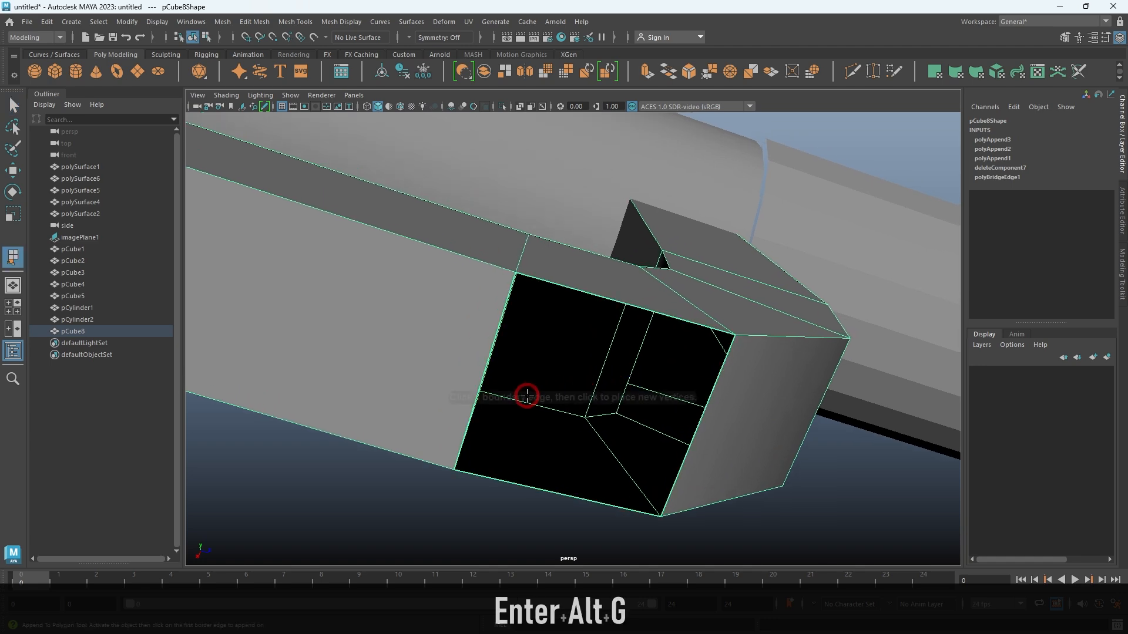
left_click(489, 365)
left_click(703, 417)
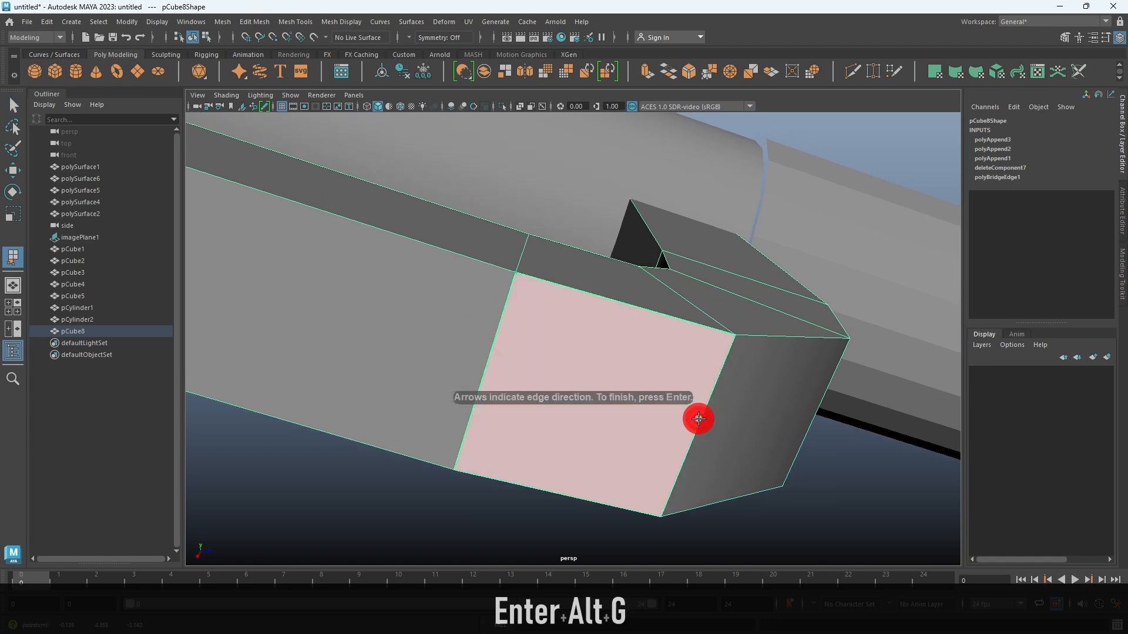
key("Return")
In side view, move the bend's upper outer corner vertices outward to the reference outline.
left_click_drag(713, 428, 695, 449, "alt")
key("space")
key("space")
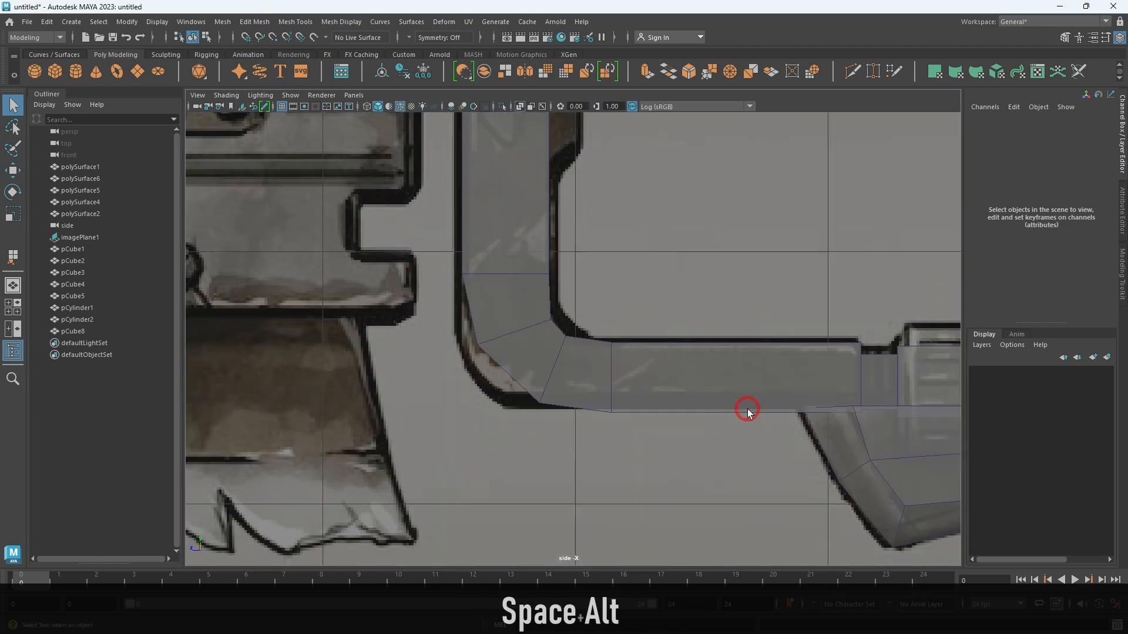
middle_click_drag(748, 411, 669, 397, "alt")
right_click_drag(670, 397, 683, 401, "alt")
right_click_drag(544, 341, 488, 330)
middle_click_drag(486, 329, 521, 334, "alt")
right_click_drag(522, 334, 549, 346, "alt")
left_click_drag(445, 309, 486, 376)
key("w")
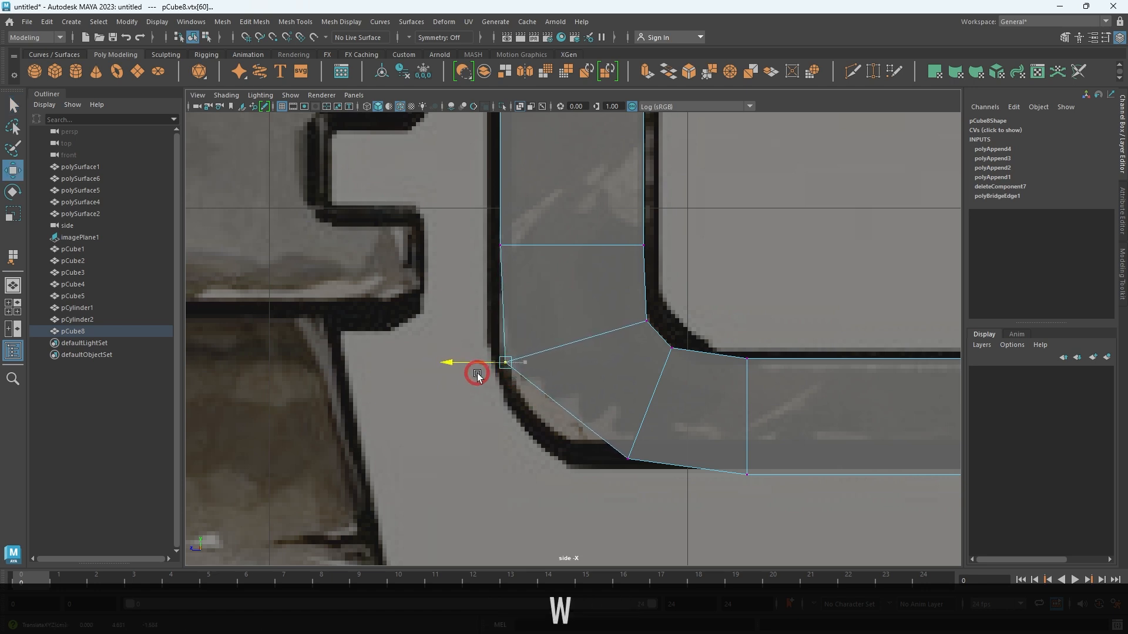
middle_click_drag(551, 407, 534, 355, "alt")
mouse_move(558, 408)
left_mouse_down()
mouse_move(503, 403)
mouse_move(541, 403)
left_mouse_up()
key("ctrl+z")
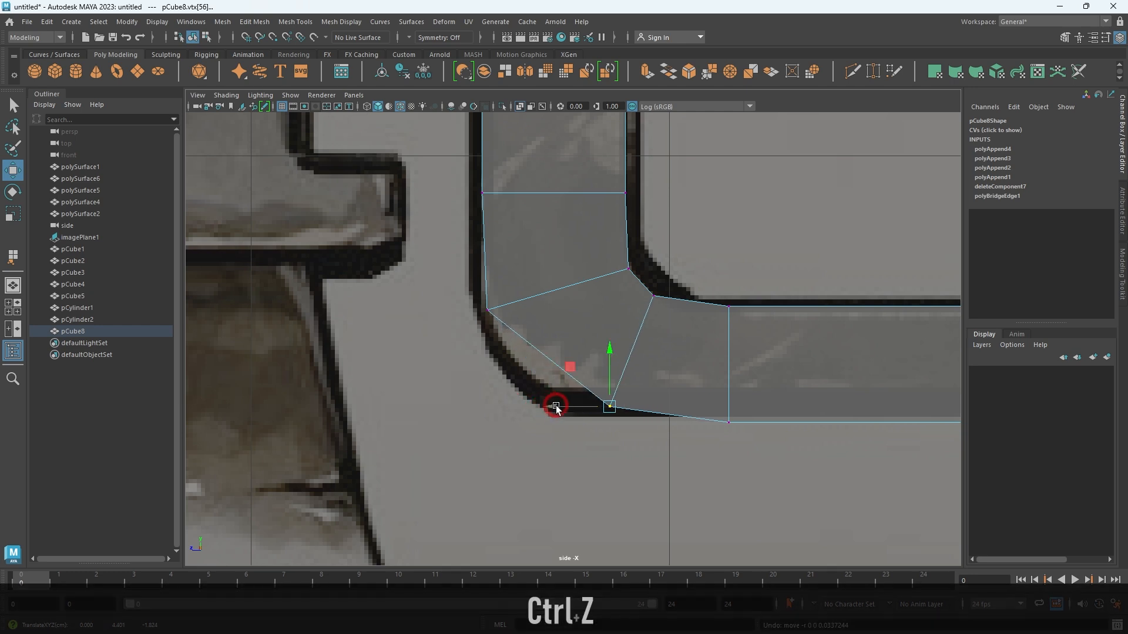
Cut an edge loop through the middle of the bend and pull its outer vertices out to the reference curve.
right_click_drag(608, 376, 758, 195, "alt")
right_click_drag(659, 274, 626, 305, "shift")
left_click(557, 358, "ctrl+shift")
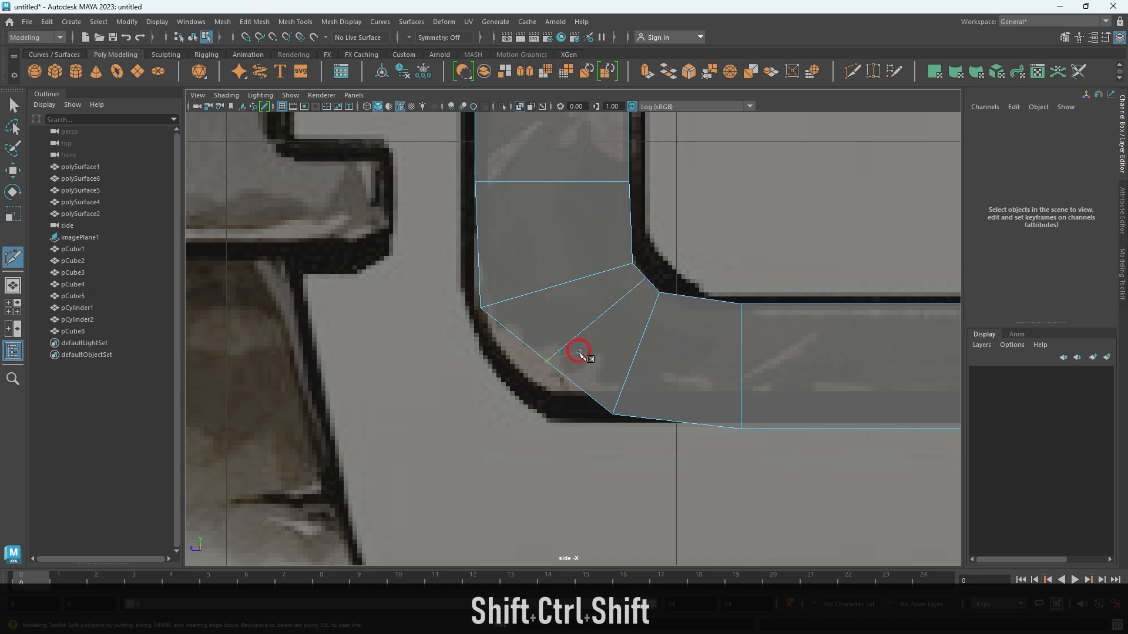
key("w")
left_click_drag(461, 323, 601, 417)
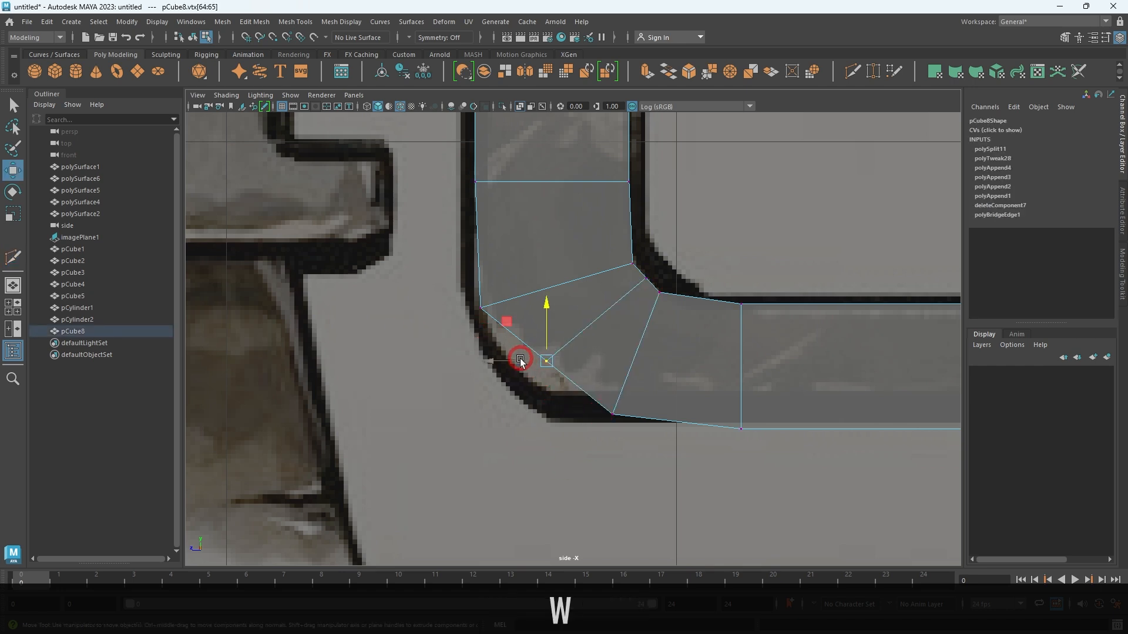
middle_click_drag(510, 328, 399, 342)
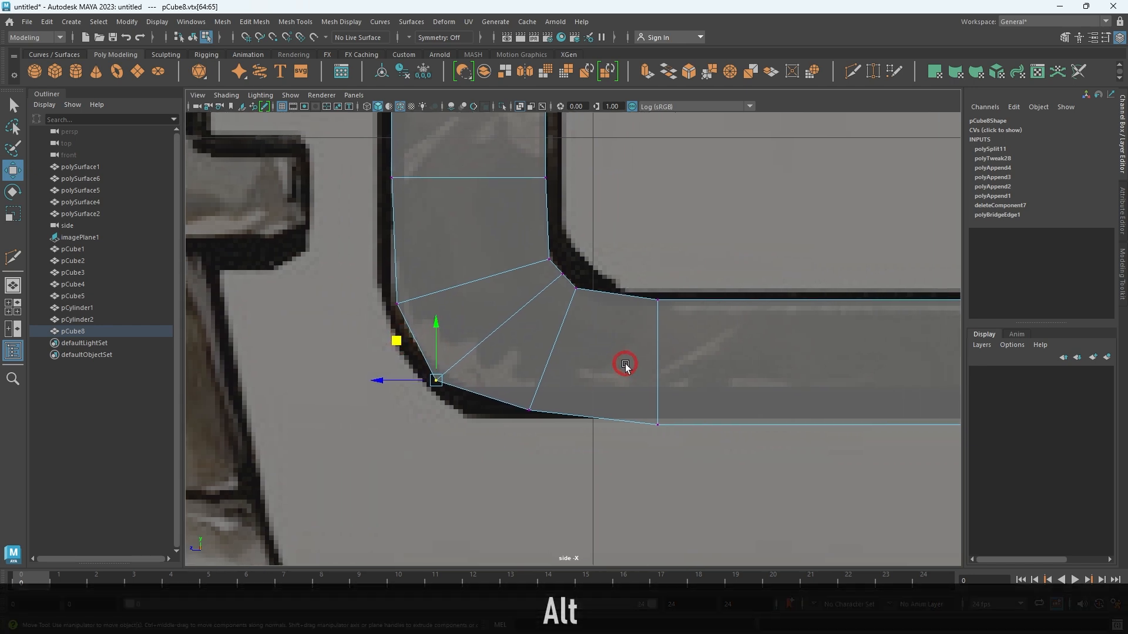
Align the lower vertices of the bend and the lower bar with the bottom edge of the frame in the reference.
left_click_drag(530, 387, 530, 392)
middle_click_drag(704, 401, 553, 373, "alt")
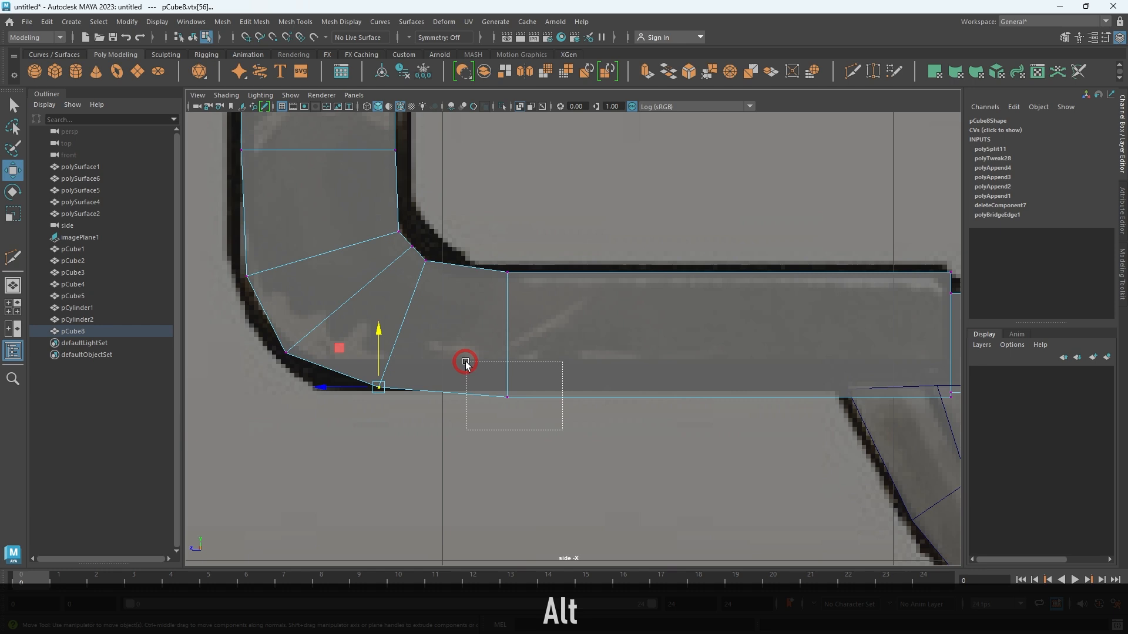
left_click_drag(503, 346, 504, 336)
middle_click_drag(733, 354, 394, 331, "alt")
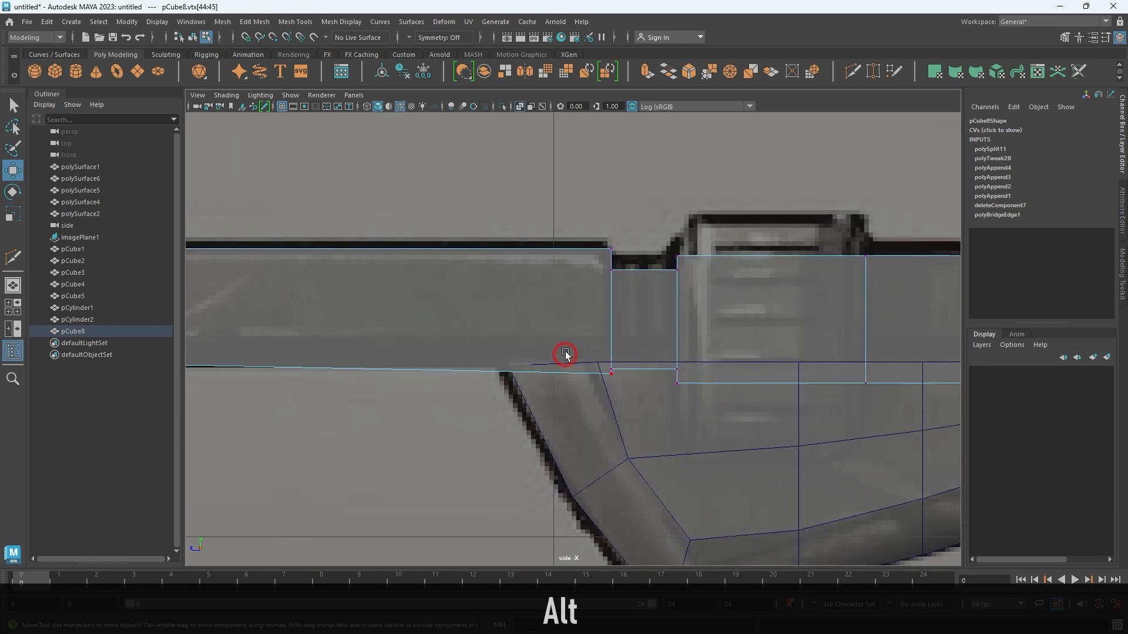
left_click_drag(649, 339, 644, 323)
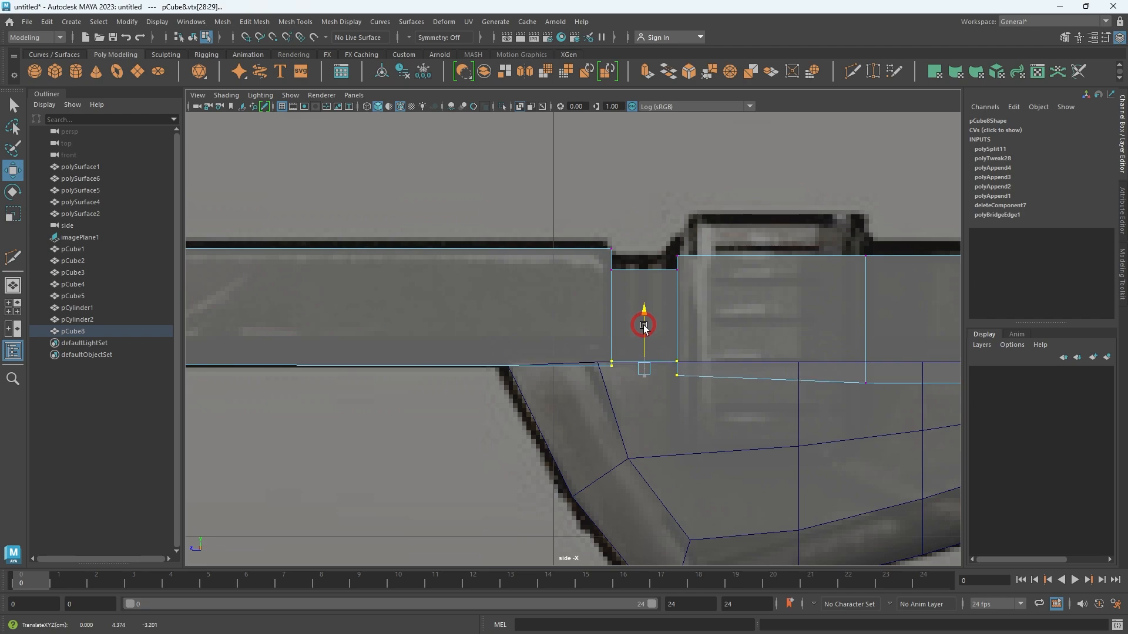
right_click_drag(569, 280, 582, 268)
right_click_drag(773, 256, 703, 233, "alt")
key("space")
key("space")
left_click_drag(705, 234, 675, 382, "alt")
left_click(782, 251)
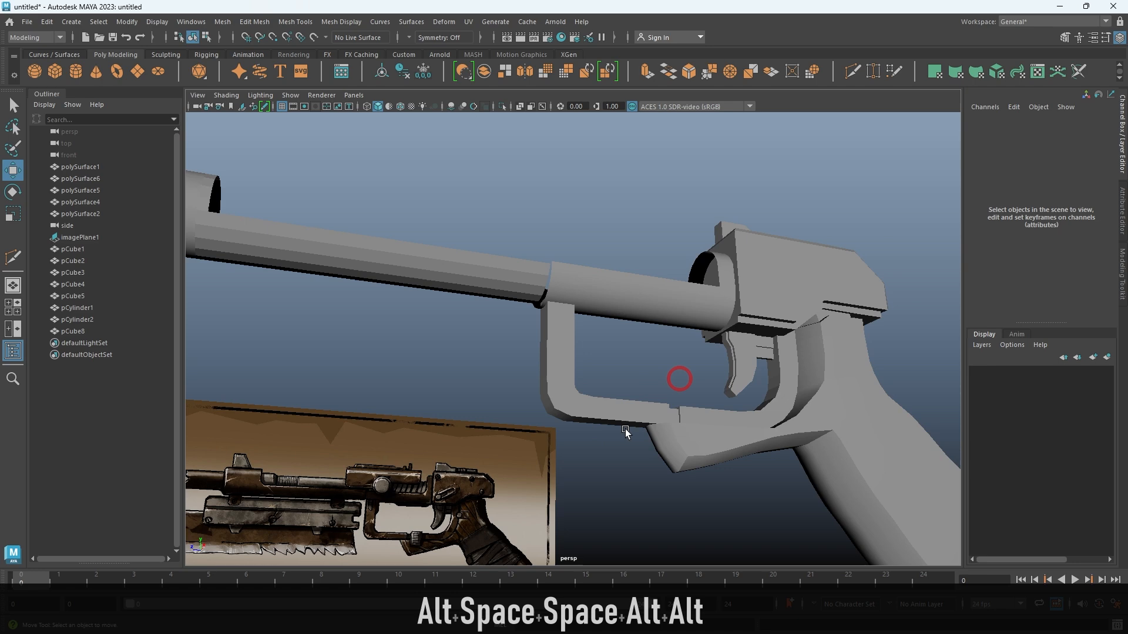
Insert an edge loop with Multi-Cut across the front post at the level of the reference's step.
key("space")
key("space")
right_click_drag(643, 358, 694, 486, "alt")
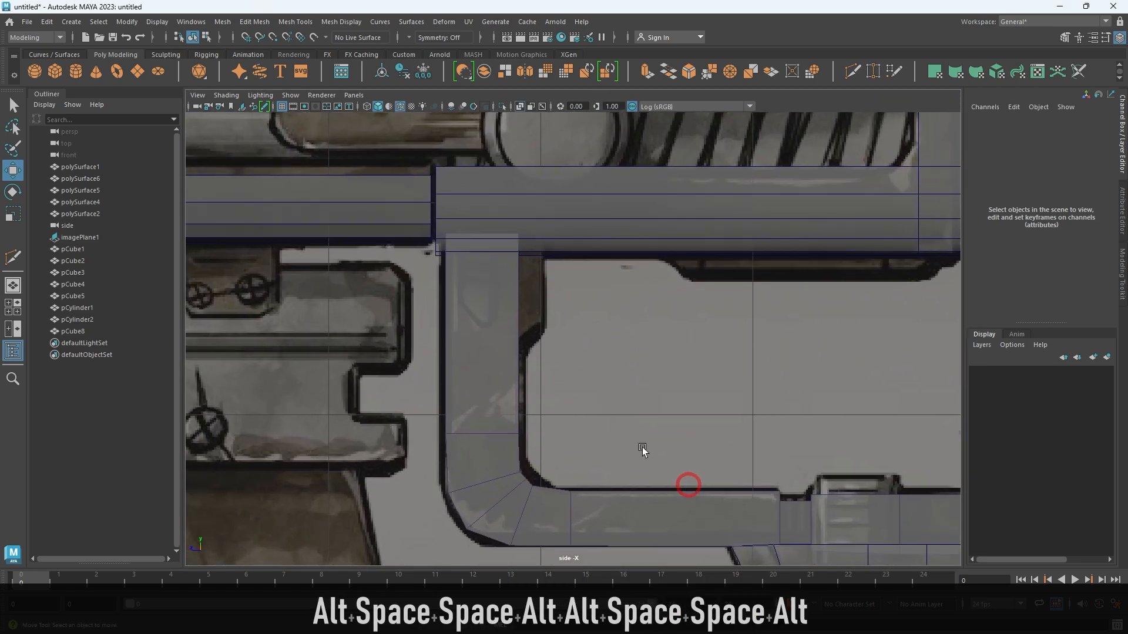
right_click_drag(528, 335, 606, 457, "alt")
middle_click_drag(521, 340, 566, 405, "alt")
left_click(518, 360)
middle_click_drag(574, 365, 590, 298, "alt")
right_click_drag(590, 298, 618, 344, "alt")
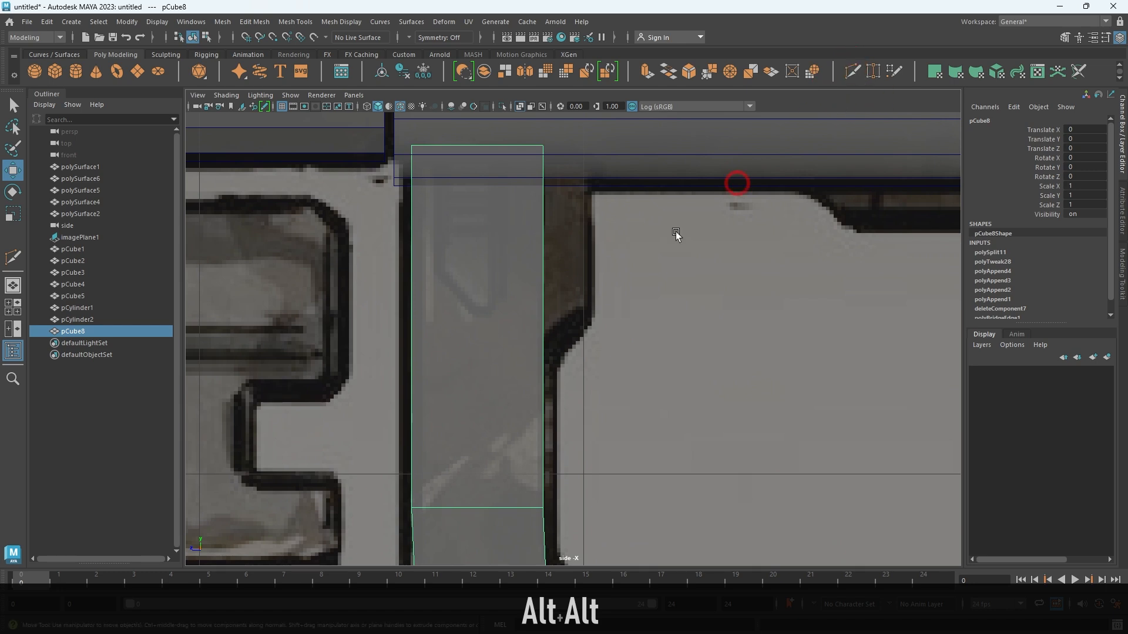
left_click(852, 72)
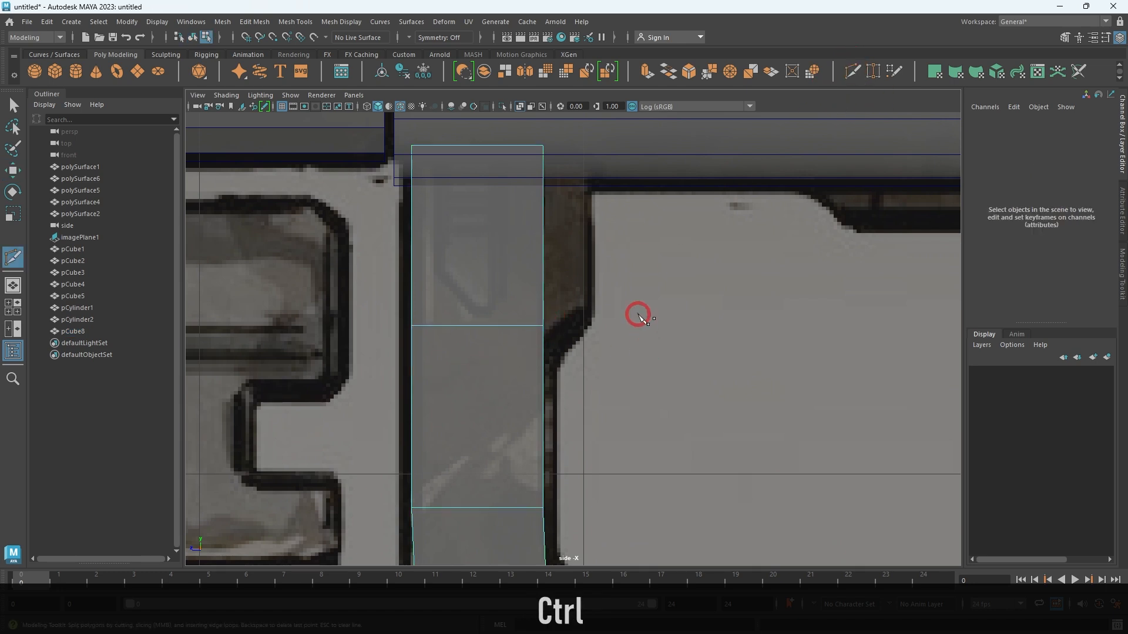
key("w")
Extrude the inner face of the front post's upper section toward the trigger, out to the reference outline.
left_click_drag(608, 286, 609, 286)
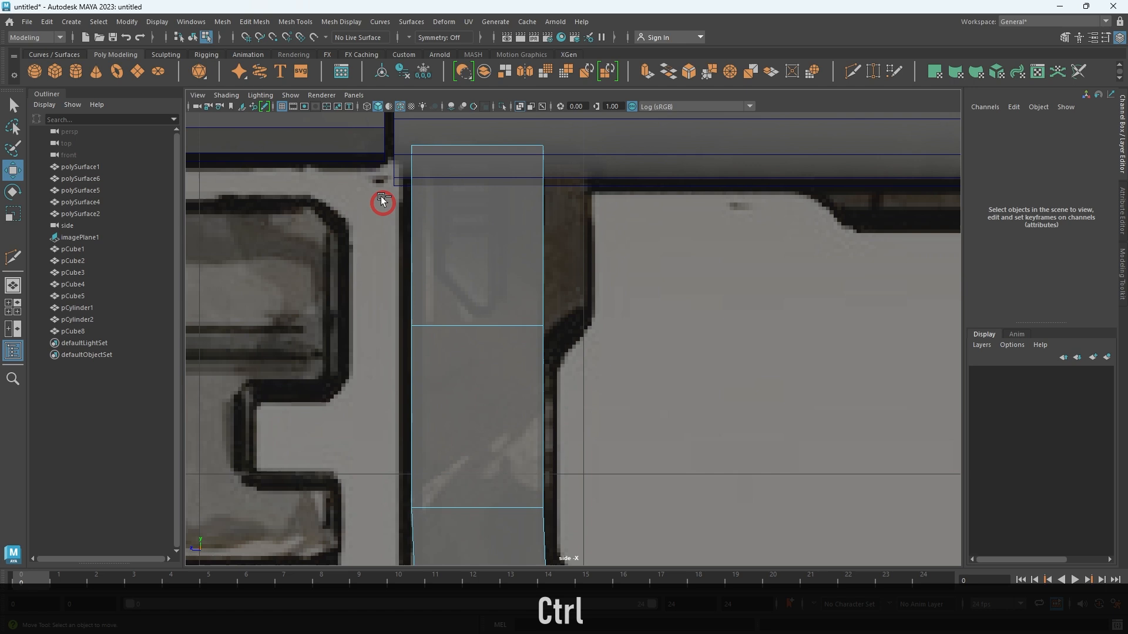
left_click_drag(503, 198, 618, 293, "ctrl")
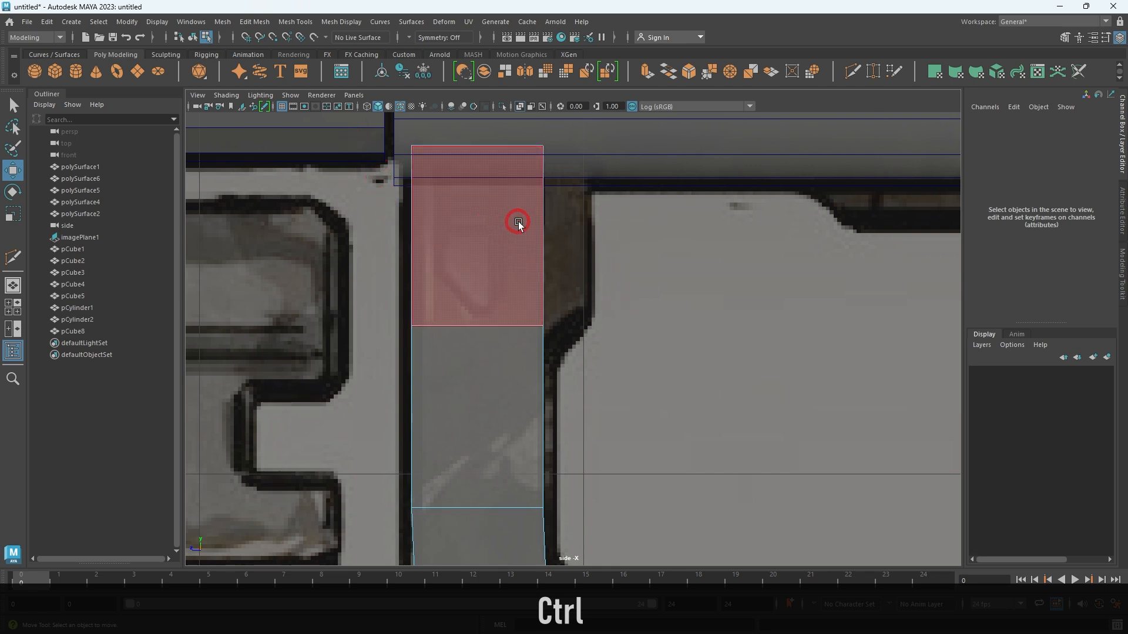
left_click_drag(625, 302, 626, 302, "ctrl")
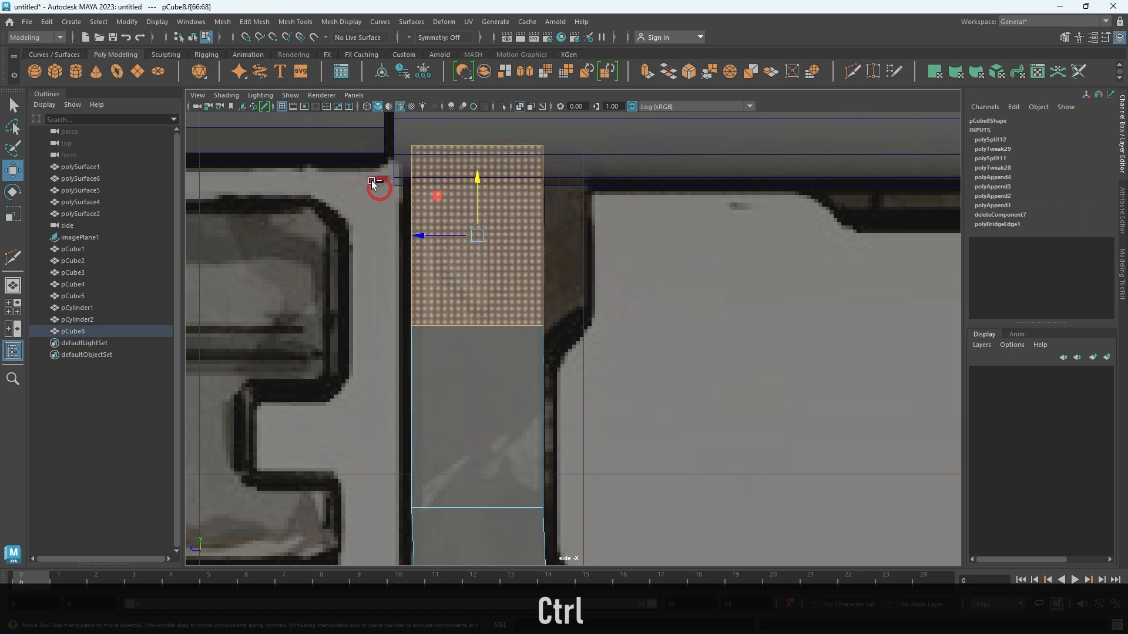
left_click_drag(500, 379, 500, 379, "ctrl")
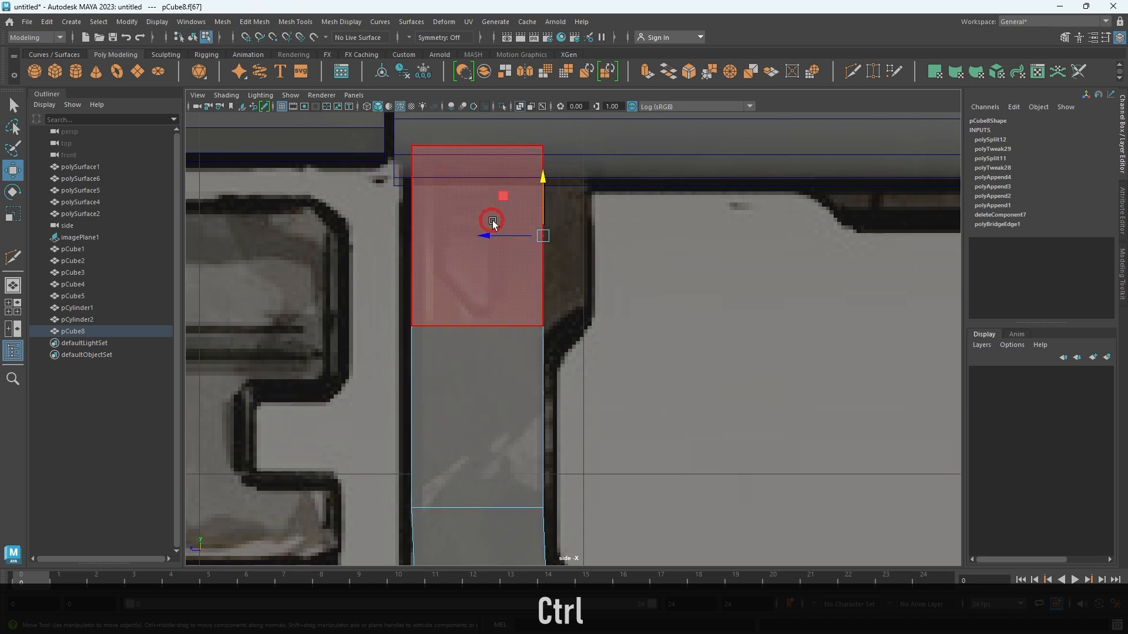
left_click_drag(497, 235, 537, 245, "ctrl+shift")
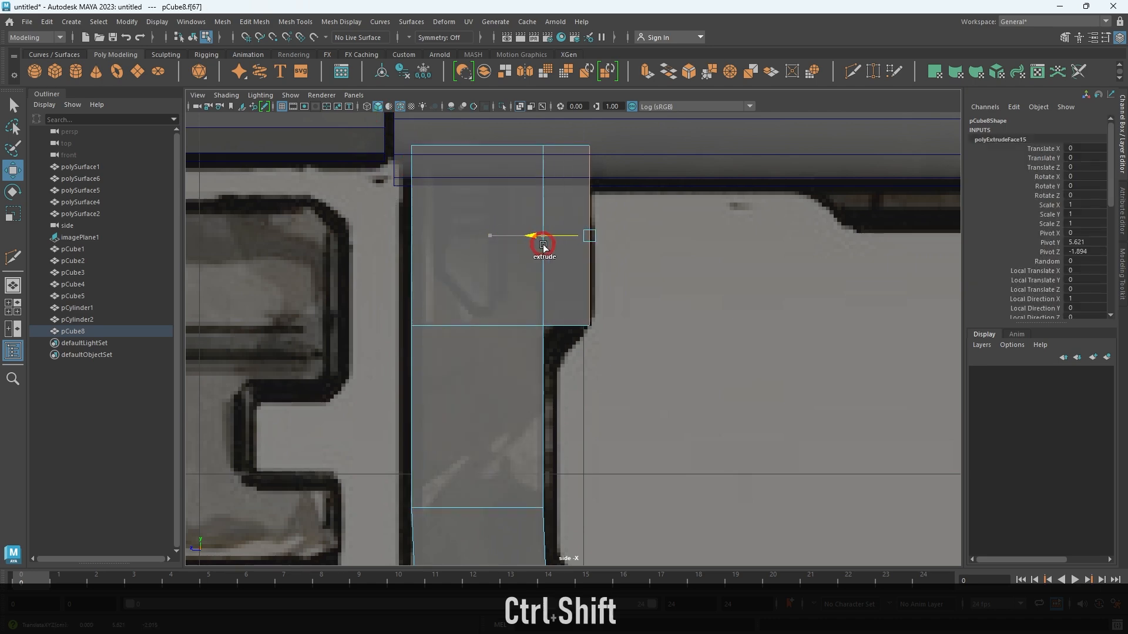
Scale the extruded face on the upper front post slightly narrower across the gun's thickness.
key("r")
key("space")
key("space")
left_click_drag(787, 235, 549, 305, "alt")
right_click_drag(549, 305, 584, 378, "alt")
middle_click_drag(584, 378, 693, 390, "alt")
right_click_drag(694, 391, 713, 431, "alt")
left_click_drag(808, 432, 693, 426, "alt")
left_click(809, 466)
left_click_drag(808, 466, 642, 415, "alt")
left_click(562, 391)
right_click_drag(715, 378, 708, 495, "alt")
left_click(568, 405)
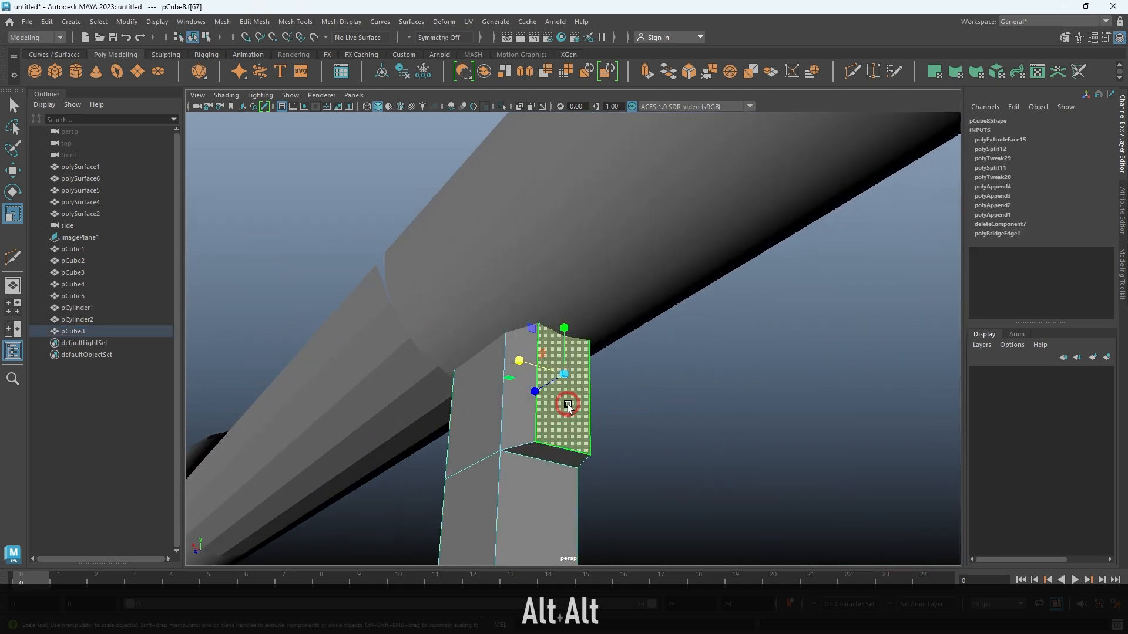
left_click_drag(522, 368, 528, 369)
Delete the trigger guard frame's construction history and center its pivot.
right_click_drag(661, 451, 687, 425)
left_click(675, 438)
left_click(506, 420)
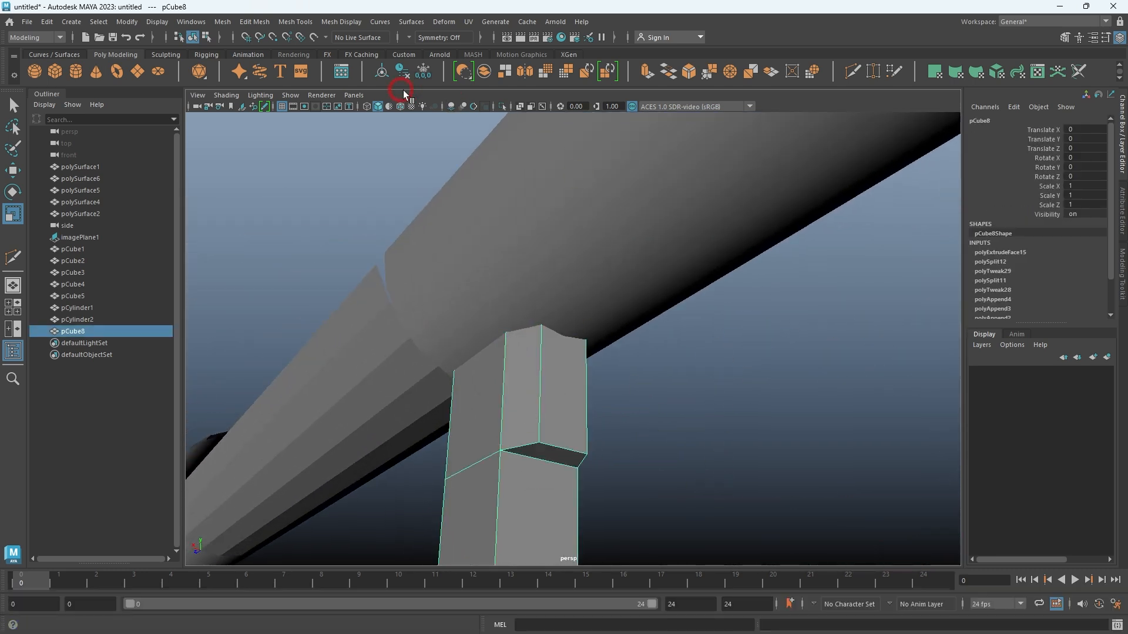
left_click(410, 77)
left_click(383, 72)
left_click_drag(715, 353, 637, 345, "alt")
left_click(649, 386)
Lower the front post's new edge loop vertices so the underside of the extruded block slopes along the reference.
key("space")
key("space")
middle_click_drag(752, 475, 720, 466, "alt")
scroll(487, 247, "up", 2)
left_click_drag(408, 252, 496, 353)
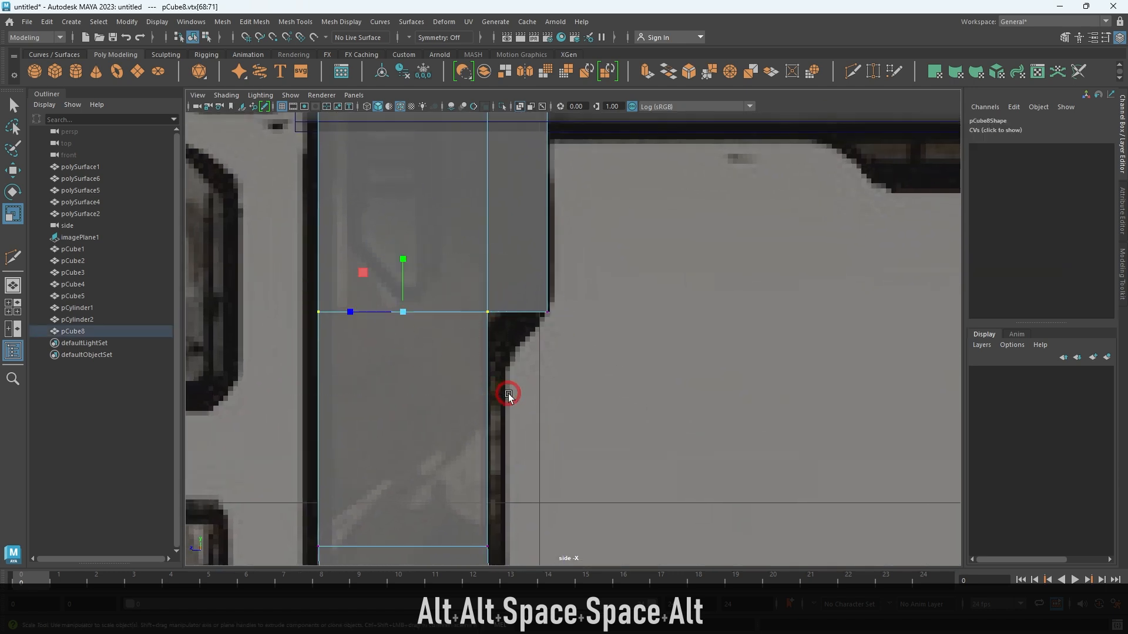
key("w")
left_click_drag(403, 262, 410, 314)
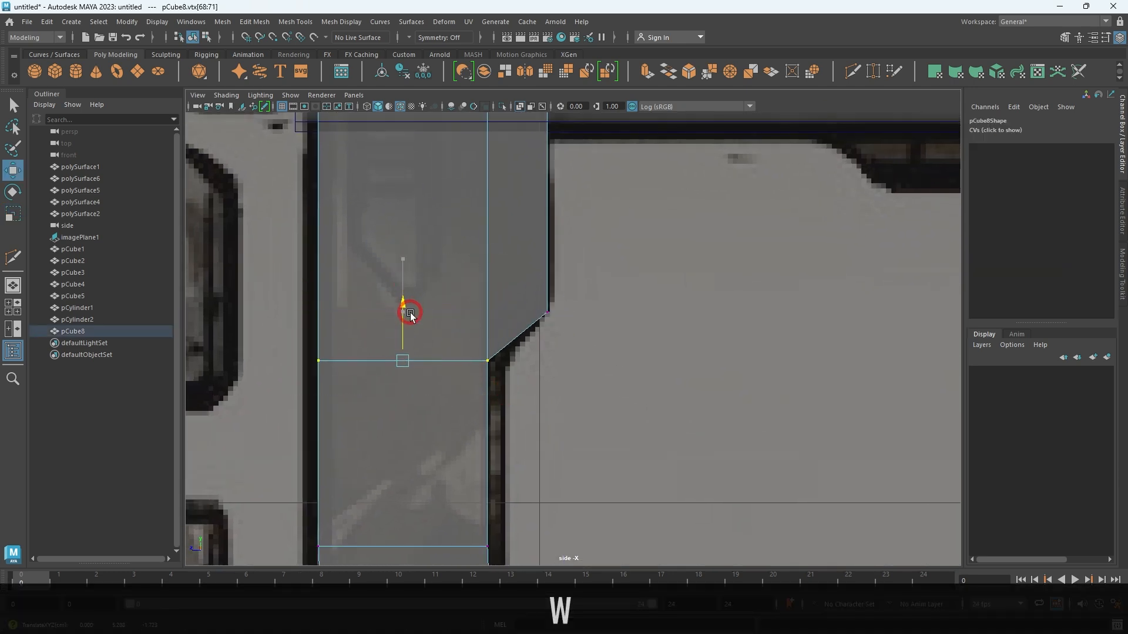
right_click_drag(597, 181, 605, 172)
Examine the trigger guard frame and the grip's lower front against the reference in the perspective and side views.
key("space")
key("space")
left_click_drag(652, 223, 579, 231, "alt")
left_click(579, 231)
left_click_drag(628, 272, 671, 346, "alt")
left_click(558, 416)
key("space")
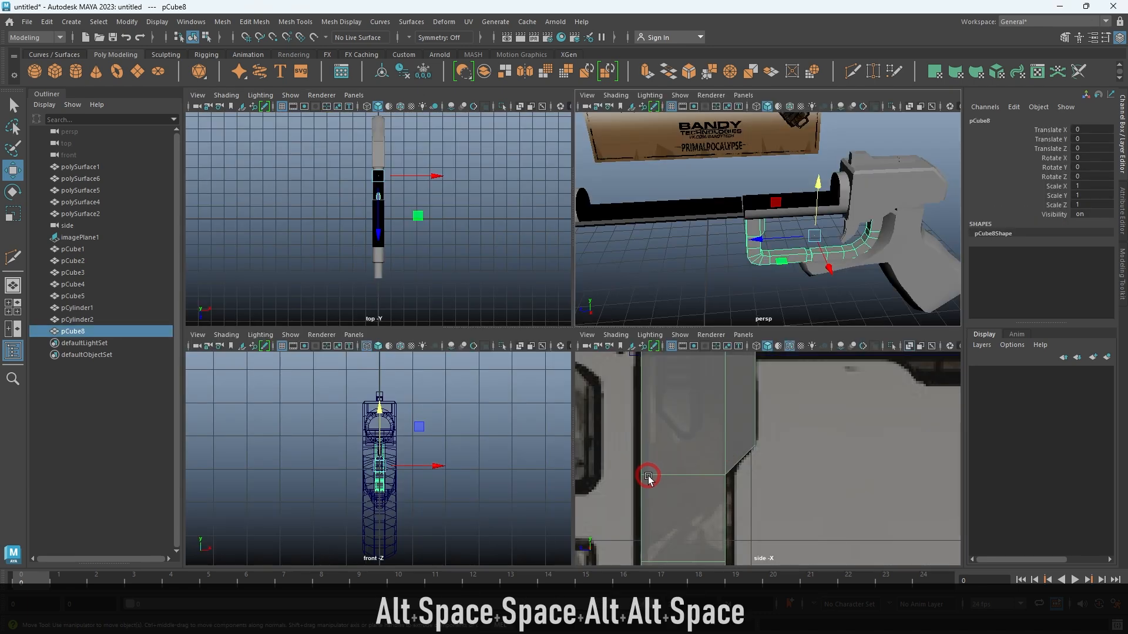
key("space")
scroll(739, 422, "down", 10)
middle_click_drag(710, 405, 587, 412, "alt")
scroll(460, 367, "up", 5)
left_click(460, 366)
right_click_drag(464, 368, 555, 389, "alt")
middle_click_drag(555, 389, 556, 401, "alt")
middle_click_drag(587, 307, 668, 190, "alt")
right_click_drag(681, 226, 671, 288, "alt")
middle_click_drag(680, 331, 639, 228, "alt")
right_click_drag(639, 229, 665, 339, "alt")
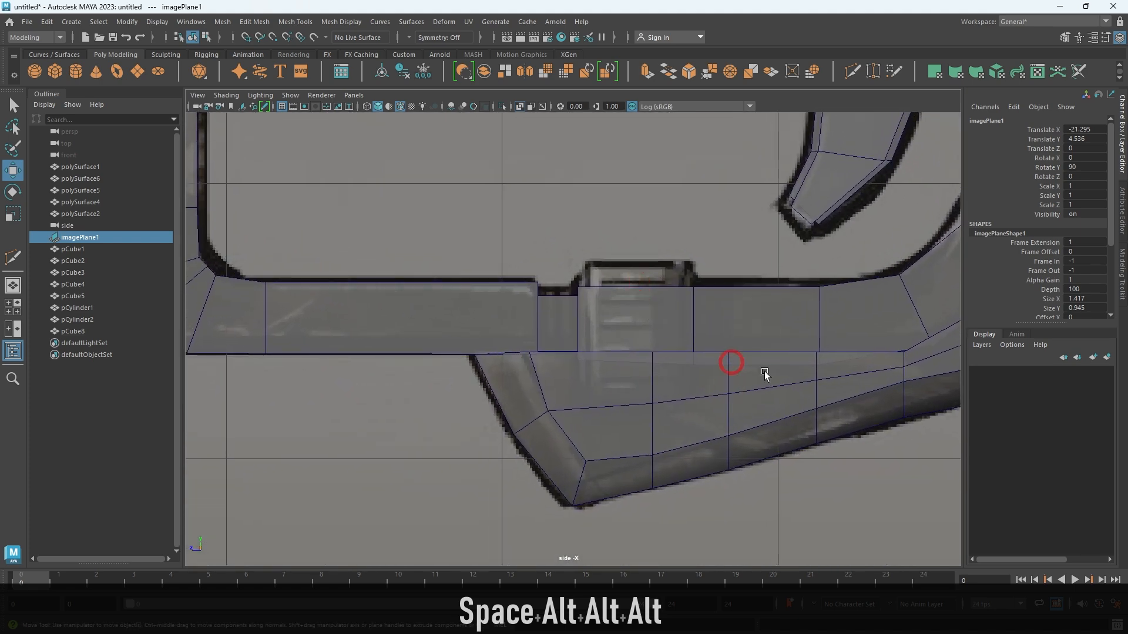
right_click_drag(764, 372, 738, 355, "alt")
middle_click_drag(738, 355, 647, 340, "alt")
key("space")
key("space")
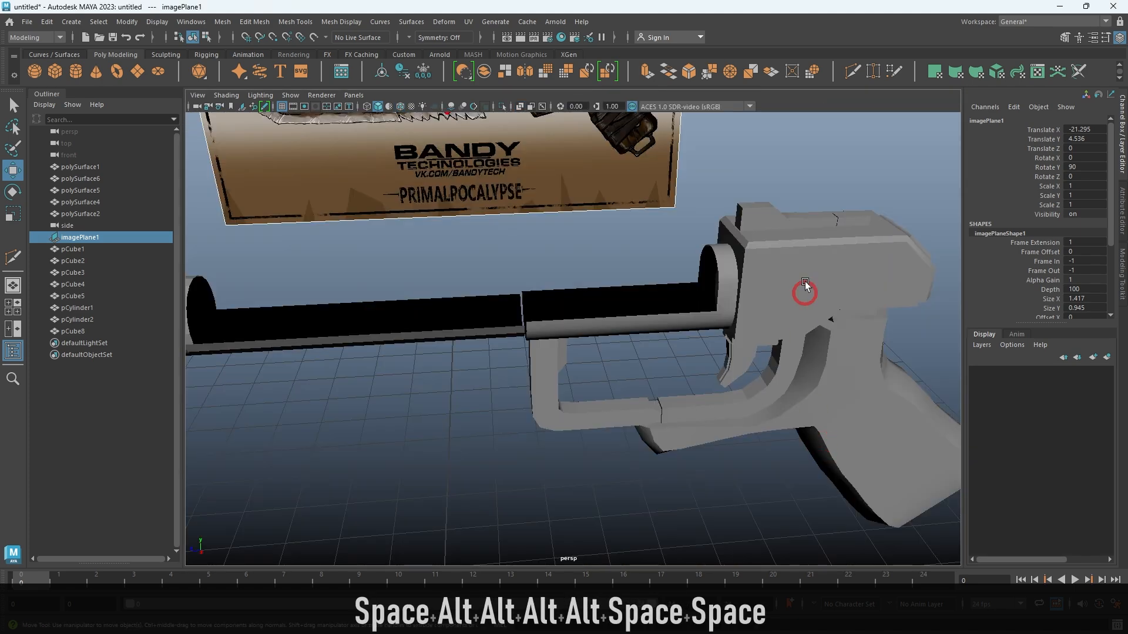
mouse_move(750, 455)
left_mouse_down("alt")
mouse_move(750, 494)
mouse_move(738, 453)
left_mouse_up("alt")
right_click_drag(738, 453, 675, 479, "alt")
left_click_drag(675, 478, 587, 479, "alt")
Shift the front vertical edge loop of the grip's lower front part backward toward the neighbouring loop.
left_click(658, 375)
key("space")
key("space")
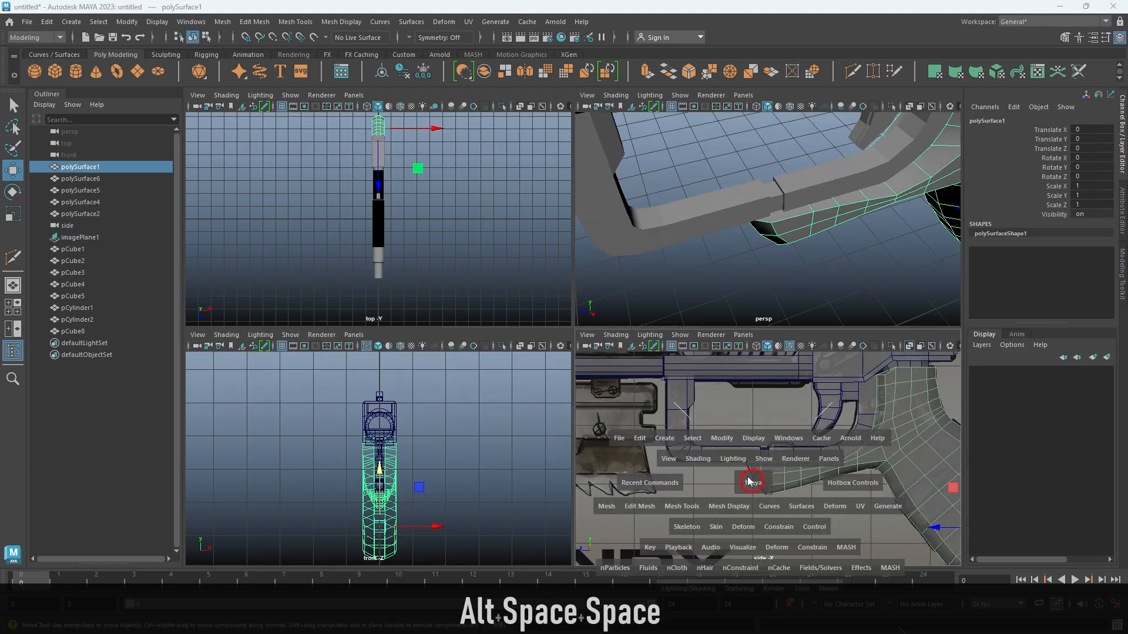
right_click_drag(752, 491, 786, 509, "alt")
middle_click_drag(767, 504, 675, 477, "alt")
right_click_drag(675, 478, 782, 571, "alt")
middle_click_drag(606, 288, 678, 310, "alt")
right_click_drag(564, 346, 587, 448, "alt")
middle_click_drag(587, 449, 614, 395, "alt")
right_click_drag(613, 395, 605, 353)
double_click(580, 393)
left_click_drag(525, 381, 584, 391)
Raise the shifted loop's lower vertices to line up with the reference's bottom edge.
middle_click_drag(619, 399, 611, 345, "alt")
right_click_drag(611, 346, 661, 410, "alt")
left_click_drag(568, 365, 675, 493)
left_click(623, 408)
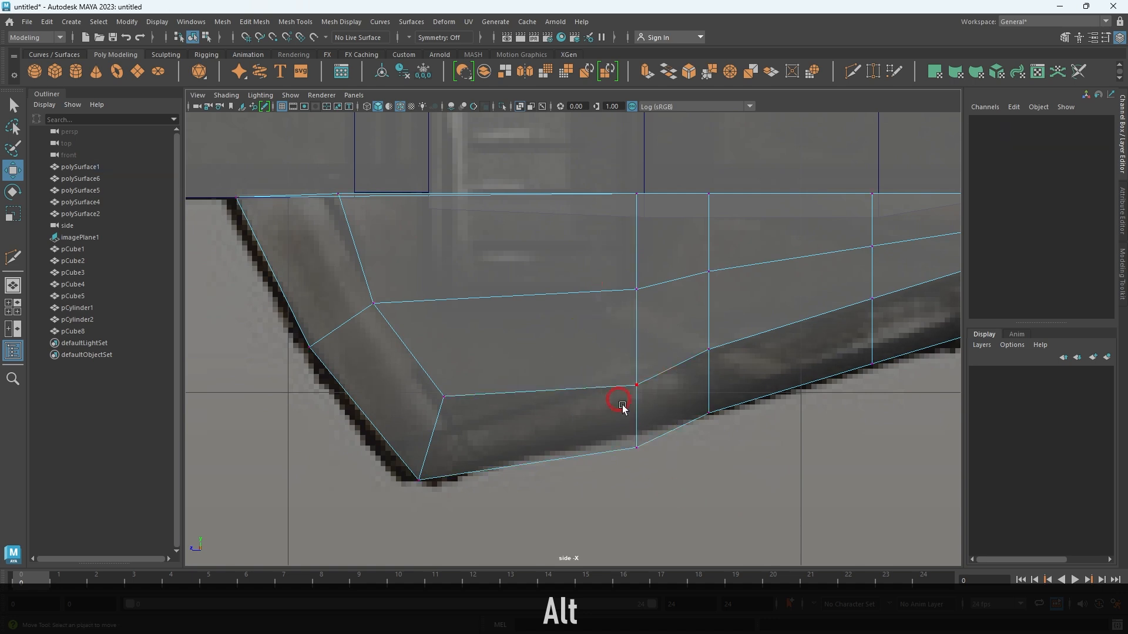
left_click_drag(633, 416, 663, 479)
left_click_drag(636, 362, 635, 351)
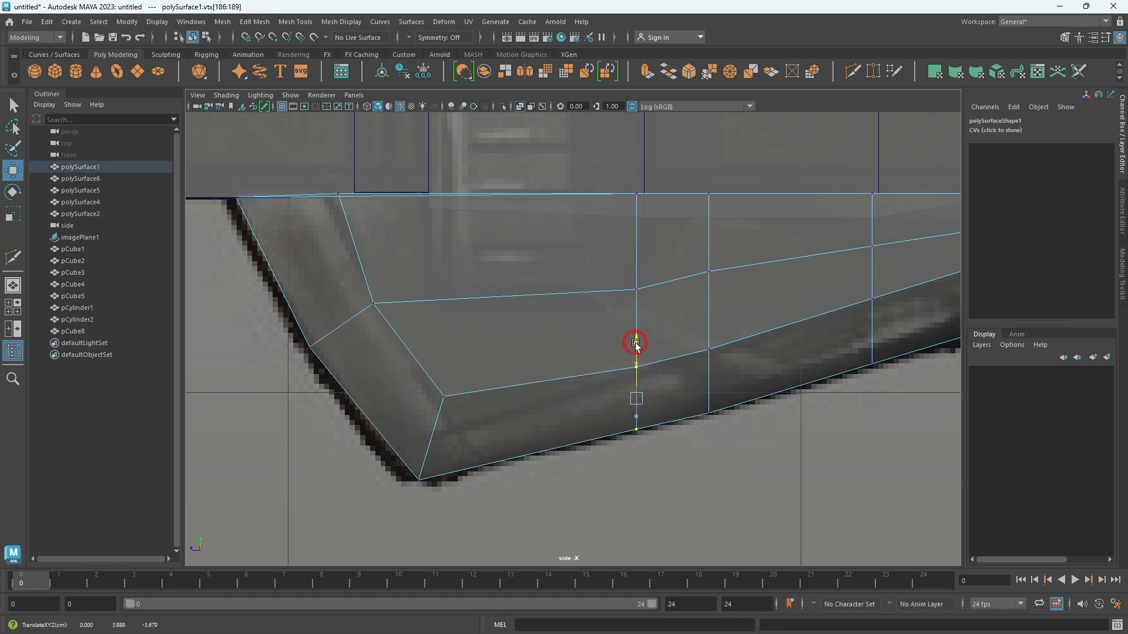
right_click_drag(611, 329, 640, 293)
Insert a new edge loop just behind the corner loop of the grip's lower front part.
middle_click_drag(621, 274, 678, 295, "alt")
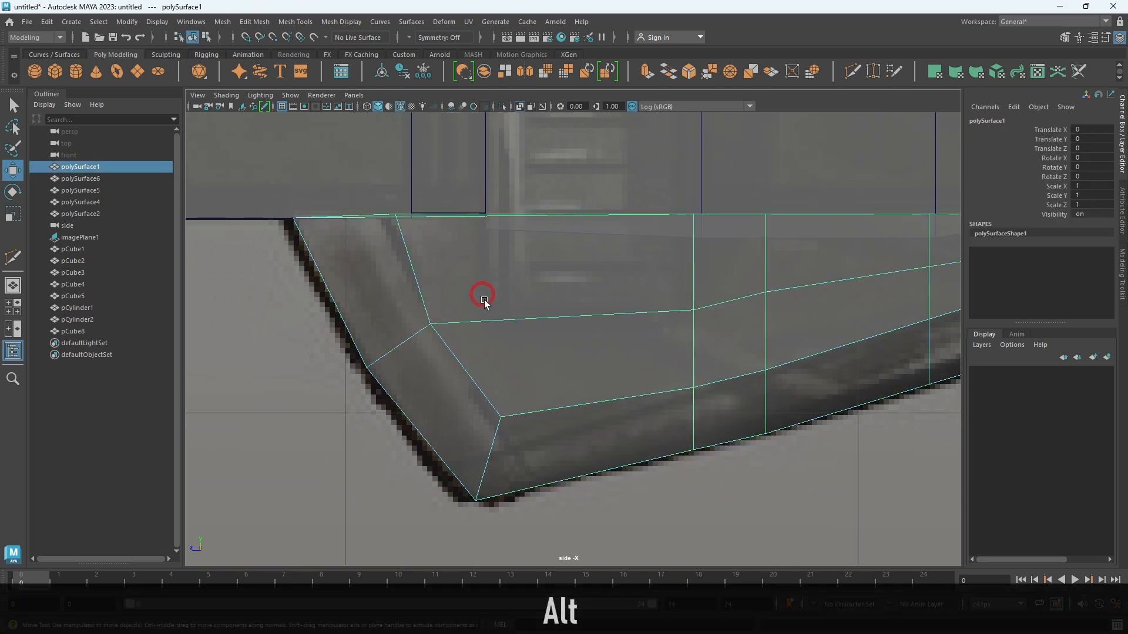
left_click(852, 71)
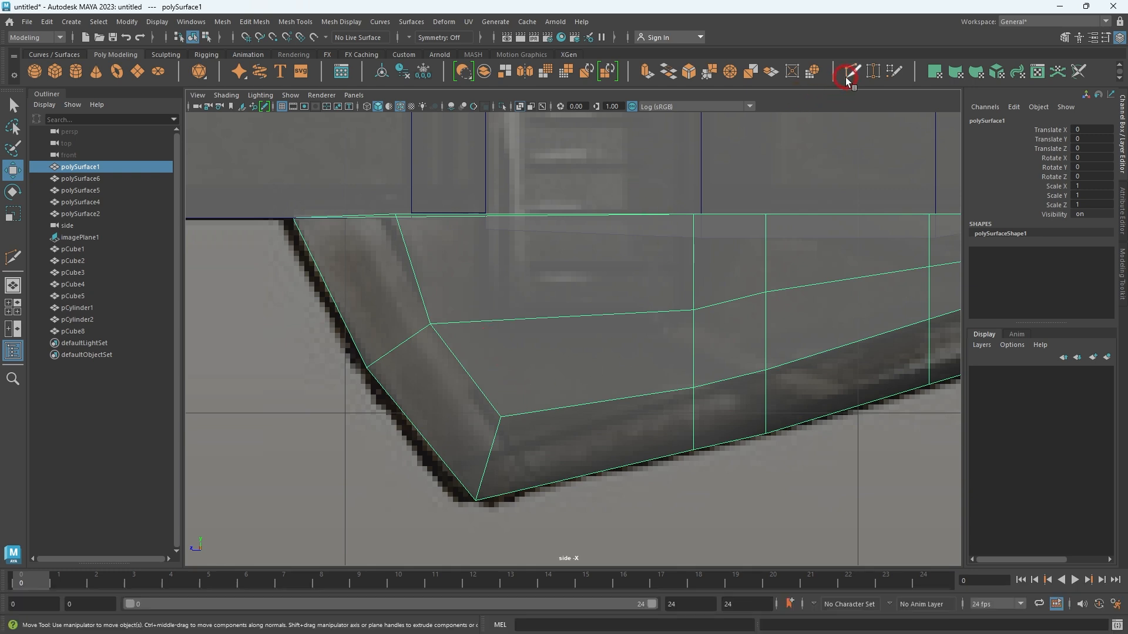
key("ctrl")
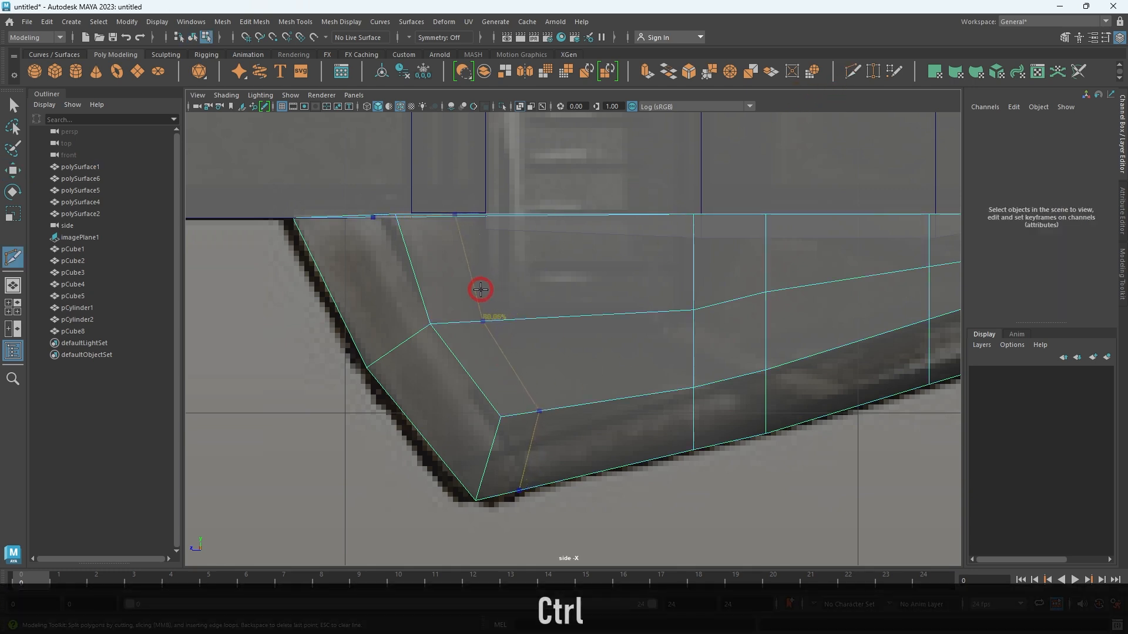
key("w")
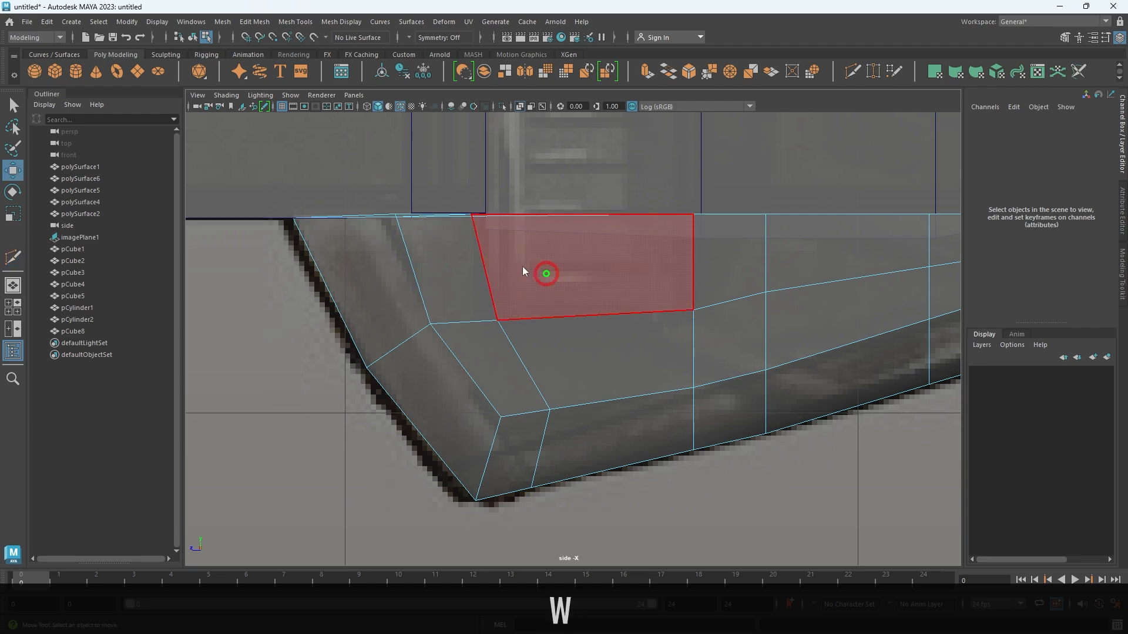
Examine the new edge loop's top vertices in the perspective and side views.
left_click_drag(498, 249, 499, 250)
key("space")
key("space")
mouse_move(668, 265)
left_mouse_down("alt")
mouse_move(662, 300)
mouse_move(660, 269)
left_mouse_up("alt")
key("space")
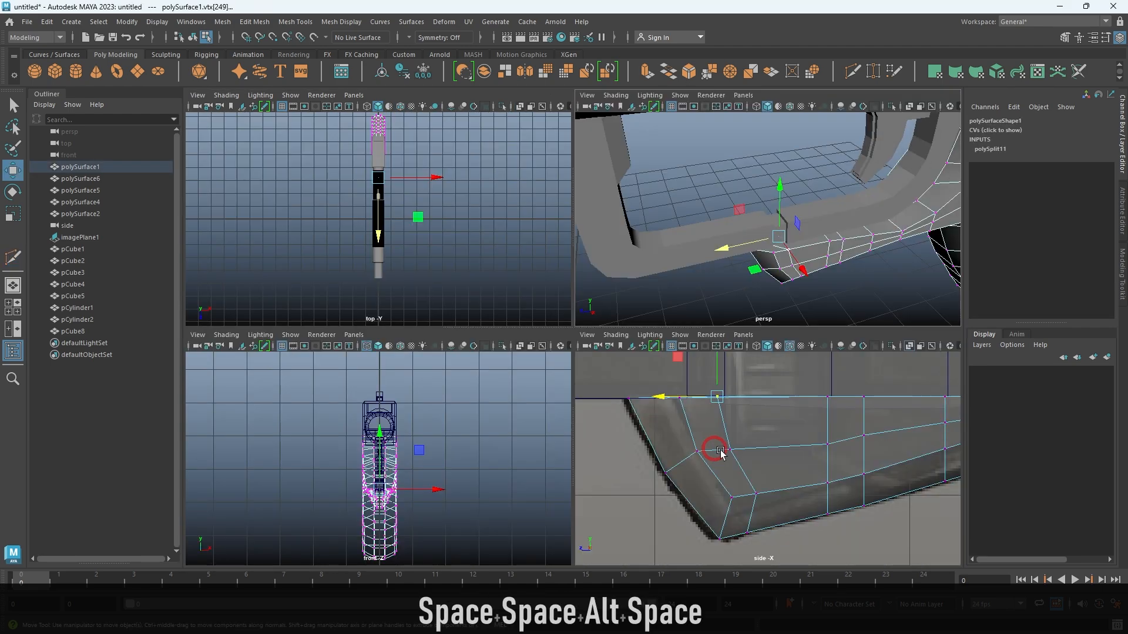
key("space")
key("space")
key("space")
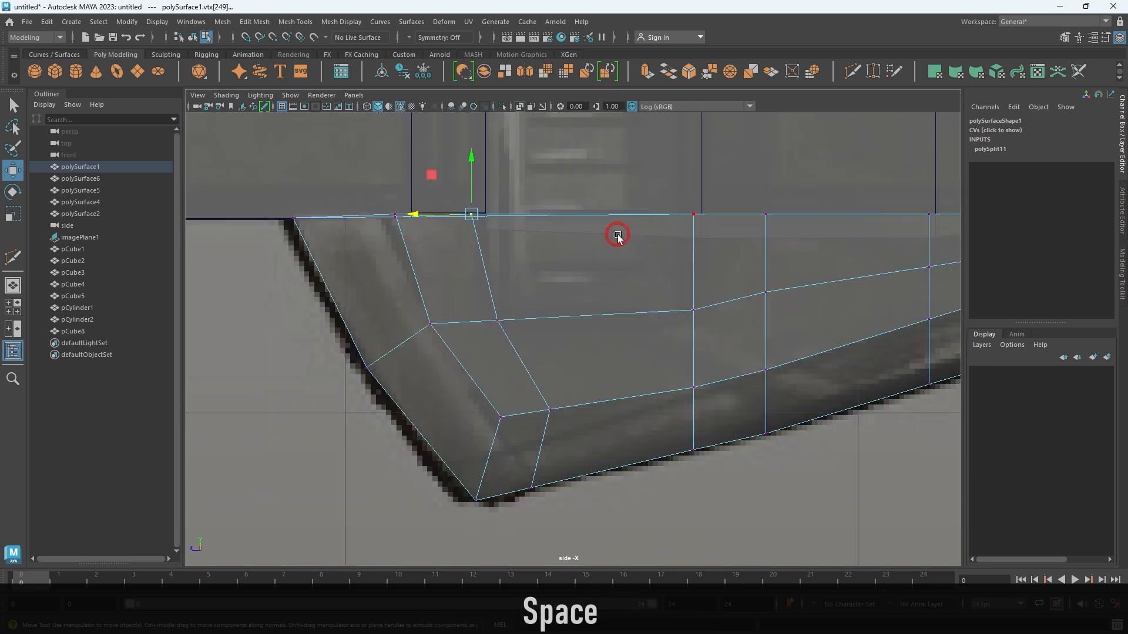
Isolate the grip and scale the new loop's four top vertices into a straight line across the width.
right_click_drag(724, 279, 796, 224)
key("ctrl+1")
left_click_drag(627, 448, 489, 302, "alt")
right_click_drag(518, 295, 470, 293)
left_click_drag(470, 288, 493, 319, "alt")
right_click_drag(523, 352, 593, 391, "alt")
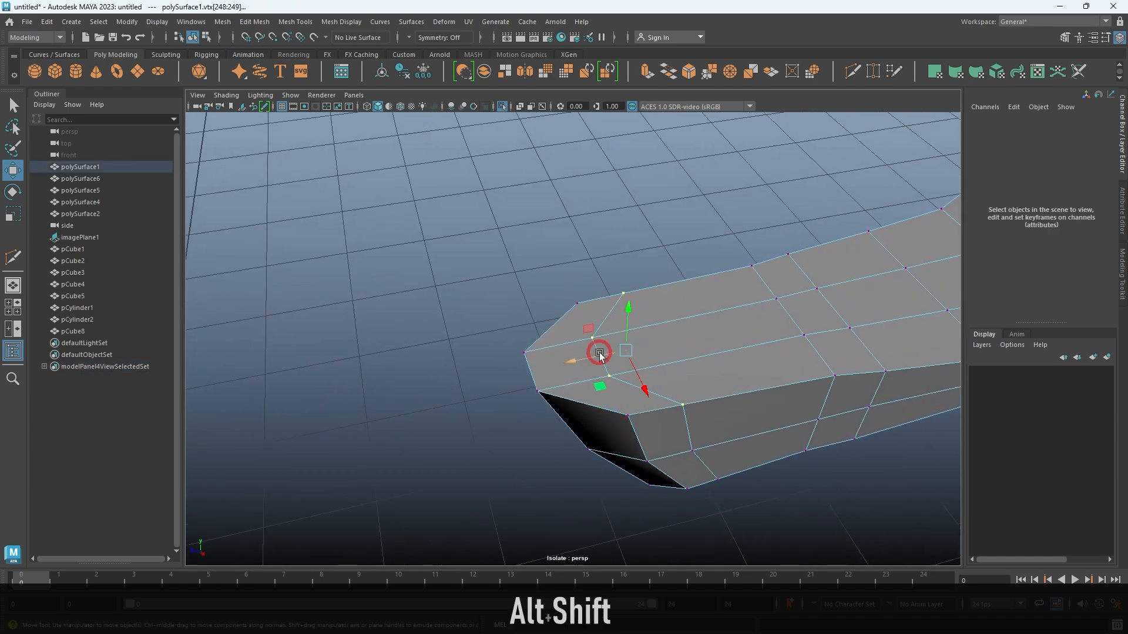
key("e")
key("r")
left_click_drag(577, 362, 842, 317)
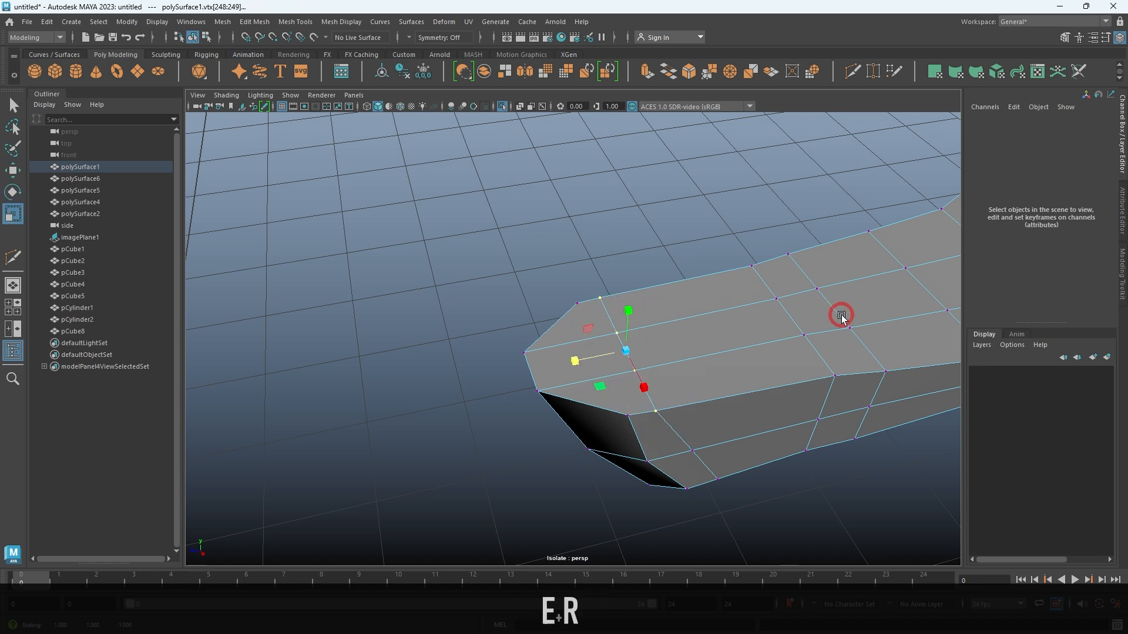
key("5")
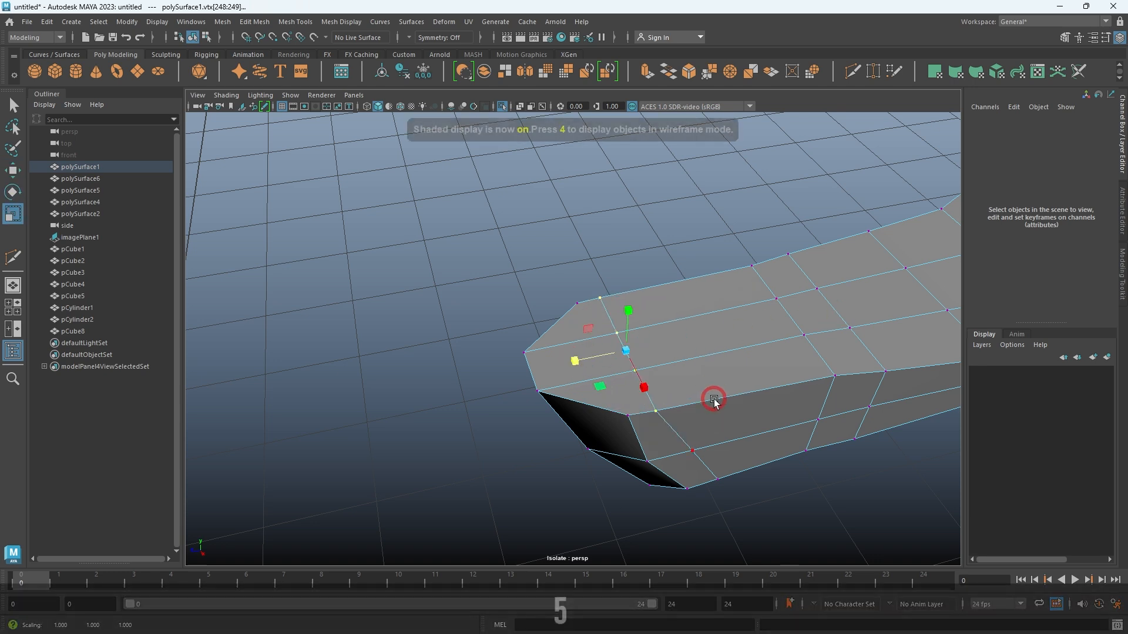
key("ctrl+1")
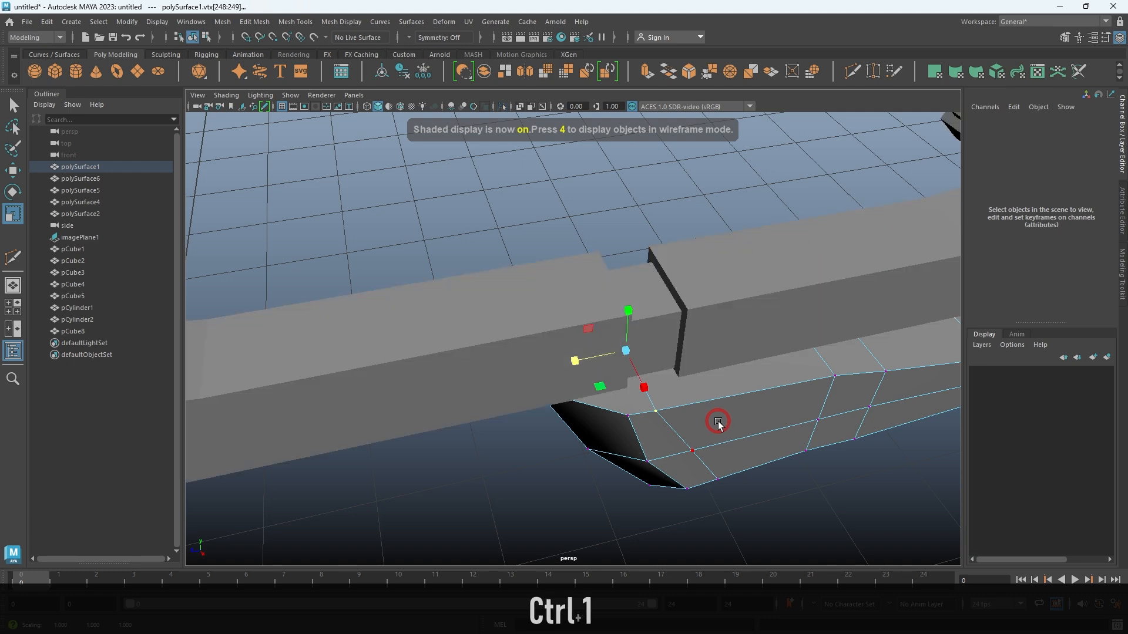
Move the new loop's top vertices backward and its upper middle vertices forward to form a vertical edge at the reference notch's front.
key("space")
key("space")
scroll(640, 395, "up", 1)
middle_click_drag(640, 396, 712, 506, "alt")
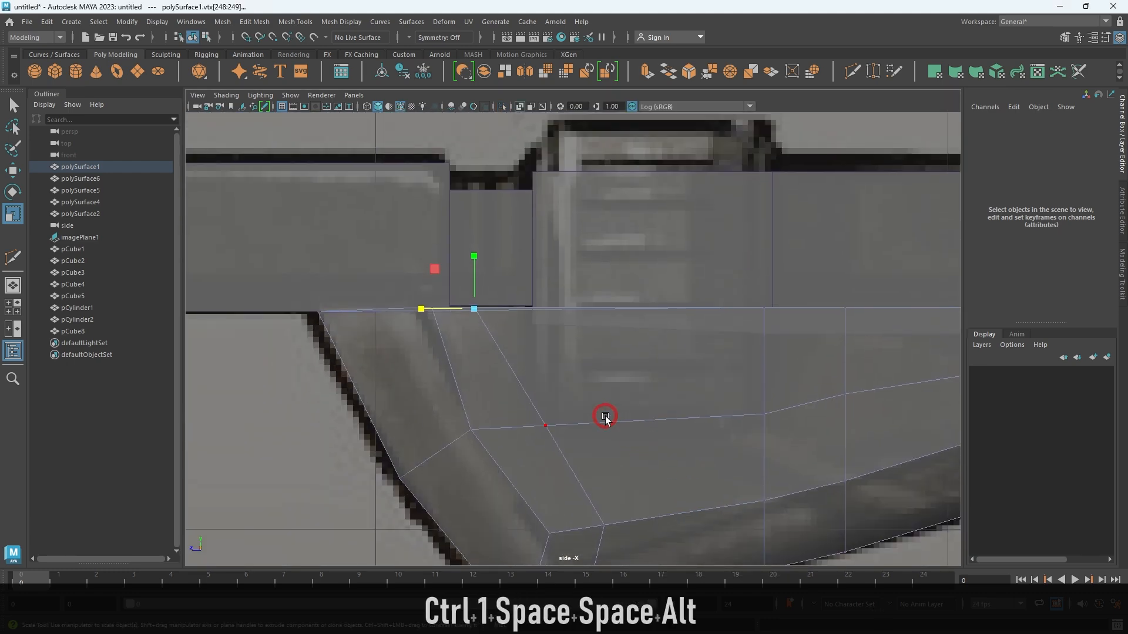
key("w")
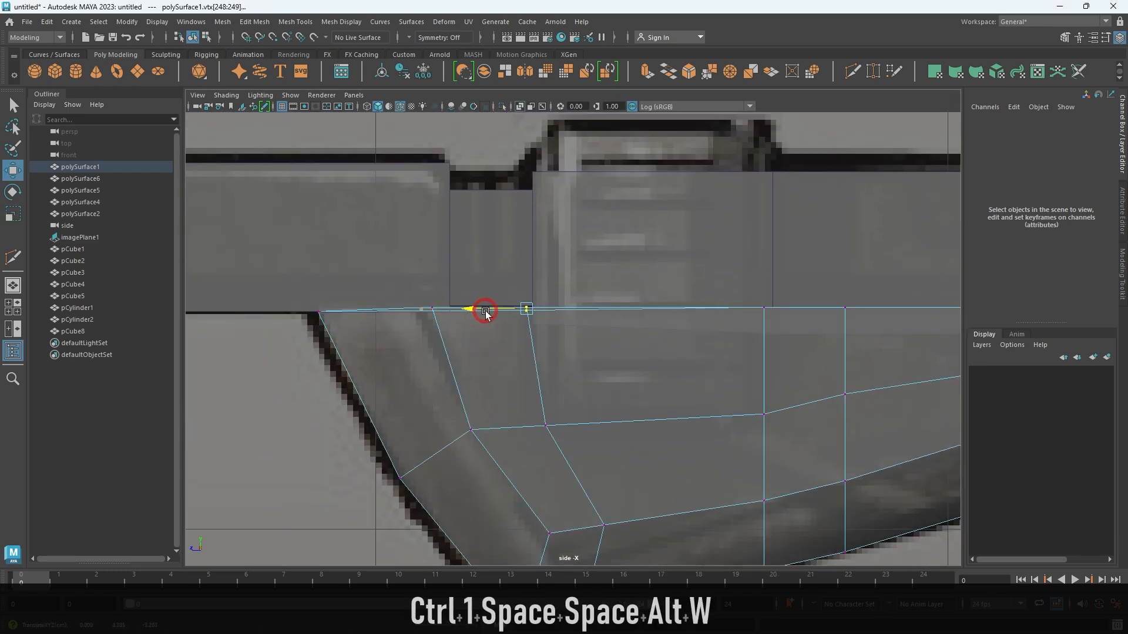
middle_click_drag(501, 402, 468, 347, "alt")
left_click(484, 370)
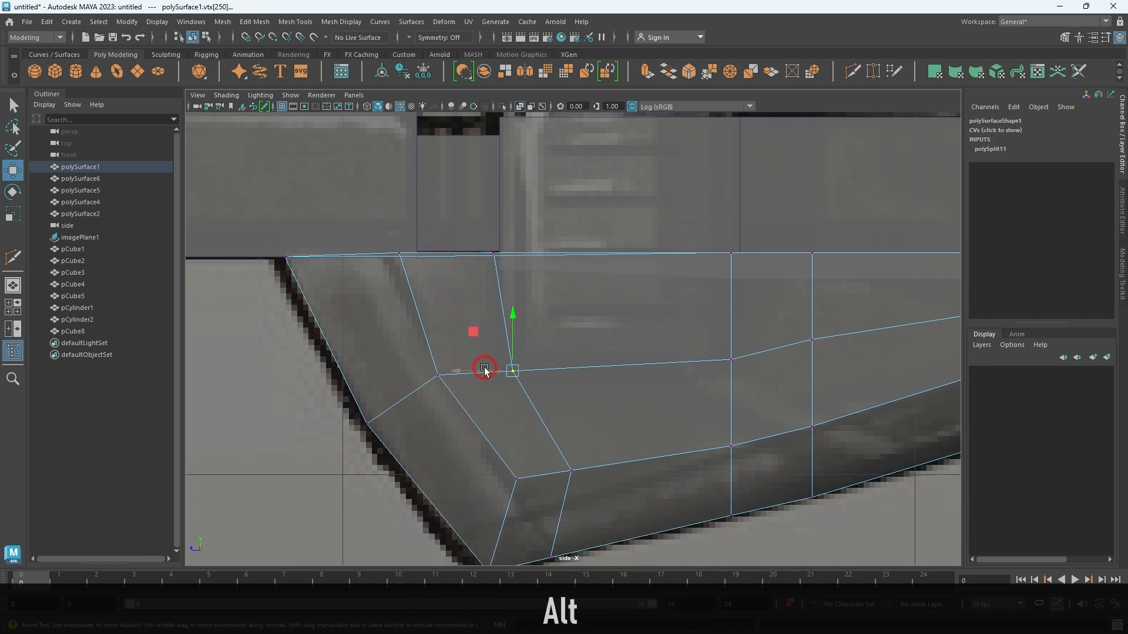
middle_click_drag(563, 374, 536, 384, "alt")
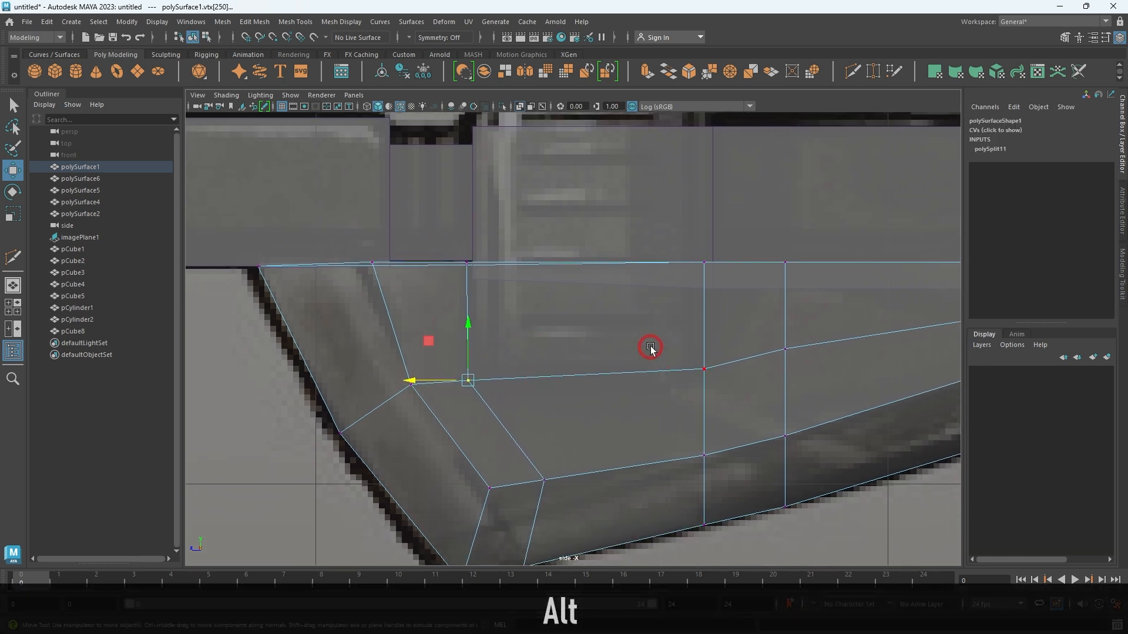
Lower the vertices at the notch's rear corner and level them with the front corner along the reference notch's bottom.
left_click_drag(704, 322, 704, 340)
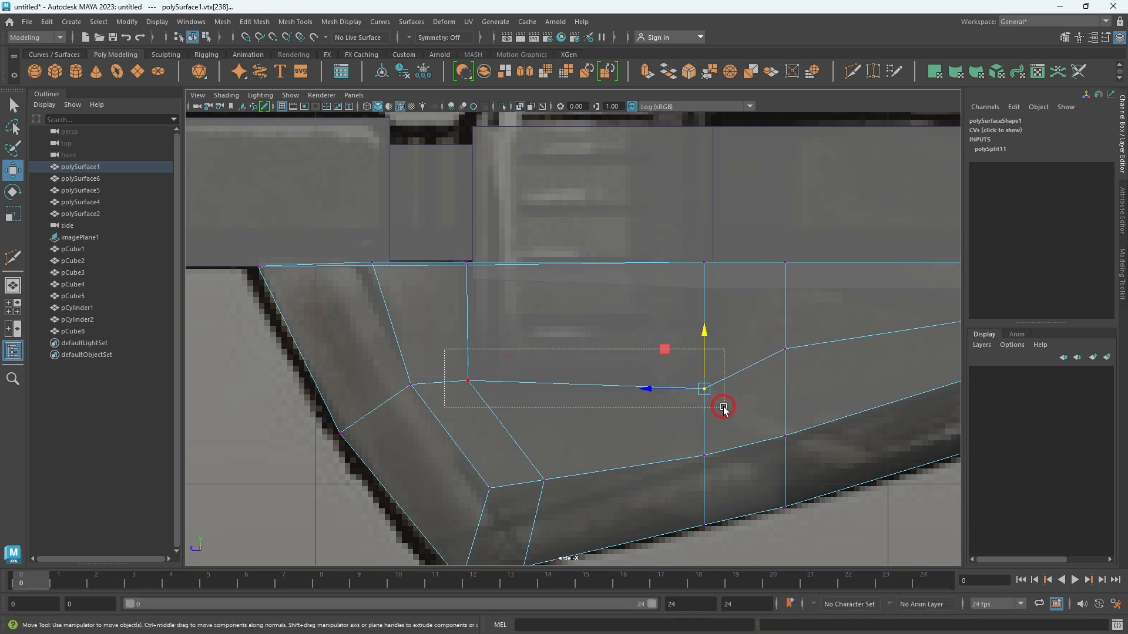
key("r")
left_click_drag(586, 332, 591, 454)
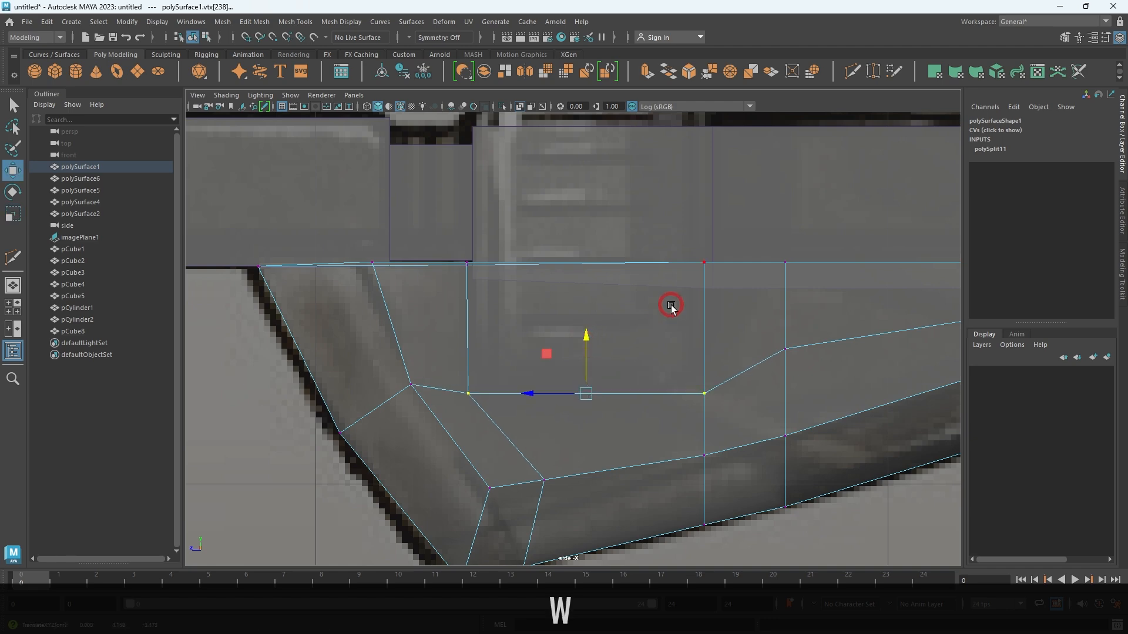
Examine the grip's lower front part and the adjoining guard frame in the perspective view.
right_click_drag(676, 329, 818, 160)
key("space")
key("space")
left_click_drag(652, 234, 712, 218, "alt")
left_click(728, 453)
left_click_drag(682, 382, 648, 409, "alt")
middle_click_drag(743, 528, 612, 244, "alt")
left_click(650, 444)
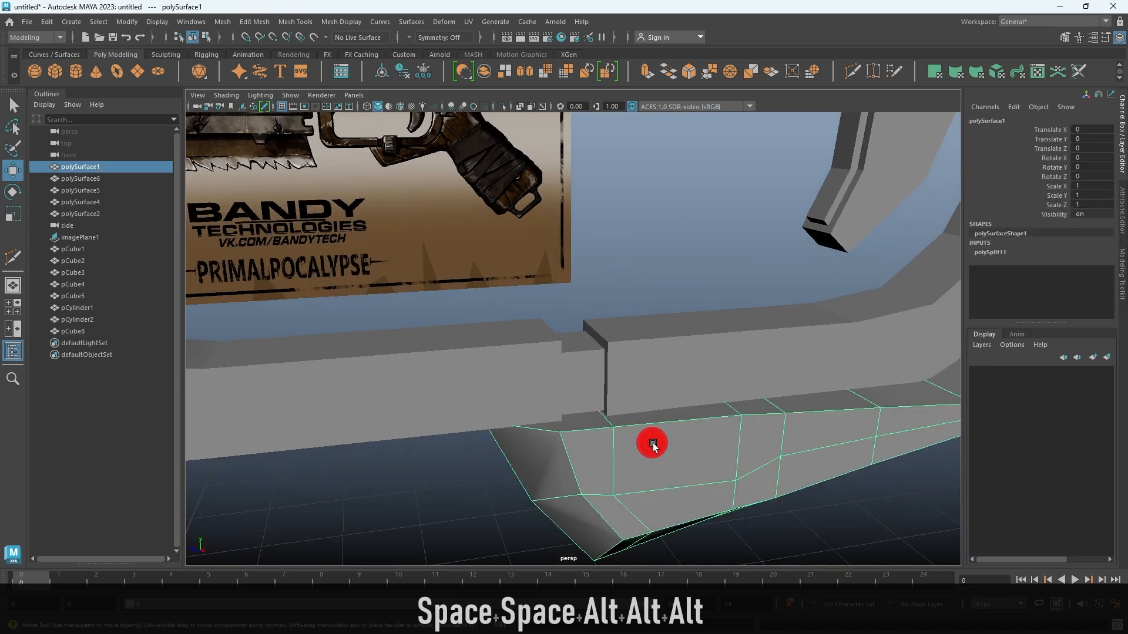
left_click(698, 215)
middle_click_drag(723, 316, 655, 249, "alt")
Delete the faces inside the rectangular notch area on the grip's lower front part.
key("space")
key("space")
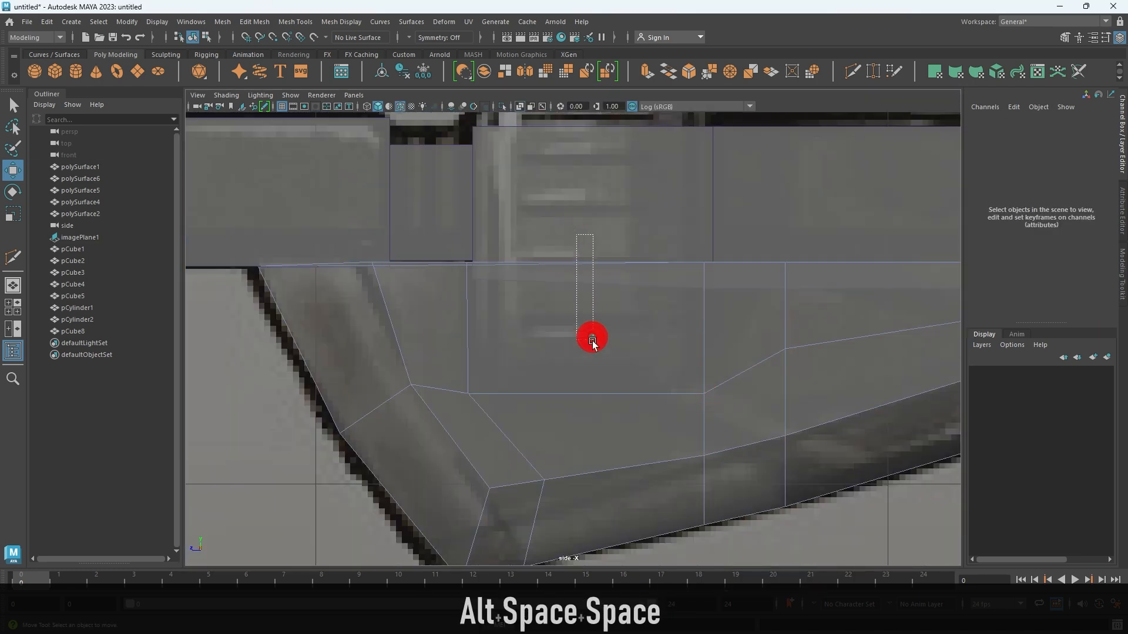
left_click_drag(592, 343, 593, 355)
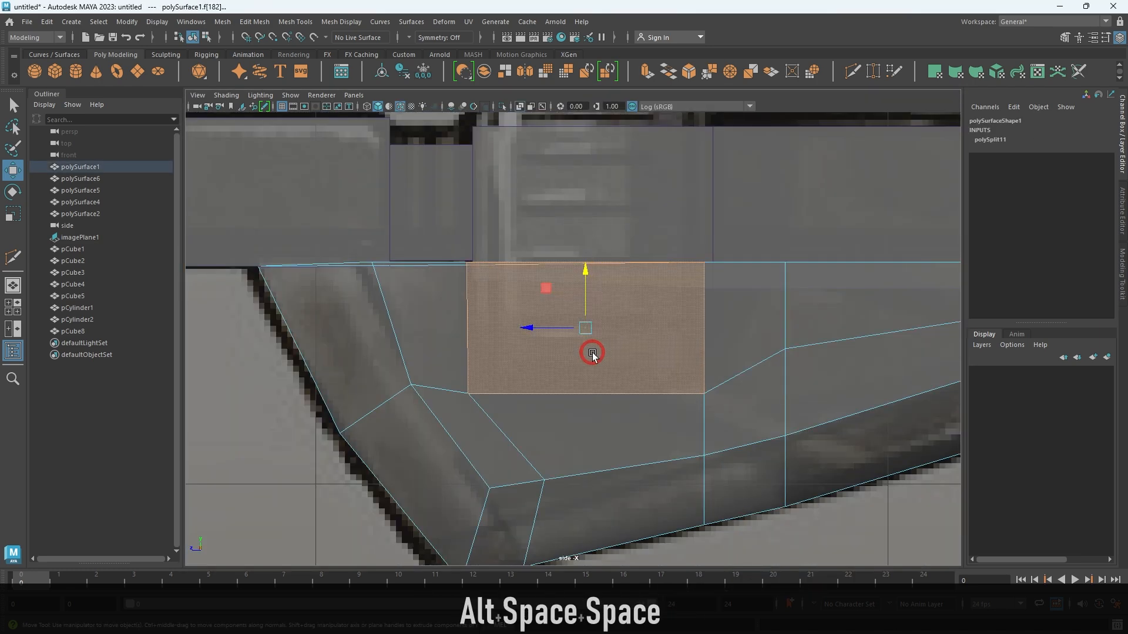
key("Delete")
key("space")
key("space")
left_click_drag(717, 227, 735, 215, "alt")
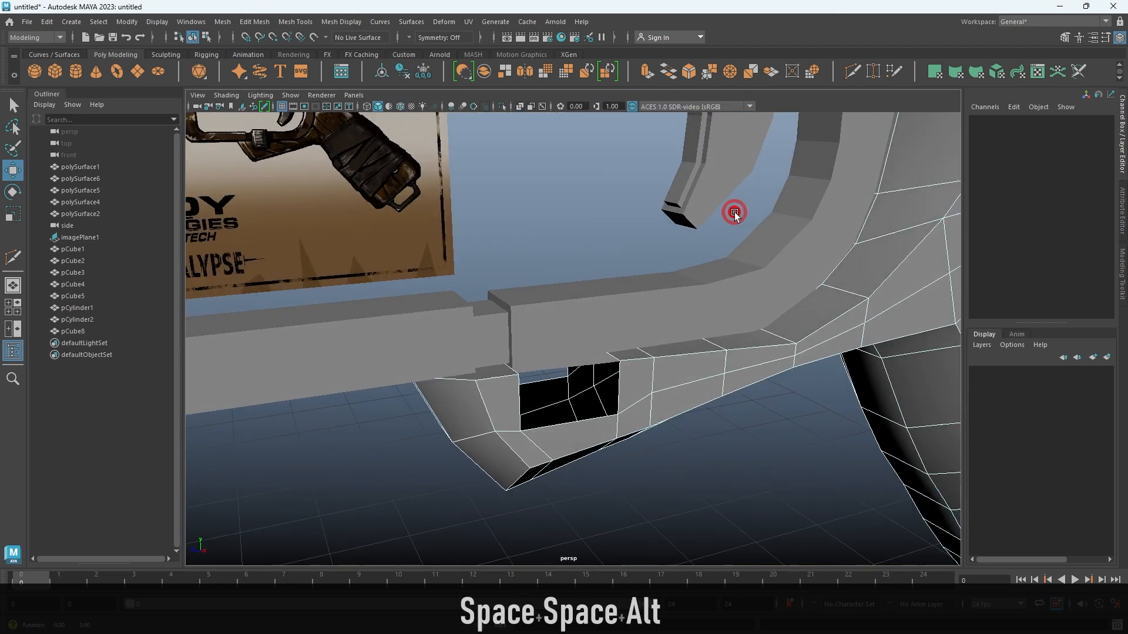
Isolate the grip and extrude the open top edges at the notch's front downward to form the front wall.
left_click(660, 413)
key("ctrl+1")
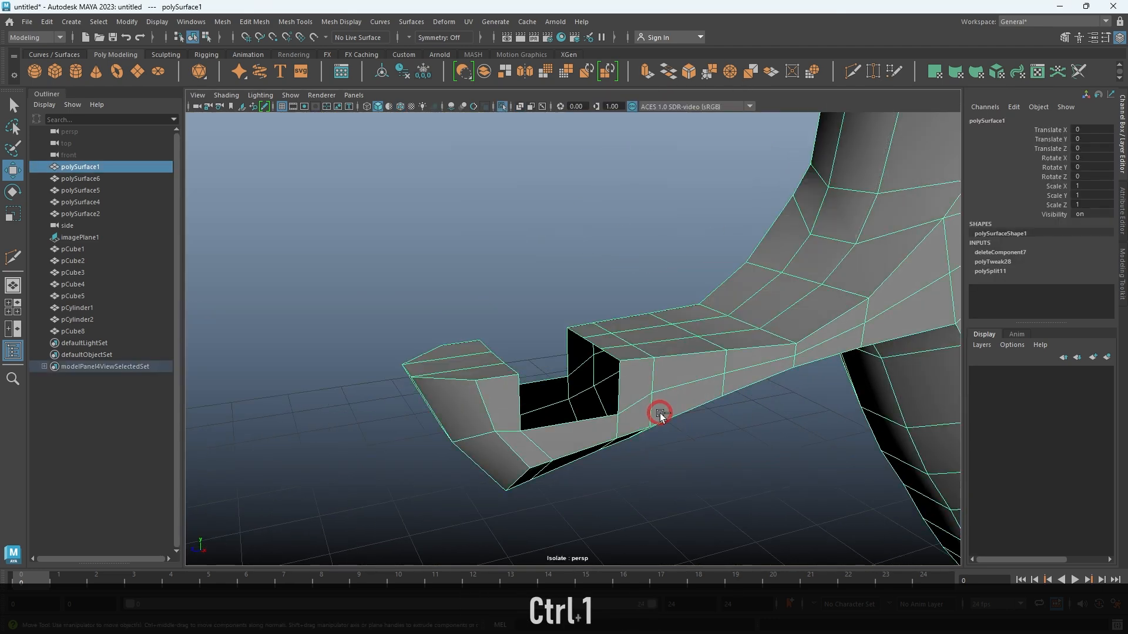
left_click_drag(590, 387, 562, 403, "alt")
left_click(726, 194)
mouse_move(658, 247)
left_mouse_down("alt")
mouse_move(566, 312)
mouse_move(583, 310)
mouse_move(504, 322)
mouse_move(579, 197)
mouse_move(664, 262)
left_mouse_up("alt")
left_click(458, 340)
left_click(710, 305)
left_click(671, 322)
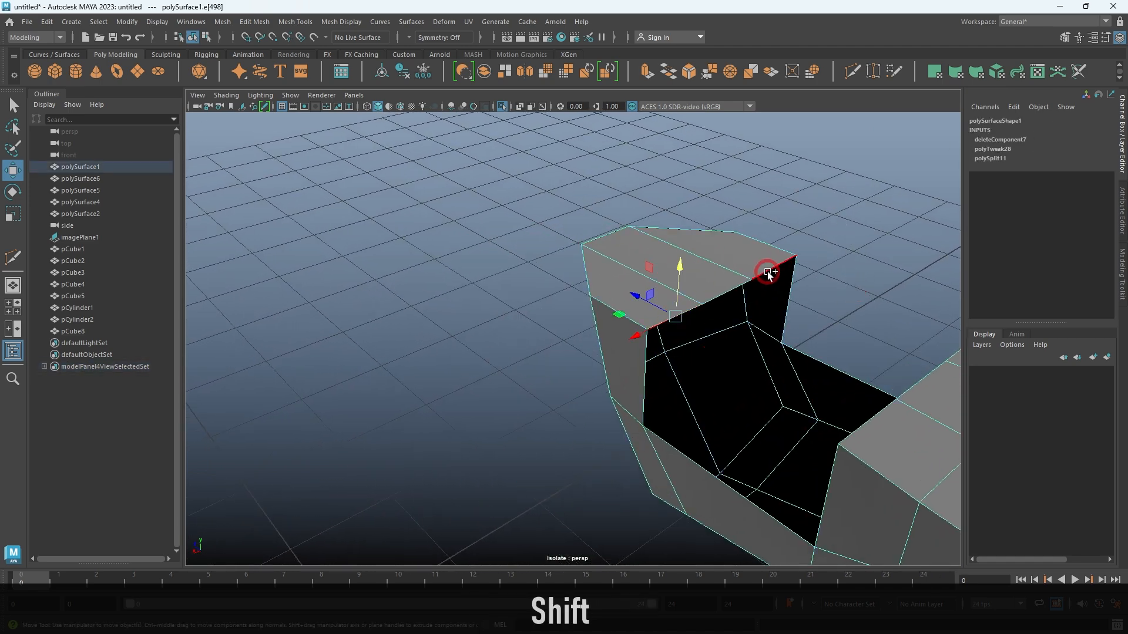
left_click_drag(735, 243, 691, 328, "shift")
Extrude the open top edges at the notch's rear downward to the notch's bottom to form the rear wall.
left_click_drag(788, 298, 559, 359, "alt")
left_click(548, 351)
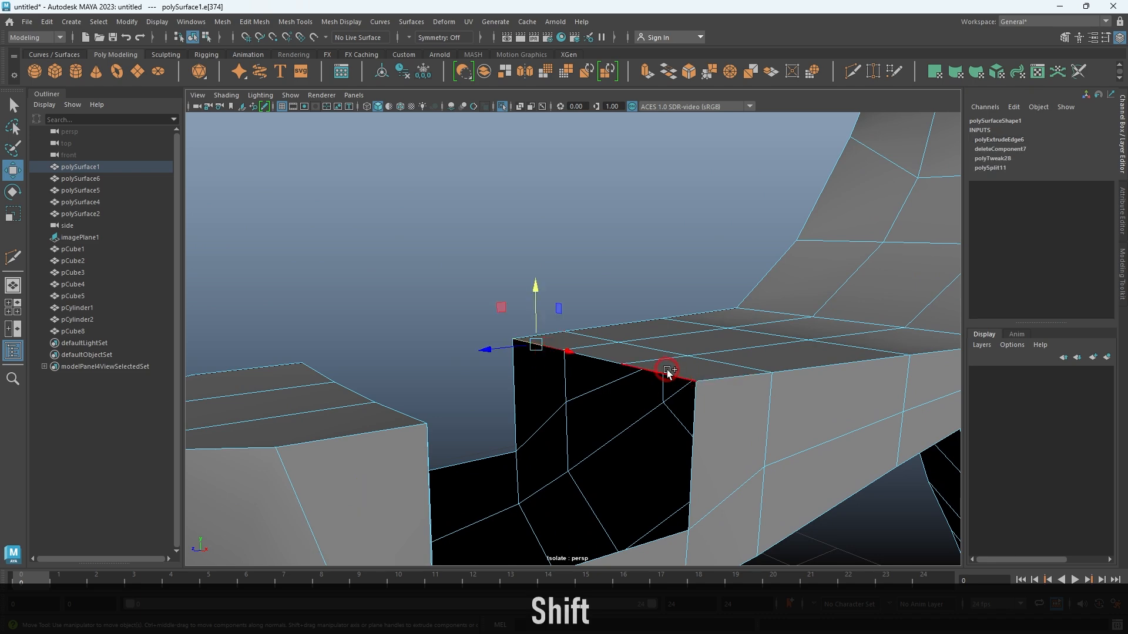
left_click_drag(589, 303, 567, 280, "shift")
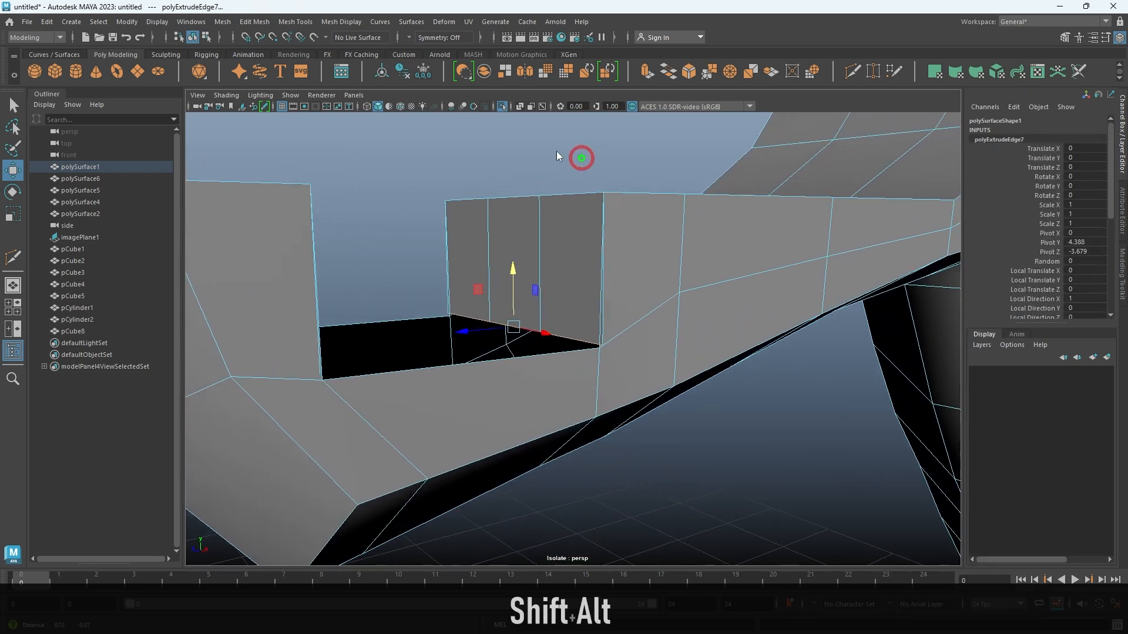
left_click(597, 161)
left_click_drag(537, 166, 600, 264, "alt")
Merge the rear wall's lower corner vertex with the adjacent corner vertex of the notch opening.
right_click_drag(596, 239, 576, 174)
double_click(558, 377)
right_click_drag(558, 377, 640, 299, "alt")
middle_click_drag(641, 298, 577, 243, "alt")
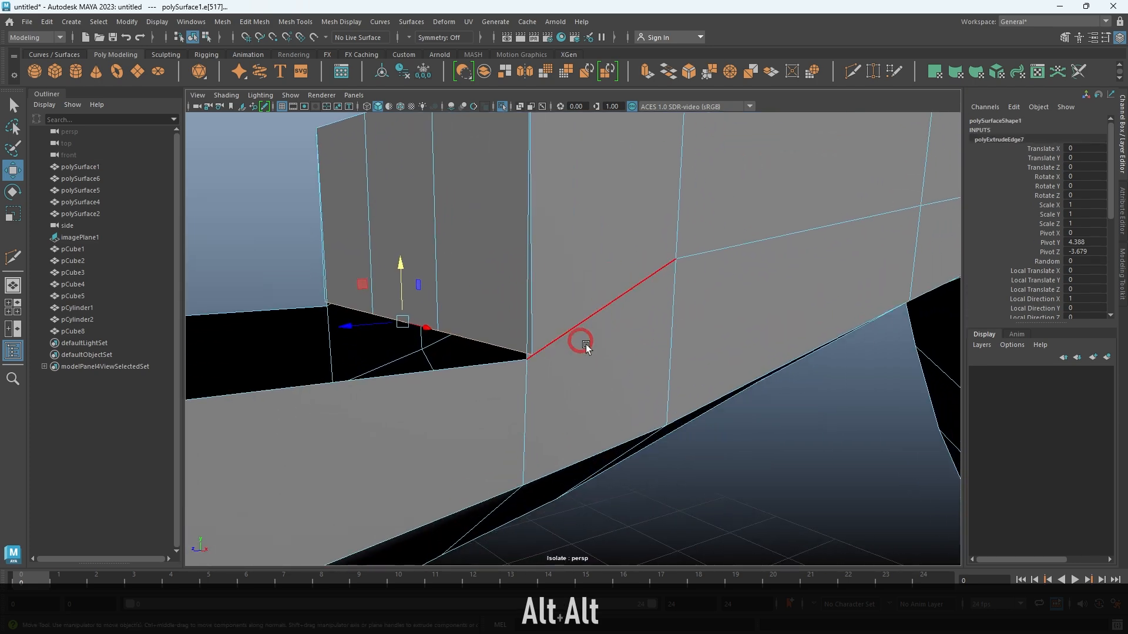
right_click_drag(577, 335, 509, 289)
left_click(544, 356)
left_click(533, 380, "shift")
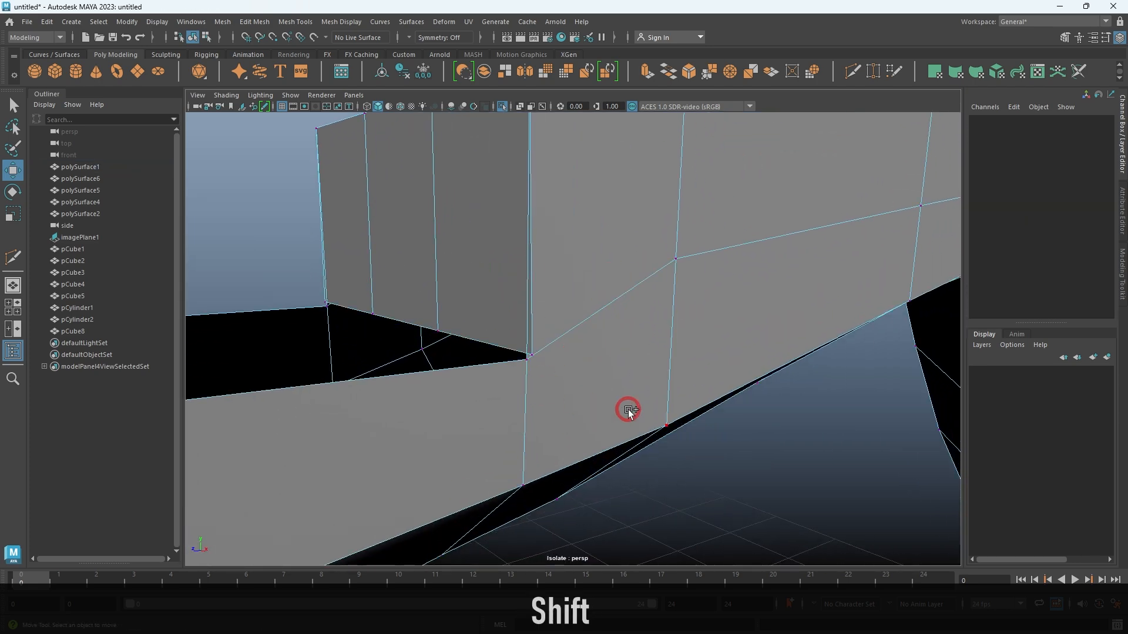
left_click(536, 353, "shift")
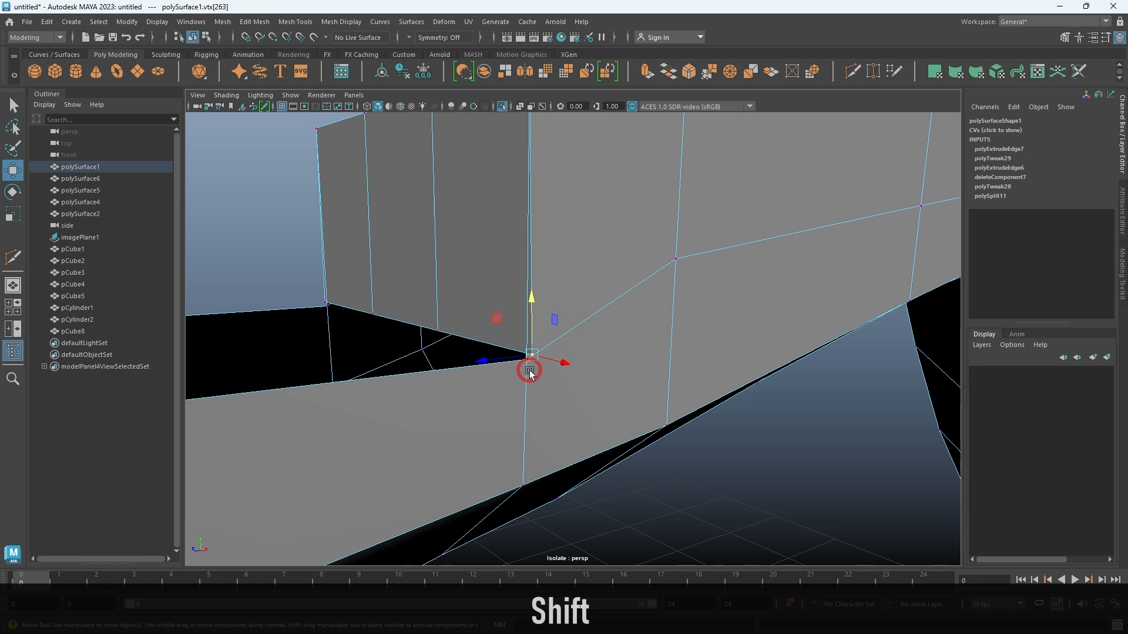
key("shift+q")
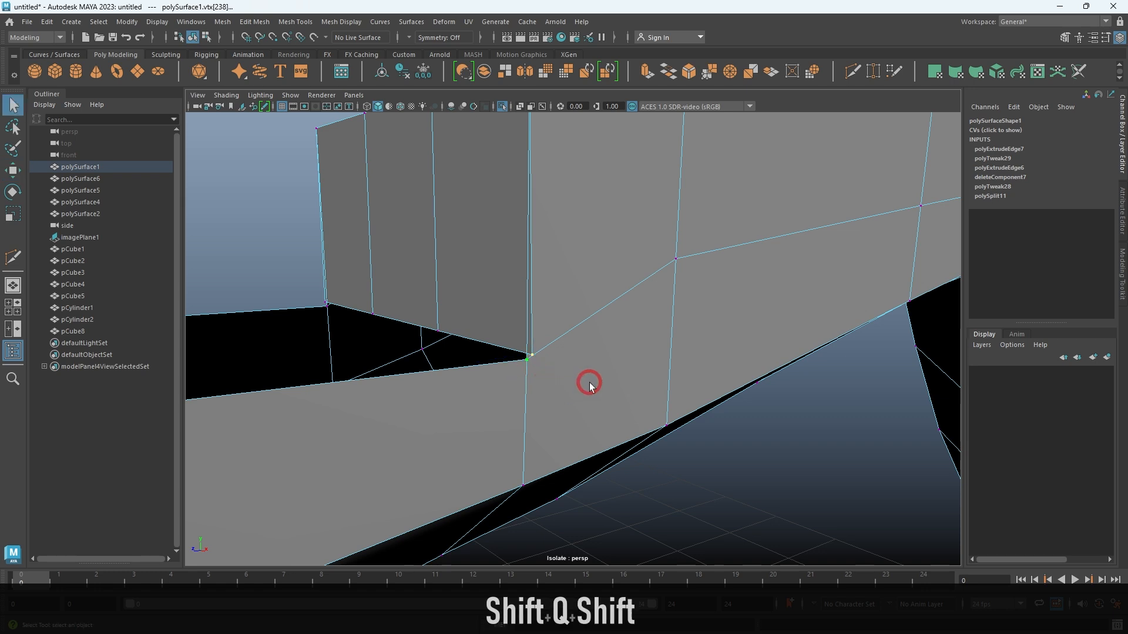
key("w")
right_click_drag(590, 383, 617, 342, "shift")
Merge the overlapping vertex pairs at the notch's other three lower corners.
left_click_drag(617, 343, 526, 327, "alt")
right_click_drag(527, 328, 511, 418, "alt")
right_click_drag(423, 325, 539, 313, "shift")
left_click_drag(539, 314, 576, 325, "alt")
right_click_drag(641, 377, 647, 244, "shift")
left_click_drag(713, 319, 635, 361, "alt+shift")
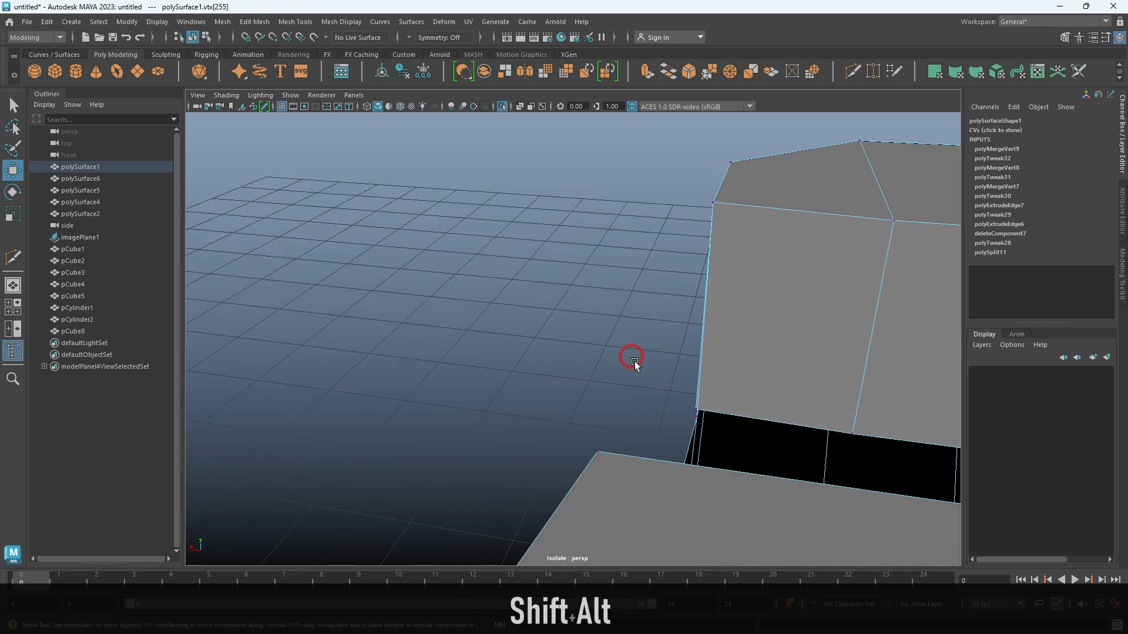
left_click_drag(731, 411, 506, 339, "alt")
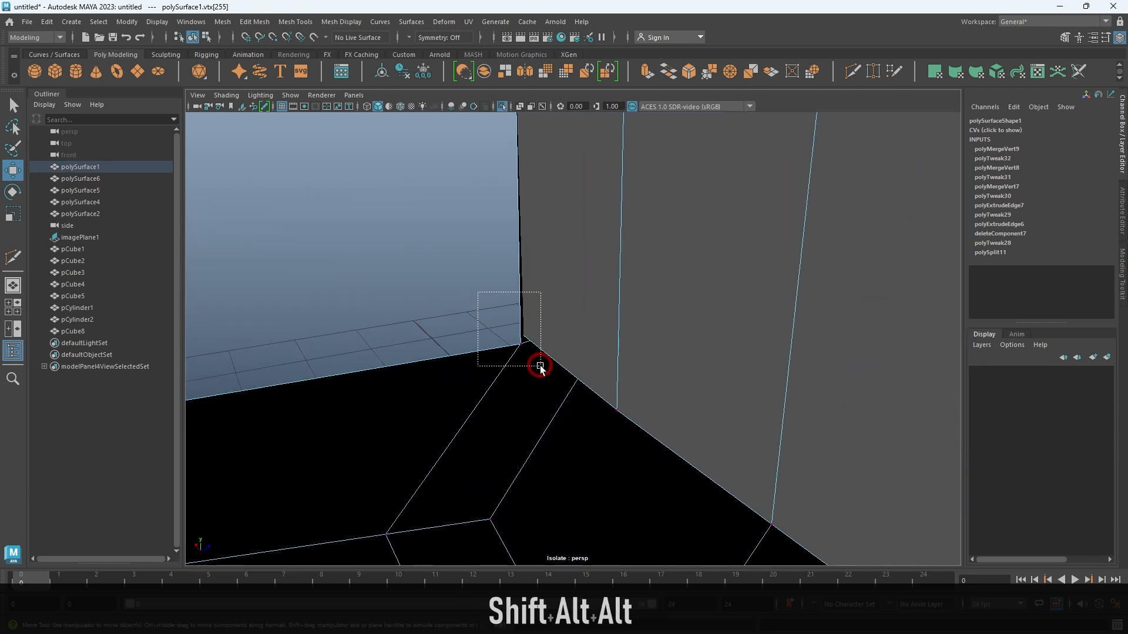
right_click_drag(466, 280, 455, 175, "shift")
Align the merged vertices at the notch's lower front corner by scaling them vertically in the side view.
scroll(449, 237, "down", 8)
left_click_drag(450, 236, 661, 221, "alt")
right_click_drag(661, 221, 675, 175)
left_click_drag(717, 260, 652, 258, "alt")
key("space")
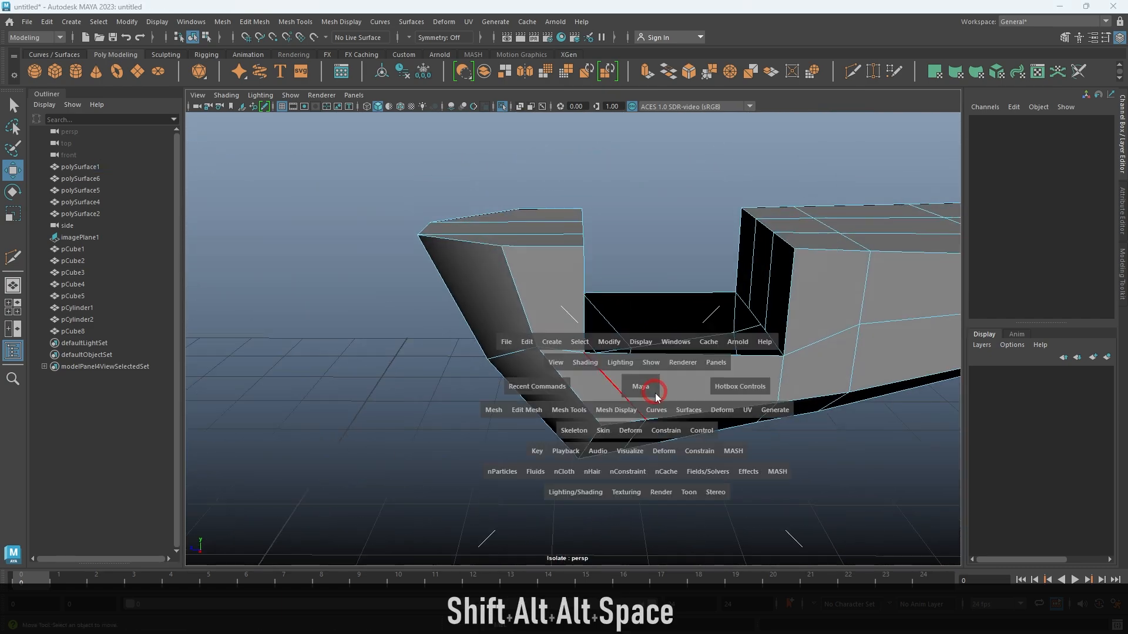
key("space")
middle_click_drag(725, 500, 672, 442, "alt")
scroll(455, 386, "up", 2)
middle_click_drag(453, 387, 607, 394, "alt")
right_click_drag(606, 396, 443, 340)
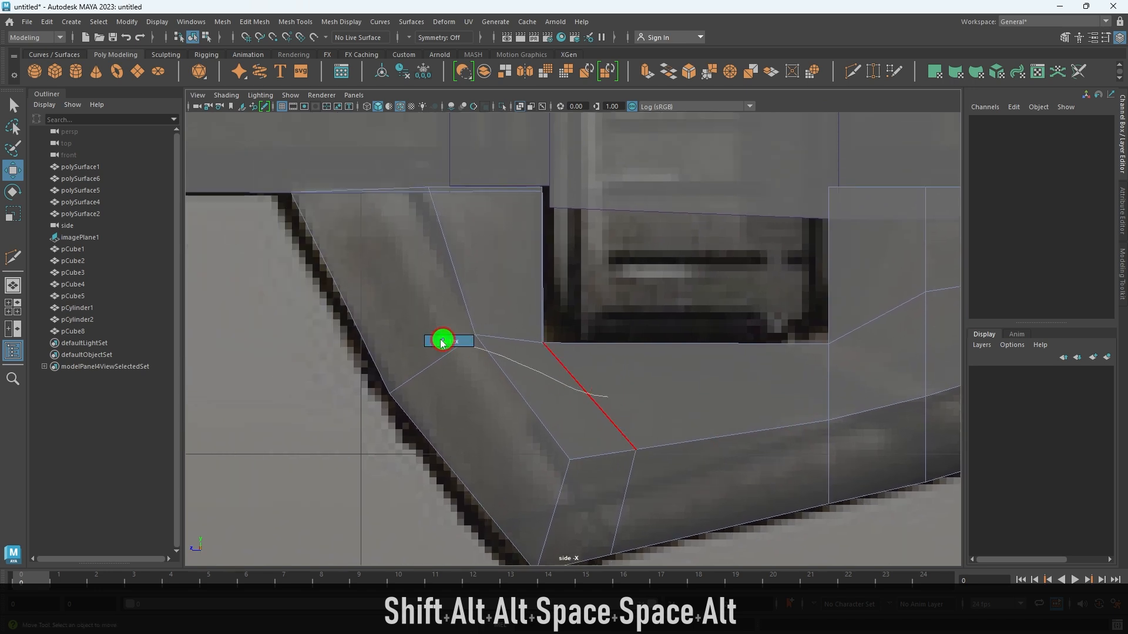
left_click(547, 344)
scroll(552, 395, "up", 2)
middle_click_drag(558, 419, 577, 394)
key("ctrl+z")
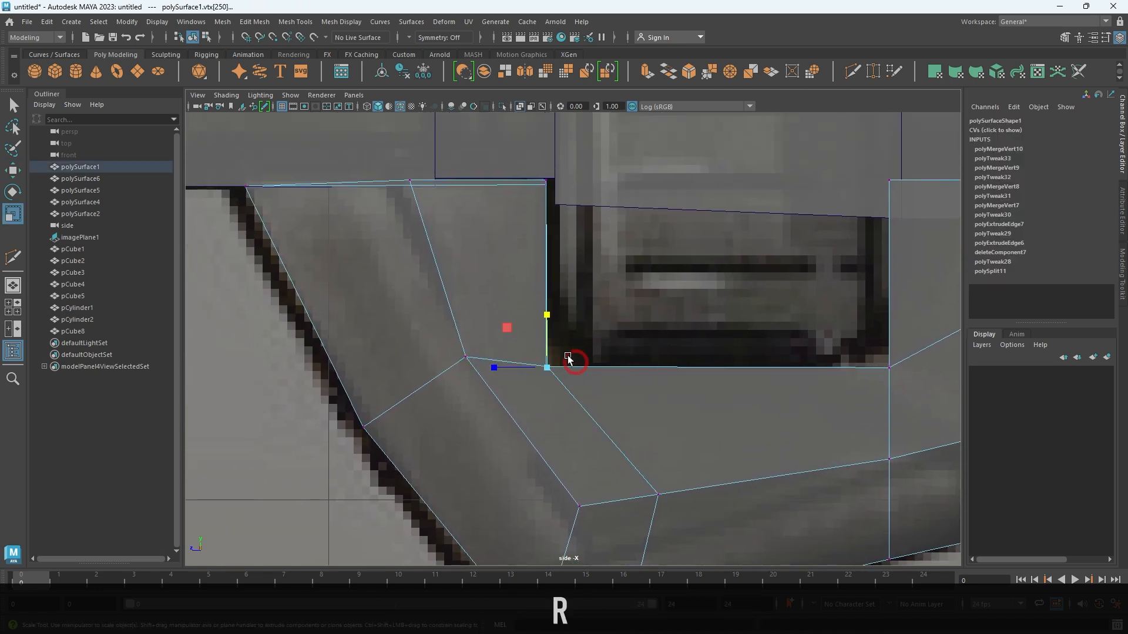
Align the merged vertices at the notch's lower rear corner by scaling them vertically and lengthwise.
middle_click_drag(591, 372, 685, 297, "alt")
left_click_drag(717, 306, 718, 318)
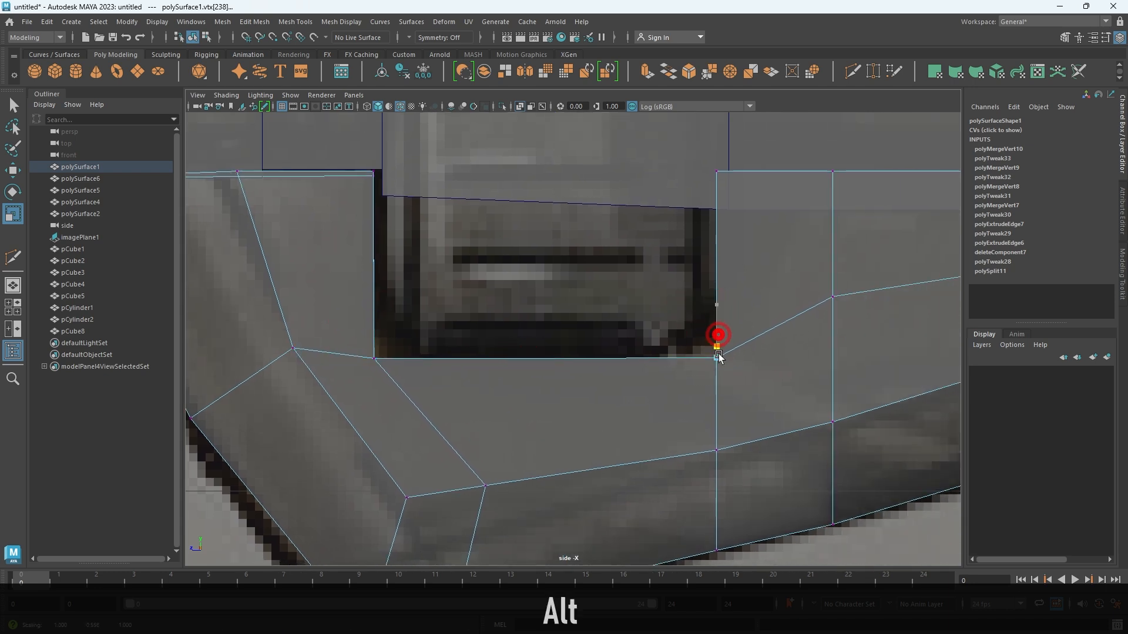
left_click_drag(664, 358, 699, 359)
key("space")
key("space")
mouse_move(800, 226)
left_mouse_down("alt")
mouse_move(727, 264)
mouse_move(752, 389)
left_mouse_up("alt")
right_click_drag(736, 438, 813, 360)
scroll(725, 382, "up", 3)
left_click_drag(758, 358, 616, 373, "alt")
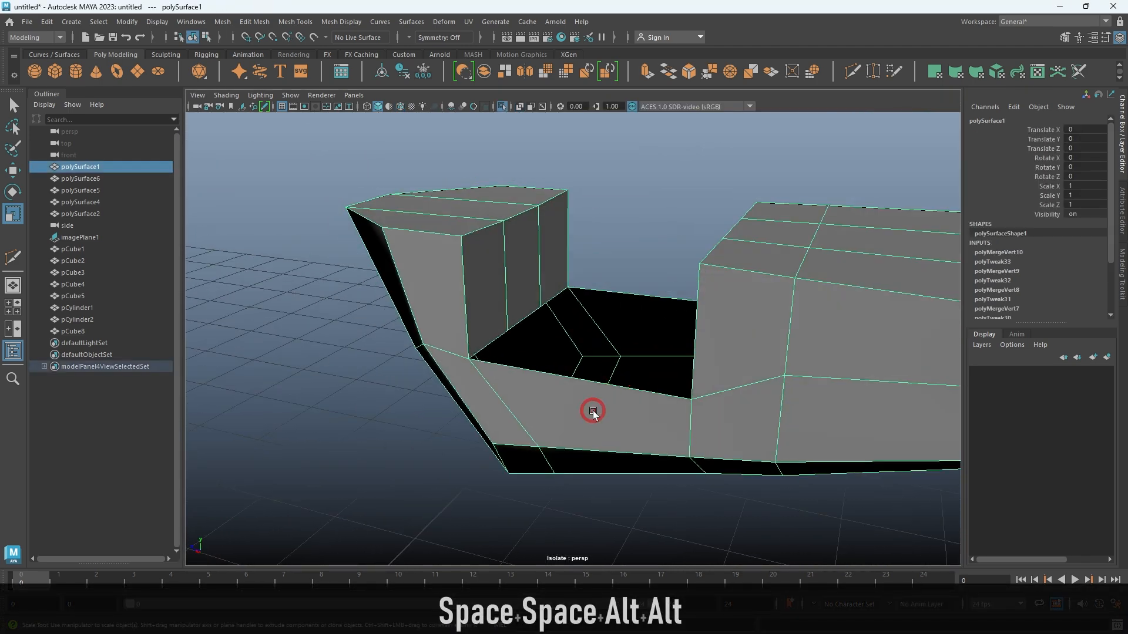
Select the open border edges around the bottom of the grip's rectangular notch.
scroll(536, 398, "up", 2)
left_click_drag(537, 397, 543, 415, "alt")
right_click_drag(573, 406, 576, 360)
left_click(582, 409)
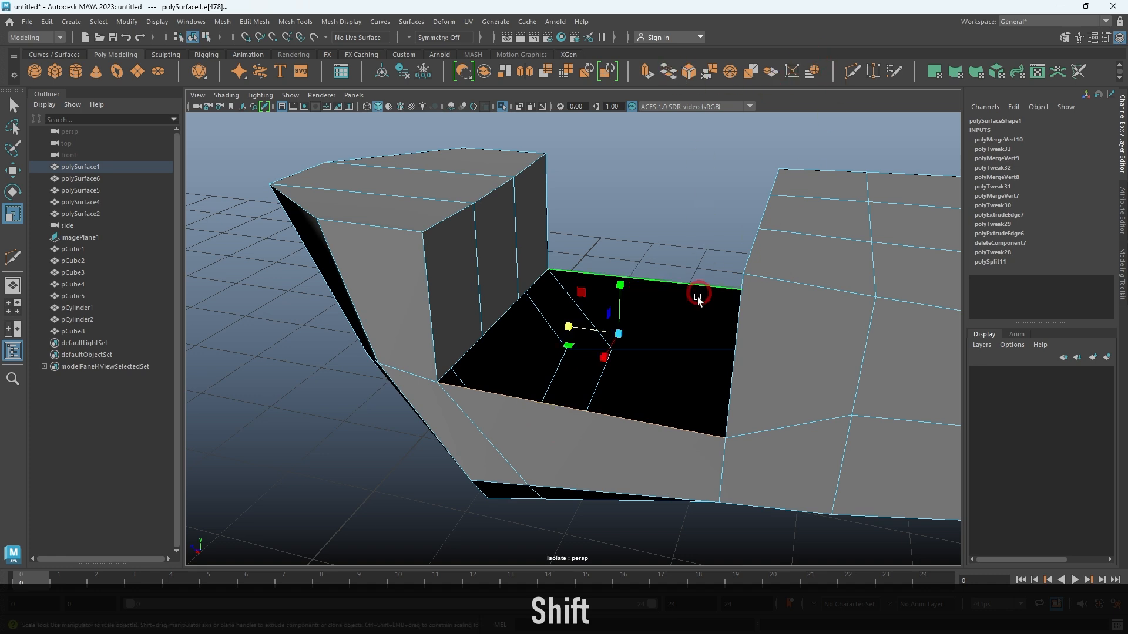
right_click_drag(703, 281, 658, 264, "shift")
left_click(677, 228)
key("ctrl+z")
key("ctrl+z")
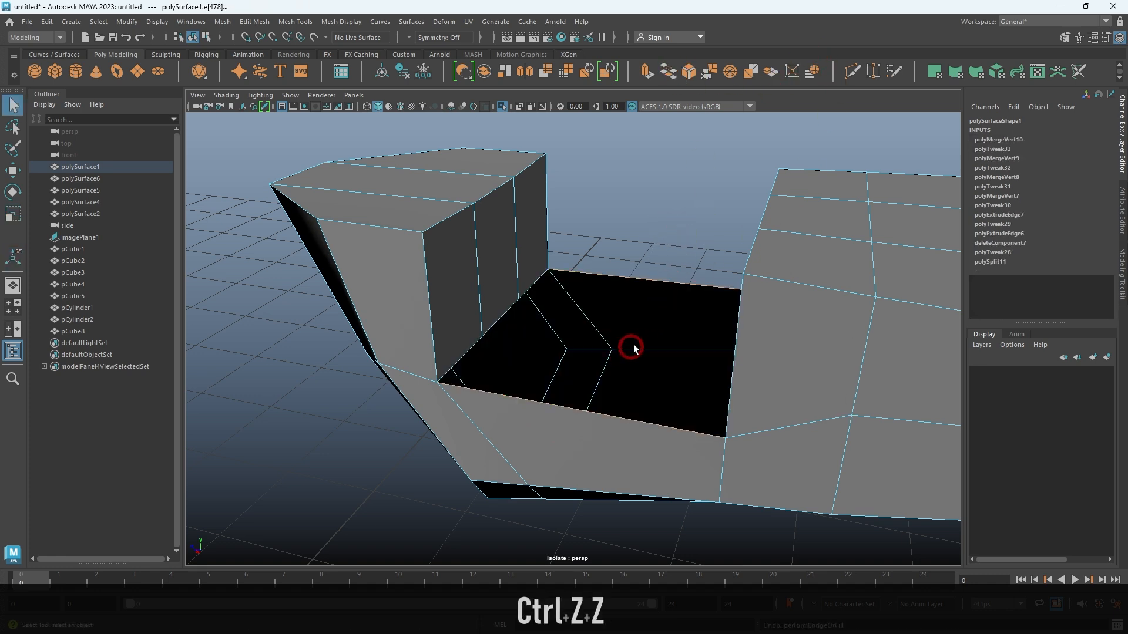
left_click(670, 225)
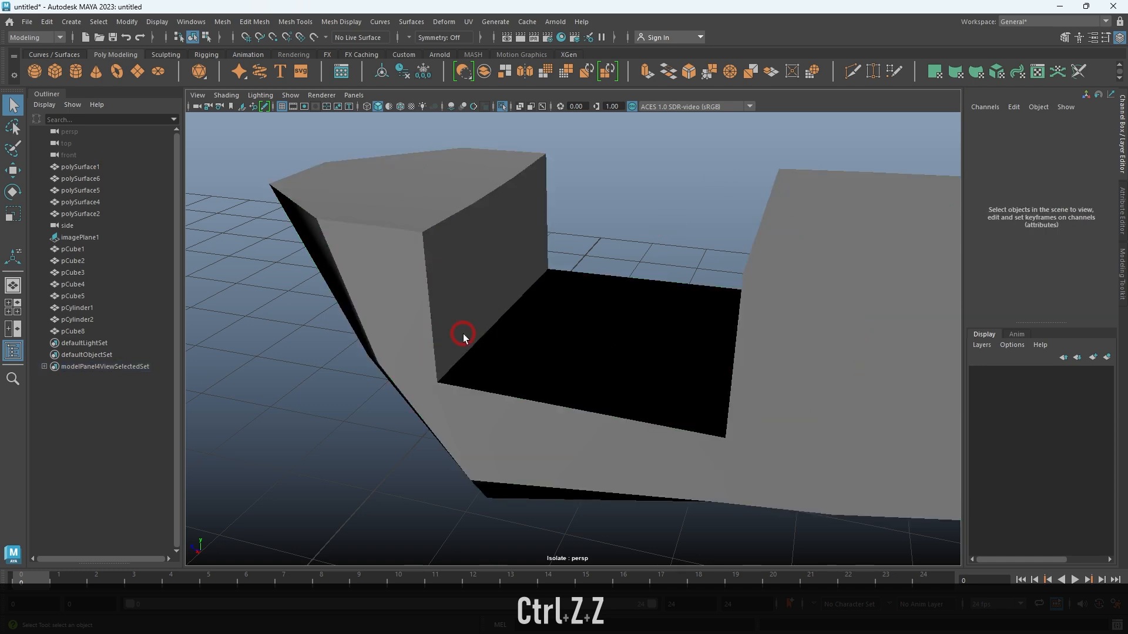
key("ctrl+z")
Fill the open bottom of the notch with a single face and return the grip mesh to object selection.
left_click_drag(470, 340, 570, 273, "alt")
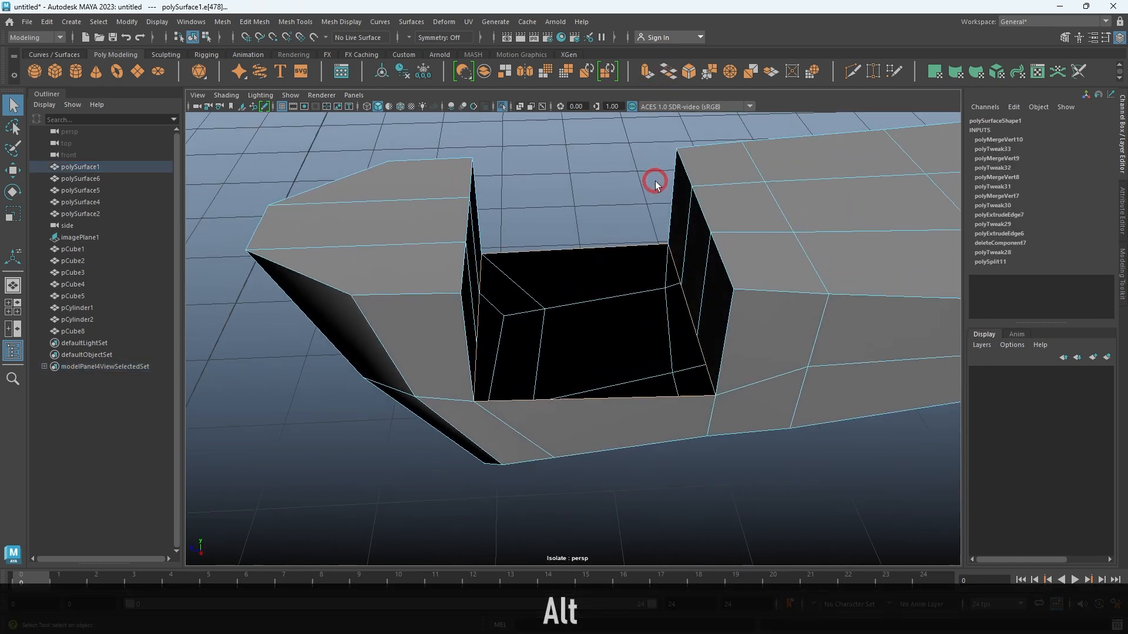
key("g")
left_click_drag(589, 209, 553, 226, "alt")
right_click_drag(643, 220, 728, 164)
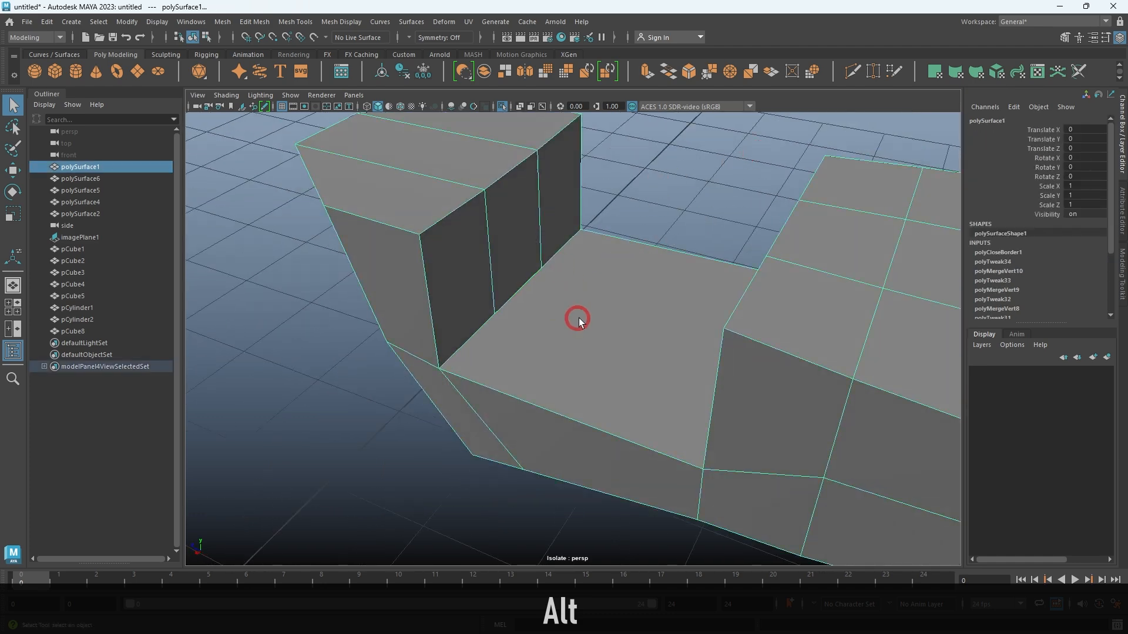
Cut two edges across the new notch floor with Multi-Cut, connecting the edge lines of the front and rear walls.
left_click(855, 71)
left_click_drag(566, 310, 659, 284, "alt")
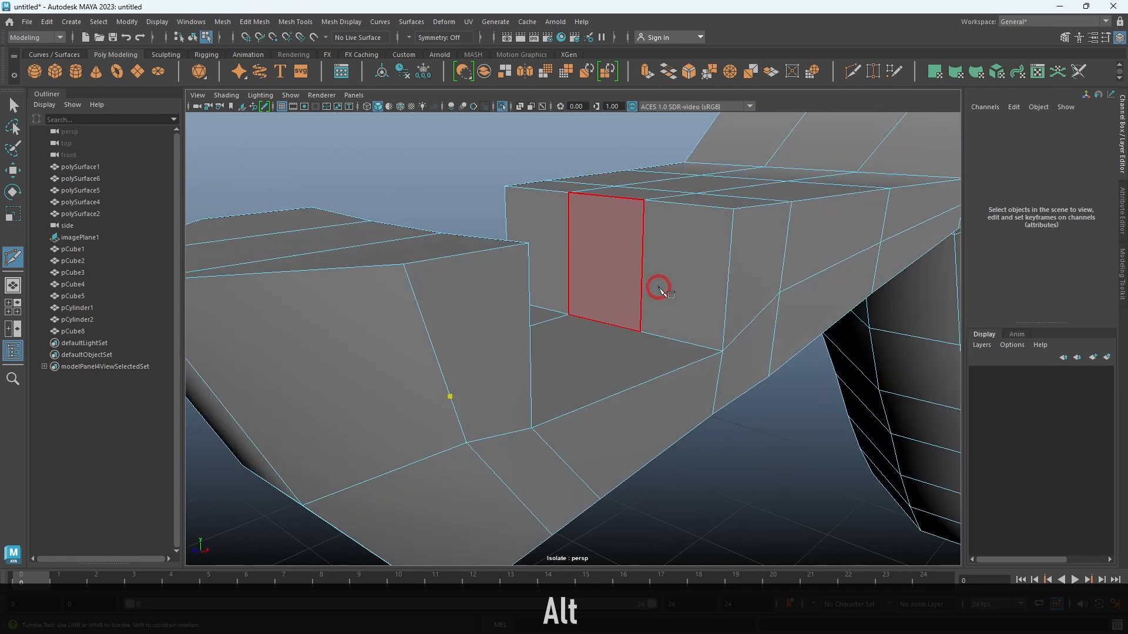
left_click_drag(663, 233, 514, 225, "alt")
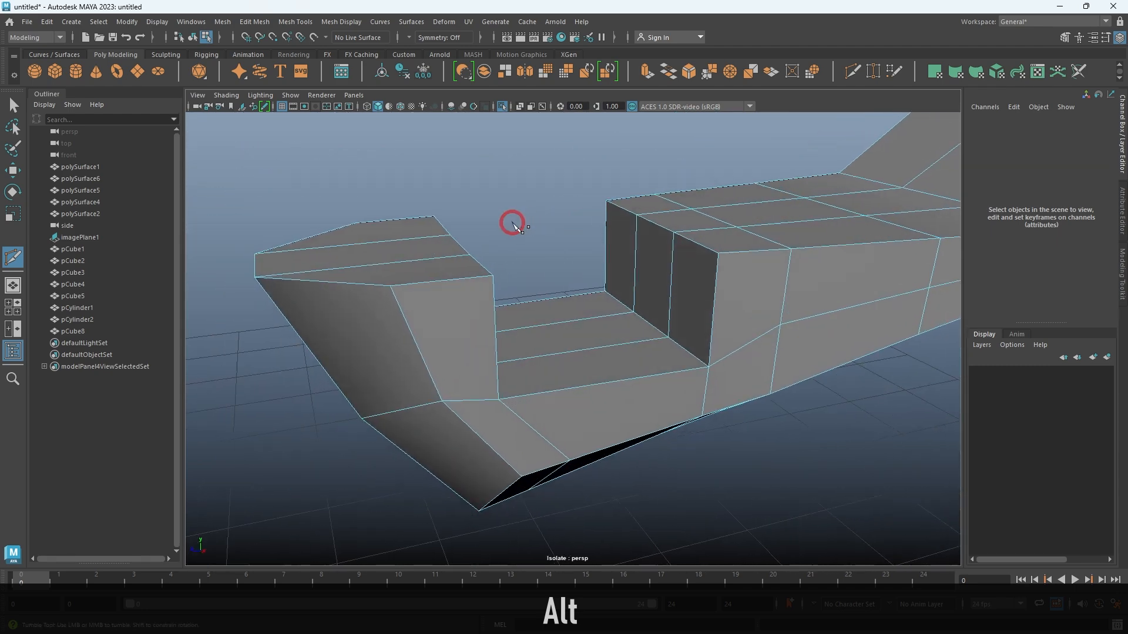
key("q")
Examine the grip mesh in smooth preview and unsmoothed, and bring the rest of the gun back into view.
left_click_drag(708, 241, 679, 311, "alt")
key("3")
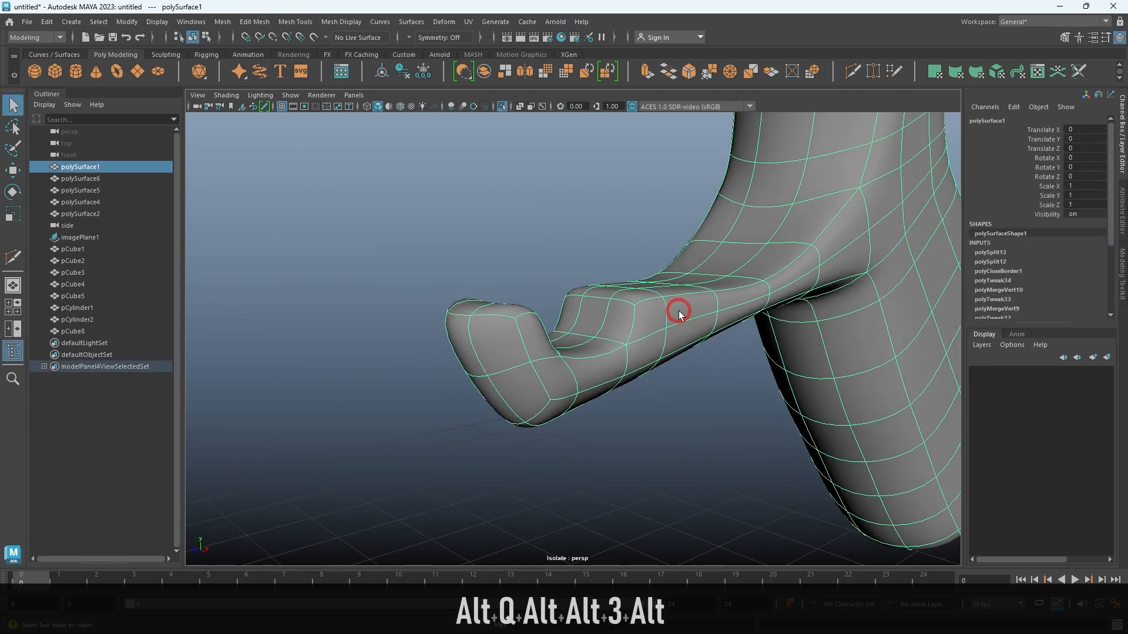
right_click_drag(849, 348, 693, 309, "alt")
left_click_drag(693, 309, 570, 276, "alt")
key("1")
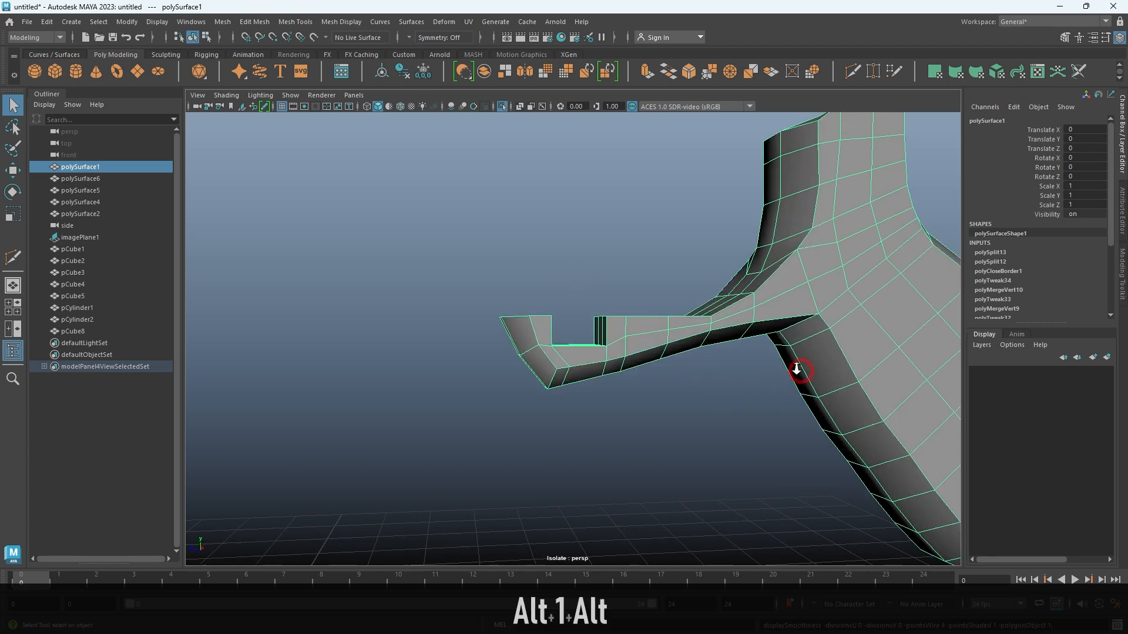
right_click_drag(805, 379, 671, 313, "alt")
left_click(668, 406)
right_click_drag(668, 407, 629, 335, "alt")
left_click_drag(629, 335, 670, 345, "alt")
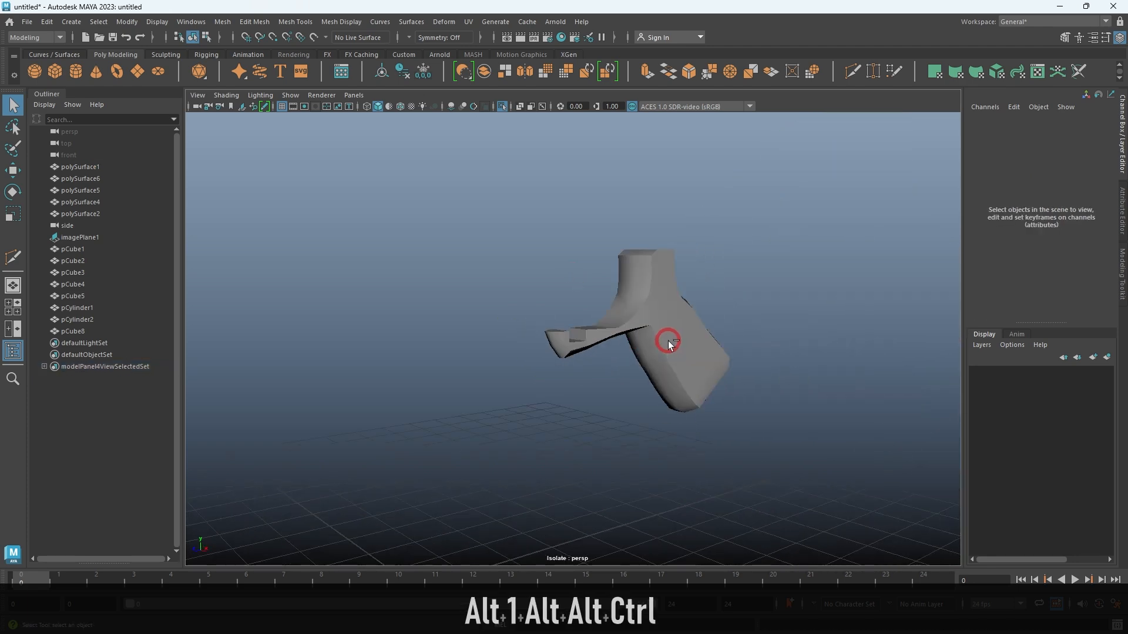
key("ctrl+1")
Compare the frame with the notch and the reference image in the side view, and select the trigger guard frame.
right_click_drag(541, 285, 687, 338, "alt")
left_click_drag(687, 338, 650, 407, "alt")
right_click_drag(446, 323, 499, 341, "alt")
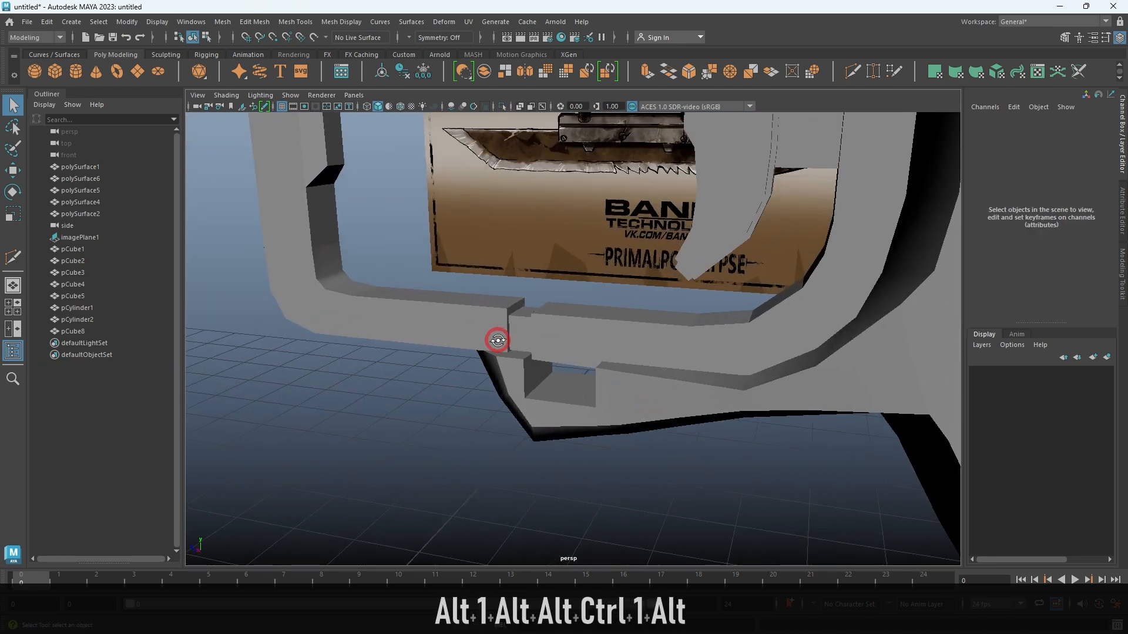
left_click_drag(499, 341, 544, 339, "alt")
right_click_drag(587, 337, 601, 352, "alt")
left_click_drag(601, 352, 570, 347, "alt")
key("space")
key("space")
middle_click_drag(614, 320, 674, 484, "alt")
right_click_drag(752, 426, 555, 289, "alt")
left_click(555, 289)
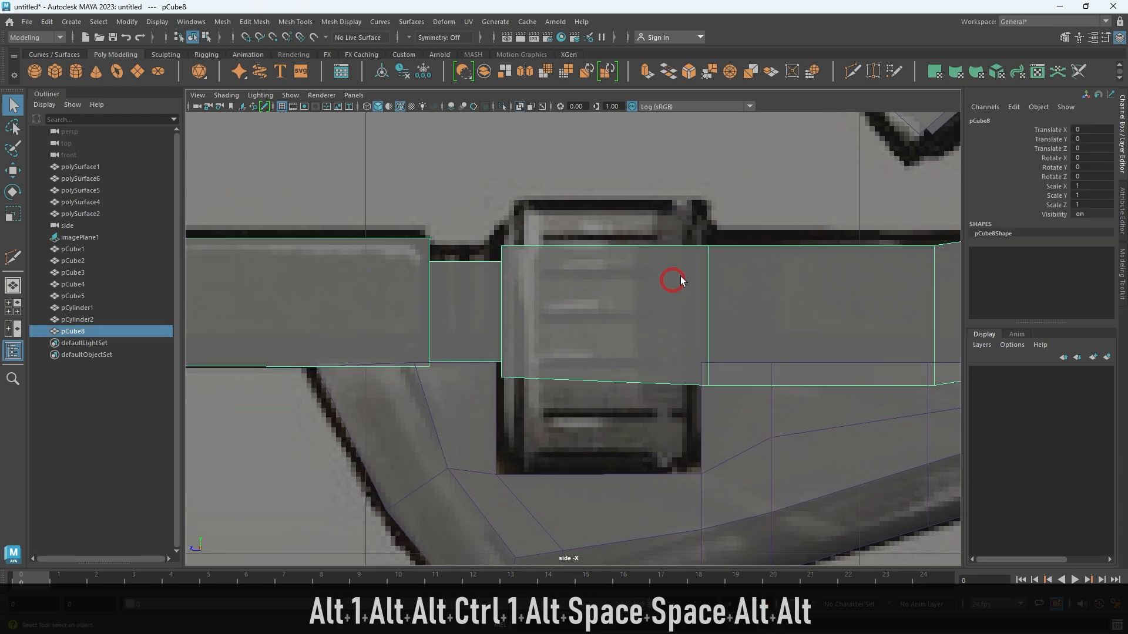
Select the frame's vertices at the rear step of its narrow recess, above the notch.
key("space")
key("space")
left_click_drag(812, 231, 501, 267, "alt")
right_click_drag(526, 317, 493, 313)
left_click_drag(489, 314, 509, 269, "alt")
key("space")
key("space")
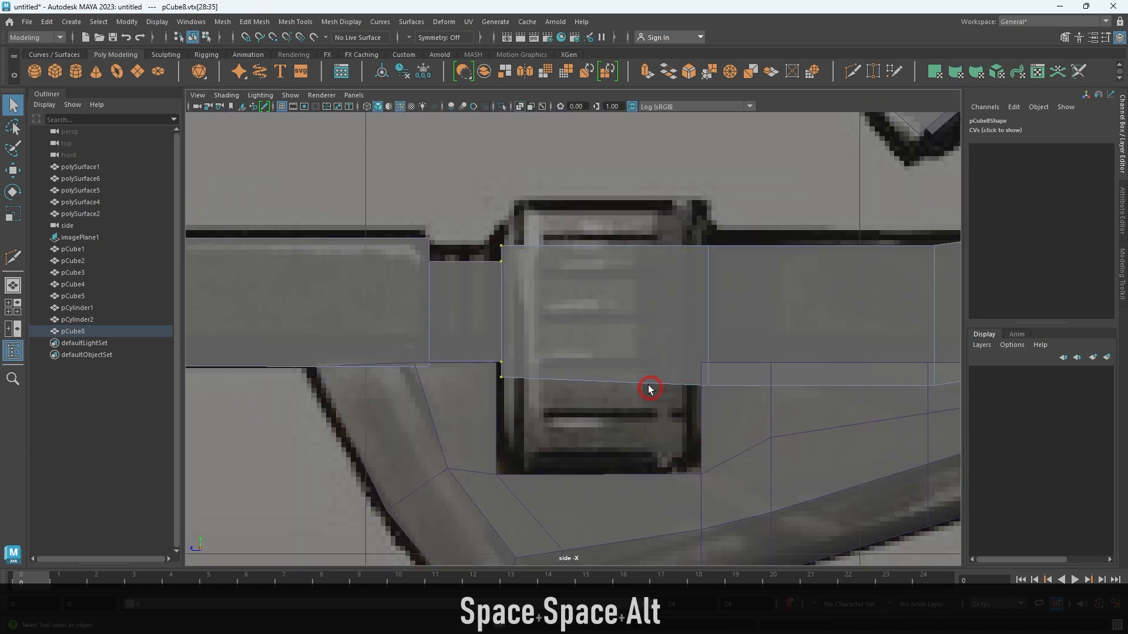
right_click_drag(650, 390, 617, 355, "alt")
key("w")
left_click_drag(454, 307, 674, 310)
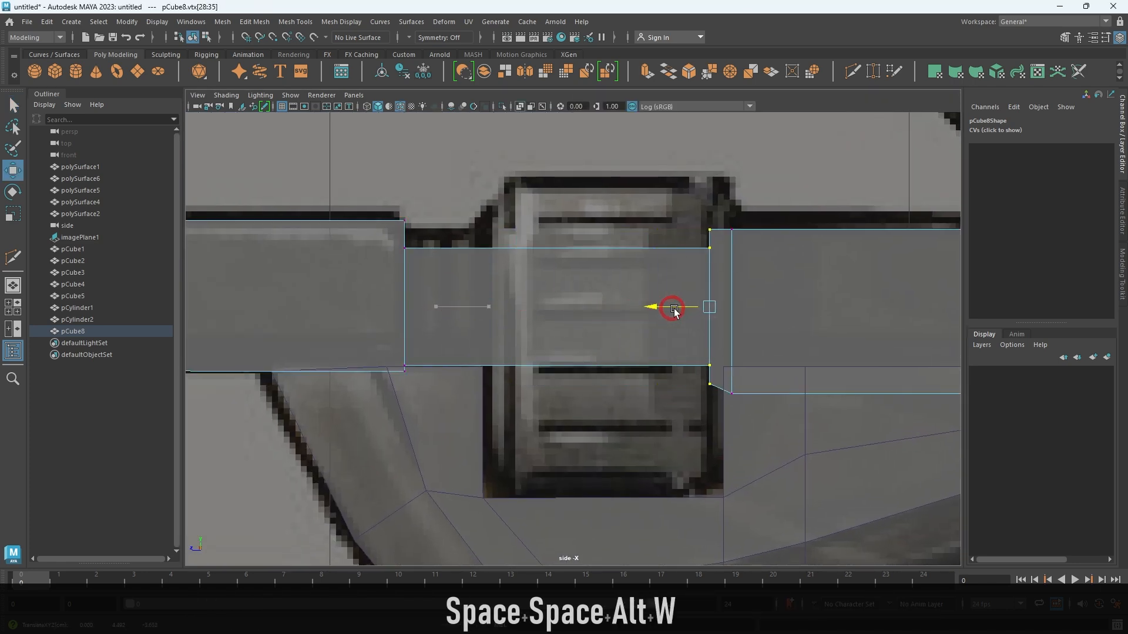
key("ctrl+z")
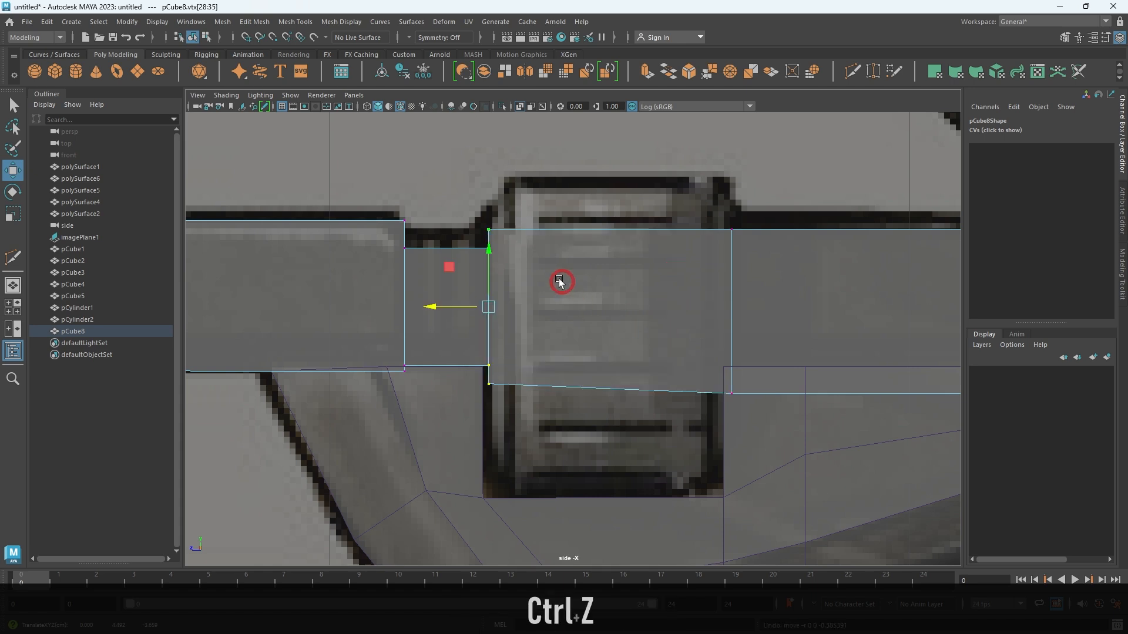
Move the frame's two vertex columns behind the recess rearward, placing the recess step near the notch's rear edge.
left_click_drag(556, 339, 581, 312)
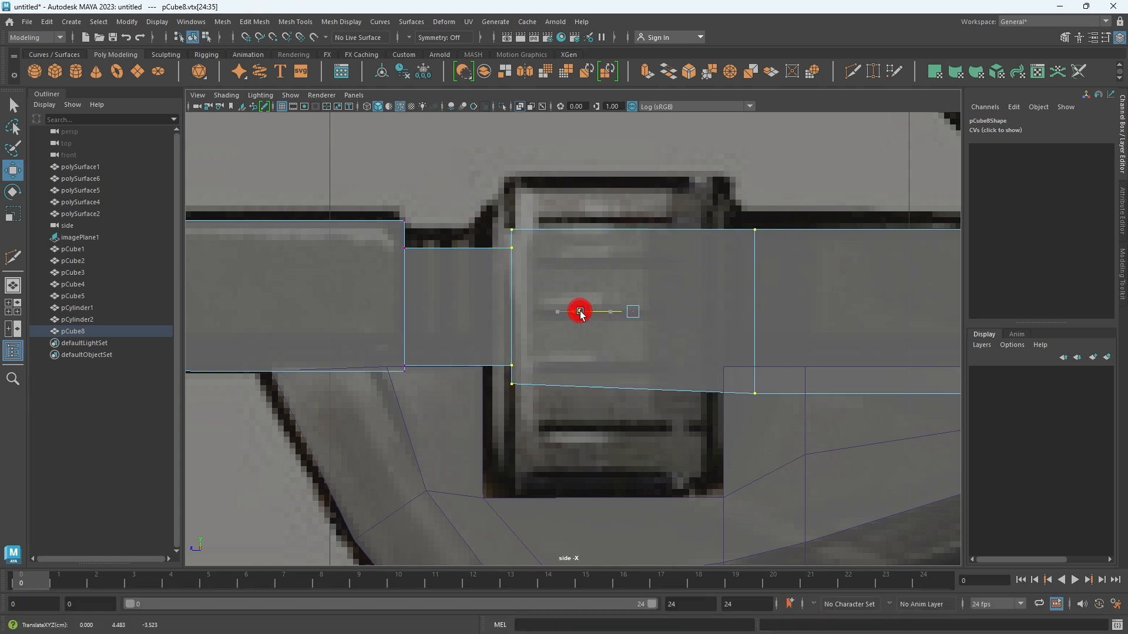
left_click_drag(874, 438, 799, 217, "ctrl")
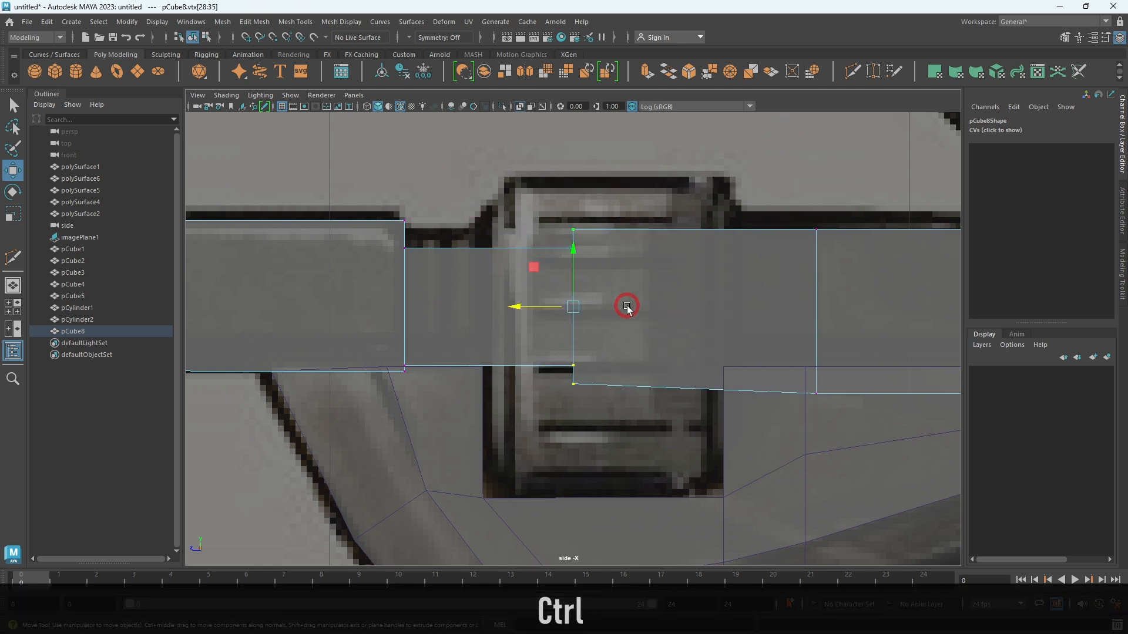
middle_click_drag(533, 308, 675, 318)
Examine the lengthened frame recess above the notch from several angles in the perspective view.
key("space")
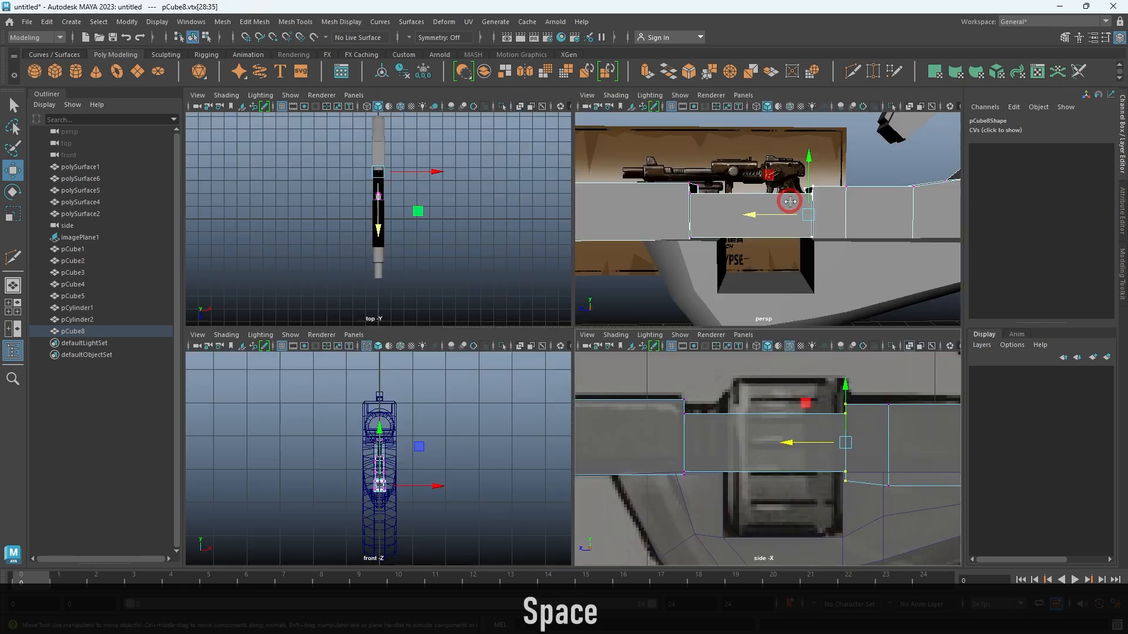
key("space")
left_click_drag(692, 234, 791, 436, "alt")
double_click(887, 372)
left_click_drag(725, 354, 688, 368, "alt")
left_click(618, 365)
left_click_drag(617, 366, 584, 345, "alt")
left_click(722, 479)
left_click_drag(722, 478, 672, 406, "alt")
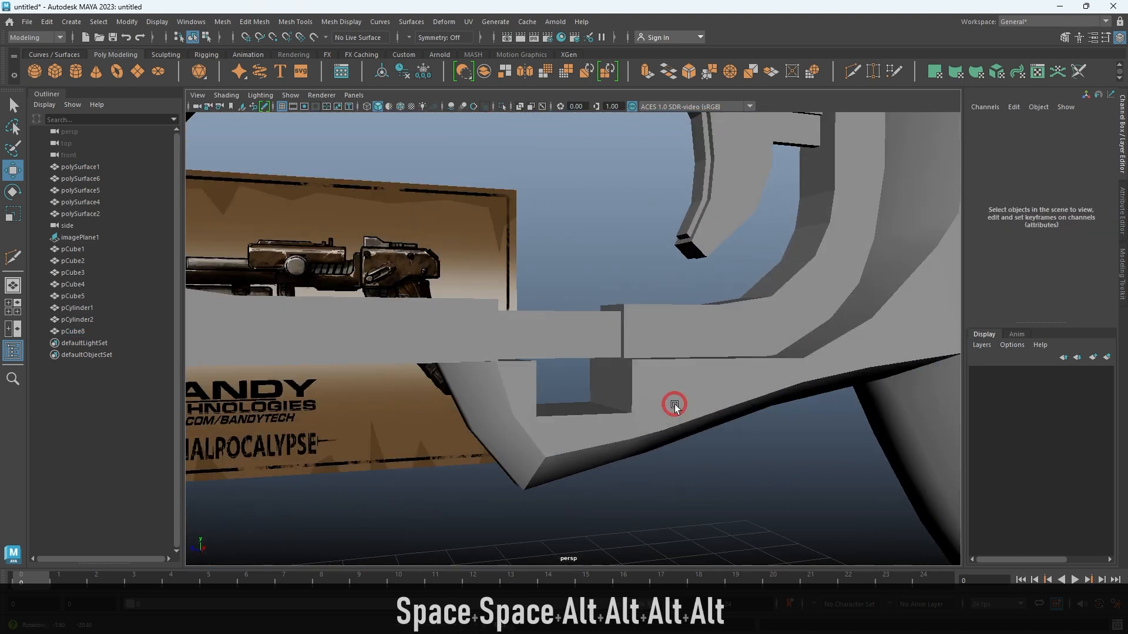
Create a polygon cylinder and move it over the trigger guard, to Translate Y 5.45 and Translate Z -3.421.
right_click_drag(651, 254, 581, 258, "shift")
left_click_drag(581, 257, 447, 407, "alt")
left_click_drag(397, 528, 395, 246)
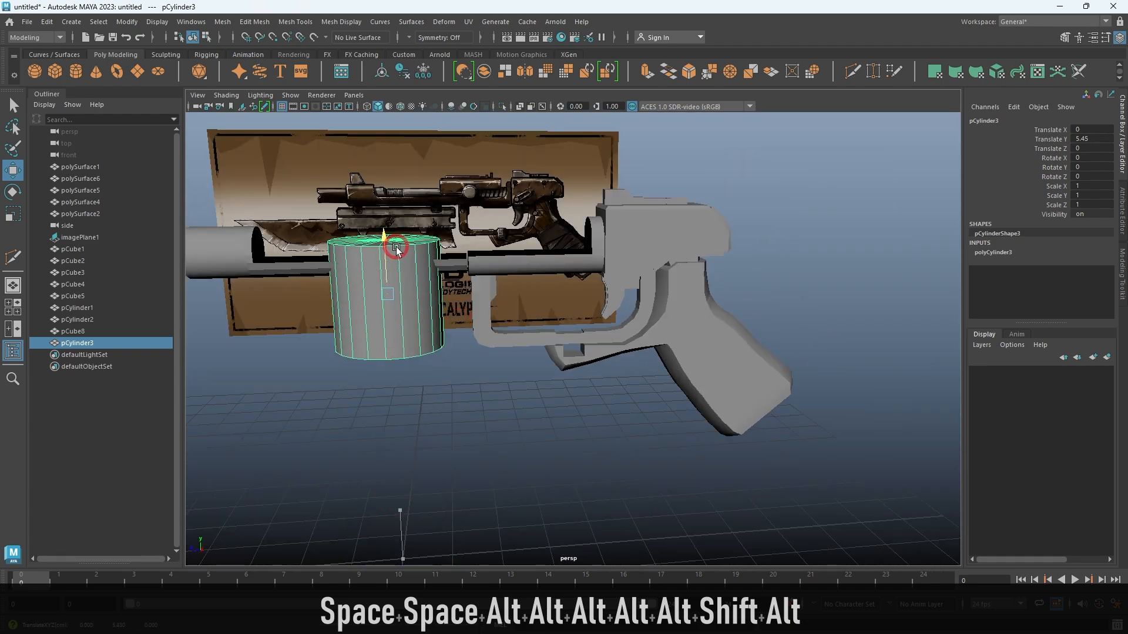
key("space")
key("space")
right_click_drag(581, 423, 518, 362, "alt")
middle_click_drag(517, 362, 594, 381, "alt")
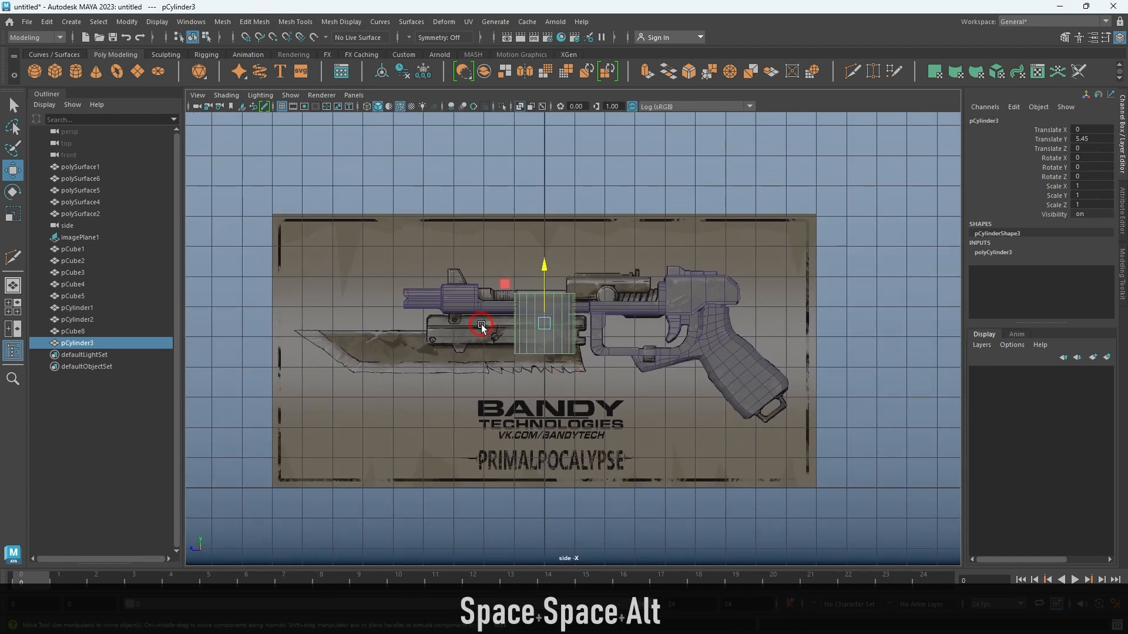
left_click_drag(485, 326, 589, 326)
Scale the cylinder uniformly to 0.161 and lower it to Translate Y 4.554, onto the ring in the reference.
middle_click_drag(557, 301, 360, 317, "alt")
right_click_drag(376, 320, 459, 394, "alt")
middle_click_drag(459, 394, 547, 391, "alt")
right_click_drag(545, 387, 592, 453, "alt")
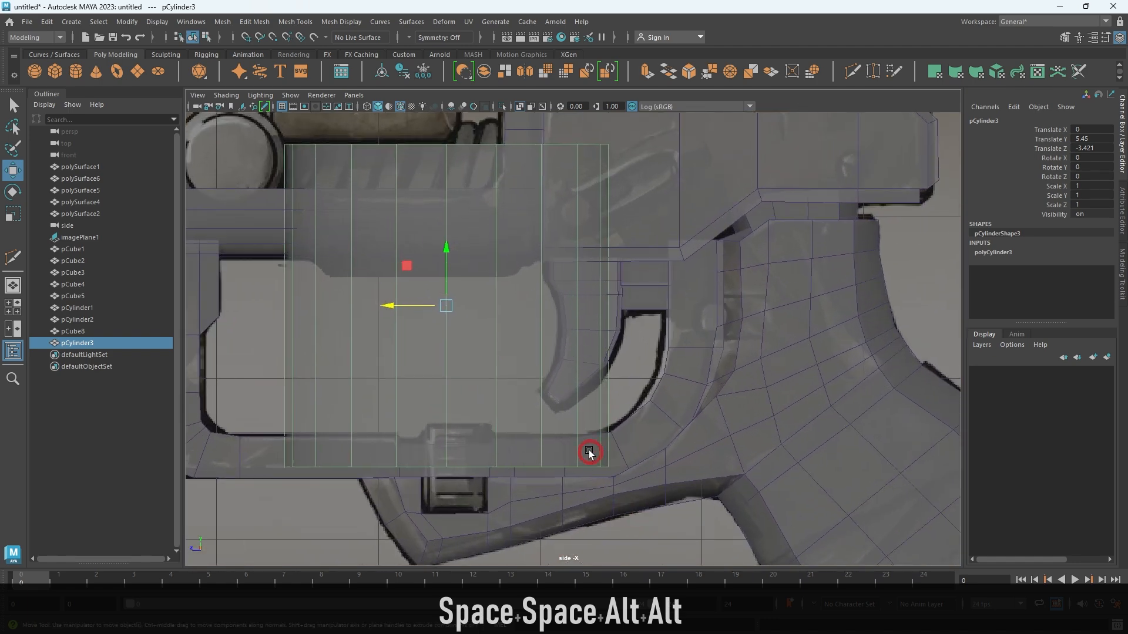
key("r")
left_click_drag(452, 312, 216, 246)
key("w")
right_click_drag(451, 321, 504, 339, "alt")
left_click_drag(432, 243, 449, 411)
middle_click_drag(519, 354, 599, 286, "alt")
right_click_drag(599, 286, 623, 395, "alt")
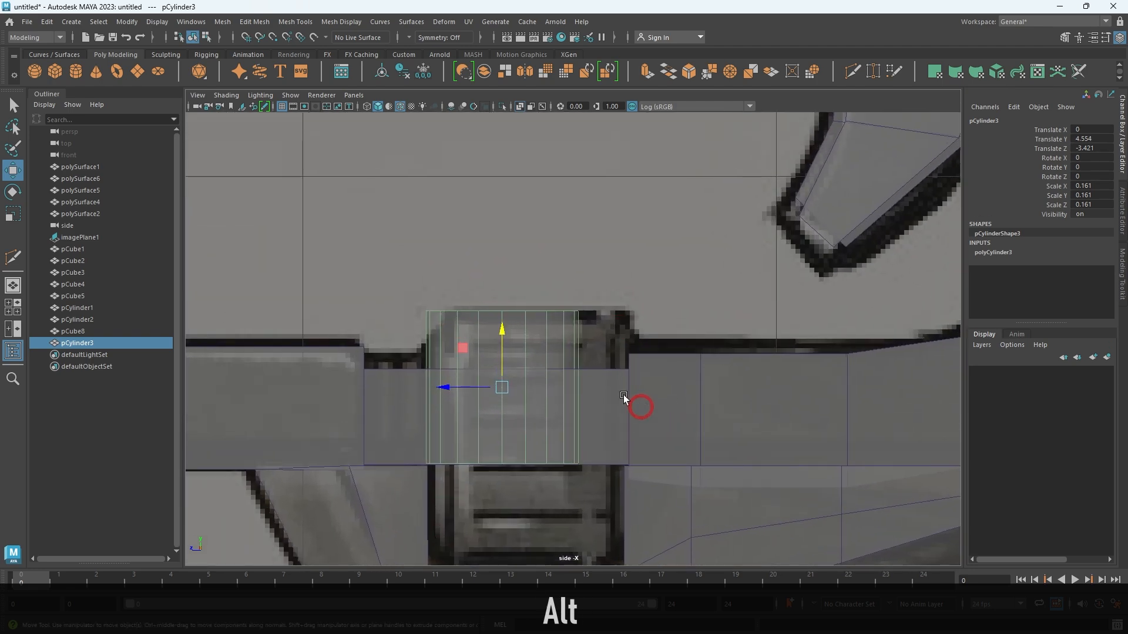
Rotate the cylinder to 90 degrees on X so its axis runs along the gun's length.
key("alt+e")
left_click_drag(532, 347, 566, 419)
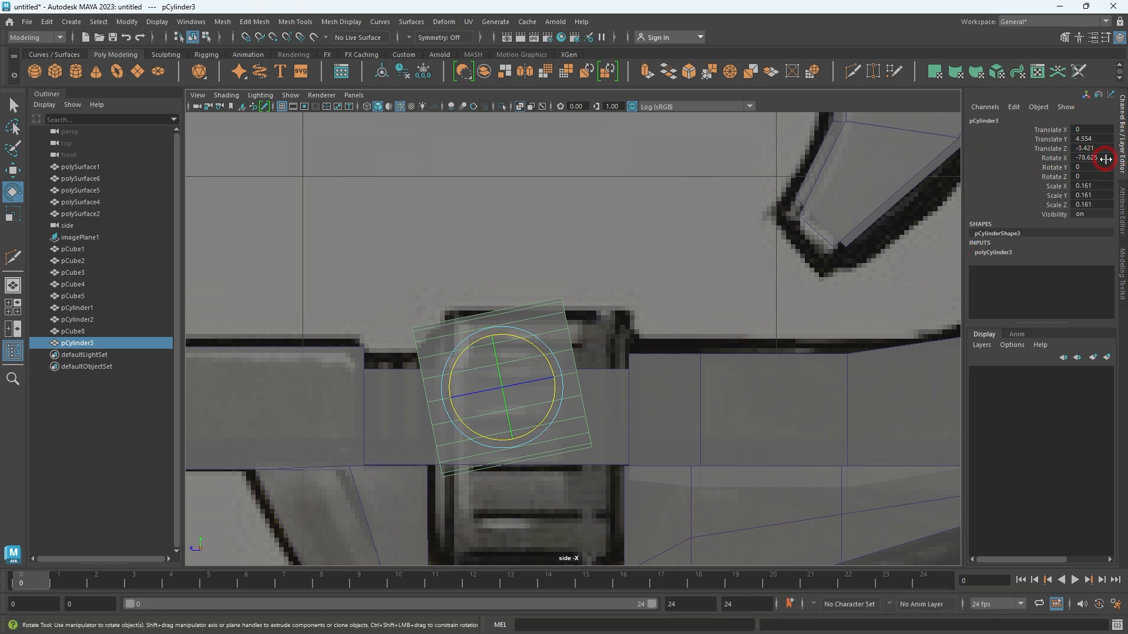
type("90")
key("Return")
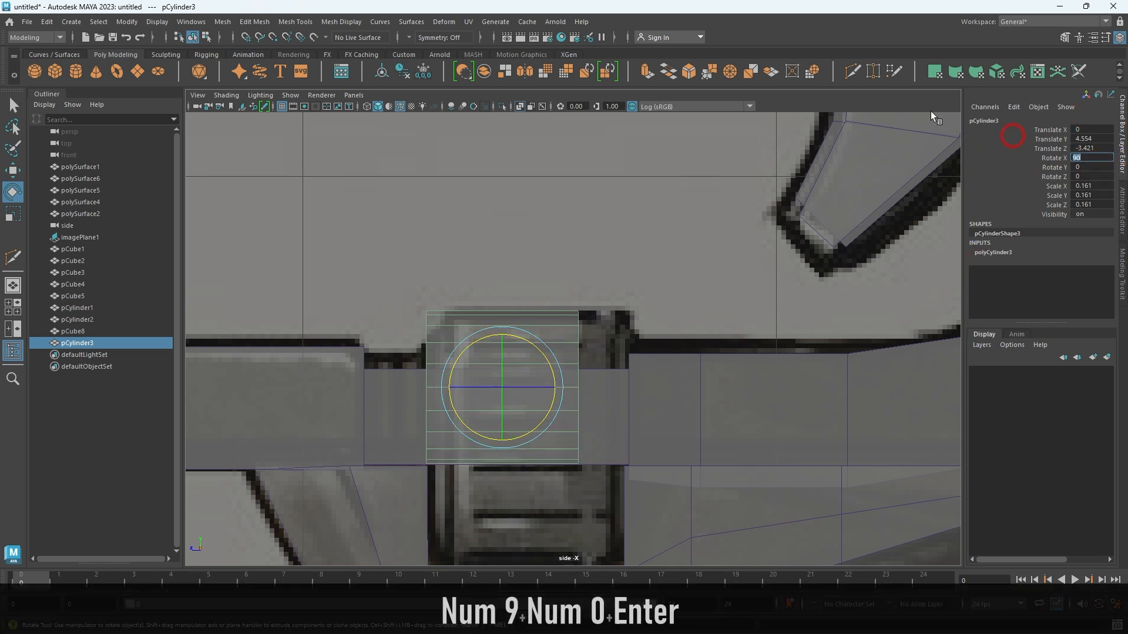
Scale the cylinder uniformly to 0.276 and lower it to Translate Y 4.449, matching the reference ring's height.
key("alt+d")
right_click_drag(492, 362, 541, 403, "alt")
middle_click_drag(541, 403, 606, 316, "alt")
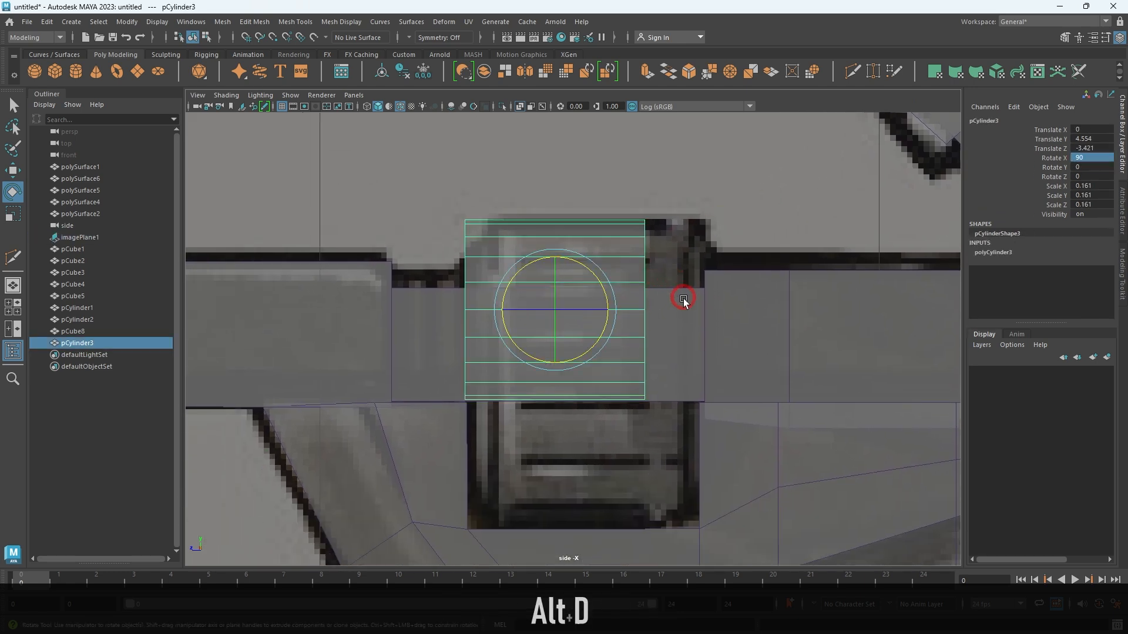
left_click_drag(558, 319, 660, 407)
key("w")
left_click_drag(558, 287, 559, 310)
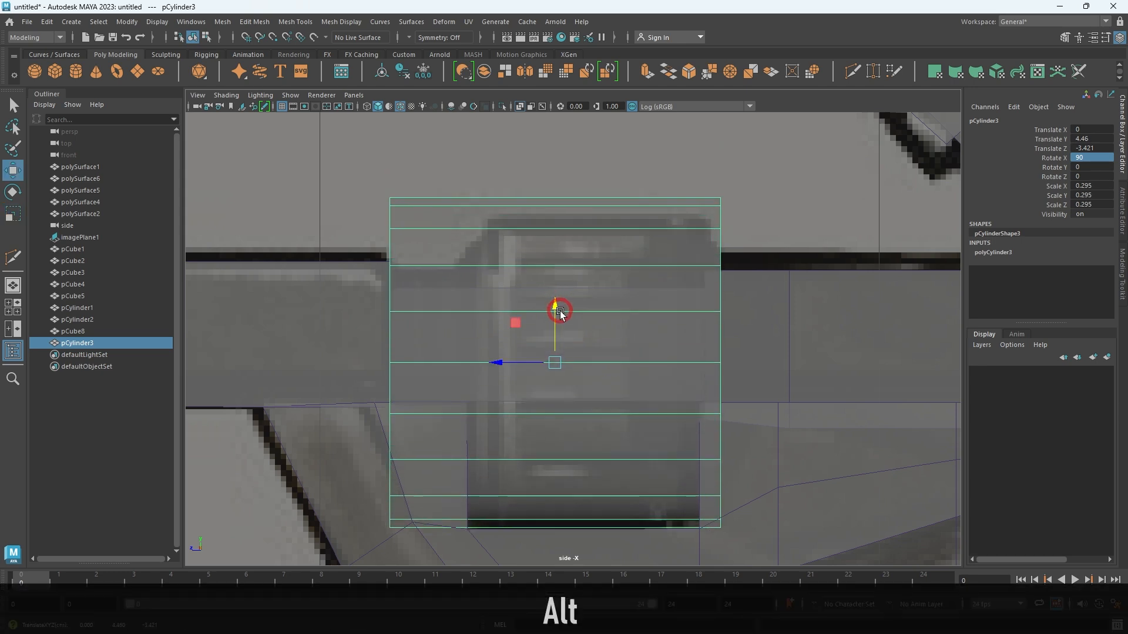
middle_click_drag(559, 309, 585, 277, "alt")
right_click_drag(585, 277, 600, 311, "alt")
left_click_drag(580, 340, 558, 332)
key("e")
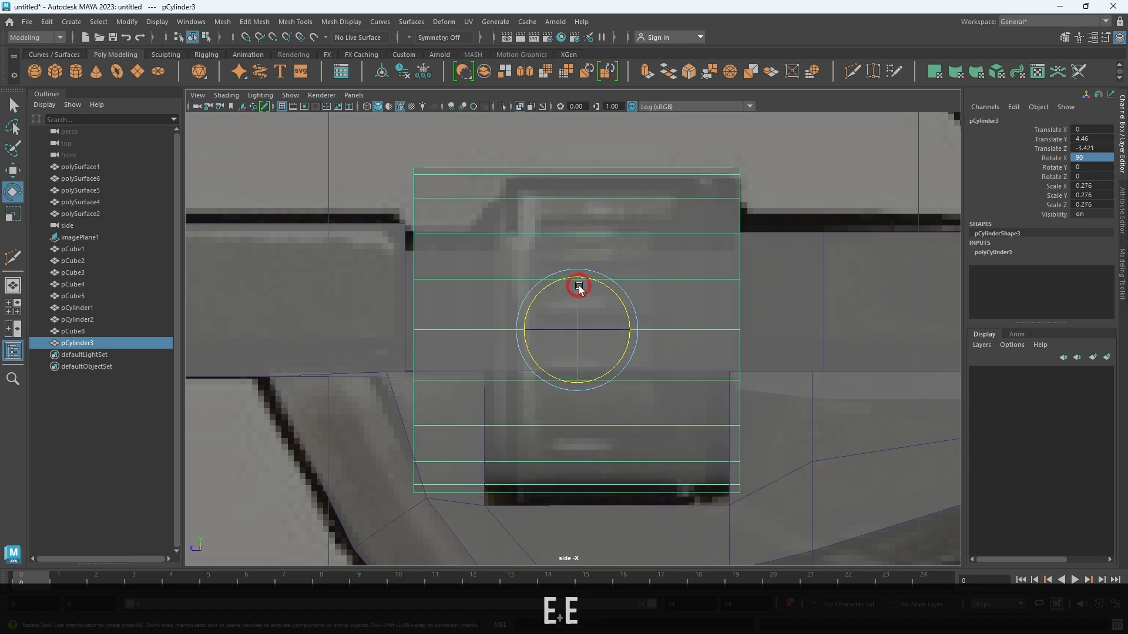
left_click_drag(580, 294, 577, 286)
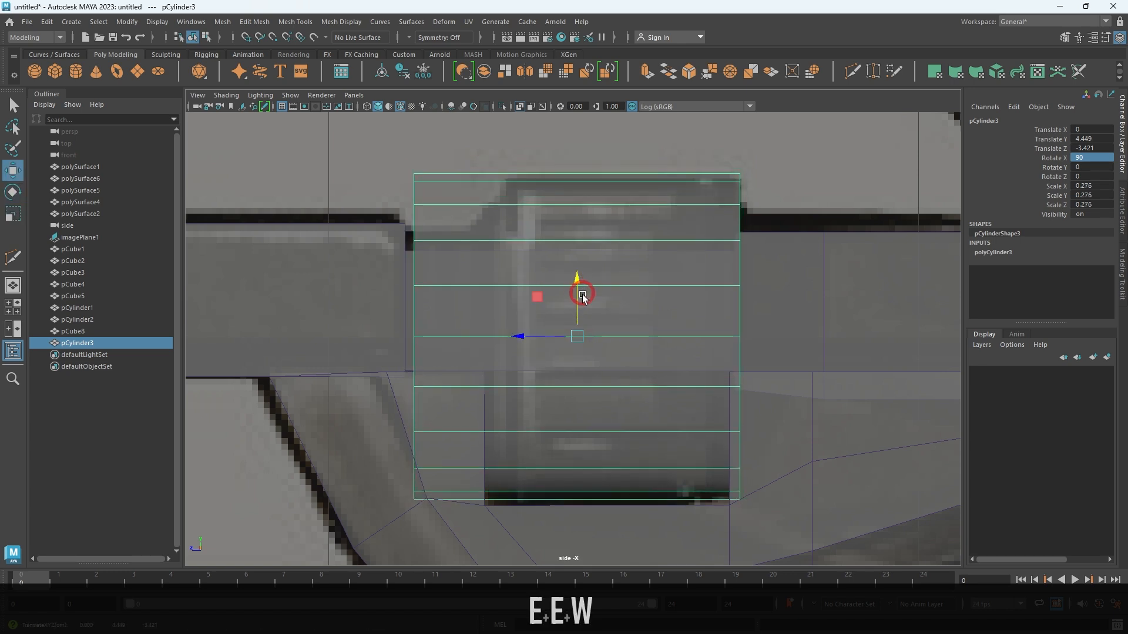
Shorten the cylinder to Scale Y 0.16 and move it to Translate Z -3.487, centring it on the reference ring.
key("r")
left_click_drag(510, 340, 566, 333)
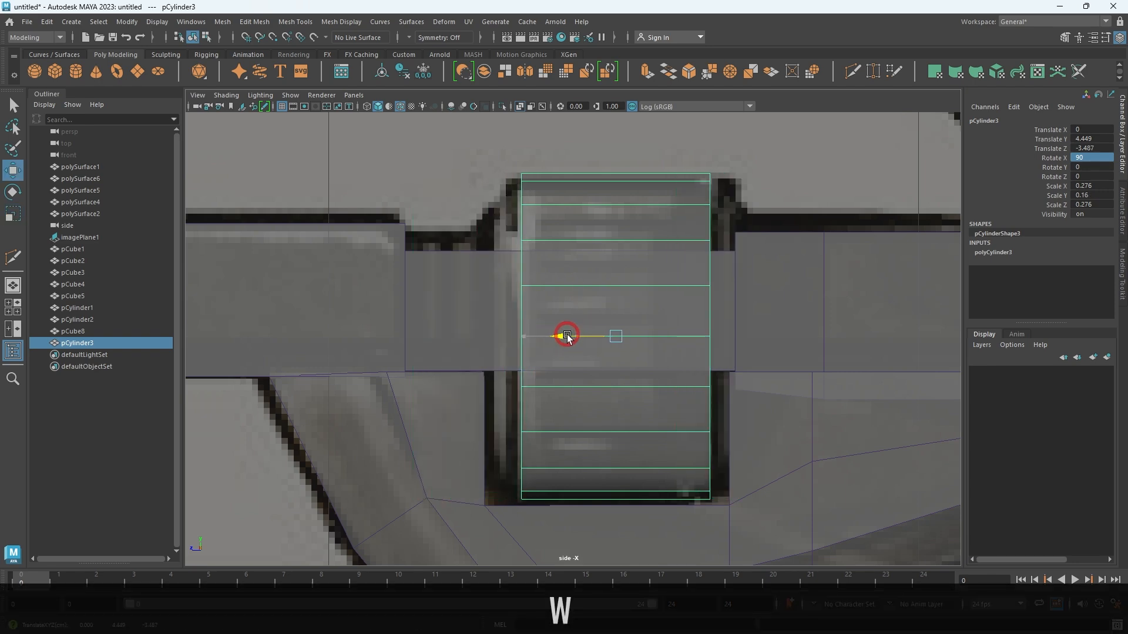
middle_click_drag(567, 332, 567, 307, "alt")
Isolate the cylinder in the perspective view and frame it from the side.
key("alt+space")
key("space")
left_click_drag(715, 219, 756, 229, "alt")
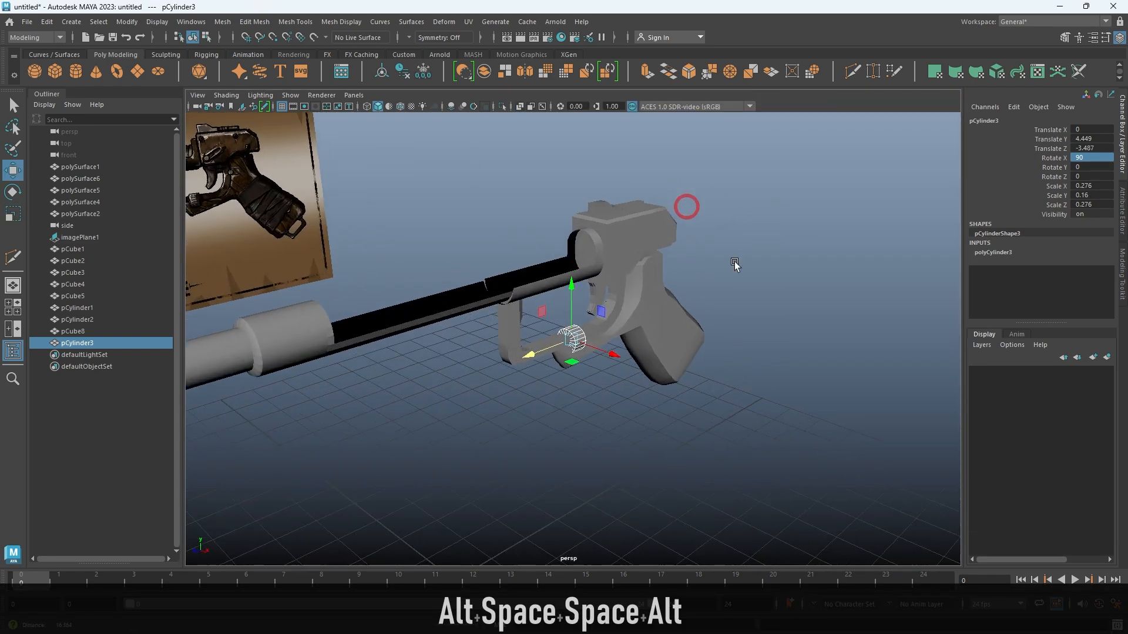
right_click_drag(692, 212, 755, 295, "alt")
key("ctrl+1")
right_click_drag(532, 358, 691, 369, "alt")
middle_click_drag(691, 369, 625, 425, "alt")
right_click_drag(743, 379, 788, 365, "alt")
left_click_drag(789, 366, 720, 357, "alt")
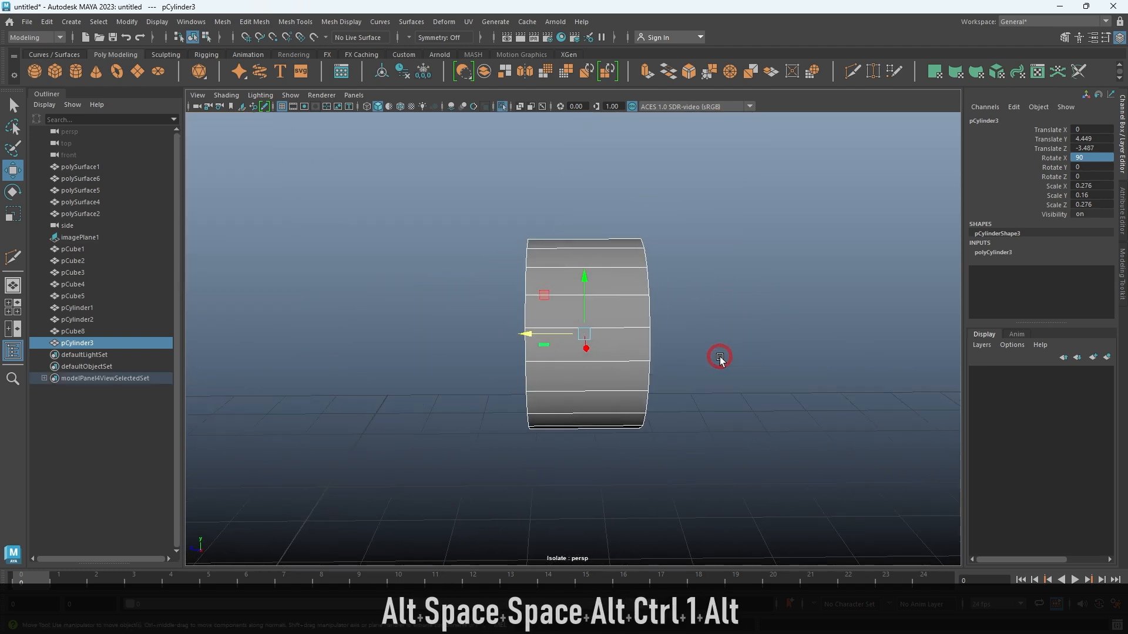
Delete the cap faces at both ends of the cylinder, keeping its side faces, and return to object selection.
right_click_drag(759, 231, 759, 261)
left_click_drag(391, 184, 713, 462)
left_click(586, 480, "ctrl")
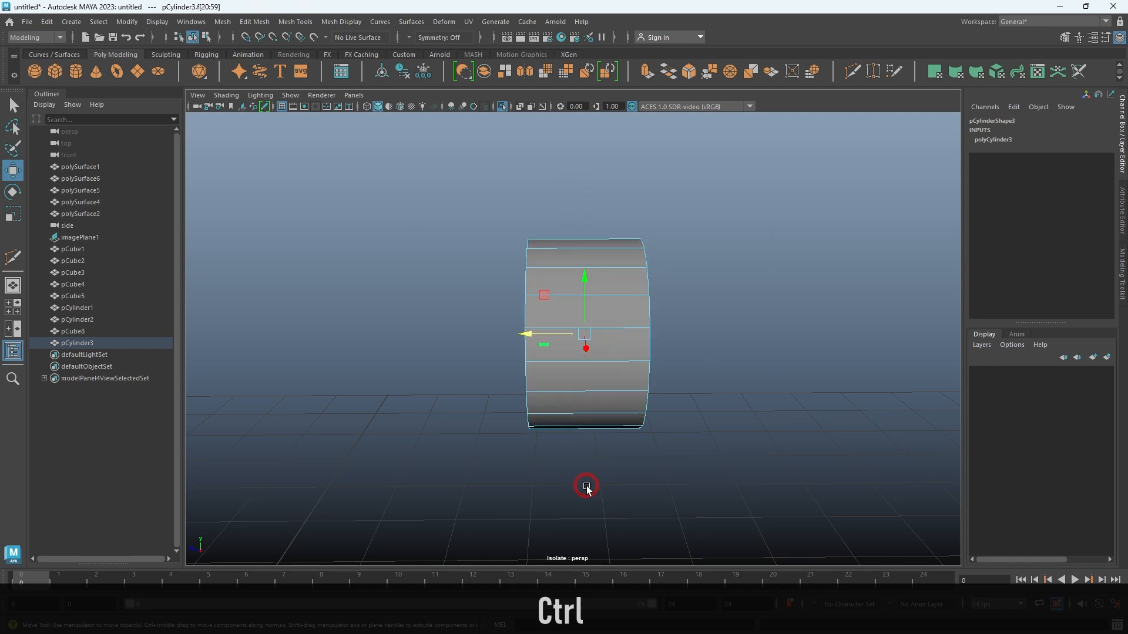
key("ctrl+Delete")
right_click_drag(659, 312, 669, 246)
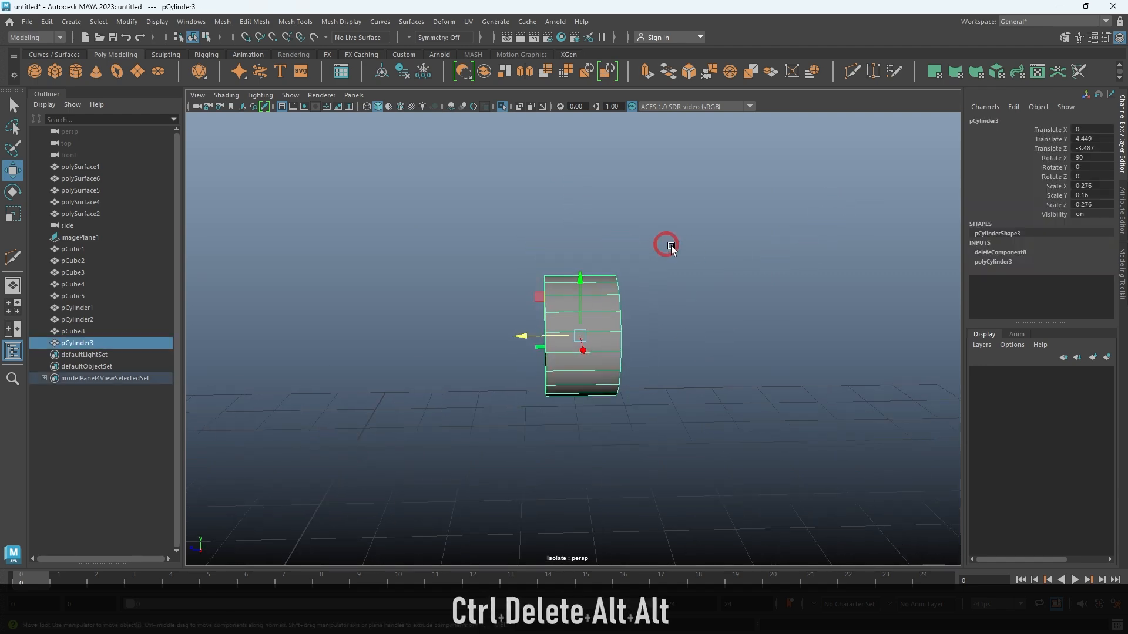
Show the whole model again and extrude all cylinder faces to Local Translate Z -0.076, giving the ring wall thickness.
left_click_drag(669, 246, 726, 251, "alt")
key("ctrl+1")
right_click_drag(695, 375, 730, 398, "alt")
mouse_move(730, 398)
left_mouse_down("alt")
mouse_move(679, 387)
mouse_move(752, 394)
left_mouse_up("alt")
left_click_drag(614, 301, 647, 352, "alt")
key("ctrl+e")
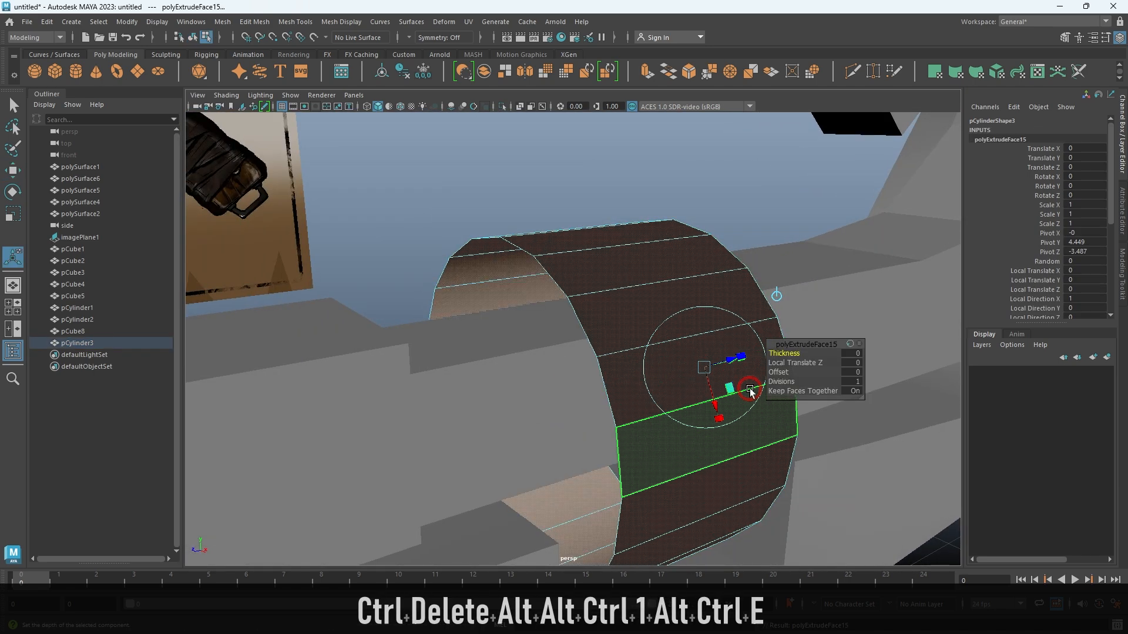
mouse_move(734, 359)
left_mouse_down()
mouse_move(698, 391)
mouse_move(730, 351)
left_mouse_up()
key("ctrl+z")
left_click_drag(705, 368, 650, 327)
left_click(637, 176)
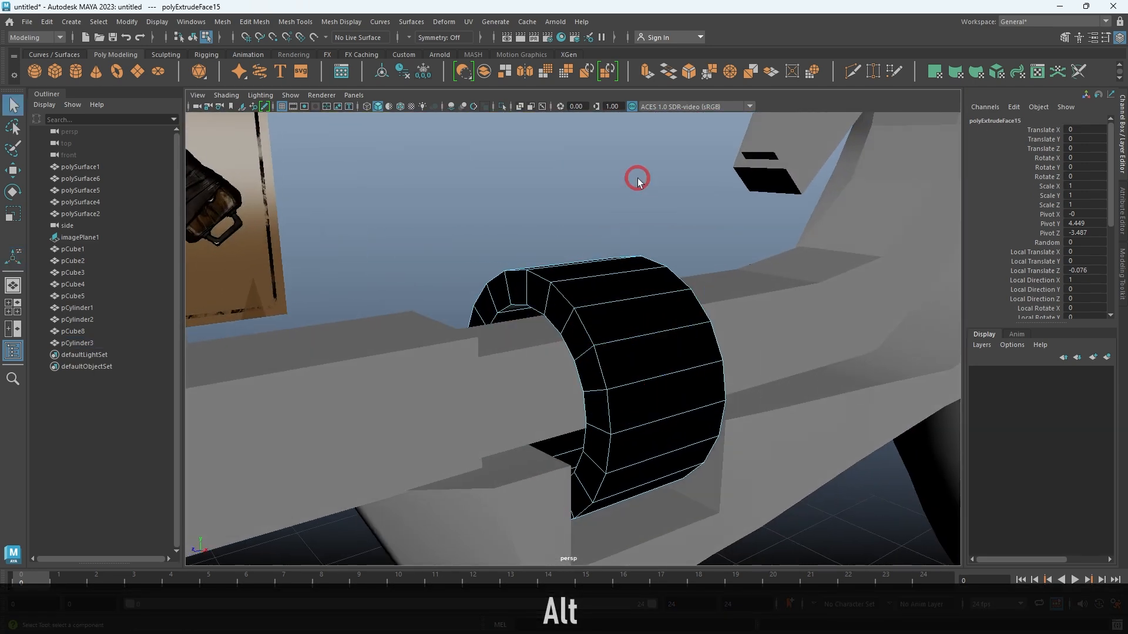
left_click(731, 156)
Return to object selection, reverse the normals of the thickened cylinder ring and deselect it.
right_click_drag(585, 309, 652, 235)
left_click(655, 224)
left_click(622, 369)
left_click_drag(676, 344, 722, 349, "alt")
left_click(799, 323)
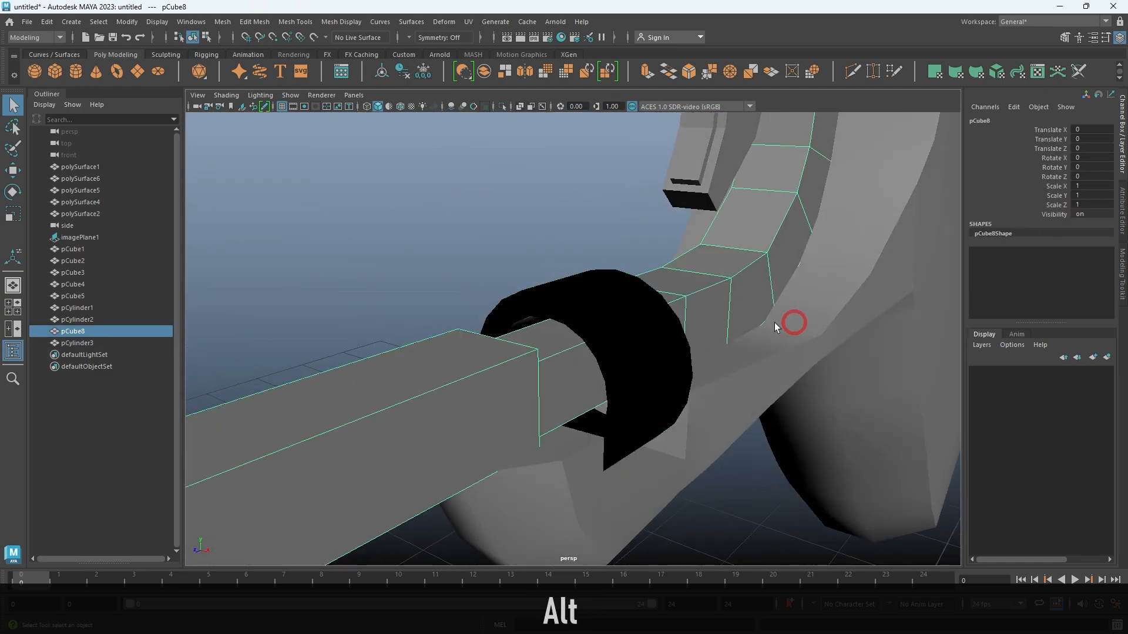
left_click_drag(708, 265, 619, 307, "alt")
left_click(619, 307)
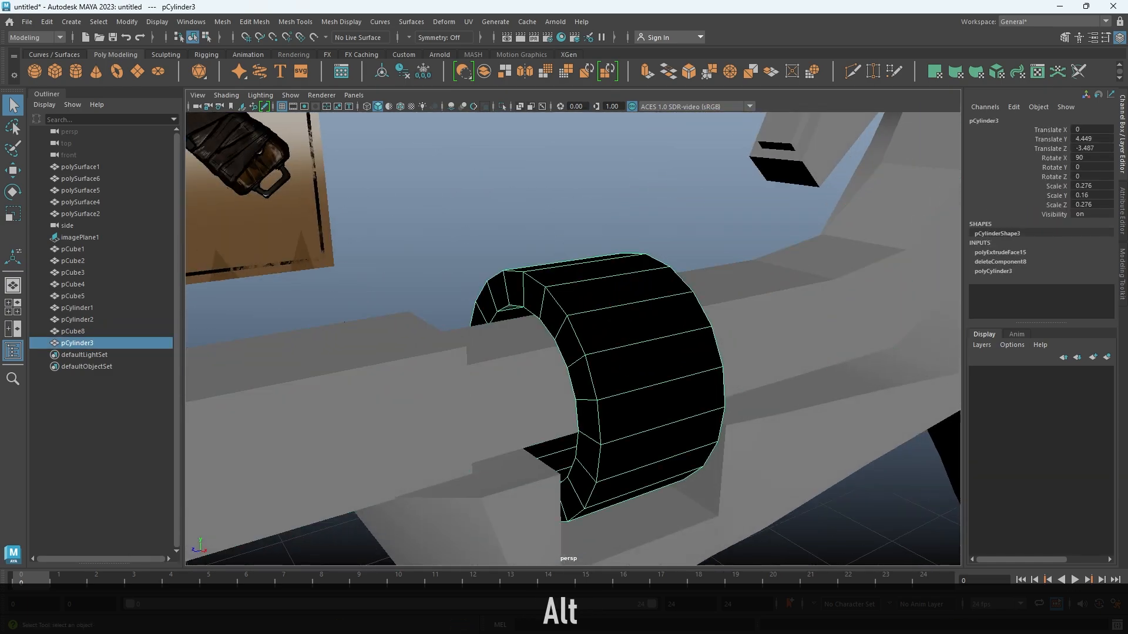
right_click_drag(668, 332, 668, 303, "alt")
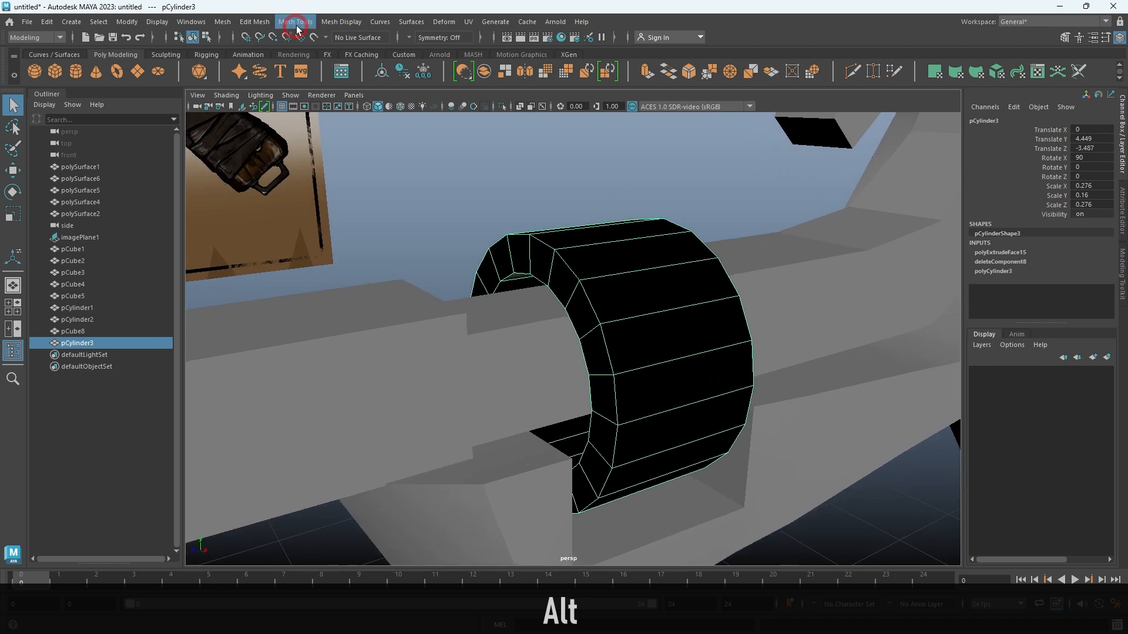
left_click_drag(557, 258, 585, 257, "alt")
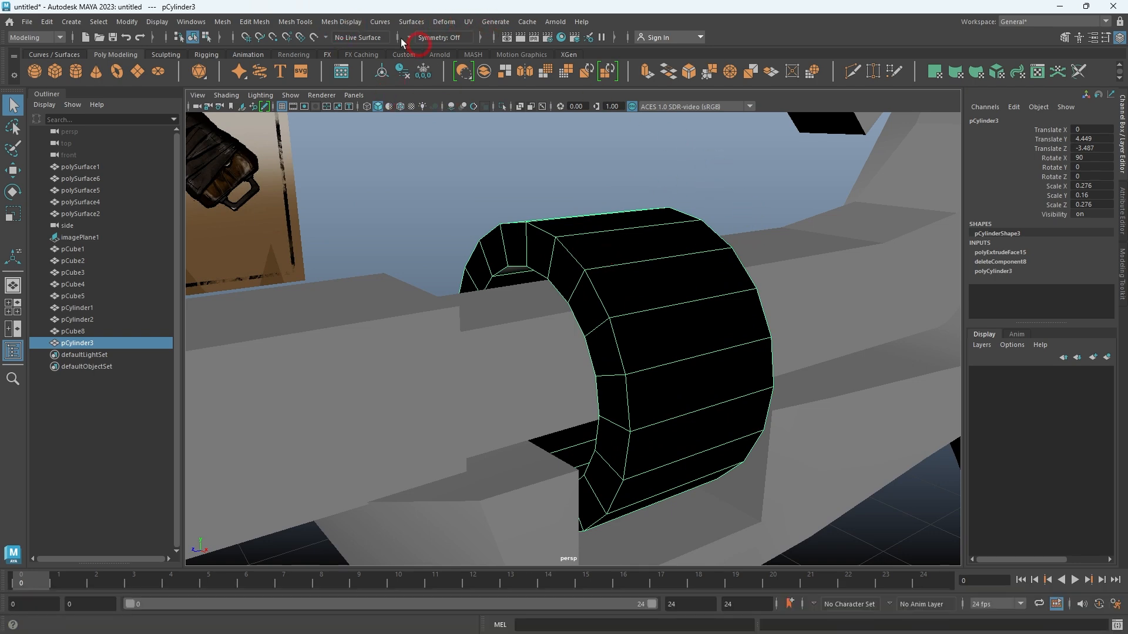
left_click(340, 22)
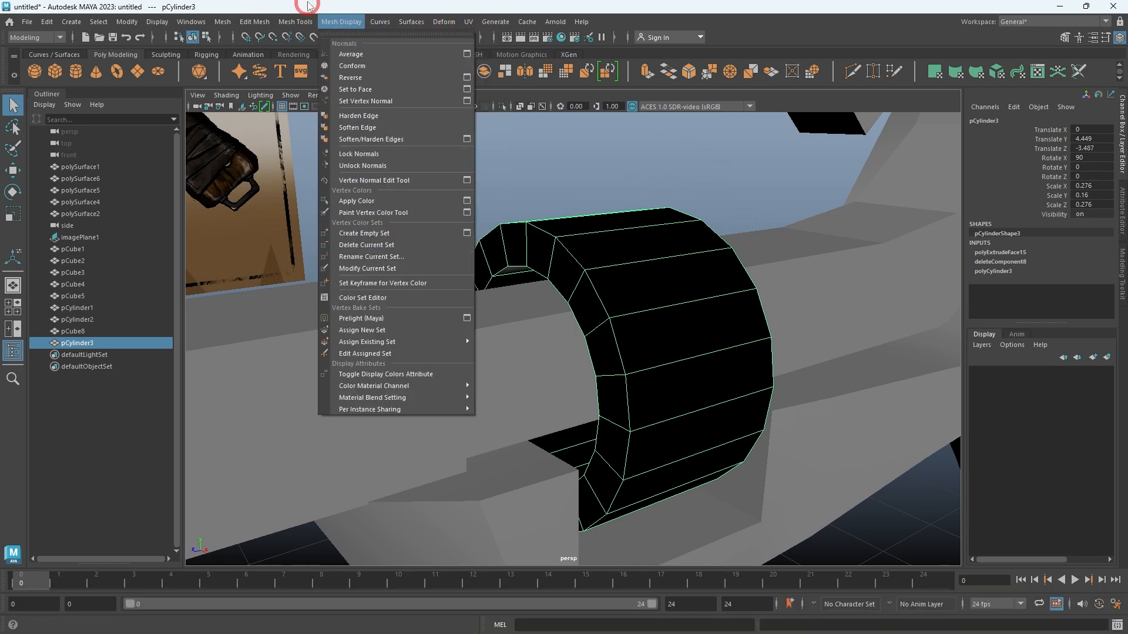
left_click(350, 79)
right_click_drag(693, 272, 582, 239, "alt")
left_click_drag(582, 239, 530, 221, "alt")
right_click_drag(667, 199, 709, 176)
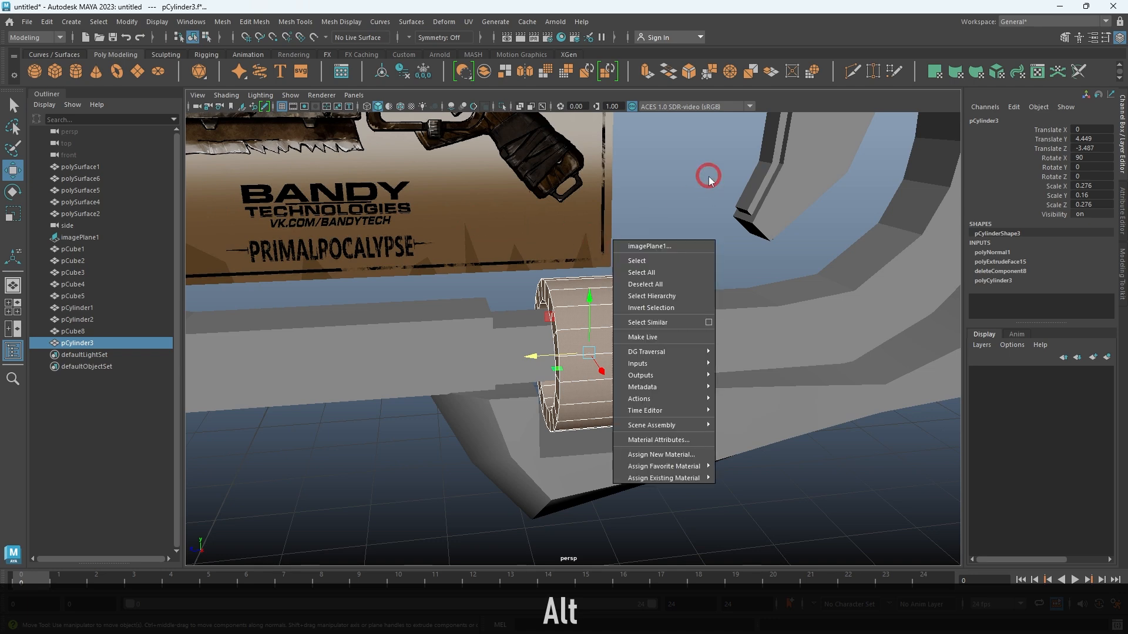
left_click(708, 177)
Examine the ring's shape and its fit around the trigger guard frame from several angles.
right_click_drag(596, 279, 640, 292, "alt")
left_click_drag(550, 271, 593, 288, "alt")
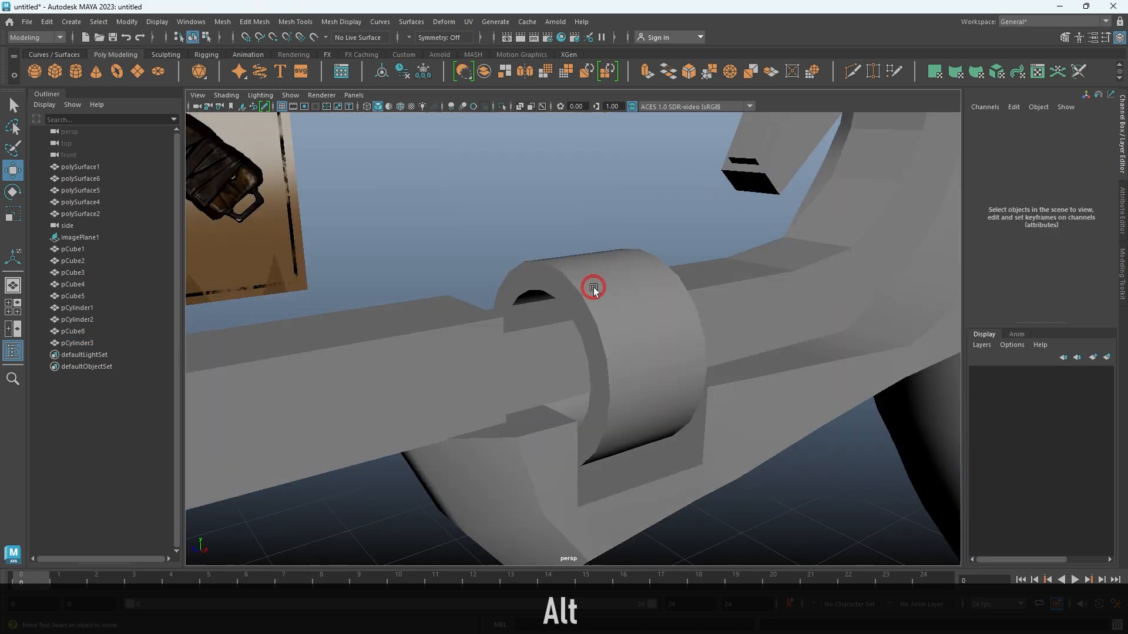
right_click_drag(598, 274, 612, 275, "alt")
left_click_drag(611, 275, 606, 312, "alt")
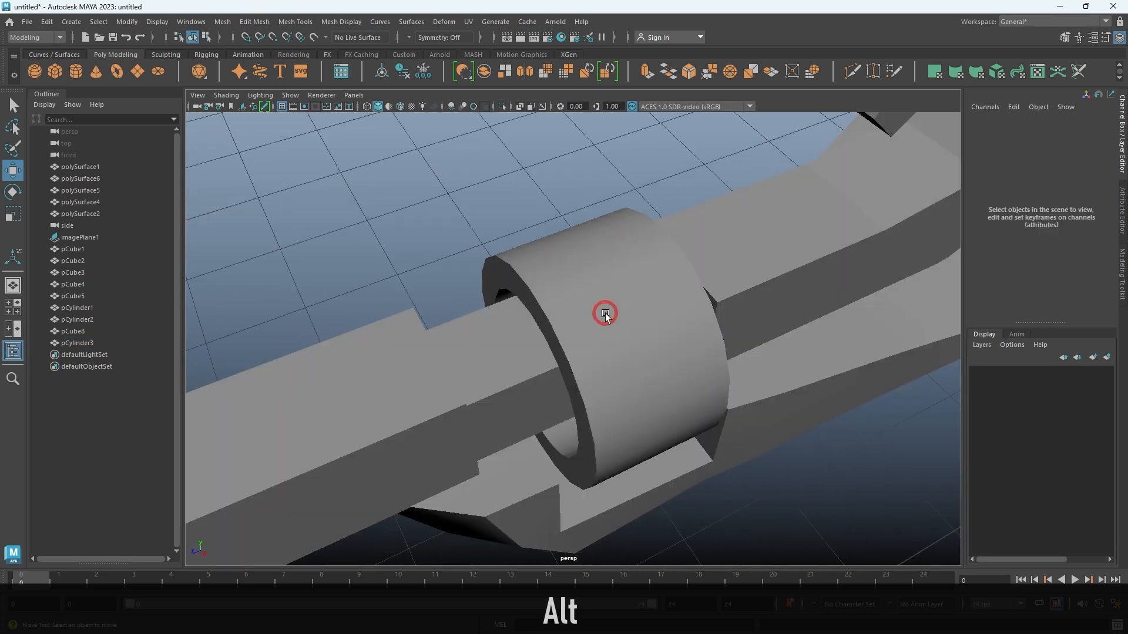
left_click(605, 312)
right_click_drag(667, 265, 612, 247, "alt")
left_click_drag(622, 271, 707, 253, "alt")
left_click(707, 253)
right_click_drag(707, 252, 599, 238, "alt")
left_click_drag(599, 238, 613, 210, "alt")
right_click_drag(612, 211, 647, 229, "alt")
left_click_drag(646, 229, 621, 316, "alt")
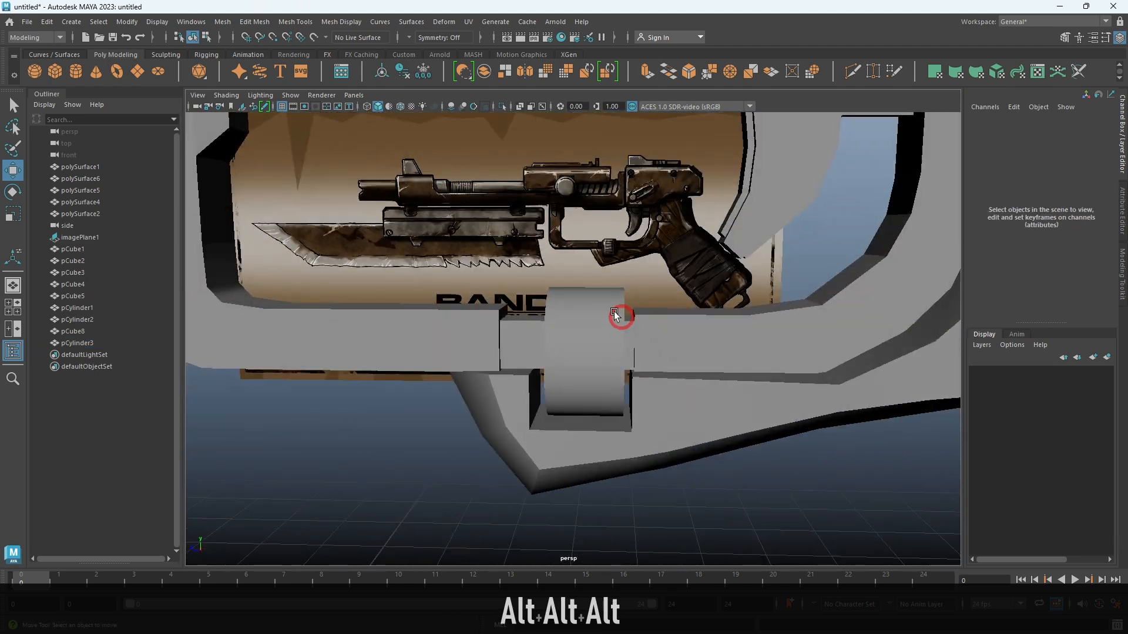
right_click_drag(621, 316, 652, 320, "alt")
left_click_drag(424, 322, 582, 332, "alt")
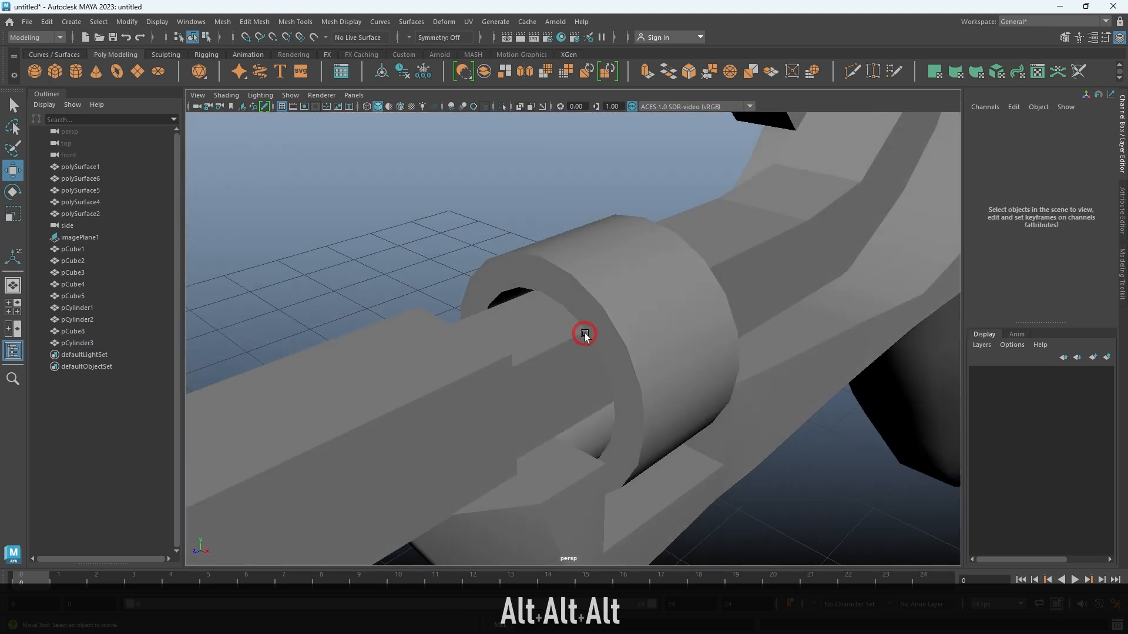
left_click(581, 329)
right_click_drag(581, 329, 604, 317, "alt")
left_click_drag(604, 317, 591, 304, "alt")
right_click_drag(591, 303, 603, 305, "alt")
left_click_drag(603, 305, 604, 314, "alt")
right_click_drag(604, 315, 625, 326, "alt")
left_click_drag(624, 326, 619, 319, "alt")
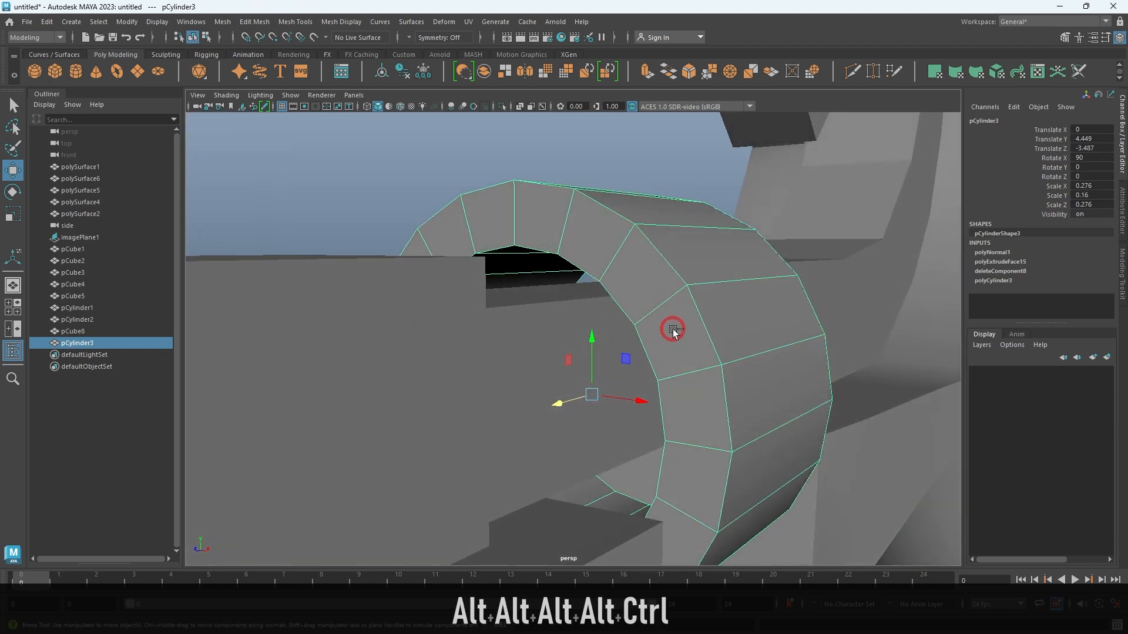
Isolate the ring, select its full loop of inner faces, compare it with the side reference and show the whole model again.
key("ctrl+1")
right_click_drag(528, 433, 528, 436)
left_click(476, 367)
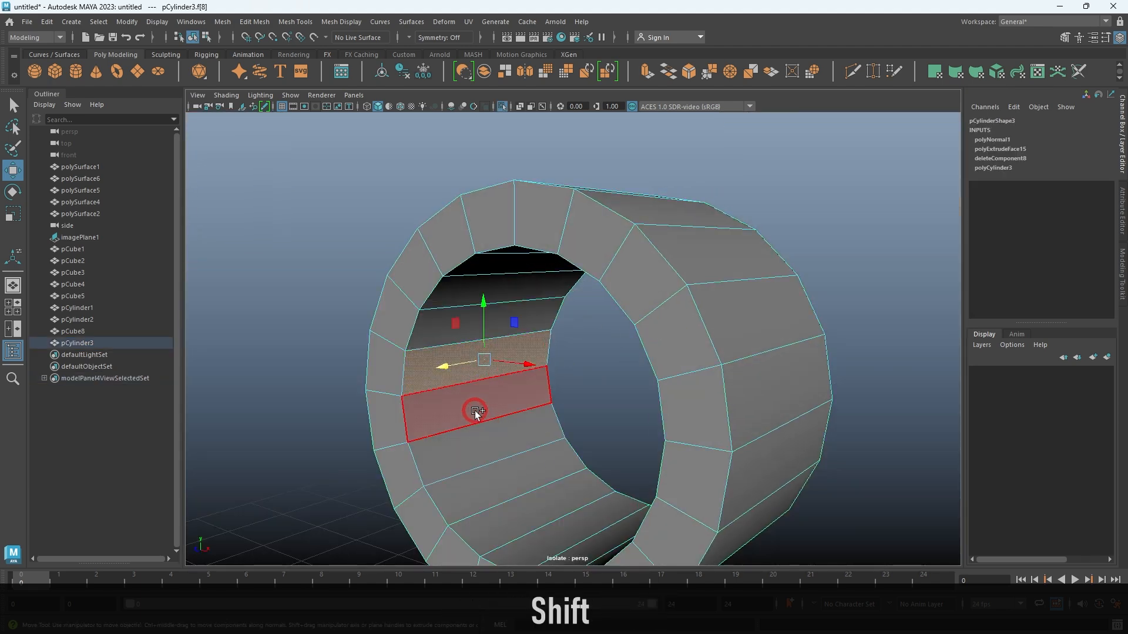
double_click(475, 413, "shift")
key("space")
key("space")
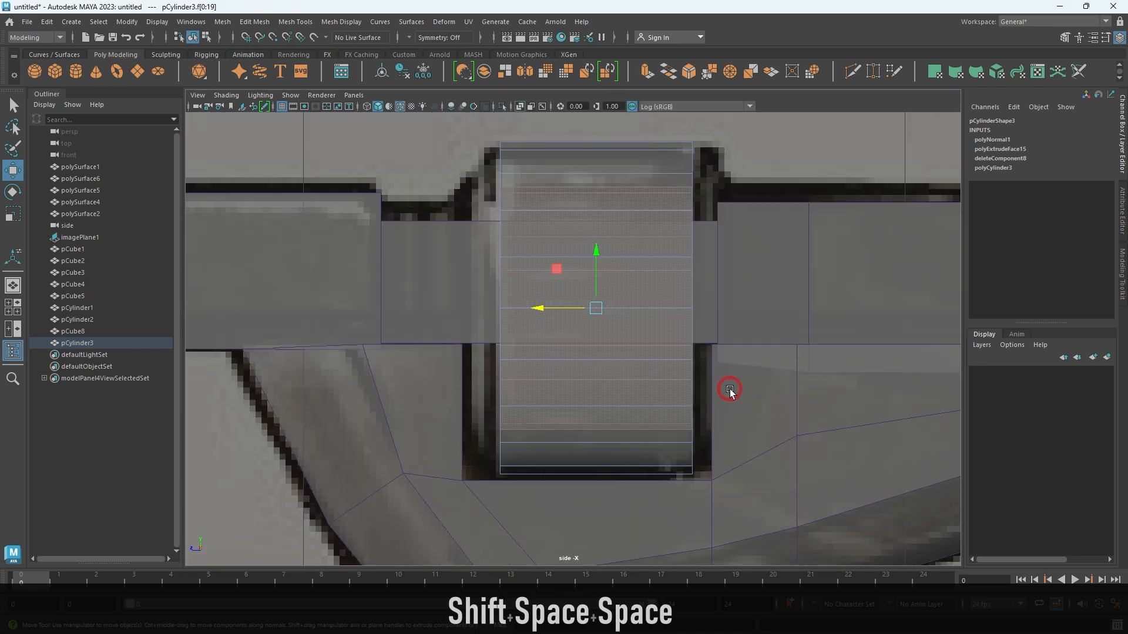
key("space")
key("space")
key("ctrl+1")
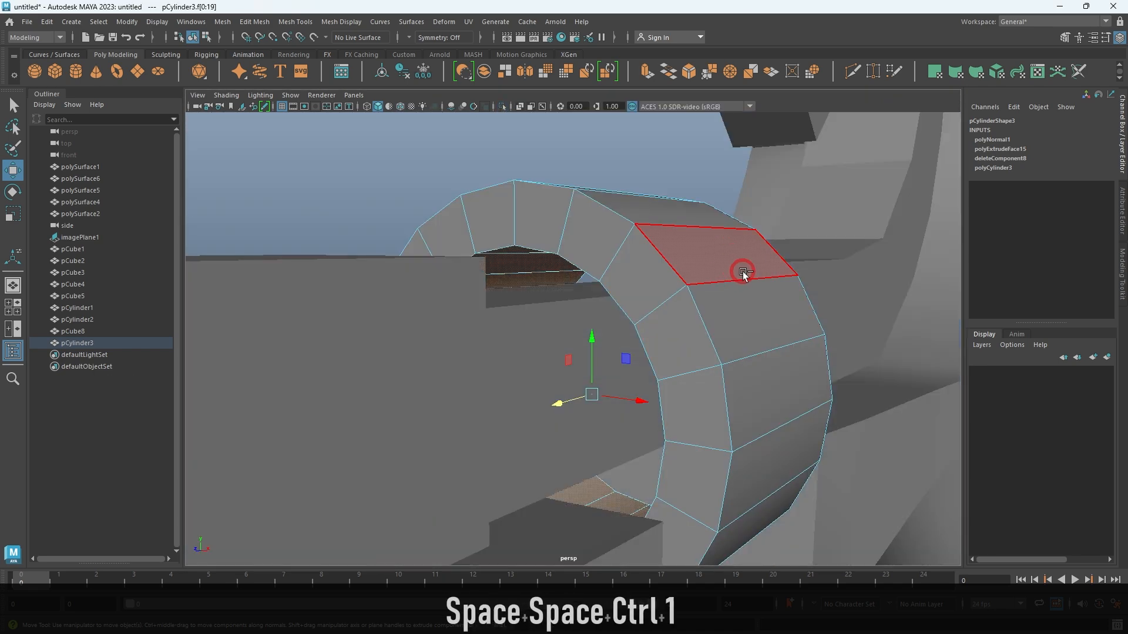
Extrude the selected inner faces, scale them toward the ring's centre to narrow the opening, and return to object selection.
key("r")
left_click_drag(738, 310, 757, 416, "alt")
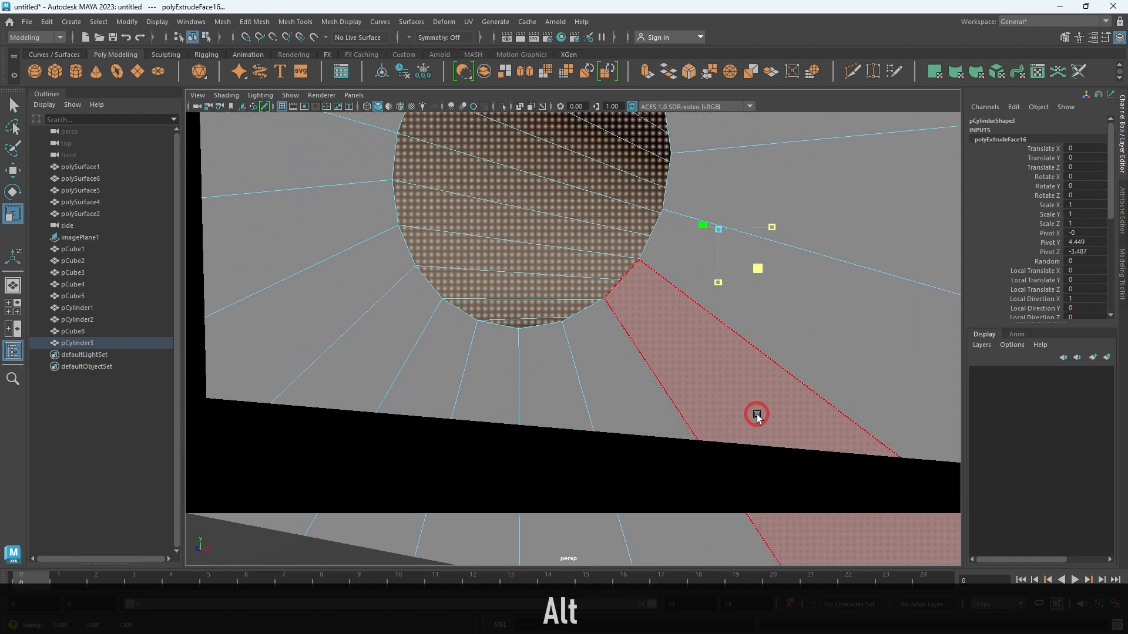
right_click_drag(845, 230, 849, 223)
scroll(845, 231, "down", 5)
left_click_drag(837, 253, 650, 264, "alt")
left_click_drag(628, 225, 576, 287, "alt")
In the side view, move the ring's grip-side end vertices outward to the edge of the notch.
key("space")
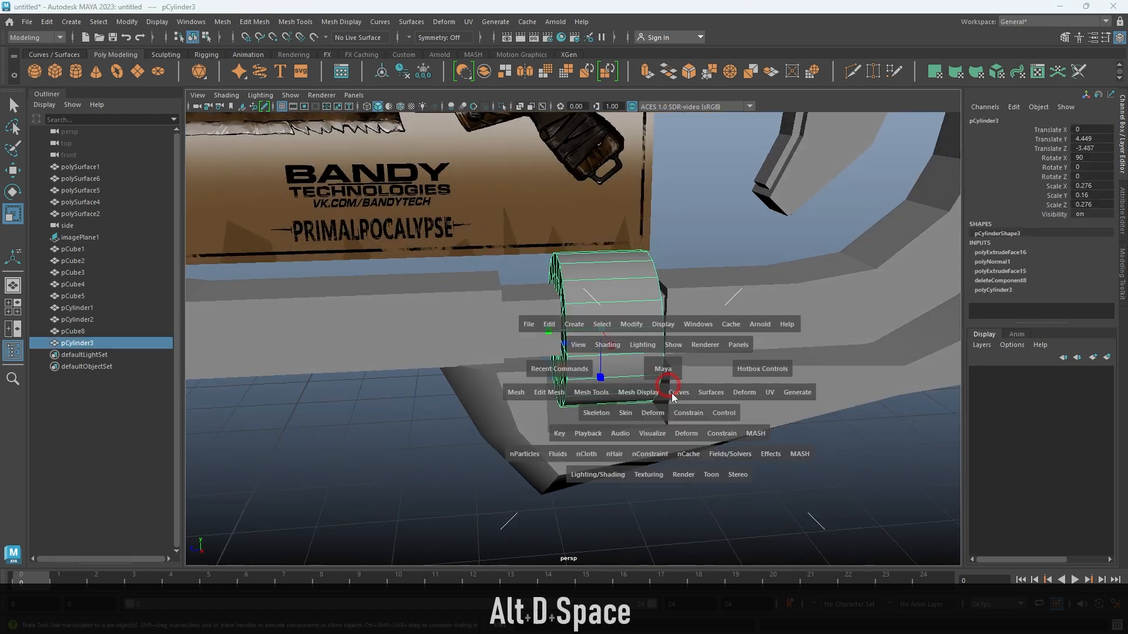
key("space")
scroll(665, 315, "up", 1)
middle_click_drag(666, 316, 675, 346, "alt")
scroll(675, 301, "up", 2)
left_click_drag(658, 303, 631, 307, "alt")
left_click(647, 149)
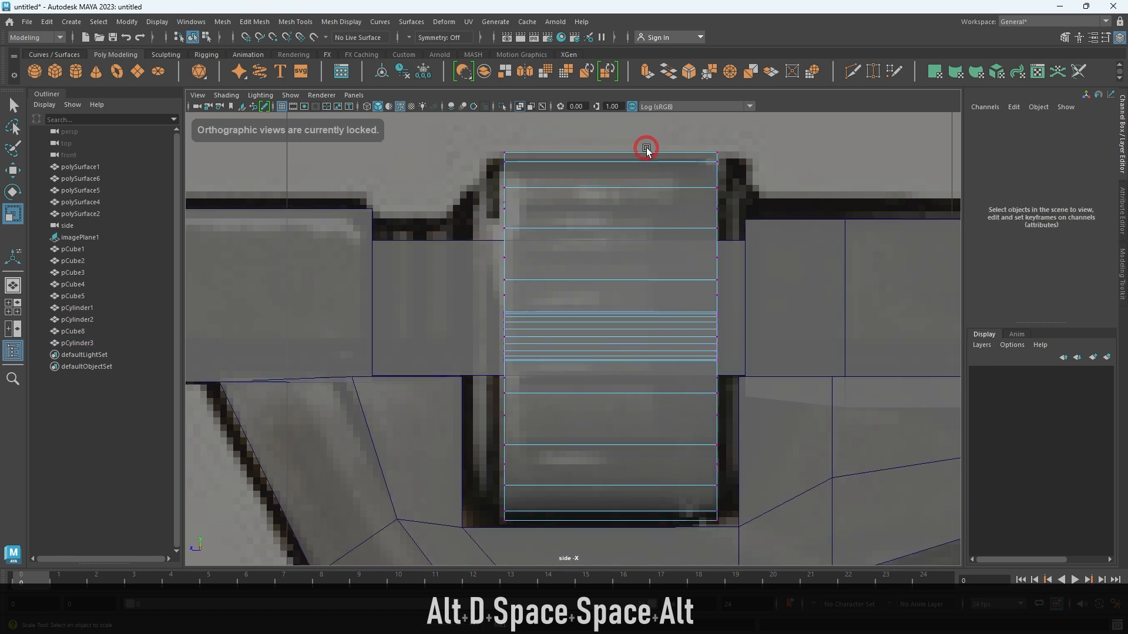
left_click_drag(819, 533, 818, 531)
key("w")
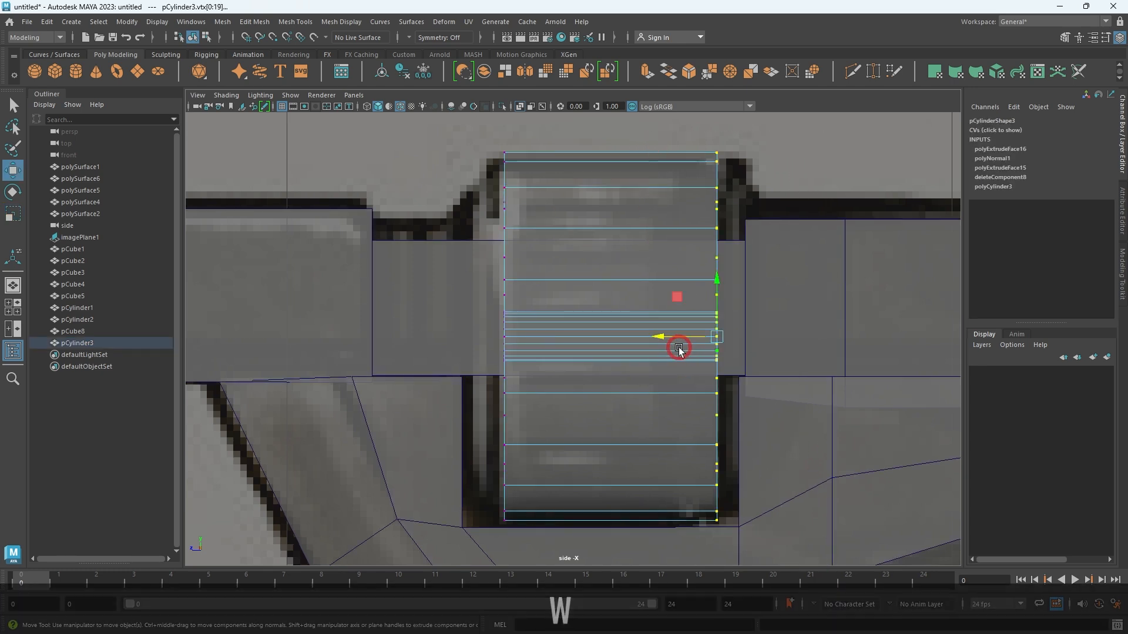
left_click_drag(672, 337, 688, 341)
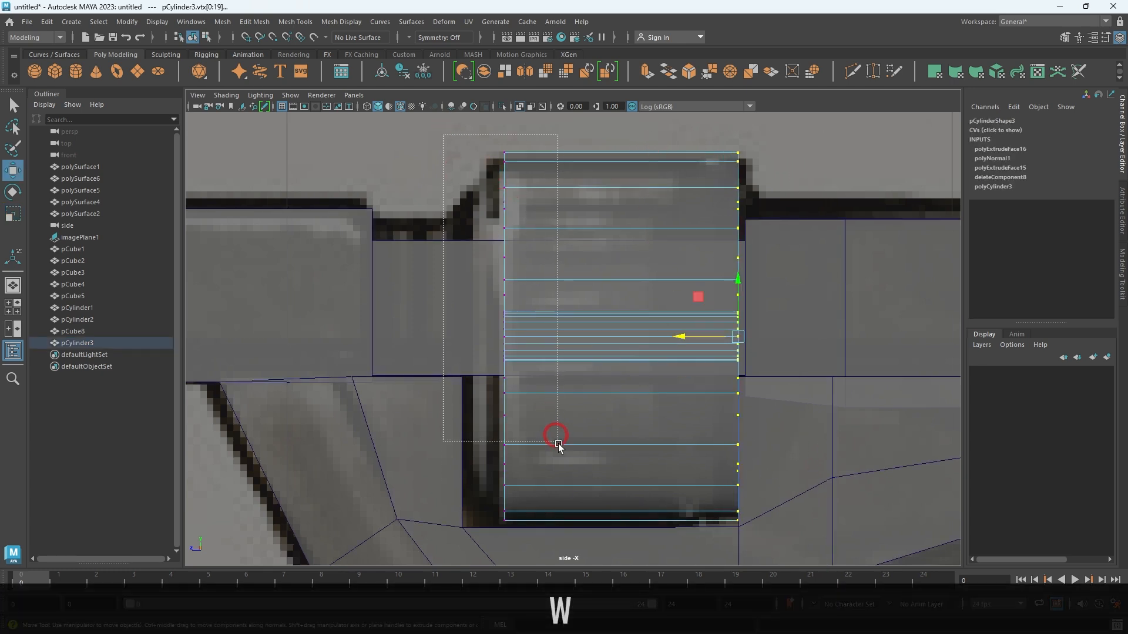
Move the ring's opposite, muzzle-side end vertices outward to Z -3.273 at the notch's other edge, and clear the vertex selection.
left_click_drag(552, 424, 566, 526)
left_click_drag(459, 343, 422, 341)
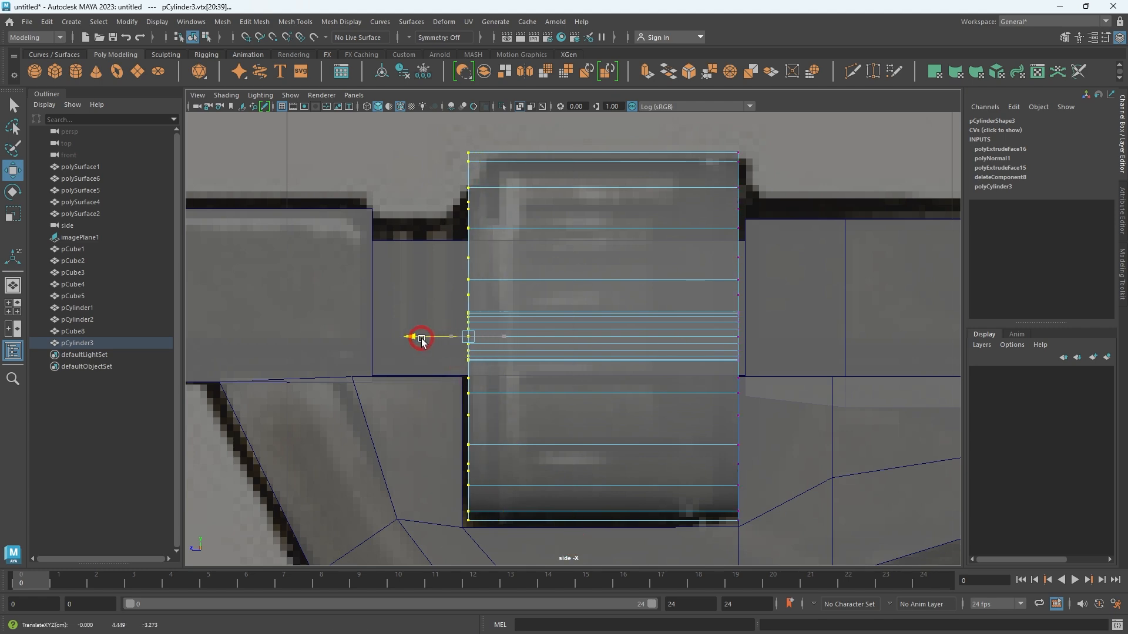
key("alt+d")
key("space")
key("space")
key("space")
key("space")
key("alt")
left_click(811, 74)
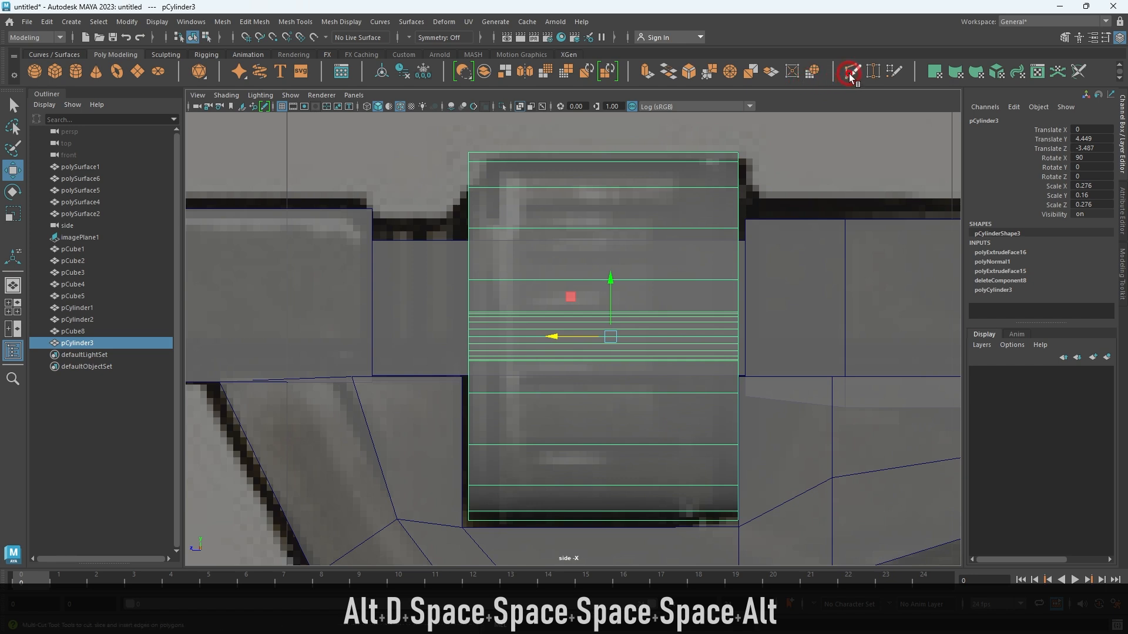
left_click(507, 229, "ctrl")
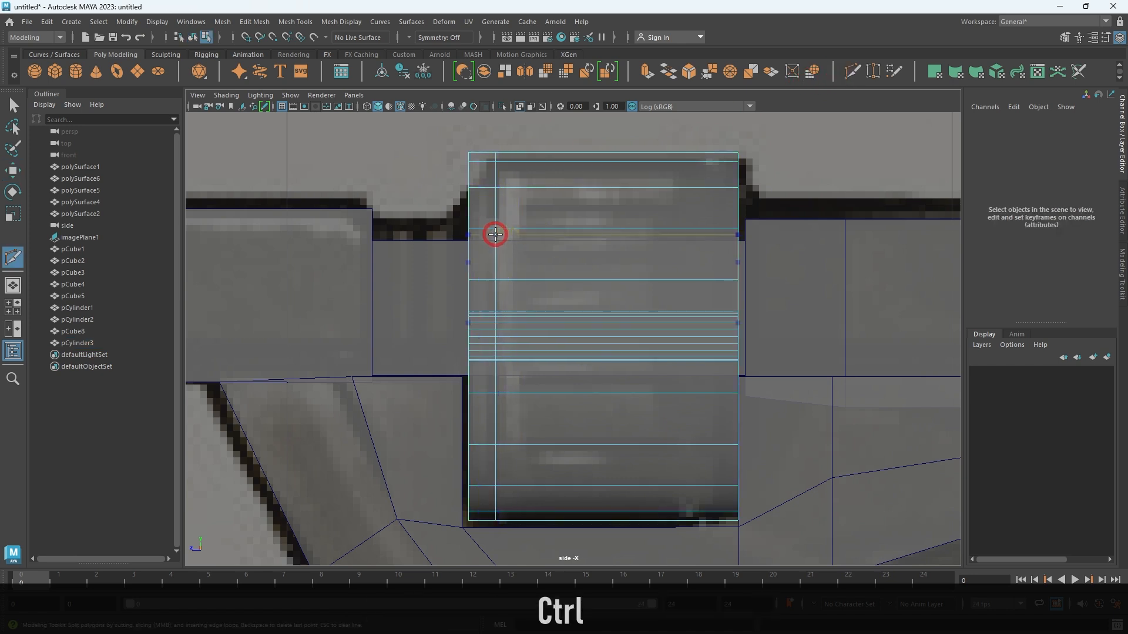
key("ctrl+z")
key("ctrl+z")
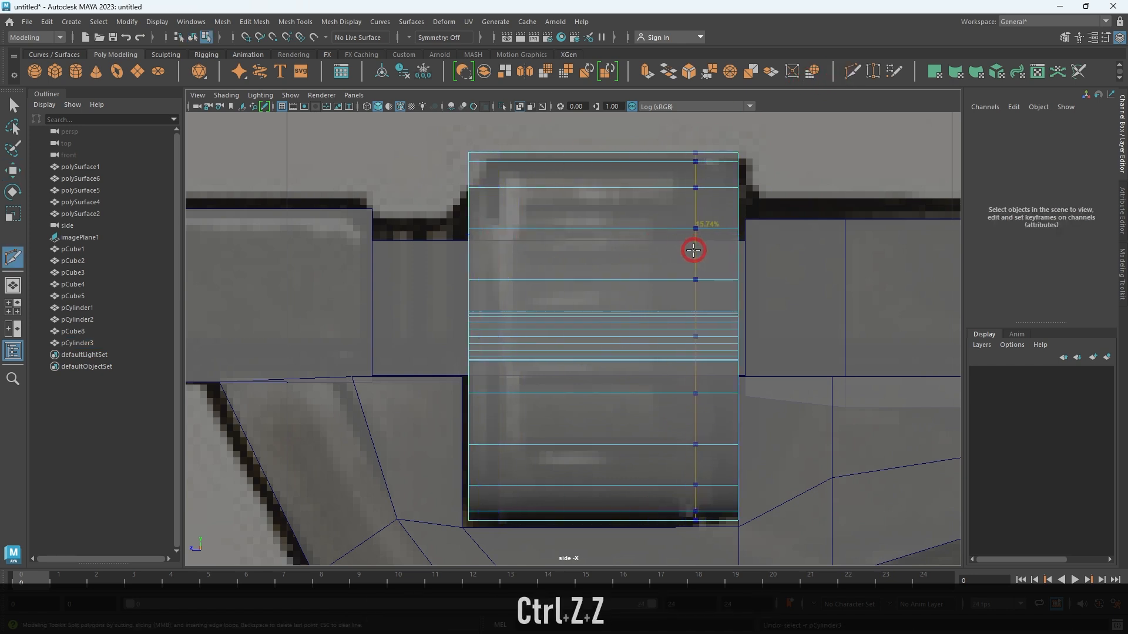
key("w")
Set the Insert Edge Loop tool's number of edge loops to 2.
right_click(654, 198, "shift")
left_click(627, 215)
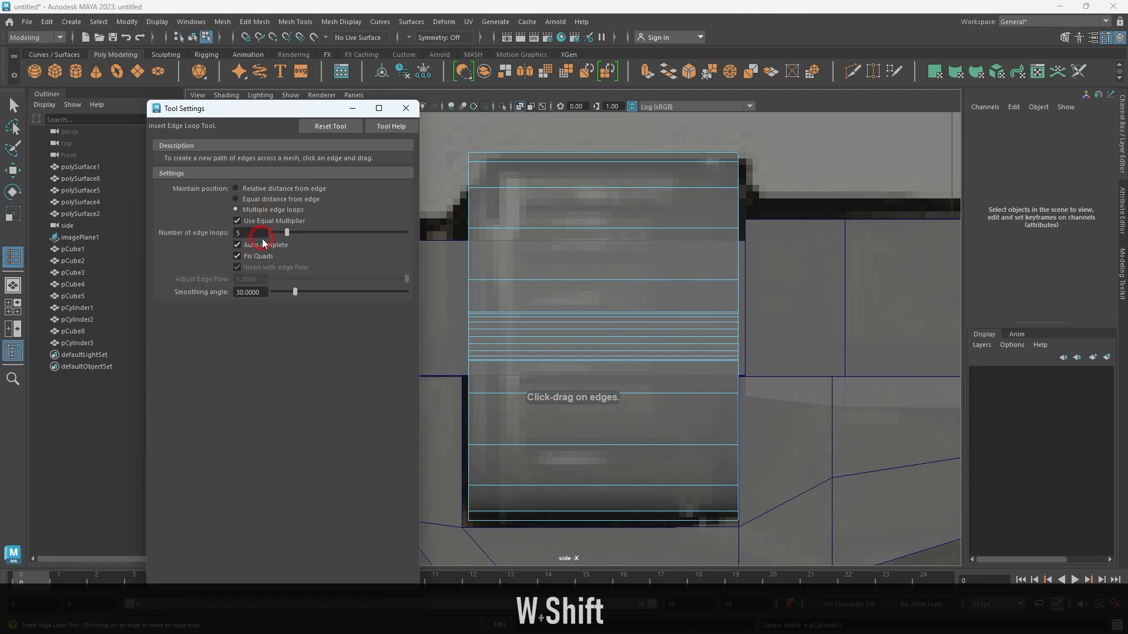
left_click_drag(259, 235, 218, 237)
type("2")
key("Return")
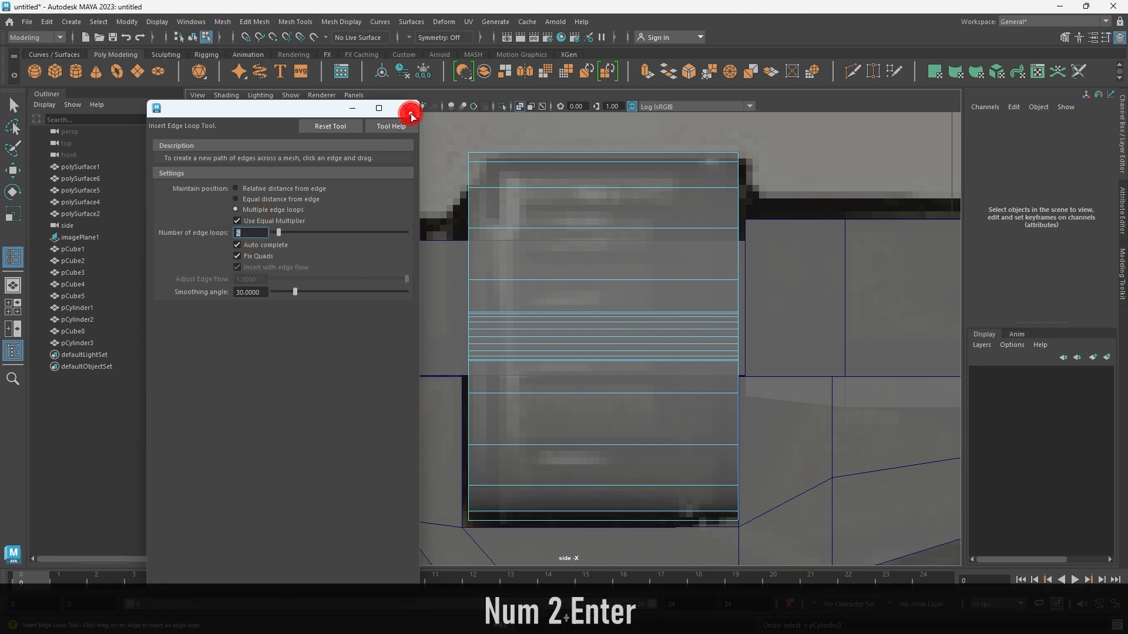
left_click(410, 113)
Insert two evenly spaced edge loops around the ring's outer surface.
left_click(675, 350)
key("ctrl+z")
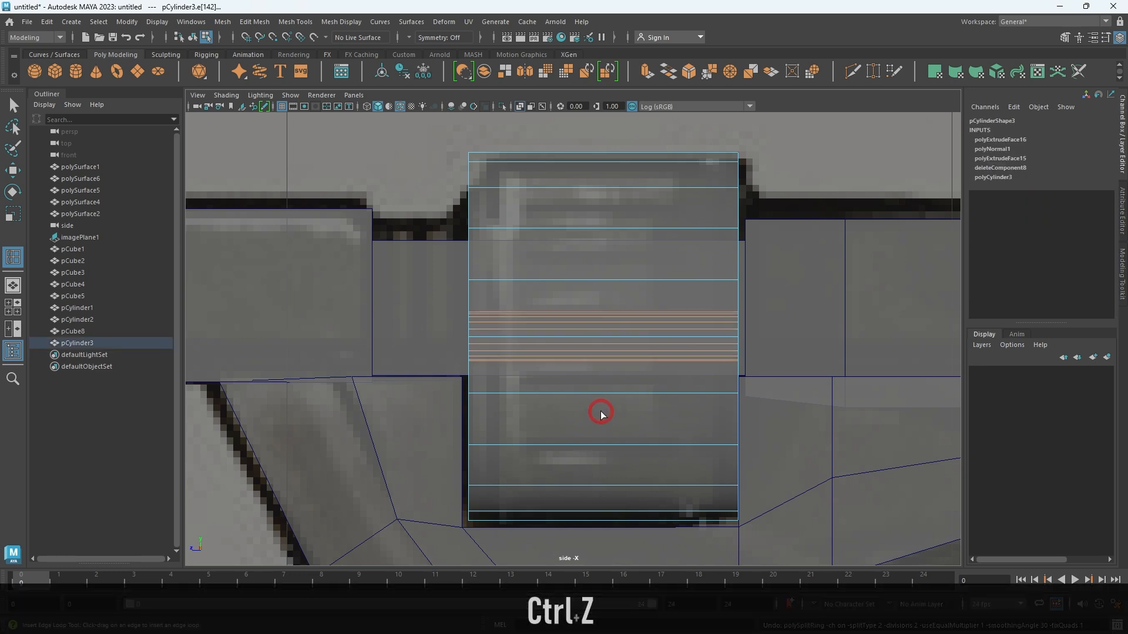
left_click(677, 392)
key("w")
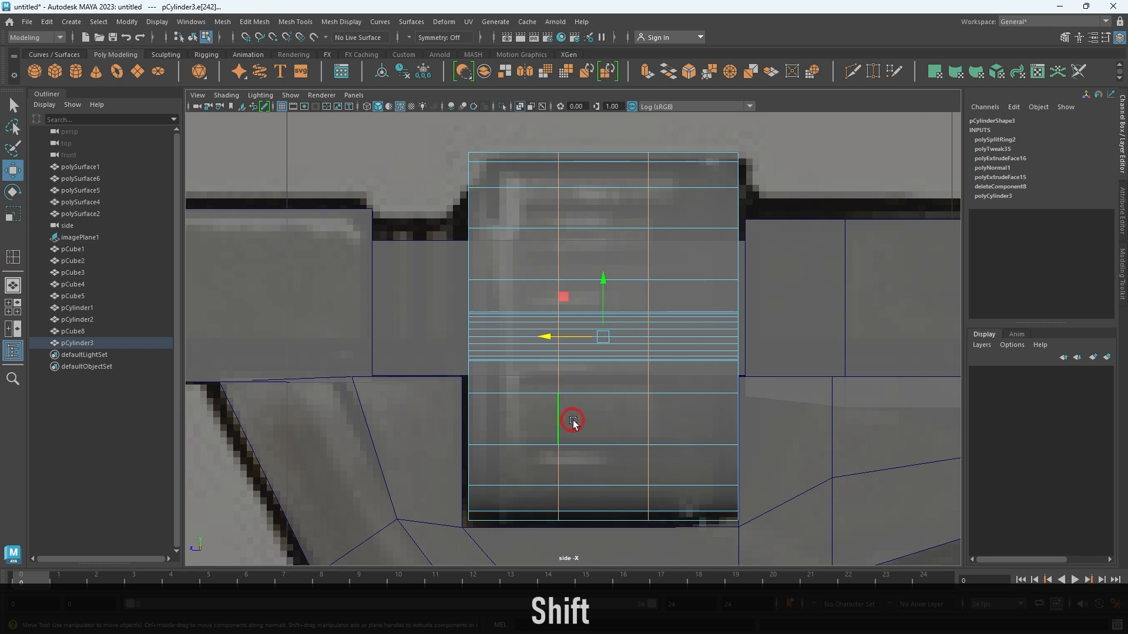
Scale the two new edge loops apart along the ring's length so they sit near its ends, and return to the perspective view.
key("shift+r")
left_click_drag(559, 337, 484, 344)
key("space")
key("space")
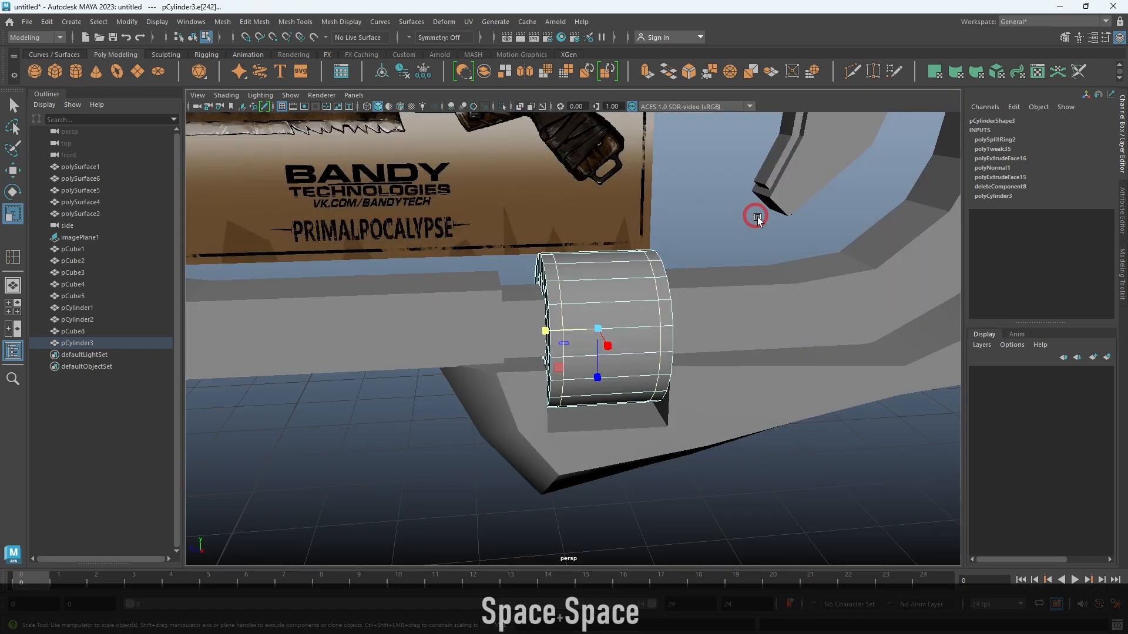
Scale the outermost edge loops at both ends of the ring inward to form chamfered rims, and return to object selection.
left_click_drag(756, 217, 601, 237, "alt")
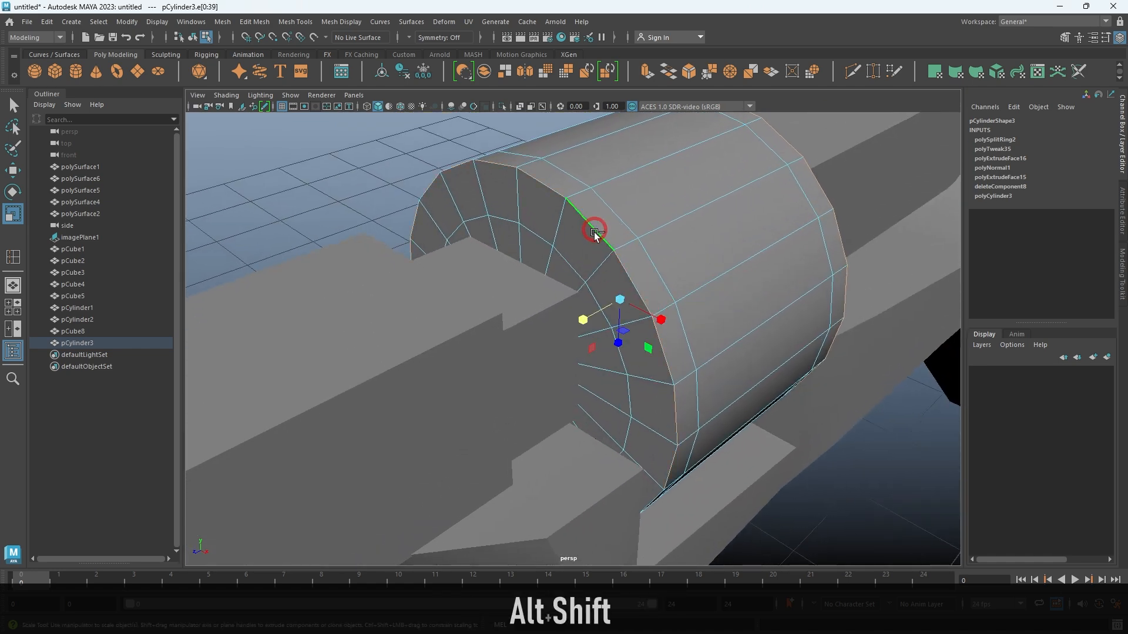
left_click_drag(650, 352, 645, 349)
left_click_drag(735, 300, 590, 284, "alt")
right_click_drag(693, 262, 805, 148)
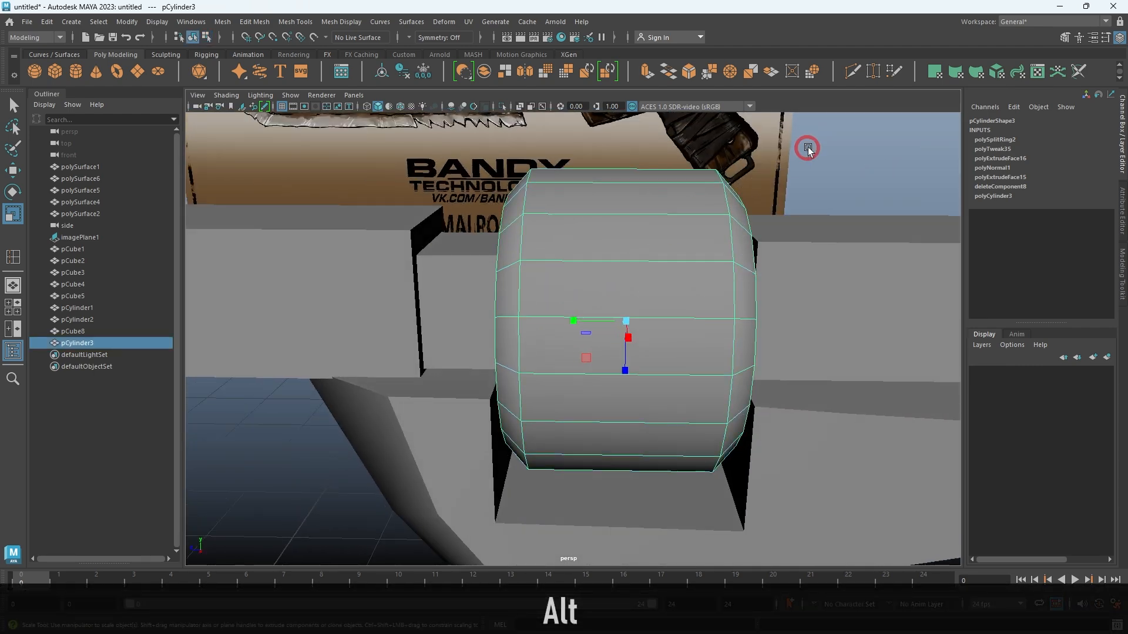
left_click(841, 177)
left_click_drag(841, 177, 675, 222, "alt")
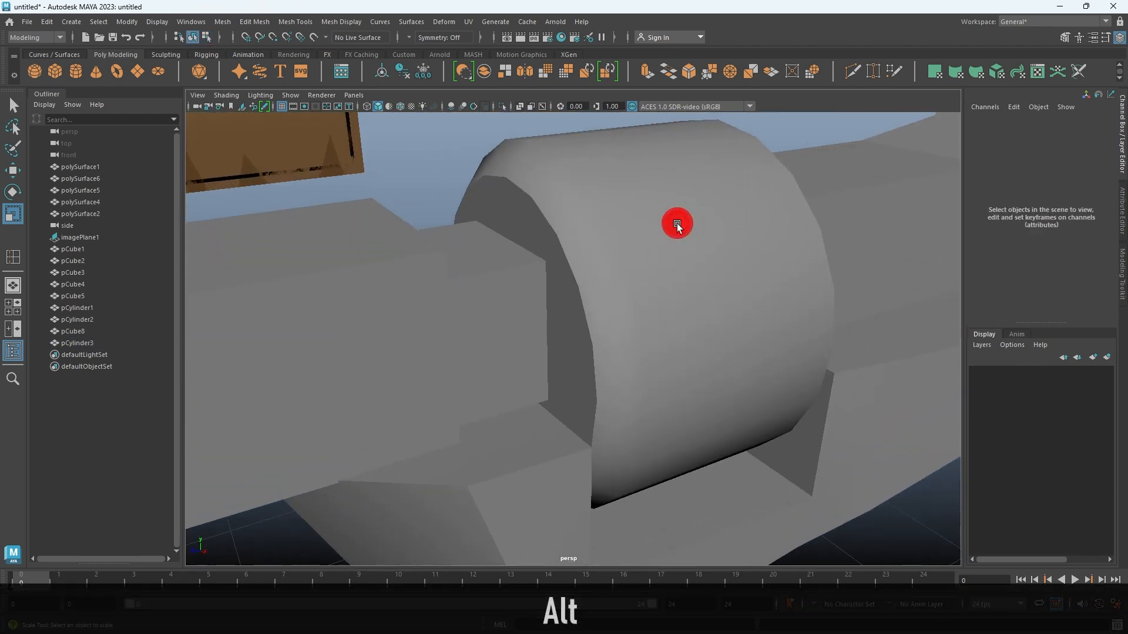
Harden the inserted edge loops where the ring's outer surface meets its chamfered rims.
middle_click_drag(675, 221, 637, 232, "alt")
left_click(617, 252)
right_click_drag(616, 248, 576, 242)
left_click(576, 242)
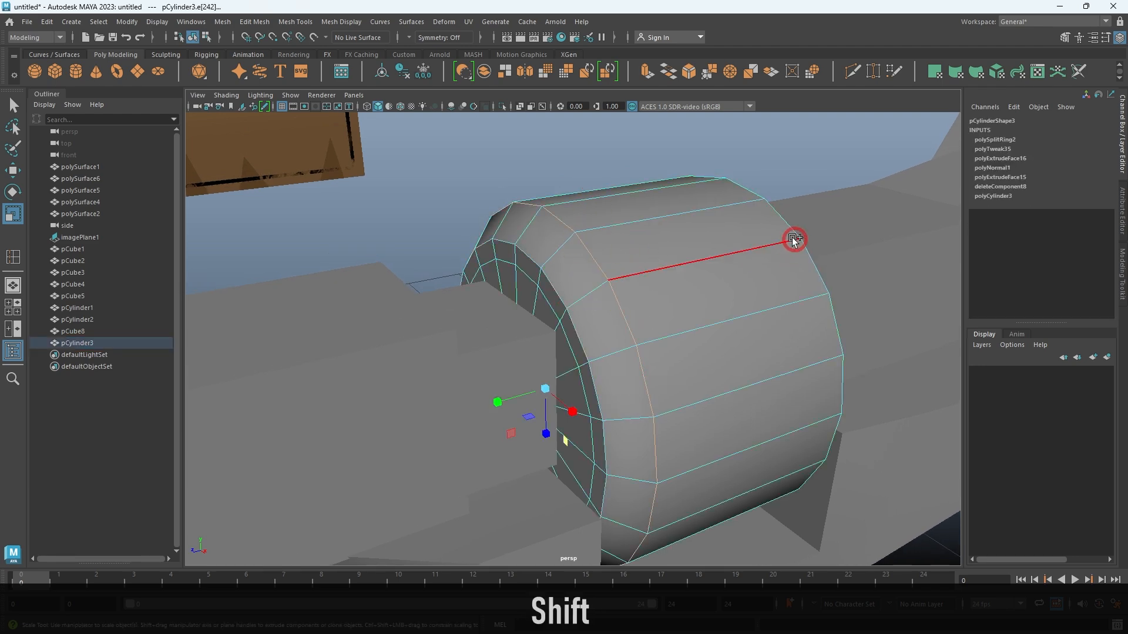
right_click_drag(766, 156, 862, 200, "shift")
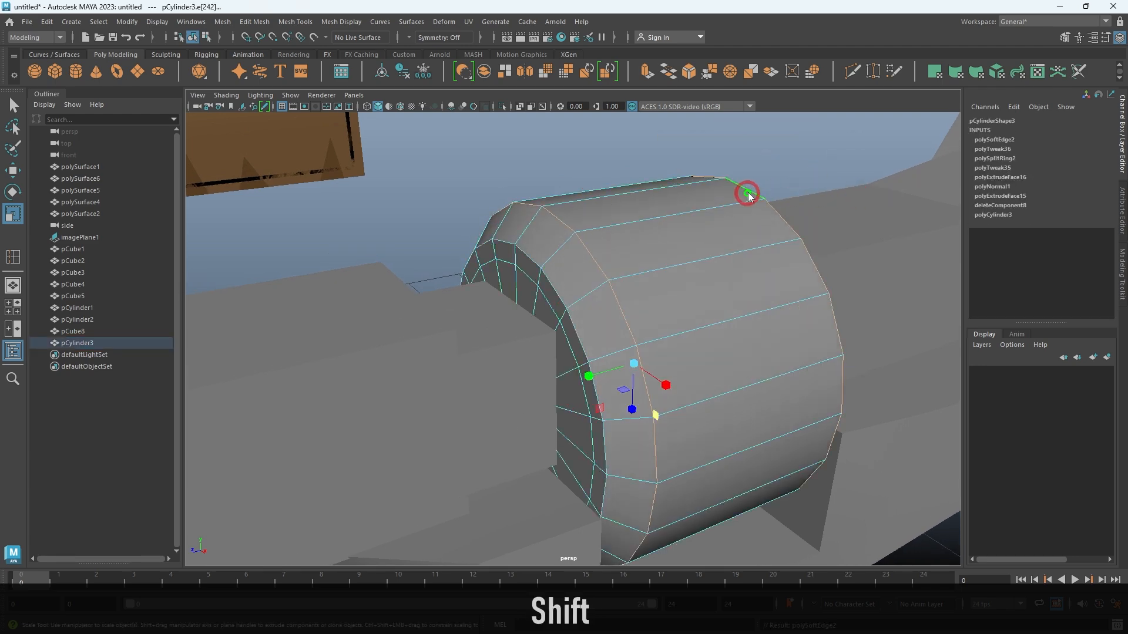
Return to object selection and examine the hardened ring from several angles against the frame, the grip notch and the reference image.
right_click_drag(748, 195, 816, 147)
left_click(823, 168)
left_click_drag(809, 216, 630, 317, "alt")
key("space")
key("space")
right_click_drag(815, 392, 778, 380, "alt")
middle_click_drag(778, 381, 814, 392, "alt")
right_click_drag(676, 291, 666, 290, "alt")
left_click(633, 340)
key("space")
key("space")
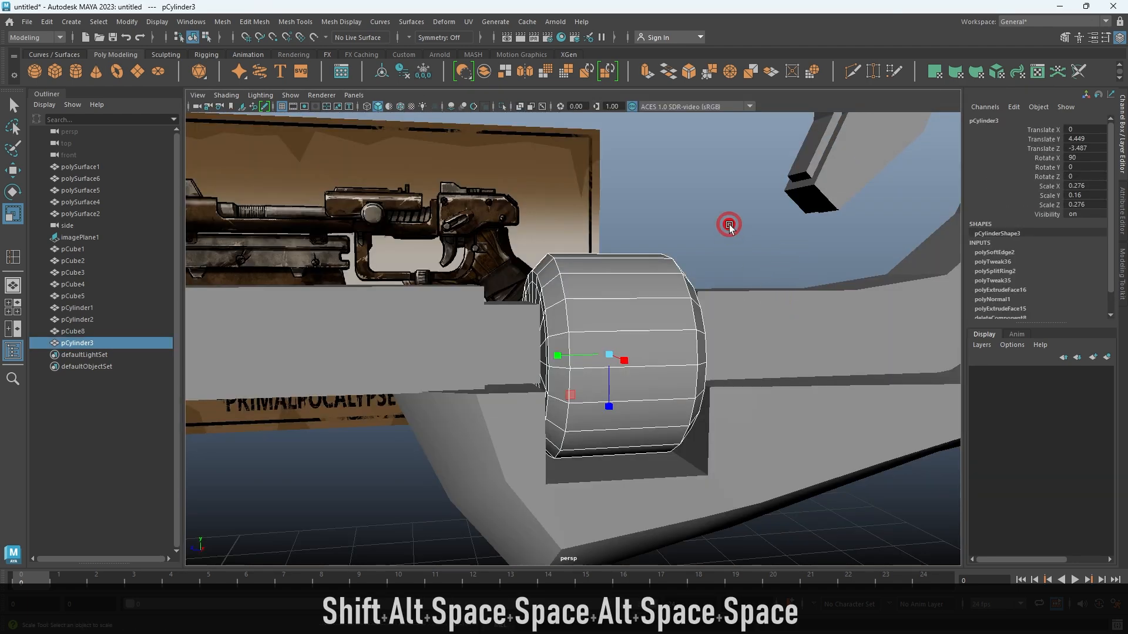
left_click(729, 225)
left_click_drag(729, 225, 722, 249, "alt")
middle_click_drag(390, 164, 399, 225, "alt")
right_click_drag(707, 292, 588, 228, "alt")
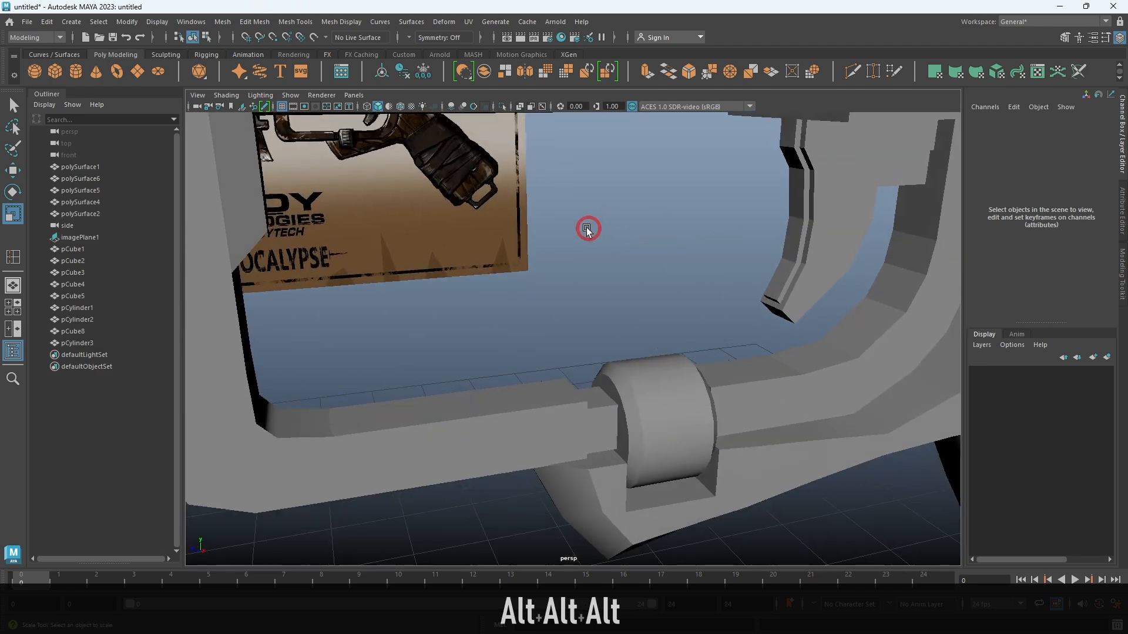
left_click_drag(586, 229, 616, 355, "alt")
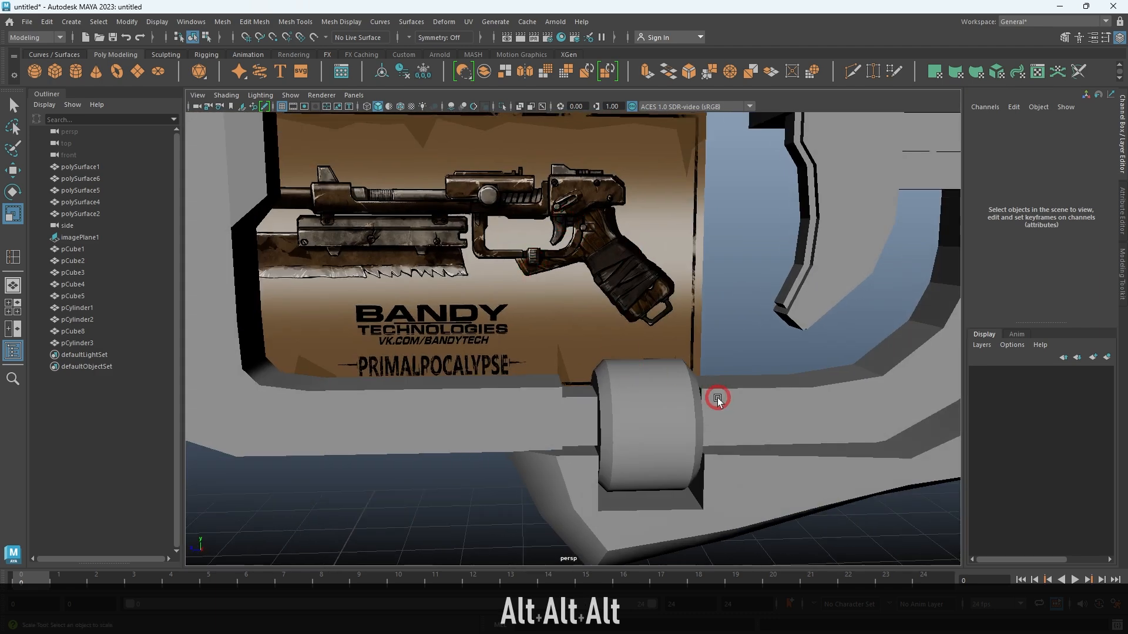
Extrude the face loop around the ring's outer surface with Keep Faces Together off and an offset of 0.02.
left_click(666, 390)
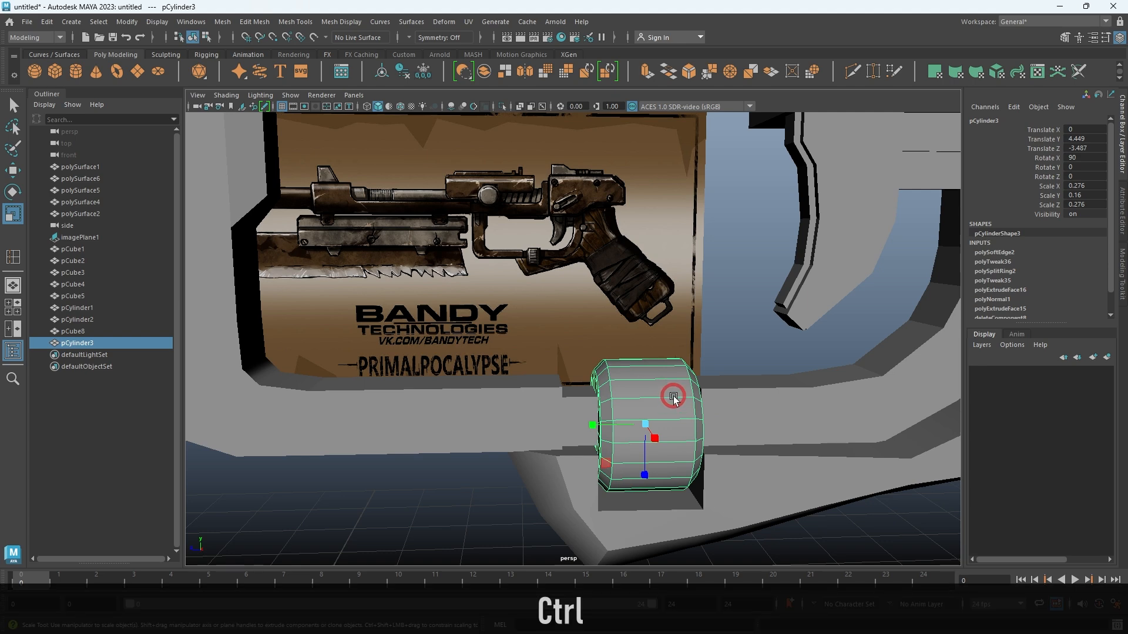
right_click_drag(667, 376, 677, 448)
left_click(657, 412)
double_click(618, 433, "shift")
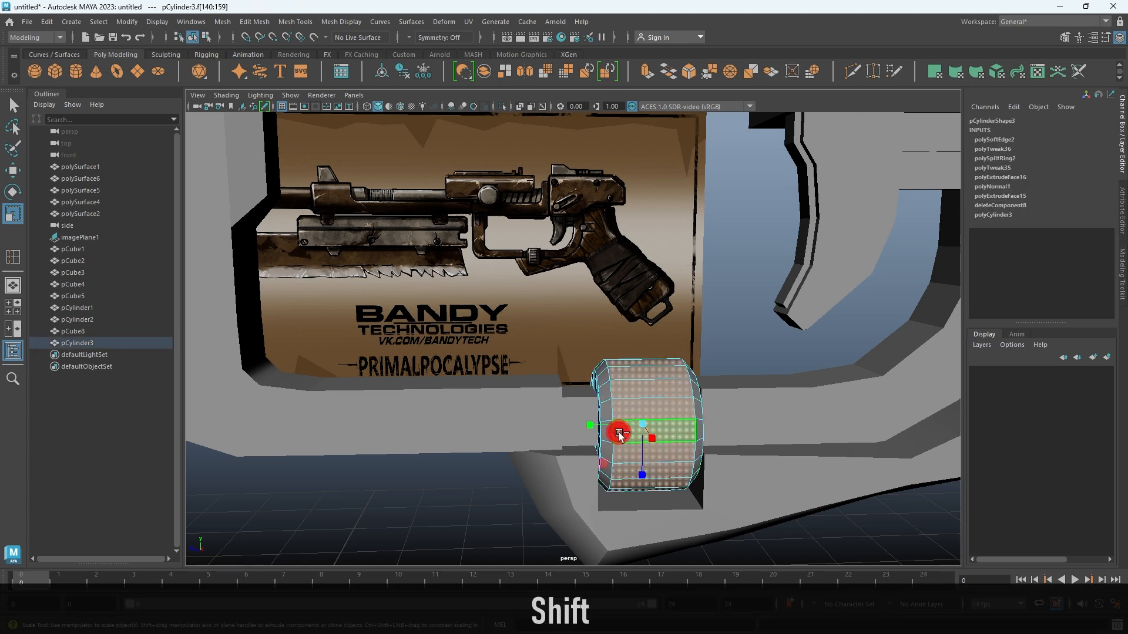
left_click_drag(670, 369, 712, 382, "alt")
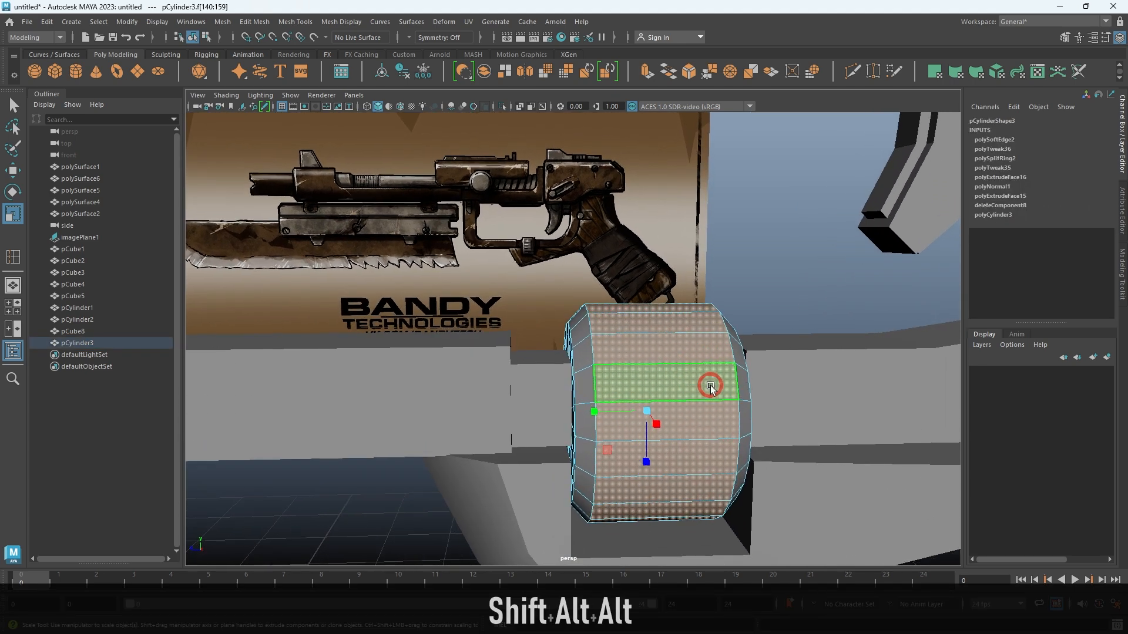
key("ctrl+e")
middle_click_drag(664, 390, 583, 267, "alt")
right_click_drag(582, 268, 810, 403, "alt")
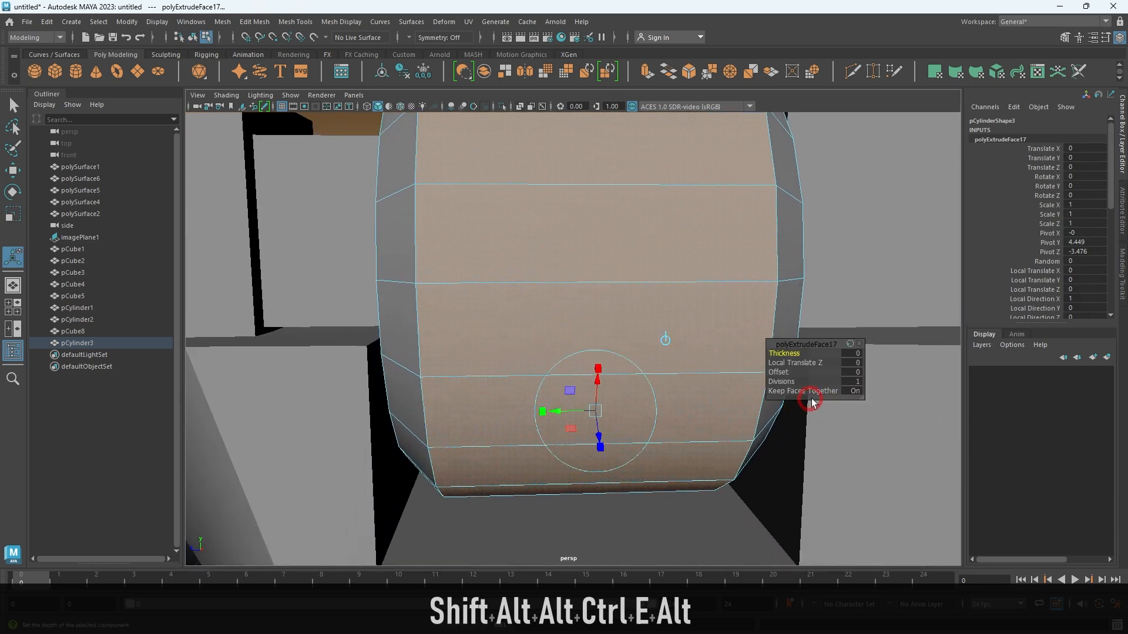
left_click(853, 392)
left_click_drag(742, 398, 792, 376, "alt")
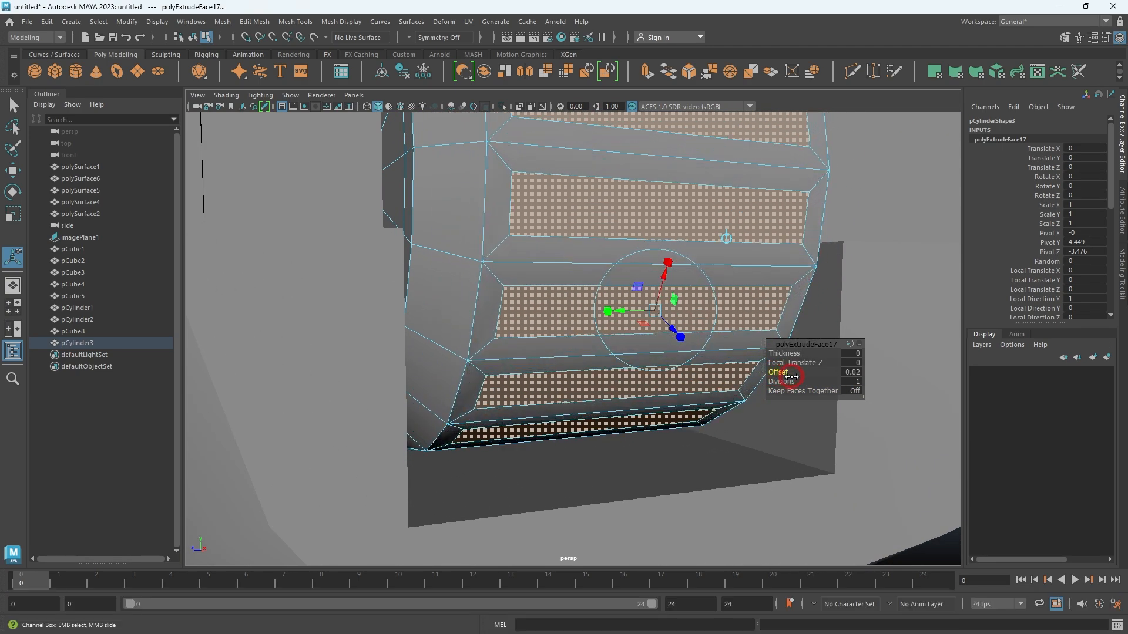
Raise the extruded faces into ribs with a Local Translate Z of 0.034, fine-tune their offset, and return to object selection.
left_click_drag(675, 330, 893, 393)
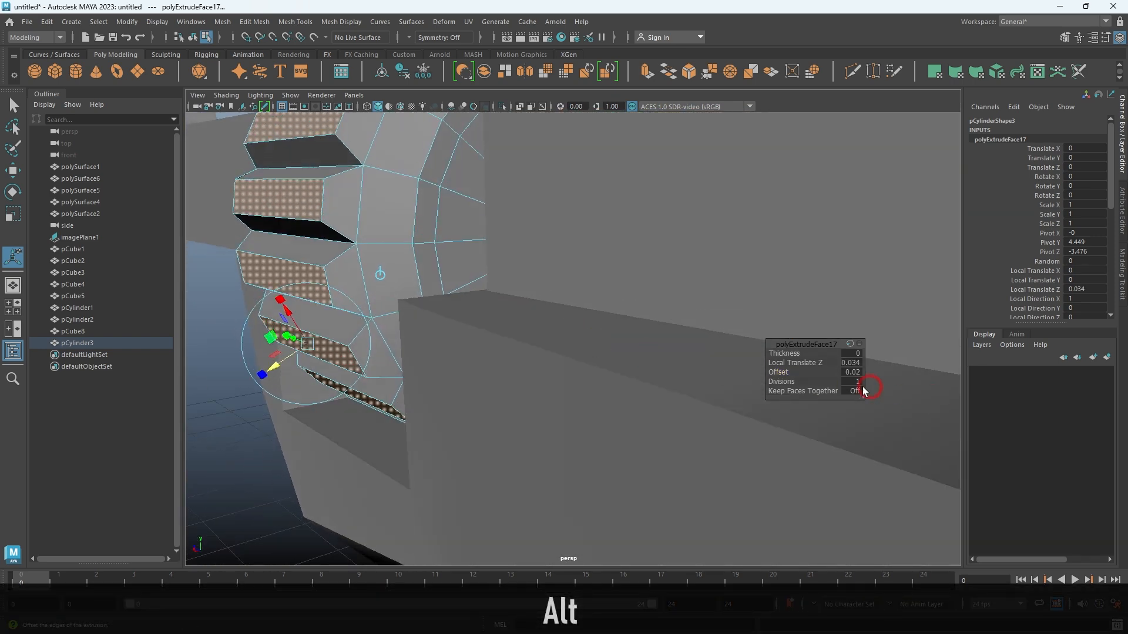
left_click_drag(785, 372, 797, 372)
right_click_drag(426, 241, 485, 170)
left_click_drag(388, 209, 510, 207, "alt")
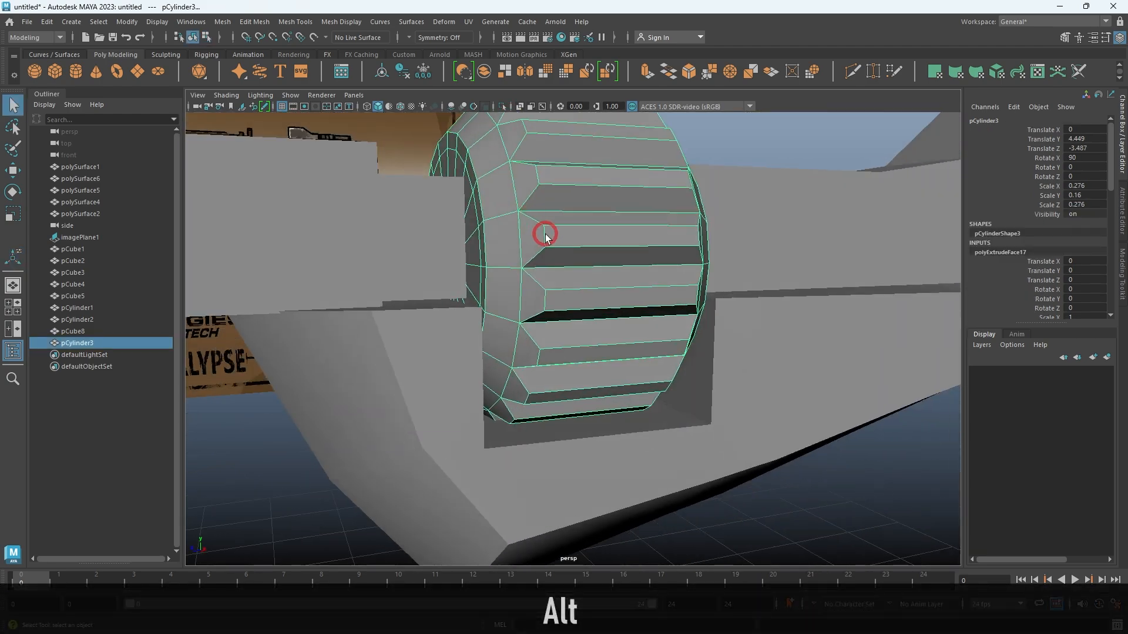
Deselect the ribbed ring and examine it on the frame in wireframe and shaded display.
key("alt+d")
right_click_drag(617, 257, 575, 255, "alt")
left_click_drag(575, 254, 548, 281, "alt")
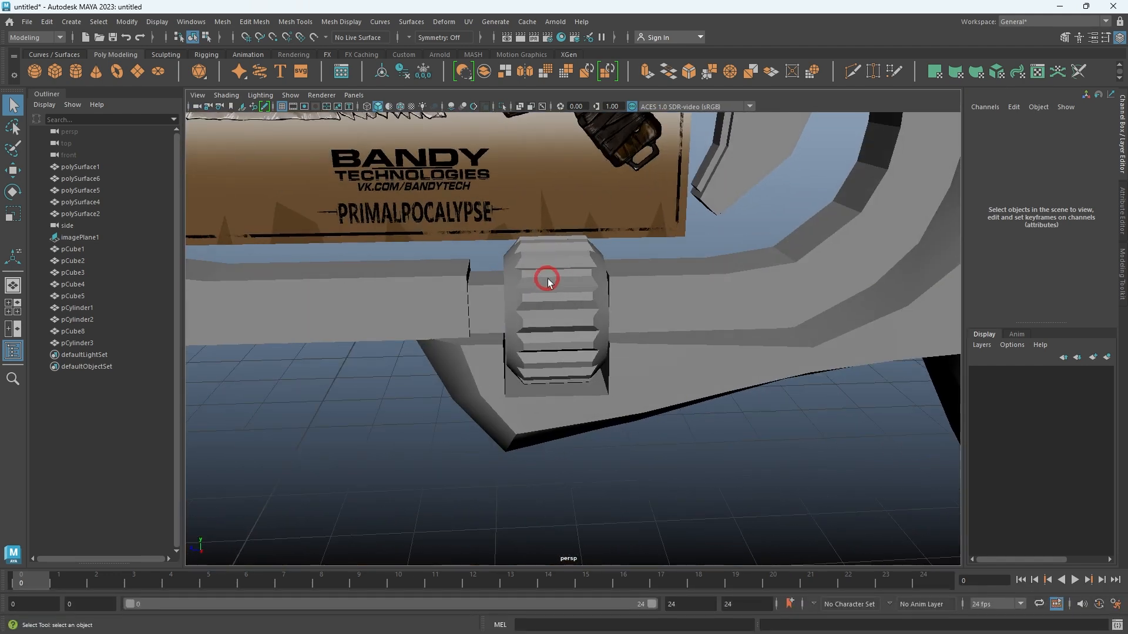
key("4")
key("4")
key("5")
left_click_drag(649, 312, 624, 288, "alt")
In the side view, temporarily hide the trigger guard frame to examine the reference drawing beneath it, and show the frame again.
key("space")
key("space")
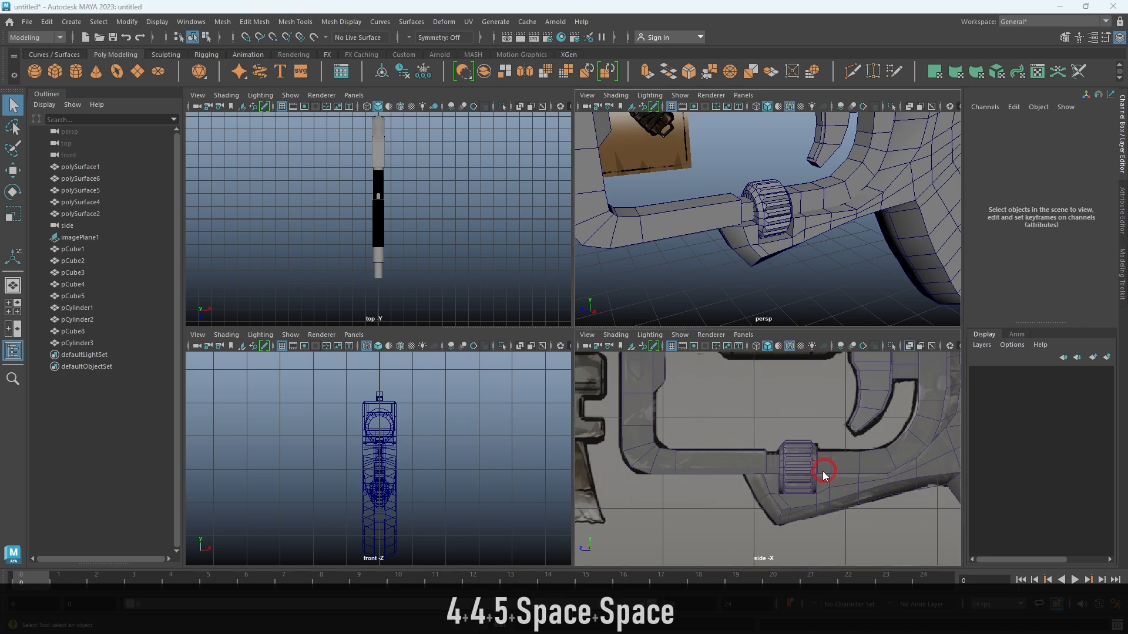
right_click_drag(746, 411, 654, 292, "alt")
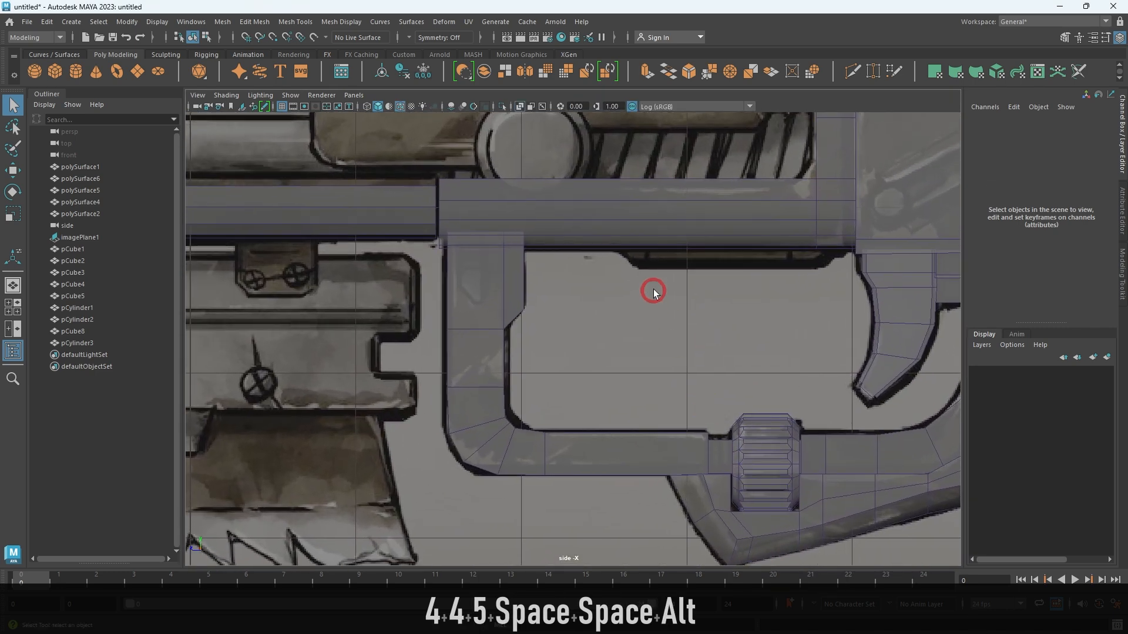
left_click(476, 278)
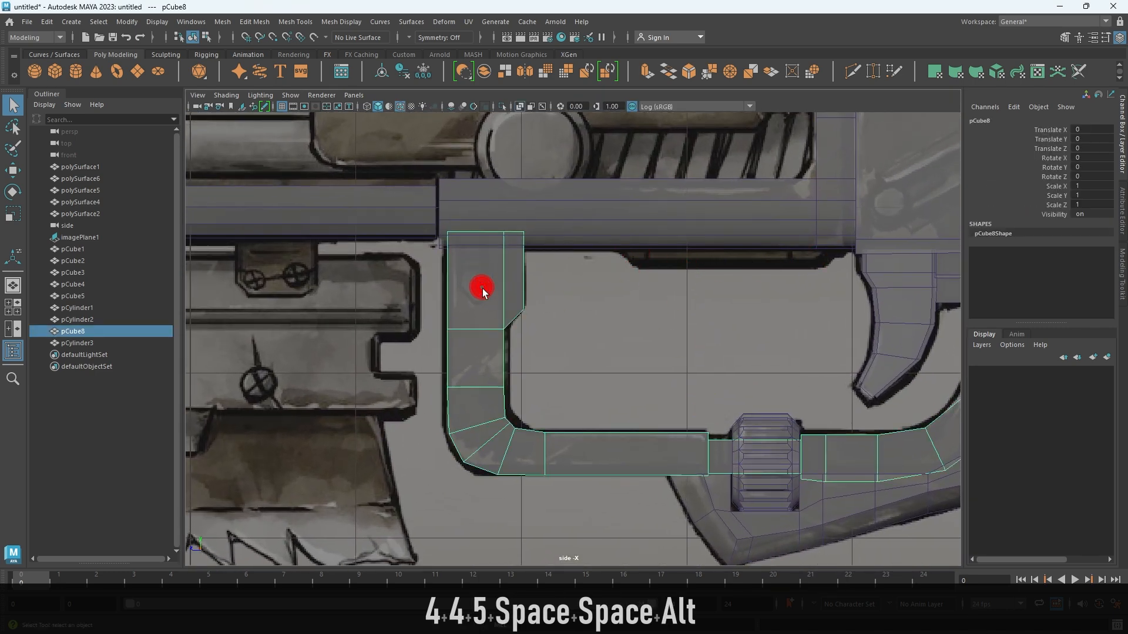
key("h")
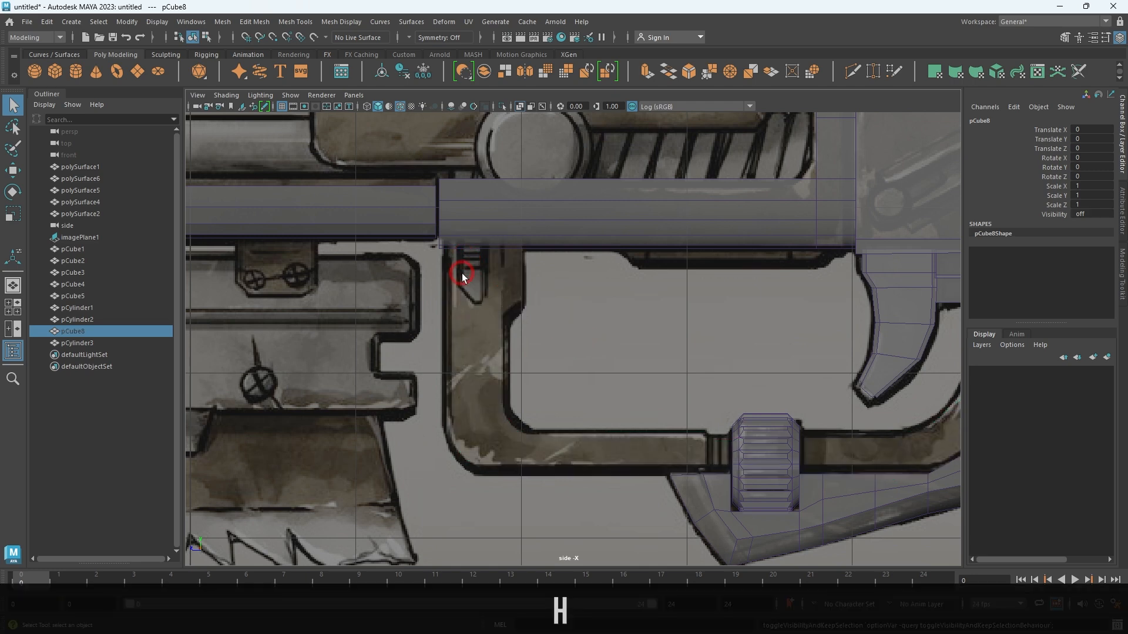
key("h")
mouse_move(429, 262)
middle_mouse_down("alt")
mouse_move(605, 259)
mouse_move(418, 258)
middle_mouse_up("alt")
mouse_move(341, 242)
middle_mouse_down("alt")
mouse_move(592, 285)
mouse_move(629, 348)
middle_mouse_up("alt")
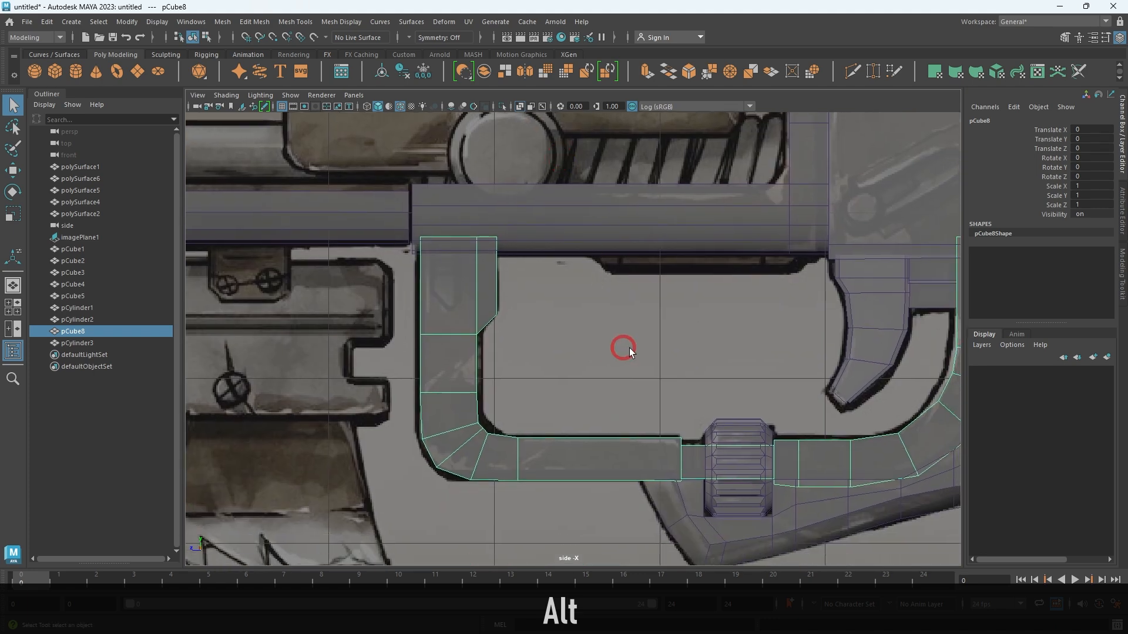
Create a polygon cube and move it onto the barrel section above the trigger guard opening, at Y 5.958 and Z -2.91.
left_click(753, 368)
mouse_move(753, 368)
right_mouse_down("alt")
mouse_move(742, 353)
mouse_move(604, 316)
right_mouse_up("alt")
right_click_drag(648, 514, 500, 498, "shift")
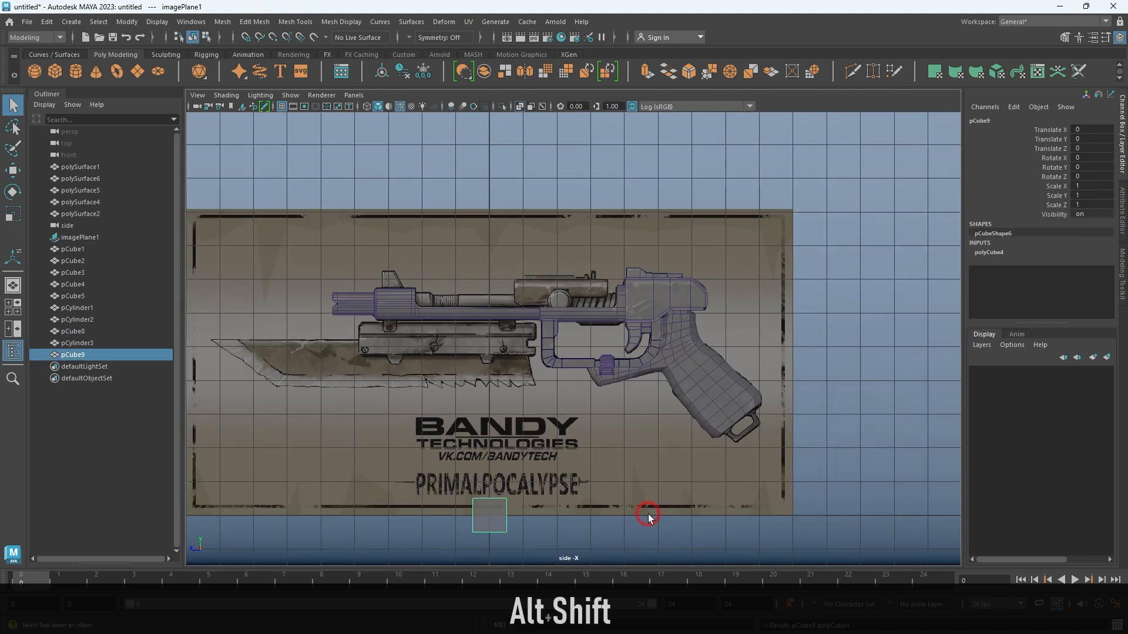
key("w")
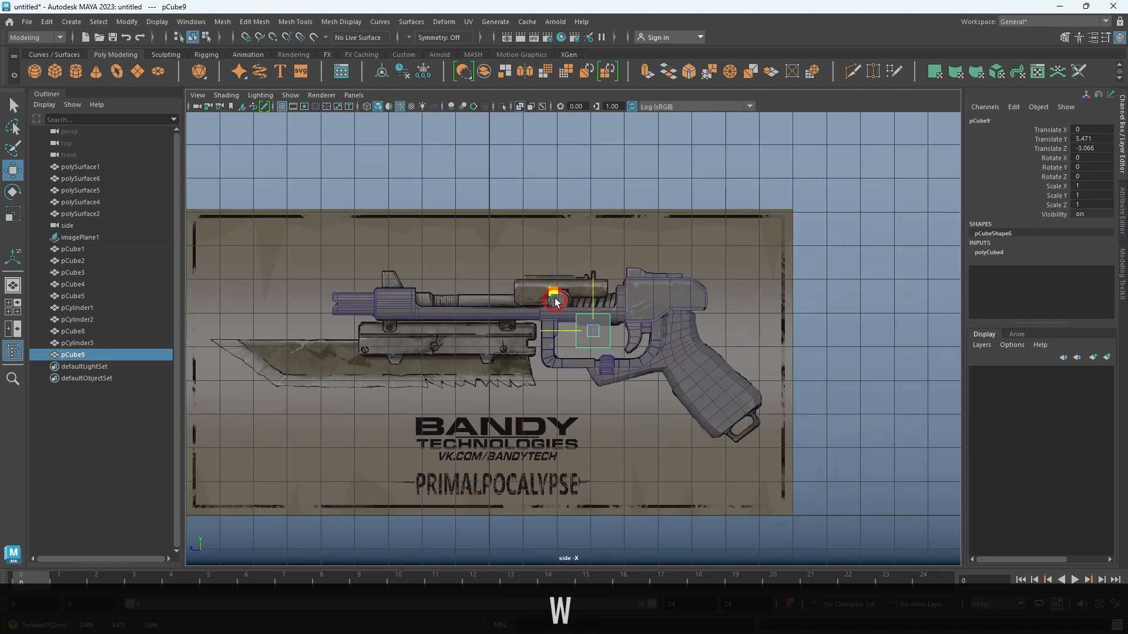
middle_click_drag(554, 309, 549, 252)
Scale the cube uniformly to 0.112 and lower it to Y 5.689, over the thin strip drawn beneath the barrel.
right_click_drag(549, 252, 594, 458, "alt")
key("alt+r")
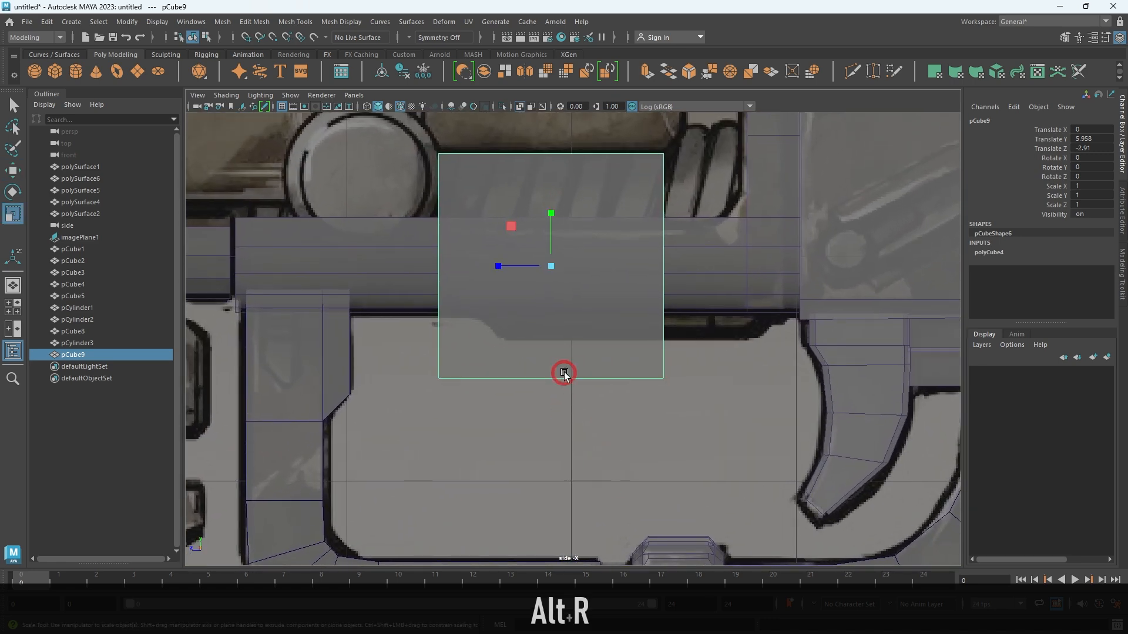
left_click_drag(551, 266, 427, 252)
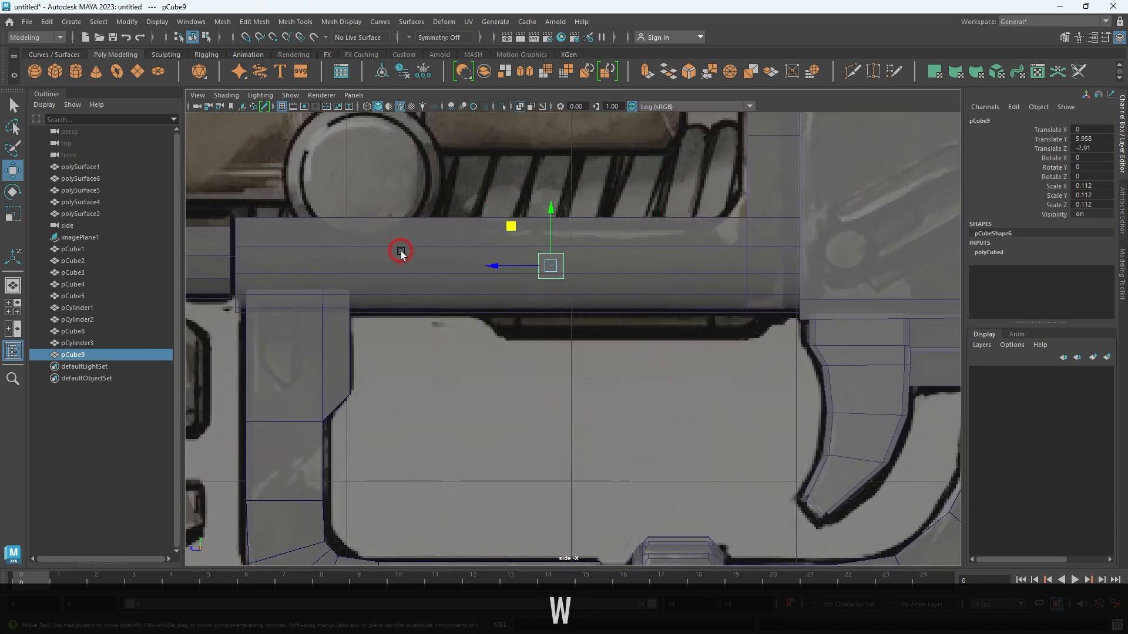
right_click_drag(536, 235, 509, 338, "alt")
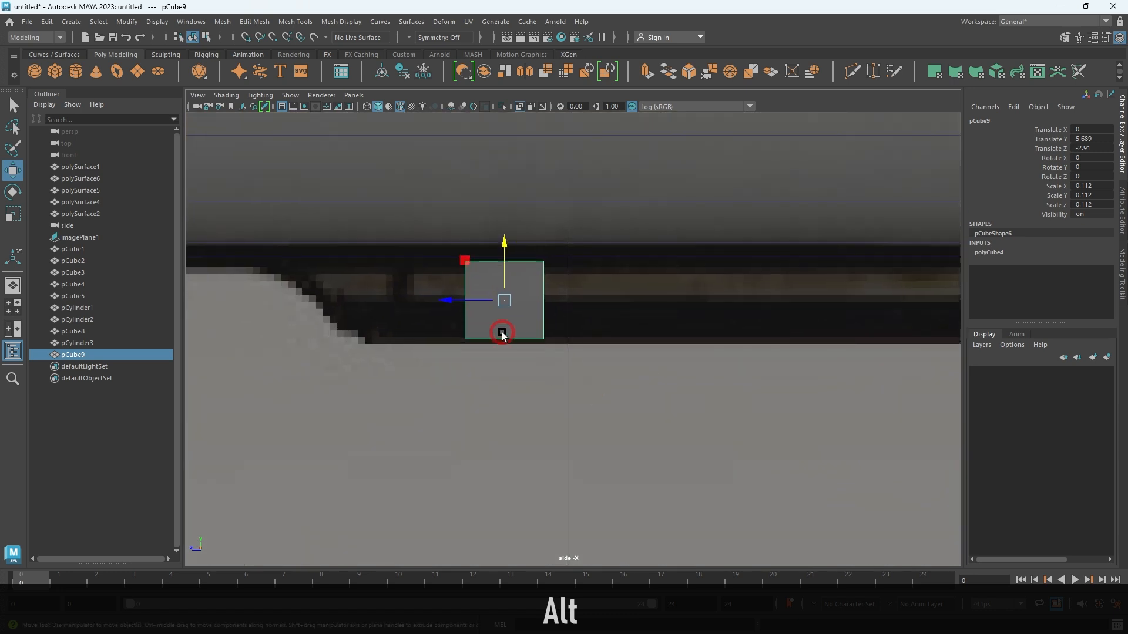
Stretch the small cube lengthwise by moving its end vertices to match the flat bottom of the part beneath the barrel housing.
middle_click_drag(508, 339, 572, 346, "alt")
right_click_drag(511, 306, 453, 303)
left_click_drag(421, 207, 573, 463)
left_click_drag(491, 312, 403, 312)
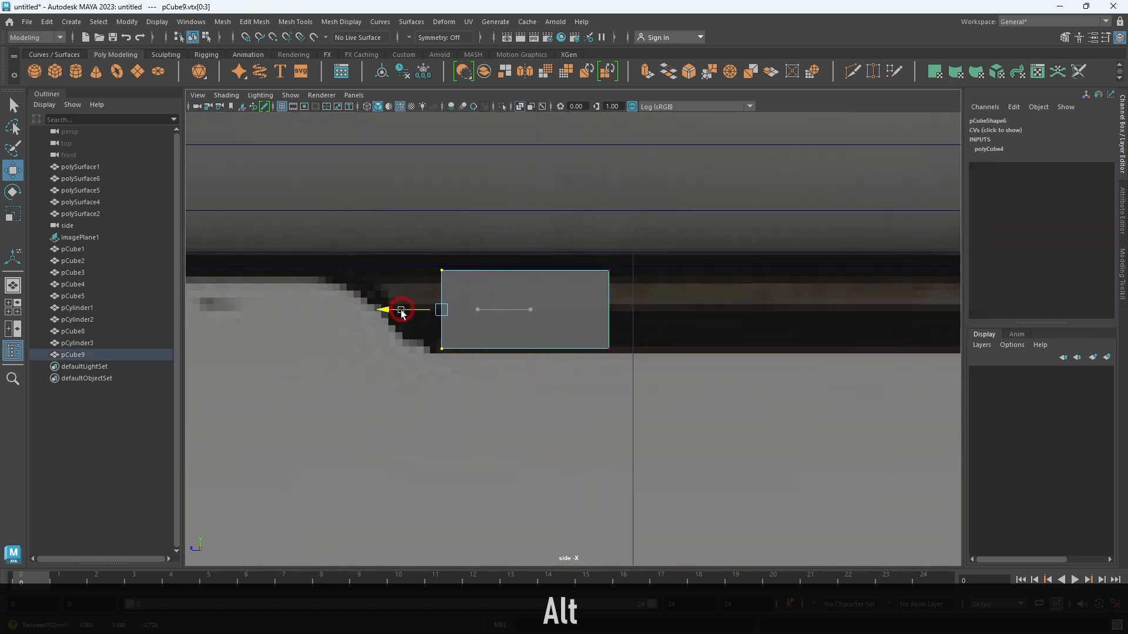
left_click_drag(562, 242, 742, 438)
left_click_drag(561, 309, 839, 315)
middle_click_drag(839, 315, 667, 453, "alt")
left_click(547, 342)
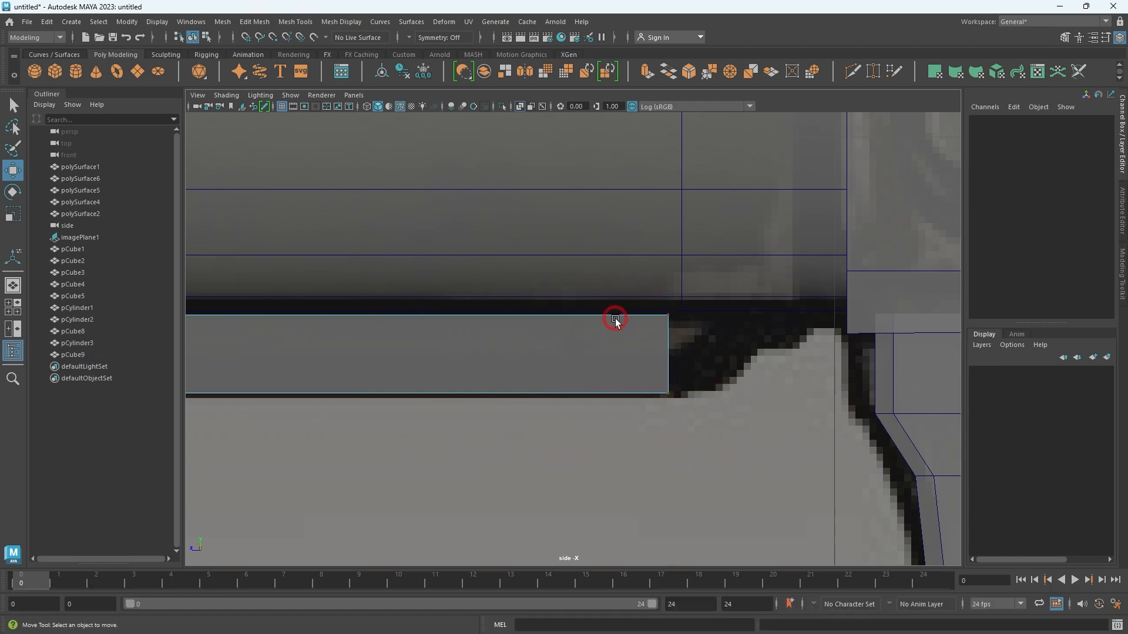
Raise the top vertices of the block beneath the barrel housing so that it overlaps the housing.
scroll(536, 320, "down", 10)
middle_click_drag(632, 330, 671, 333, "alt")
key("alt+d")
right_click_drag(512, 317, 716, 487, "alt")
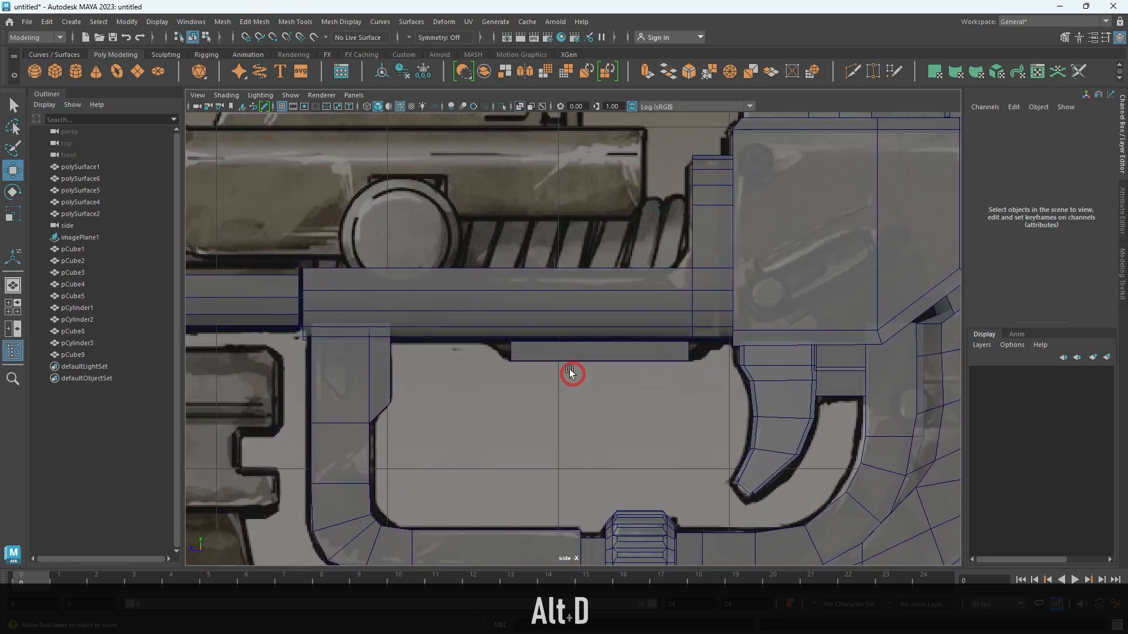
left_click(561, 351)
right_click_drag(549, 317, 716, 494, "alt")
right_click_drag(613, 356, 517, 336)
left_click_drag(381, 288, 530, 335)
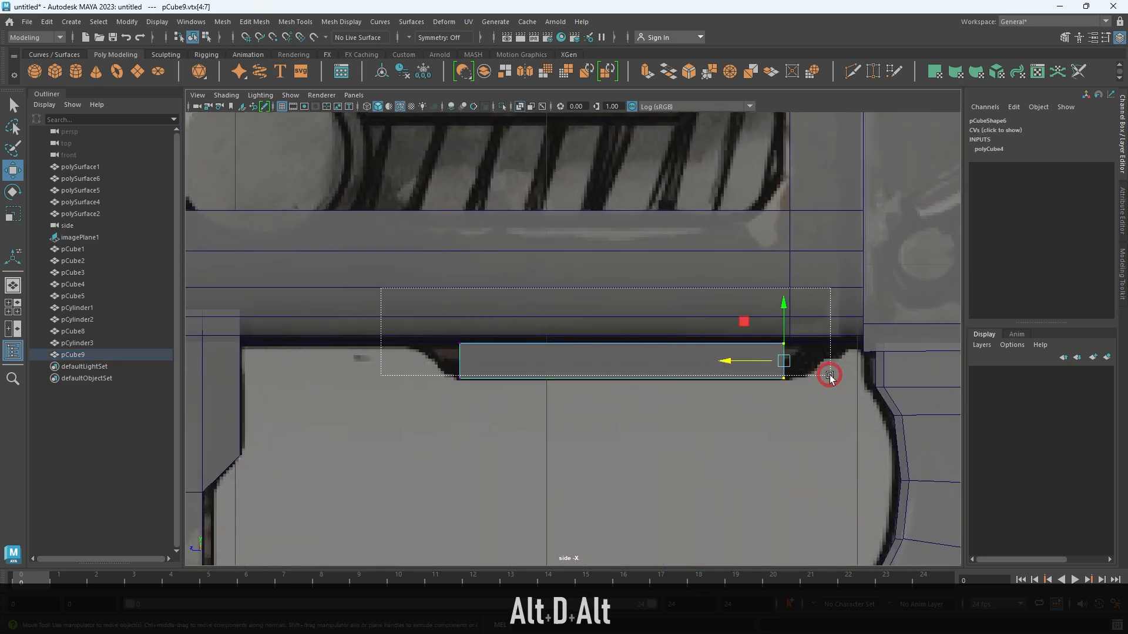
left_click_drag(624, 302, 626, 281)
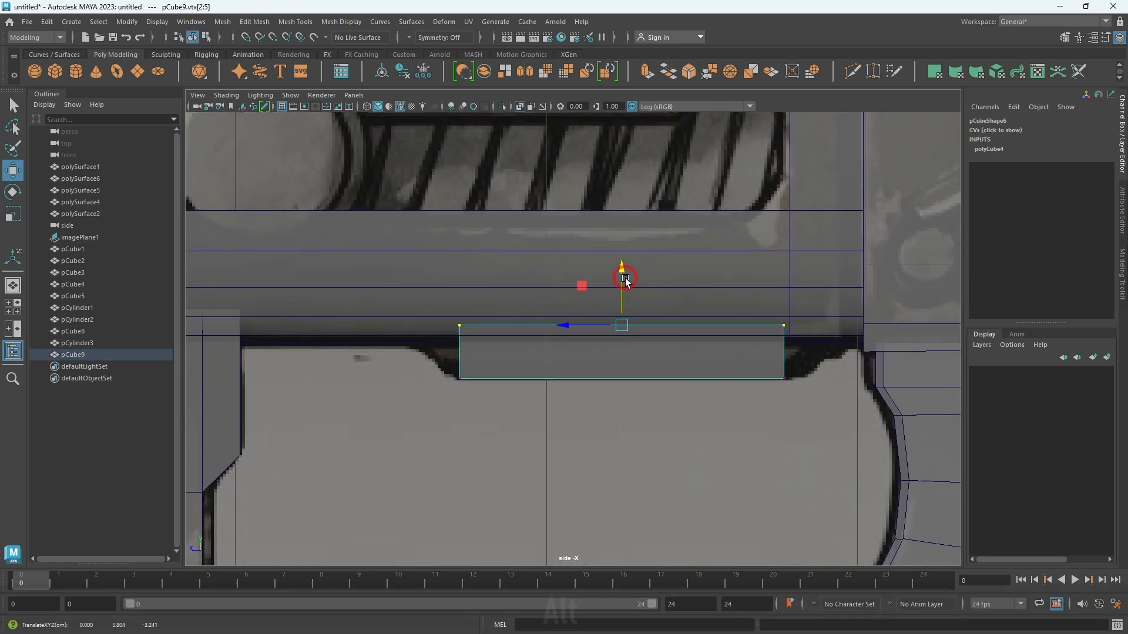
key("alt+d")
Move the vertices at both ends of the block outward to cover the reference part's sloped ends.
right_click_drag(594, 321, 643, 352, "alt")
left_click(565, 368)
mouse_move(739, 369)
middle_mouse_down("alt")
mouse_move(698, 365)
mouse_move(758, 359)
middle_mouse_up("alt")
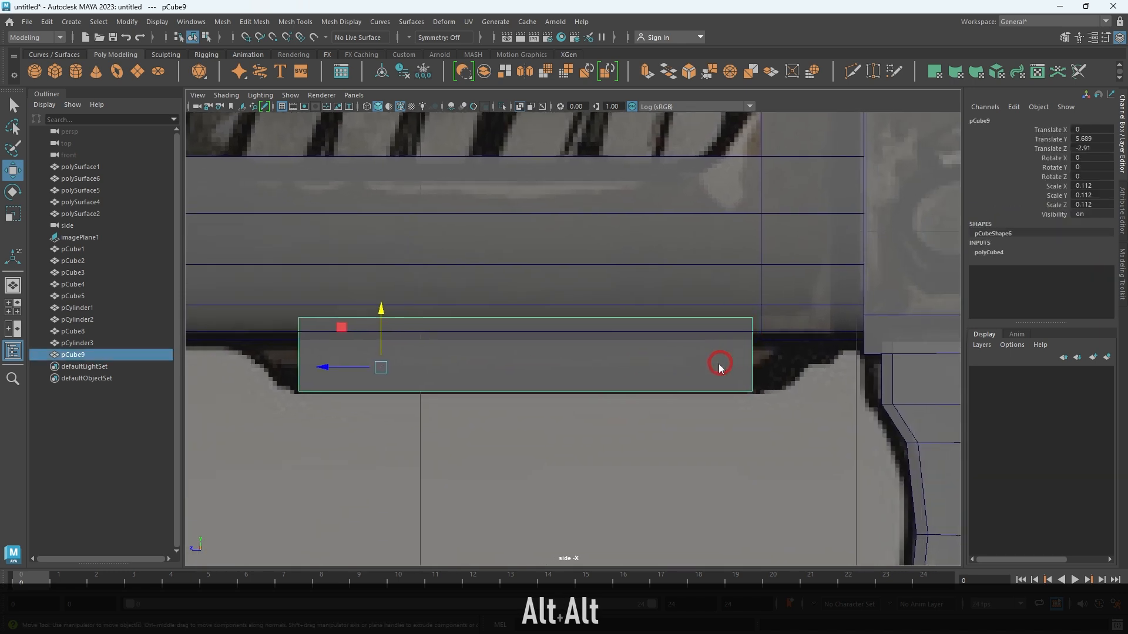
key("F9")
left_click_drag(696, 281, 815, 450)
left_click_drag(690, 355, 746, 354)
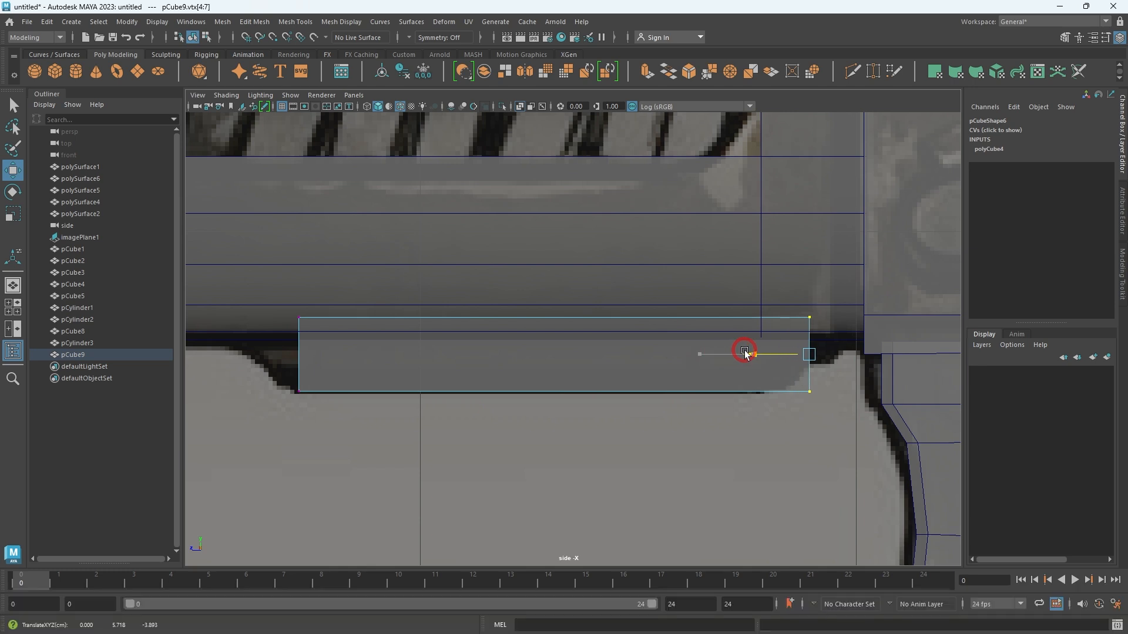
middle_click_drag(483, 352, 572, 352, "alt")
left_click_drag(346, 283, 438, 429)
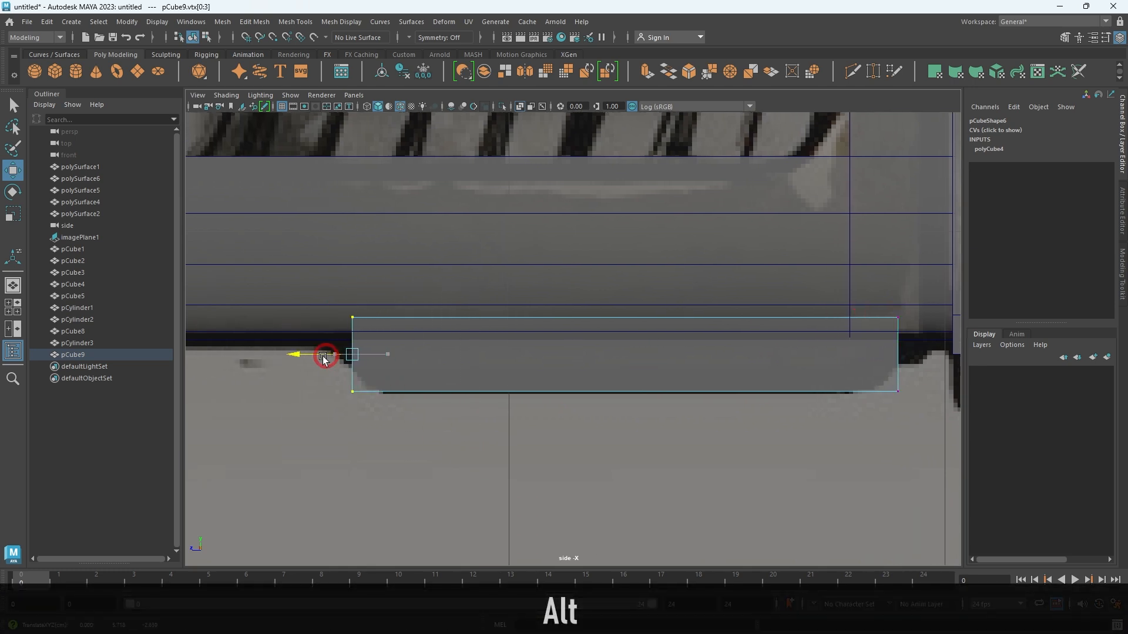
key("F8")
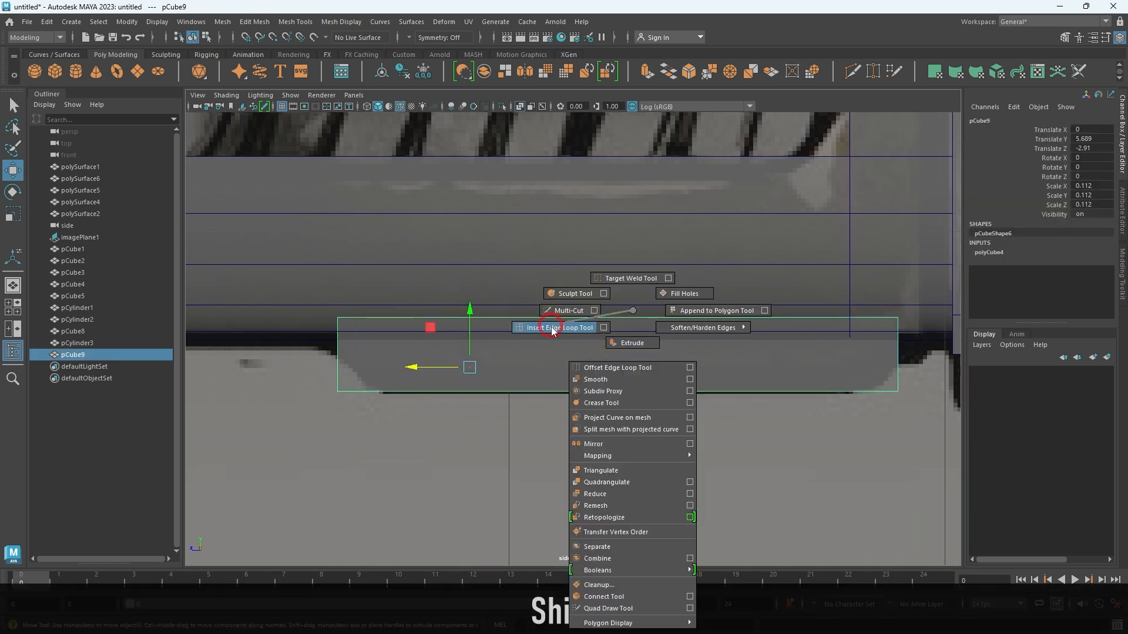
Insert two edge loops across the block and scale them apart to where the reference slopes begin.
left_click(552, 329)
left_click_drag(624, 398, 643, 393)
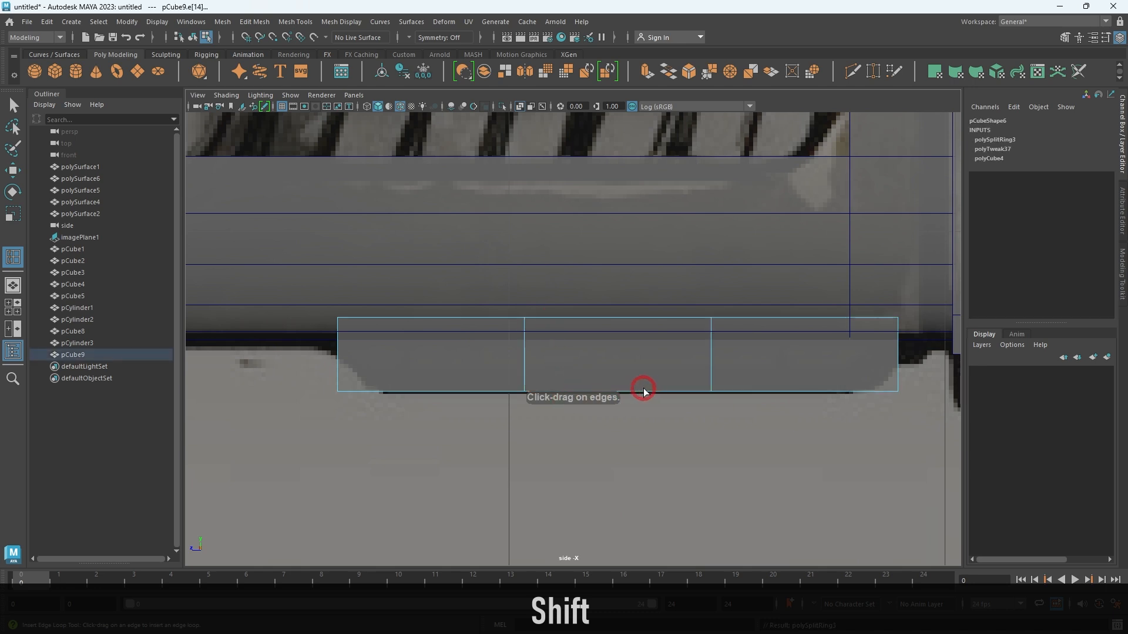
key("r")
left_click_drag(582, 354, 570, 356)
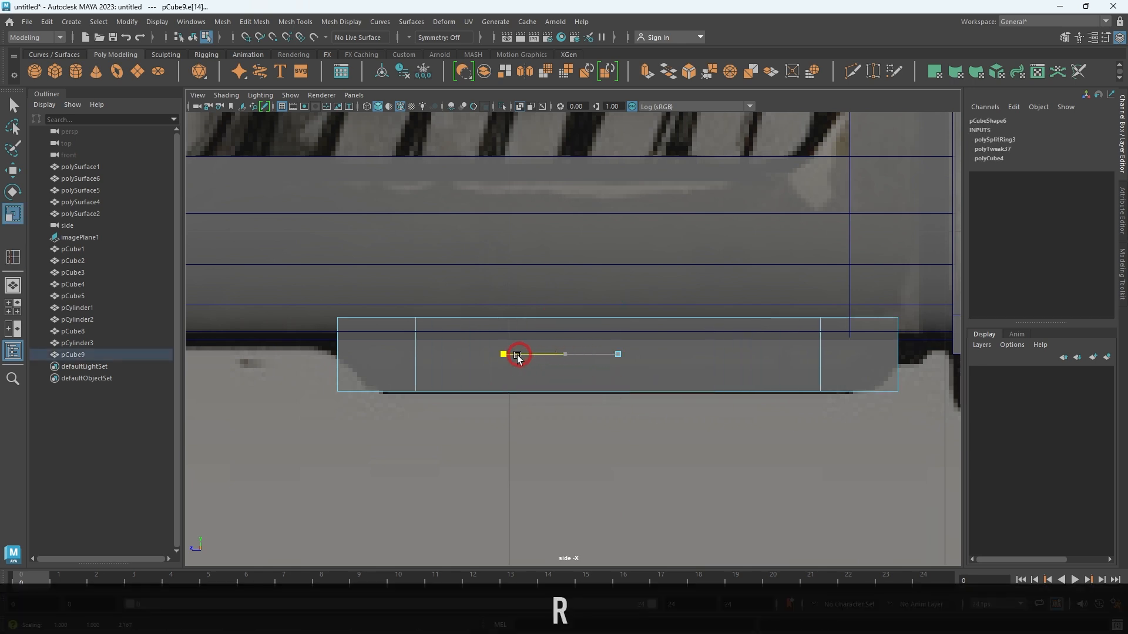
left_click_drag(498, 358, 505, 357)
Raise the block's outer bottom corner vertices to form sloped ends that follow the reference, and return to object mode.
middle_click_drag(507, 371, 530, 402, "alt")
right_click_drag(526, 406, 470, 405)
left_click_drag(346, 405, 377, 442)
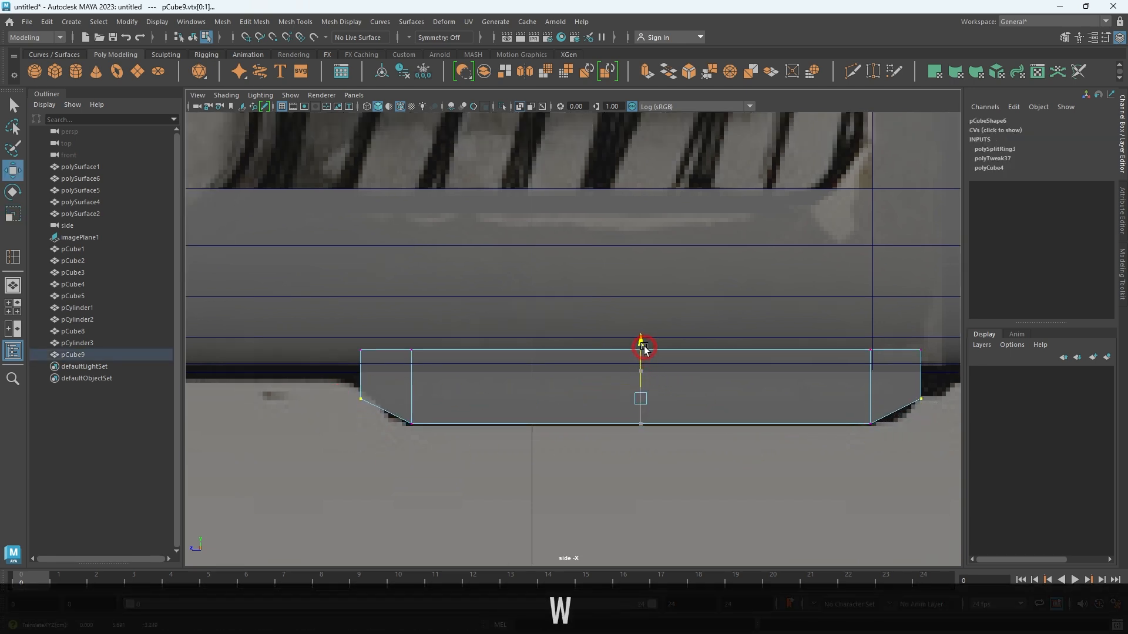
right_click_drag(642, 365, 740, 242)
Apply Soften/Harden Edges to the selected edges of the block in the perspective view.
key("space")
key("space")
left_click_drag(708, 278, 751, 259, "alt")
key("alt+d")
left_click_drag(583, 233, 605, 244, "alt")
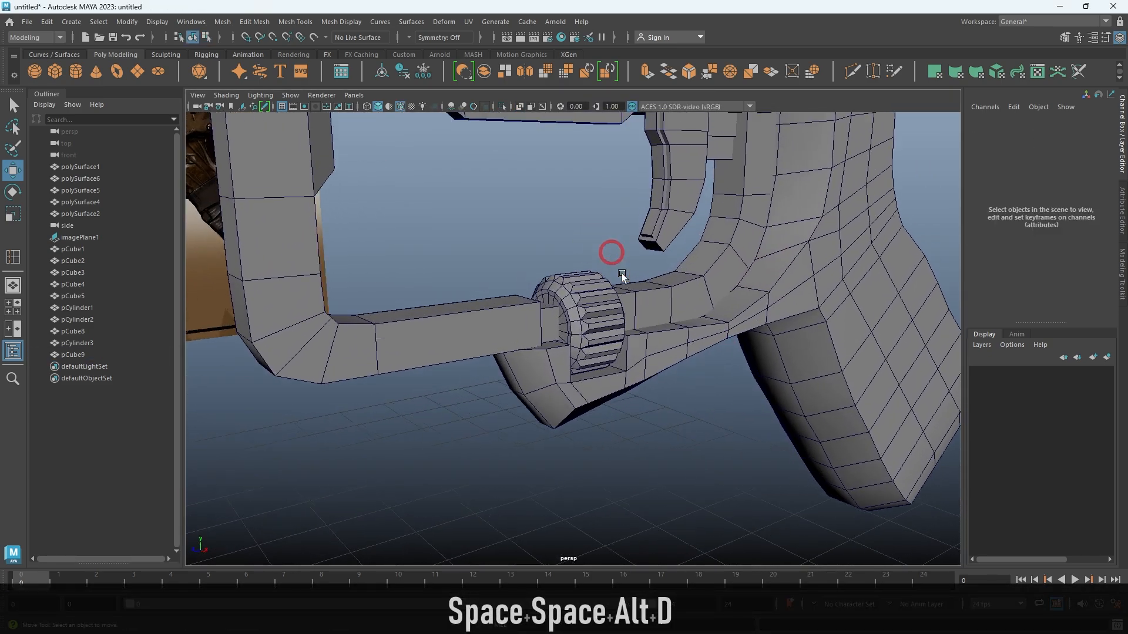
middle_click_drag(610, 248, 649, 396, "alt")
left_click_drag(651, 397, 573, 300, "alt")
left_click(534, 232)
right_click_drag(573, 300, 567, 270, "alt")
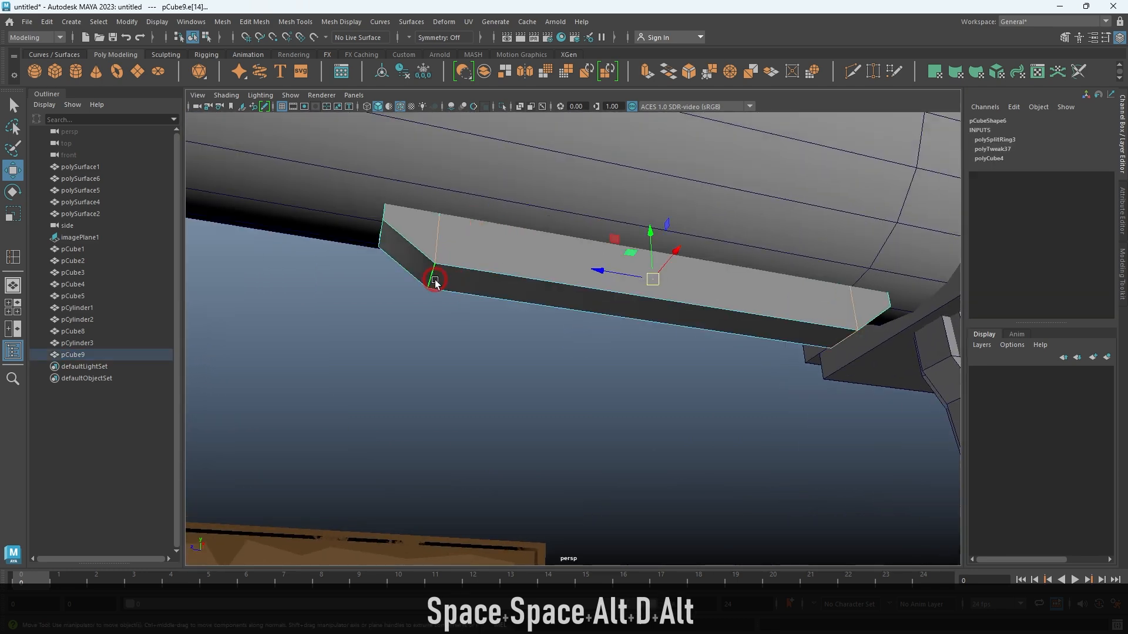
right_click_drag(730, 293, 817, 335, "shift")
key("r")
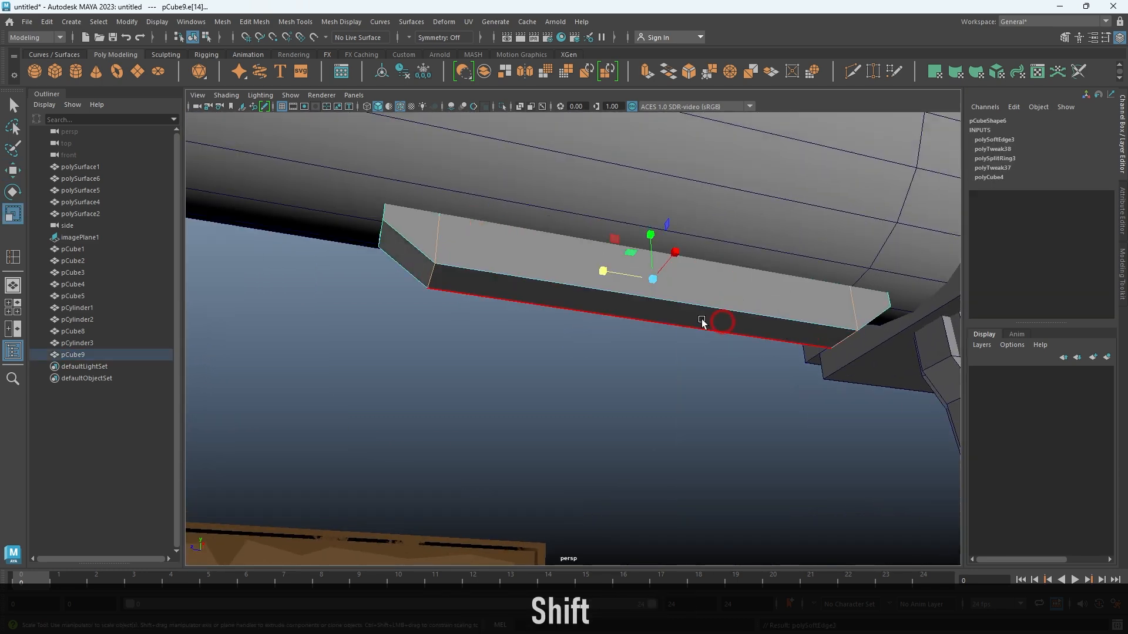
right_click_drag(731, 267, 773, 229)
Select the outer bottom corner vertices at both ends of the block and adjust their height.
key("alt+d")
right_click_drag(763, 354, 561, 267, "alt")
left_click_drag(561, 267, 607, 275, "alt")
right_click_drag(607, 274, 637, 391, "alt")
left_click_drag(637, 390, 670, 402, "alt")
left_click(617, 405)
right_click_drag(669, 402, 527, 373)
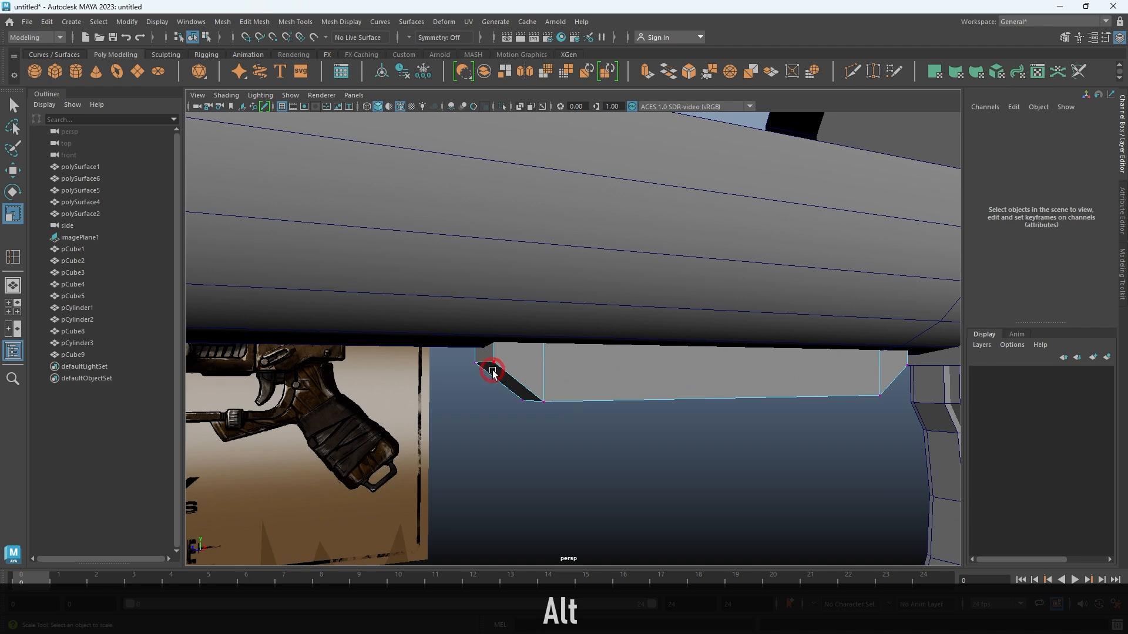
left_click_drag(455, 355, 455, 355)
left_click_drag(456, 356, 556, 363, "alt")
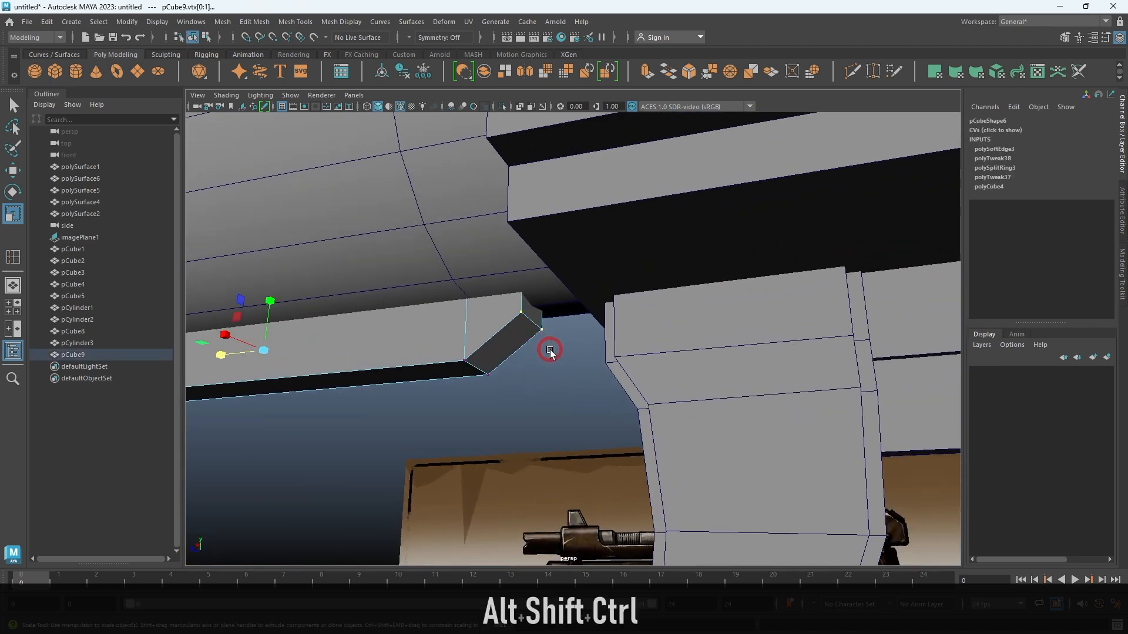
key("4")
left_click_drag(536, 330, 730, 400, "alt")
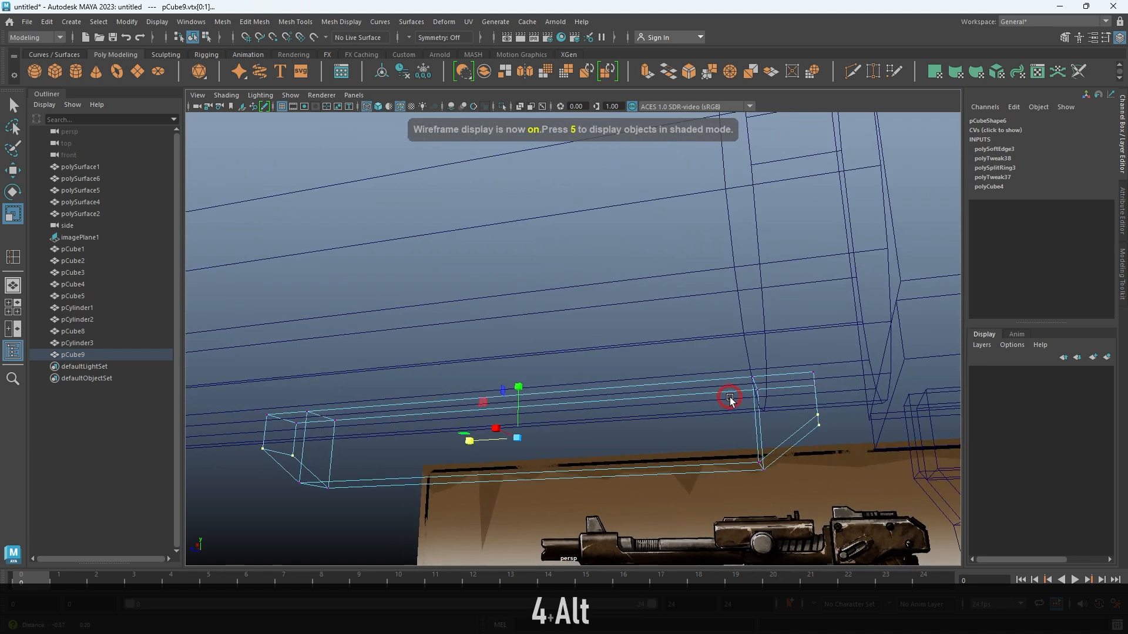
key("5")
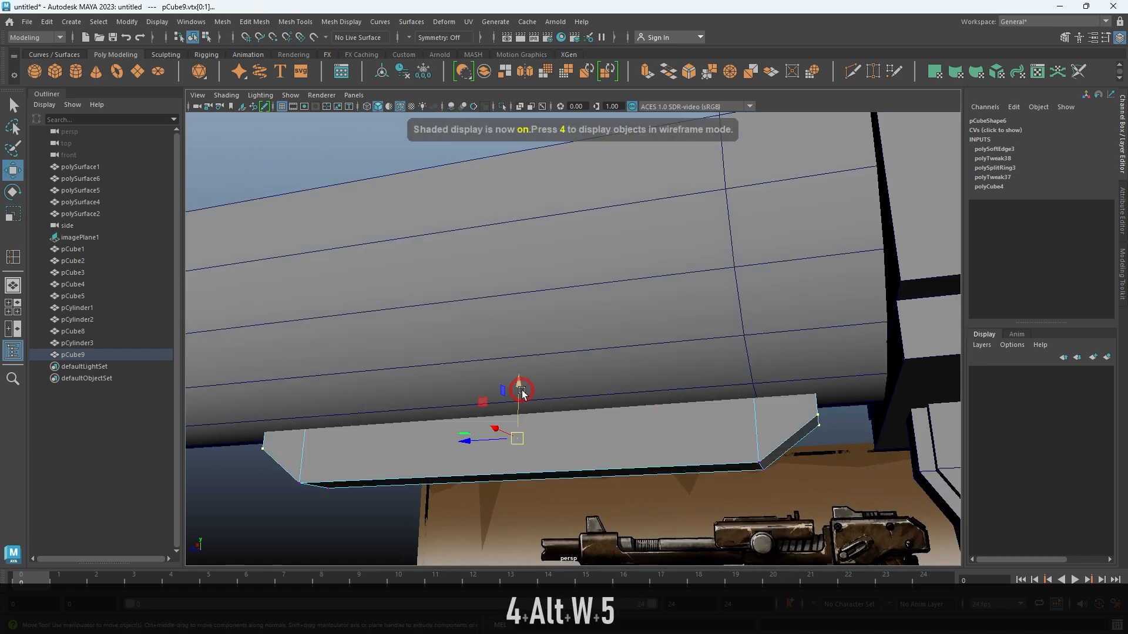
key("alt+d")
Compare the modelled parts with the reference image around the barrel and scope in the side and perspective views.
left_click_drag(541, 382, 799, 513, "alt")
key("space")
key("space")
right_click_drag(777, 488, 738, 460, "alt")
middle_click_drag(613, 368, 662, 388, "alt")
right_click_drag(662, 388, 742, 426, "alt")
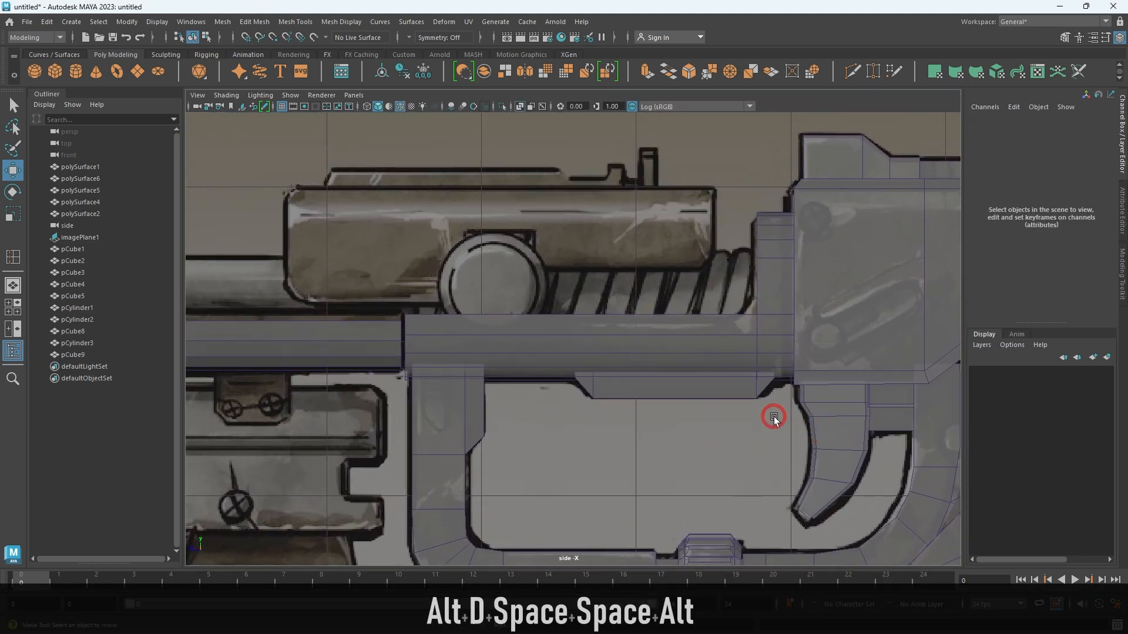
middle_click_drag(762, 411, 810, 426, "alt")
right_click_drag(811, 425, 791, 402, "alt")
middle_click_drag(782, 393, 785, 411, "alt")
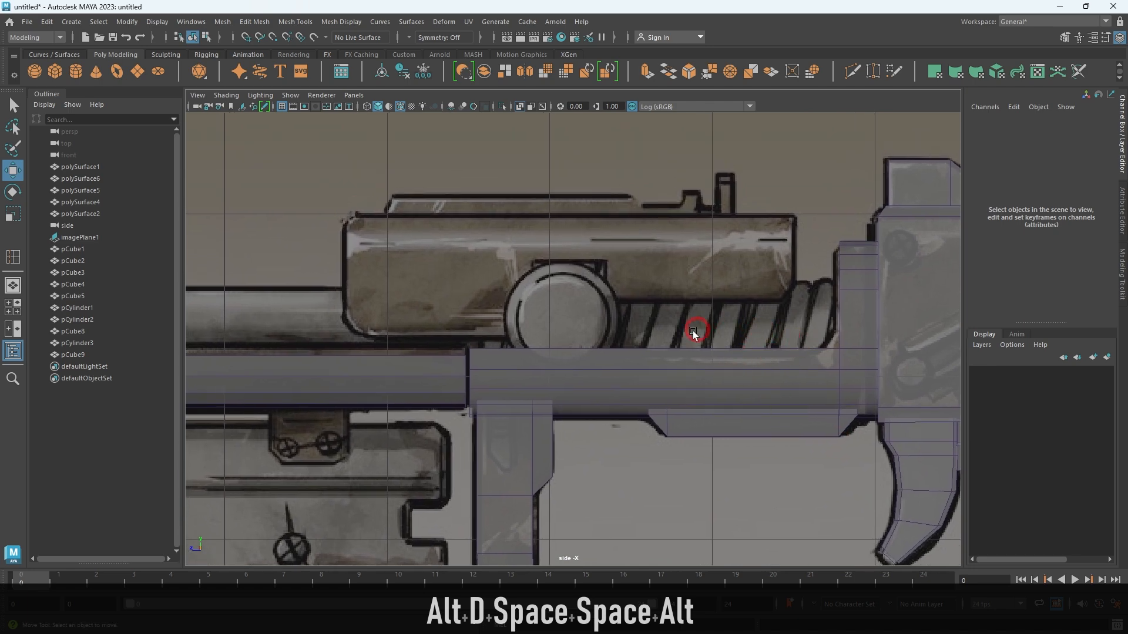
middle_click_drag(743, 318, 832, 338, "alt")
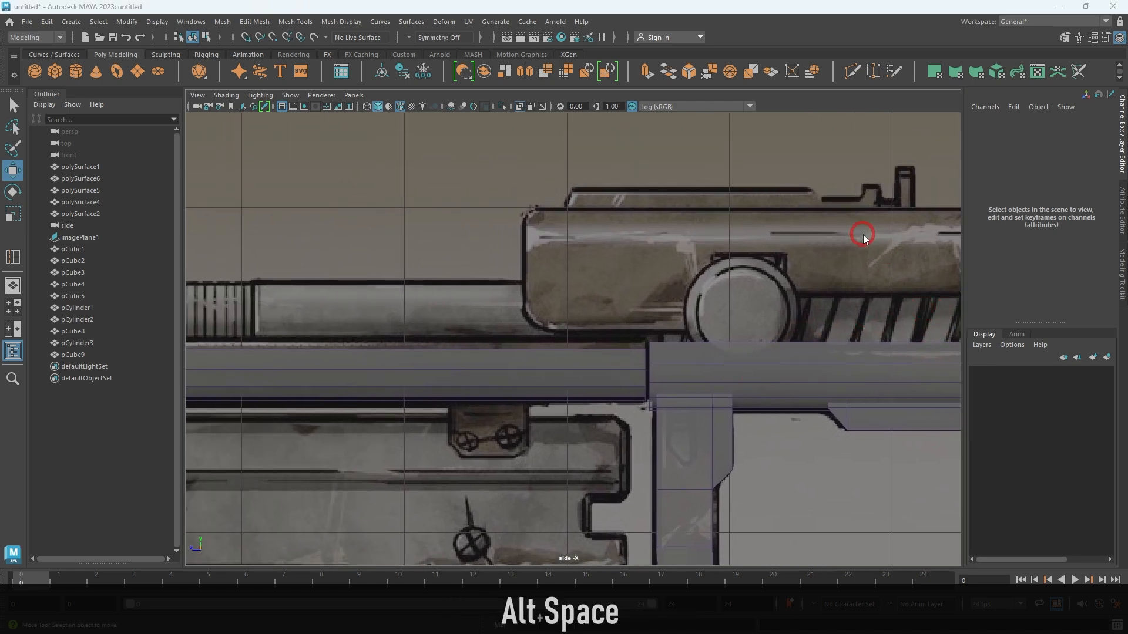
key("space")
key("space")
middle_click_drag(688, 299, 738, 328, "alt")
left_click_drag(738, 329, 431, 378, "alt")
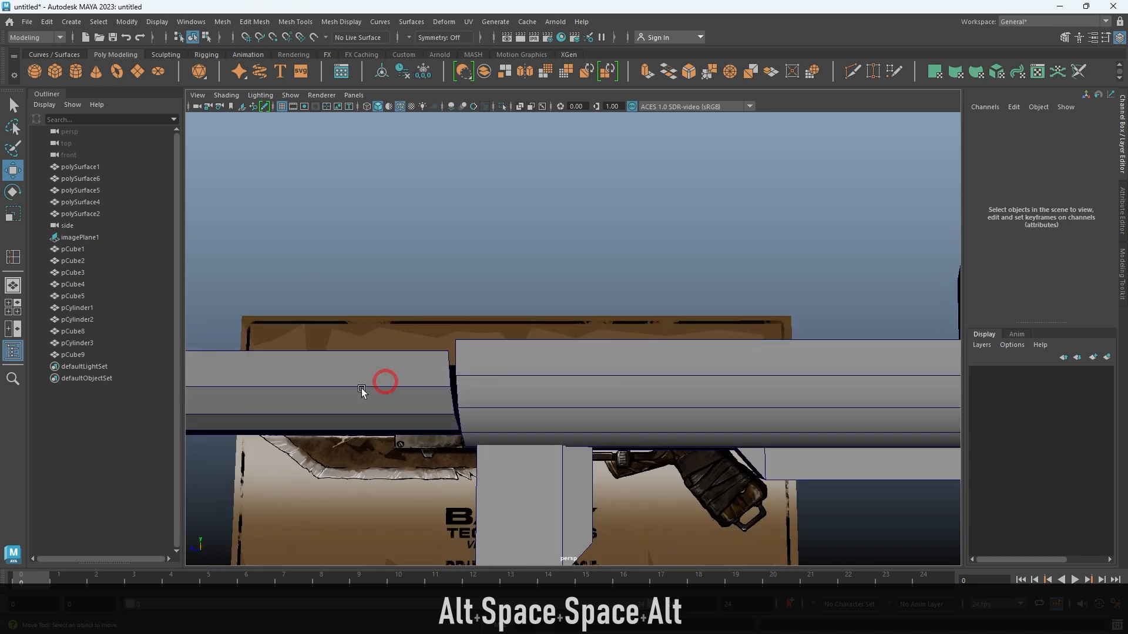
Slide the end vertices of the long front barrel's lower trough lengthwise into the rear barrel housing.
left_click(339, 395)
right_click_drag(926, 244, 687, 228, "alt")
middle_click_drag(628, 220, 756, 222, "alt")
left_click_drag(583, 239, 816, 501)
left_click_drag(729, 371, 630, 448, "alt")
middle_click_drag(612, 442, 621, 442)
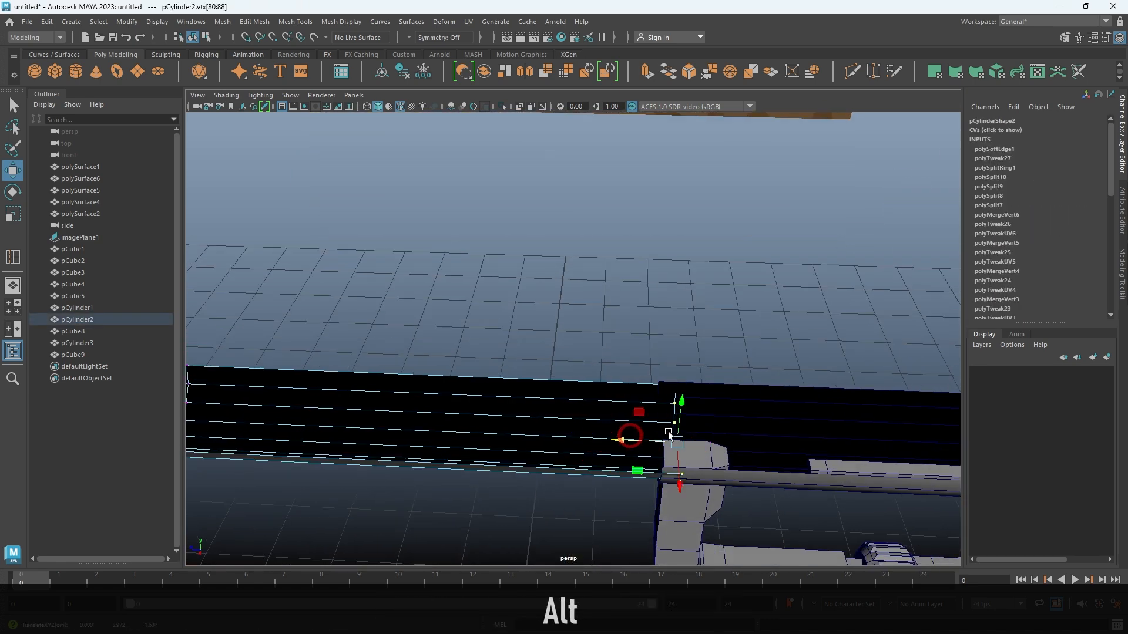
key("alt+d")
Scale the trough's end vertices across its width so that they fit inside the rear housing.
right_click_drag(834, 358, 779, 340, "alt")
left_click_drag(779, 339, 960, 288, "alt")
right_click_drag(822, 329, 745, 303, "alt")
left_click_drag(745, 303, 709, 385, "alt")
left_click(738, 459)
left_click_drag(738, 459, 651, 398, "alt")
right_click_drag(699, 405, 652, 402)
left_click_drag(743, 332, 805, 377, "alt")
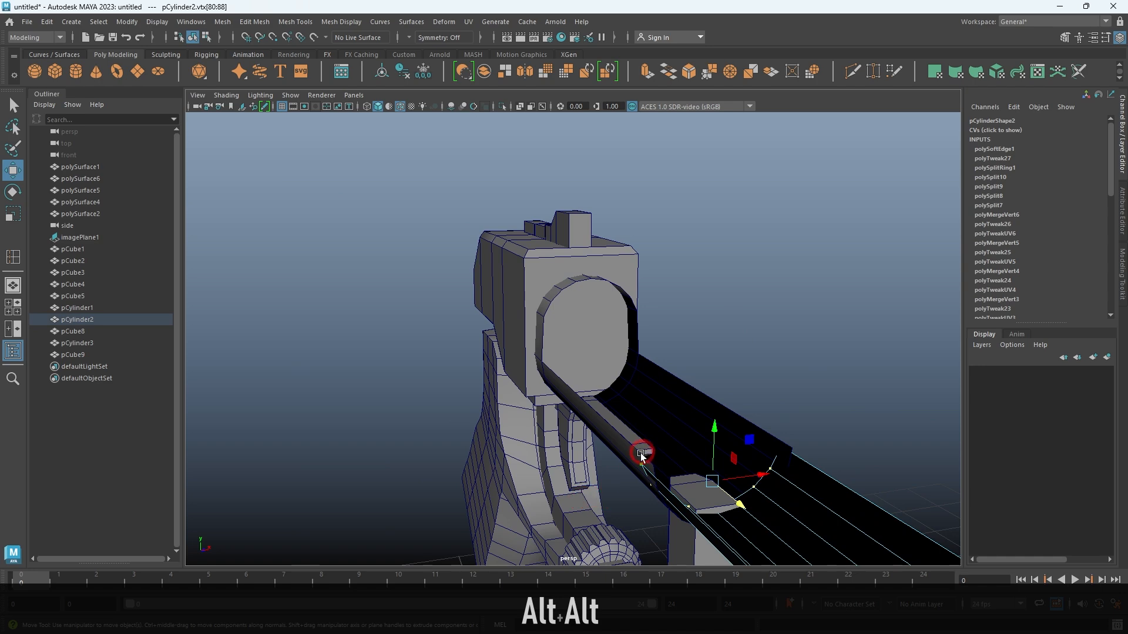
left_click_drag(684, 465, 712, 431, "alt")
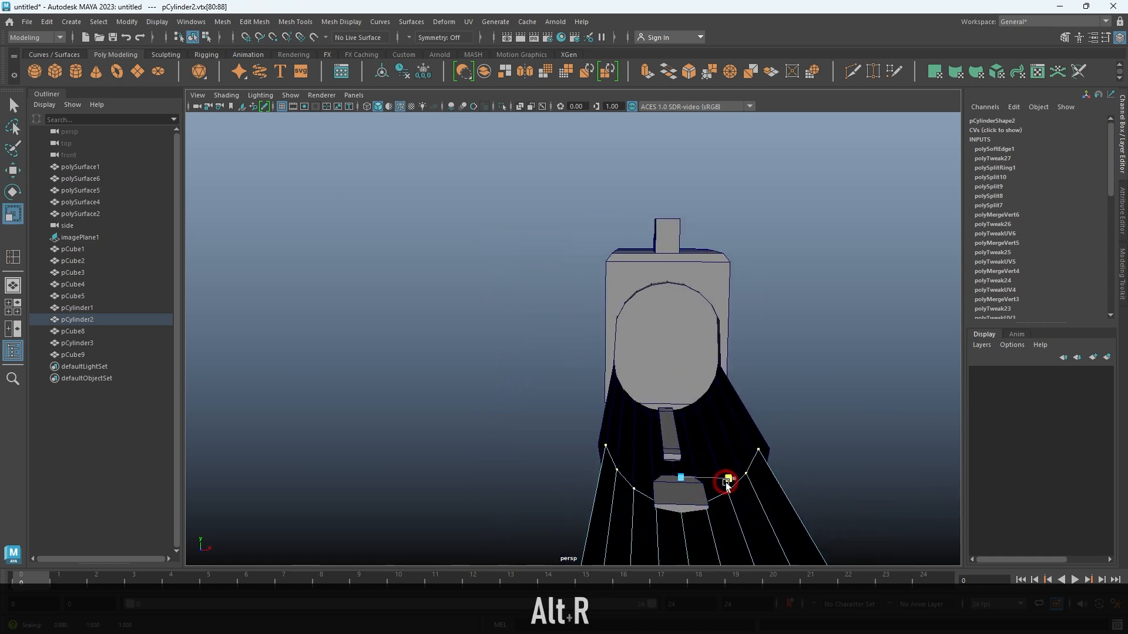
key("alt+d")
Try to extrude the rear barrel housing's faces with a Local Translate Z of about -0.037 to give it thickness.
left_click_drag(726, 485, 675, 391, "alt")
right_click_drag(676, 390, 658, 384, "alt")
left_click_drag(655, 417, 623, 389, "alt")
left_click(687, 406)
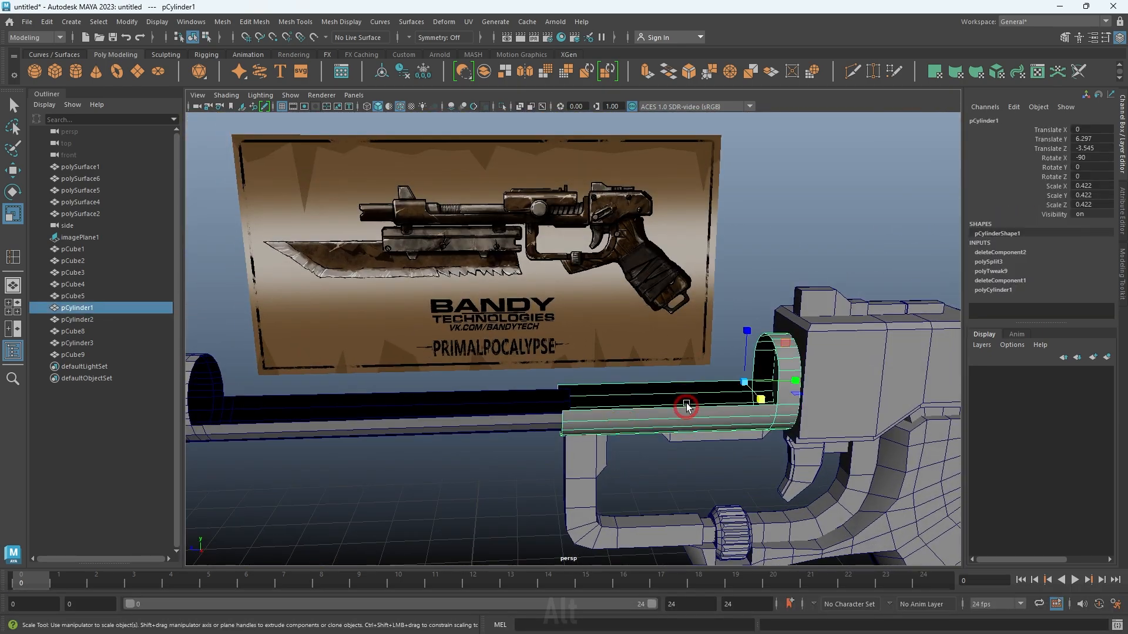
left_click_drag(686, 405, 704, 370, "alt")
key("ctrl+e")
right_click_drag(703, 382, 729, 400, "alt")
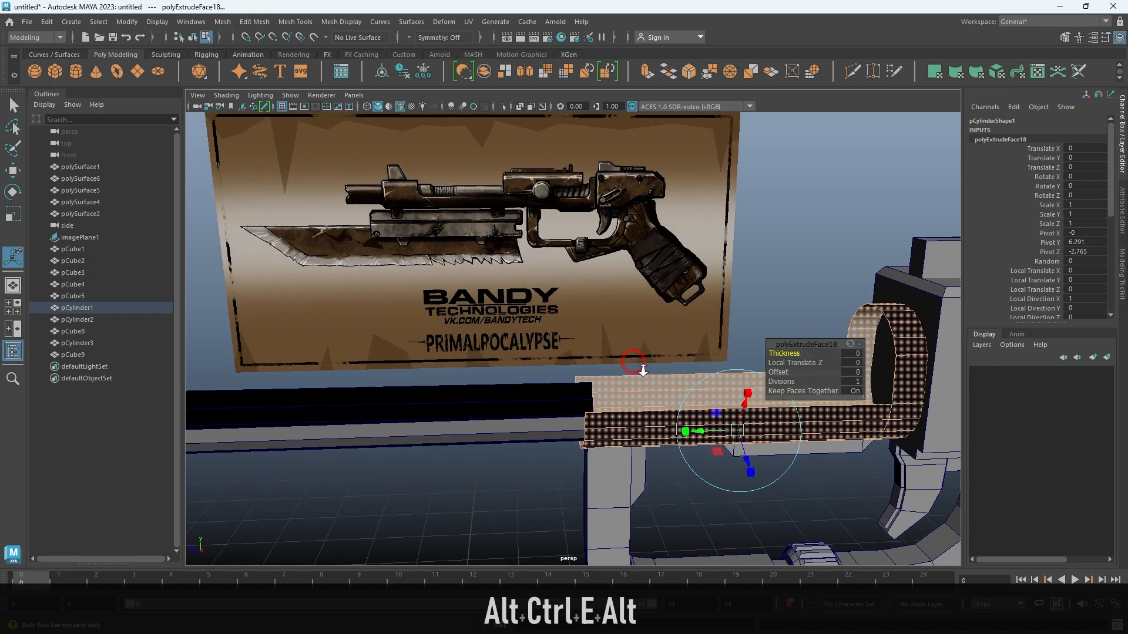
left_click_drag(642, 373, 548, 371, "alt")
right_click_drag(548, 371, 590, 398, "alt")
left_click_drag(651, 450, 648, 445)
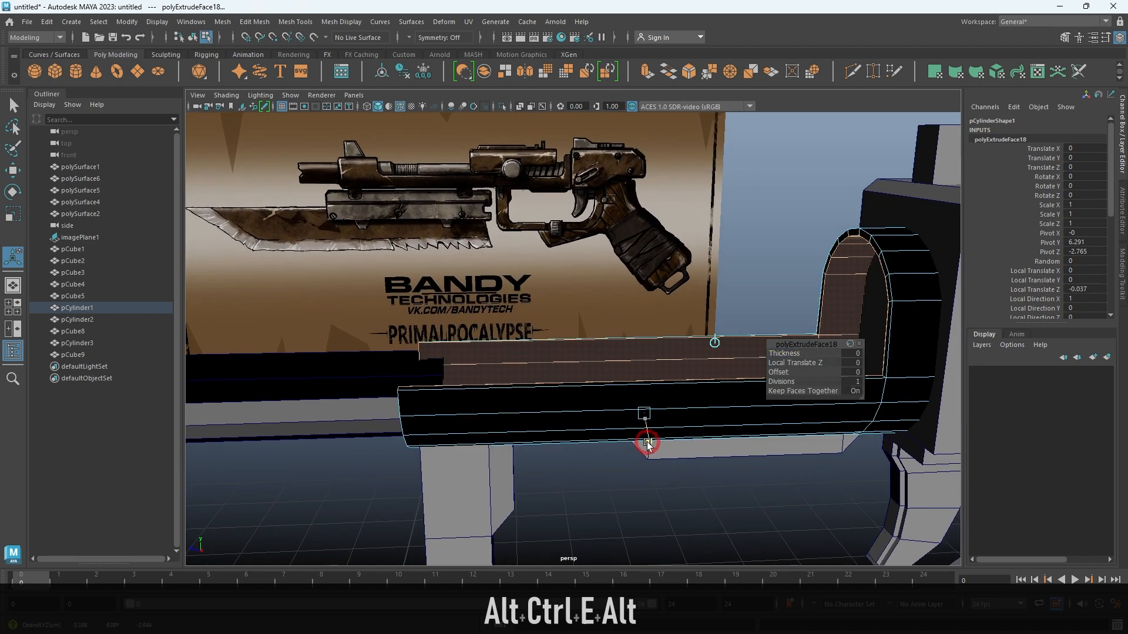
left_click_drag(534, 388, 556, 403, "alt")
right_click_drag(557, 403, 613, 306)
left_click(622, 266)
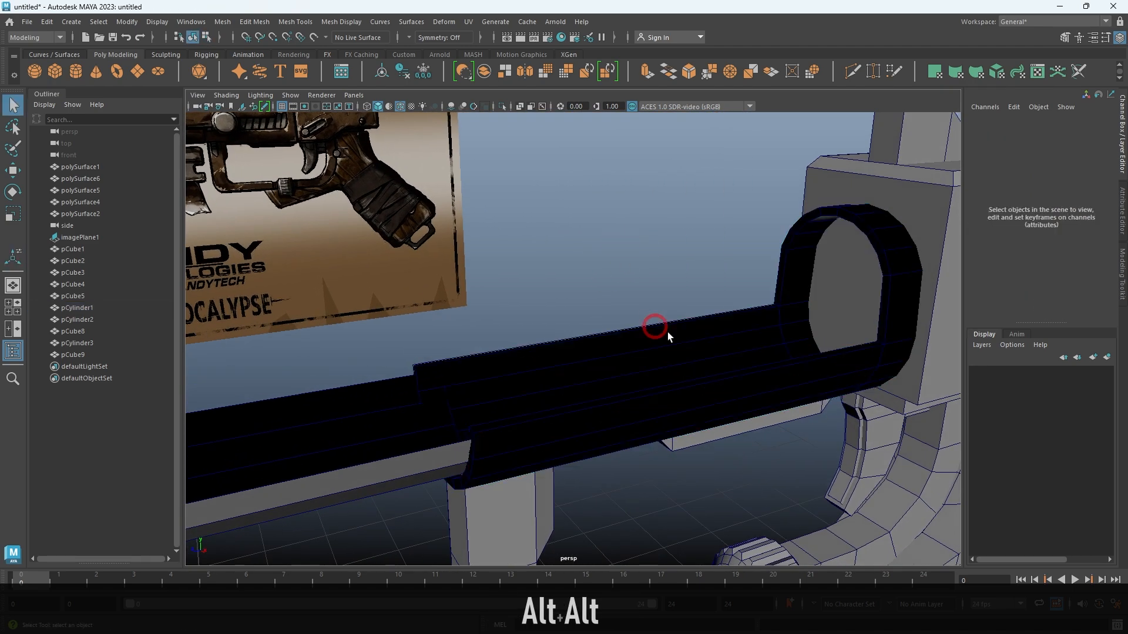
Try to reverse the face normals of the extruded rear barrel housing.
left_click_drag(643, 315, 572, 319, "alt")
left_click(735, 307)
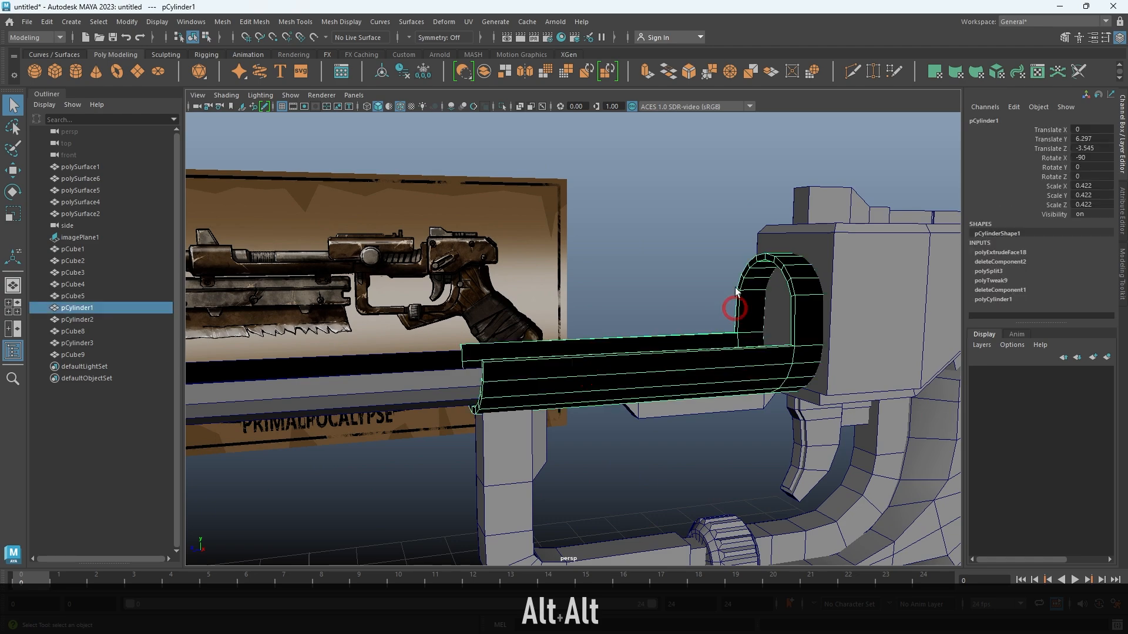
left_click(323, 23)
left_click(353, 76)
key("r")
left_click(741, 247)
left_click_drag(741, 247, 323, 322, "alt")
left_click(498, 318)
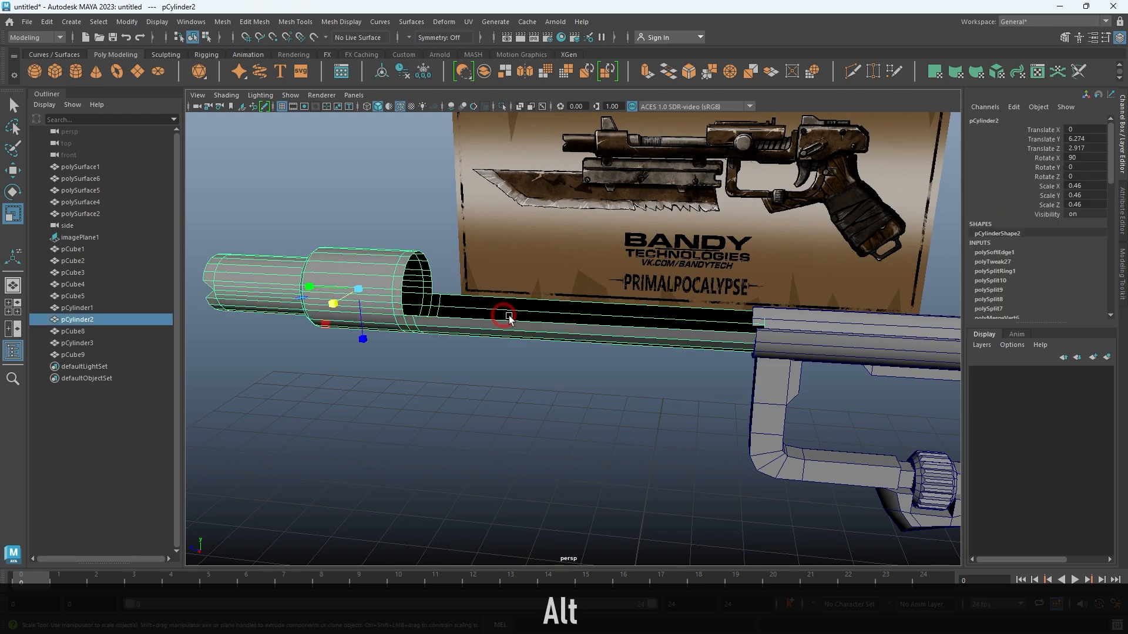
Undo the rear barrel housing's normal reversal and extrusion.
scroll(569, 362, "down", 3)
left_click_drag(569, 362, 696, 312, "alt")
left_click(813, 388)
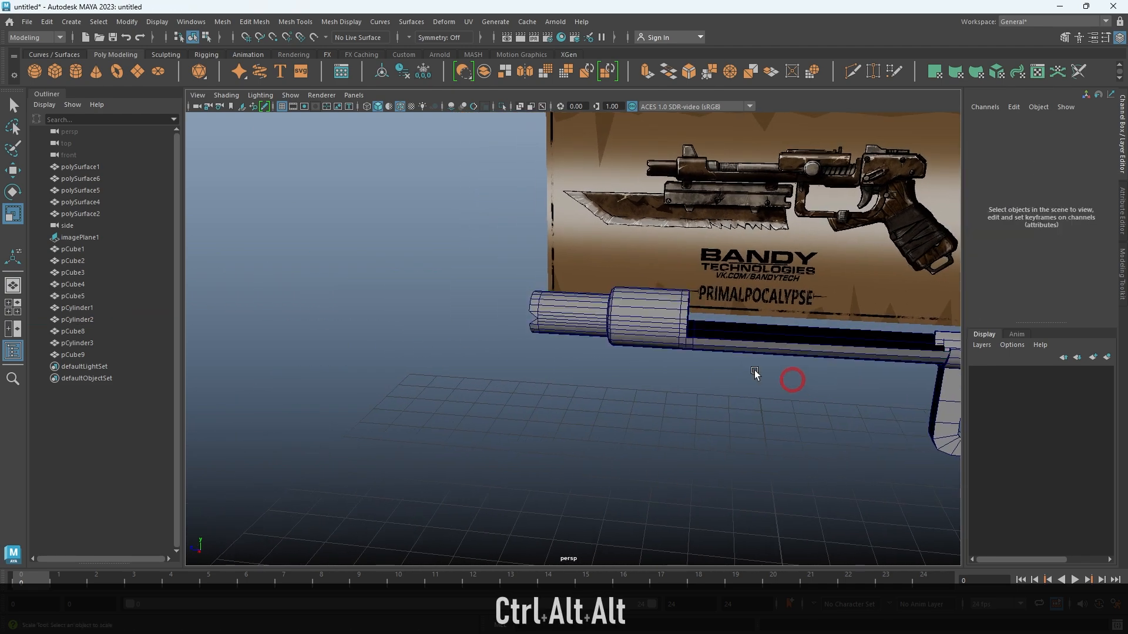
middle_click_drag(813, 388, 470, 340, "alt")
scroll(571, 394, "up", 3)
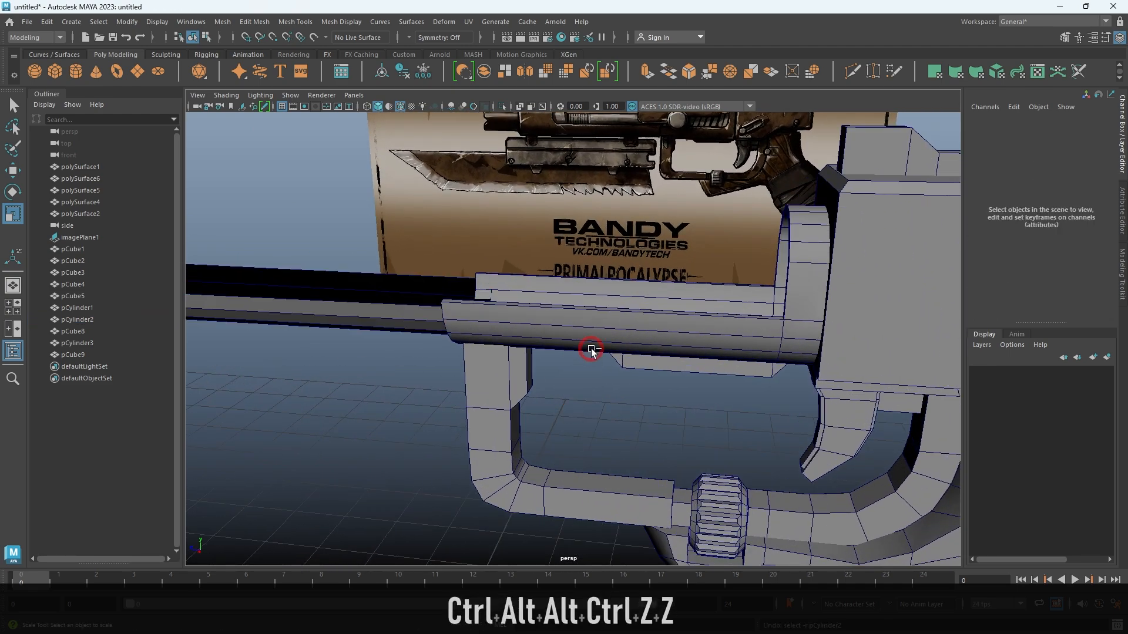
key("ctrl+z")
key("ctrl+z")
key("ctrl+z")
key("ctrl+z")
key("ctrl+z")
key("ctrl+z")
key("ctrl+z")
key("ctrl+z")
Turn off the wireframe overlay on shaded objects and select the rear barrel housing.
left_click_drag(708, 264, 875, 265, "alt")
key("alt+d")
scroll(662, 331, "up", 3)
key("alt+5")
left_click(511, 320)
left_click_drag(611, 230, 507, 356, "alt")
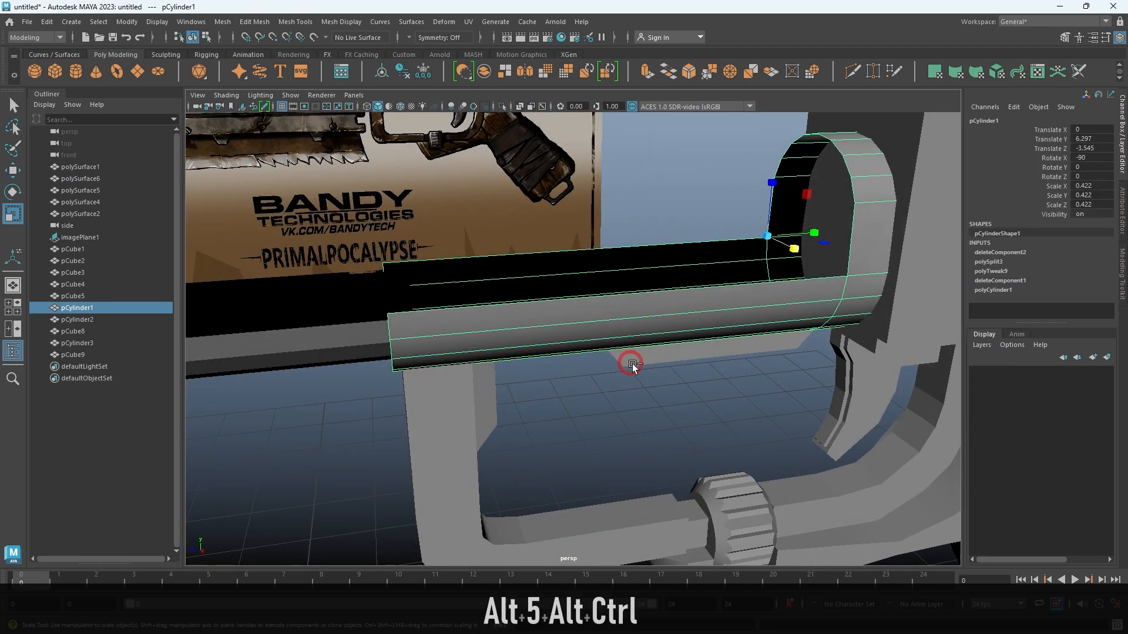
Extrude the rear barrel housing's faces to give the shell thickness, and reverse its normals.
key("ctrl+e")
left_click_drag(644, 363, 636, 347)
right_click_drag(639, 252, 683, 189)
middle_click_drag(664, 190, 693, 229, "alt")
left_click(387, 17)
left_click(355, 23)
left_click(360, 81)
left_click(728, 169)
left_click_drag(781, 271, 754, 299, "alt")
Soften the short edges just behind the front barrel housing, where it steps down to the open half-tube.
left_click(419, 390)
middle_click_drag(451, 364, 582, 411, "alt")
right_click_drag(582, 412, 626, 278, "alt")
right_click_drag(649, 374, 726, 453, "alt")
middle_click_drag(727, 452, 604, 419, "alt")
right_click_drag(549, 373, 546, 337)
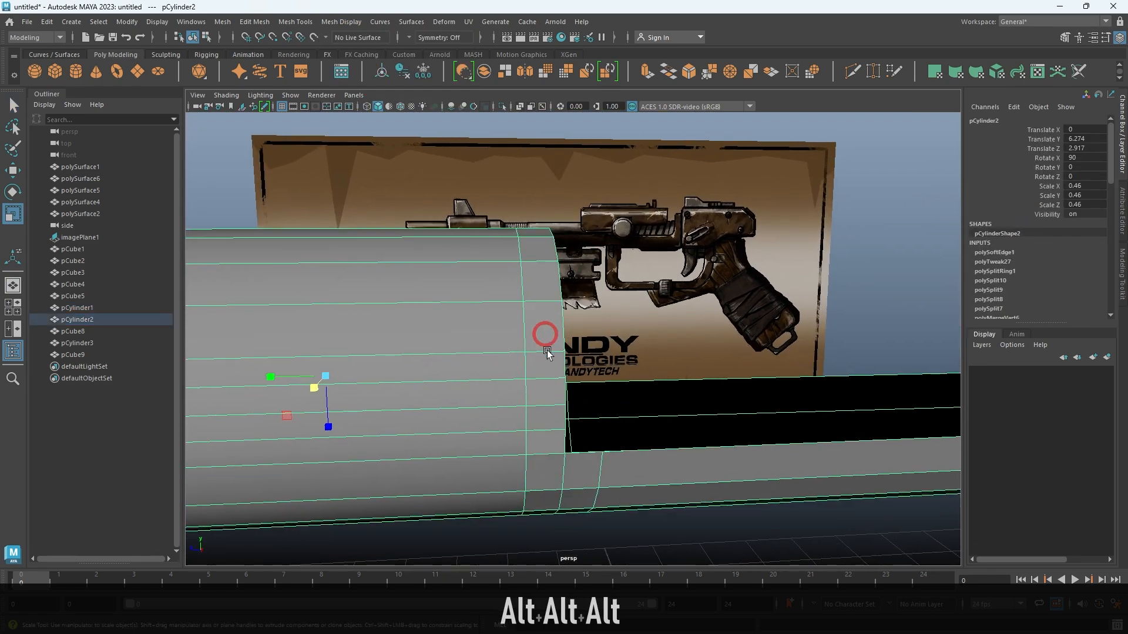
right_click_drag(878, 270, 934, 303, "shift")
right_click_drag(568, 372, 614, 398, "alt")
middle_click_drag(614, 398, 586, 292, "alt")
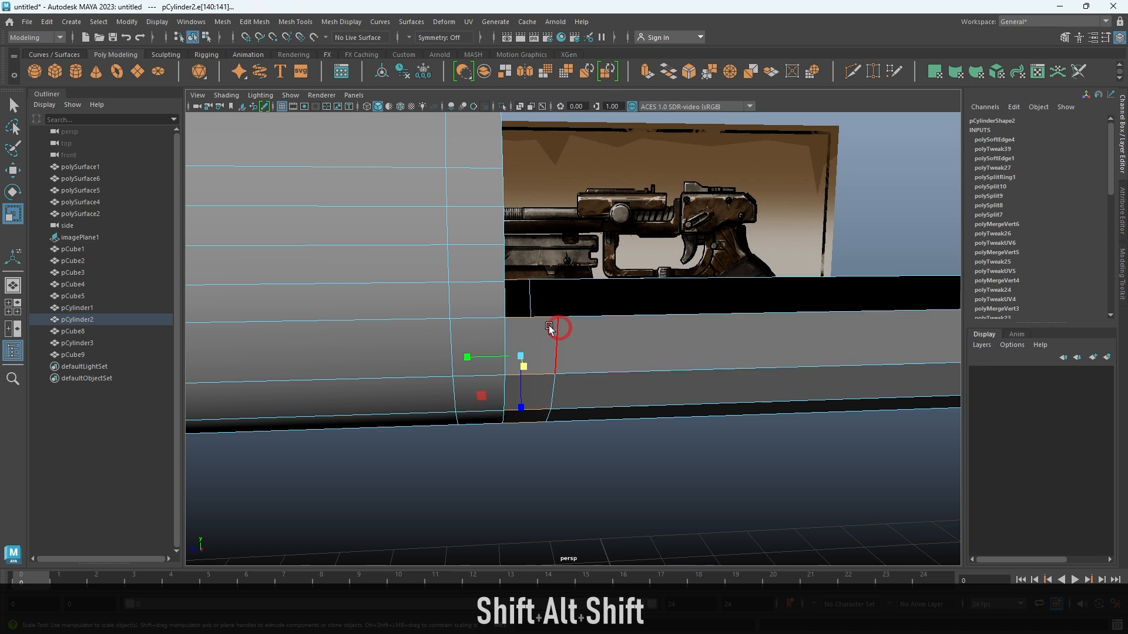
left_click(526, 320, "ctrl+shift")
key("g")
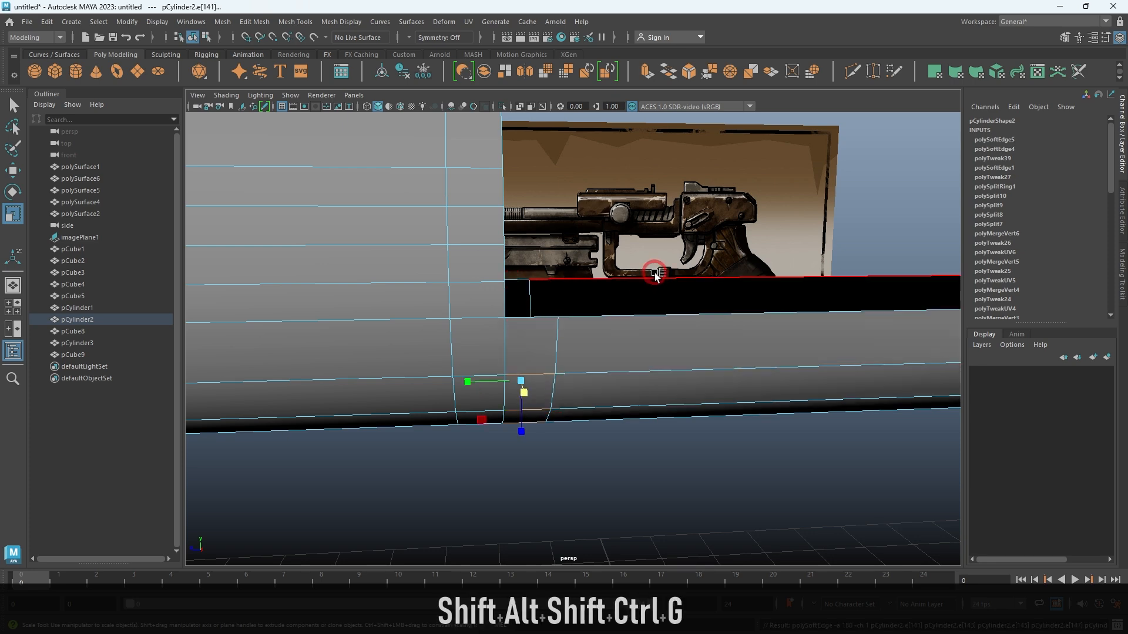
Soften the long lengthwise edges along the open half-tube behind the front barrel housing.
mouse_move(707, 334)
left_mouse_down("alt")
mouse_move(715, 325)
mouse_move(667, 269)
mouse_move(712, 345)
mouse_move(703, 368)
mouse_move(720, 338)
left_mouse_up("alt")
left_click_drag(664, 335, 717, 418)
mouse_move(718, 412)
left_mouse_down("alt")
mouse_move(728, 433)
mouse_move(775, 457)
mouse_move(739, 444)
mouse_move(721, 399)
left_mouse_up("alt")
key("g")
left_click_drag(523, 385, 517, 385, "alt")
middle_click_drag(517, 385, 831, 387, "alt")
left_click_drag(831, 387, 699, 357, "alt")
middle_click_drag(699, 357, 798, 357, "alt")
left_click_drag(725, 394, 740, 354, "alt")
right_click_drag(740, 355, 721, 389, "alt")
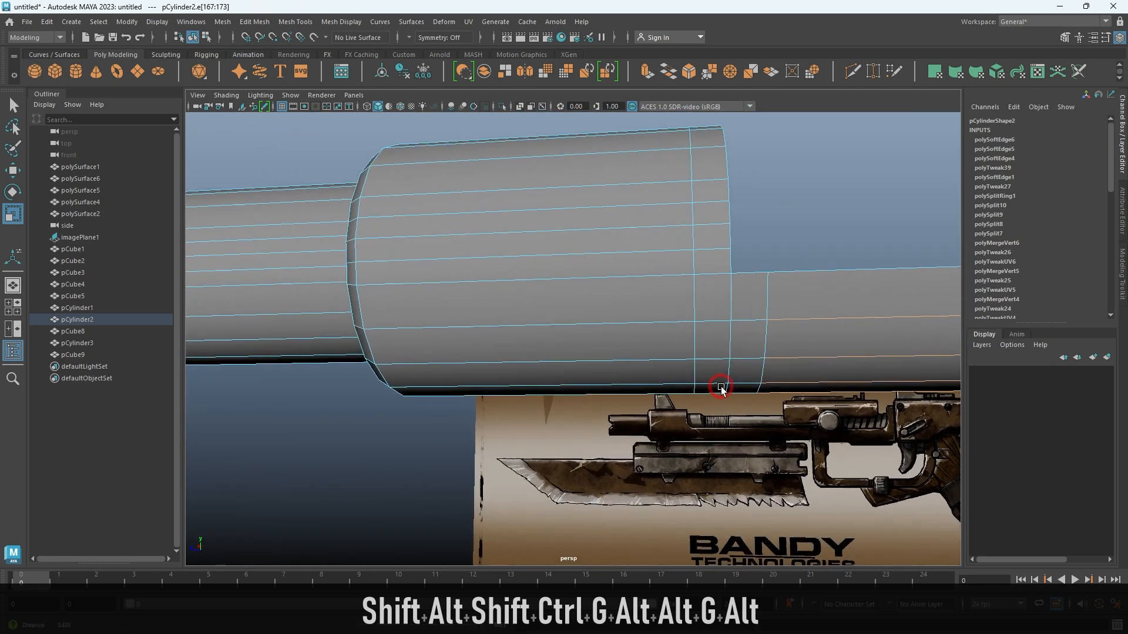
left_click(739, 356, "shift")
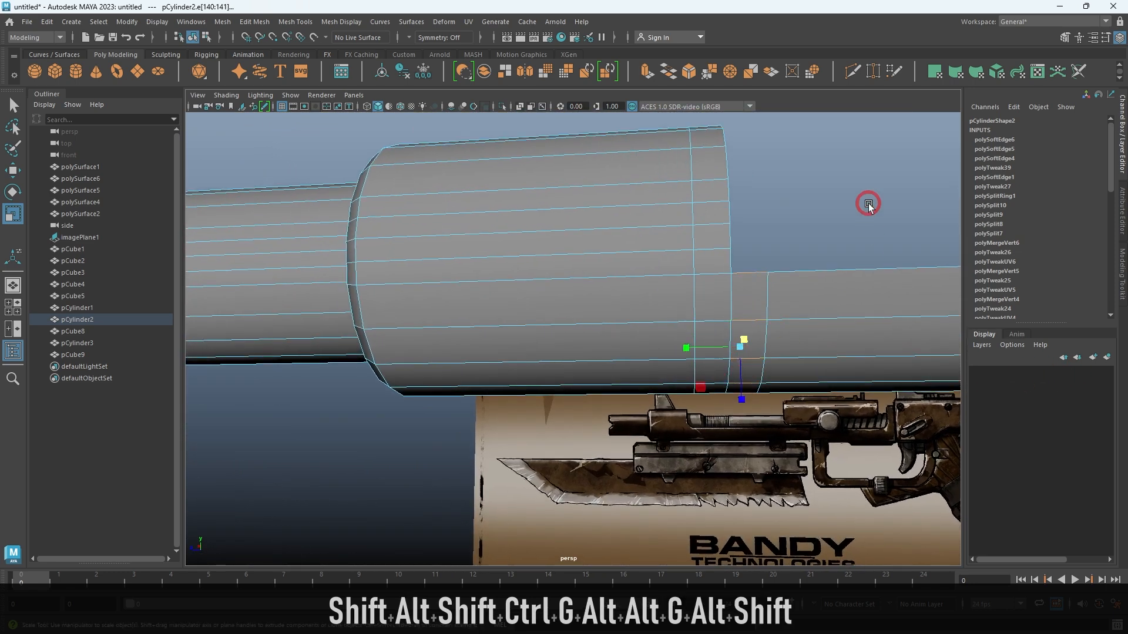
right_click_drag(868, 203, 875, 191)
key("alt+d")
Soften the edge loop where the front barrel housing meets the half-tube and clear the selection.
left_click_drag(805, 306, 653, 265, "alt")
left_click(629, 328)
right_click_drag(628, 329, 627, 288)
double_click(628, 269)
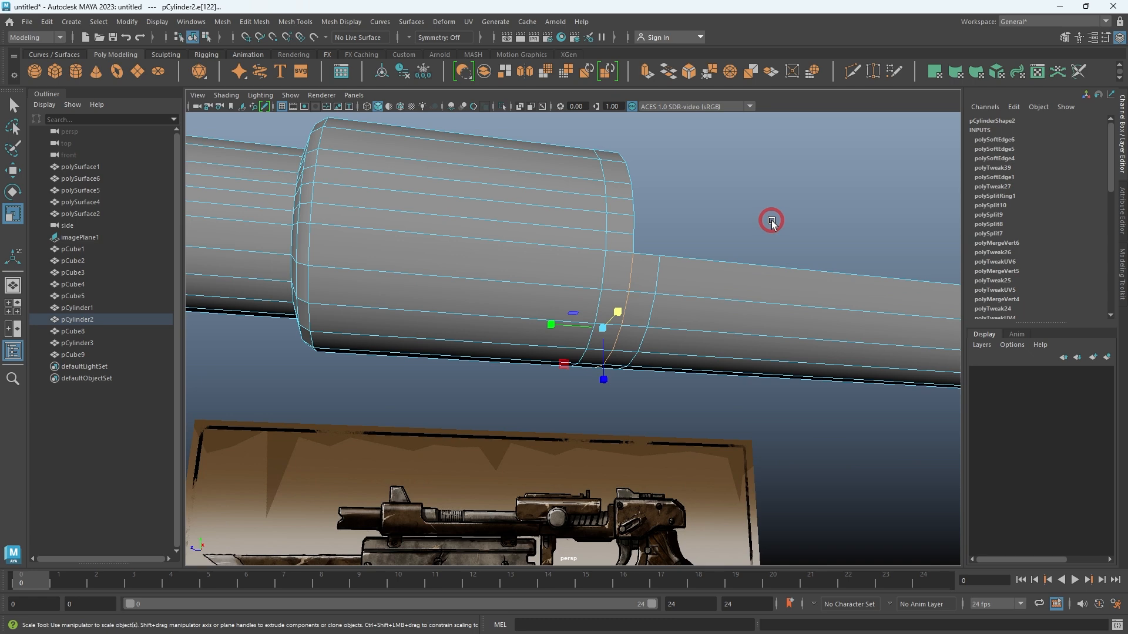
left_click(787, 194)
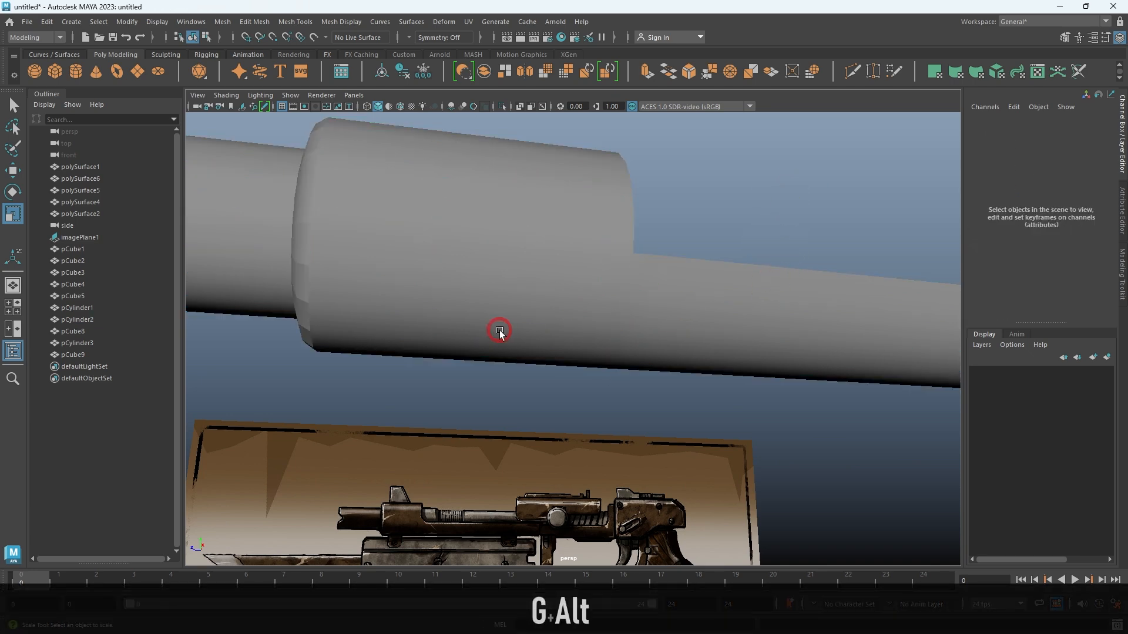
Soften the edges across the beveled shoulder between the front barrel housing and the narrower muzzle.
middle_click_drag(499, 331, 687, 330, "alt")
left_click(697, 342)
right_click_drag(687, 329, 690, 256, "alt")
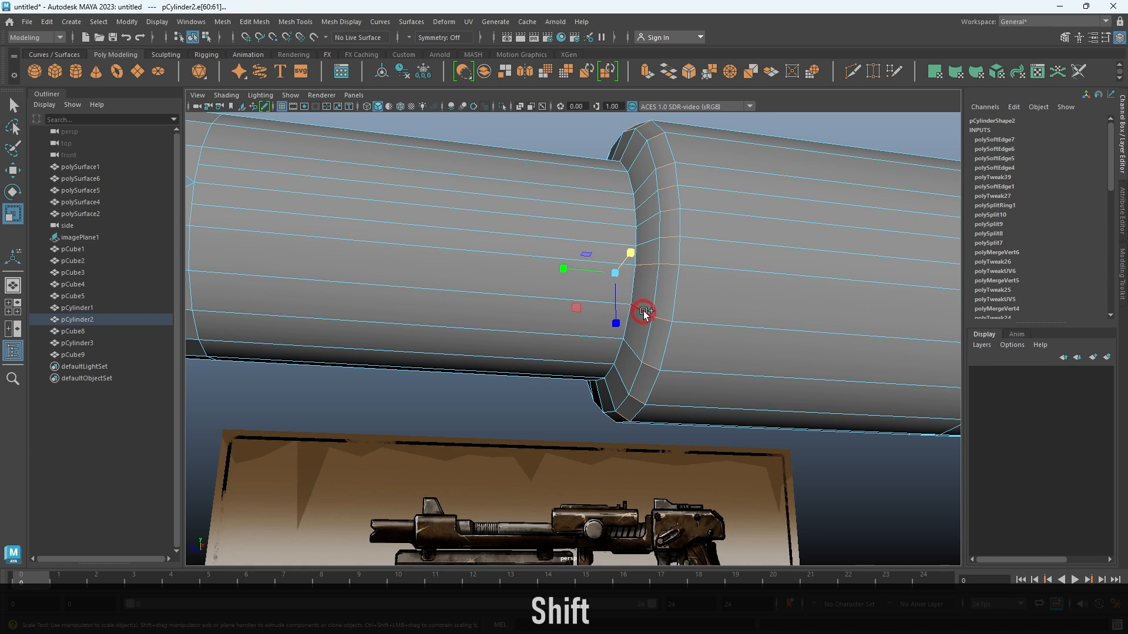
key("shift+g")
right_click_drag(710, 333, 635, 235, "alt")
middle_click_drag(634, 238, 705, 265, "alt")
key("alt+d")
Soften the short lengthwise edges on the lower part of the notched muzzle tip.
middle_click_drag(499, 317, 688, 333, "alt")
right_click_drag(691, 335, 713, 344, "alt")
left_click(626, 345)
right_click_drag(626, 346, 627, 277)
left_click(616, 359, "shift")
right_click_drag(693, 359, 652, 347, "alt")
middle_click_drag(627, 314, 640, 340, "alt")
right_click_drag(640, 341, 707, 319, "alt")
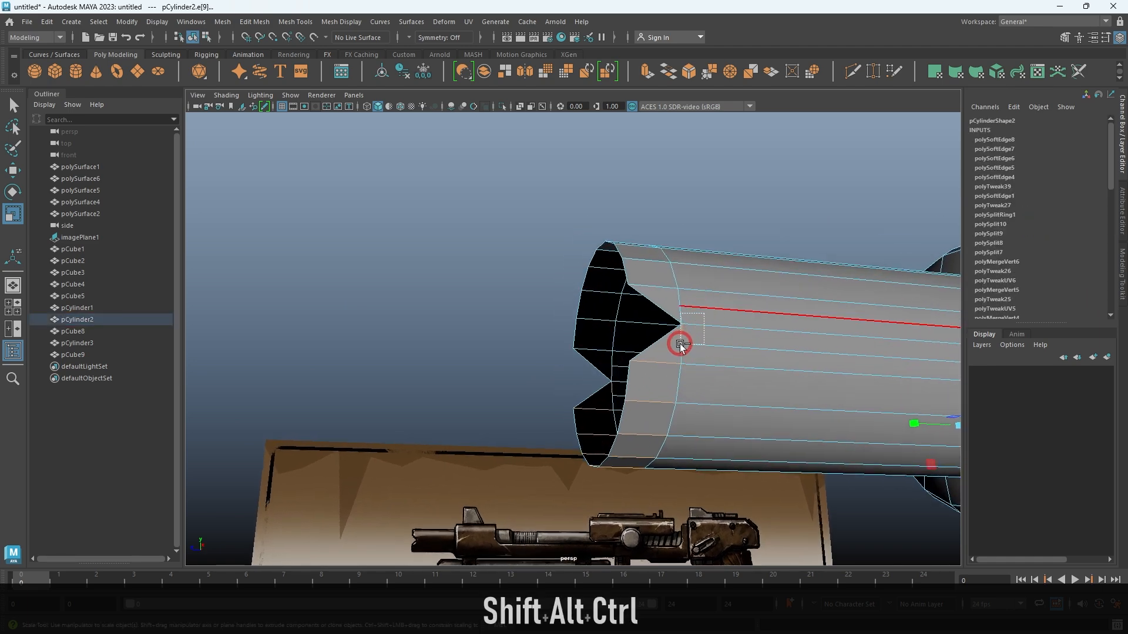
left_click_drag(678, 350, 638, 348, "alt")
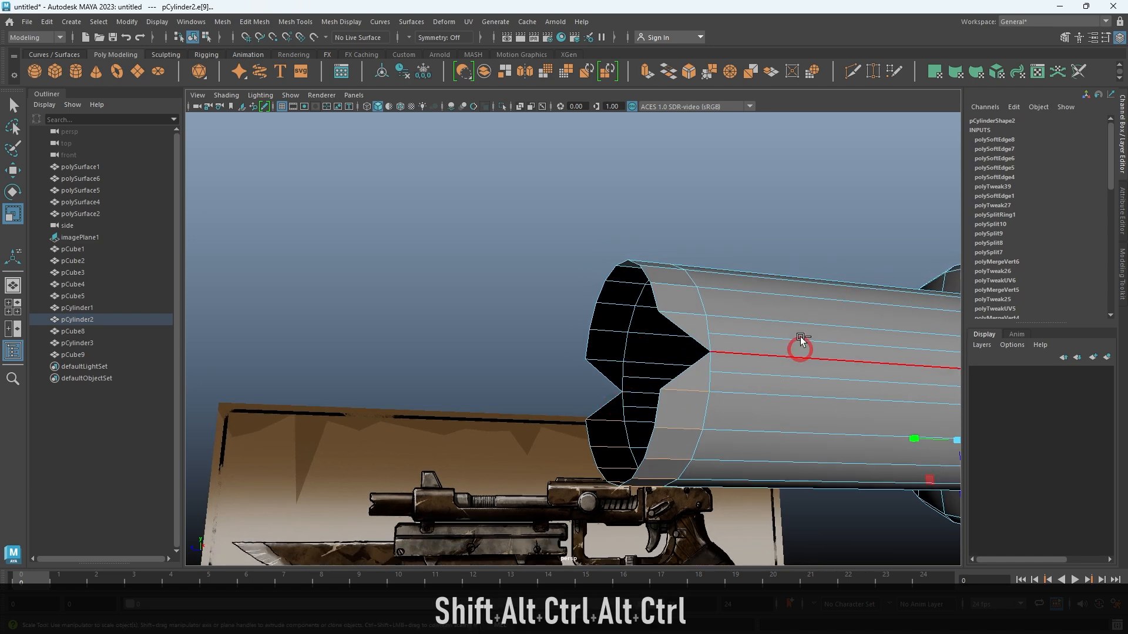
key("shift+g")
Soften the remaining short lengthwise edges on the upper part of the notched muzzle tip.
left_click_drag(784, 275, 690, 345, "alt")
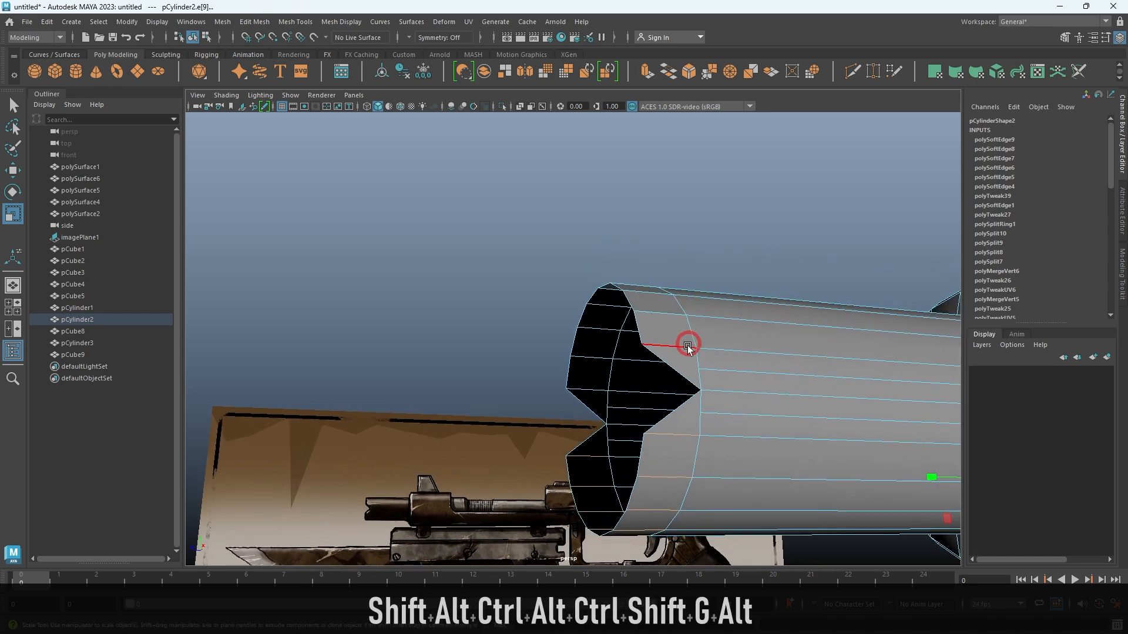
double_click(652, 308, "shift")
right_click_drag(670, 323, 697, 326, "alt")
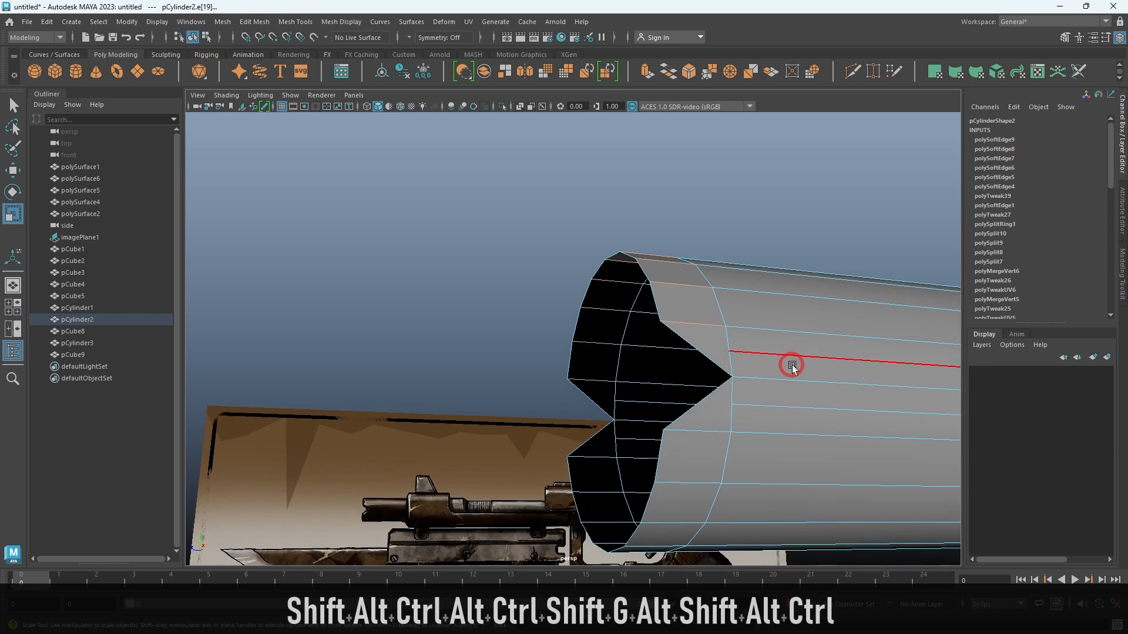
key("g")
right_click_drag(792, 365, 830, 248)
left_click(831, 248)
right_click_drag(813, 331, 559, 309, "alt")
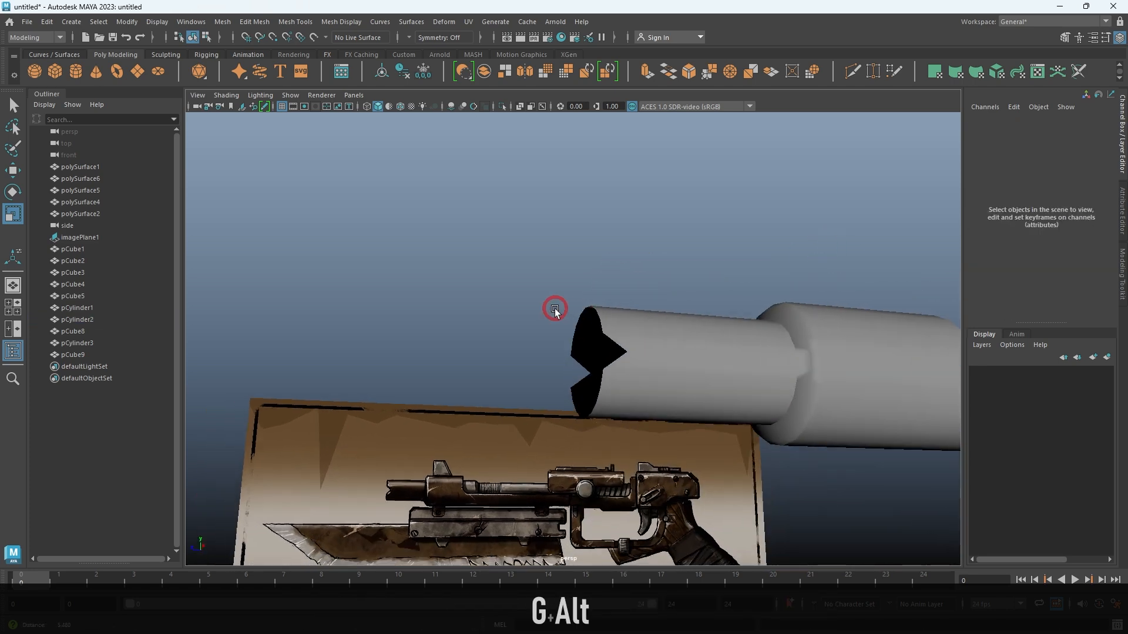
Harden the edge loop where the muzzle tube meets the front barrel housing's beveled shoulder.
left_click_drag(917, 329, 848, 333, "alt")
middle_click_drag(849, 334, 770, 337, "alt")
left_click_drag(647, 332, 705, 346, "alt")
right_click_drag(617, 370, 685, 382, "alt")
left_click(682, 360)
left_click_drag(686, 381, 652, 400, "alt")
right_click_drag(632, 428, 632, 379)
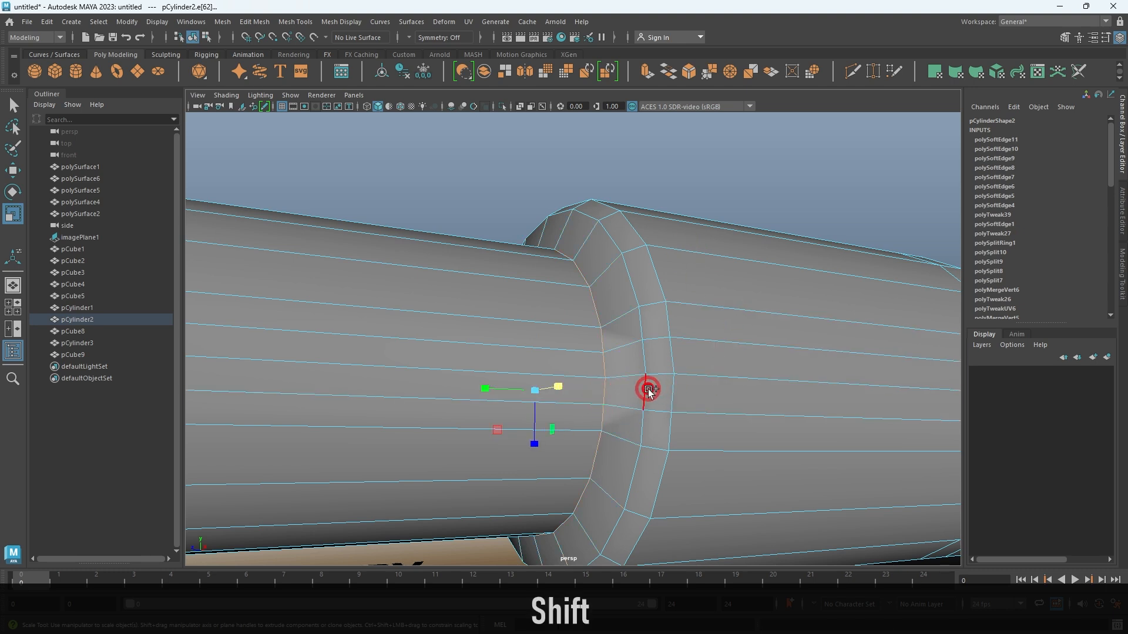
right_click_drag(752, 317, 843, 364, "shift")
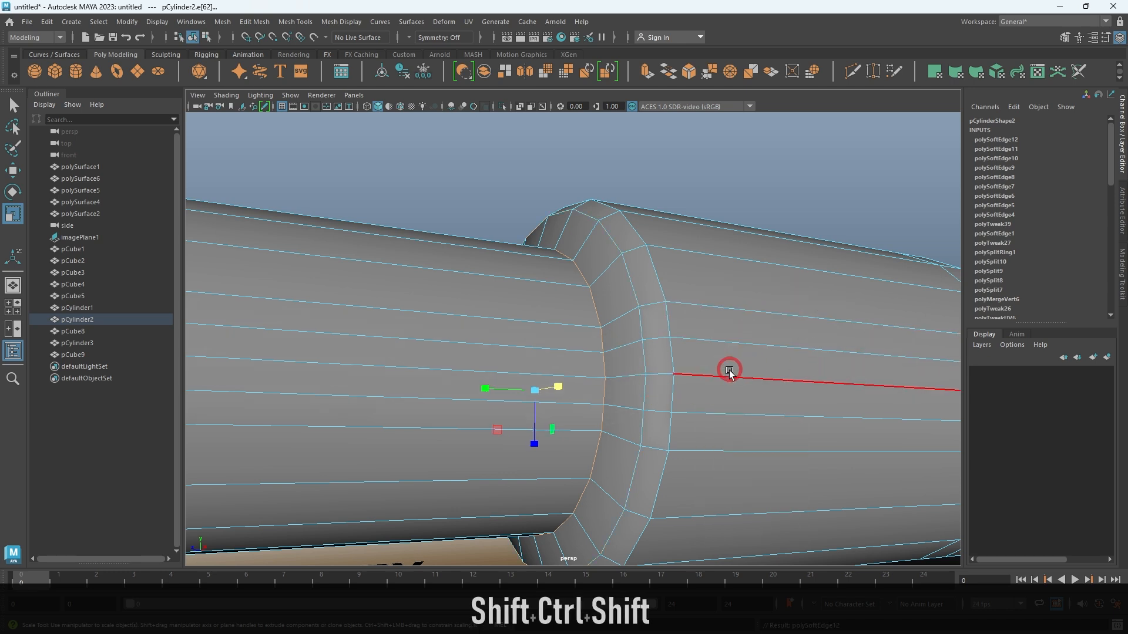
right_click_drag(730, 370, 777, 263)
key("alt+d")
Harden the outer edge loop of the beveled shoulder on the front barrel housing.
left_click_drag(778, 288, 627, 415, "alt")
left_click(610, 346)
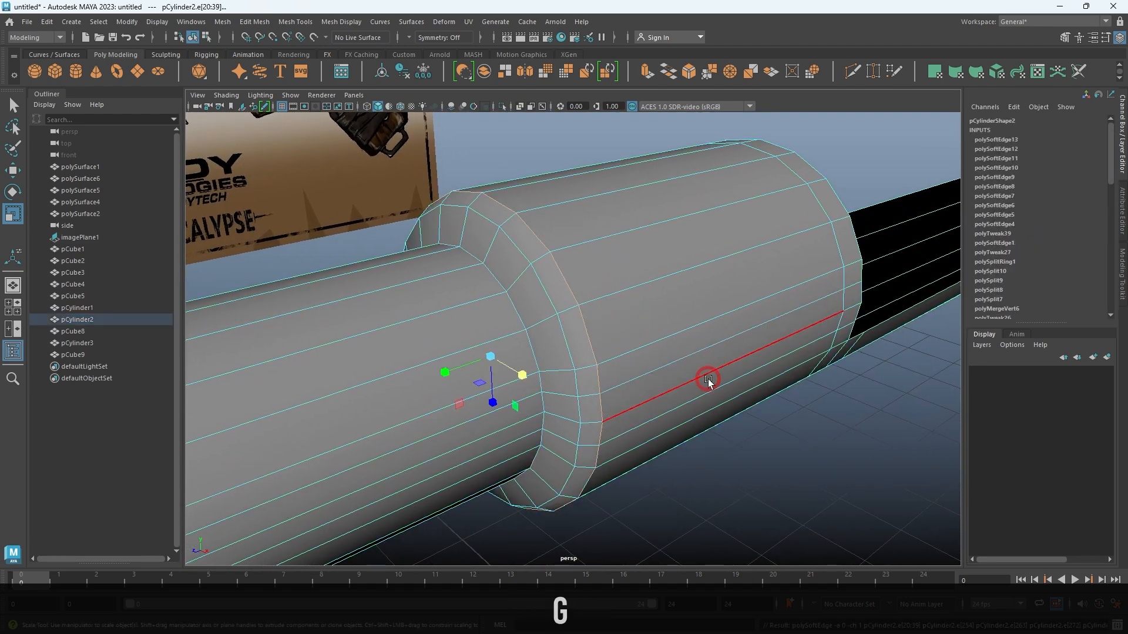
key("alt+d")
left_click_drag(707, 378, 840, 328, "alt")
right_click_drag(840, 328, 476, 370, "alt")
middle_click_drag(477, 371, 578, 368, "alt")
Extrude all faces of the front barrel housing and muzzle to give the shell thickness.
left_click(578, 368)
left_click_drag(605, 367, 589, 384, "alt")
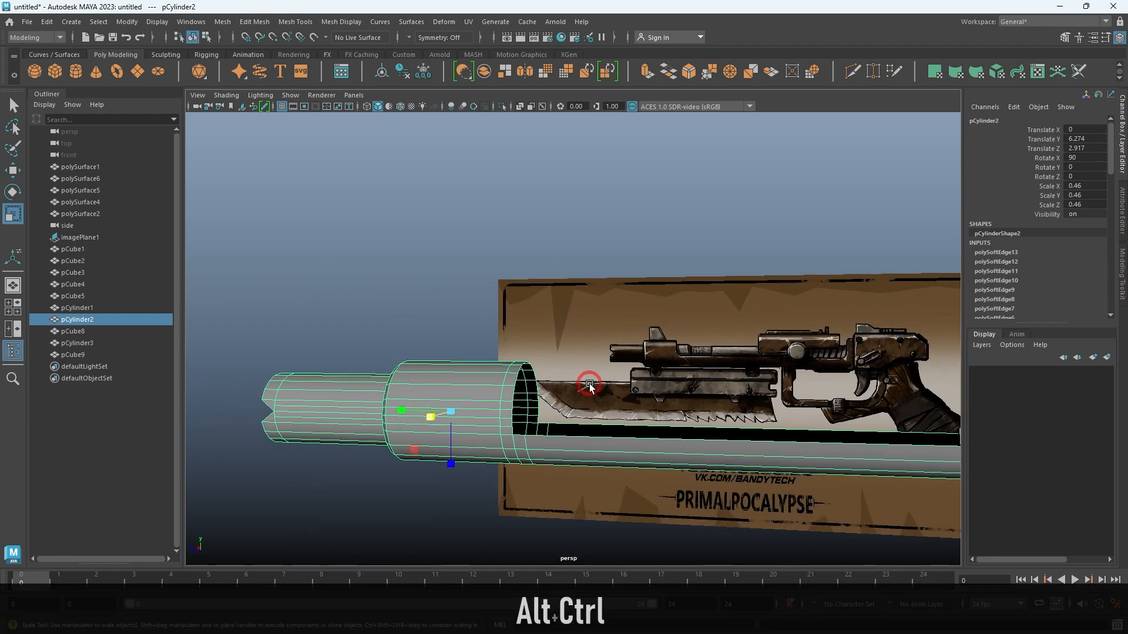
key("ctrl+e")
left_click_drag(581, 425, 605, 388, "alt")
middle_click_drag(605, 387, 691, 372, "alt")
left_click_drag(582, 371, 542, 403, "alt")
left_click_drag(543, 402, 539, 355, "alt")
double_click(719, 191)
left_click_drag(720, 203, 556, 369, "alt")
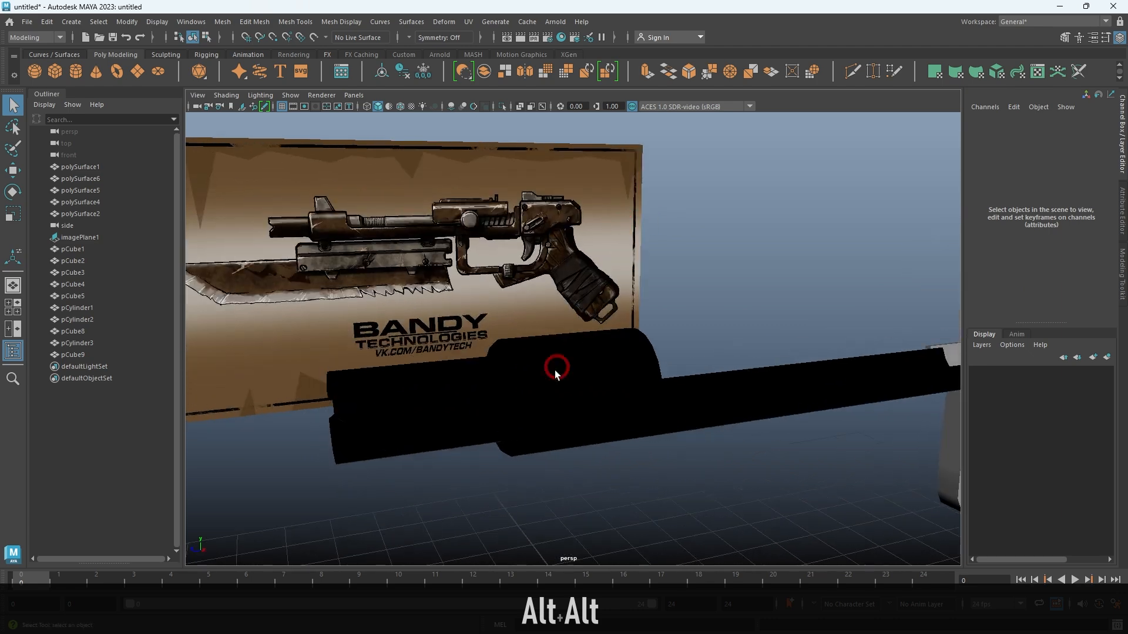
Reverse the normals of the thickened front barrel housing.
left_click(574, 371)
left_click(308, 23)
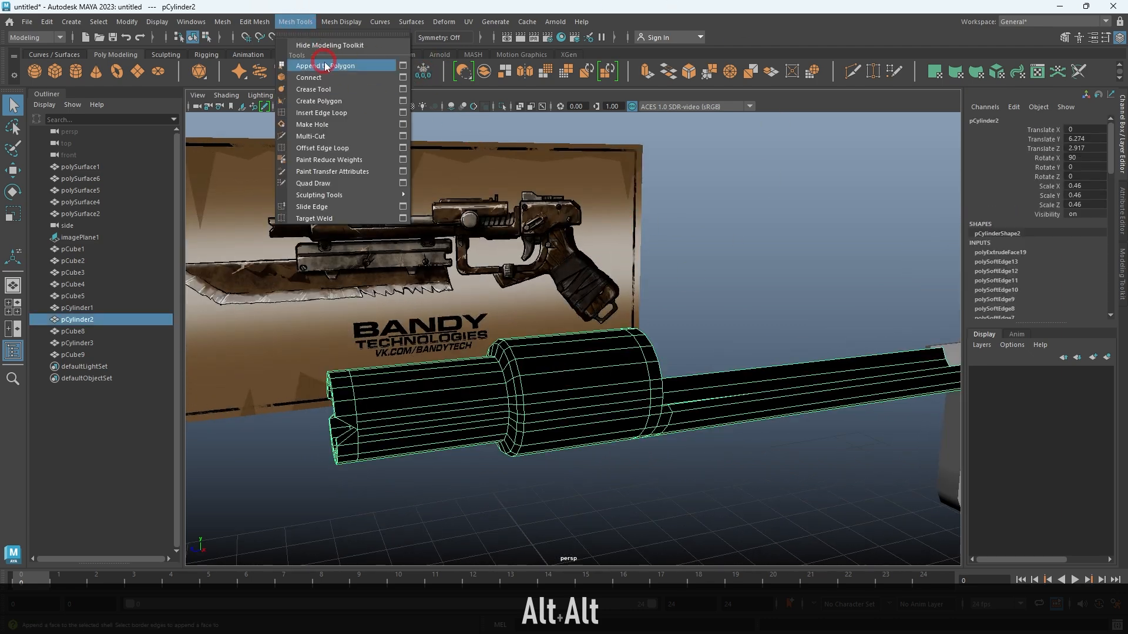
left_click(346, 24)
left_click(353, 80)
left_click_drag(779, 190, 697, 227, "alt")
key("alt+d")
Examine the thickened front and rear barrel housings from several sides.
left_click_drag(610, 265, 567, 371, "alt")
left_click(567, 372)
right_click_drag(675, 318, 647, 301, "alt")
left_click_drag(593, 252, 738, 304, "alt")
key("alt+d")
right_click_drag(728, 297, 635, 267, "alt")
left_click_drag(599, 265, 690, 241, "alt")
right_click_drag(691, 261, 781, 311, "alt")
left_click_drag(634, 312, 738, 270, "alt")
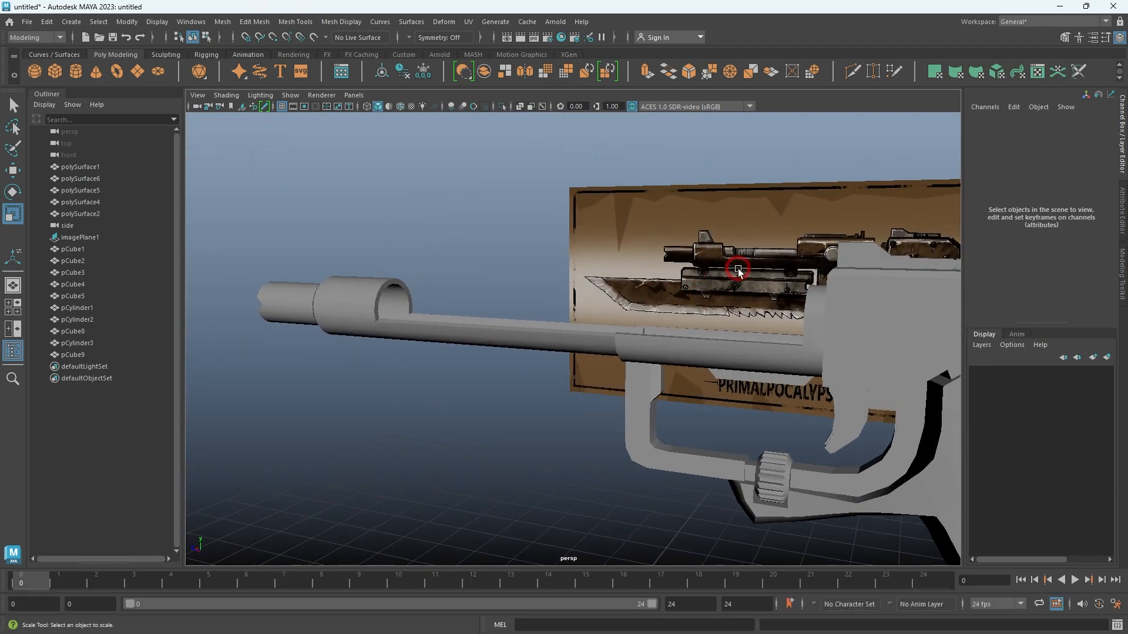
Create a polygon cylinder and raise it to the barrel at a Translate Y of about 5.928.
key("space")
key("space")
right_click_drag(751, 396, 574, 307, "alt")
middle_click_drag(573, 307, 607, 282, "alt")
right_click(816, 250, "shift")
left_click(720, 255)
right_click_drag(658, 353, 790, 402, "alt")
key("w")
left_click_drag(589, 393, 589, 237)
right_click_drag(589, 240, 585, 440, "alt")
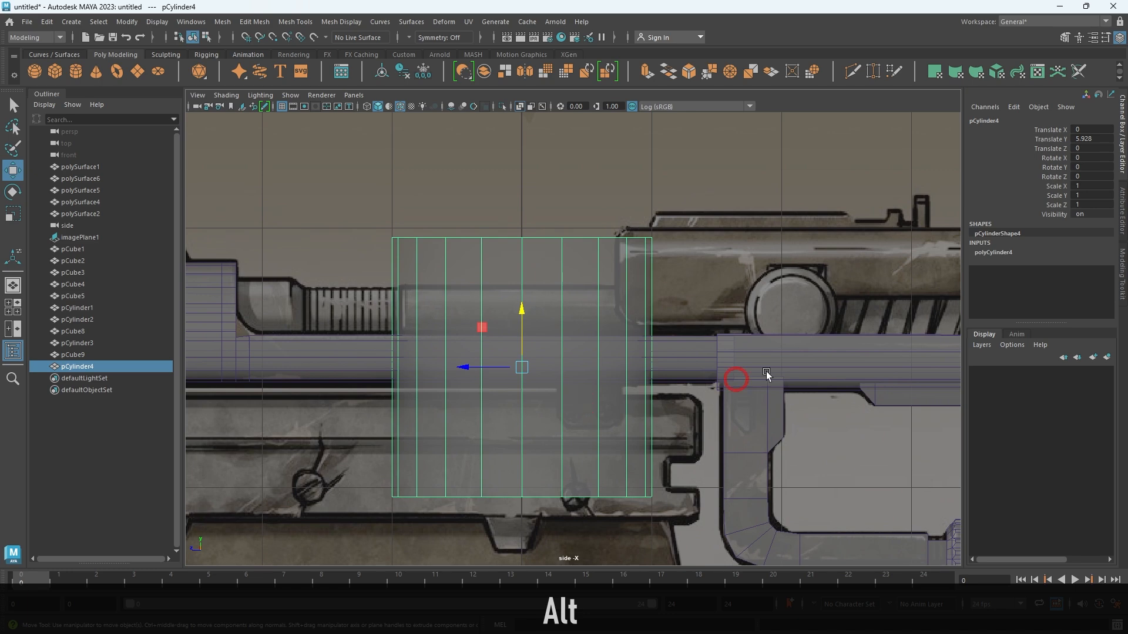
Set the cylinder's Rotate X to 90 and scale it down uniformly to about 0.344.
key("e")
left_click_drag(546, 330, 1050, 168)
type("90")
key("Return")
type("r")
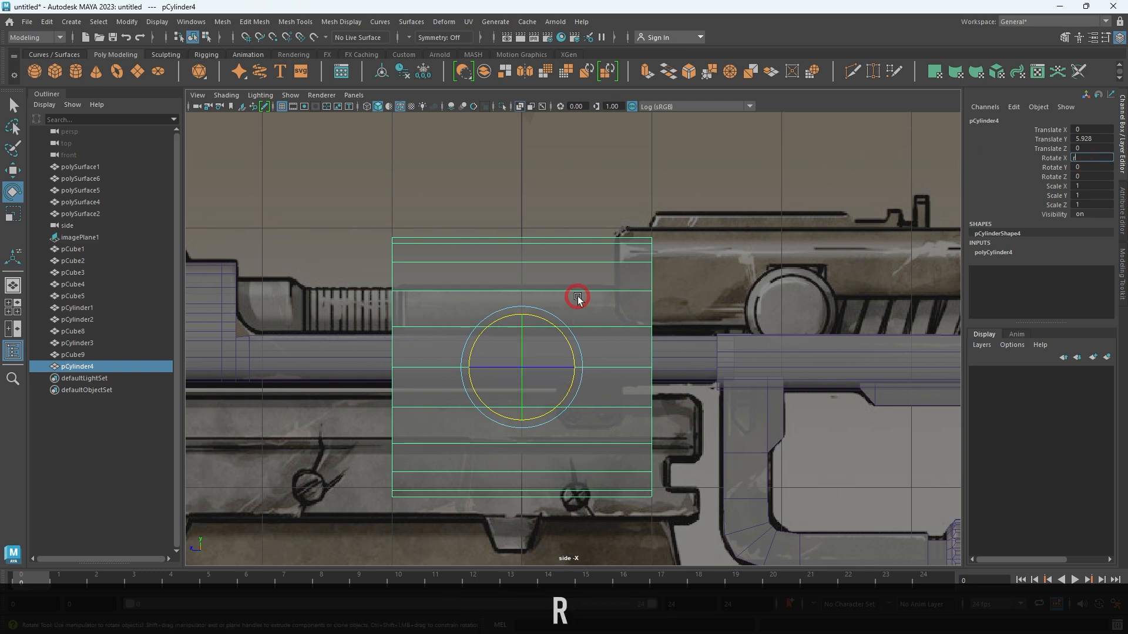
left_click_drag(522, 378, 376, 345)
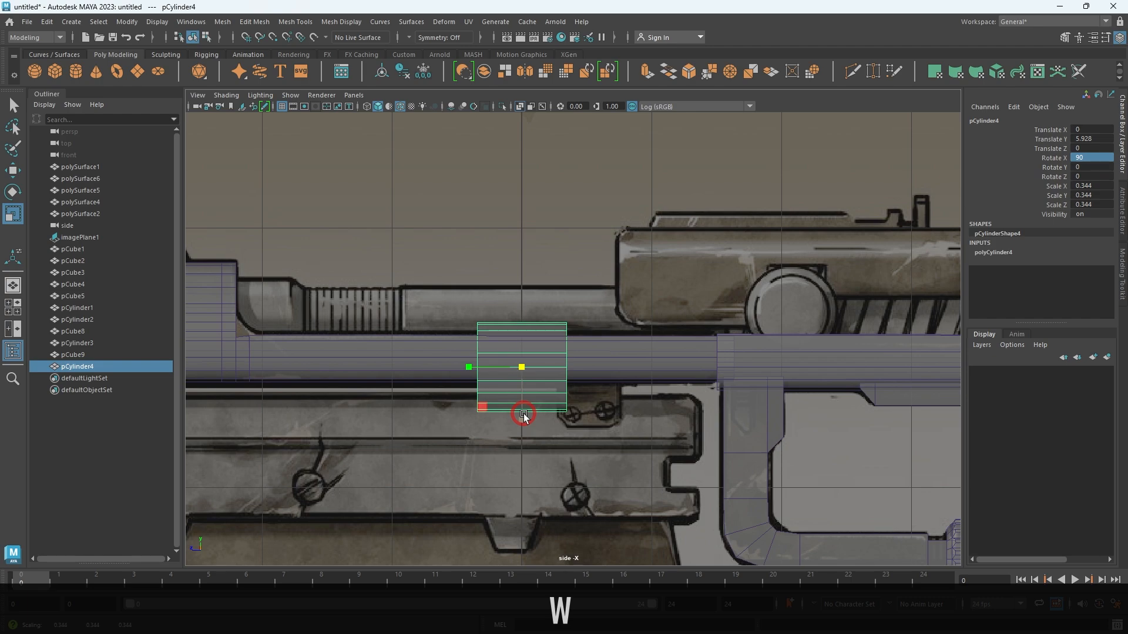
Raise the cylinder to a Translate Y of about 6.2 and scale it uniformly to about 0.291 to fit inside the half-tube.
left_click_drag(523, 334, 522, 298)
key("space")
key("space")
left_click_drag(745, 297, 710, 318, "alt")
scroll(676, 313, "up", 3)
middle_click_drag(611, 306, 641, 259, "alt")
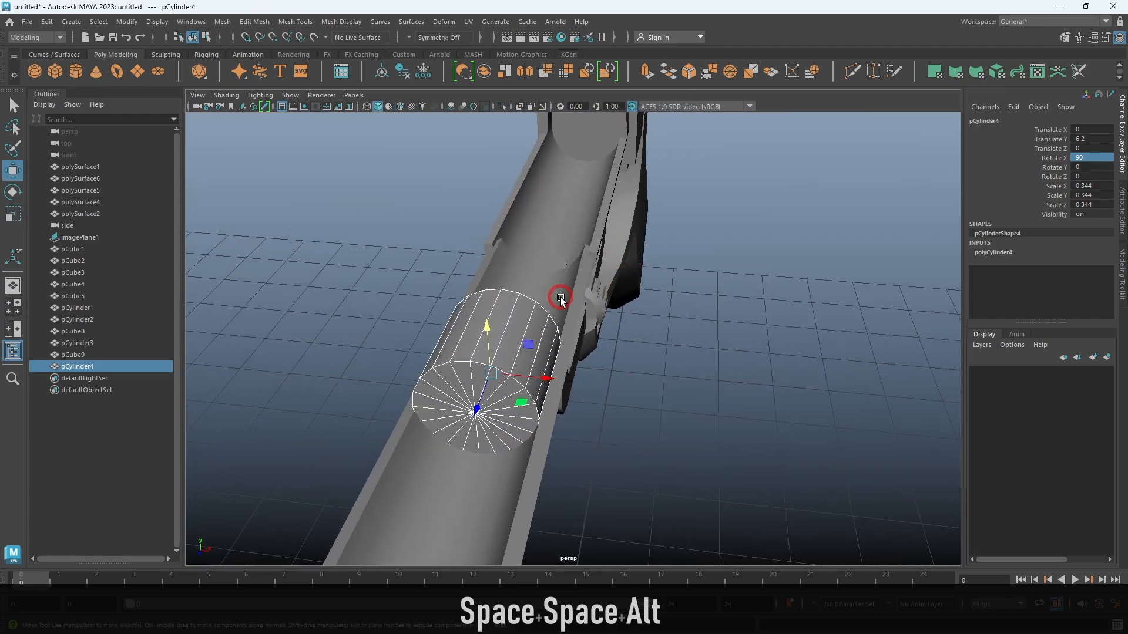
key("r")
left_click_drag(493, 373, 780, 283)
Align the cylinder with the reference's inner barrel at a Translate Y of about 6.265.
key("space")
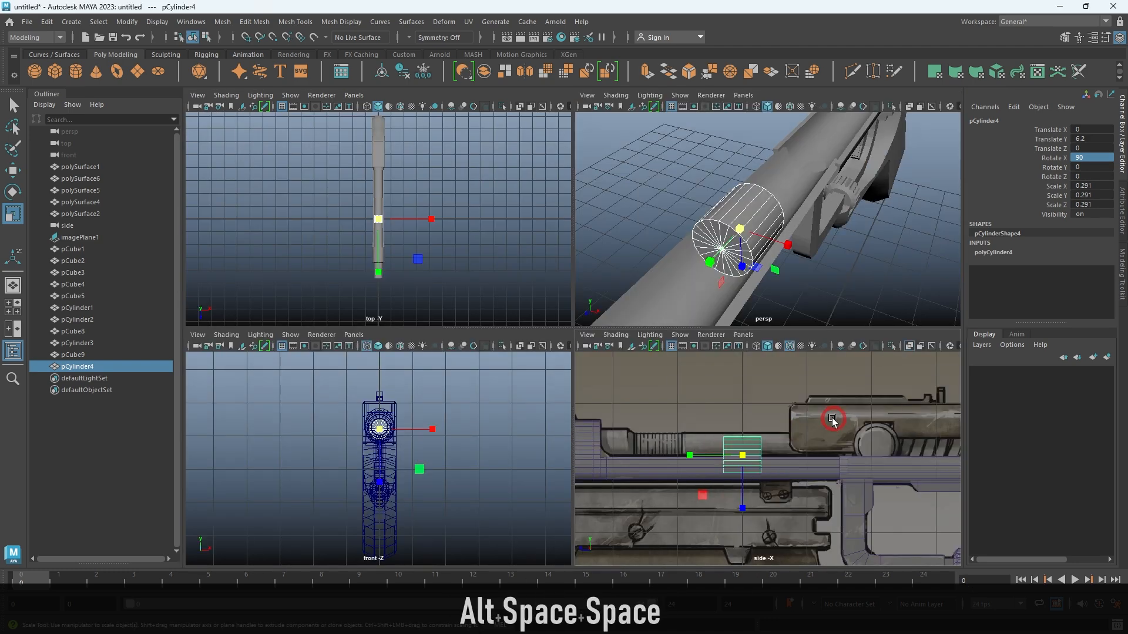
key("space")
scroll(611, 332, "up", 3)
middle_click_drag(561, 397, 688, 386, "alt")
key("w")
left_click_drag(629, 283, 631, 269)
middle_click_drag(687, 265, 616, 281, "alt")
key("space")
key("space")
left_click_drag(699, 266, 643, 172, "alt")
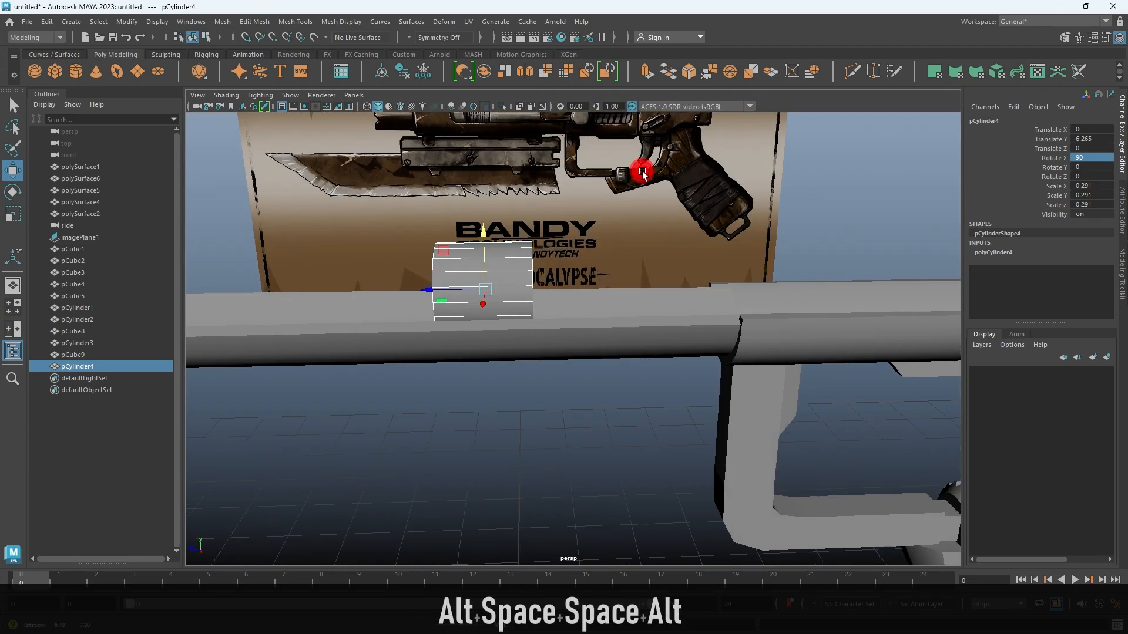
left_click(784, 212)
Delete the cap faces at both ends of the inner barrel cylinder.
left_click(476, 269)
right_click_drag(856, 188, 846, 235)
middle_click_drag(735, 222, 832, 244, "alt")
left_click_drag(398, 211, 705, 433)
left_click_drag(591, 427, 591, 427, "ctrl")
left_click_drag(590, 427, 617, 302, "alt")
key("Delete")
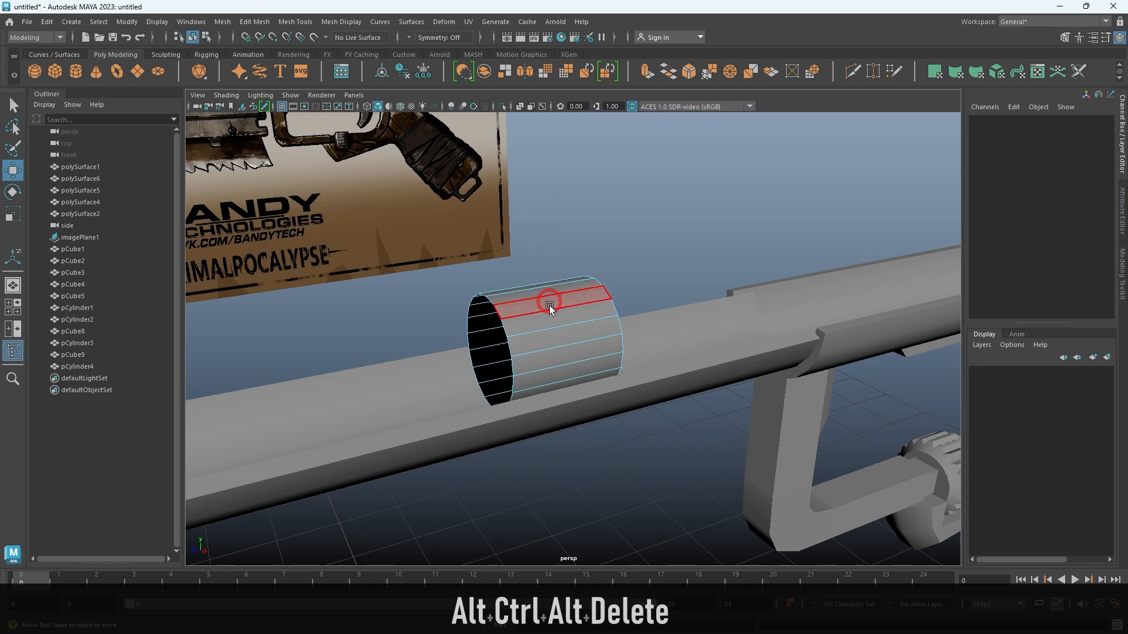
right_click_drag(565, 334, 652, 264)
left_click_drag(716, 221, 635, 273, "alt")
Move the inner barrel cylinder's rear-end vertices far back into the gun's rear body.
right_click_drag(625, 265, 564, 266)
key("space")
key("space")
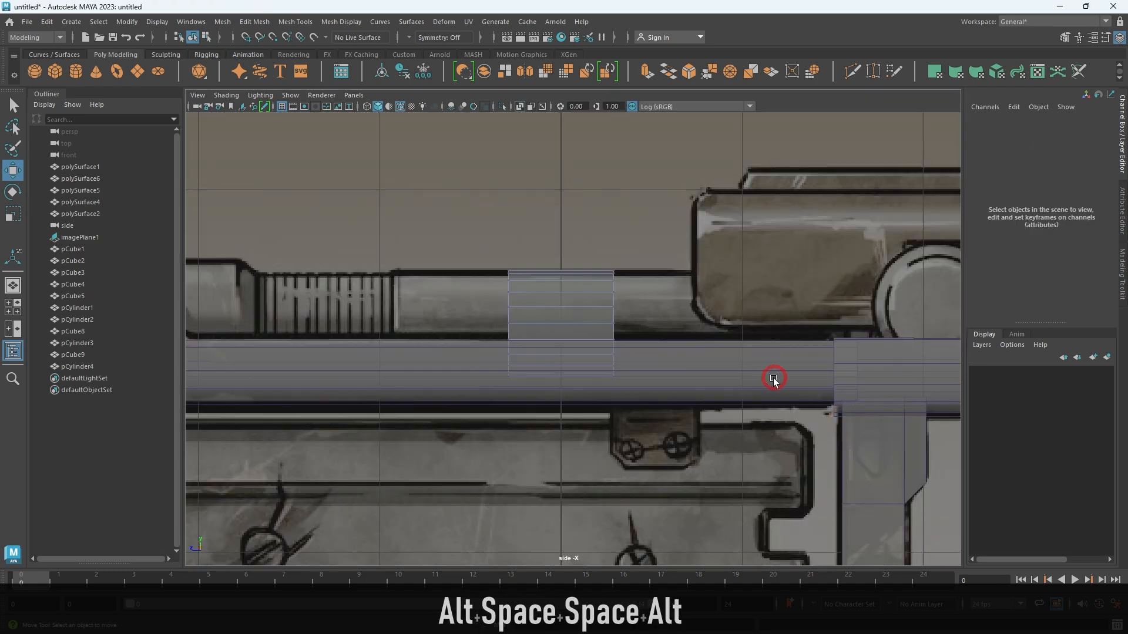
left_click_drag(582, 449, 581, 450)
middle_click_drag(725, 330, 573, 352, "alt")
middle_click_drag(417, 351, 1024, 355)
Move the inner barrel cylinder's front-end vertices forward to the rear edge of the reference's ribbed section.
left_click_drag(378, 275, 530, 460)
middle_click_drag(526, 386, 757, 462, "alt")
middle_click_drag(625, 437, 548, 422)
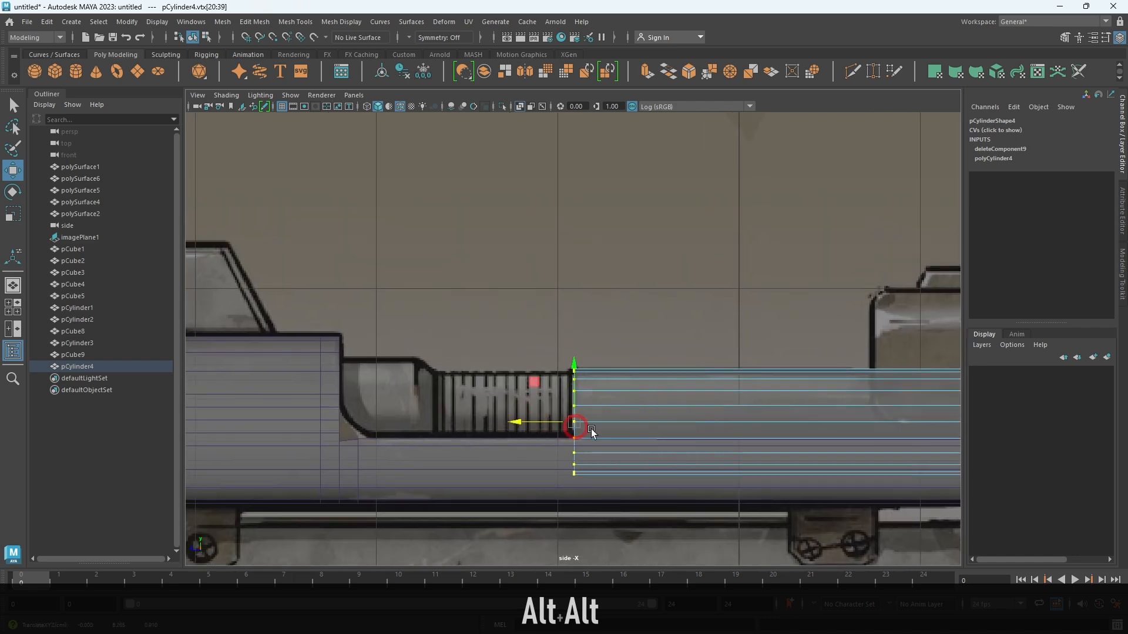
right_click_drag(608, 420, 774, 276)
middle_click_drag(745, 340, 643, 336, "alt")
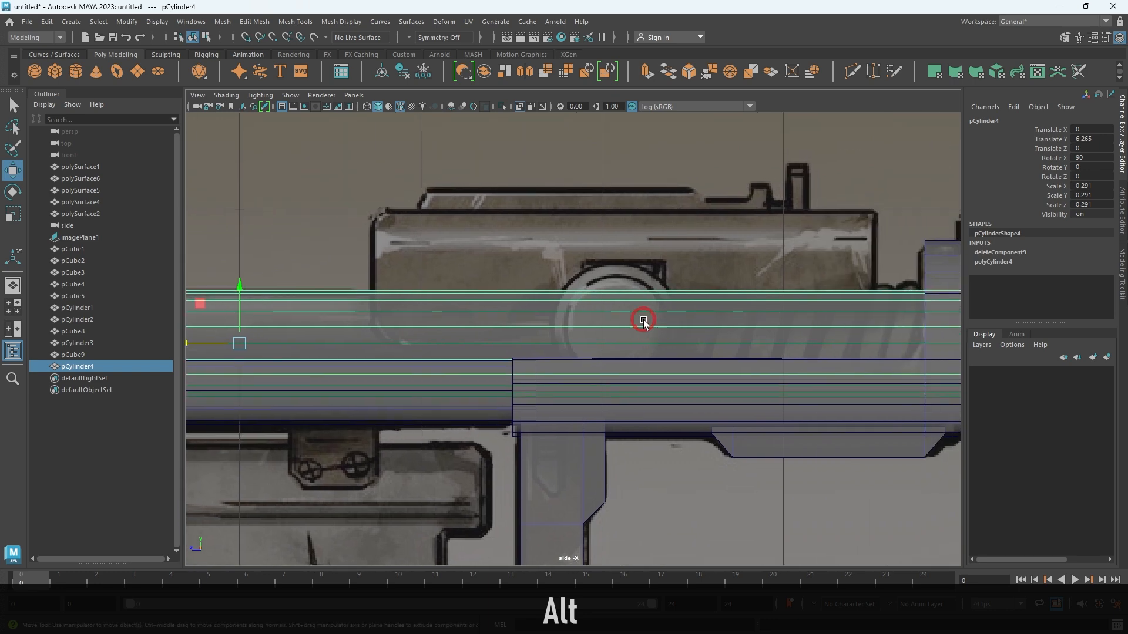
Try inserting an edge loop around the inner barrel cylinder at the reference's round knob.
left_click(847, 74)
left_click(553, 327, "ctrl")
middle_click_drag(679, 343, 904, 362, "alt")
middle_click_drag(420, 364, 589, 371, "alt")
middle_click_drag(873, 393, 462, 381, "alt")
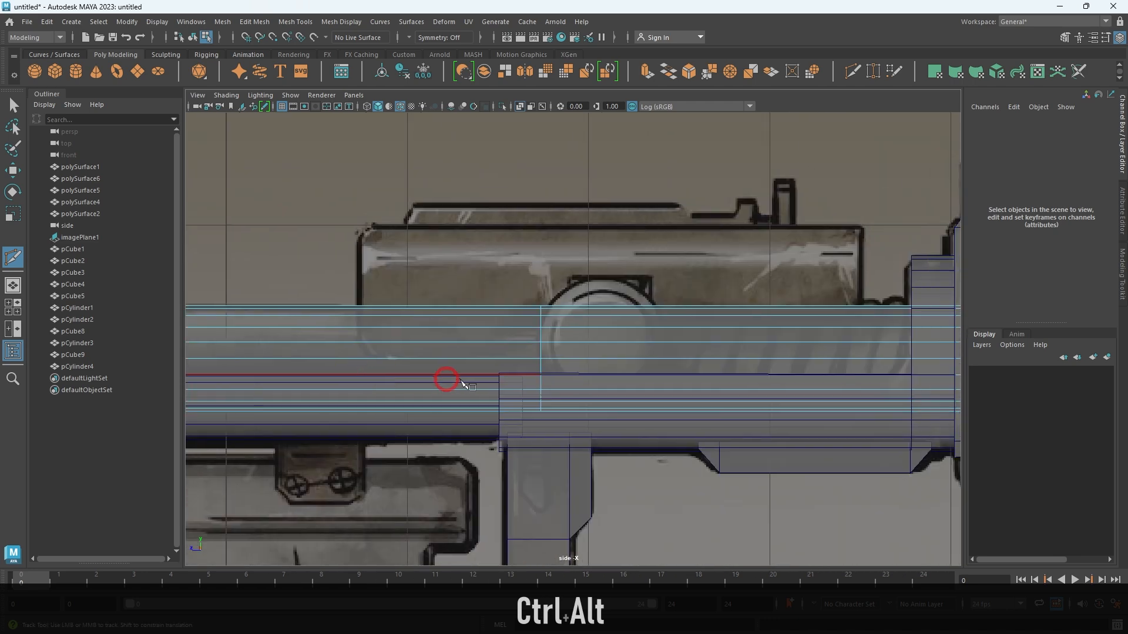
middle_click_drag(594, 379, 540, 379, "alt")
key("w")
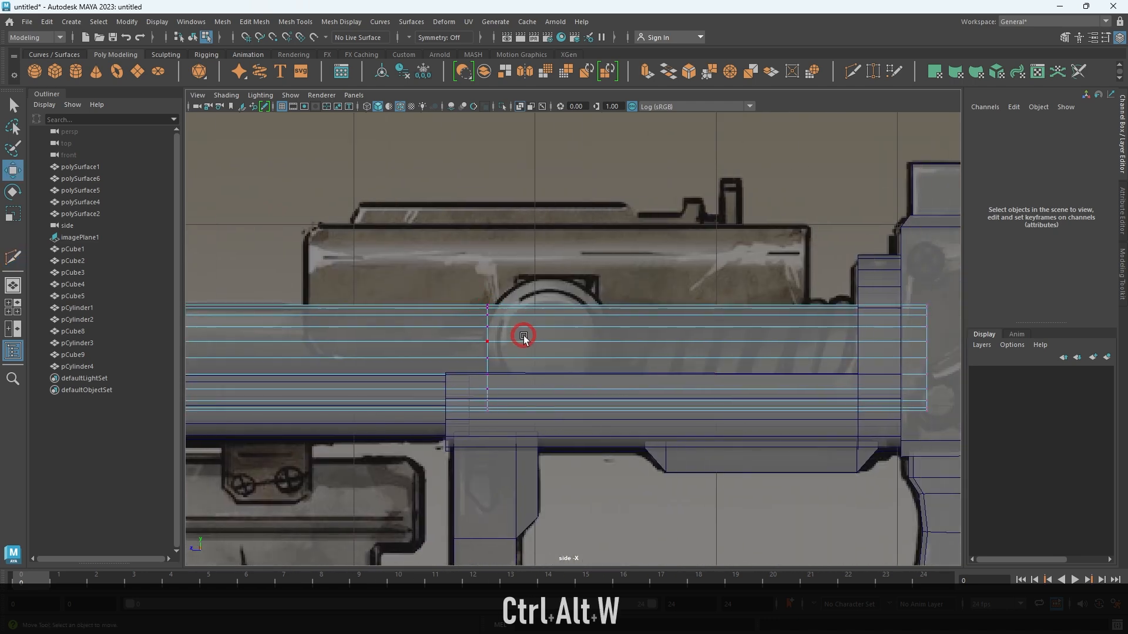
right_click_drag(523, 336, 549, 392, "alt")
key("ctrl+z")
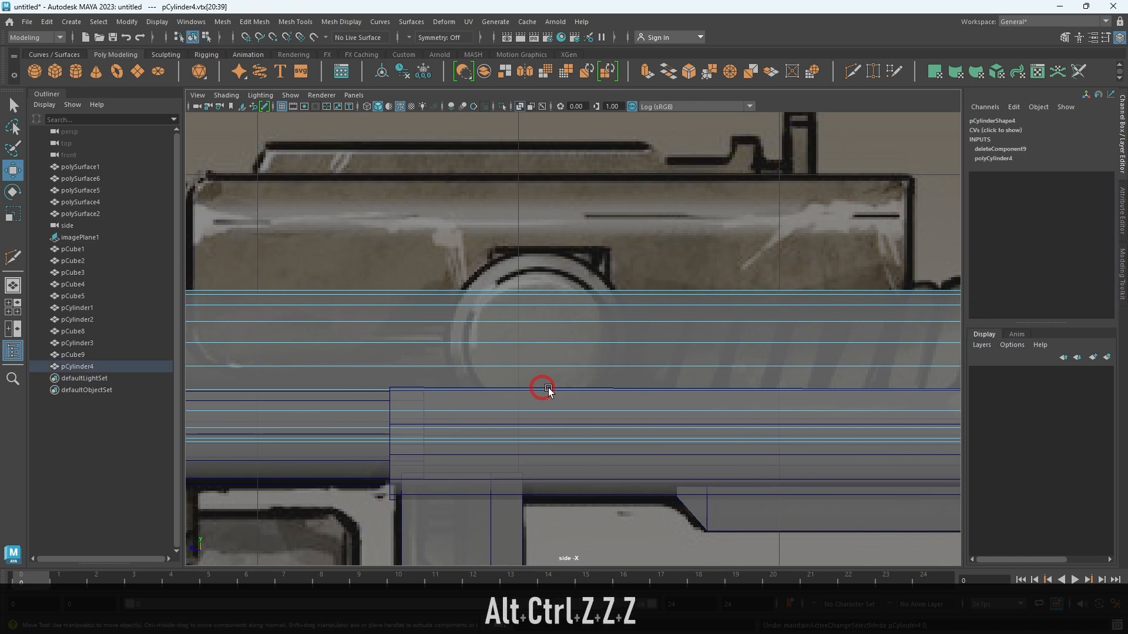
Move the inner barrel cylinder's rear-end vertices forward to just behind the lower rear housing's front edge.
left_click_drag(613, 270, 787, 427)
right_click_drag(535, 228, 740, 506, "alt")
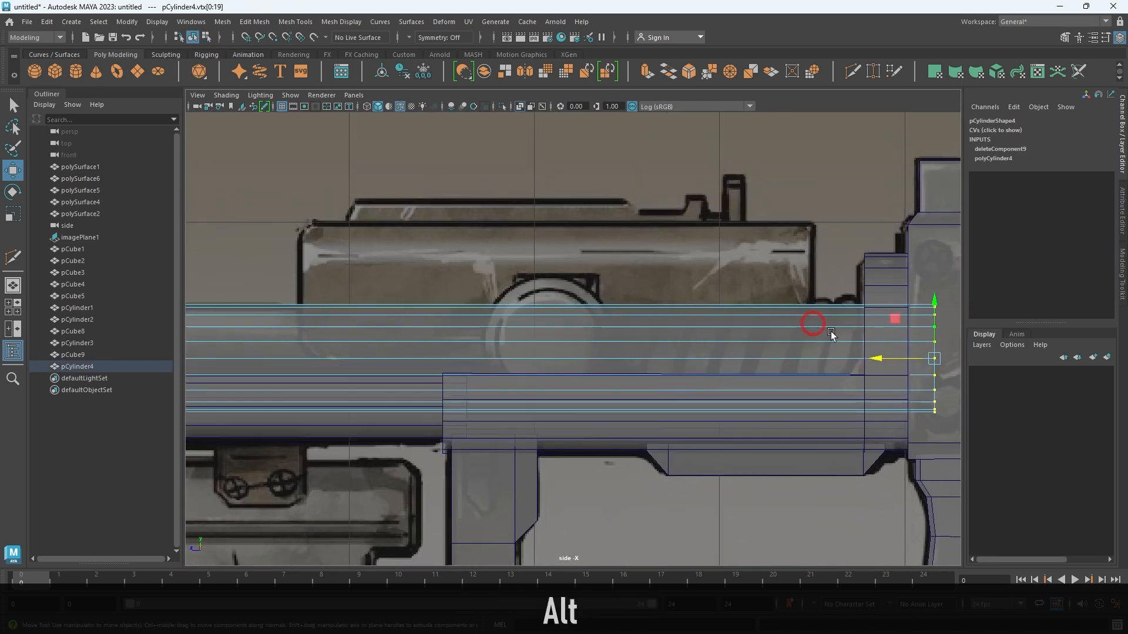
left_click_drag(880, 360, 404, 399)
middle_click_drag(404, 398, 445, 419, "alt")
right_click_drag(370, 357, 478, 394, "alt")
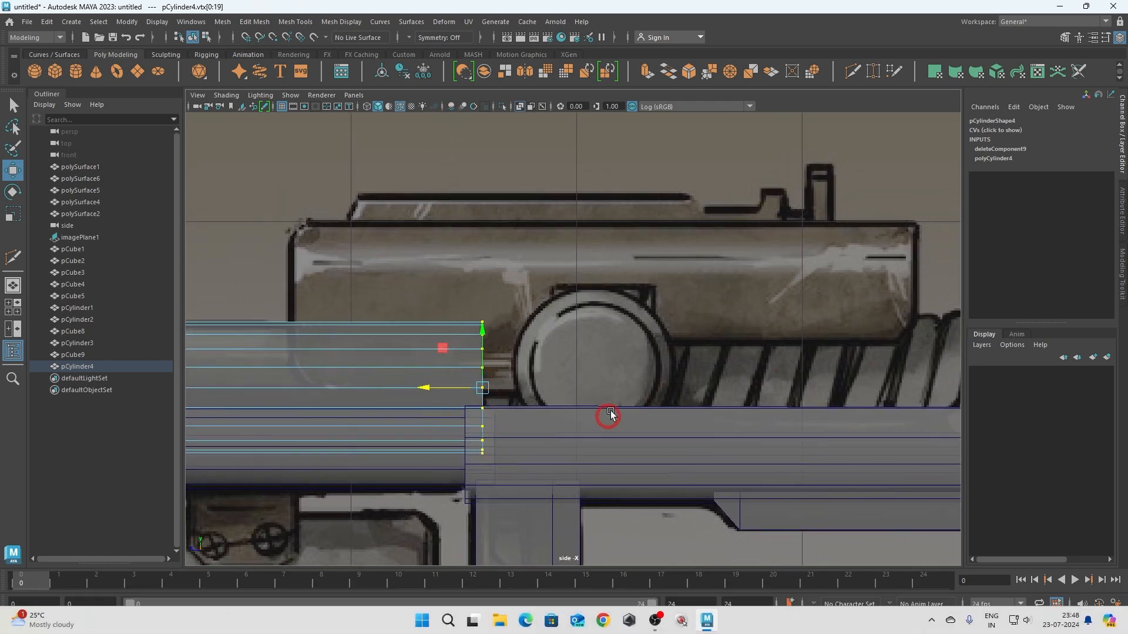
Try moving the inner barrel cylinder's rear-end vertices back to just before the rear body's collar.
middle_click_drag(823, 363, 684, 363)
key("ctrl+alt+z")
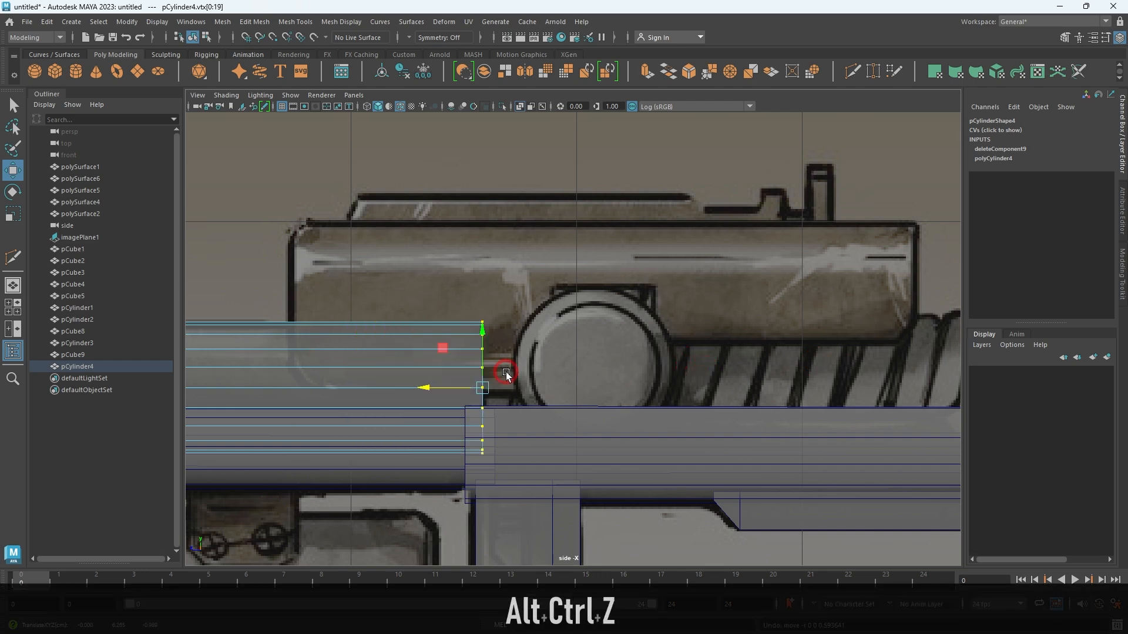
left_click_drag(427, 387, 902, 386)
middle_click_drag(894, 375, 604, 372, "alt")
right_click_drag(604, 371, 705, 318, "alt")
middle_click_drag(397, 333, 707, 350, "alt")
middle_click_drag(881, 351, 346, 341, "alt")
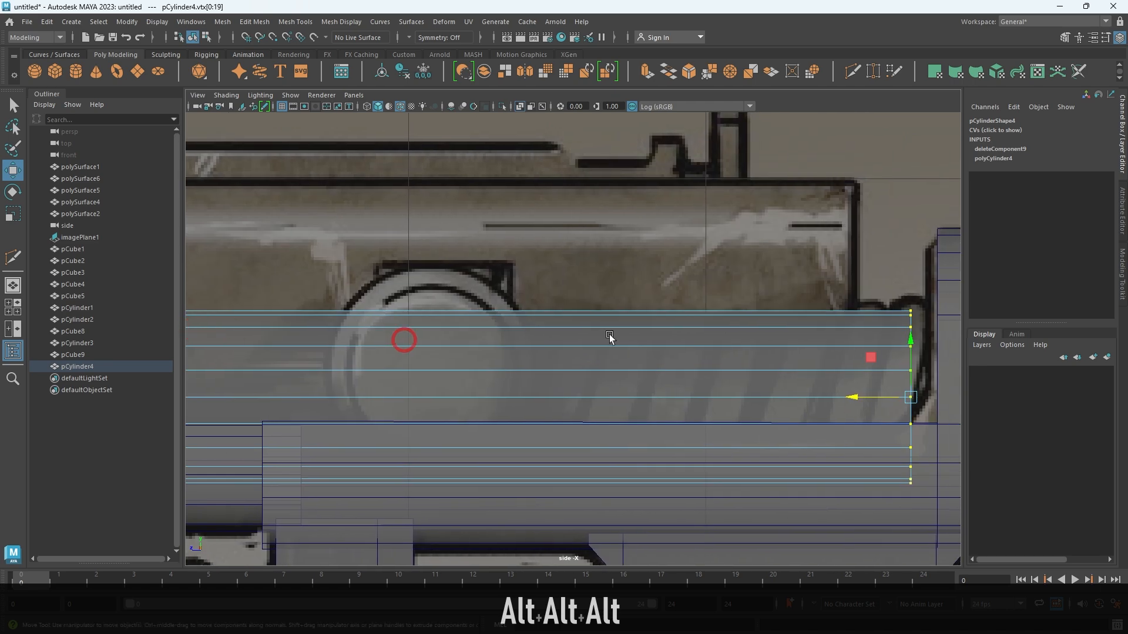
middle_click_drag(841, 408, 685, 355, "alt")
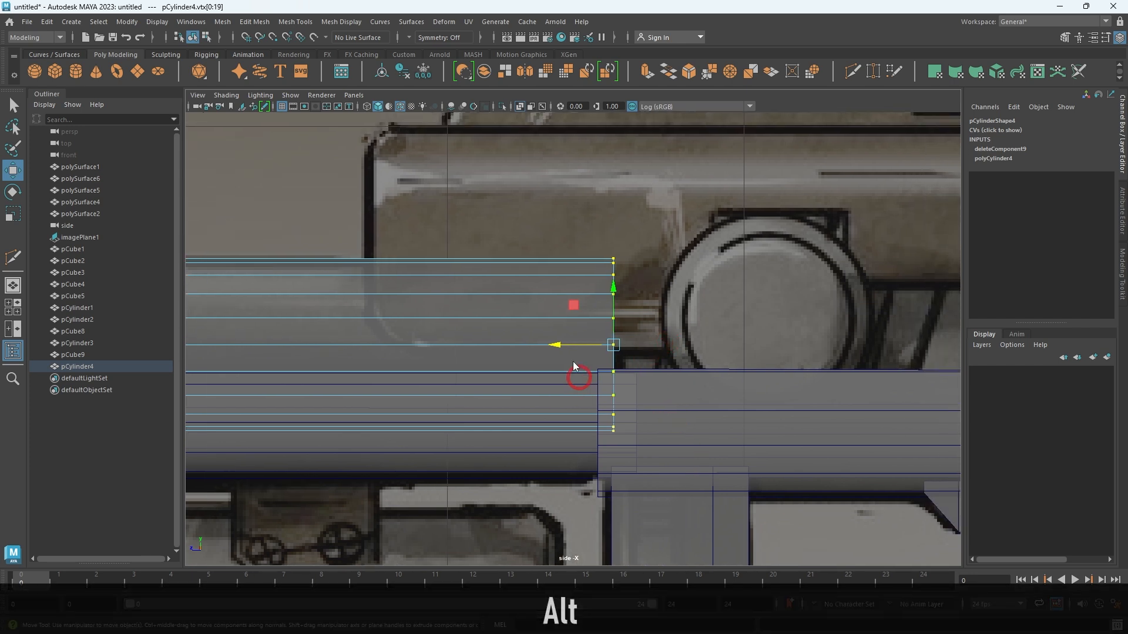
Extrude the cylinder's rear border edge loop outward by scaling it into a slightly wider lip.
left_click(583, 384)
double_click(611, 352)
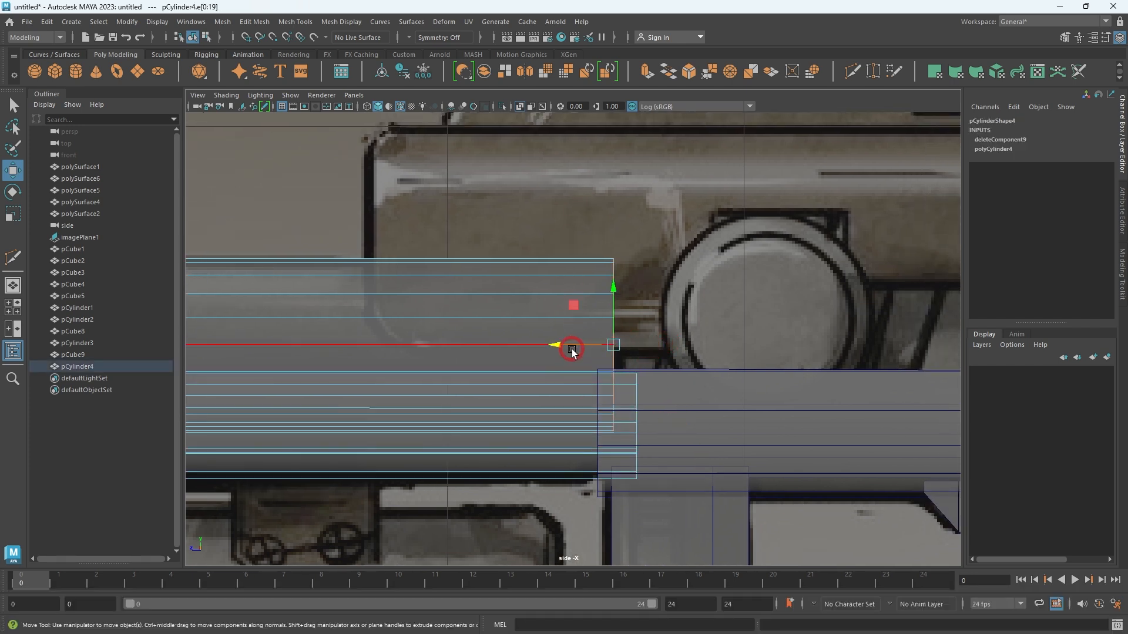
key("r")
key("space")
key("space")
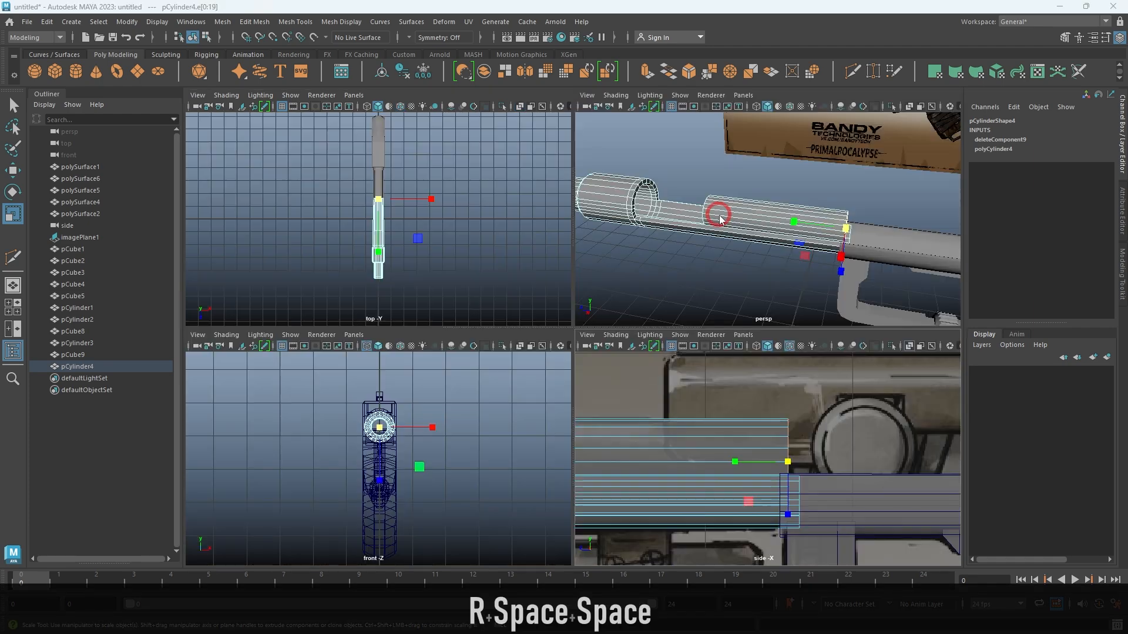
left_click_drag(646, 278, 661, 289, "alt")
middle_click_drag(661, 289, 566, 235, "alt")
right_click_drag(565, 235, 661, 376, "alt")
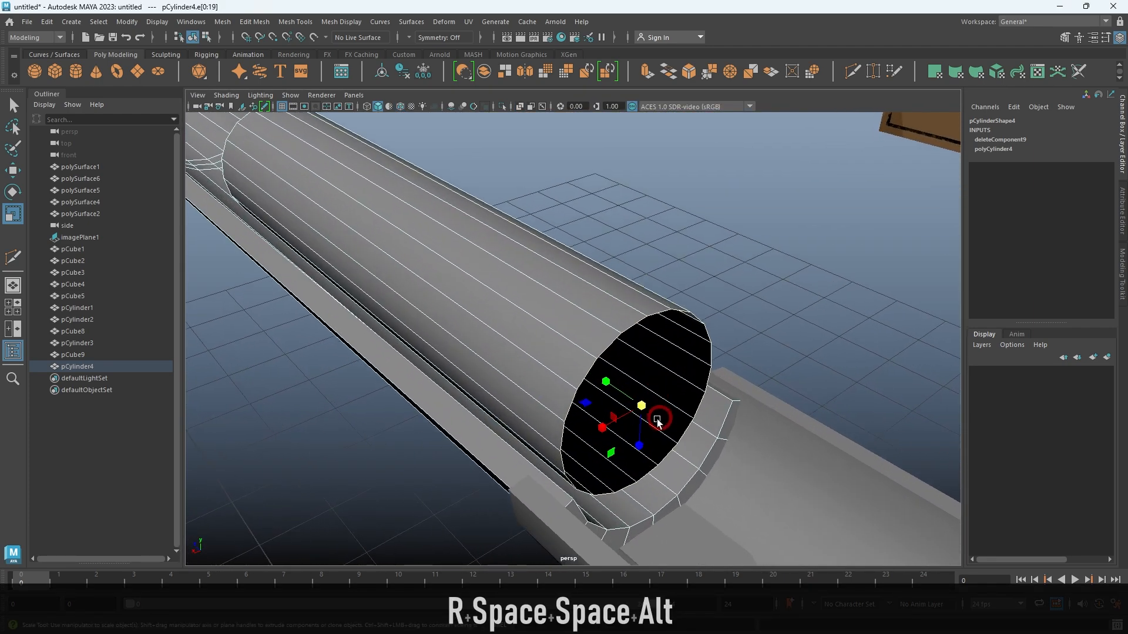
left_click_drag(642, 406, 748, 451, "shift")
Extrude the widened rear border loop backward past the collar into the gun's rear body.
key("w")
key("space")
key("space")
middle_click_drag(756, 436, 483, 419, "alt")
right_click_drag(483, 417, 556, 445, "alt")
middle_click_drag(558, 447, 758, 444)
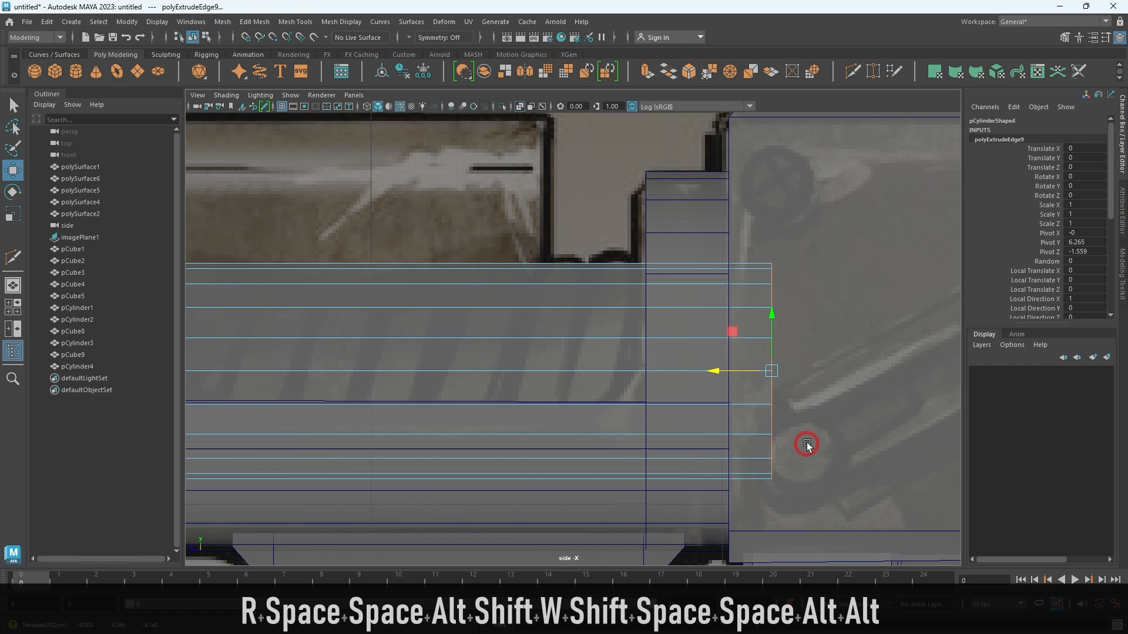
Select the edge loops at both ends of the wider rear barrel section and scale its cross-section.
right_click_drag(745, 348, 796, 283)
middle_click_drag(724, 330, 796, 344, "alt")
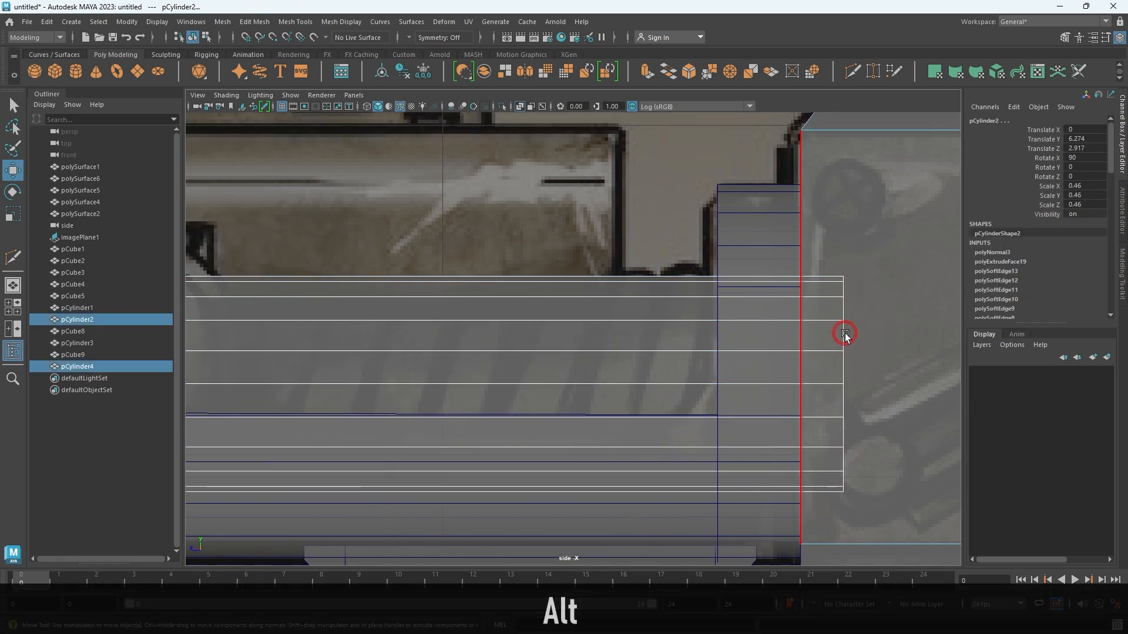
left_click(663, 206)
left_click(648, 290)
right_click_drag(648, 291, 657, 258)
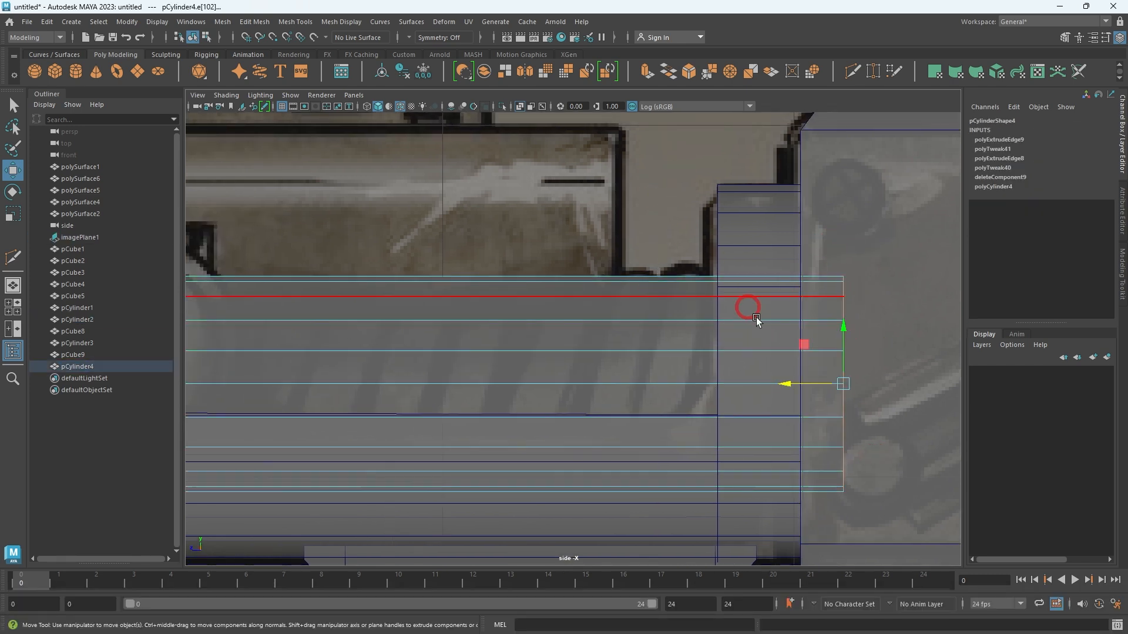
middle_click_drag(804, 351, 437, 381, "alt")
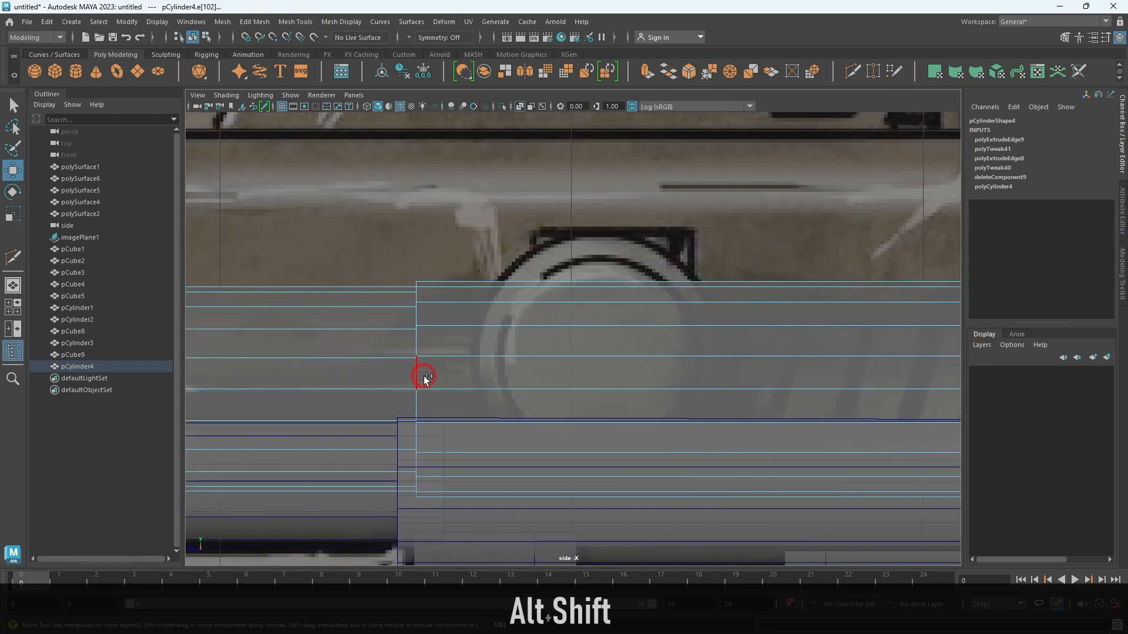
key("shift+space")
key("space")
left_click_drag(799, 240, 605, 251, "alt")
key("space")
right_click_drag(646, 253, 748, 271, "alt")
left_click_drag(593, 273, 650, 229, "alt")
middle_click_drag(590, 240, 423, 399, "alt")
right_click_drag(528, 306, 675, 253, "alt")
left_click_drag(682, 244, 570, 261, "alt")
middle_click_drag(738, 266, 617, 253, "alt")
key("space")
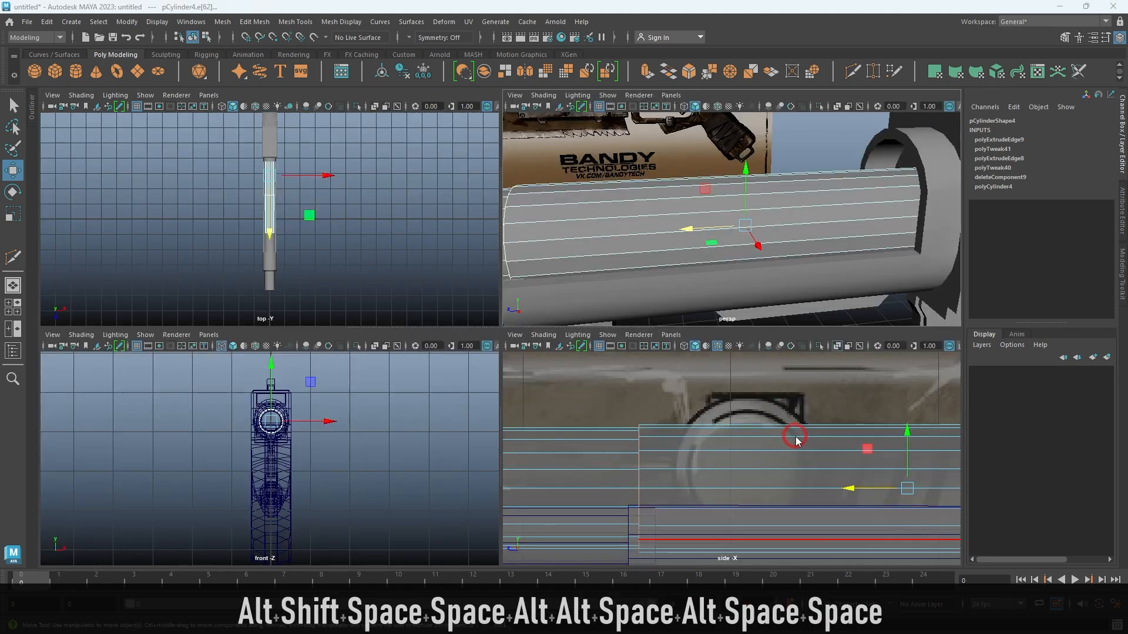
key("space")
middle_click_drag(791, 418, 727, 378, "alt")
key("r")
key("space")
key("space")
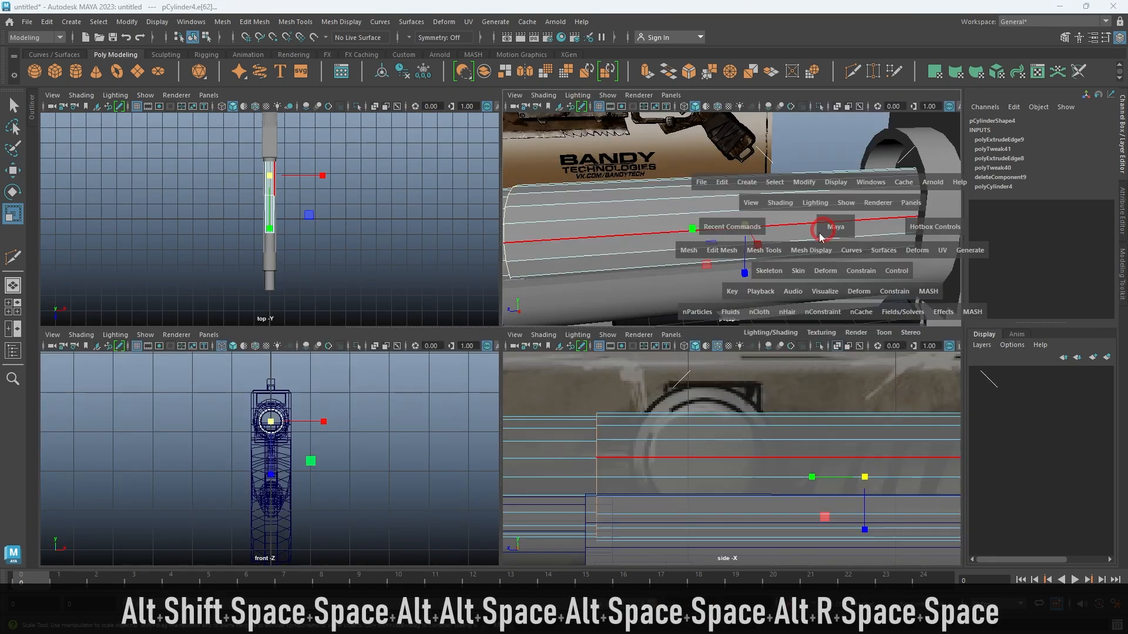
left_click_drag(698, 262, 826, 242, "alt")
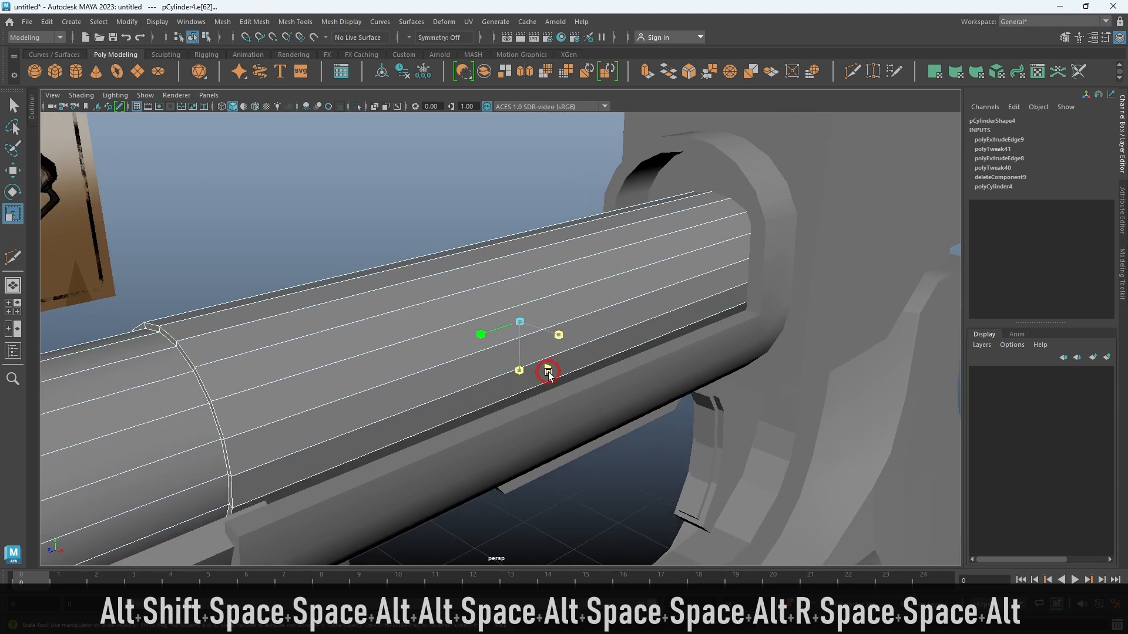
Refine the wider rear barrel section's cross-section scale against the reference.
key("space")
key("space")
middle_click_drag(685, 408, 212, 450, "alt")
middle_click_drag(573, 385, 642, 406, "alt")
middle_click_drag(641, 245, 645, 245)
right_click_drag(852, 294, 615, 308, "alt")
key("space")
key("space")
left_click_drag(782, 282, 675, 253, "alt")
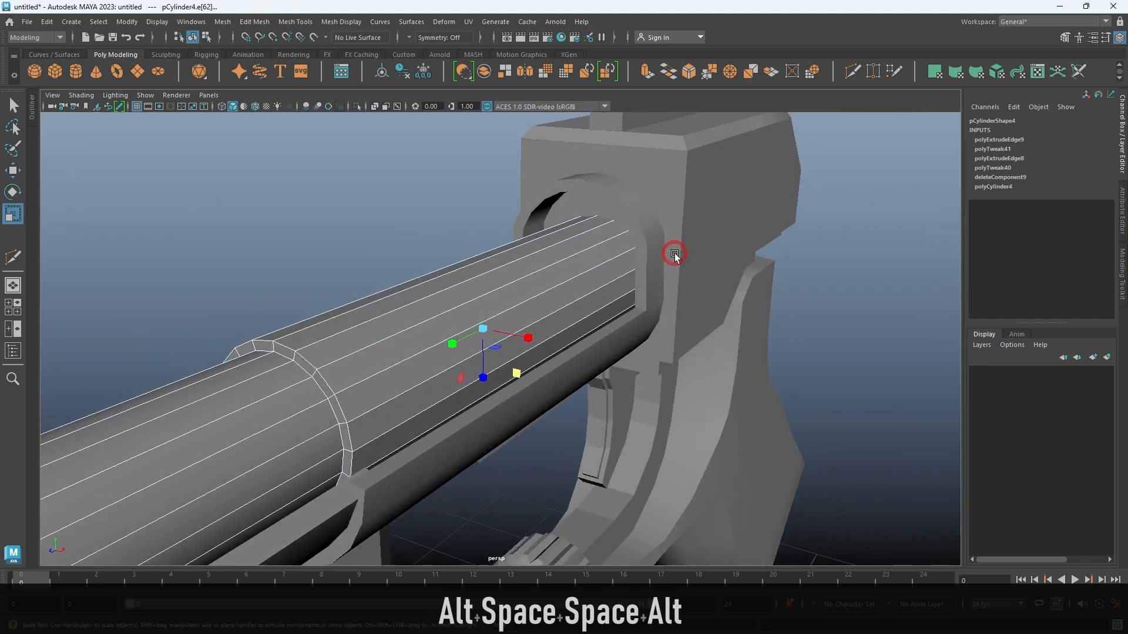
Soften the lengthwise edges of the wider rear section of the inner barrel.
left_click_drag(626, 341, 614, 336, "alt")
key("alt+d")
middle_click_drag(499, 317, 561, 283, "alt")
left_click(503, 280)
left_click_drag(534, 291, 472, 288, "alt")
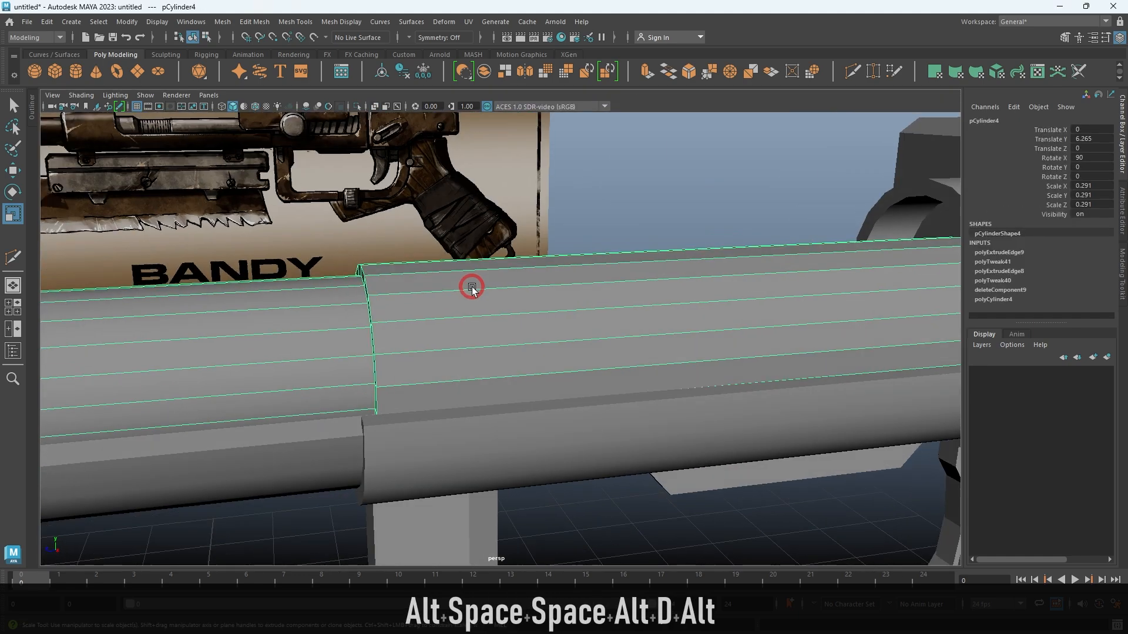
left_click_drag(685, 298, 722, 299, "alt")
right_click_drag(679, 282, 679, 257)
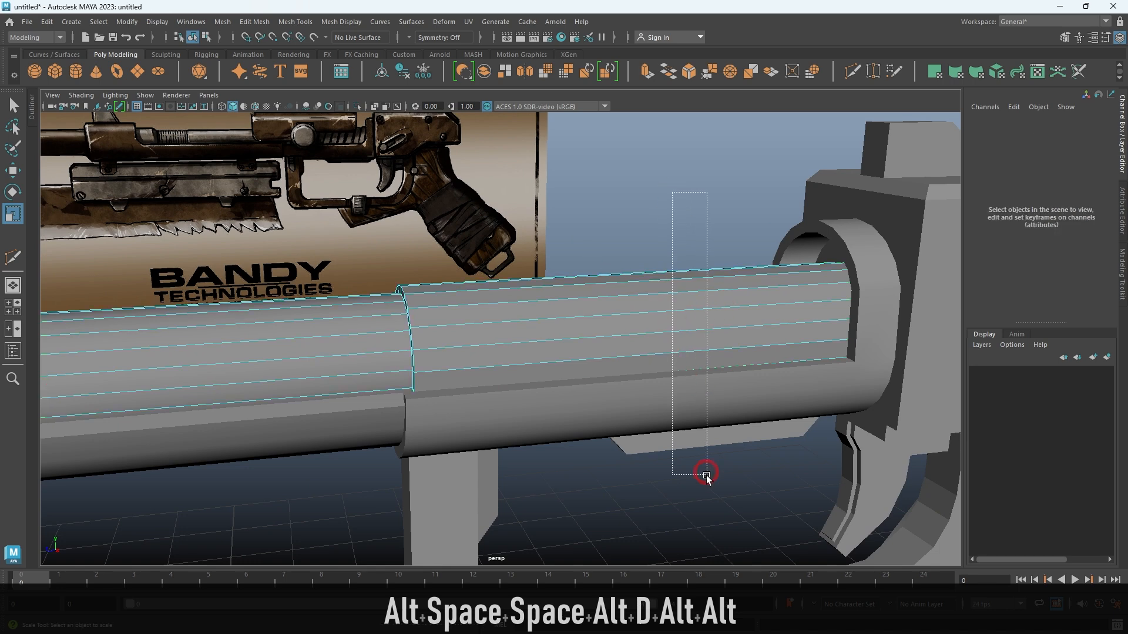
left_click_drag(707, 475, 707, 477)
right_click_drag(688, 285, 687, 158)
left_click_drag(635, 205, 670, 411)
right_click_drag(664, 203, 741, 202, "shift")
key("alt+d")
Inspect the shading of the stepped rear barrel section from several angles.
right_click_drag(671, 211, 551, 221, "alt")
left_click_drag(552, 222, 456, 377, "alt")
left_click(693, 301)
right_click_drag(693, 301, 638, 294, "alt")
left_click_drag(652, 287, 558, 250, "alt")
middle_click_drag(558, 250, 740, 292, "alt")
right_click_drag(535, 313, 584, 312, "alt")
left_click_drag(584, 312, 602, 301, "alt")
Move the inner barrel's front border edge loop slightly backward to match the reference's edge behind the ribbed section.
key("space")
key("space")
middle_click_drag(491, 393, 712, 390, "alt")
right_click_drag(487, 359, 573, 403, "alt")
middle_click_drag(576, 405, 800, 403, "alt")
right_click_drag(505, 279, 652, 383, "alt")
middle_click_drag(653, 383, 436, 377, "alt")
right_click_drag(544, 347, 653, 422, "alt")
right_click_drag(639, 370, 622, 329)
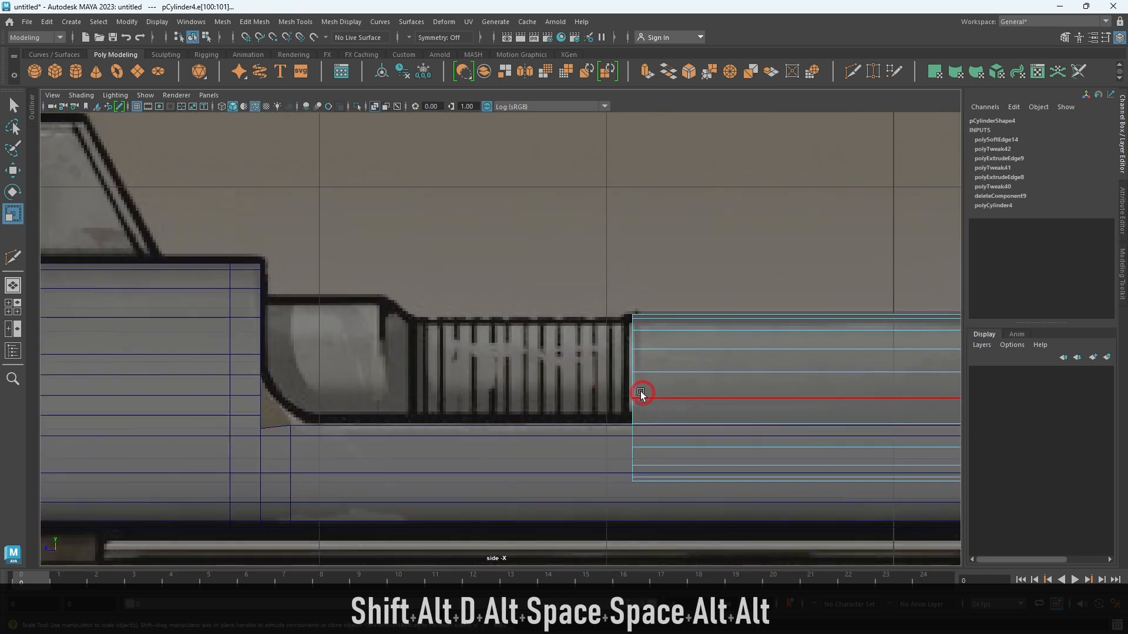
double_click(635, 384)
middle_click_drag(634, 384, 576, 393, "alt")
right_click_drag(575, 393, 607, 403, "alt")
key("w")
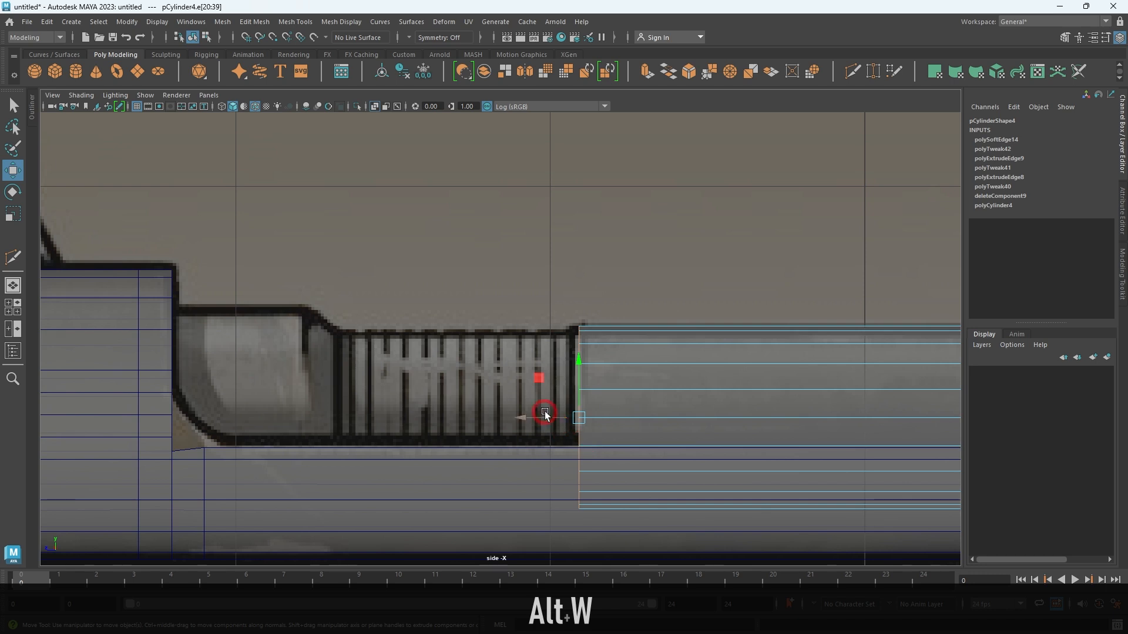
left_click_drag(536, 422, 540, 421)
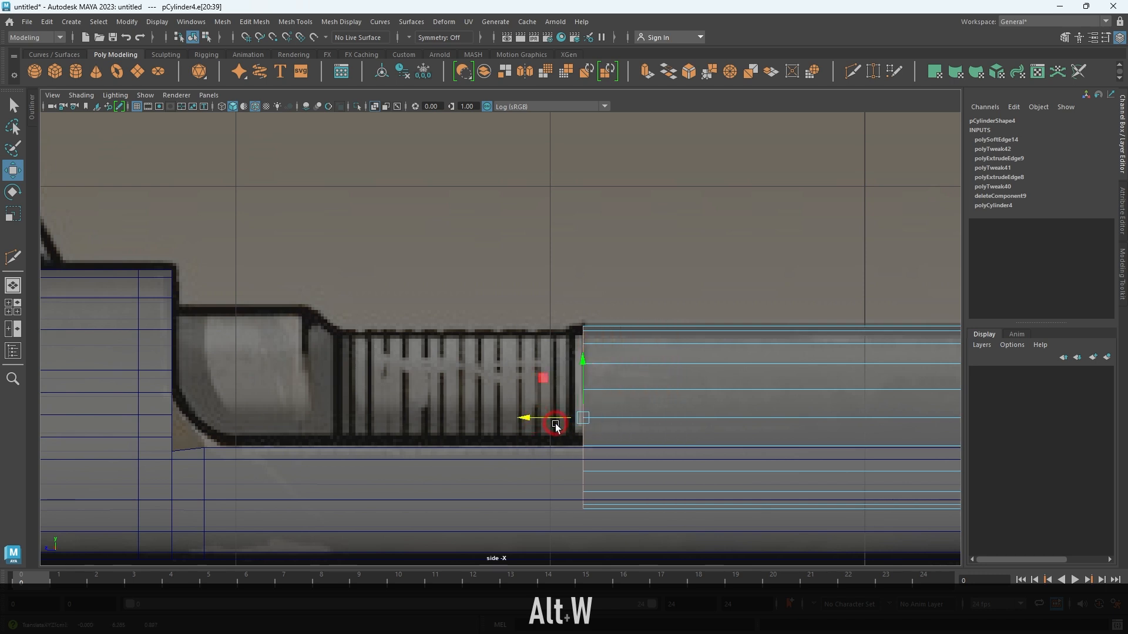
Extrude the front border loop slightly forward and scale it inward to form a small chamfer.
left_click_drag(541, 423, 538, 424, "shift")
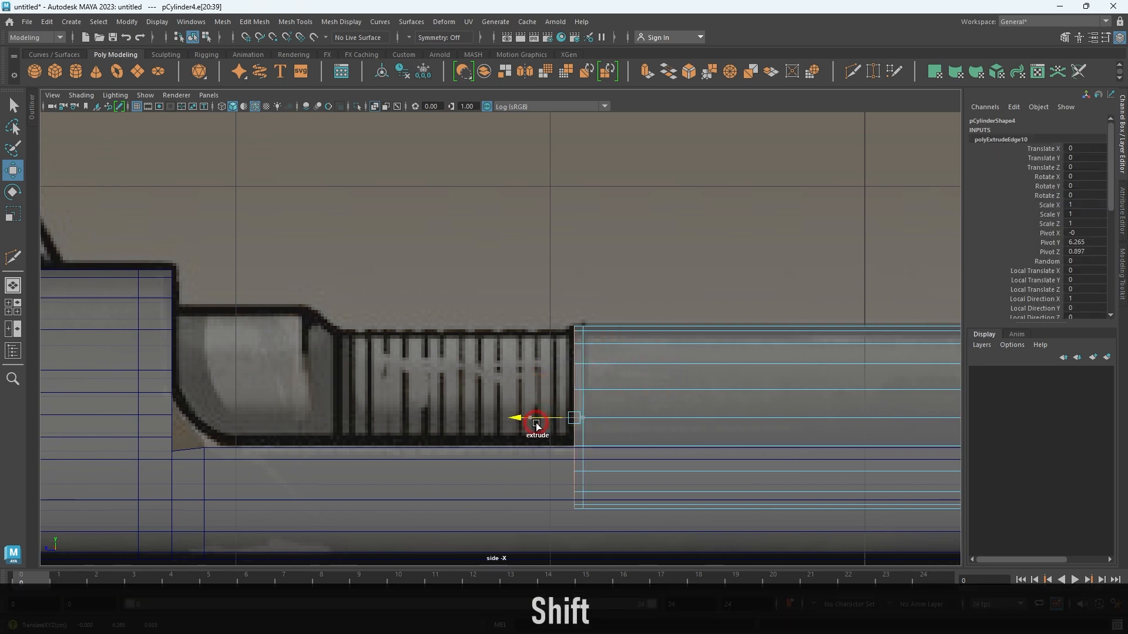
key("shift+r")
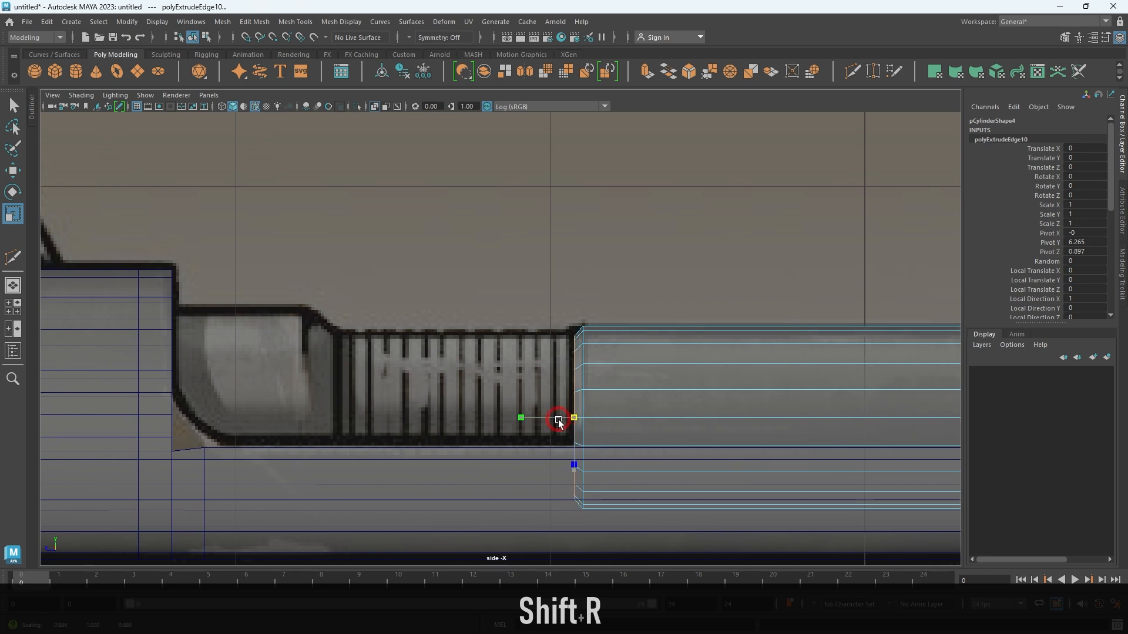
middle_click_drag(559, 422, 656, 419, "alt")
Extrude the front border loop forward along the ribbed section and add a flared transition up to the wider front section.
left_click_drag(633, 417, 411, 414, "shift")
middle_click_drag(432, 399, 612, 390, "alt")
right_click_drag(621, 360, 714, 456, "alt")
mouse_move(620, 434)
left_mouse_down("shift")
mouse_move(562, 430)
mouse_move(608, 437)
left_mouse_up("shift")
key("r")
middle_click_drag(667, 481, 835, 423, "alt")
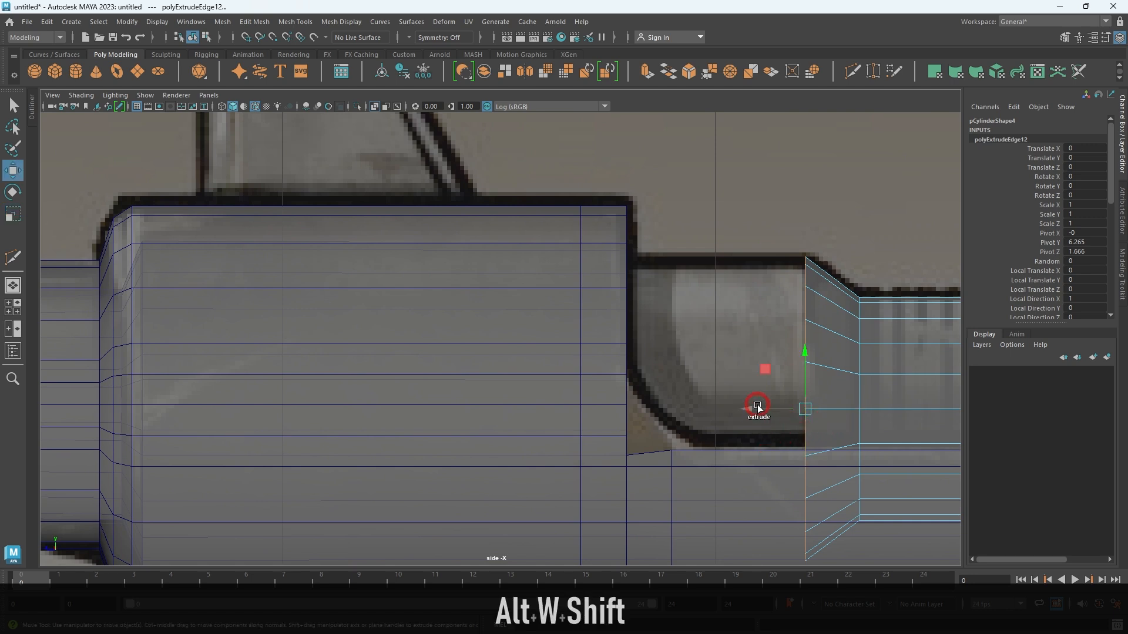
Extrude the flared front loop straight forward until it ends deep inside the front housing.
left_click_drag(756, 408, 519, 410, "shift")
middle_click_drag(639, 407, 874, 371, "alt")
left_click_drag(675, 379, 353, 379)
key("alt+d")
Examine the extruded front part of the inner barrel in the perspective view.
right_click_drag(688, 361, 564, 339, "alt")
key("space")
key("space")
left_click_drag(646, 235, 517, 245, "alt")
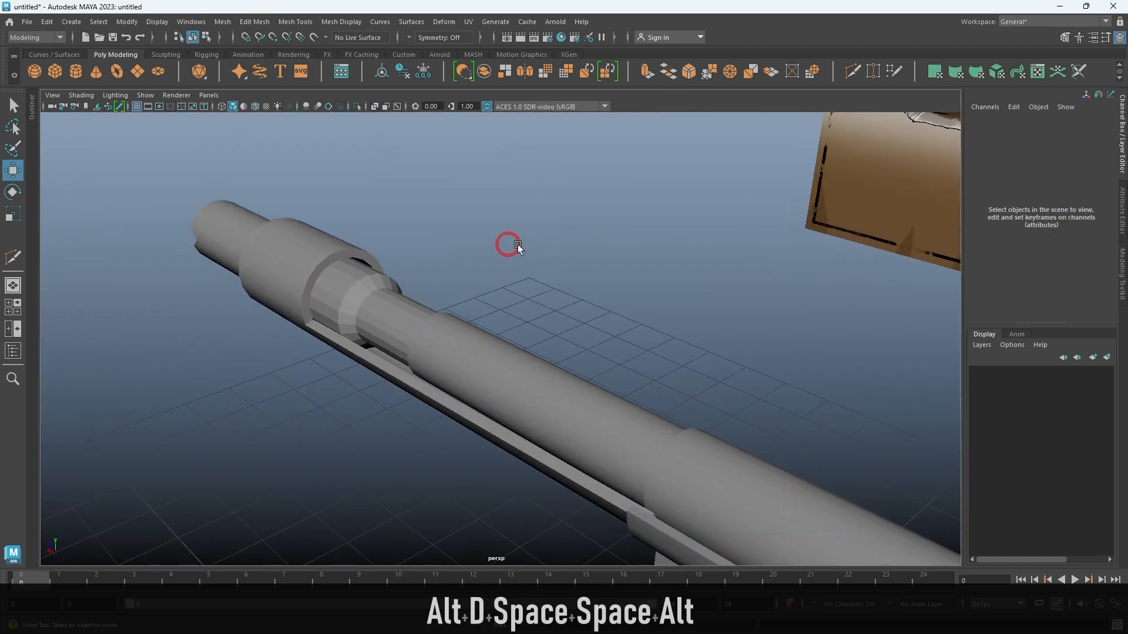
middle_click_drag(523, 245, 611, 311, "alt")
right_click_drag(611, 312, 657, 389, "alt")
left_click_drag(664, 390, 412, 358, "alt")
right_click_drag(534, 373, 617, 408, "alt")
Soften the lengthwise edges of the narrow ribbed section of the inner barrel.
left_click(620, 412)
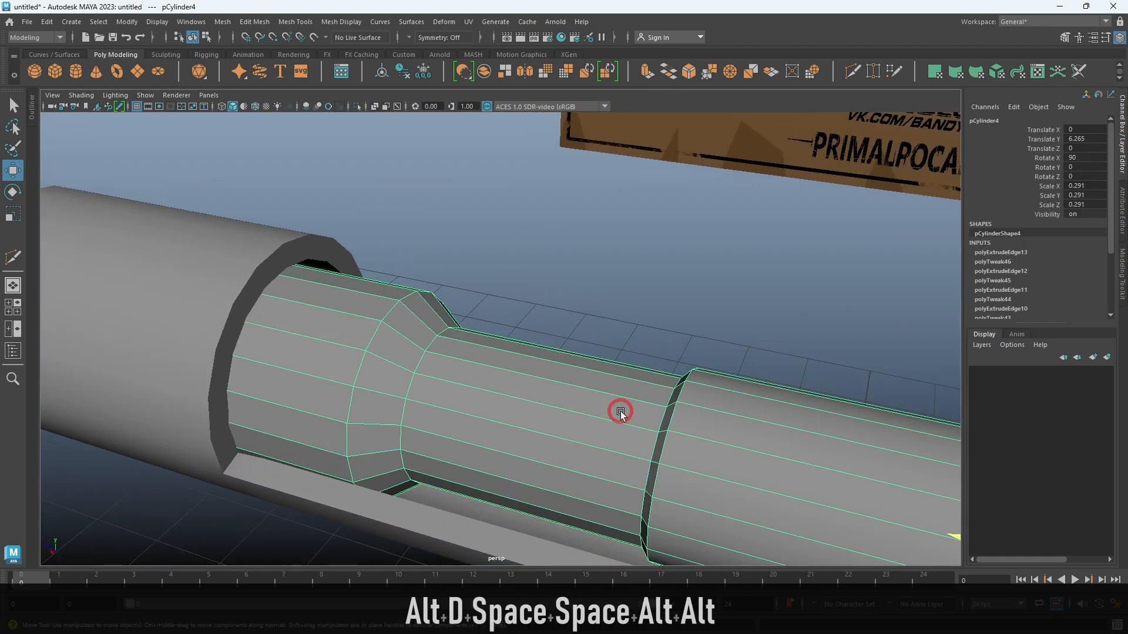
left_click_drag(621, 411, 525, 334, "alt")
left_click(315, 339)
left_click_drag(254, 296, 277, 245, "alt")
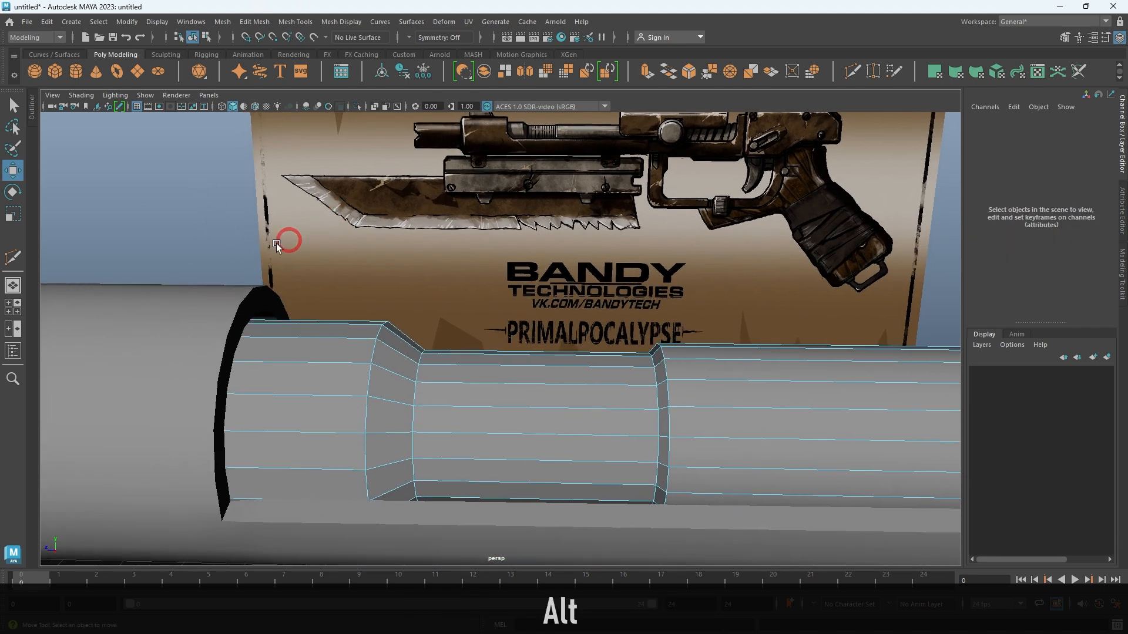
left_click_drag(519, 633, 520, 633)
right_click_drag(622, 260, 767, 306, "shift")
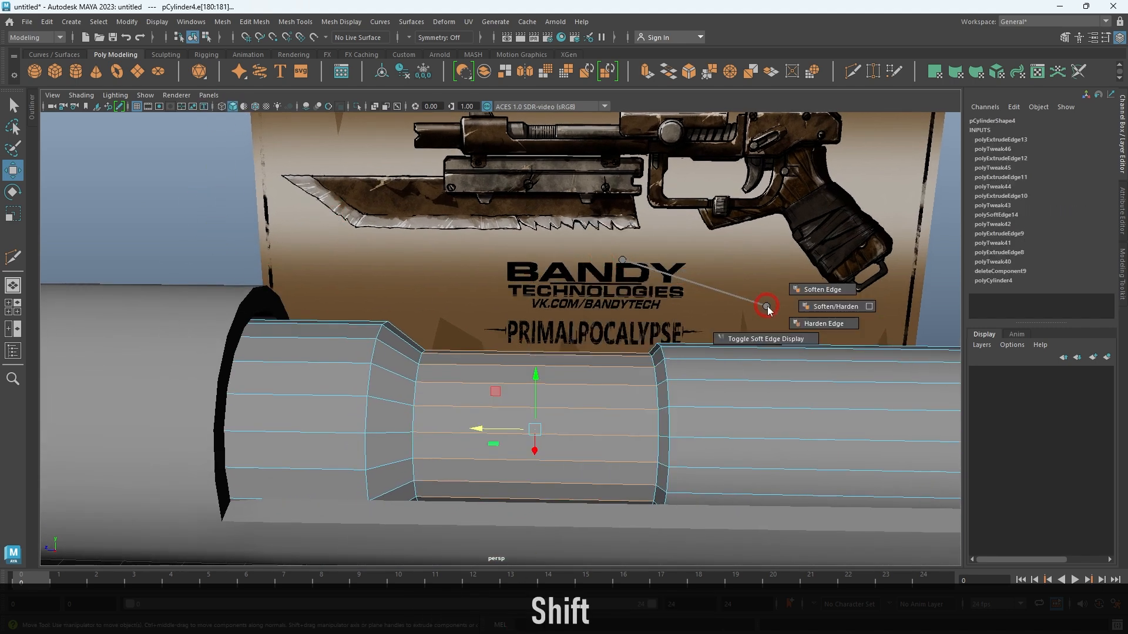
right_click_drag(861, 266, 861, 266, "shift")
key("alt+d")
Soften the short lengthwise edges of the small rear chamfer and the flared front transition.
left_click_drag(568, 331, 576, 364, "alt")
left_click(593, 365)
middle_click_drag(593, 365, 529, 321, "alt")
right_click_drag(529, 320, 600, 312, "alt")
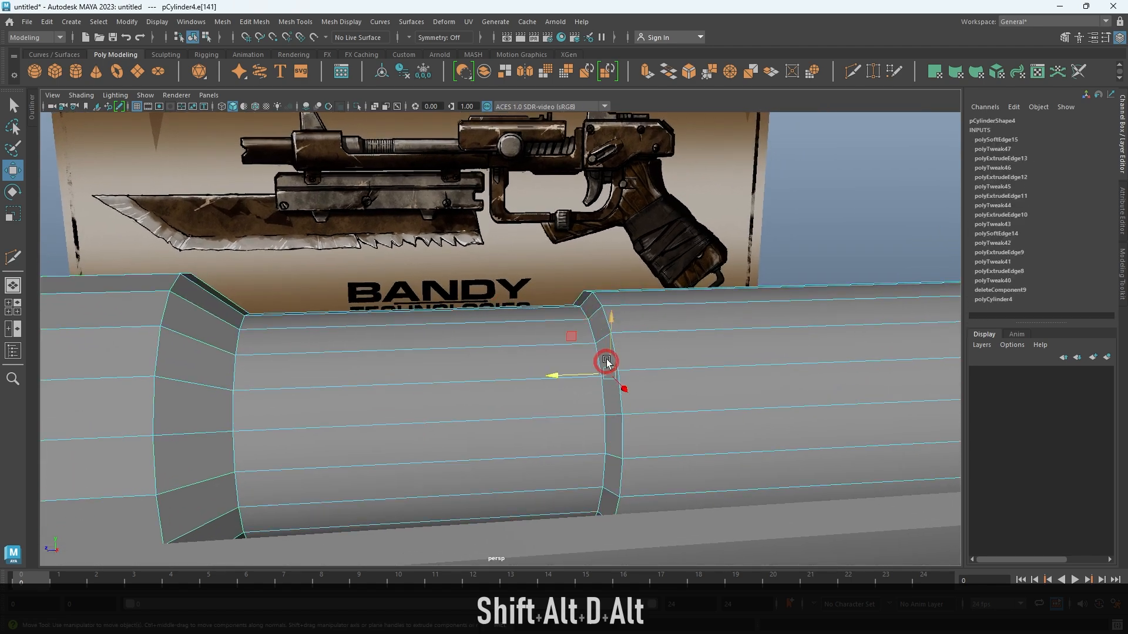
key("shift+g")
left_click_drag(587, 353, 561, 352, "alt")
left_click(520, 345)
double_click(541, 307, "shift")
key("shift+g")
Soften the lengthwise edges of the wider barrel section entering the front housing.
left_click_drag(529, 335, 521, 340, "alt")
left_click(521, 340)
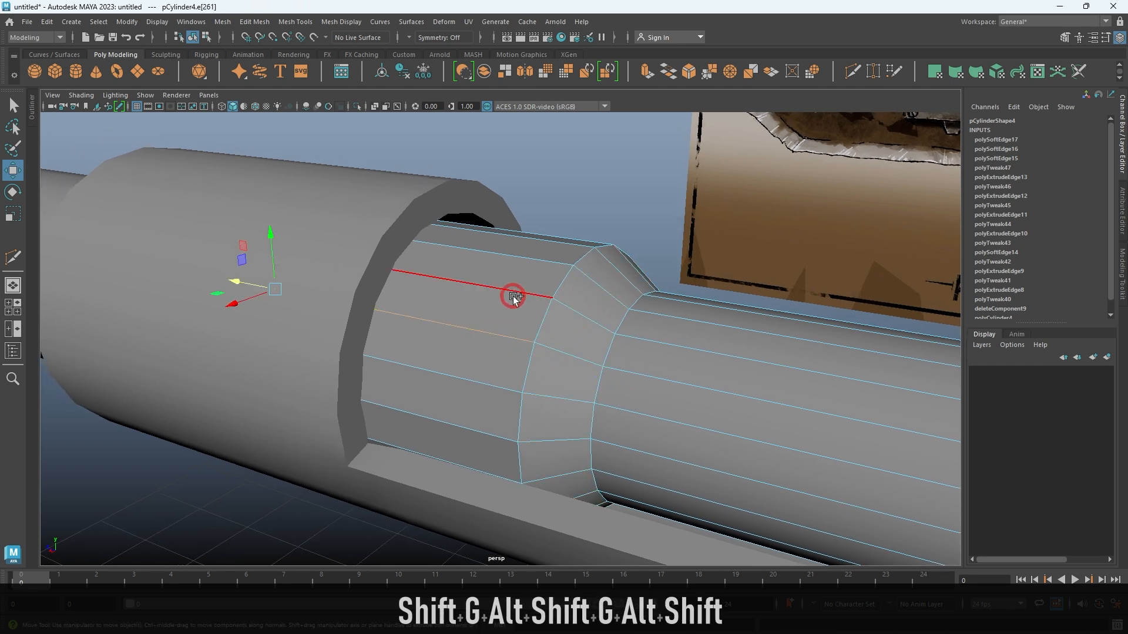
key("shift+g")
right_click_drag(510, 310, 663, 158)
key("alt+d")
Examine the inner barrel cylinder against the reference's ribbed section in the side view.
left_click_drag(842, 396, 602, 297, "alt")
left_click_drag(428, 280, 491, 345, "alt")
left_click(491, 346)
key("space")
key("space")
key("space")
key("space")
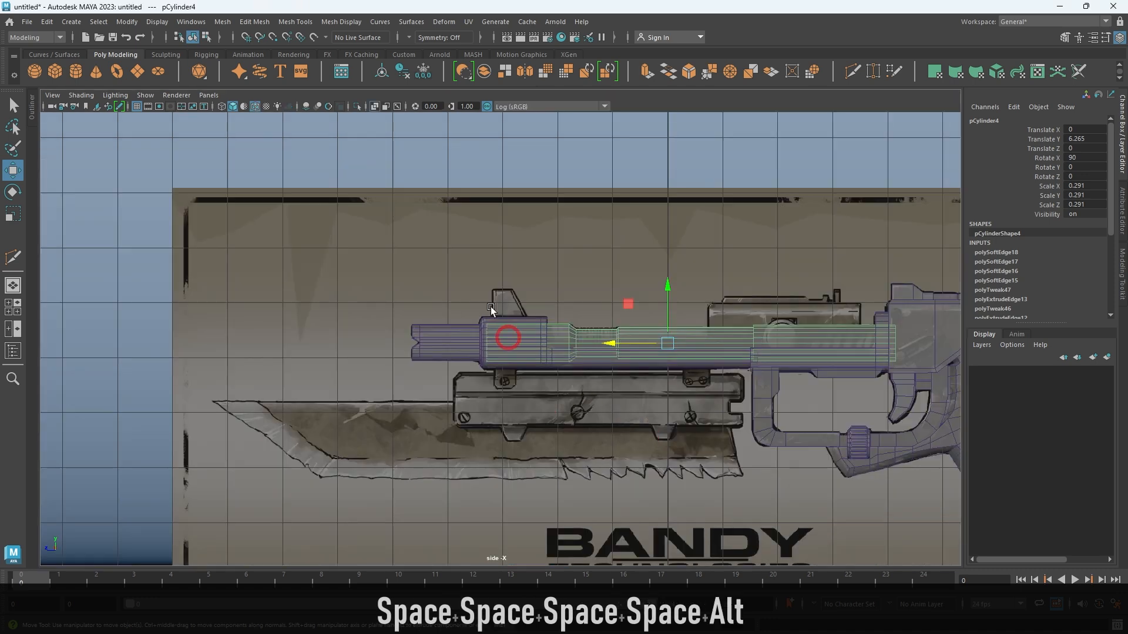
right_click_drag(491, 308, 672, 453, "alt")
middle_click_drag(672, 453, 478, 435, "alt")
right_click_drag(478, 436, 728, 617, "alt")
middle_click_drag(560, 435, 609, 524, "alt")
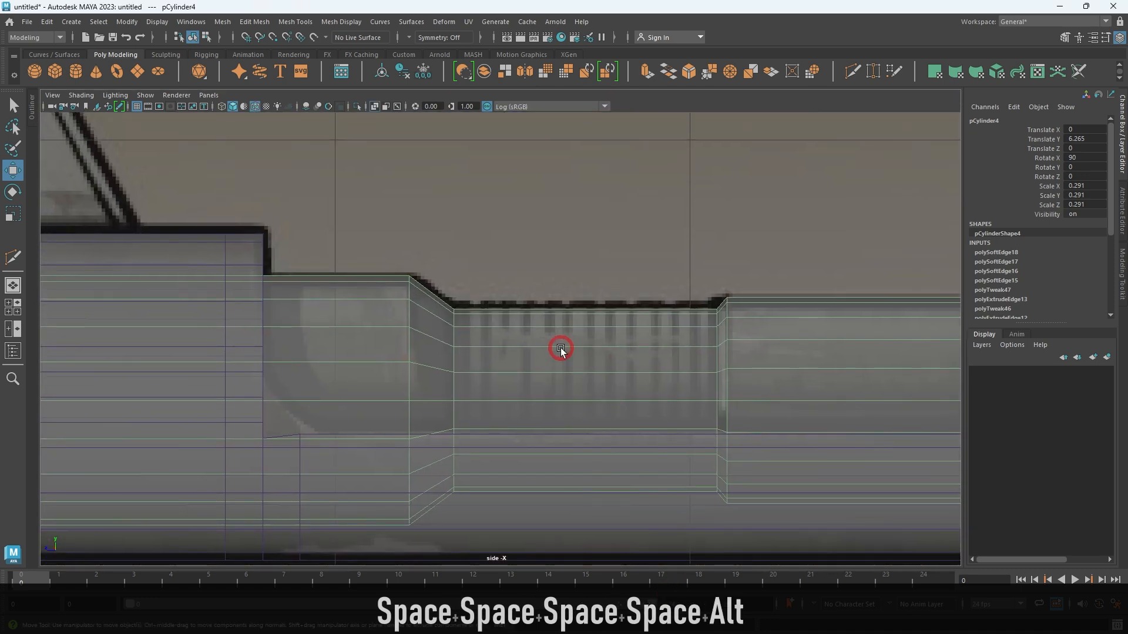
Try to insert 15 evenly spaced edge loops around the narrow ribbed section of the inner barrel.
right_click_drag(694, 234, 675, 245, "shift")
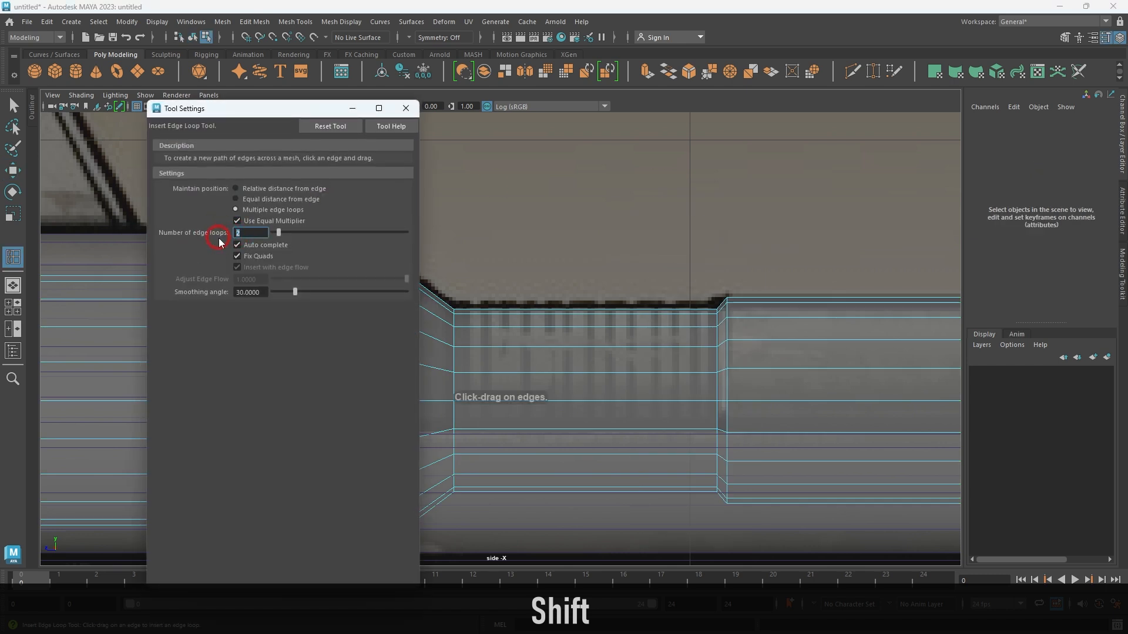
type("15")
key("Return")
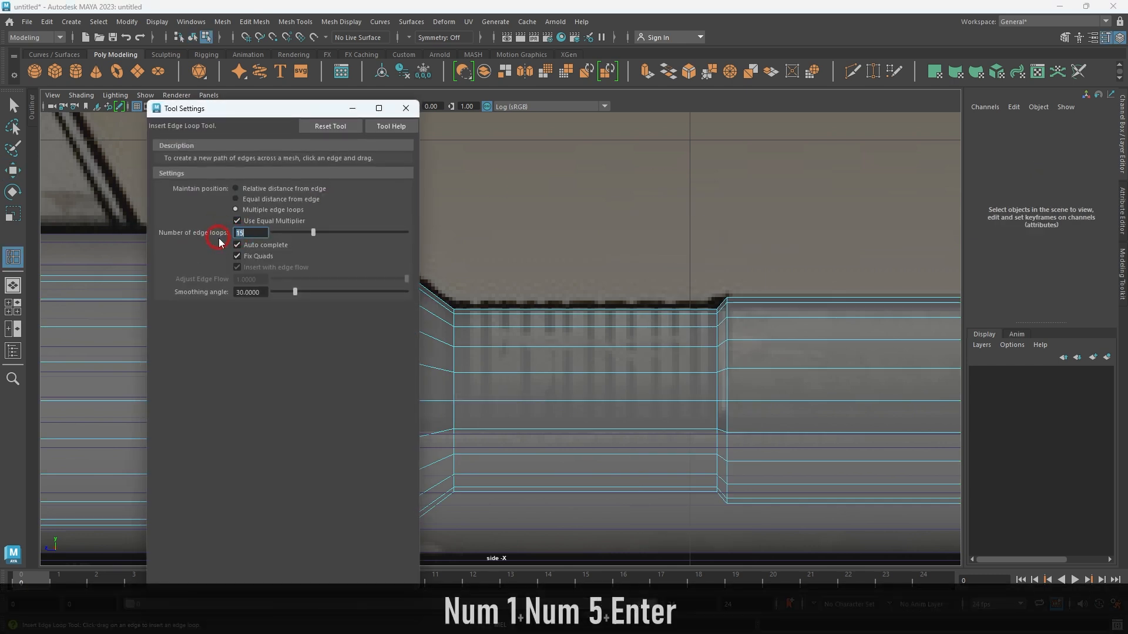
left_click(405, 107)
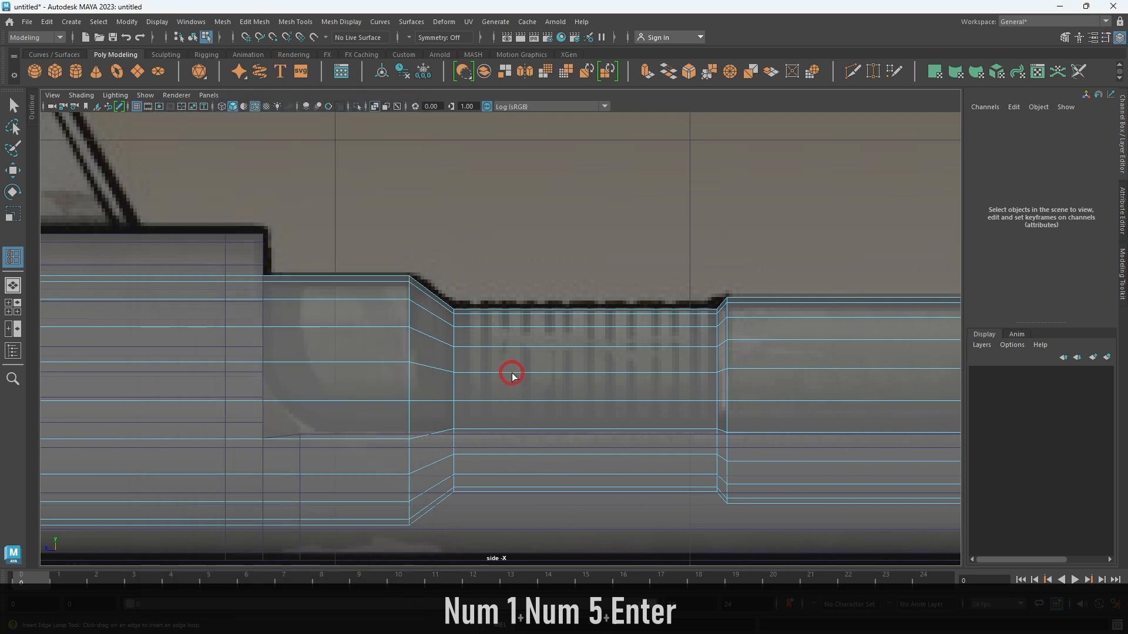
left_click(512, 373)
right_click_drag(528, 341, 621, 449, "alt")
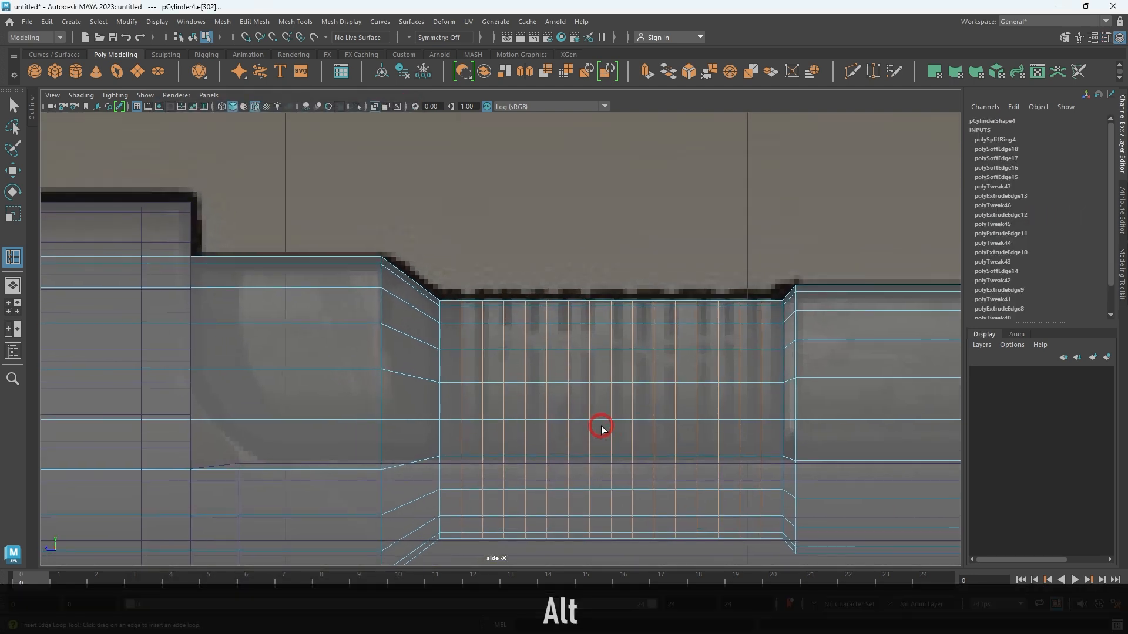
key("ctrl+z")
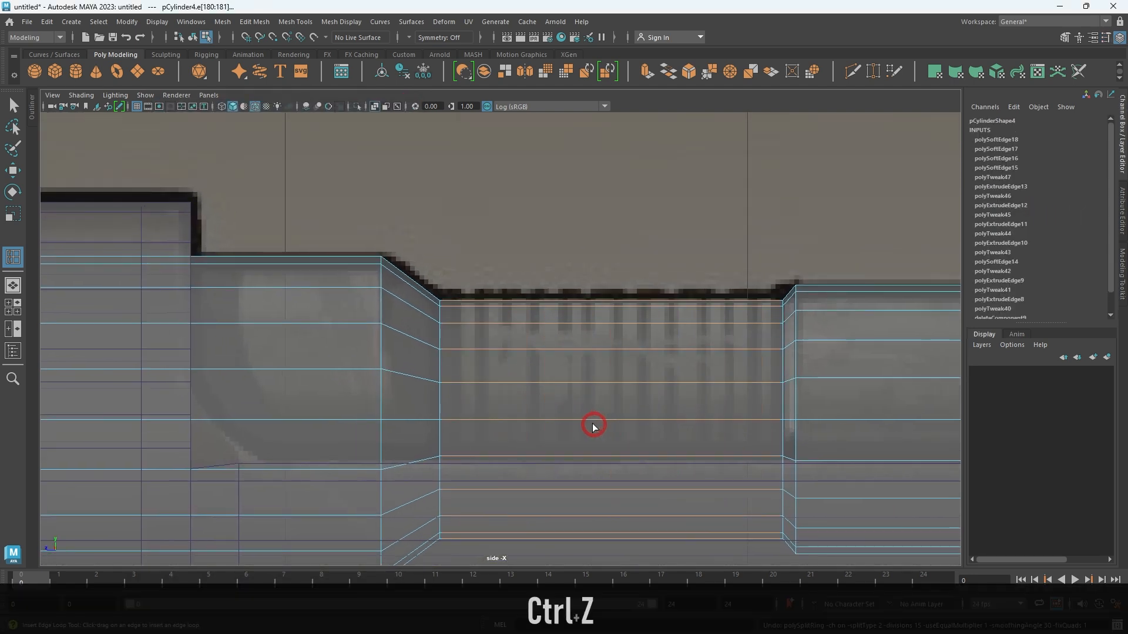
Insert 20 evenly spaced edge loops around the narrow ribbed section of the inner barrel.
double_click(10, 265)
left_click(199, 236)
type("20")
key("Return")
left_click(400, 111)
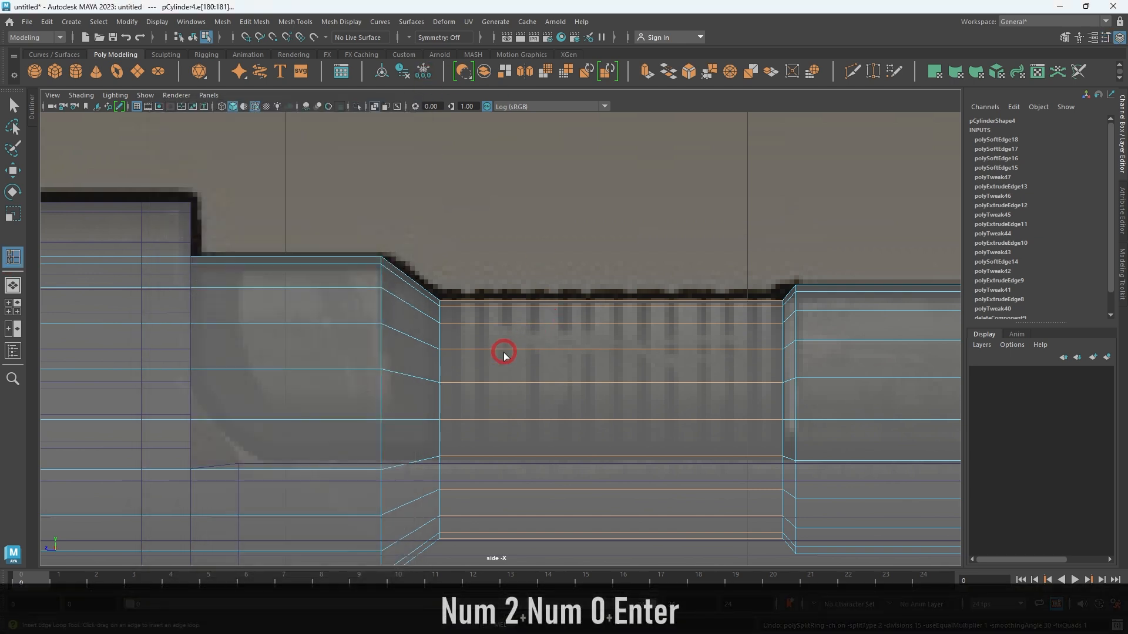
left_click(517, 349)
Select every second ring of faces along the narrow barrel section, starting with the second ring, for ten rings in total.
key("w")
left_click(549, 499)
scroll(503, 389, "up", 1)
middle_click_drag(501, 387, 563, 365, "alt")
scroll(612, 477, "up", 2)
left_click(527, 365)
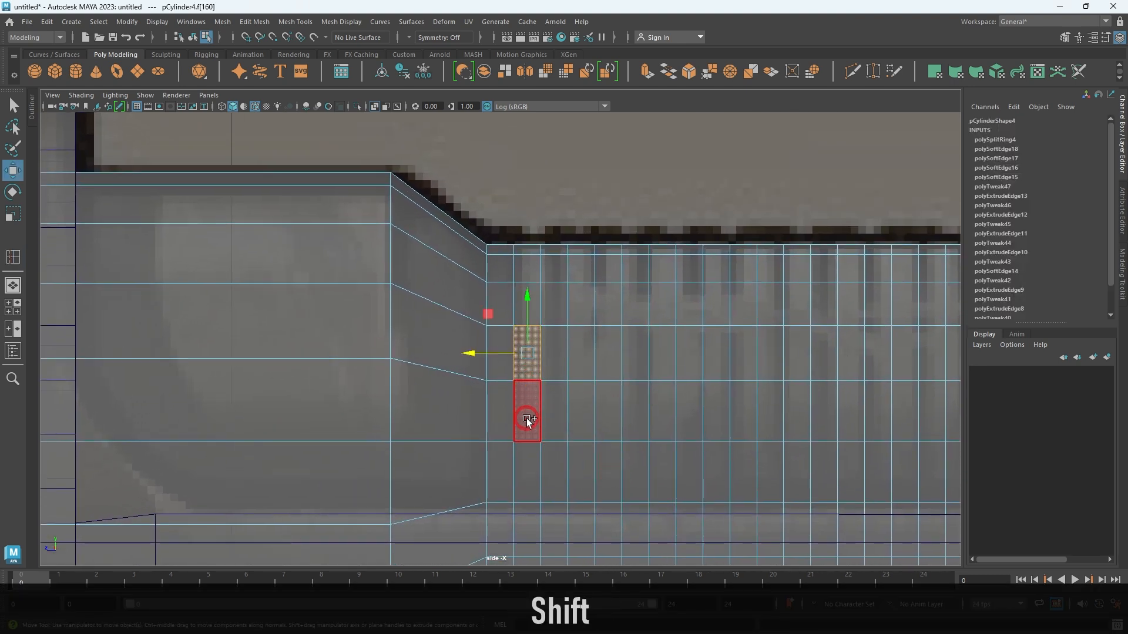
double_click(527, 417, "shift")
double_click(581, 411, "shift")
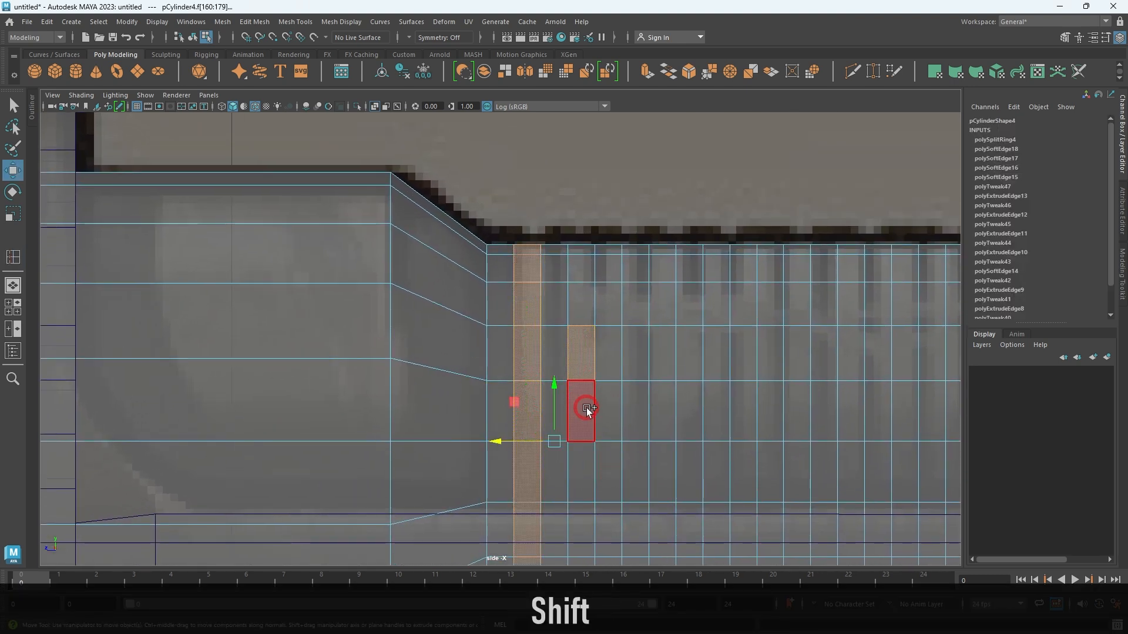
double_click(636, 412, "shift")
double_click(688, 399, "shift")
middle_click_drag(800, 413, 523, 368, "alt+shift")
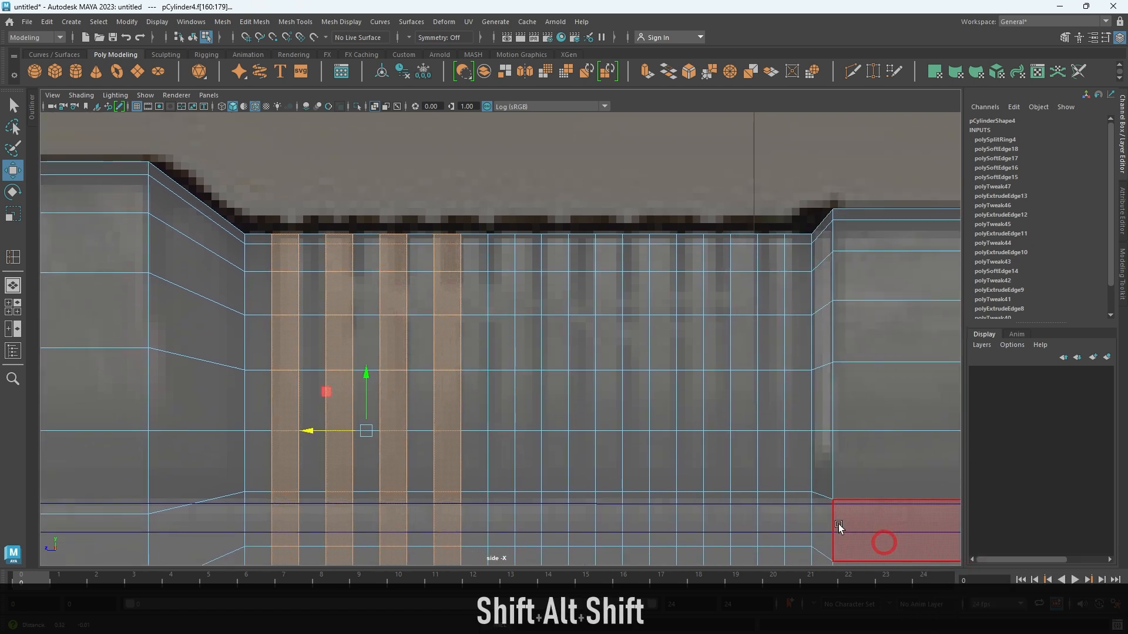
double_click(502, 347, "shift")
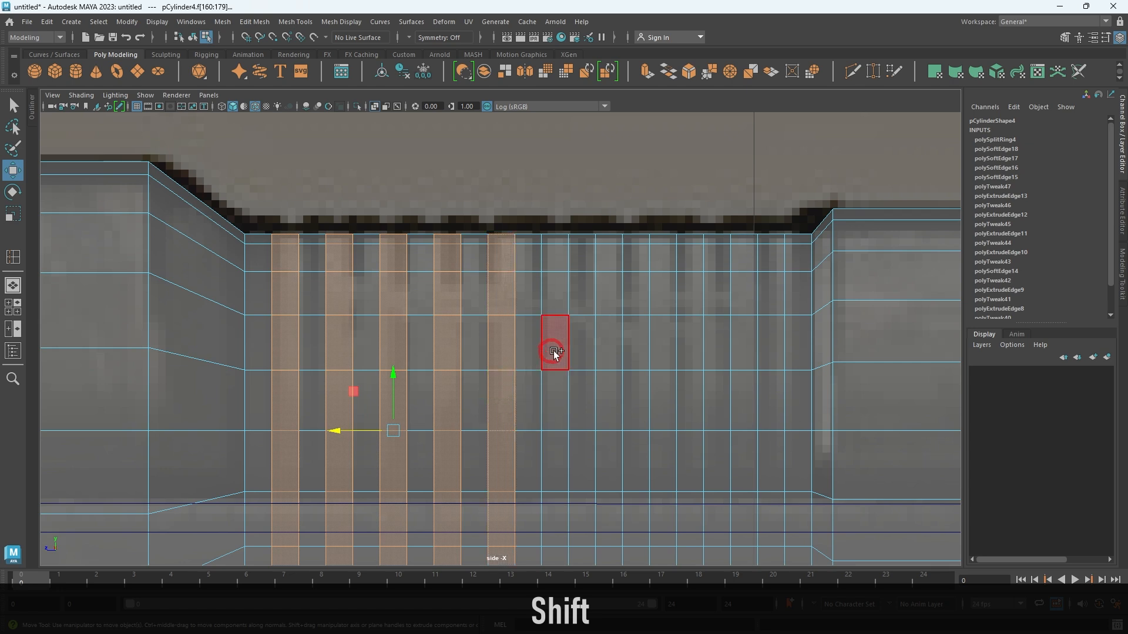
double_click(563, 412, "shift")
double_click(610, 414, "shift")
double_click(661, 401, "shift")
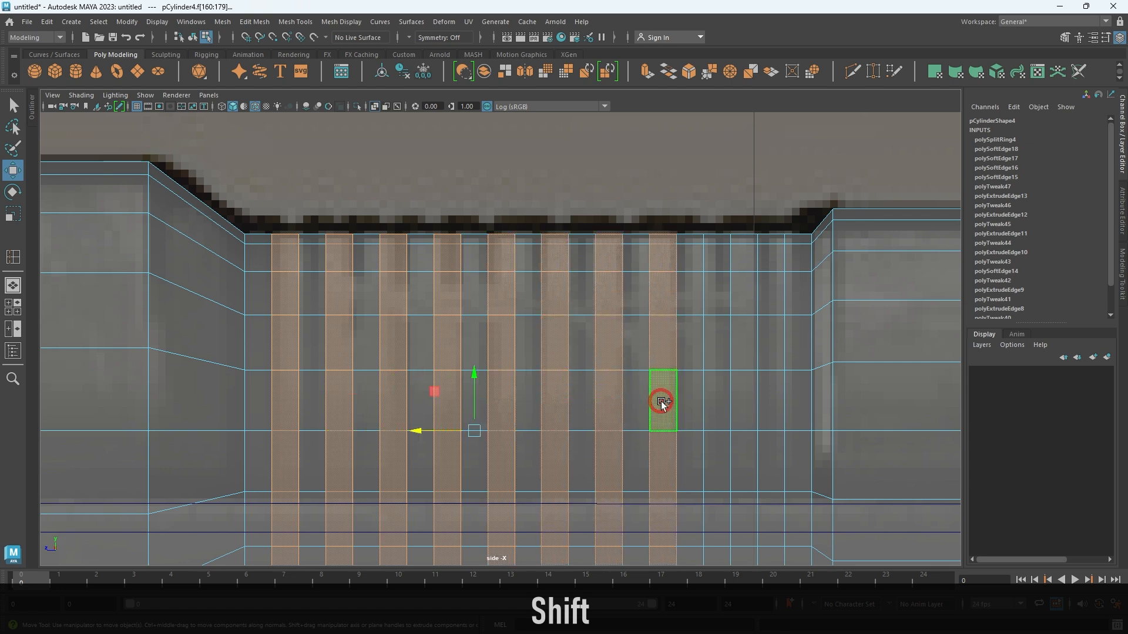
double_click(719, 403, "shift")
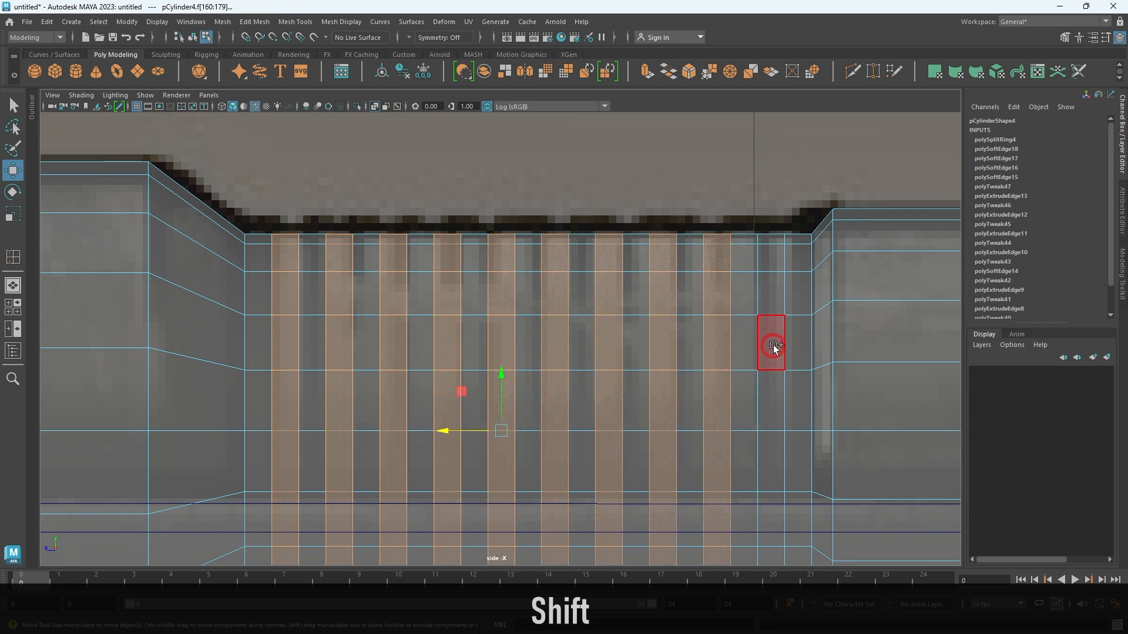
double_click(770, 414, "shift")
Extrude the ten selected face rings outward by a local Z translate of about 0.016 to form raised ribs.
key("space")
key("space")
left_click_drag(505, 309, 593, 296, "alt")
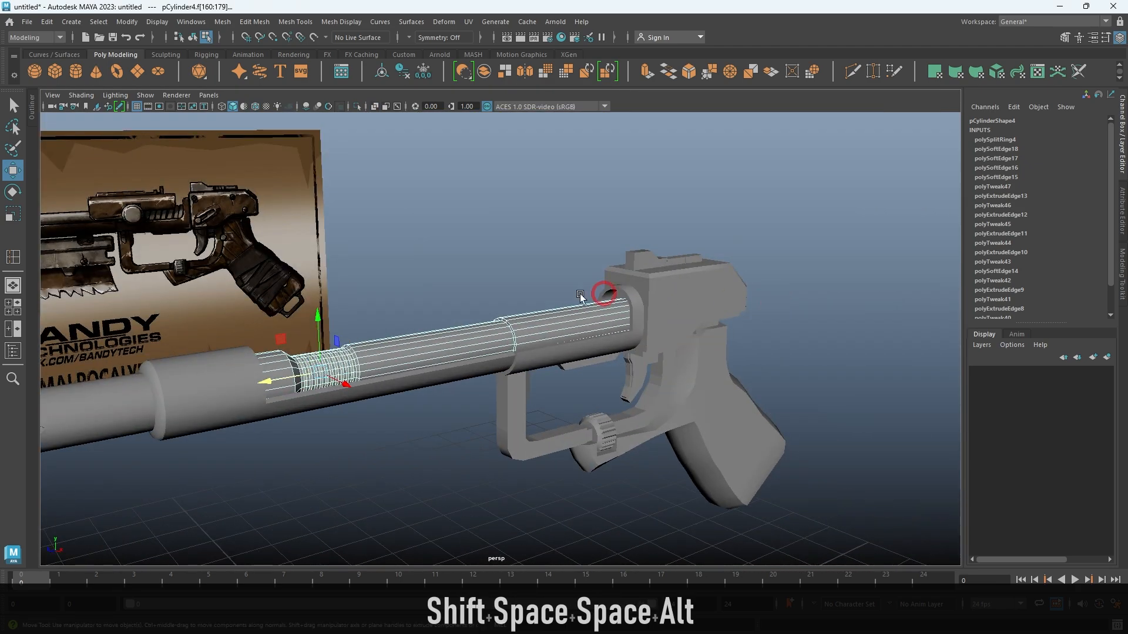
middle_click_drag(498, 303, 558, 276, "alt")
right_click_drag(558, 276, 495, 459, "alt")
middle_click_drag(495, 458, 598, 484, "alt")
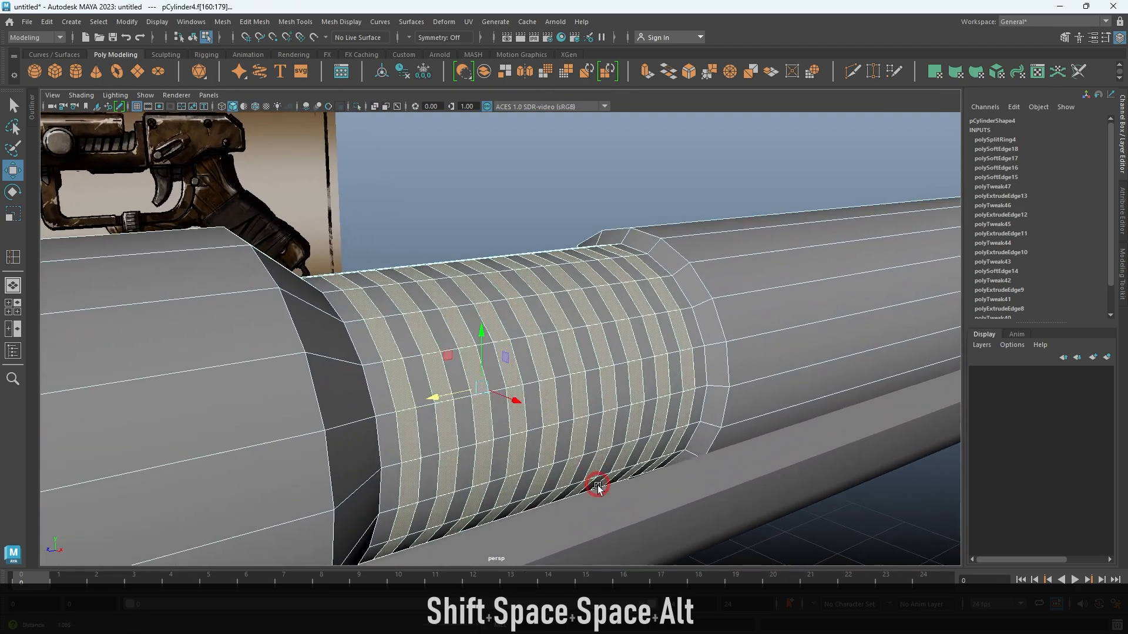
key("ctrl+e")
left_click_drag(411, 470, 403, 433, "alt")
right_click_drag(403, 433, 446, 383, "alt")
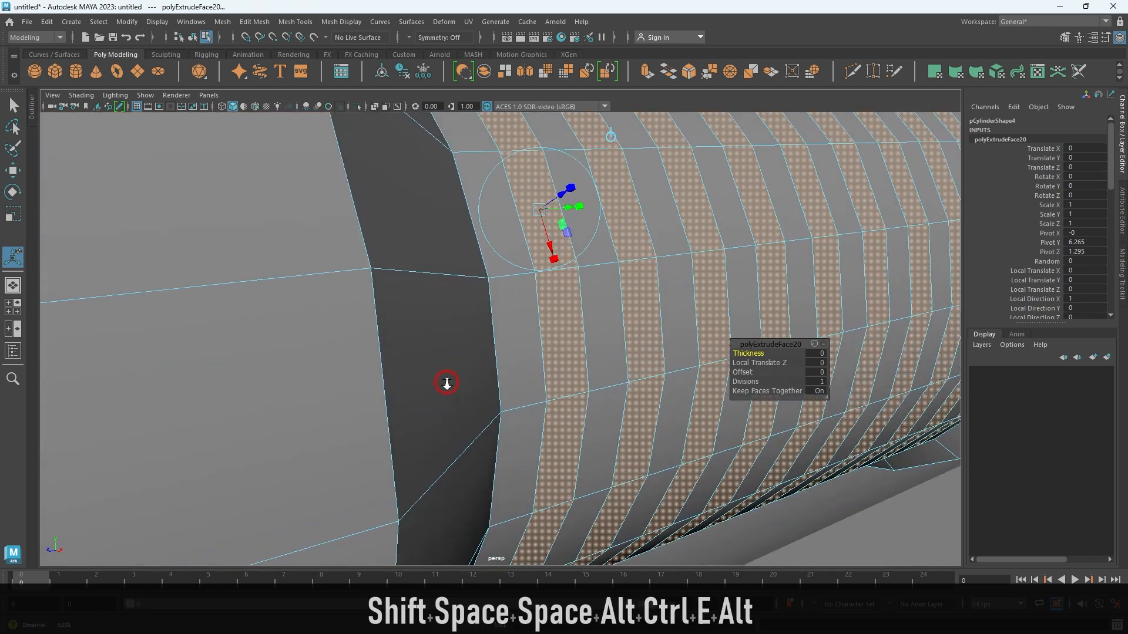
middle_click_drag(495, 285, 466, 328, "alt")
left_click_drag(412, 387, 423, 379)
key("alt+d")
Examine the ribbed barrel section up close and then the whole gun in the perspective view.
right_click_drag(423, 379, 420, 347, "alt")
middle_click_drag(420, 348, 432, 352, "alt")
mouse_move(432, 346)
left_mouse_down("alt")
mouse_move(491, 327)
mouse_move(435, 352)
left_mouse_up("alt")
right_click_drag(429, 376, 482, 376, "alt")
left_click_drag(490, 400, 580, 435, "alt")
right_click_drag(580, 435, 528, 403, "alt")
left_click_drag(528, 403, 511, 366, "alt")
right_click_drag(512, 366, 574, 365, "alt")
left_click_drag(574, 365, 756, 429, "alt")
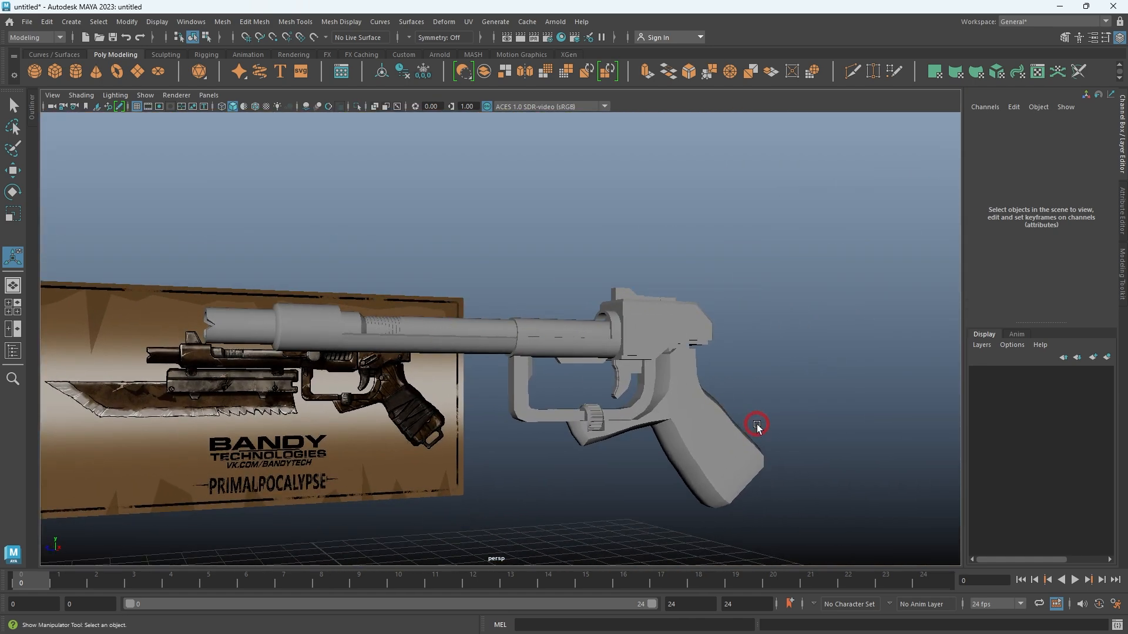
Examine the reference's coiled spring at the rear of the barrel in the side view, temporarily hiding the inner barrel.
key("space")
key("space")
middle_click_drag(809, 449, 605, 425, "alt")
right_click_drag(605, 425, 667, 450, "alt")
middle_click_drag(707, 388, 420, 379, "alt")
right_click_drag(458, 370, 568, 466, "alt")
right_click_drag(550, 342, 596, 397, "alt")
middle_click_drag(640, 387, 509, 385, "alt")
right_click_drag(561, 405, 607, 456, "alt")
left_click(551, 299)
key("h")
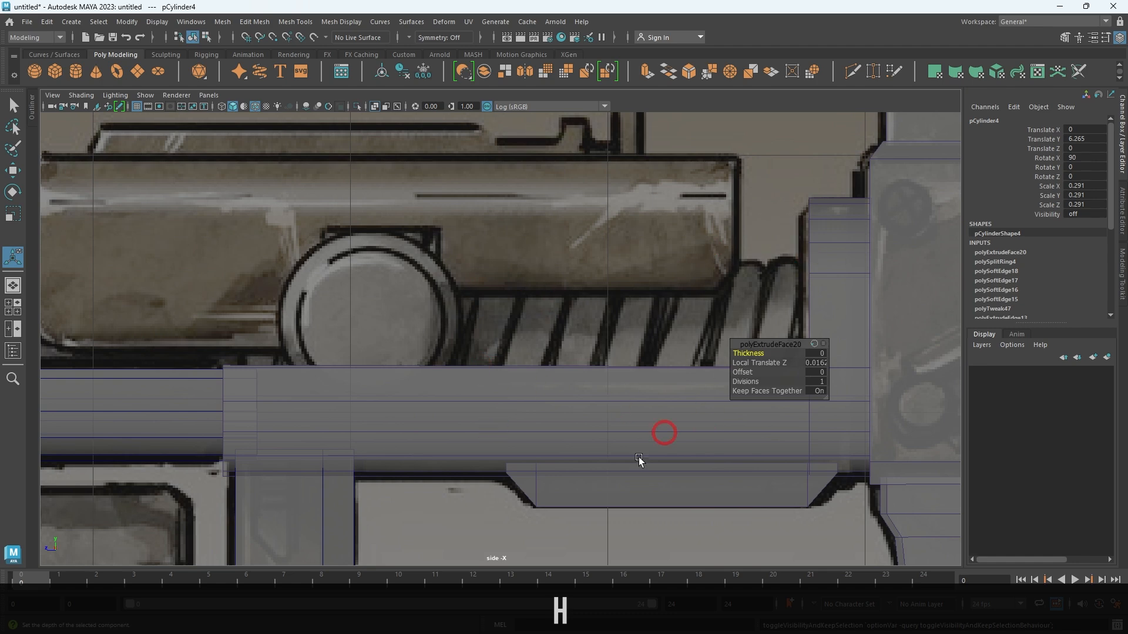
key("h")
Slice four parallel slanted cuts through the front part of the inner barrel's wider rear section, discarding the stray fifth line.
right_click_drag(428, 345, 442, 356, "alt")
middle_click_drag(442, 356, 490, 347, "alt")
mouse_move(576, 366)
middle_mouse_down("alt")
mouse_move(477, 365)
mouse_move(595, 374)
middle_mouse_up("alt")
right_click_drag(431, 346, 470, 372, "alt")
middle_click_drag(440, 357, 470, 360, "alt")
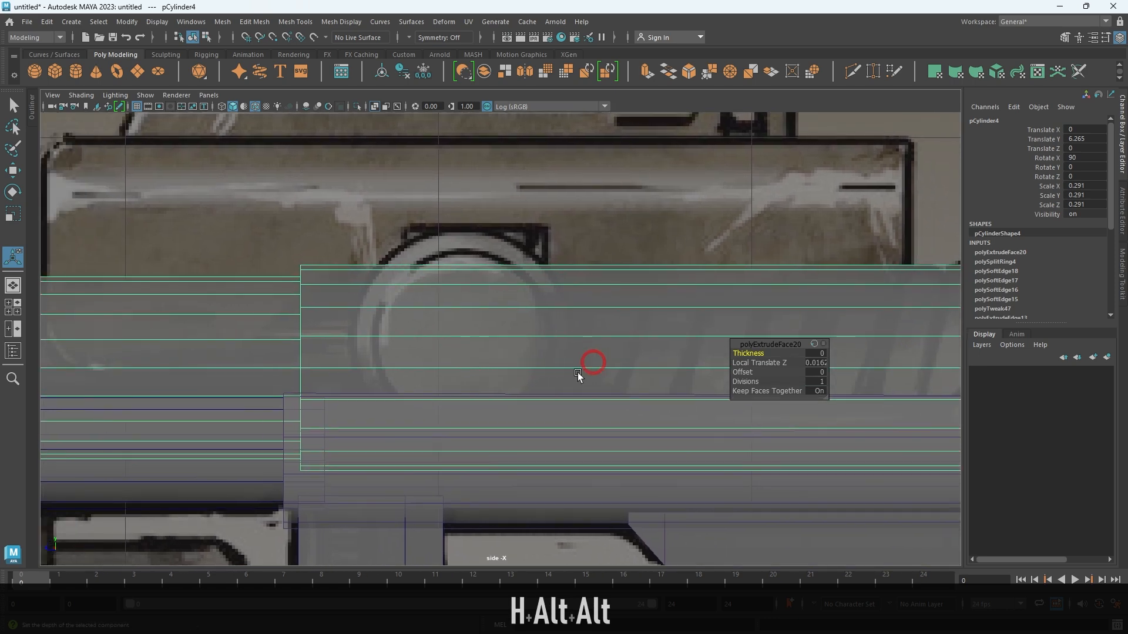
key("q")
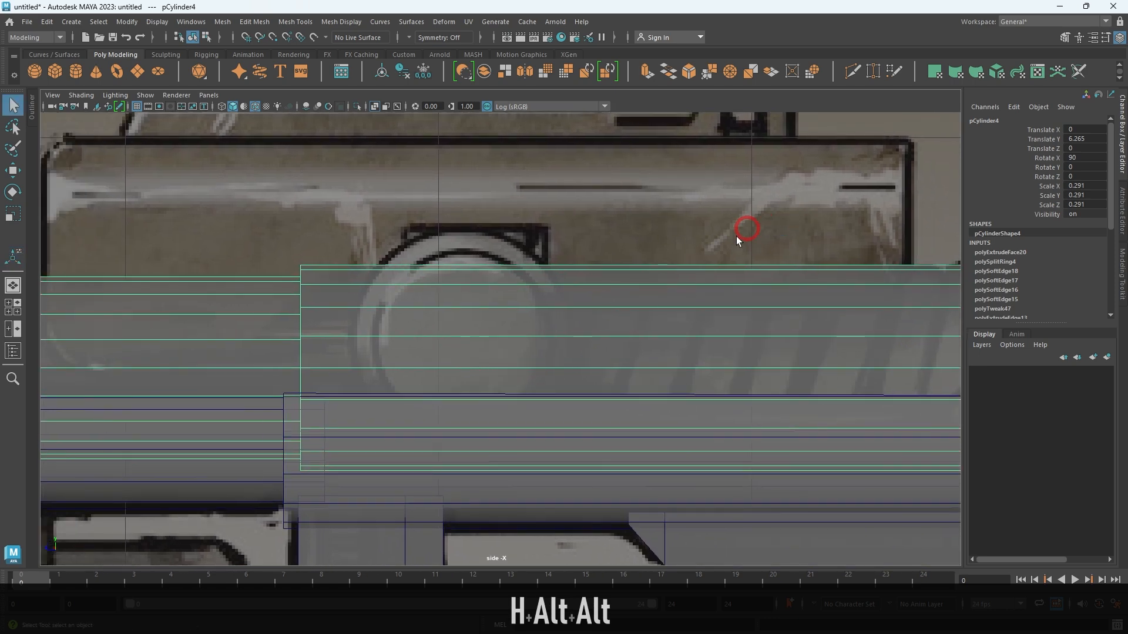
left_click(854, 71)
middle_click_drag(542, 358, 574, 320, "alt")
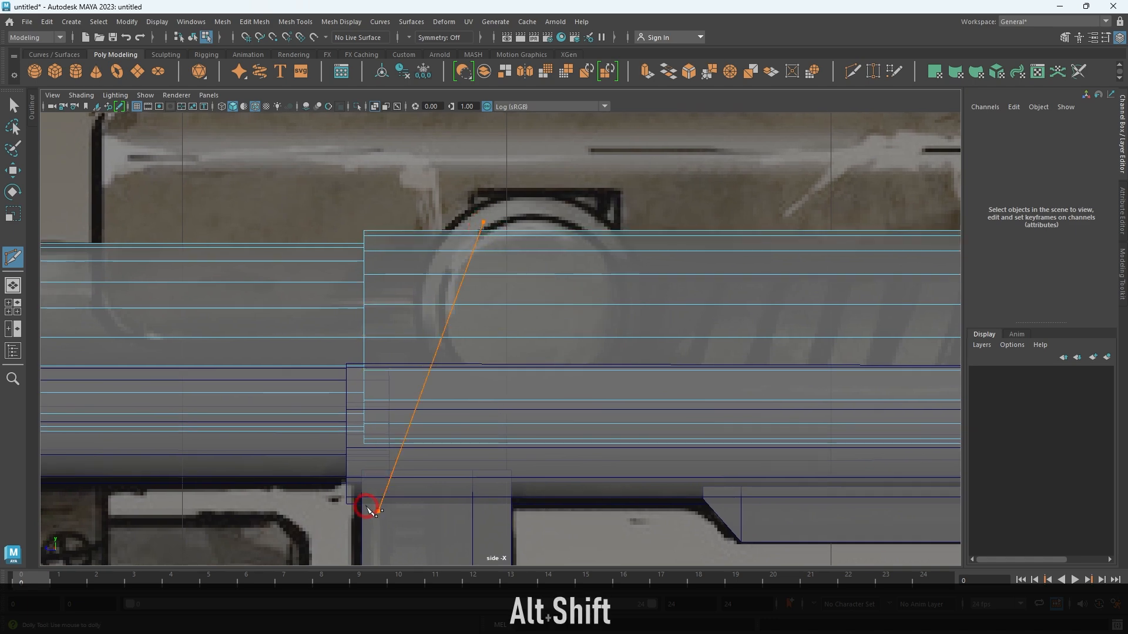
left_click_drag(366, 506, 364, 508, "shift")
left_click_drag(622, 218, 598, 284, "shift")
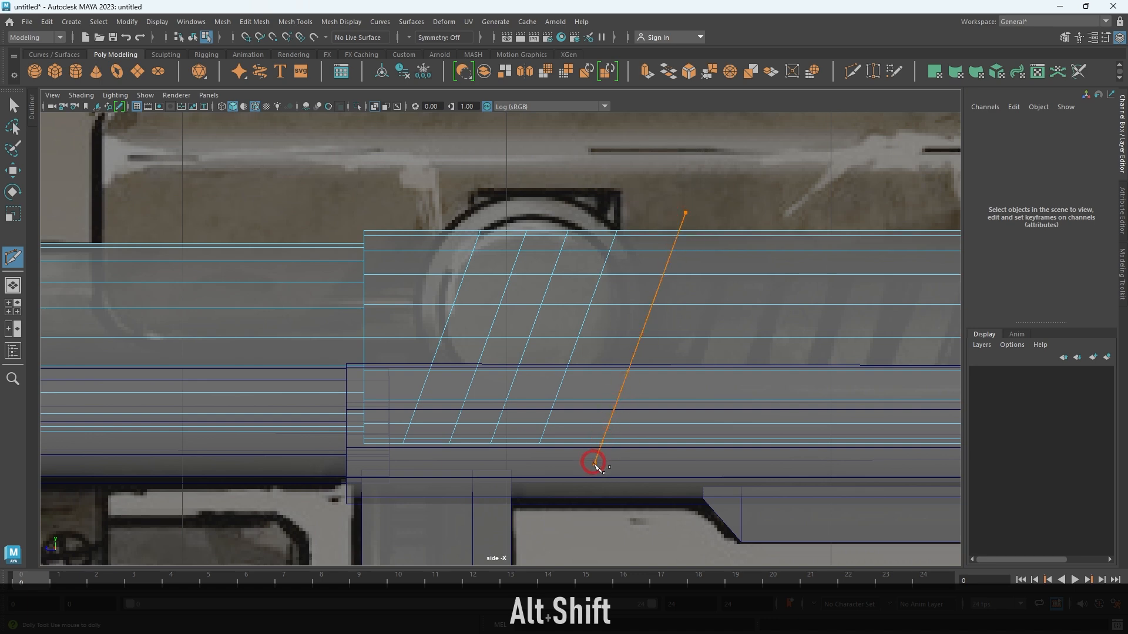
key("ctrl+z")
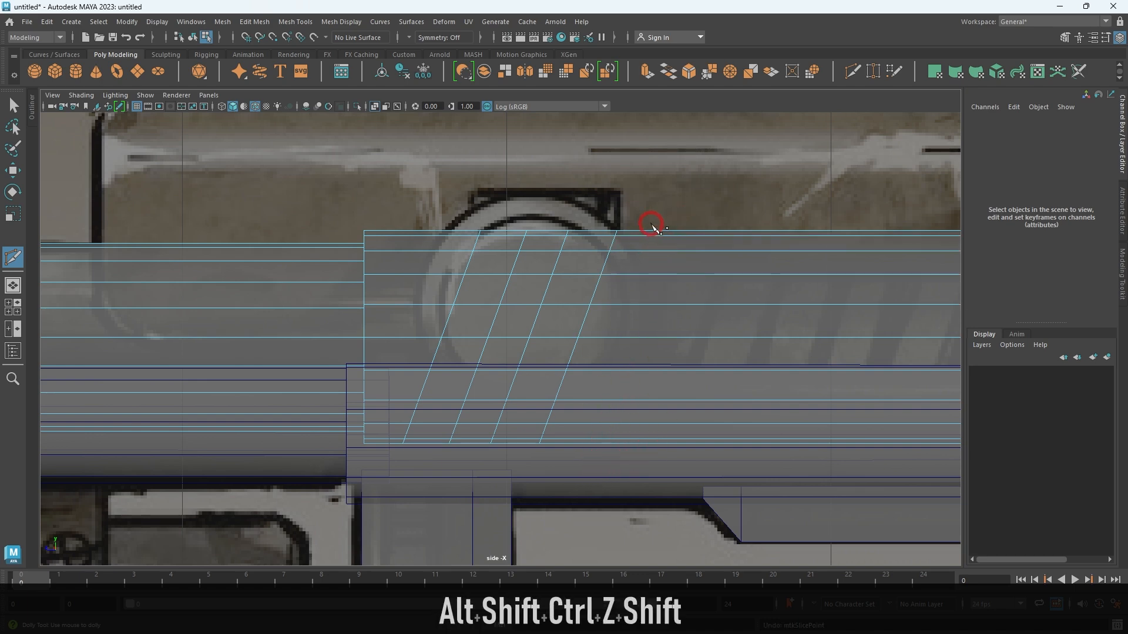
key("ctrl+z")
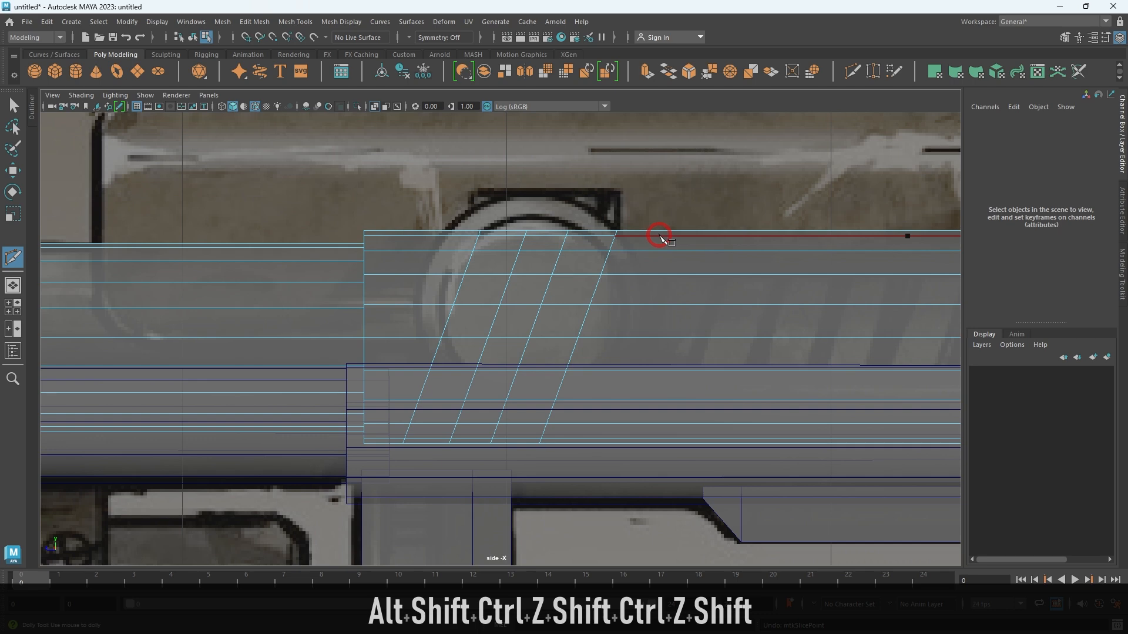
Slice eight more parallel slanted cuts along the wider rear section of the barrel, continuing toward the rear housing.
left_click_drag(655, 228, 602, 374, "shift")
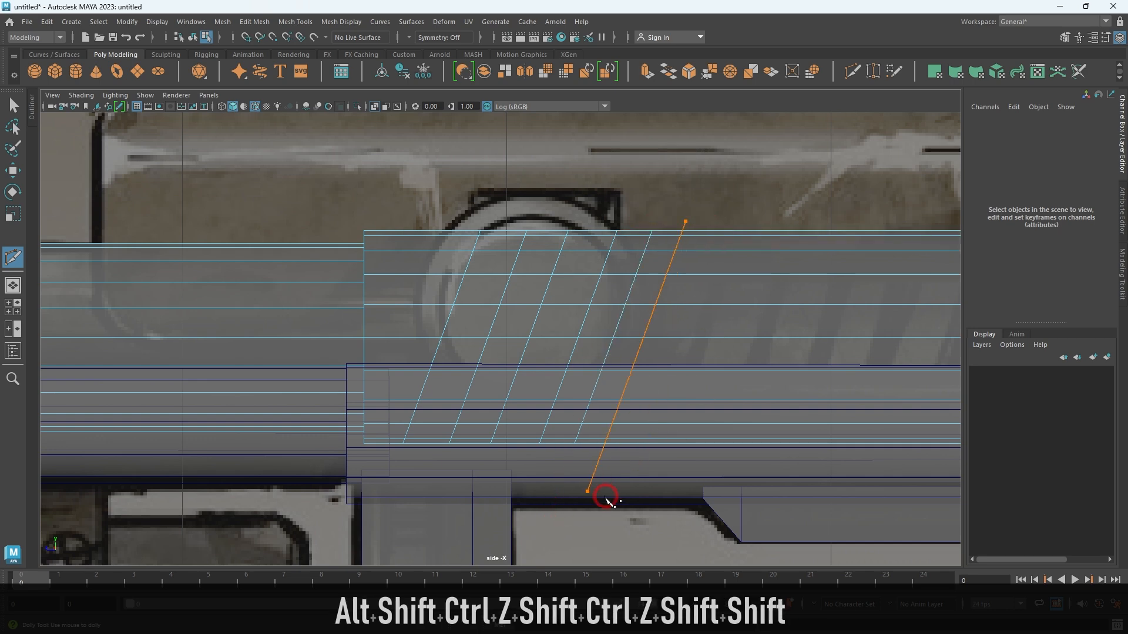
left_click_drag(601, 505, 622, 501, "shift")
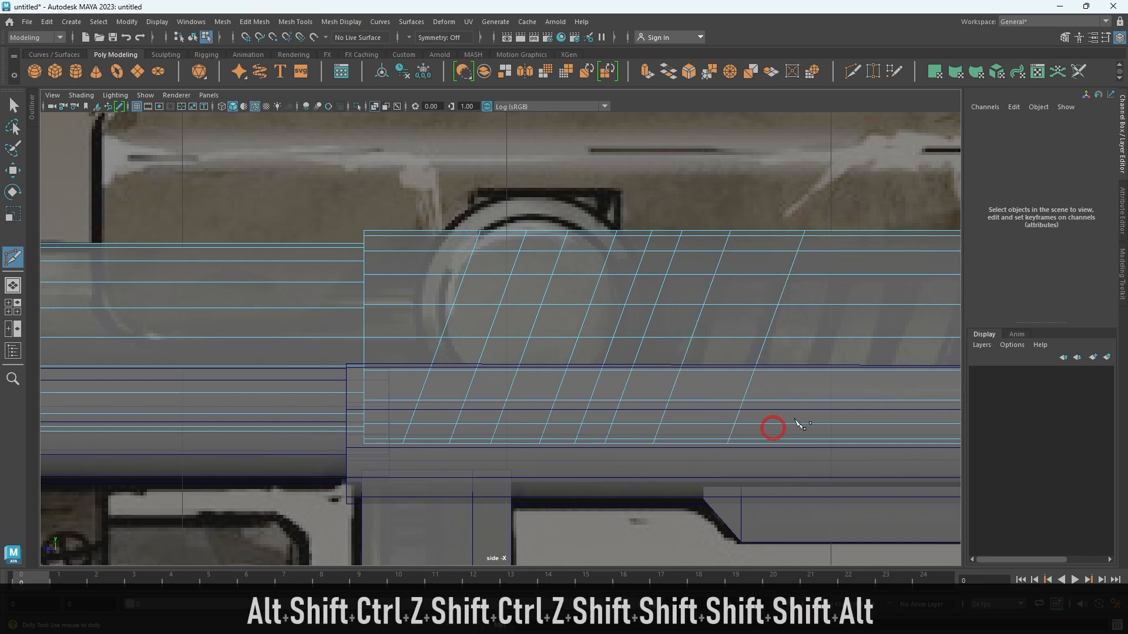
middle_click_drag(717, 461, 697, 381, "alt")
left_click_drag(631, 457, 632, 458, "shift")
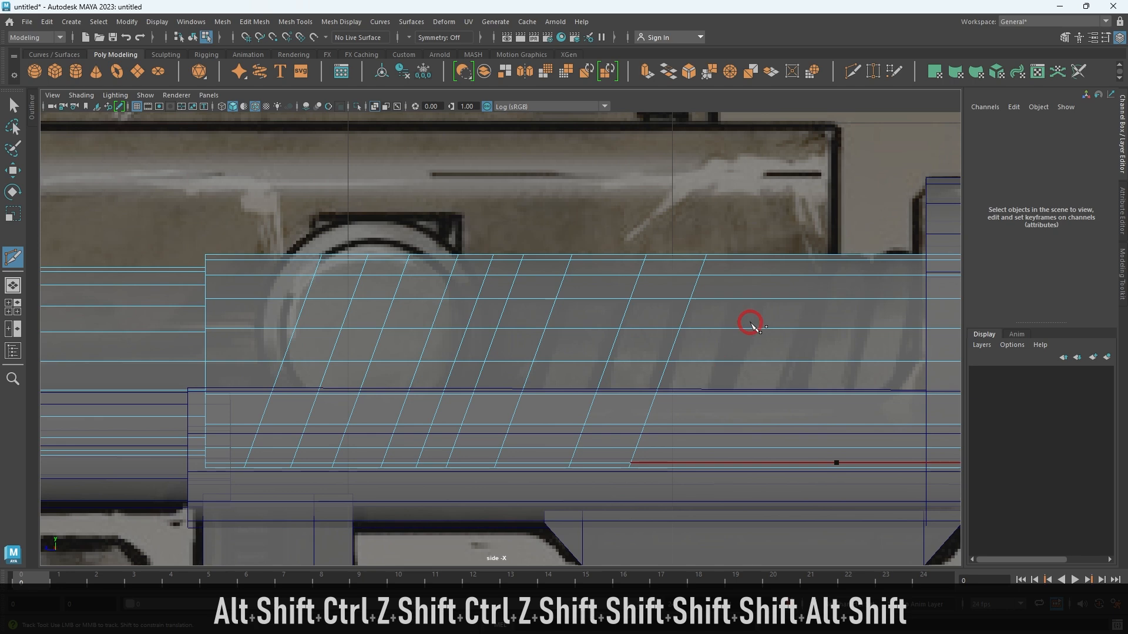
left_click(676, 511, "shift")
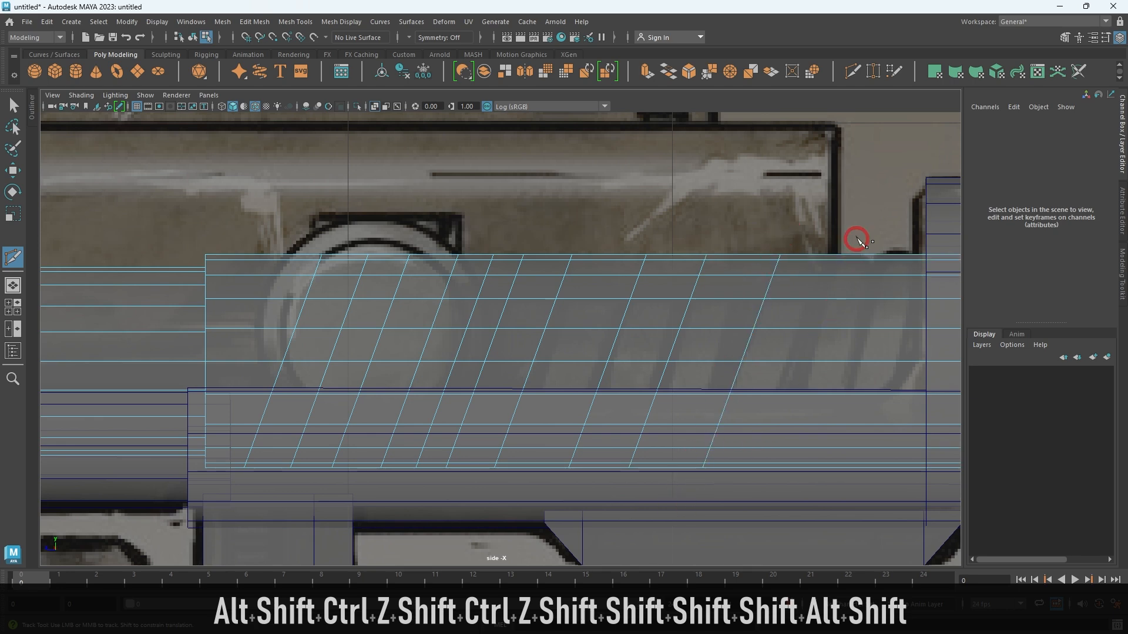
left_click(728, 537, "shift")
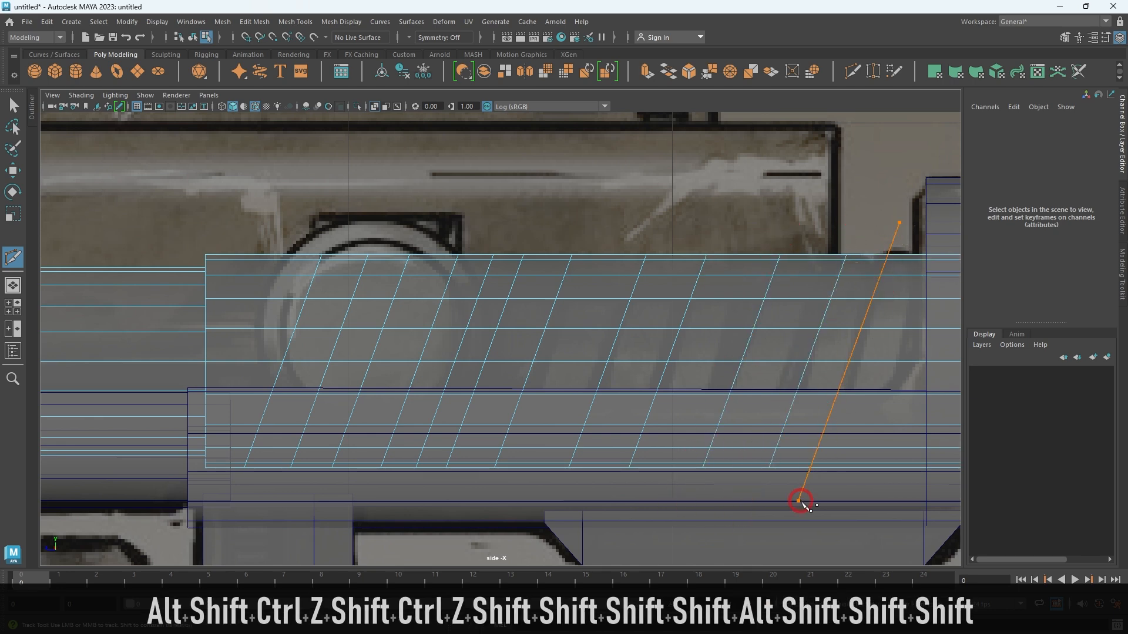
middle_click_drag(864, 399, 799, 388, "alt")
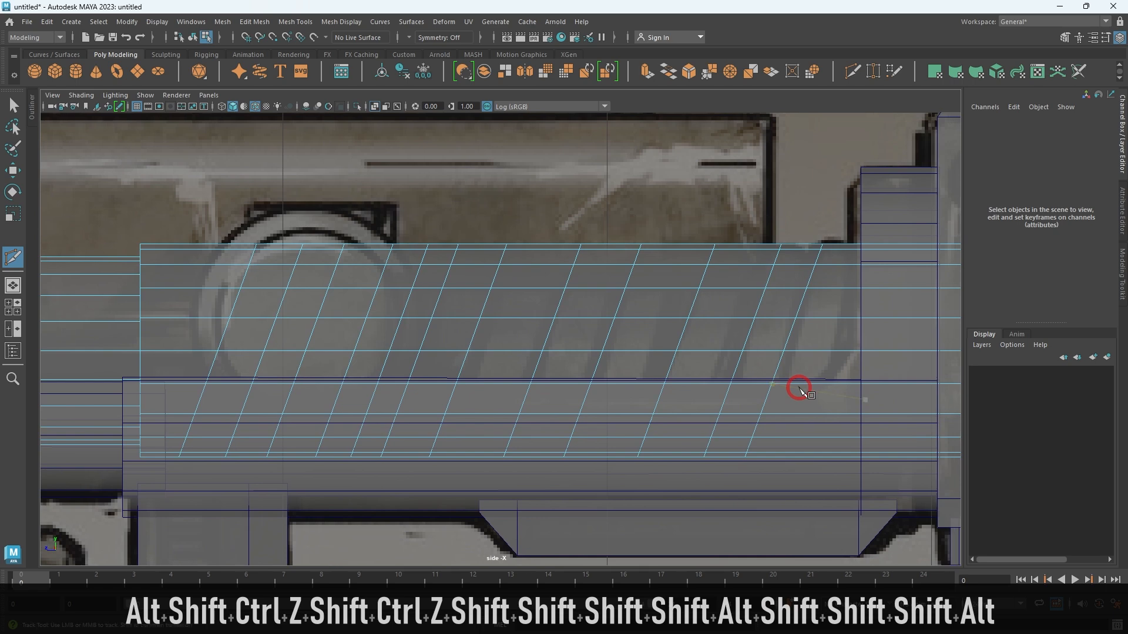
Slide the three slanted edge loops nearest the rear housing backward to match the coil spacing in the reference.
key("w")
left_click(776, 377)
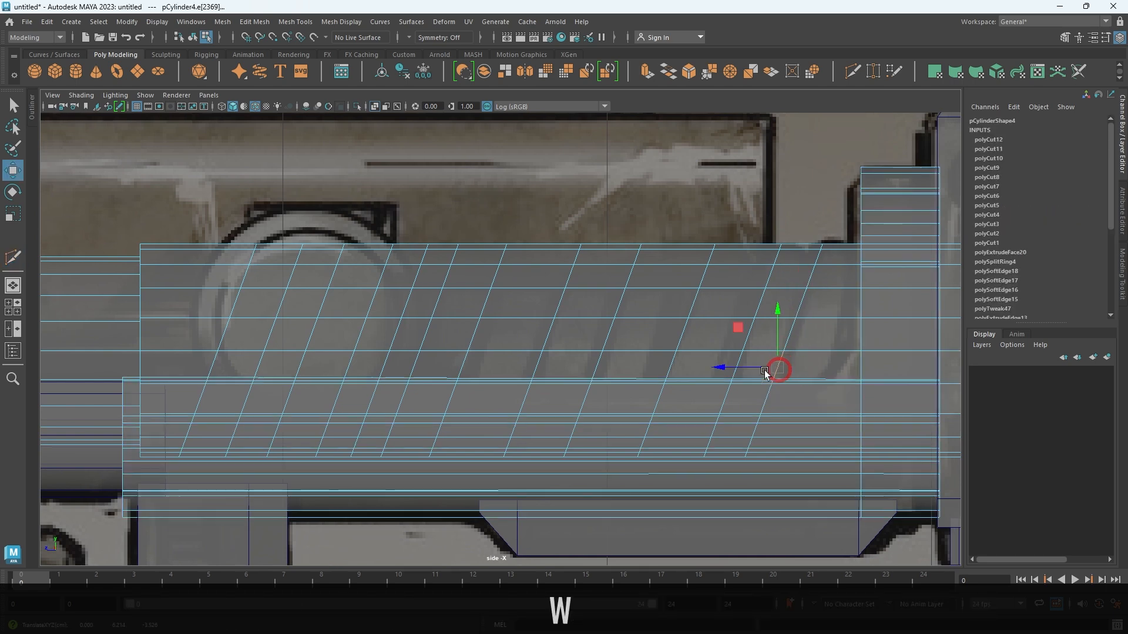
double_click(791, 331)
left_click_drag(742, 354, 752, 355)
double_click(735, 339)
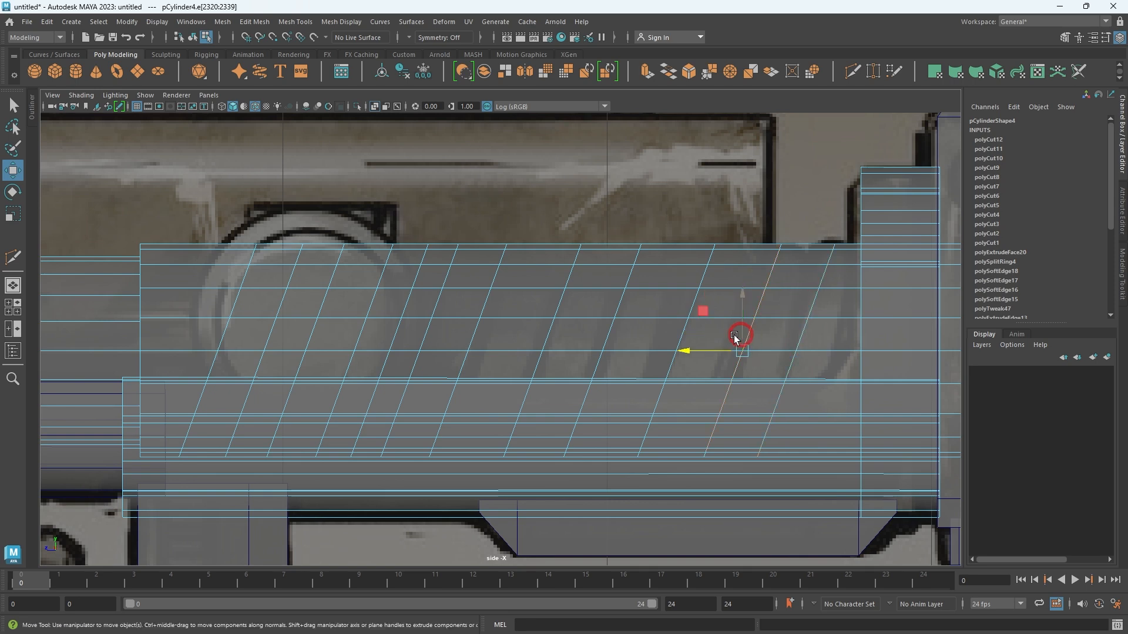
middle_click_drag(682, 356, 723, 355, "alt")
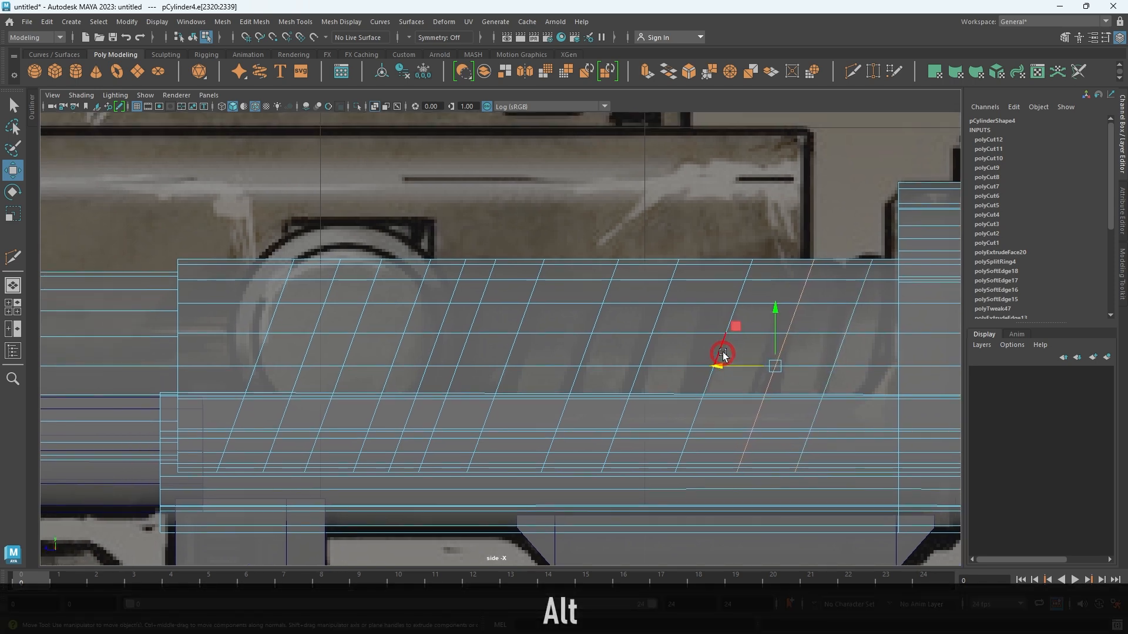
left_click_drag(675, 367, 681, 367)
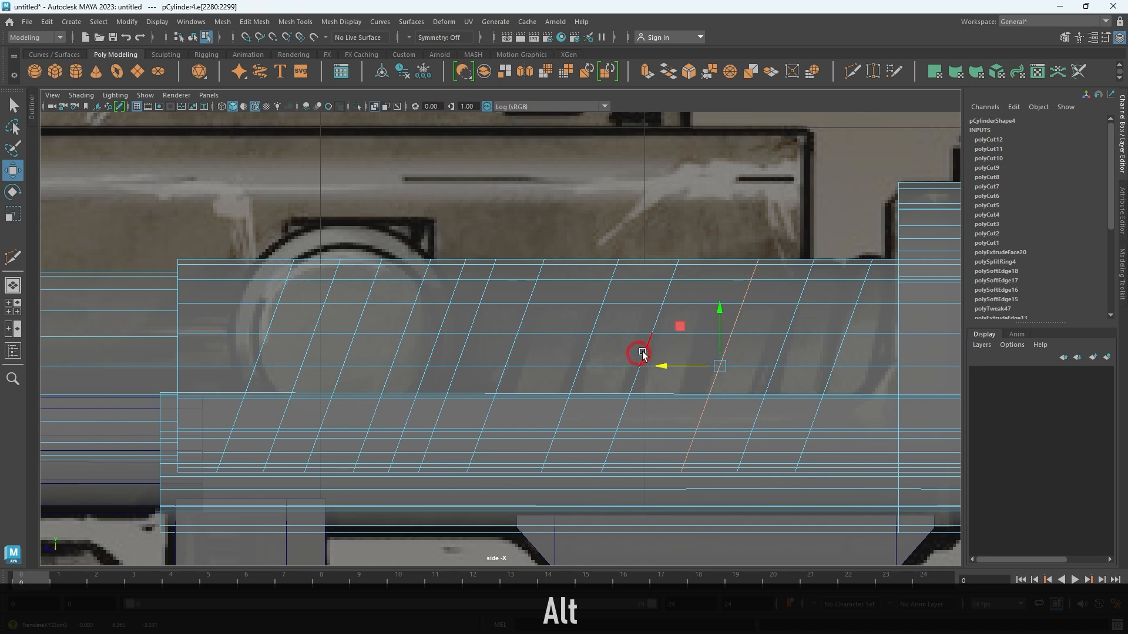
Slide the next slanted edge loops toward the front of the coil backward to even out their spacing.
double_click(643, 353)
left_click_drag(601, 364, 613, 364)
middle_click_drag(618, 358, 681, 338, "alt")
double_click(619, 360)
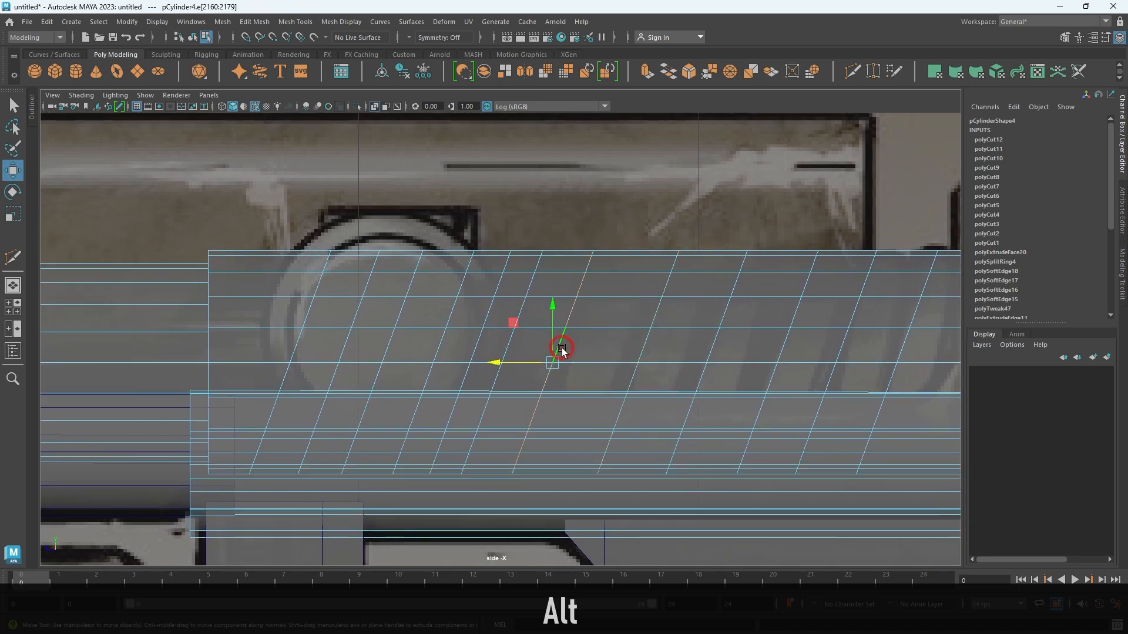
left_click_drag(514, 366, 544, 365)
middle_click_drag(548, 366, 575, 373, "alt")
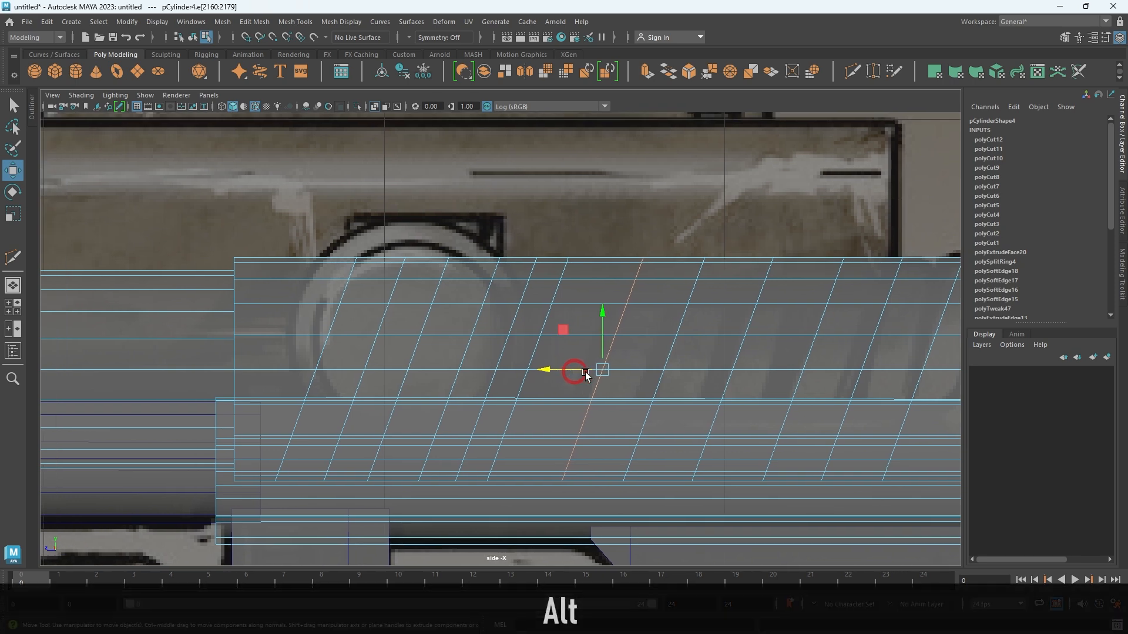
Nudge the slanted edge loops in the front half of the coil along the barrel to fine-tune their spacing.
left_click_drag(572, 370, 567, 372)
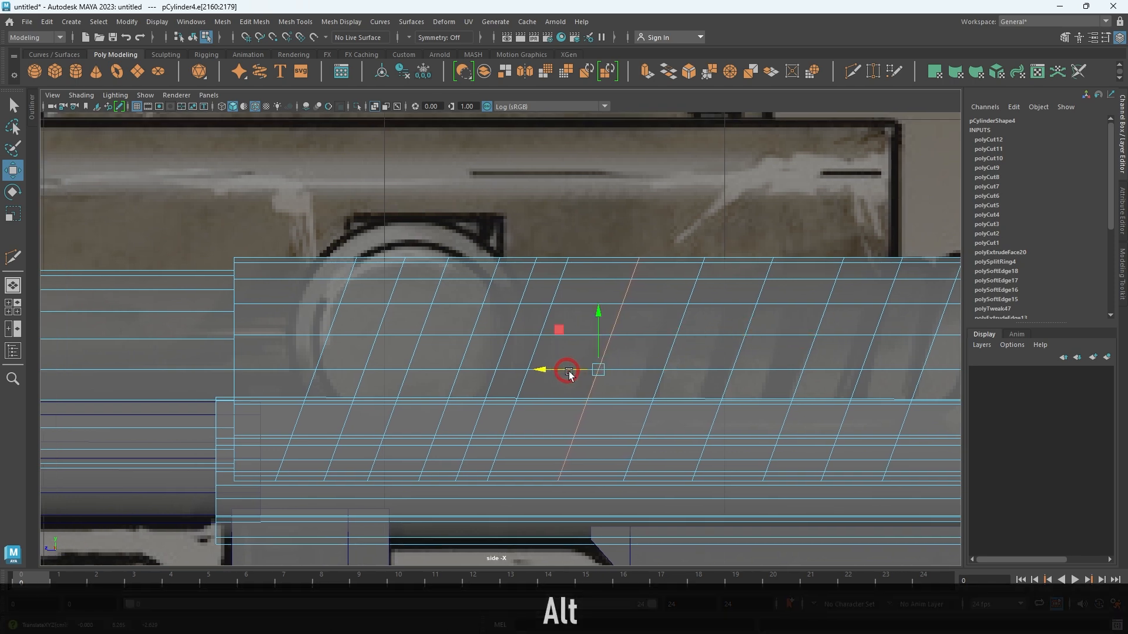
middle_click_drag(568, 372, 619, 371, "alt")
left_click_drag(546, 369, 552, 371)
middle_click_drag(556, 373, 652, 374, "alt")
right_click_drag(651, 374, 668, 359, "alt")
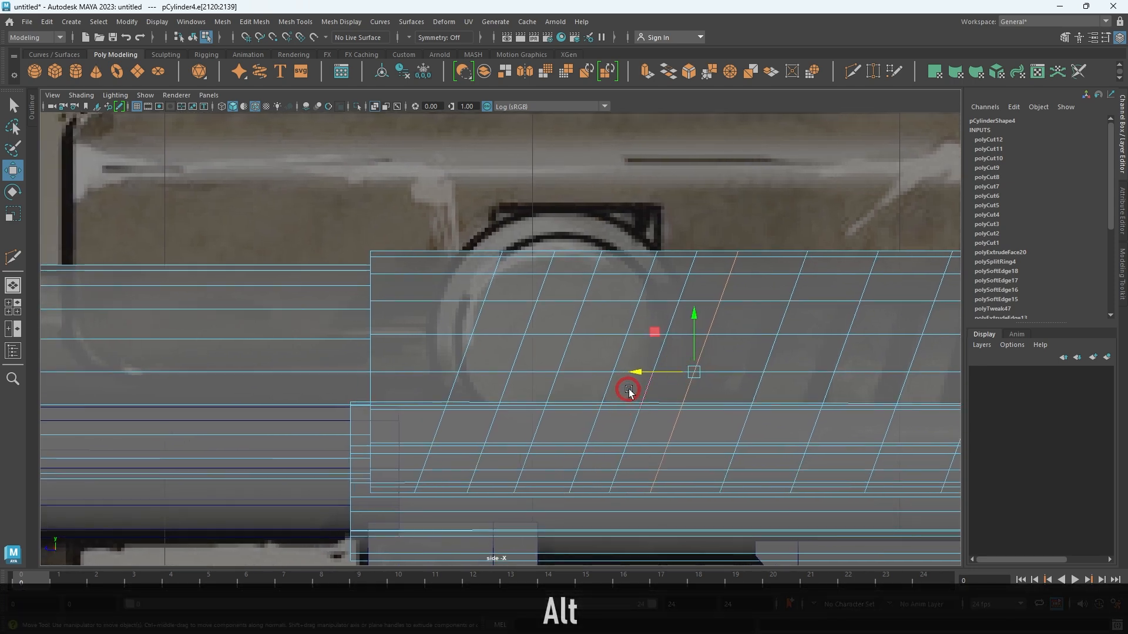
left_click_drag(617, 376, 596, 374)
mouse_move(807, 377)
middle_mouse_down("alt")
mouse_move(466, 370)
mouse_move(816, 379)
middle_mouse_up("alt")
Delete one surplus slanted edge loop near the front of the coil and slide the neighbouring loops to even out the gaps.
double_click(623, 345)
right_click_drag(760, 277, 696, 307, "shift")
right_click_drag(692, 310, 677, 357, "alt")
middle_click_drag(678, 357, 715, 355, "alt")
double_click(608, 351)
left_click_drag(555, 375, 572, 378)
middle_click_drag(572, 376, 636, 374, "alt")
double_click(618, 358)
left_click_drag(558, 375, 537, 373)
Bevel all the slanted edge loops along the coil section together, with a fraction of 0.139.
double_click(558, 362)
double_click(616, 398, "shift")
double_click(684, 392, "shift")
middle_click_drag(811, 391, 532, 392, "alt")
double_click(533, 394, "shift")
double_click(616, 392, "shift")
double_click(685, 390, "shift")
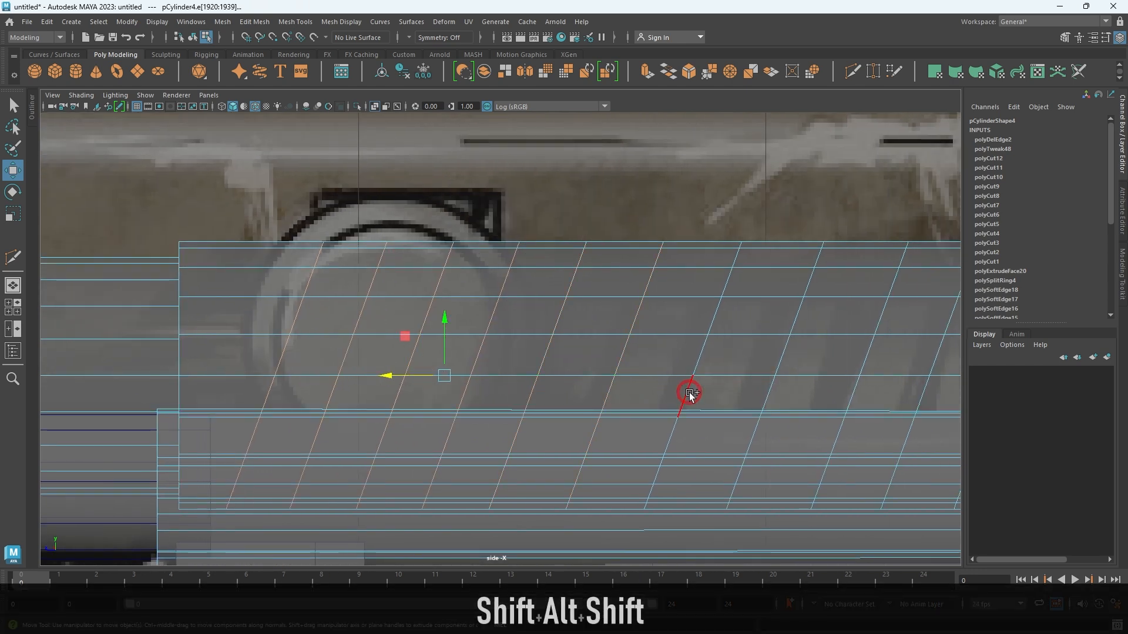
middle_click_drag(785, 398, 552, 401, "alt")
left_click(553, 401, "shift")
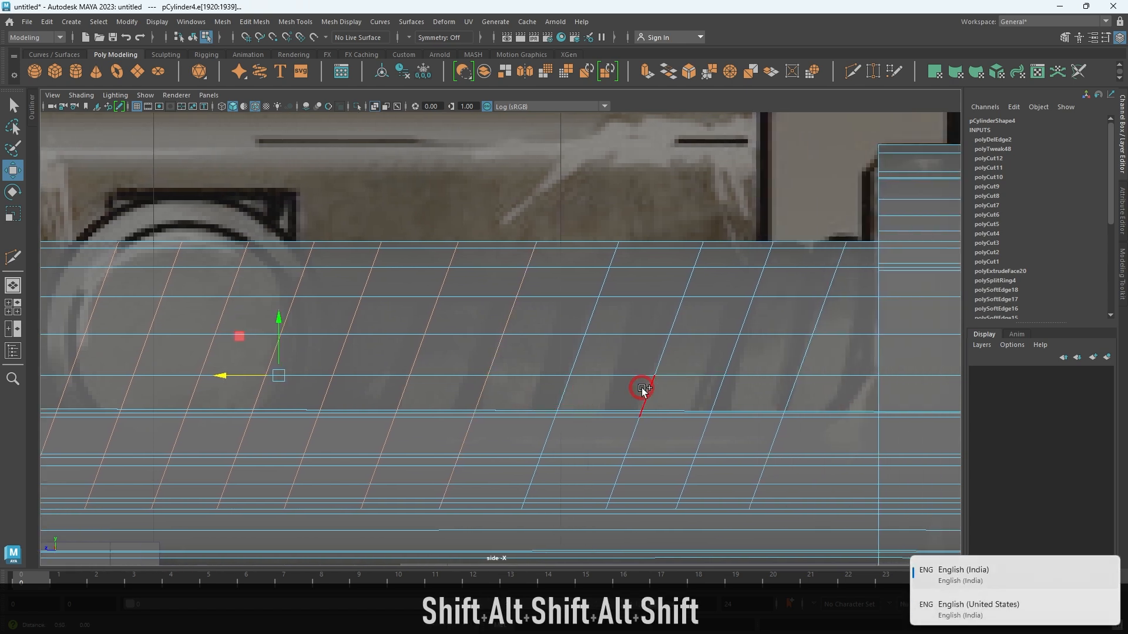
left_click(573, 389, "shift")
left_click(998, 586)
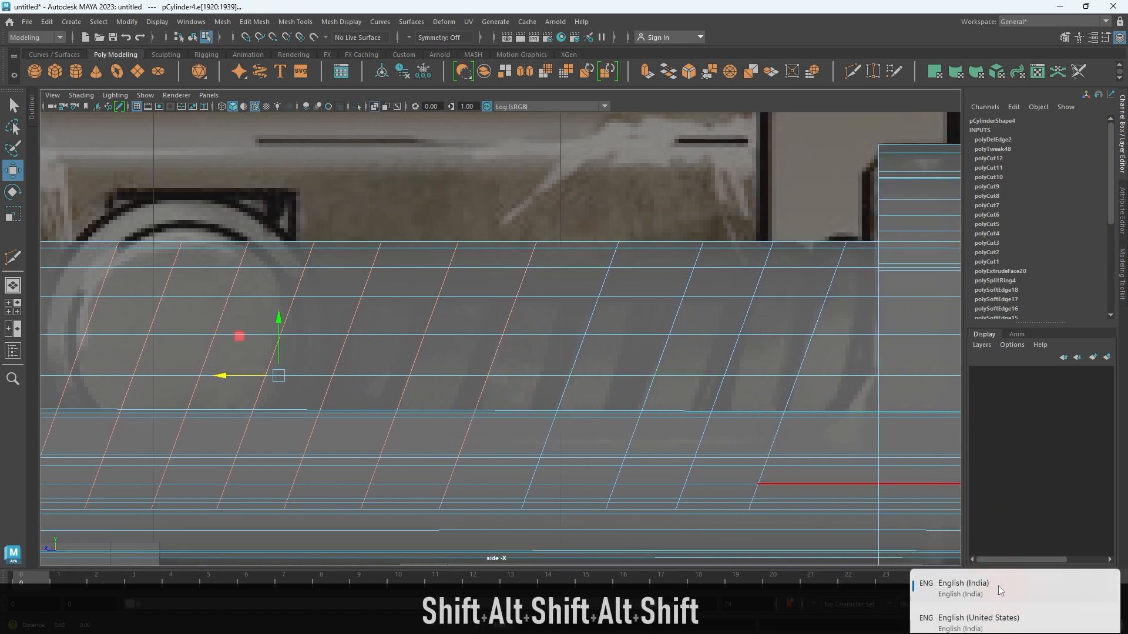
double_click(562, 398, "shift")
double_click(650, 390, "shift")
left_click(714, 386, "shift")
double_click(784, 396, "shift")
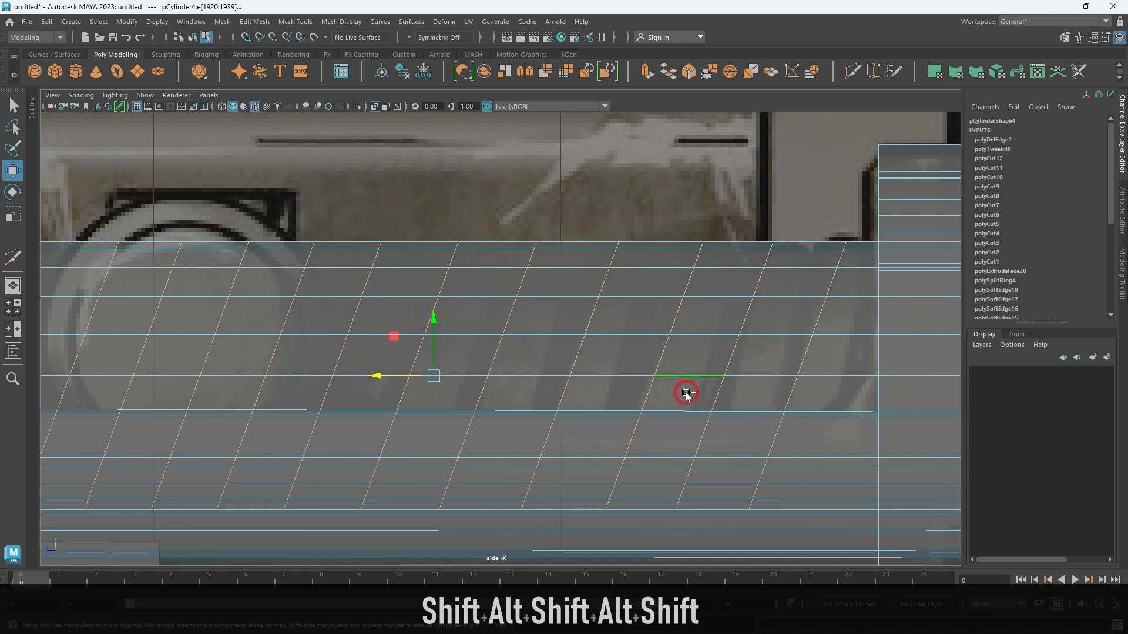
key("4")
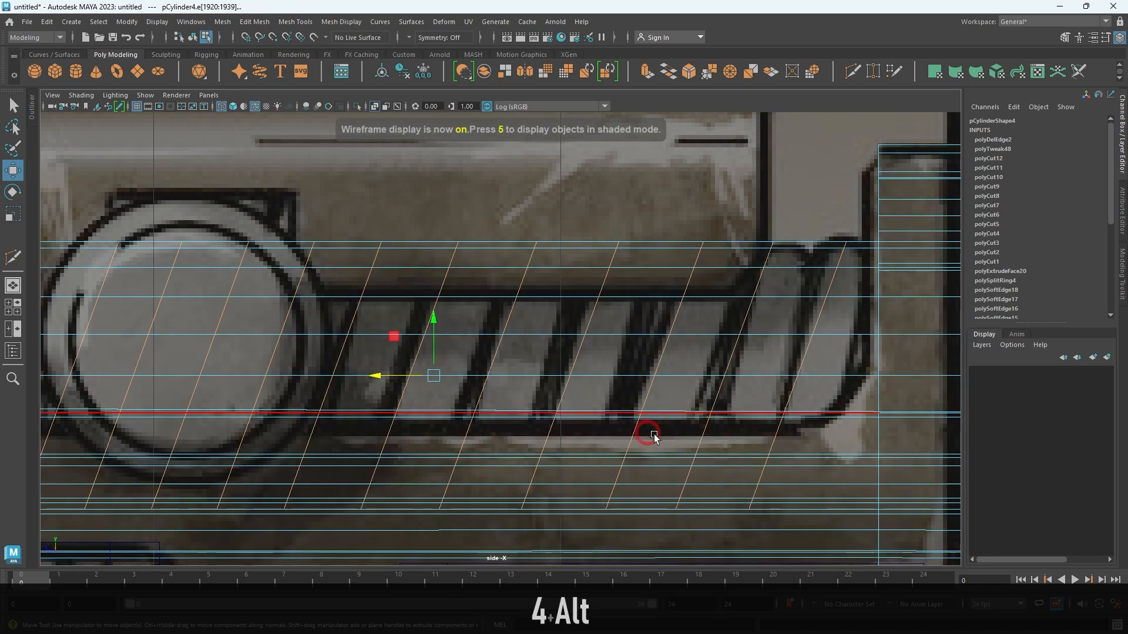
right_click_drag(647, 435, 680, 421, "alt")
middle_click_drag(680, 420, 758, 421, "alt")
mouse_move(561, 343)
right_mouse_down("alt")
mouse_move(708, 450)
mouse_move(635, 398)
right_mouse_up("alt")
key("5")
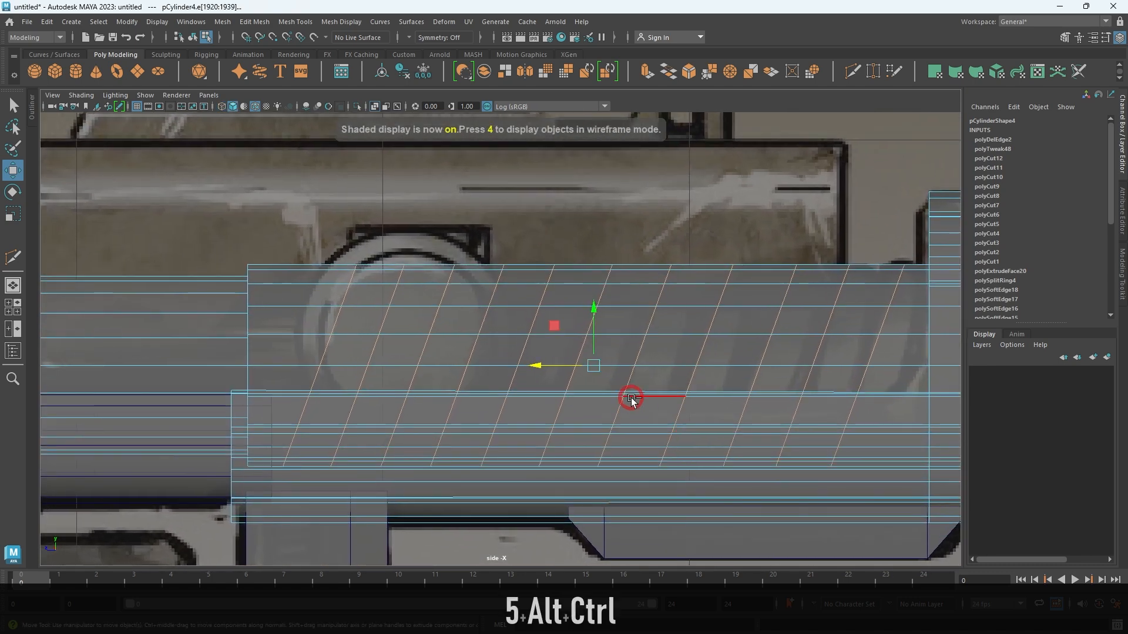
key("ctrl+b")
right_click_drag(705, 420, 758, 355, "alt")
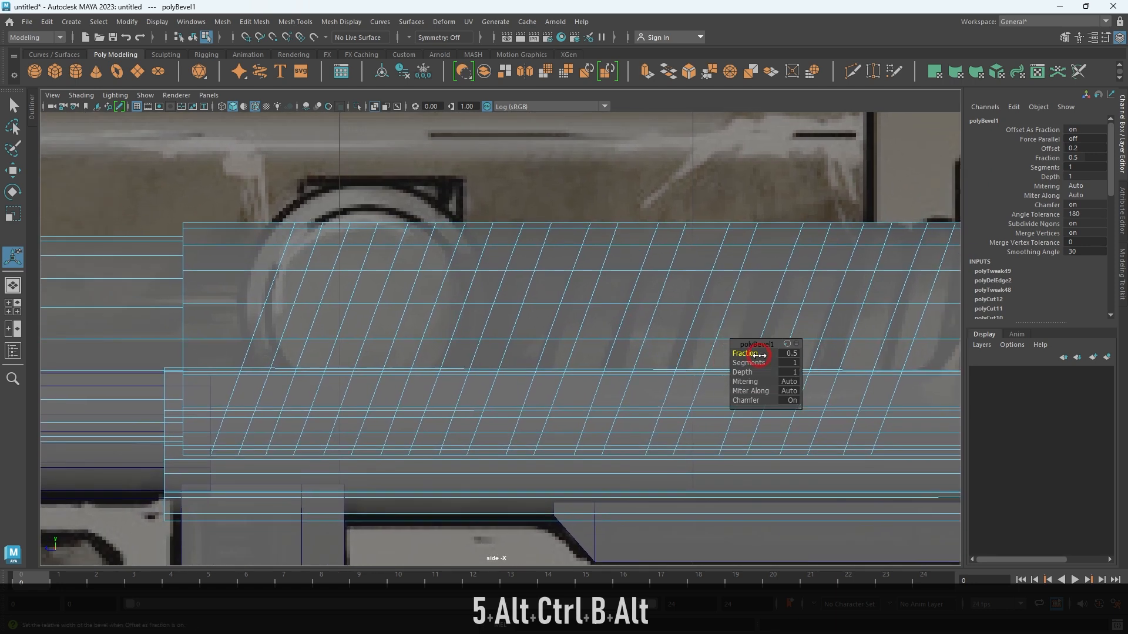
left_click_drag(738, 352, 544, 353)
key("q")
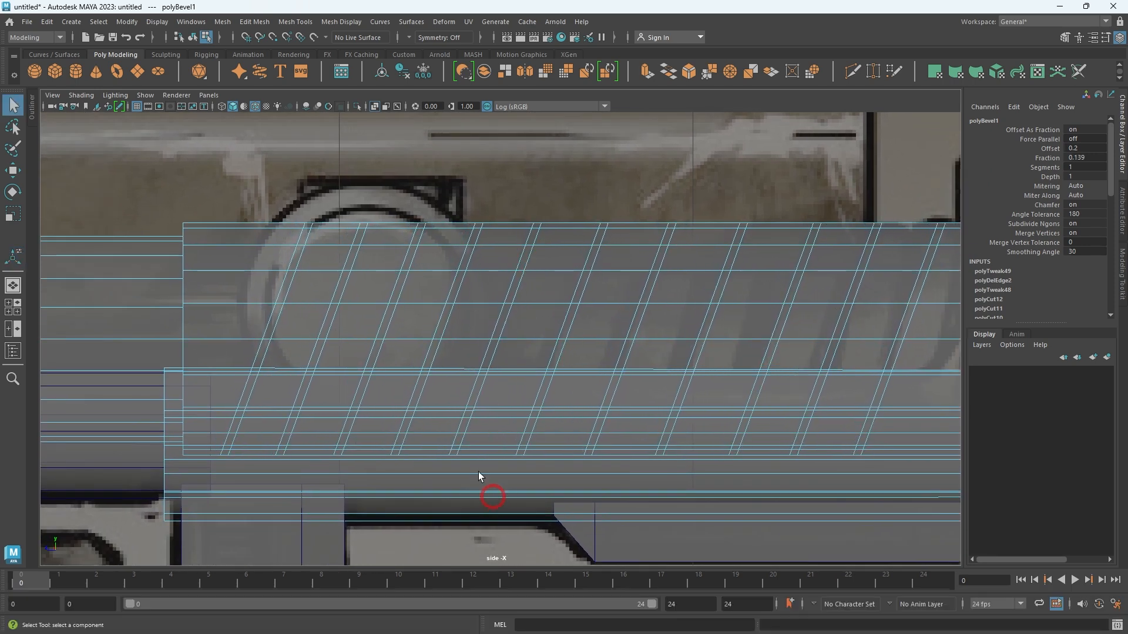
double_click(260, 353, "shift")
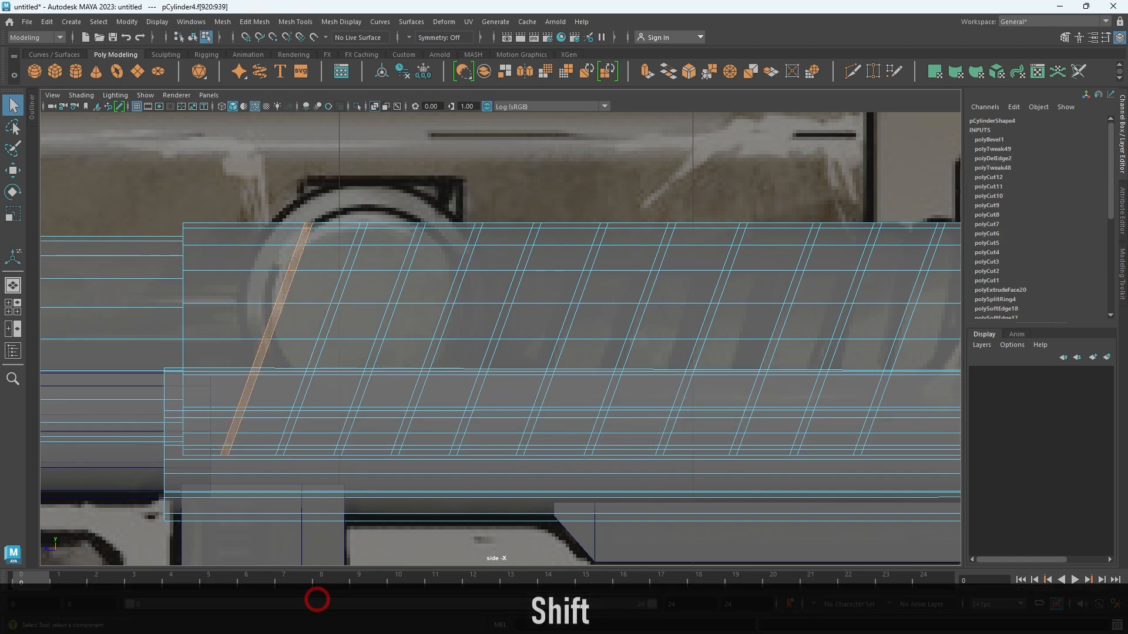
right_click_drag(743, 315, 705, 305, "alt")
middle_click_drag(718, 306, 632, 284, "alt")
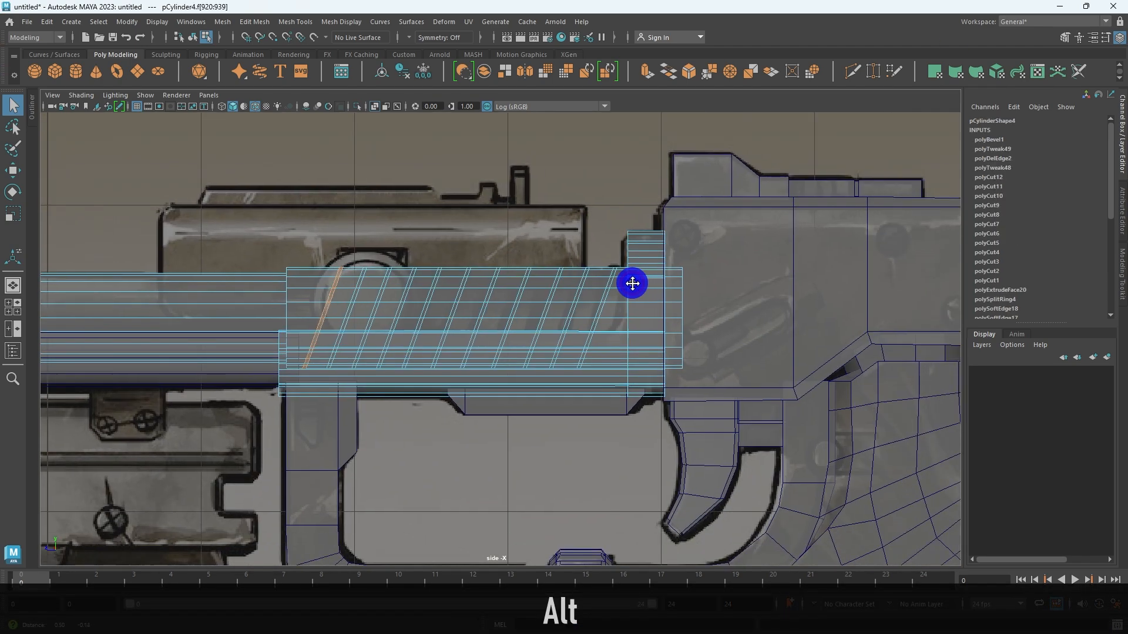
right_click_drag(632, 285, 746, 314, "alt")
middle_click_drag(363, 289, 564, 336, "alt")
right_click_drag(564, 335, 634, 466, "alt")
double_click(429, 333, "shift")
double_click(492, 332, "shift")
left_click(386, 294)
double_click(370, 333, "shift")
left_click(97, 39)
left_click(97, 24)
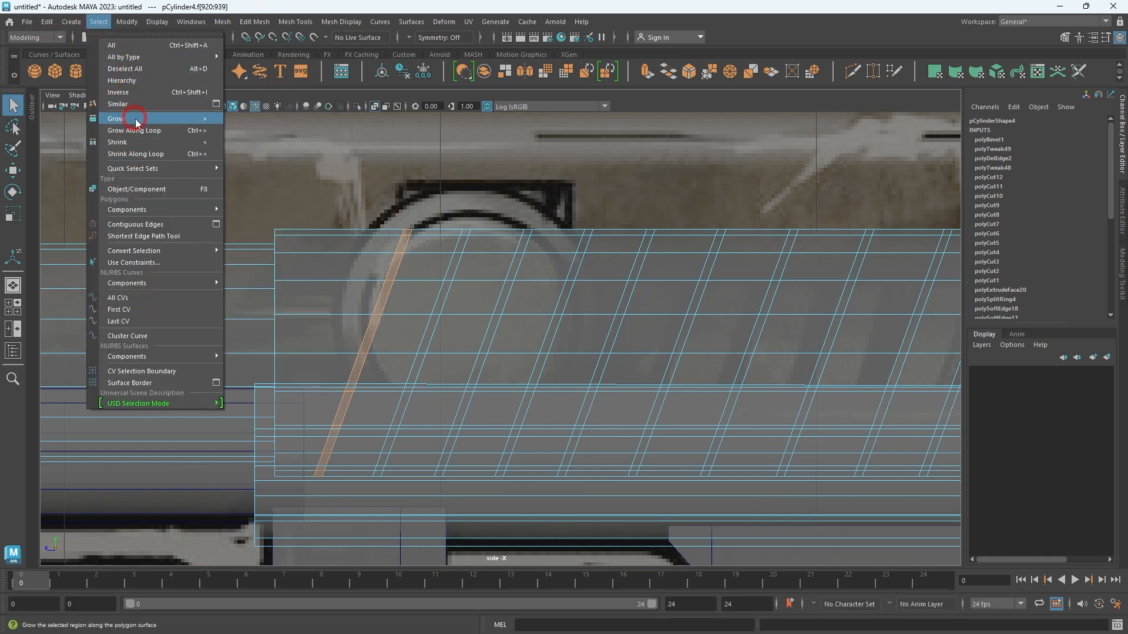
left_click(135, 123)
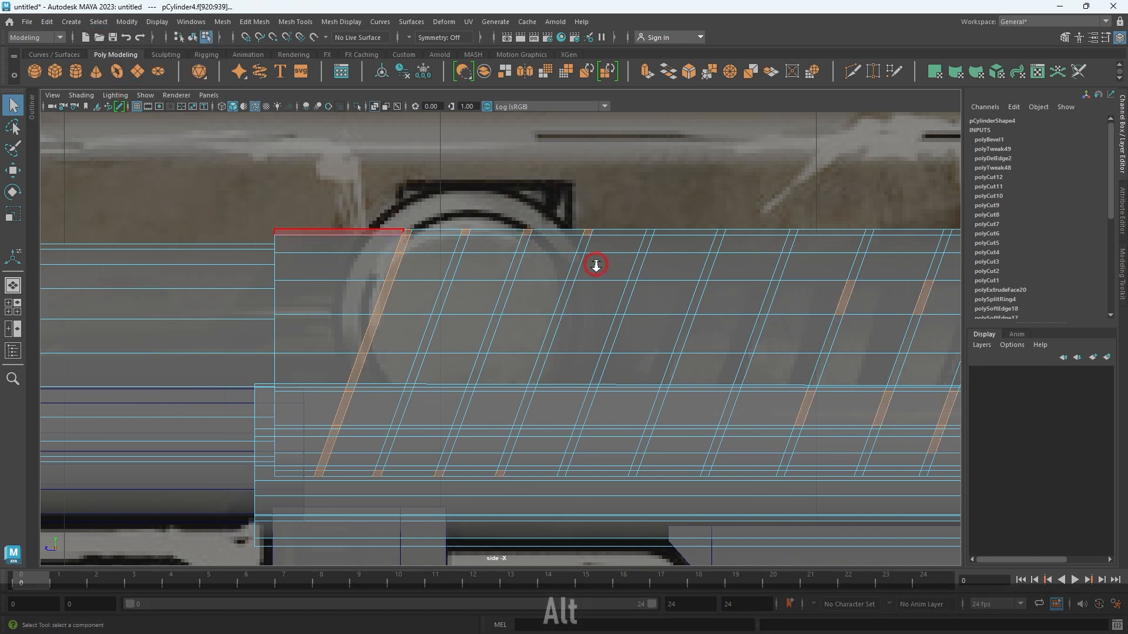
scroll(598, 255, "down", 3, "alt")
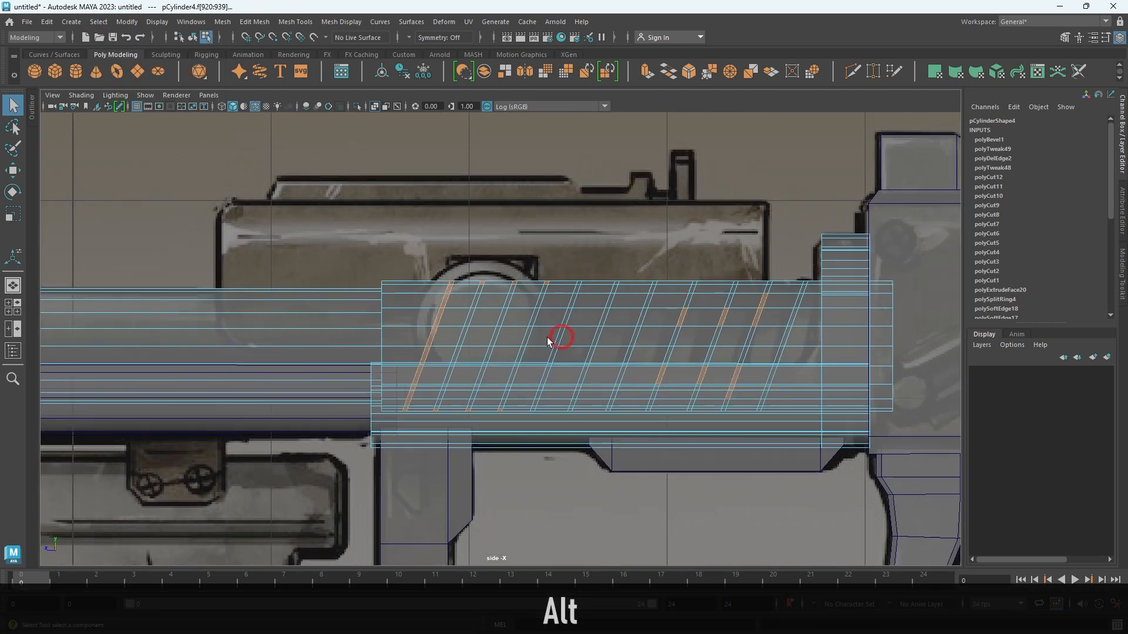
right_click_drag(548, 338, 609, 437, "alt")
middle_click_drag(587, 390, 529, 350, "alt")
right_click_drag(528, 351, 592, 400, "alt")
middle_click_drag(382, 236, 493, 278, "alt")
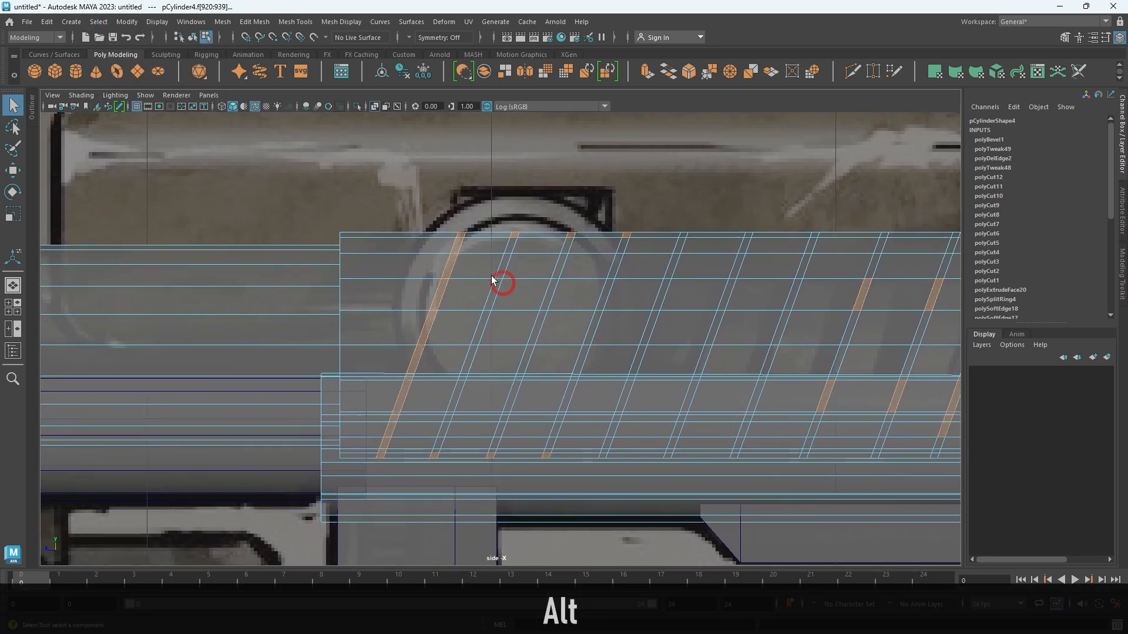
Extrude all the narrow slanted face strips around the coil section inward to form grooves, and clear the selection.
right_click_drag(492, 280, 478, 329, "alt")
left_click(404, 318)
double_click(379, 376, "shift")
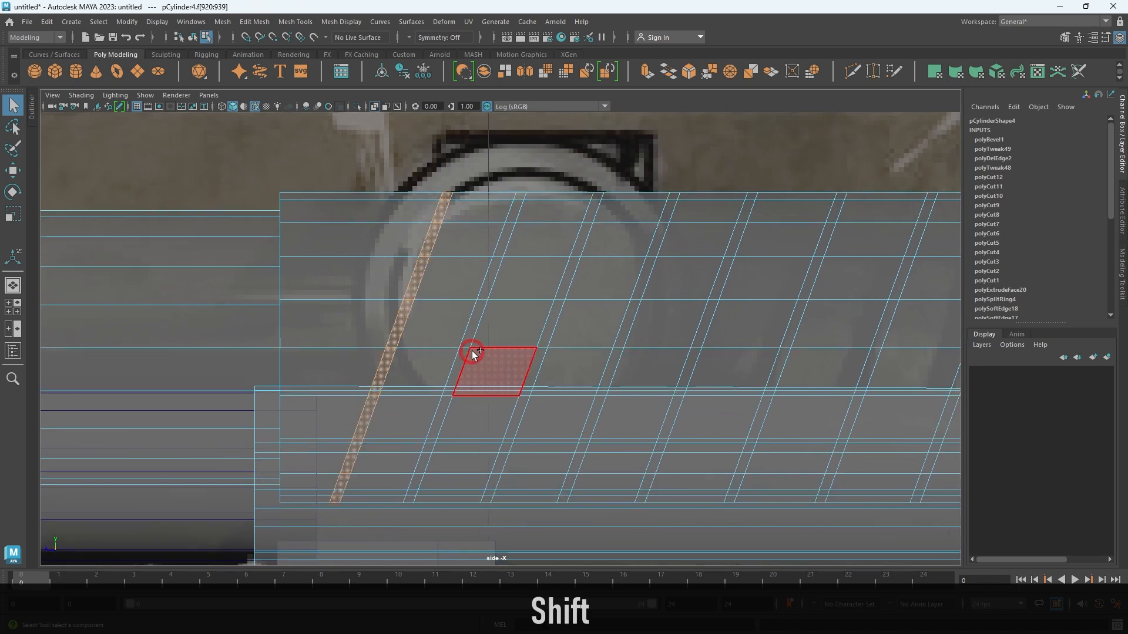
double_click(460, 366, "shift")
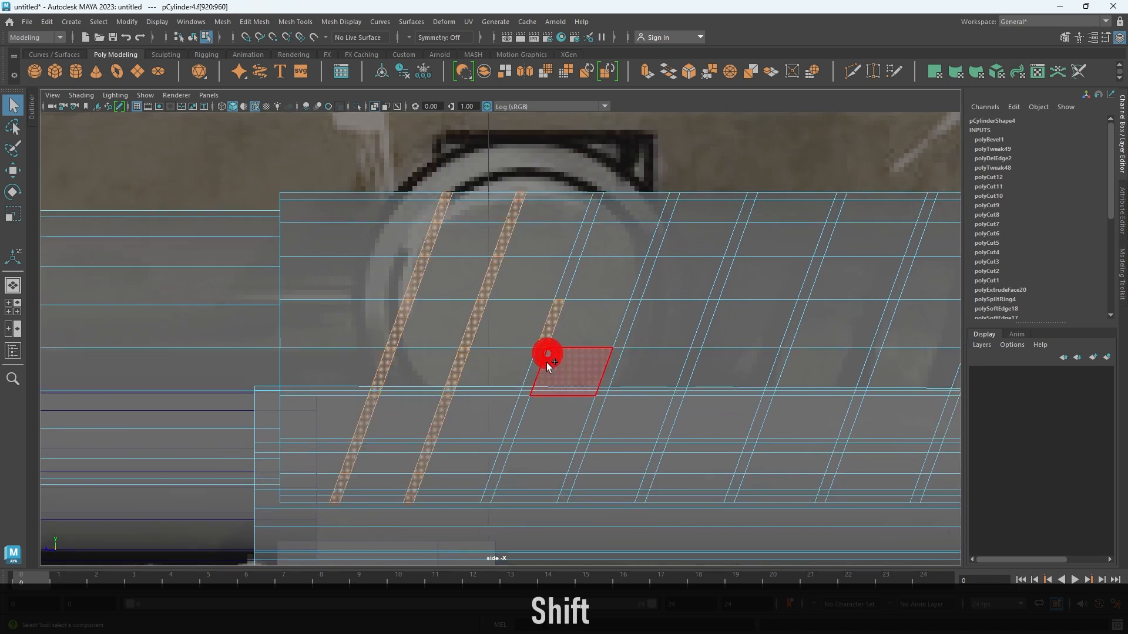
double_click(538, 368, "shift")
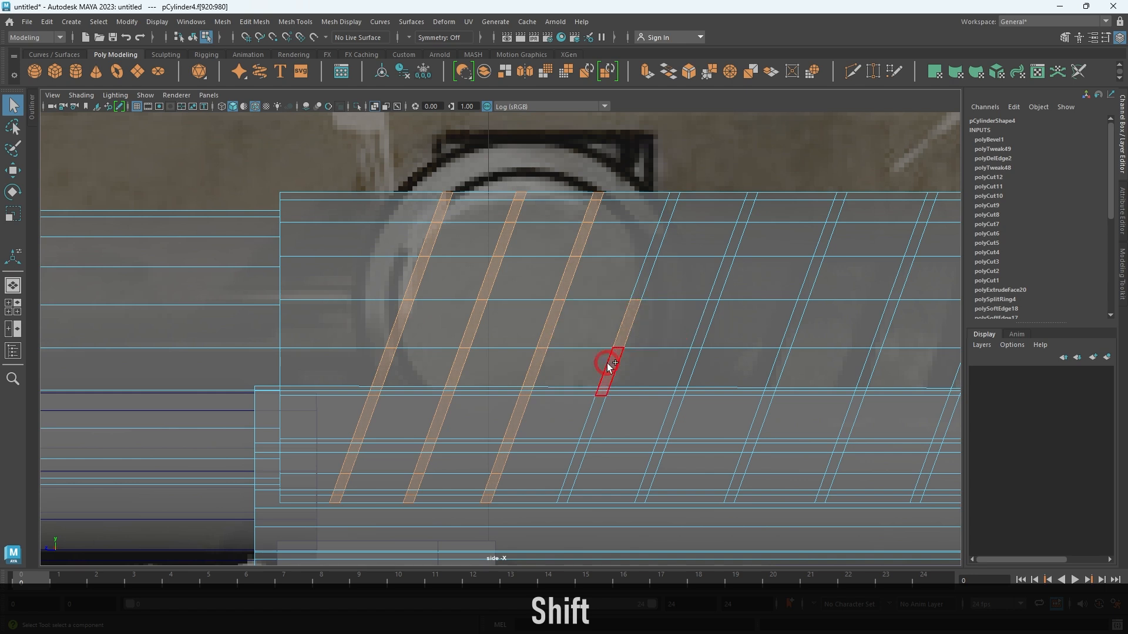
double_click(607, 363, "shift")
double_click(692, 365, "shift")
middle_click_drag(725, 358, 584, 340, "alt")
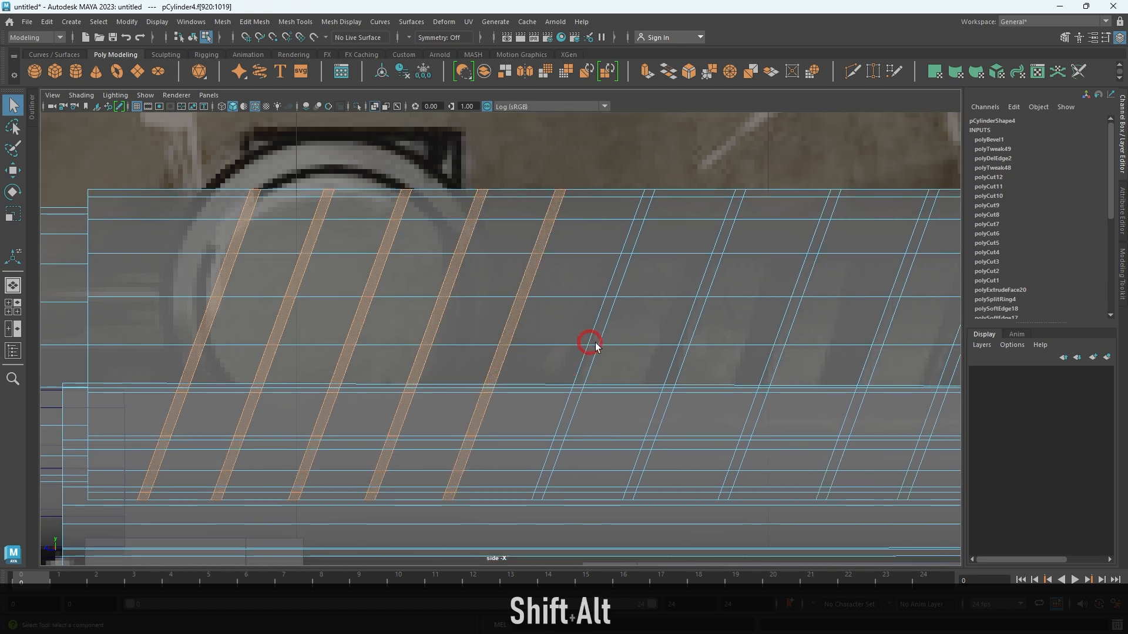
double_click(587, 367, "shift")
double_click(680, 361, "shift")
middle_click_drag(730, 340, 489, 317, "alt")
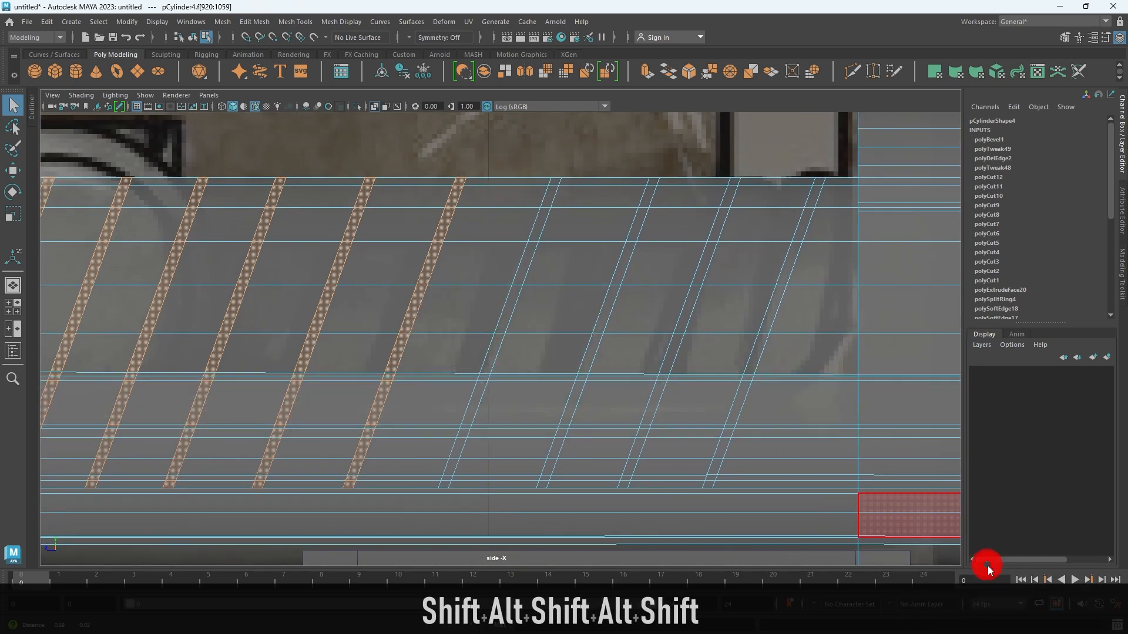
double_click(507, 310, "shift")
double_click(616, 292, "shift")
middle_click_drag(616, 292, 562, 272, "alt")
double_click(544, 317, "shift")
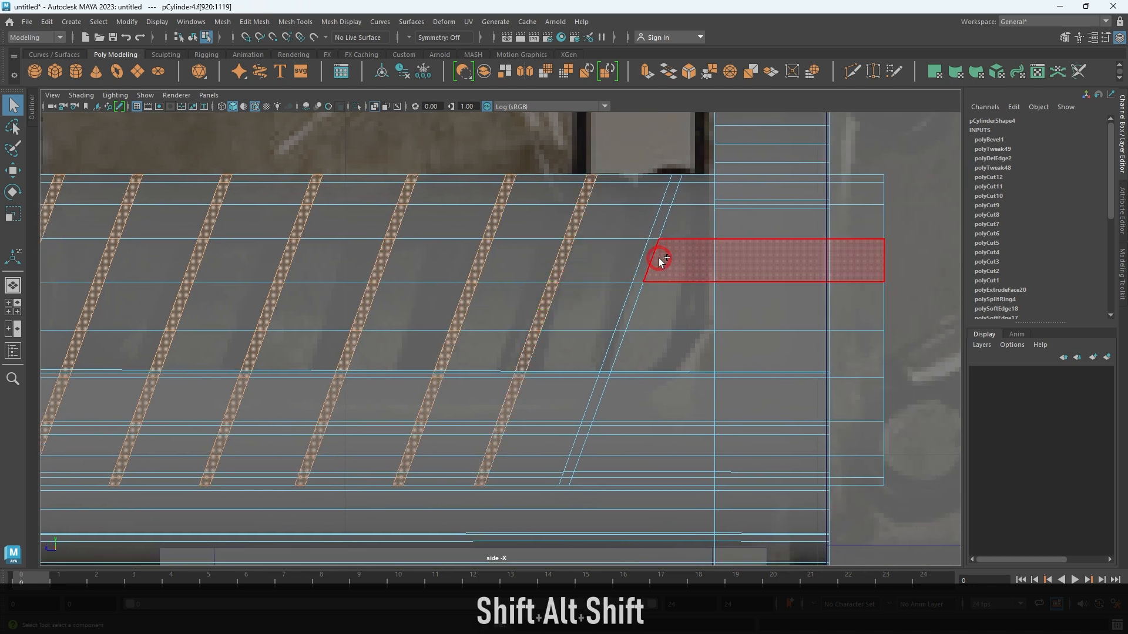
double_click(628, 315, "shift")
key("space")
key("space")
left_click_drag(814, 270, 549, 365, "alt")
right_click_drag(548, 364, 592, 347, "alt")
middle_click_drag(592, 347, 611, 476, "alt")
right_click_drag(611, 475, 617, 428, "alt")
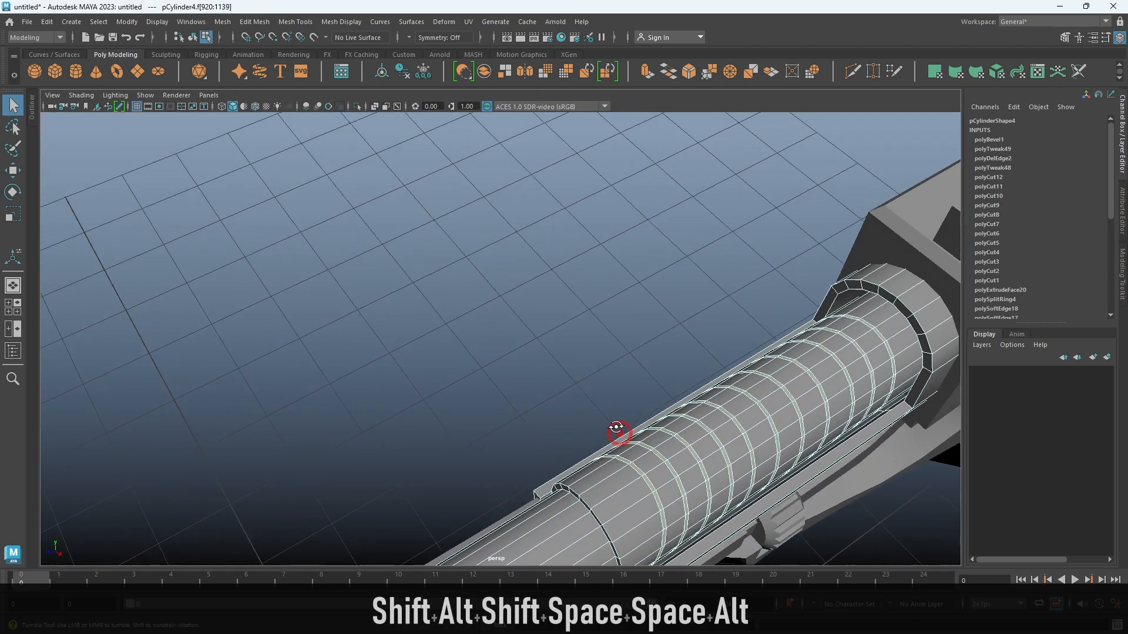
left_click_drag(617, 428, 569, 237, "alt")
right_click_drag(570, 237, 470, 359, "alt")
left_click_drag(474, 360, 576, 354, "alt")
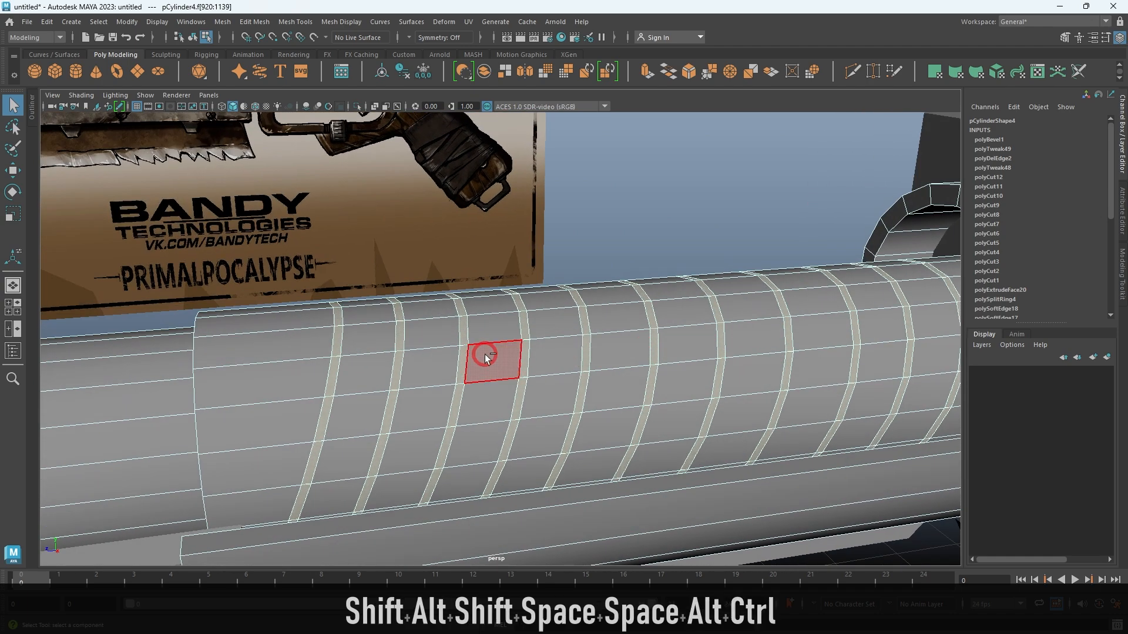
key("ctrl+e")
right_click_drag(569, 403, 528, 402, "alt")
left_click_drag(335, 411, 510, 476, "alt")
key("alt+d")
Inspect the grooved coil and the whole barrel from several angles, comparing them with the reference image.
left_click_drag(536, 411, 650, 234, "alt")
right_click_drag(650, 235, 553, 231, "alt")
mouse_move(553, 230)
left_mouse_down("alt")
mouse_move(526, 225)
mouse_move(561, 218)
left_mouse_up("alt")
key("space")
key("space")
middle_click_drag(599, 352, 822, 394, "alt")
right_click_drag(823, 394, 706, 328, "alt")
left_click_drag(706, 328, 730, 327, "alt")
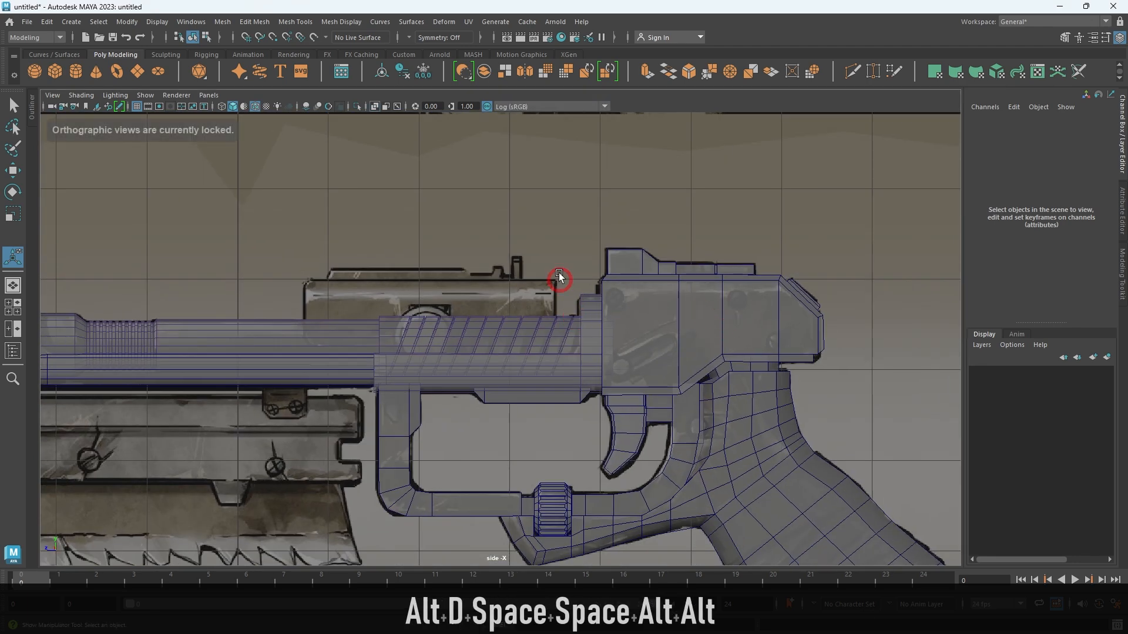
right_click_drag(567, 301, 680, 429, "alt")
middle_click_drag(503, 270, 581, 317, "alt")
right_click_drag(581, 318, 635, 358, "alt")
middle_click_drag(386, 347, 567, 299, "alt")
right_click_drag(738, 359, 599, 281, "alt")
key("space")
key("space")
right_click_drag(756, 252, 564, 220, "alt")
left_click_drag(781, 280, 725, 276, "alt")
right_click_drag(726, 276, 650, 275, "alt")
left_click_drag(650, 274, 687, 293, "alt")
middle_click_drag(688, 294, 764, 329, "alt")
left_click_drag(764, 329, 674, 343, "alt")
right_click_drag(741, 332, 764, 347, "alt")
left_click_drag(498, 333, 579, 338, "alt")
right_click_drag(605, 335, 684, 376, "alt")
left_click_drag(517, 353, 617, 352, "alt")
right_click_drag(503, 355, 566, 423, "alt")
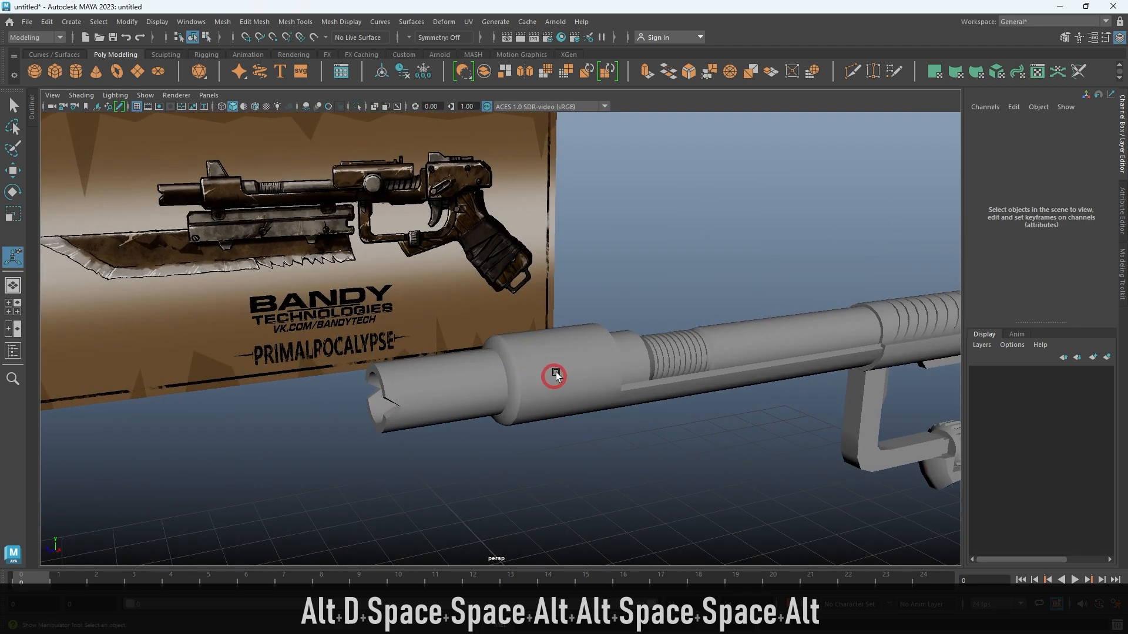
Create a polygon cube and move it onto the front sight in the reference, at about Y 6.98 and Z 2.97.
key("space")
key("space")
right_click_drag(742, 440, 702, 383, "alt")
middle_click_drag(702, 383, 788, 332, "alt")
right_click(724, 186, "shift")
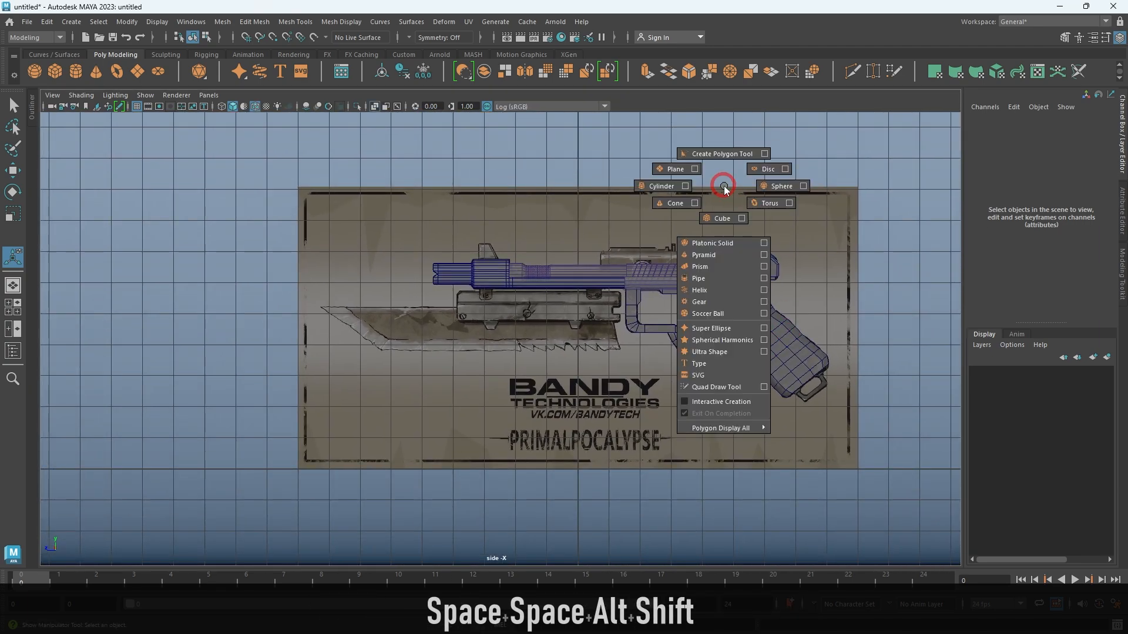
right_click_drag(724, 185, 723, 218, "shift")
key("w")
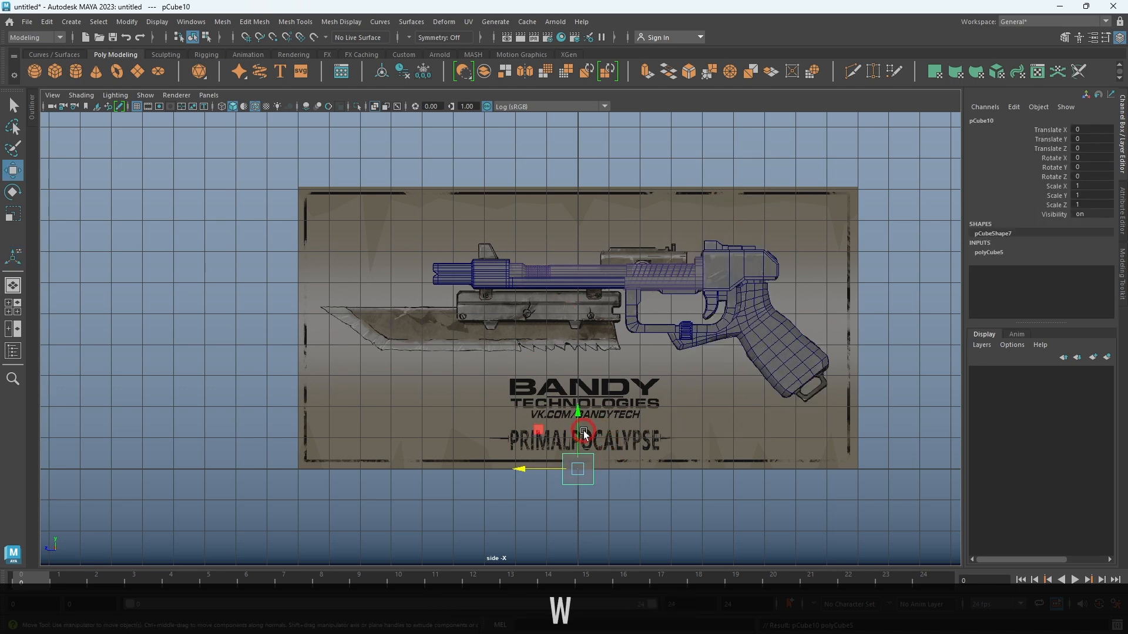
left_click_drag(583, 432, 584, 183)
left_click(586, 472)
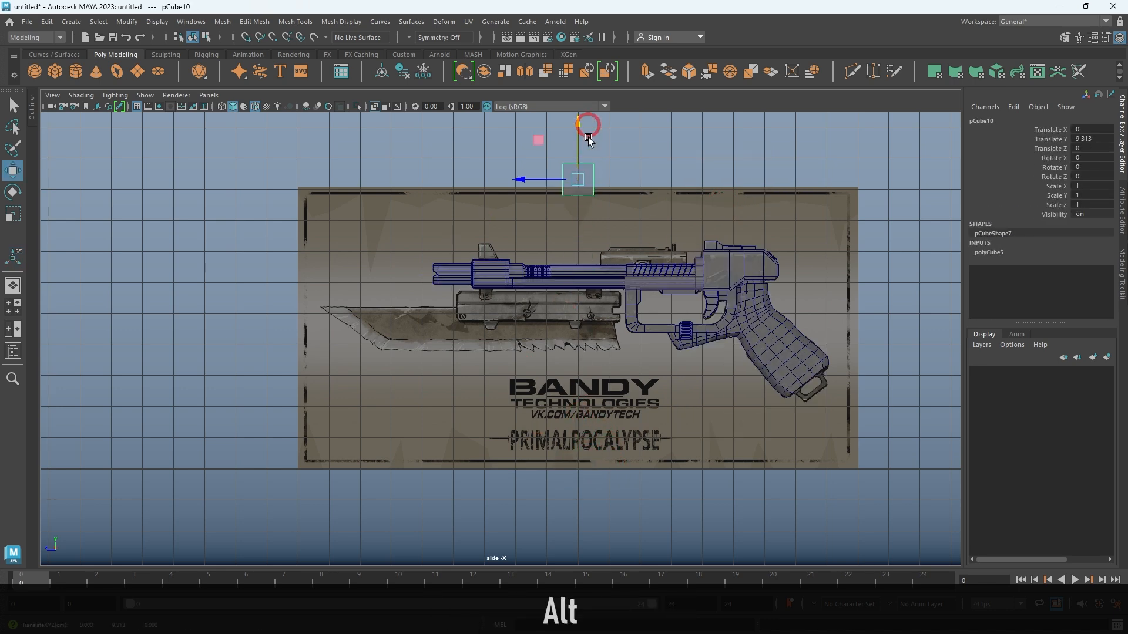
right_click_drag(588, 140, 637, 433, "alt")
middle_click_drag(600, 244, 470, 374)
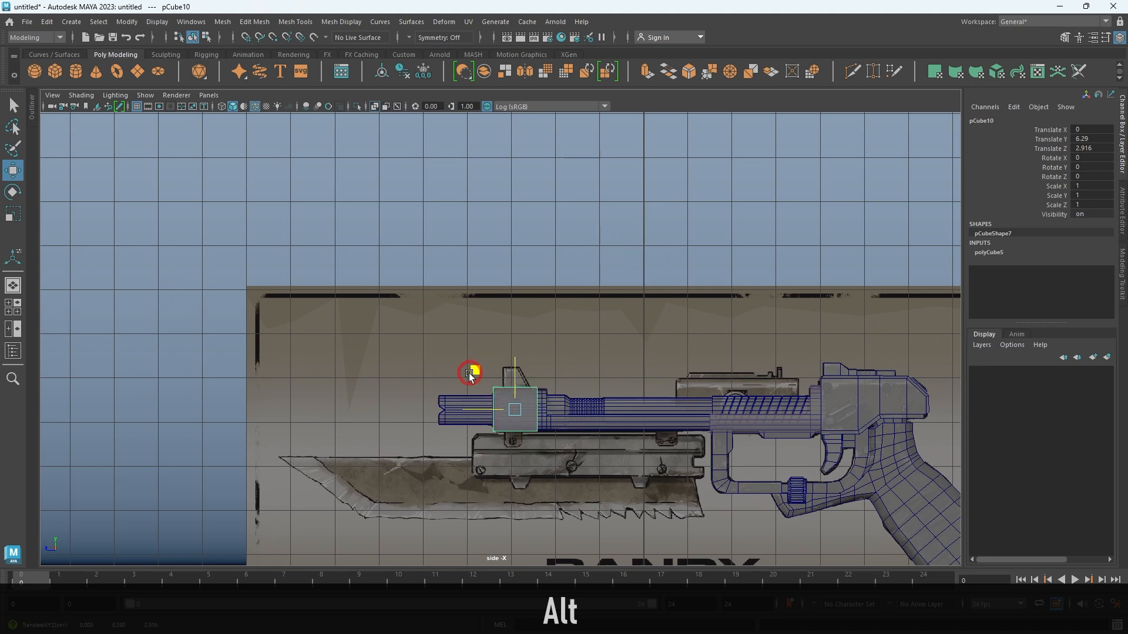
left_click_drag(466, 343, 469, 343)
right_click_drag(468, 343, 526, 402, "alt")
middle_click_drag(526, 401, 503, 310, "alt")
right_click_drag(504, 310, 617, 411, "alt")
Scale the cube uniformly to about 0.435, thin its X scale to about 0.178, and lower it into the barrel collar at about Y 6.85.
key("r")
left_click_drag(511, 354, 403, 335)
key("space")
key("space")
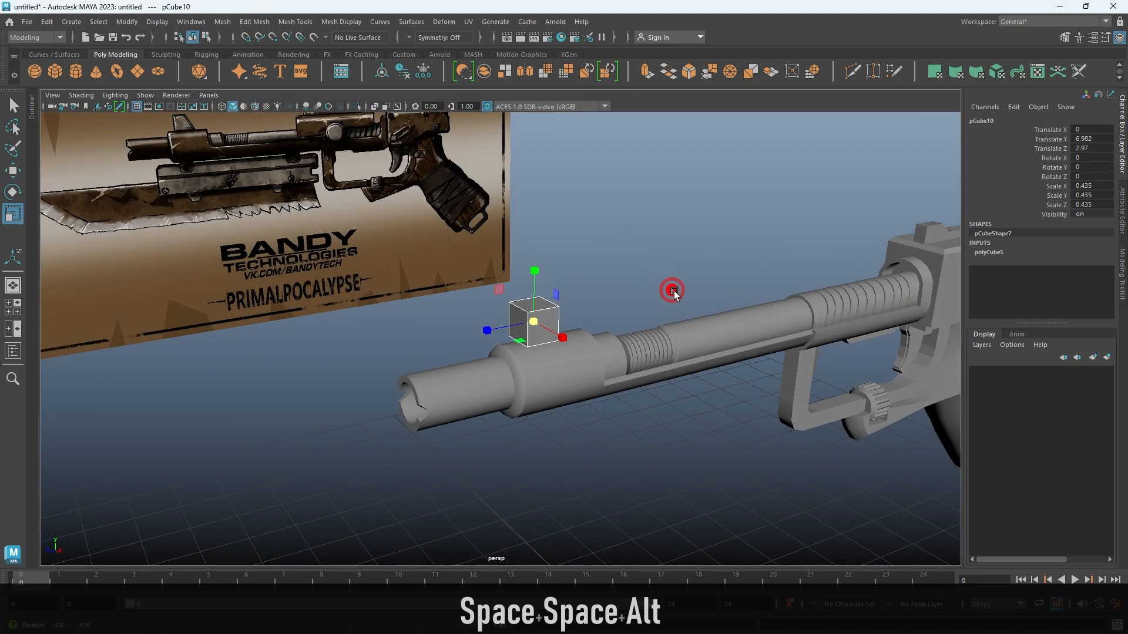
right_click_drag(673, 290, 700, 467, "alt")
left_click_drag(691, 312, 664, 309)
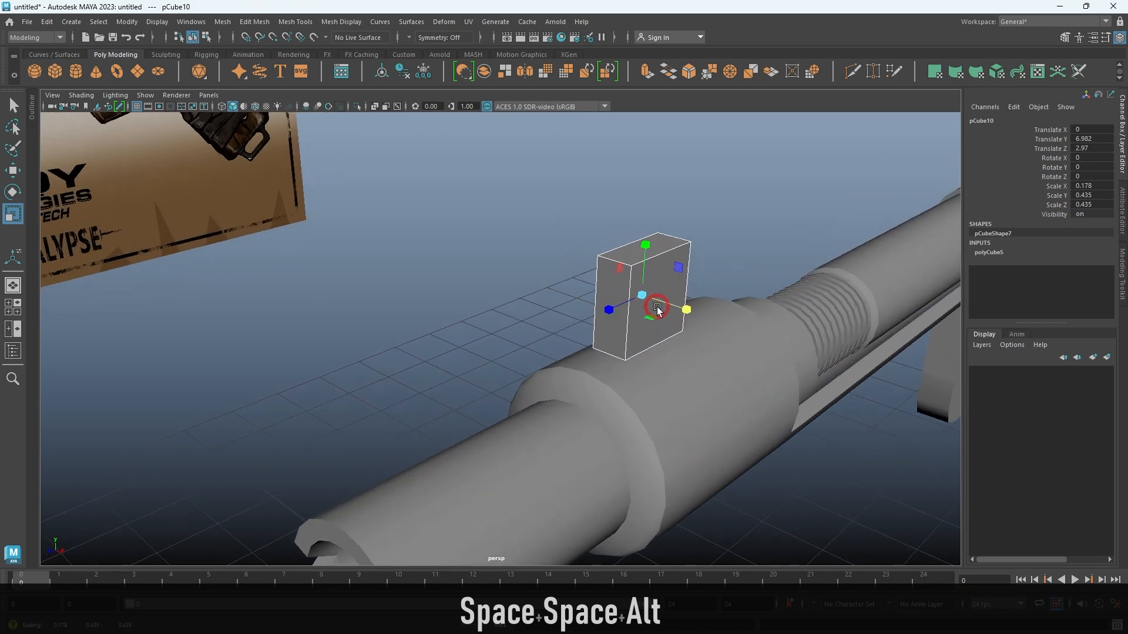
key("w")
left_click_drag(647, 251, 648, 280)
Raise the block's top vertices to the sight's height in the reference and pull its lower rear vertices backward to form the slanted back.
key("space")
key("space")
right_click_drag(634, 420, 671, 446, "alt")
left_click_drag(664, 442, 613, 410, "alt")
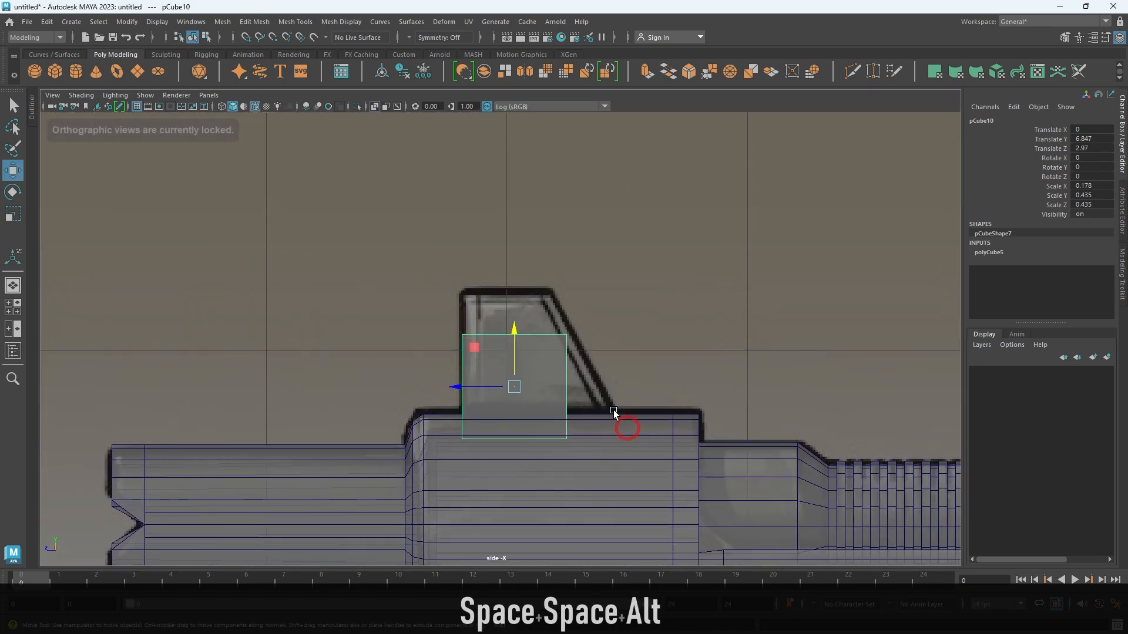
right_click_drag(611, 409, 651, 432, "alt")
right_click_drag(545, 346, 470, 329)
left_click_drag(322, 249, 735, 369)
left_click_drag(517, 280, 517, 249)
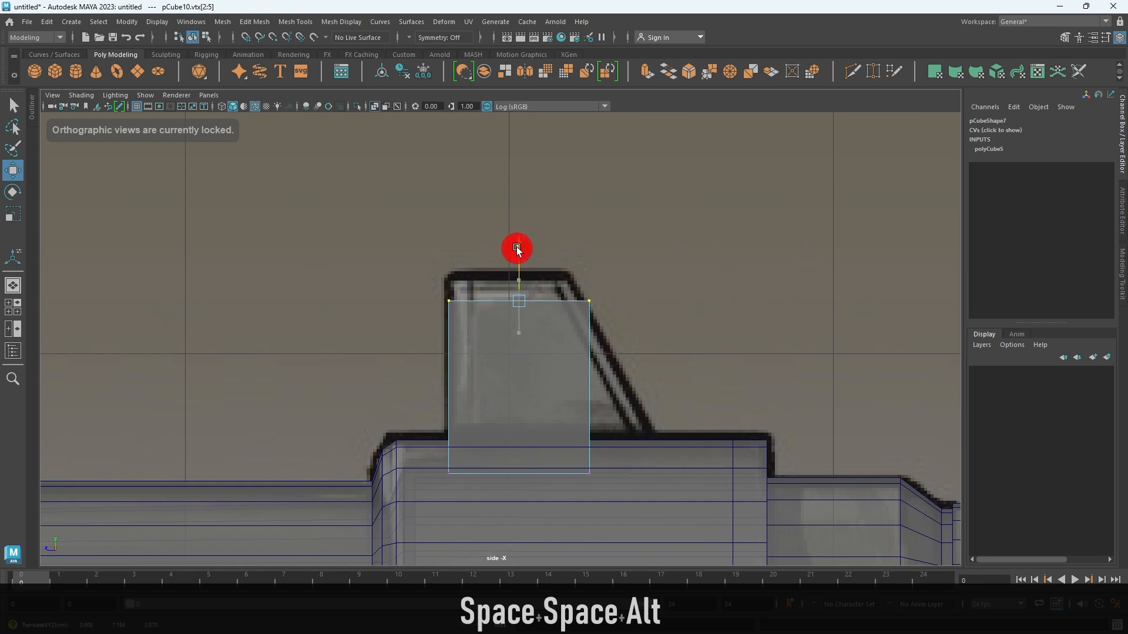
left_click_drag(533, 416, 691, 543)
left_click_drag(554, 475, 644, 469)
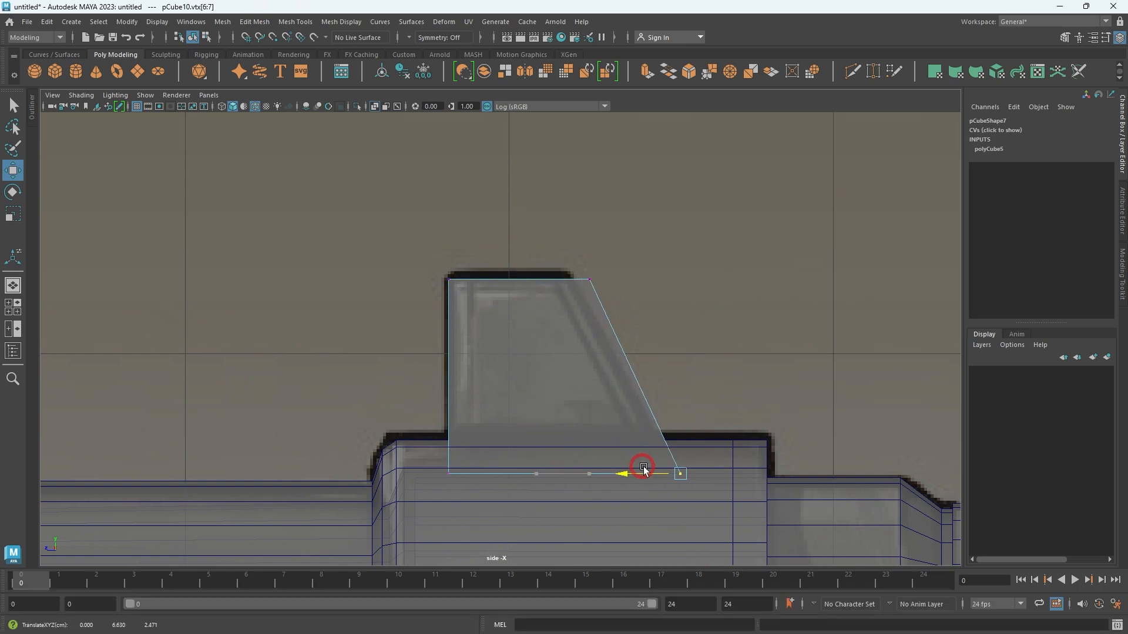
Move the front sight's upper rear and lower rear vertices forward to match the reference's slanted back, then return to object mode.
left_click_drag(509, 198, 668, 339)
left_click_drag(551, 283, 520, 283)
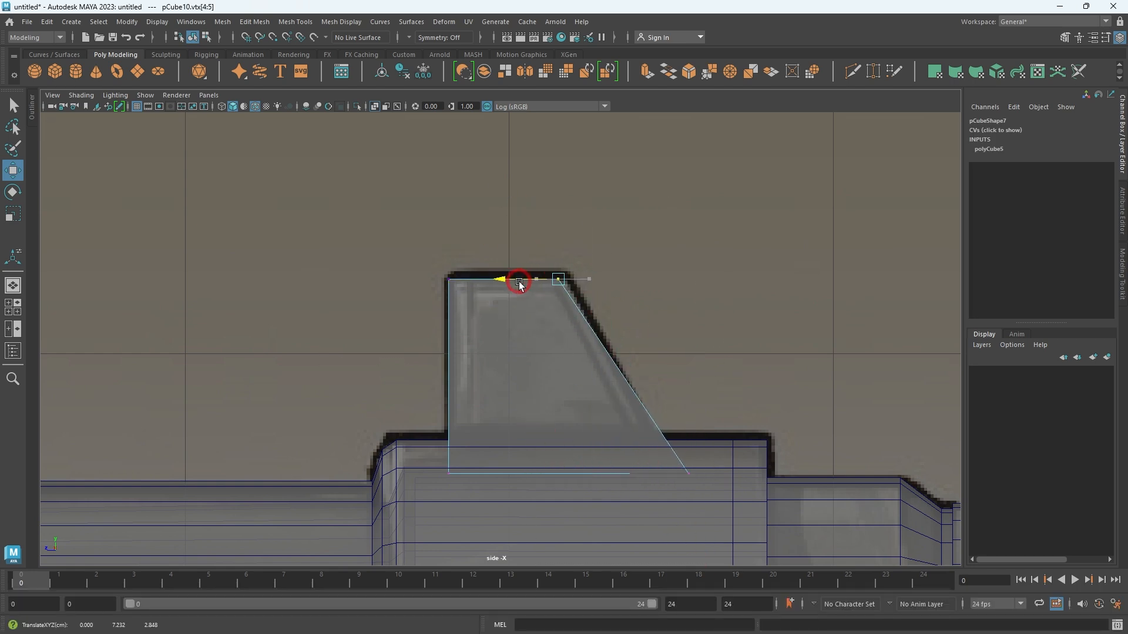
left_click_drag(624, 413, 815, 554)
left_click_drag(656, 477, 633, 477)
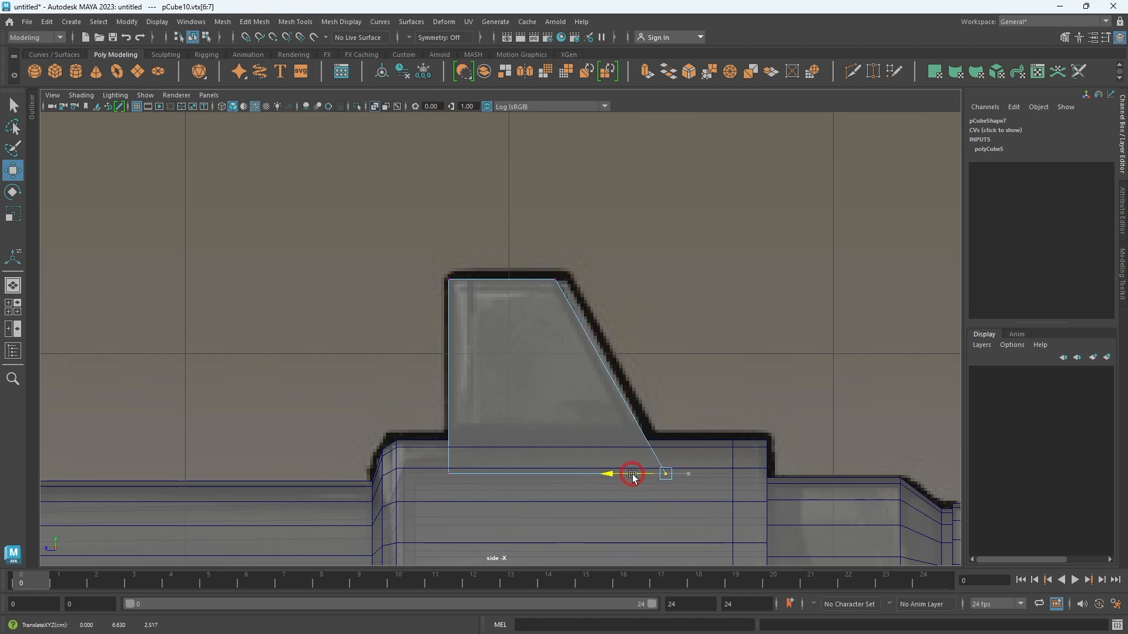
right_click_drag(547, 411, 634, 253)
key("space")
key("space")
left_click_drag(611, 285, 684, 293, "alt")
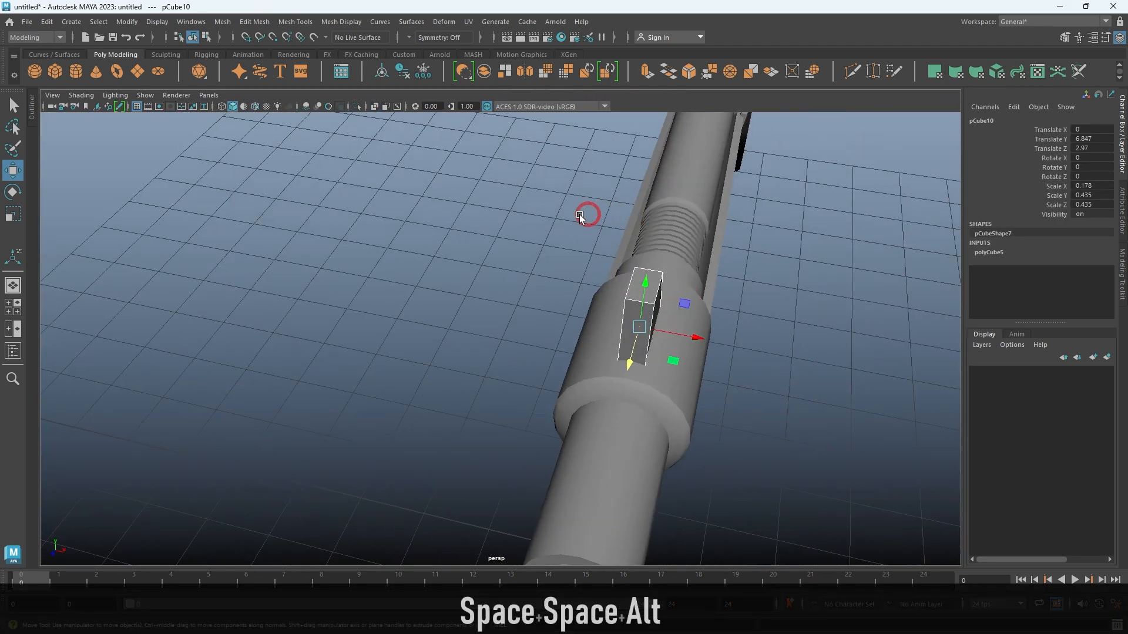
left_click(543, 196)
Select the loop of faces around the sight's front, top and rear and extrude it with an offset of about 0.027.
left_click_drag(658, 341, 536, 283, "alt")
scroll(543, 314, "up", 1)
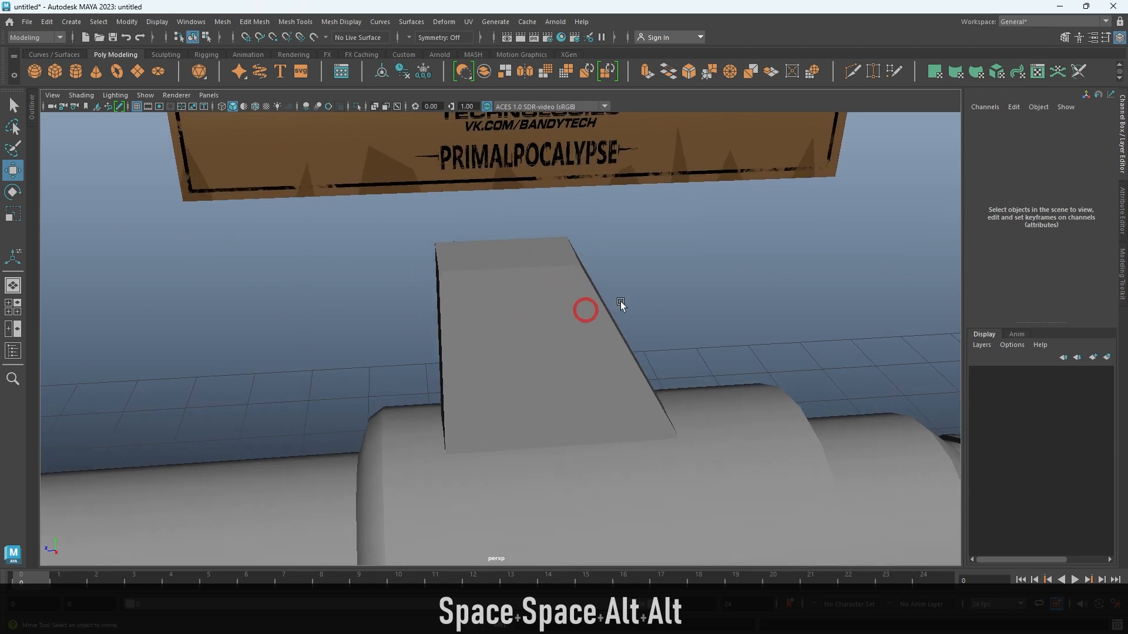
scroll(563, 315, "down", 2)
left_click_drag(555, 235, 606, 252, "alt")
left_click(605, 299)
right_click_drag(624, 209, 611, 282)
left_click(575, 319)
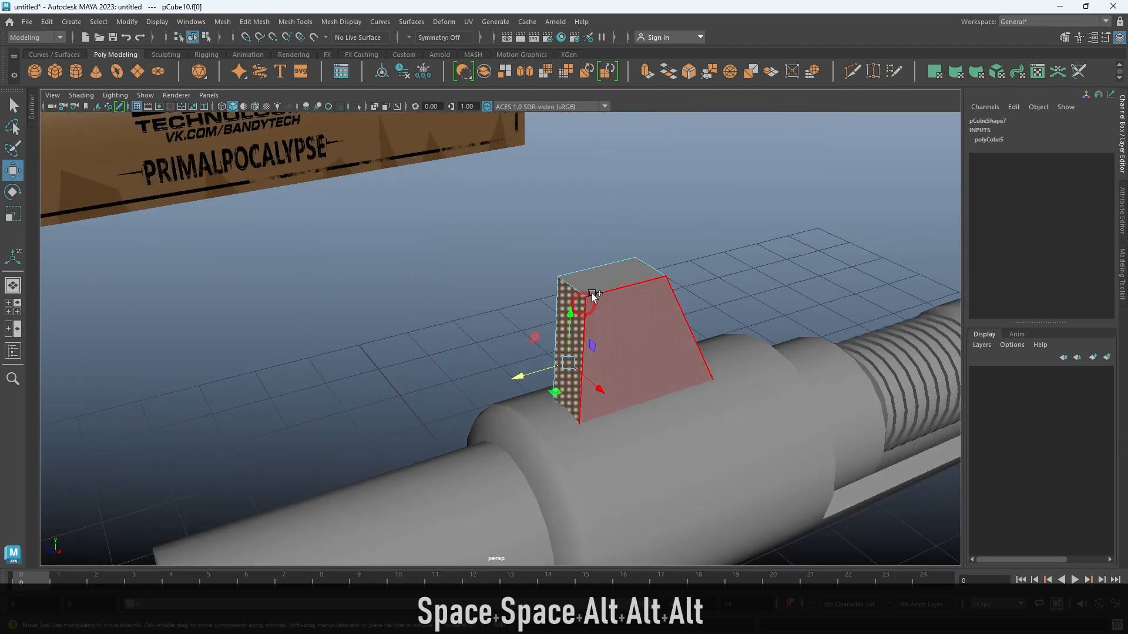
left_click(606, 279, "shift")
left_click_drag(605, 276, 539, 271, "alt+shift")
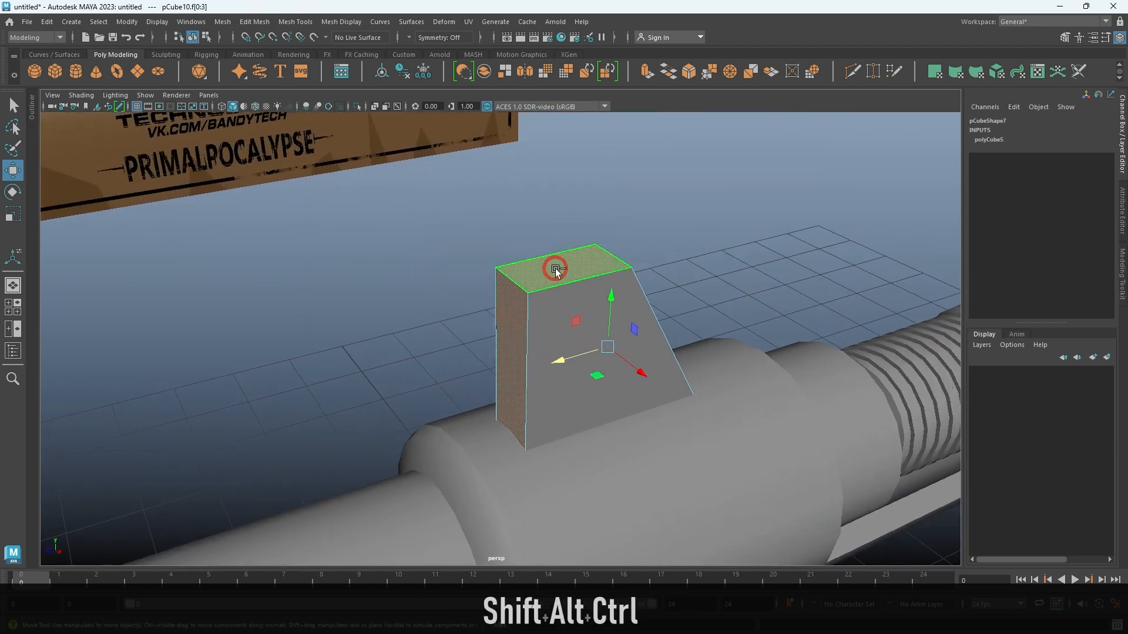
key("ctrl+e")
middle_click_drag(697, 329, 675, 309, "alt")
left_click_drag(745, 372, 760, 377)
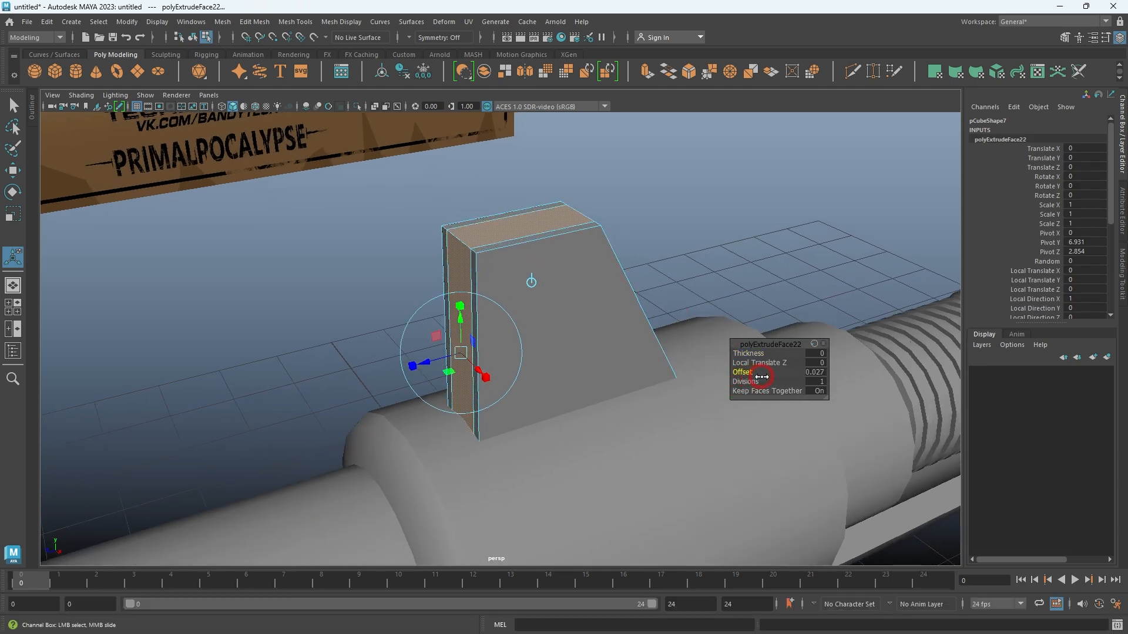
Reduce the extrusion offset to 0.02 and pull the sight's extruded faces outward by about 0.025 in local Z.
right_click_drag(597, 319, 625, 317, "alt")
left_click_drag(651, 326, 629, 323, "alt")
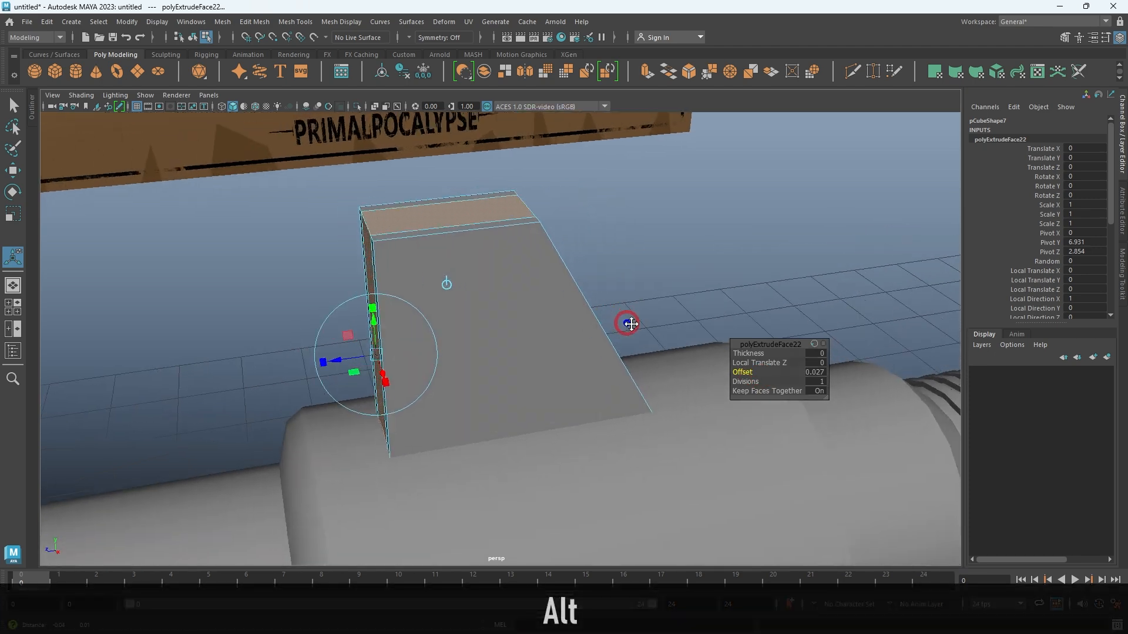
middle_click_drag(629, 323, 671, 334, "alt")
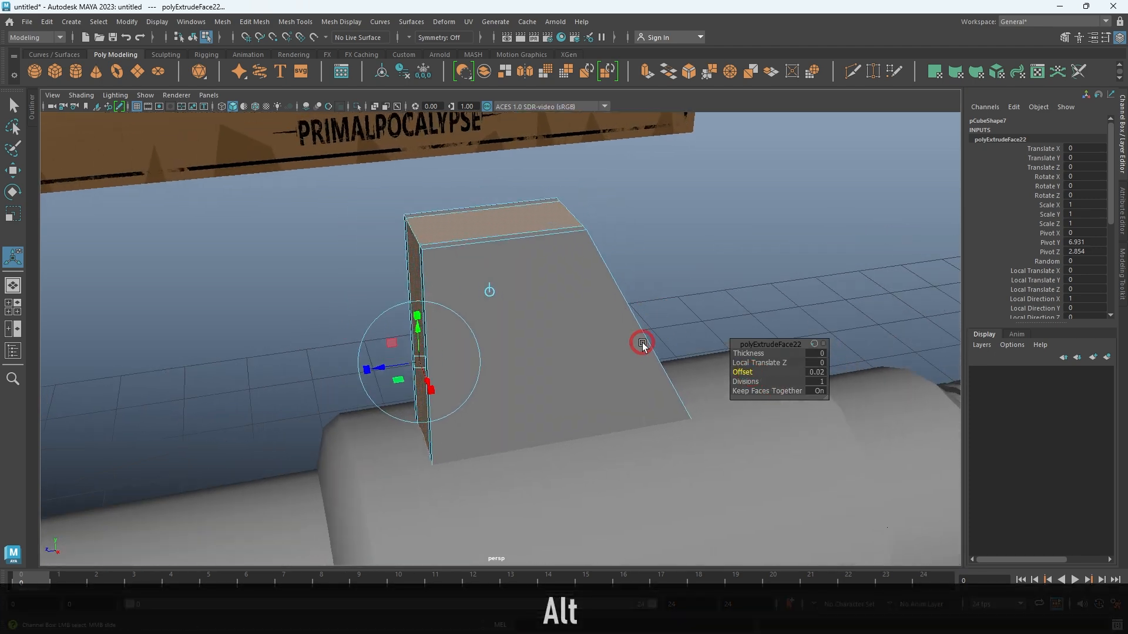
right_click_drag(615, 323, 661, 349, "alt")
middle_click_drag(617, 323, 701, 342, "alt")
left_click_drag(446, 398, 432, 401, "alt")
right_click_drag(577, 292, 536, 290, "alt")
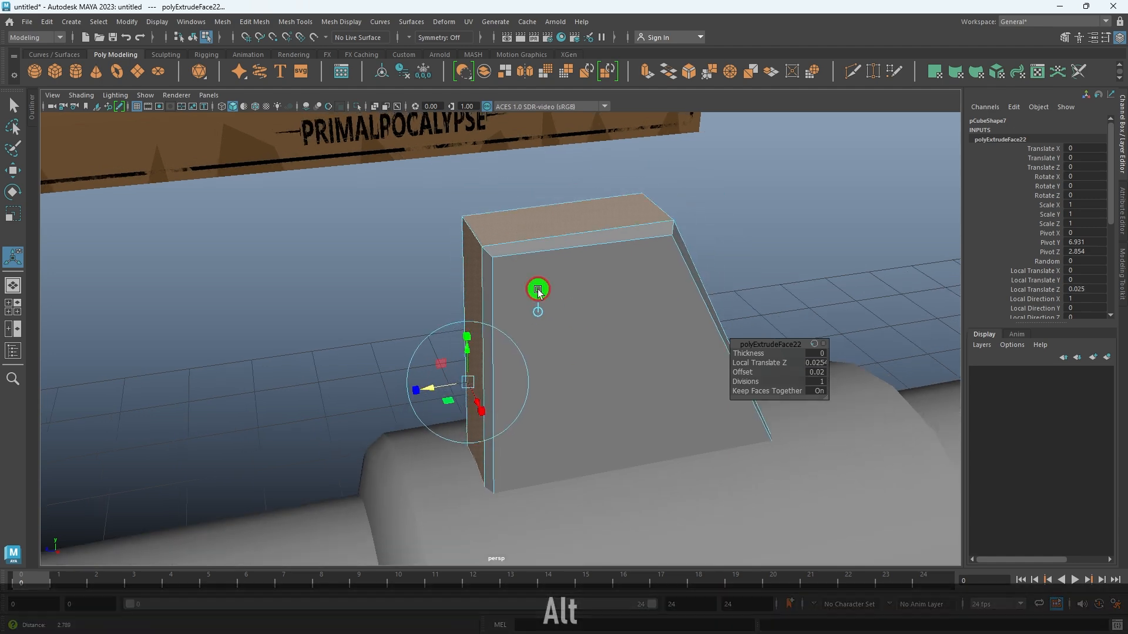
Return the front sight to object mode, apply Soften/Harden Edges to it and check its shading.
left_click_drag(536, 289, 473, 301, "alt")
right_click_drag(491, 319, 544, 270)
right_click_drag(563, 234, 604, 235, "alt")
right_click_drag(439, 357, 449, 308)
key("alt+d")
right_click_drag(624, 327, 541, 302, "alt")
left_click_drag(470, 297, 555, 274, "alt")
left_click(623, 287)
right_click_drag(725, 174, 713, 222, "shift")
key("w")
left_click(713, 211)
key("alt+d")
left_click_drag(720, 211, 673, 234, "alt")
left_click_drag(532, 337, 562, 317, "alt")
left_click(562, 318)
left_click(696, 268)
Move the sight's upper rear and lower rear vertices backward in the side view to fill the reference's slanted outline.
key("space")
key("space")
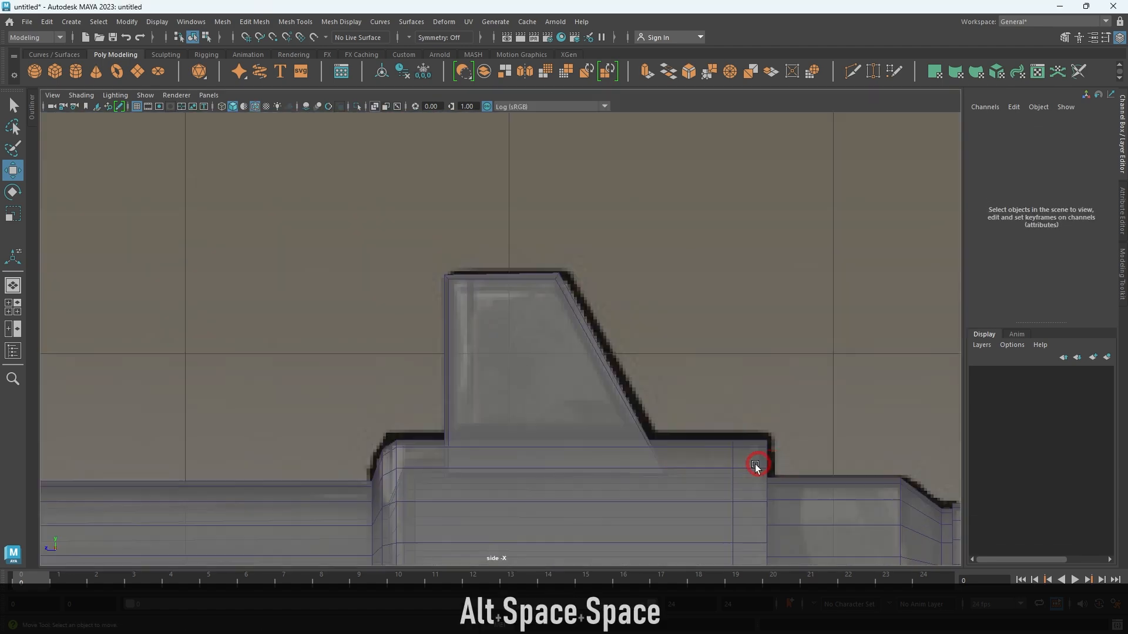
middle_click_drag(780, 414, 692, 365, "alt")
right_click_drag(689, 363, 712, 379, "alt")
middle_click_drag(712, 379, 704, 388, "alt")
left_click_drag(237, 192, 431, 284)
left_click_drag(545, 303, 536, 294)
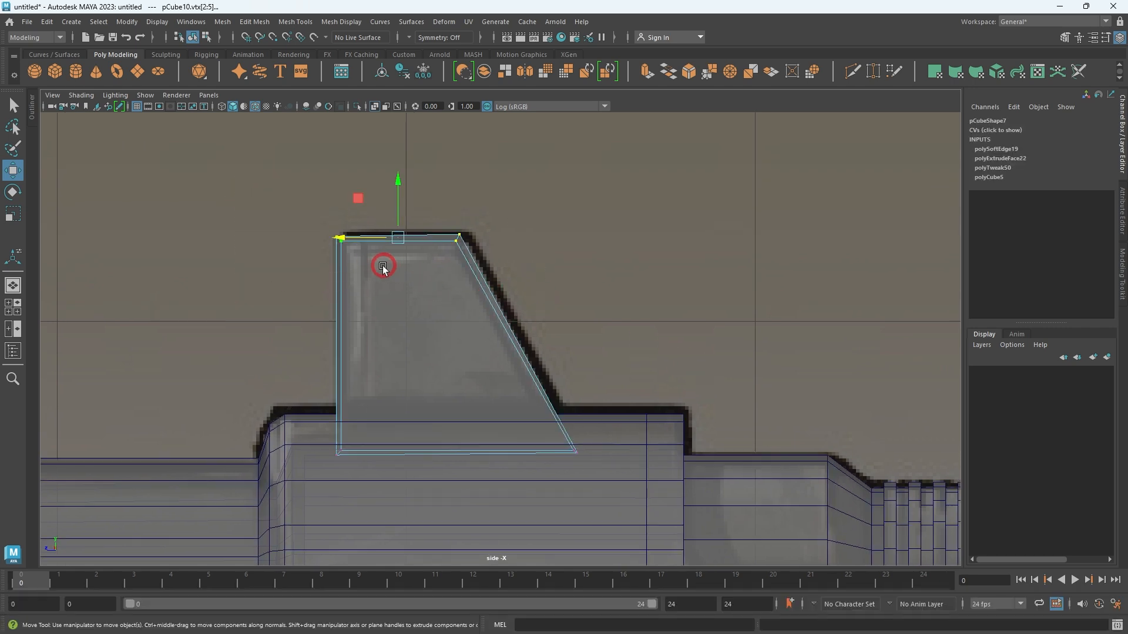
left_click_drag(423, 254, 418, 243)
middle_click_drag(448, 259, 448, 217, "alt")
left_click_drag(469, 330, 618, 425)
left_click_drag(537, 414, 538, 409)
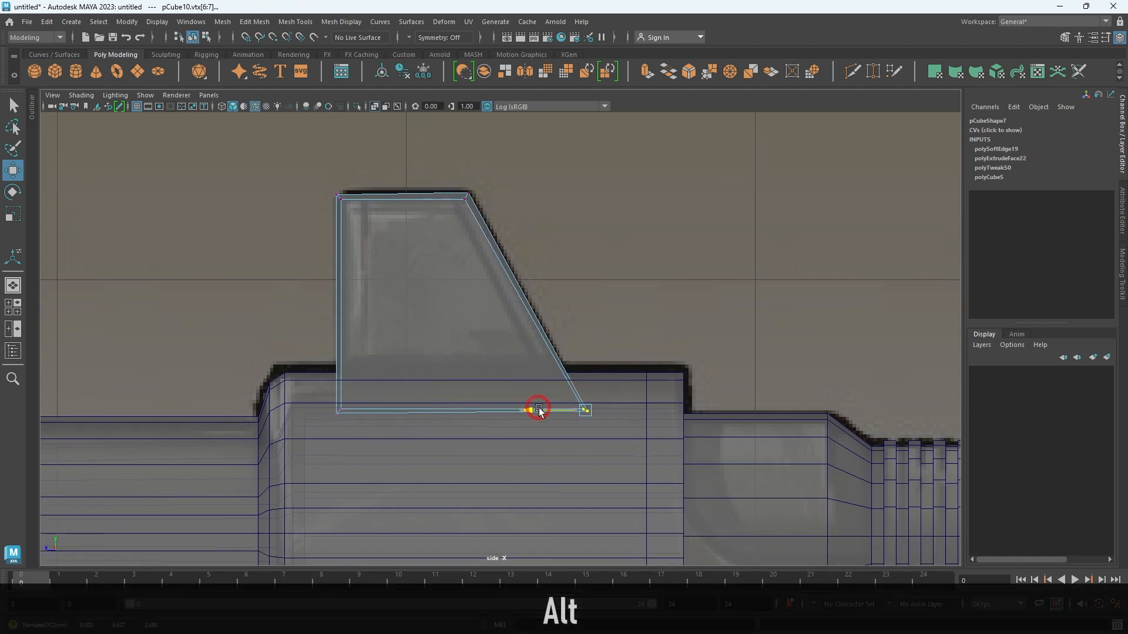
middle_click_drag(446, 314, 491, 341, "alt")
left_click(735, 178)
key("space")
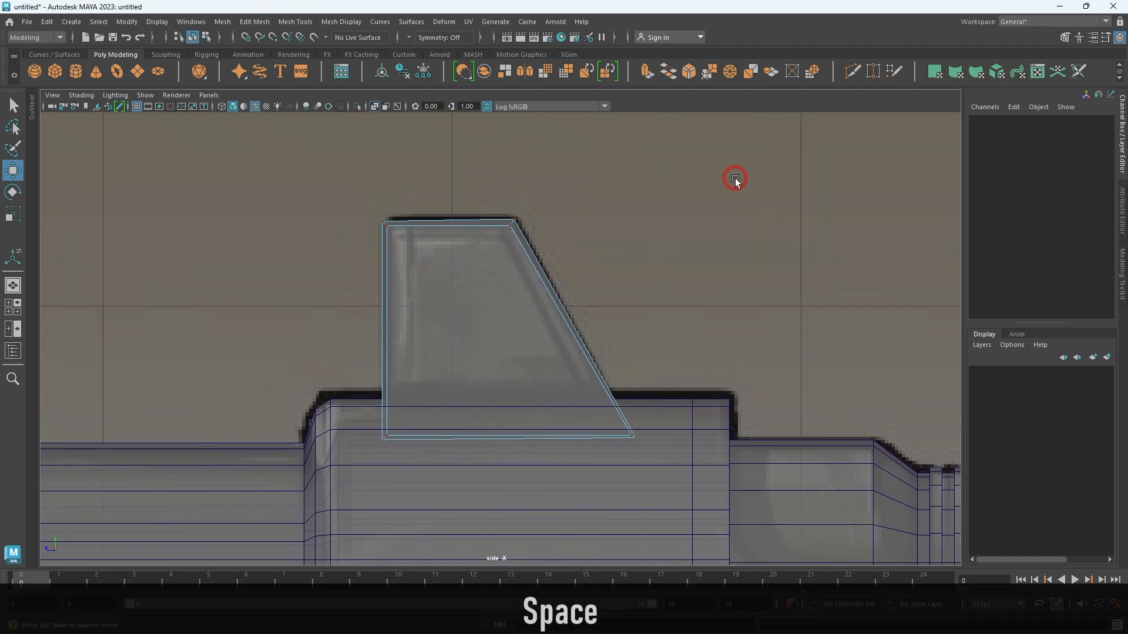
key("alt+d")
Create a polygon cube and raise it to the barrel's height, at about Y 6.723.
right_click_drag(755, 260, 677, 238, "alt")
key("space")
left_click_drag(808, 258, 638, 284, "alt")
middle_click_drag(638, 281, 581, 271, "alt")
mouse_move(581, 271)
left_mouse_down("alt")
mouse_move(643, 288)
mouse_move(425, 280)
left_mouse_up("alt")
right_click_drag(742, 160, 738, 199, "shift")
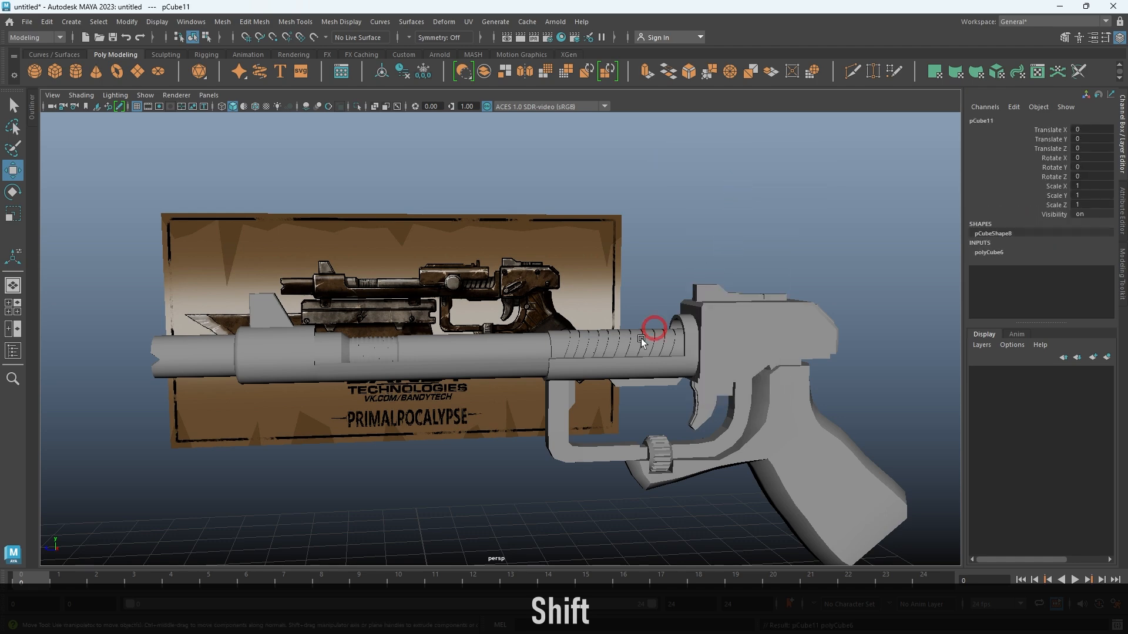
left_click(618, 369)
right_click_drag(823, 255, 537, 495, "alt")
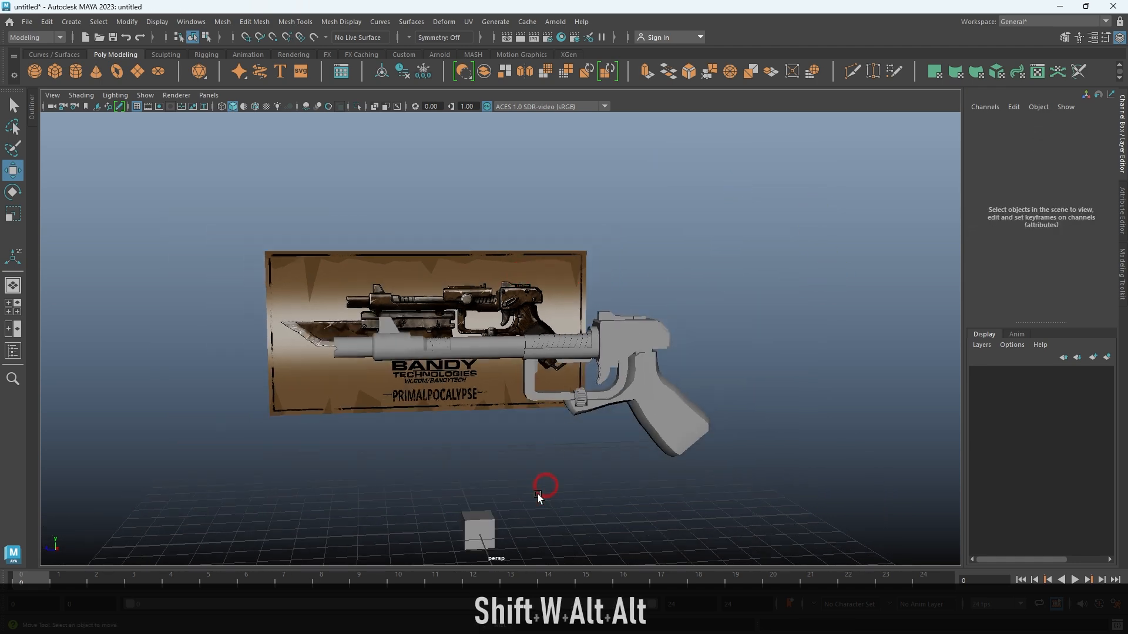
left_click(483, 519)
key("w")
left_click_drag(483, 503, 492, 339)
key("space")
key("space")
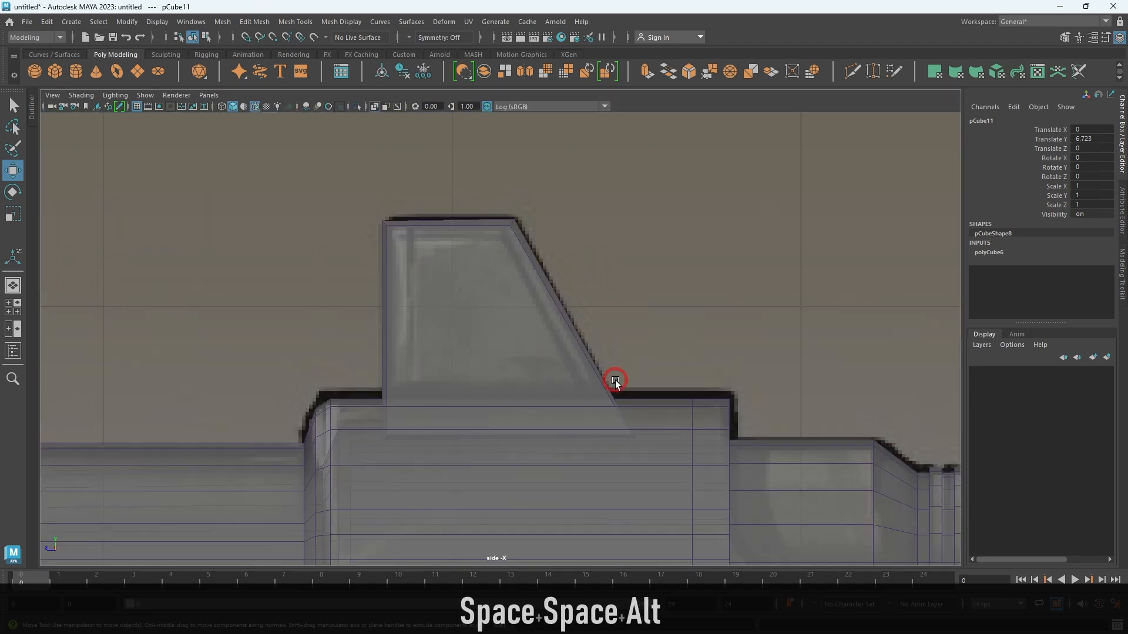
Move the new cube toward the box above the coil in the reference, to about Y 6.492 and Z -0.754.
right_click_drag(616, 379, 399, 458, "alt")
middle_click_drag(621, 390, 478, 362, "alt")
right_click_drag(478, 411, 642, 569, "alt")
middle_click_drag(547, 394, 472, 452, "alt")
right_click_drag(176, 387, 272, 437, "alt")
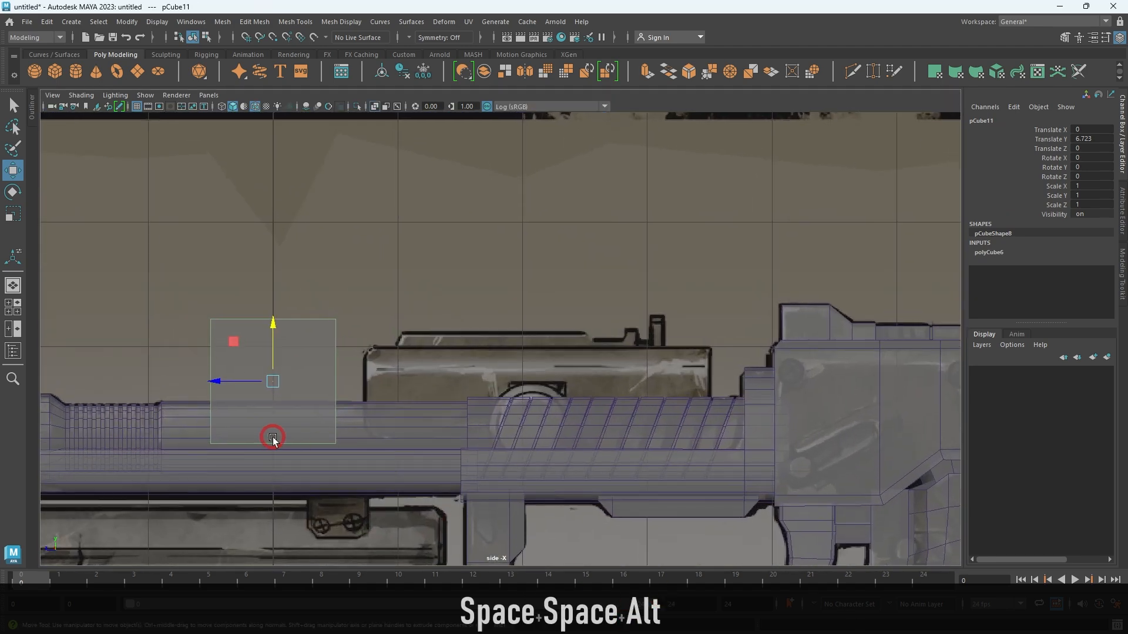
left_click_drag(219, 383, 323, 415)
left_click_drag(364, 367, 365, 357)
key("space")
key("space")
left_click_drag(616, 302, 720, 470, "alt")
right_click_drag(720, 470, 737, 485, "alt")
middle_click_drag(567, 297, 583, 351, "alt")
left_click_drag(641, 452, 518, 364, "alt")
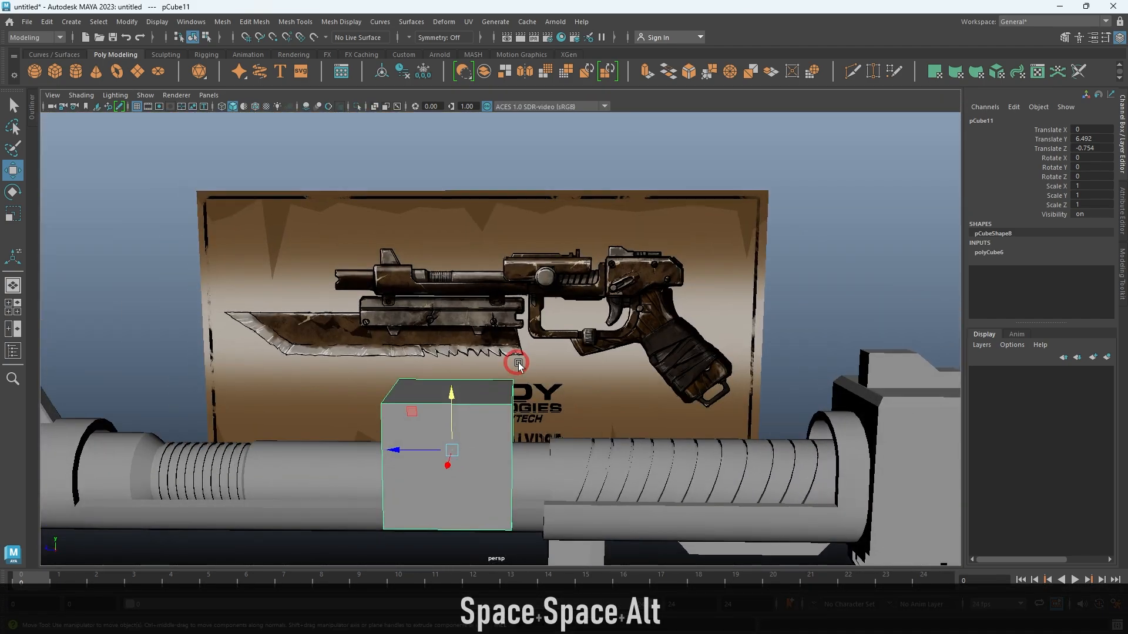
Raise the cube's bottom vertices in the side view to shorten its height over the barrel.
key("space")
key("space")
middle_click_drag(673, 447, 751, 327, "alt")
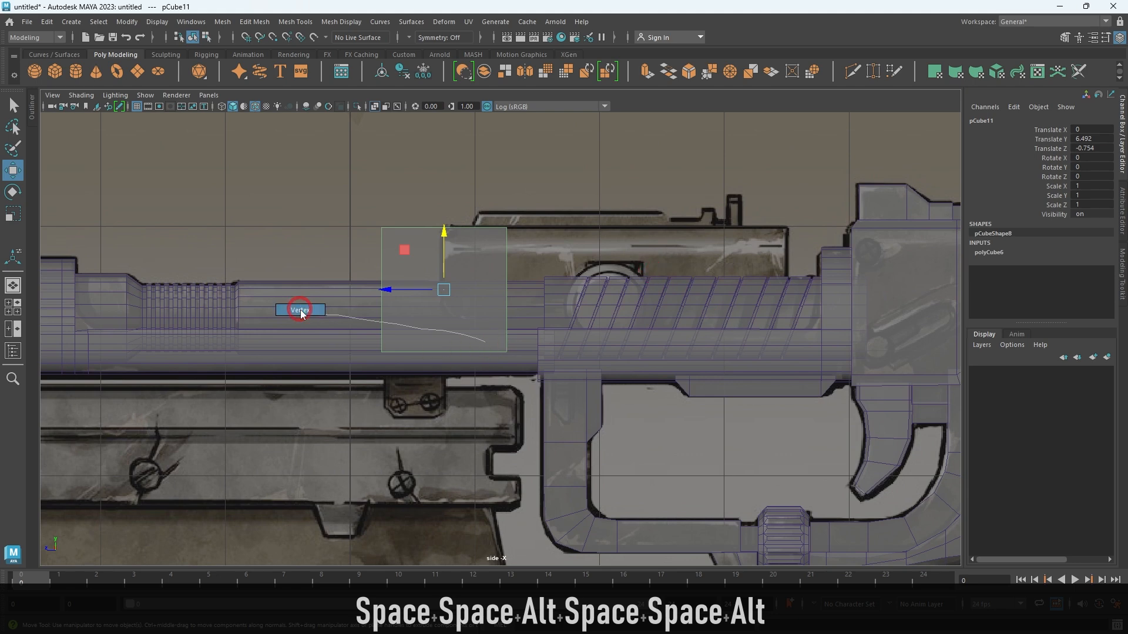
left_click_drag(300, 313, 566, 411)
left_click_drag(448, 271, 451, 268)
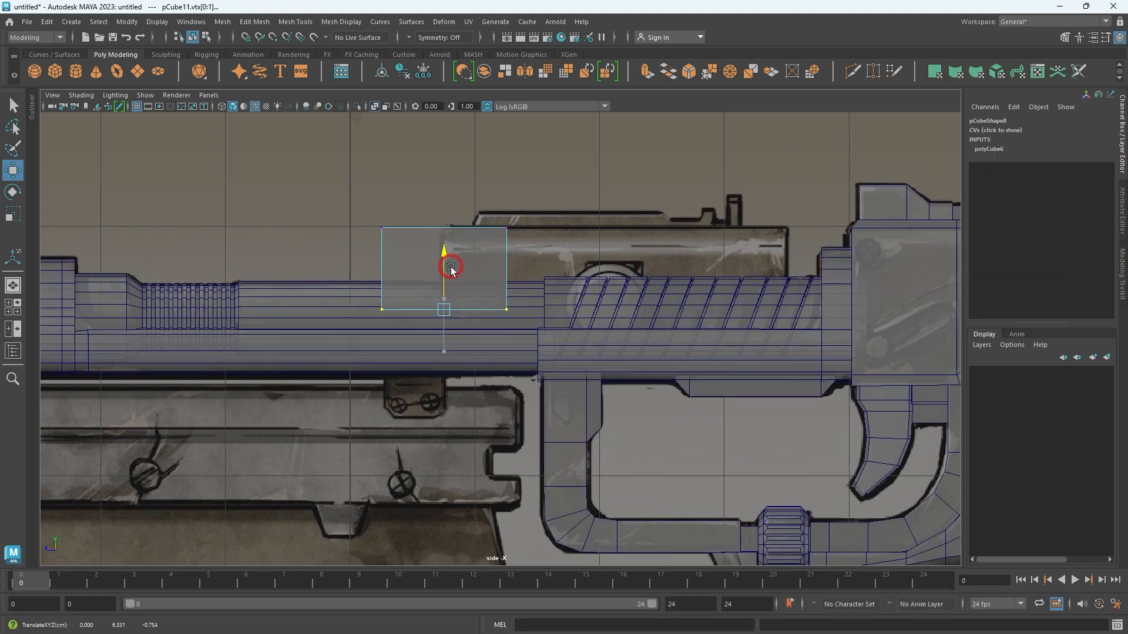
Move the cube's front vertices back and stretch its rear vertices to span the reference box above the coil.
left_click_drag(289, 180, 425, 368)
left_click_drag(356, 287, 389, 269)
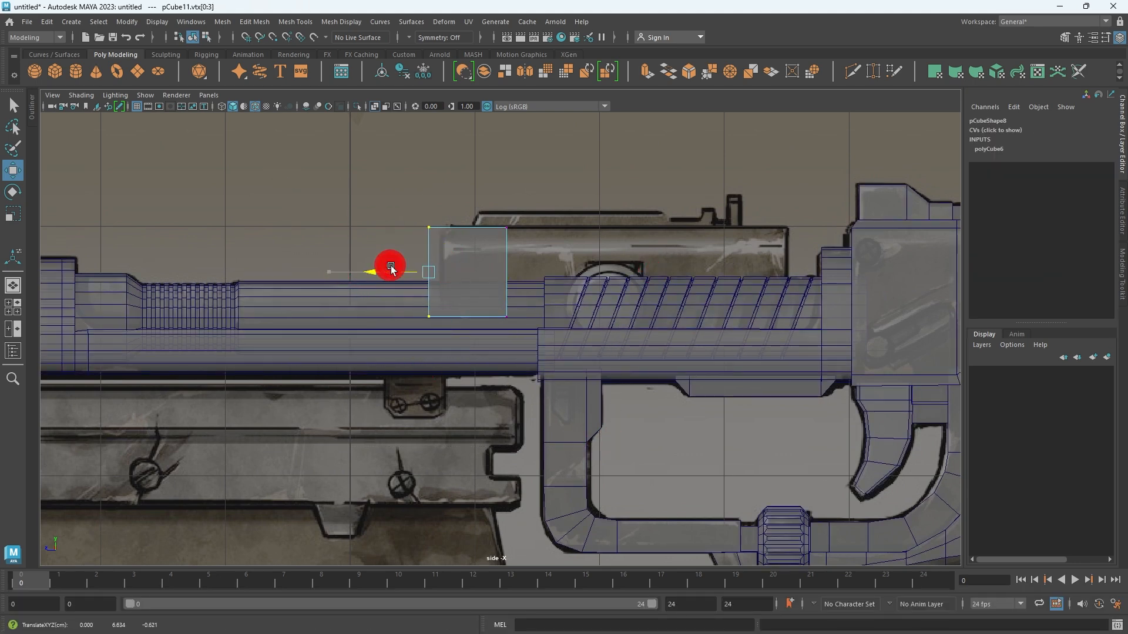
middle_click_drag(404, 269, 415, 227, "alt")
left_click_drag(448, 305, 682, 308)
left_click(730, 169)
Delete the front and bottom faces of the box over the barrel.
key("space")
key("space")
left_click_drag(789, 242, 508, 234, "alt")
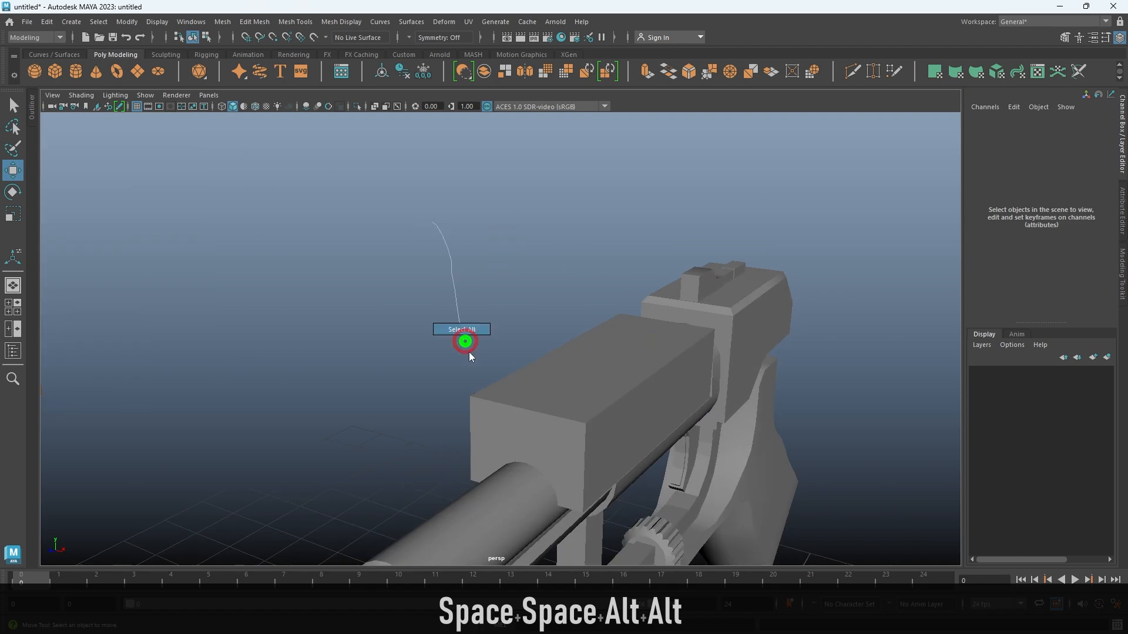
left_click(505, 435)
left_click(452, 393)
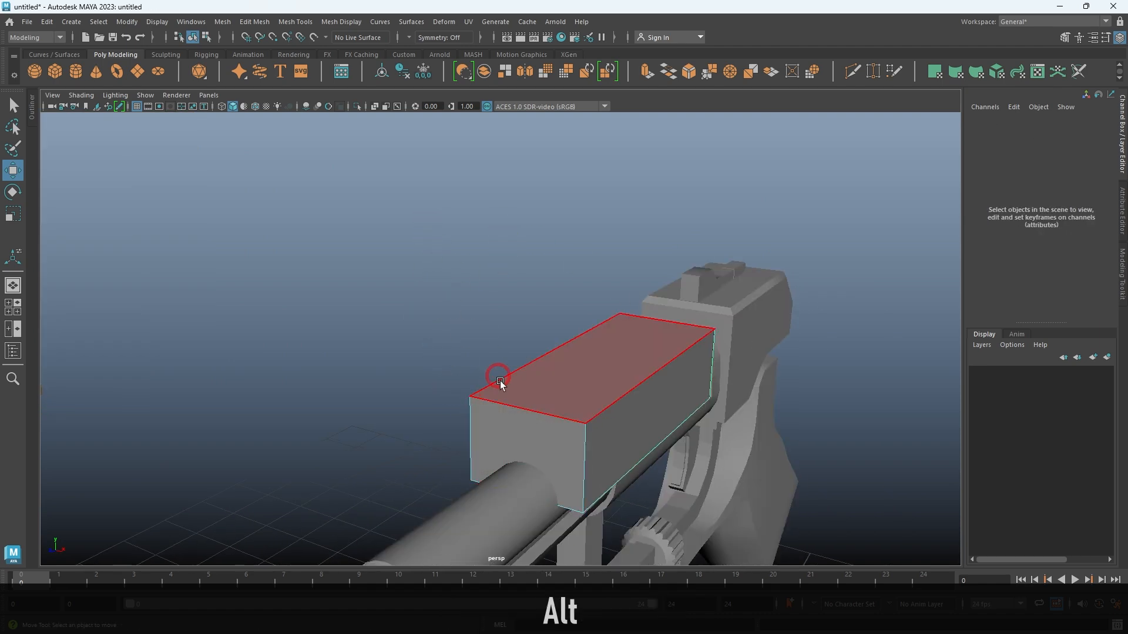
left_click(496, 437)
key("Delete")
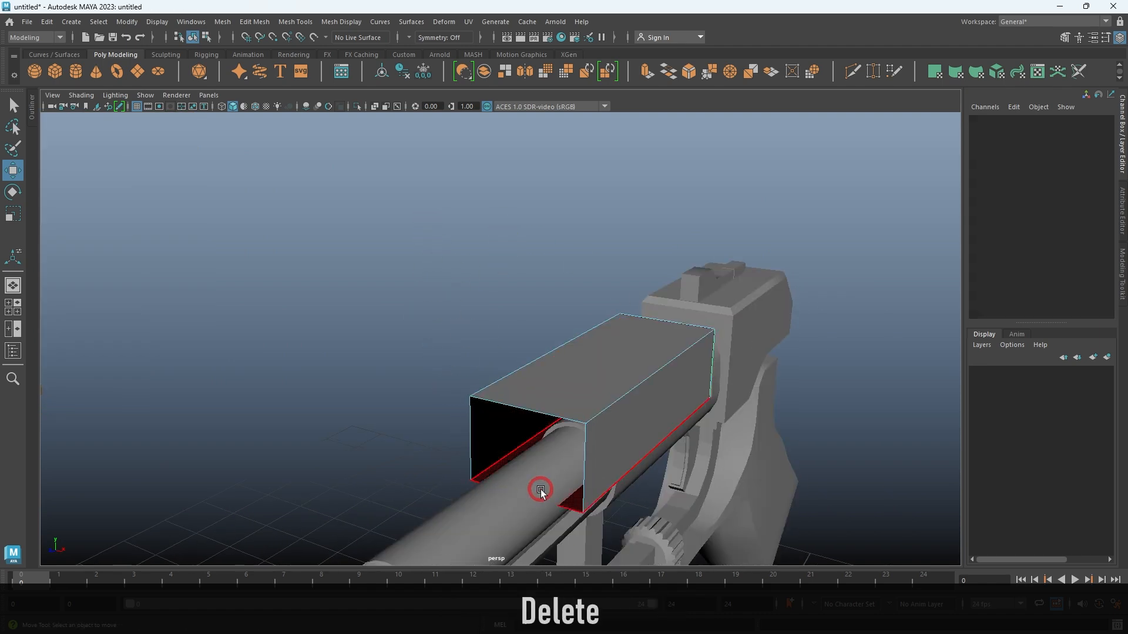
left_click(543, 494)
key("Delete")
Delete the box's rear face facing the receiver.
left_click_drag(696, 383, 479, 380, "alt")
middle_click_drag(479, 380, 332, 297, "alt")
right_click_drag(332, 297, 411, 310, "alt")
left_click(523, 388)
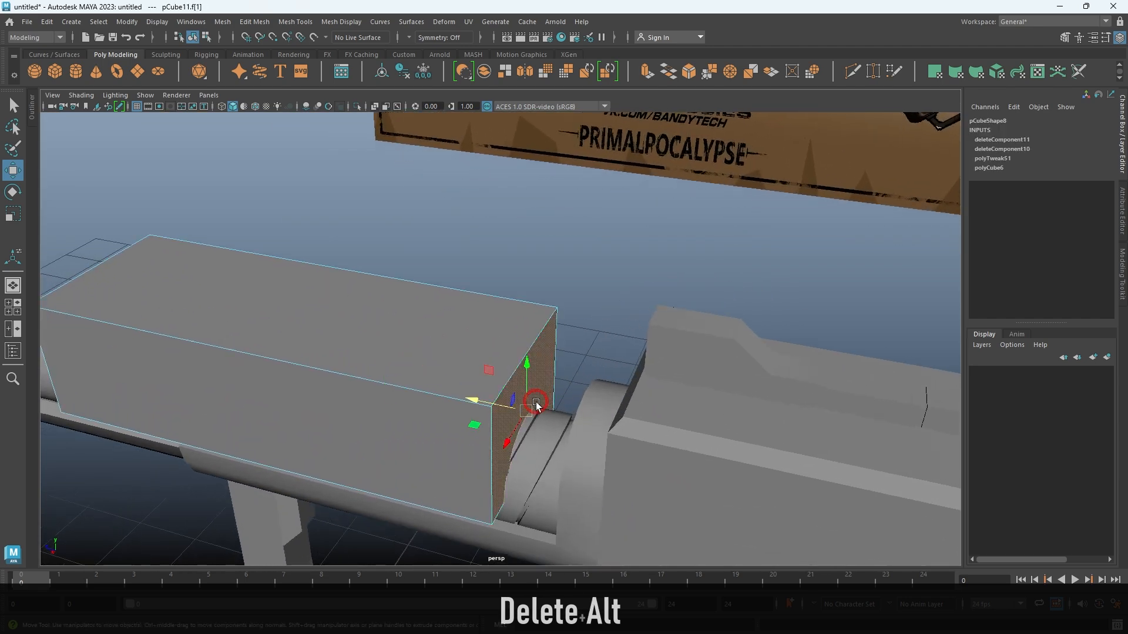
key("Delete")
Bevel the two long top edges of the open box with a fraction of 0.24 and 2 segments.
right_click_drag(497, 408, 548, 335)
left_click_drag(544, 276, 509, 268, "alt")
right_click_drag(523, 375, 557, 381)
left_click(557, 382)
left_click(437, 371, "shift")
key("ctrl+b")
right_click_drag(699, 391, 741, 379, "alt")
left_click_drag(751, 356, 609, 371)
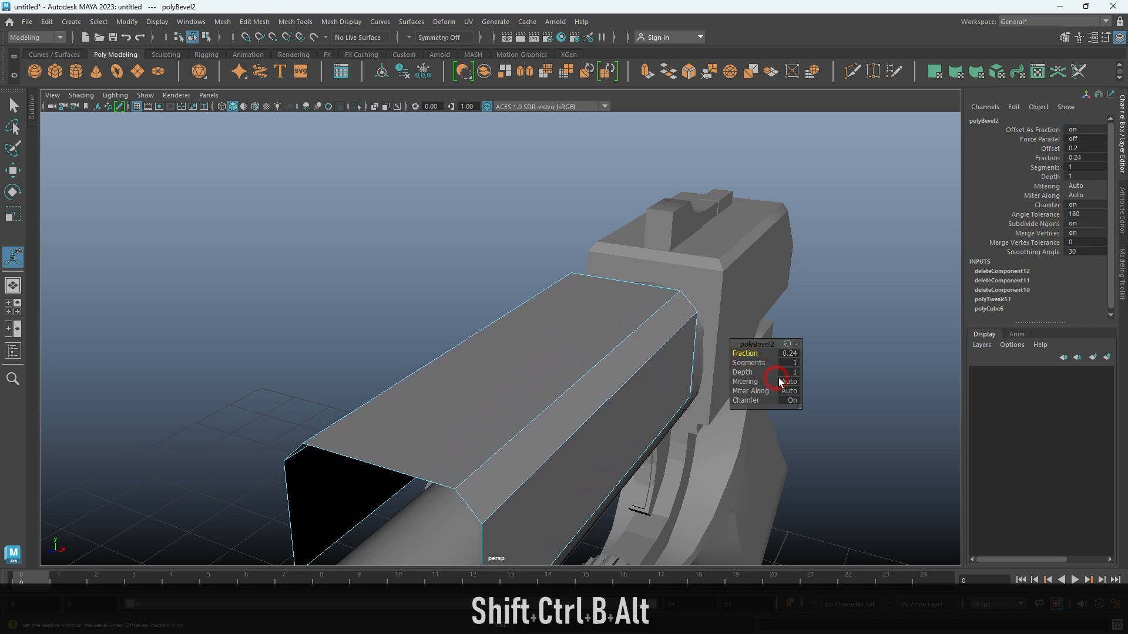
left_click(795, 363)
type("2")
key("Return")
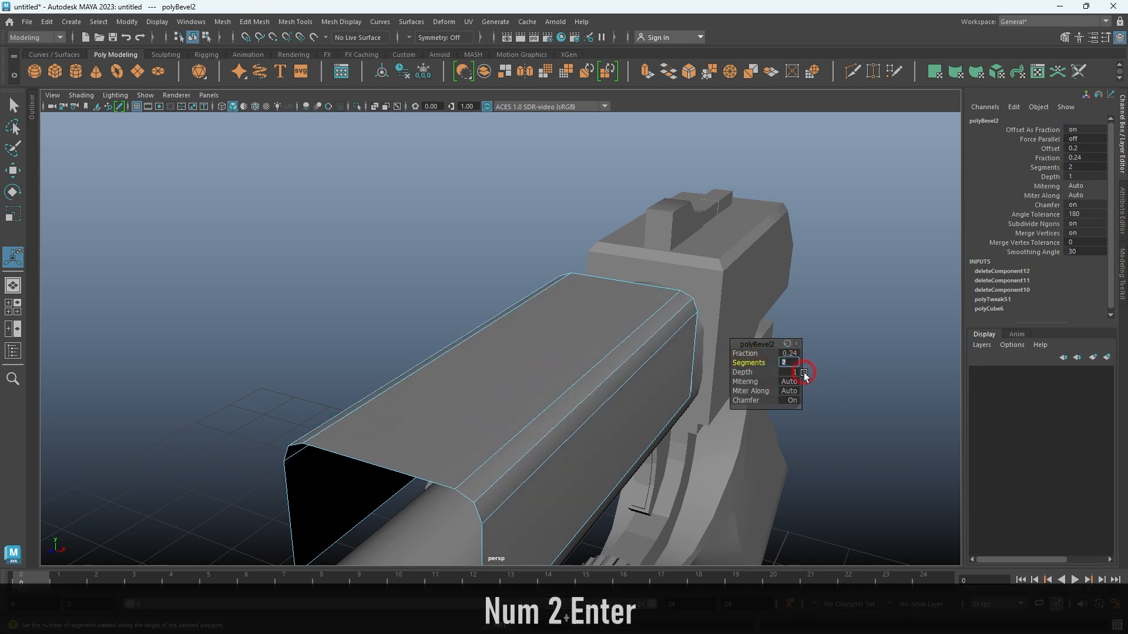
key("q")
key("alt+d")
right_click_drag(813, 289, 513, 305, "alt")
mouse_move(513, 305)
left_mouse_down("alt")
mouse_move(701, 322)
mouse_move(557, 298)
mouse_move(511, 311)
left_mouse_up("alt")
right_click_drag(511, 312, 579, 390, "alt")
Adjust the rear and front end vertices of the bevelled cover in the side view to fit the reference box's outline.
left_click(480, 332)
key("space")
key("space")
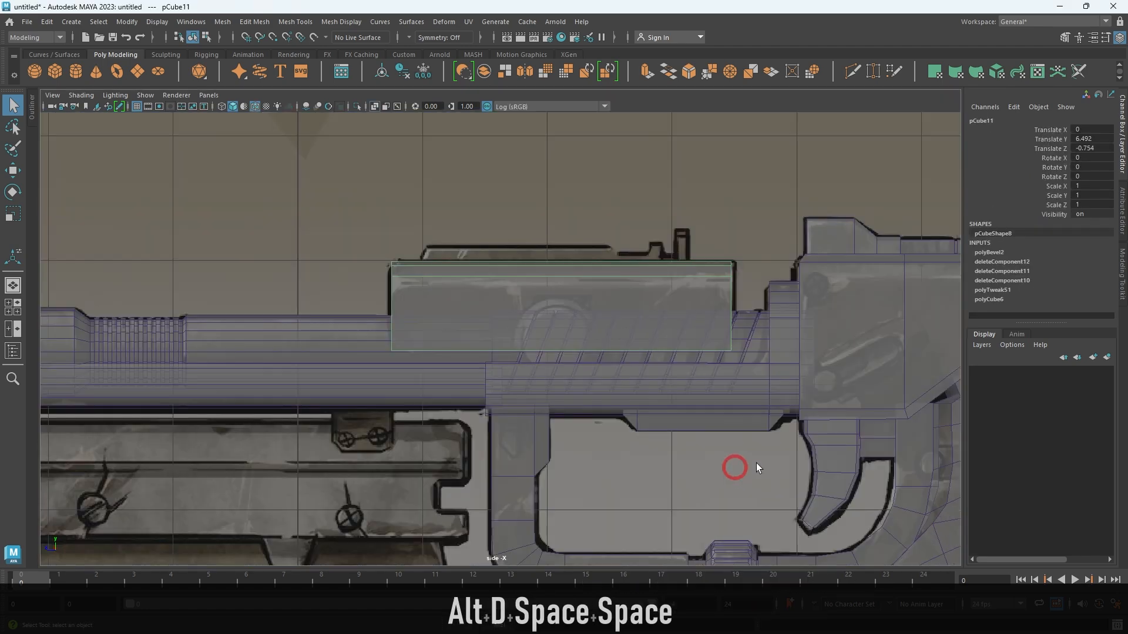
middle_click_drag(625, 355, 622, 356, "alt")
right_click_drag(559, 292, 655, 382, "alt")
middle_click_drag(509, 269, 523, 300, "alt")
right_click_drag(524, 300, 547, 328, "alt")
middle_click_drag(547, 328, 552, 350, "alt")
right_click_drag(551, 350, 626, 322, "alt")
middle_click_drag(626, 322, 414, 320, "alt")
right_click_drag(635, 290, 578, 282)
left_click_drag(623, 223, 855, 451)
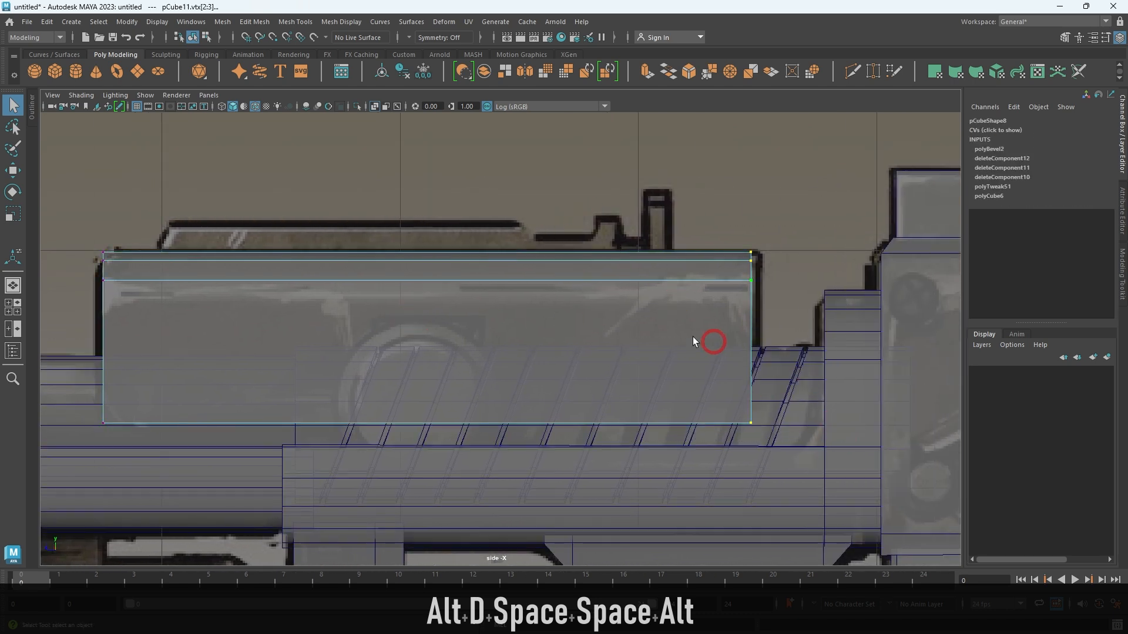
left_click_drag(798, 392, 820, 452)
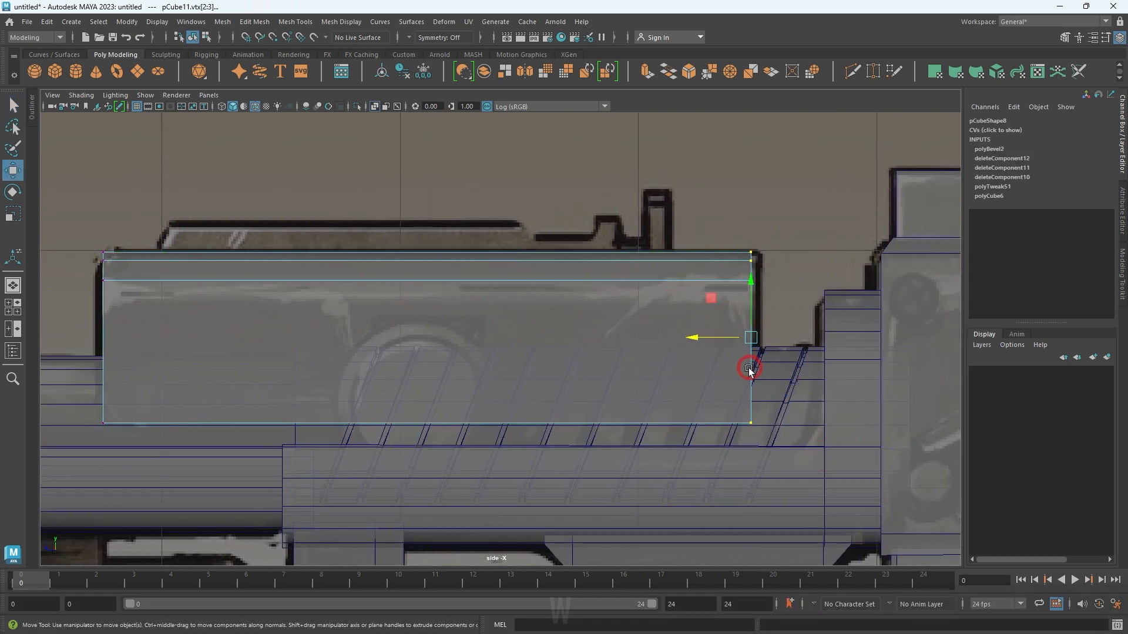
key("w")
middle_click_drag(715, 338, 775, 358, "alt")
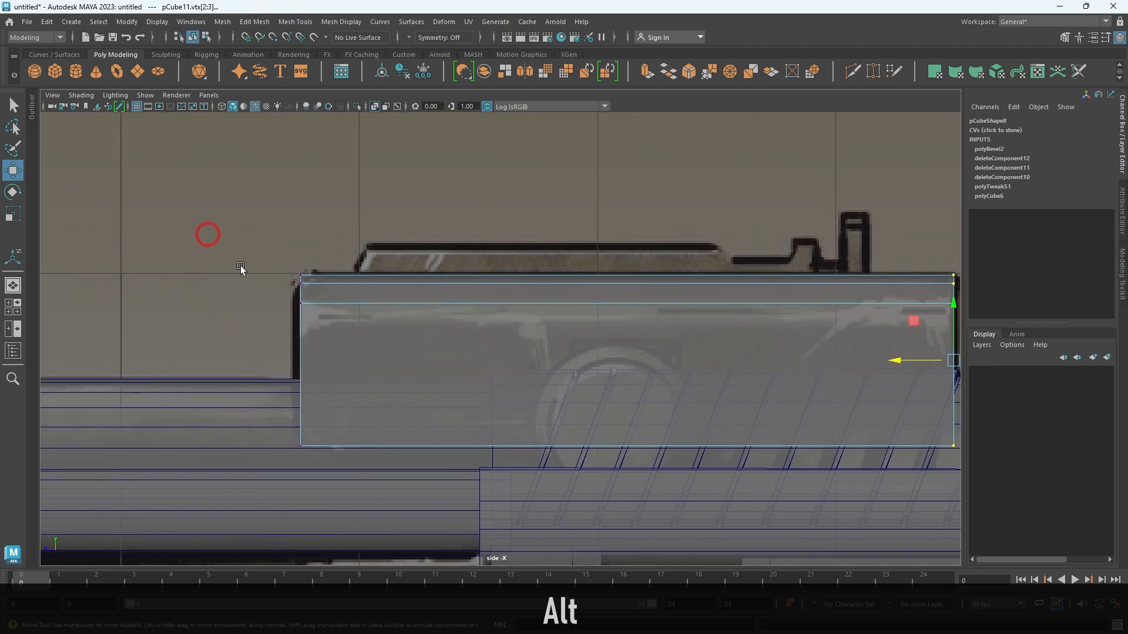
left_click_drag(260, 364, 256, 363)
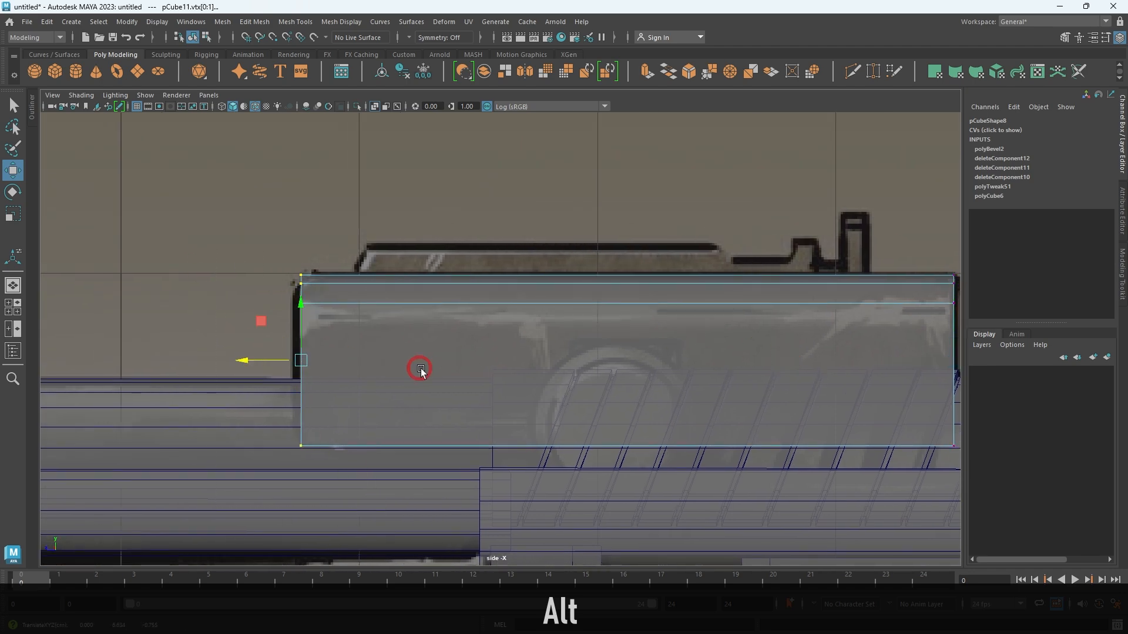
key("alt+d")
Select the bevelled cover and hide it to expose the reference underneath.
right_click_drag(450, 348, 523, 371, "alt")
middle_click_drag(522, 371, 439, 344, "alt")
left_click(482, 294)
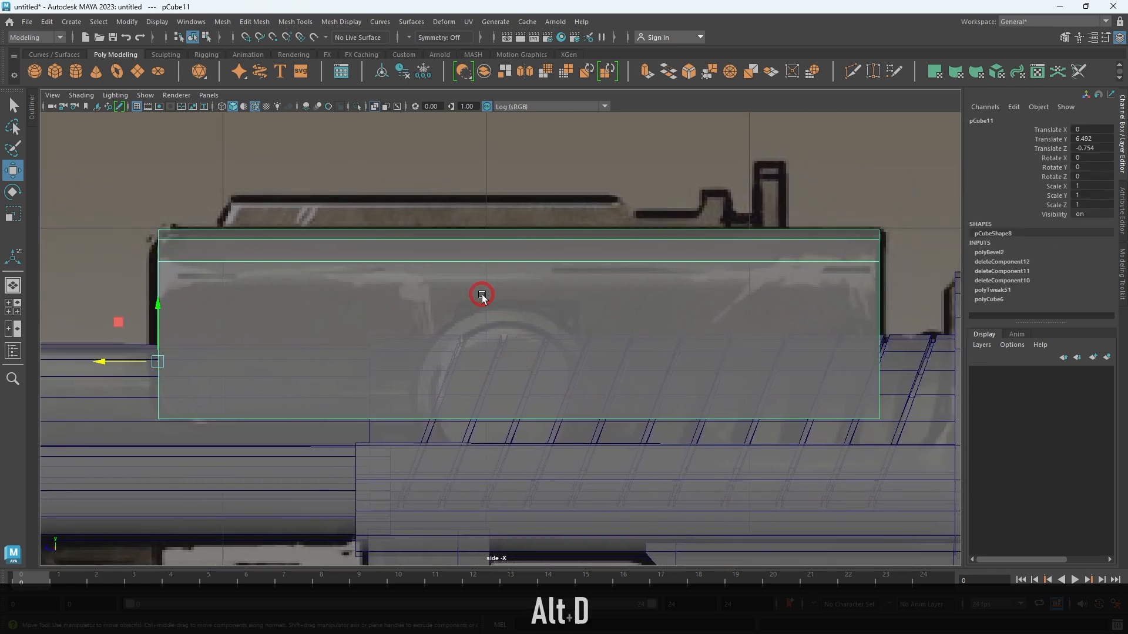
key("h")
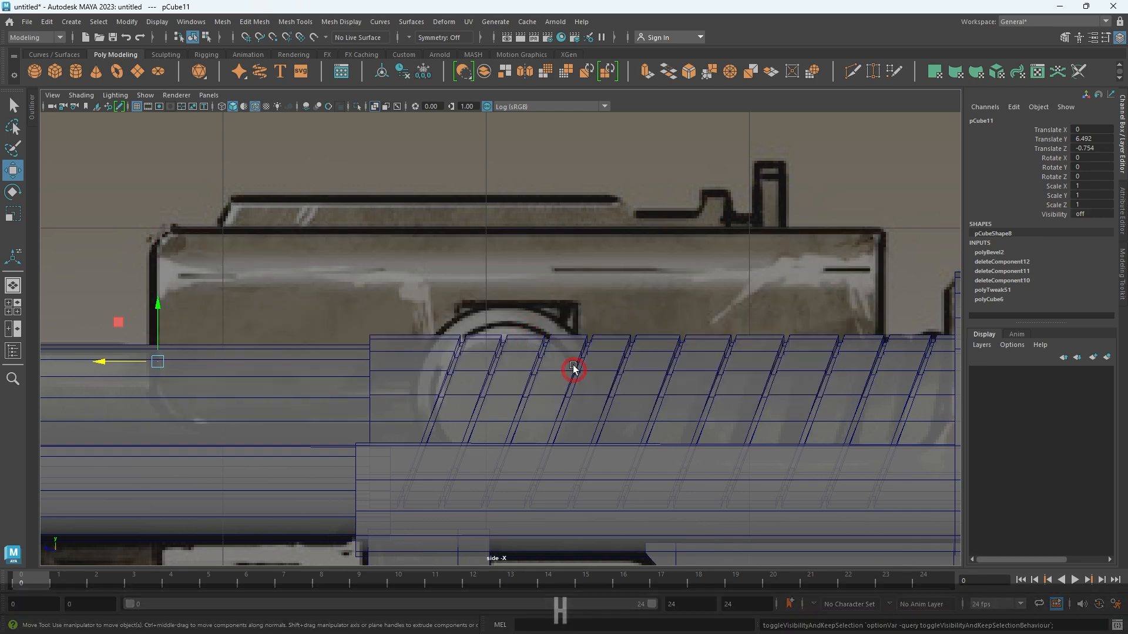
Unhide the bevelled cover, delete its construction history, freeze its transformations and centre its pivot.
key("h")
middle_click_drag(499, 335, 567, 342, "alt")
right_click_drag(554, 349, 700, 244, "alt")
key("d")
left_click_drag(676, 259, 725, 258)
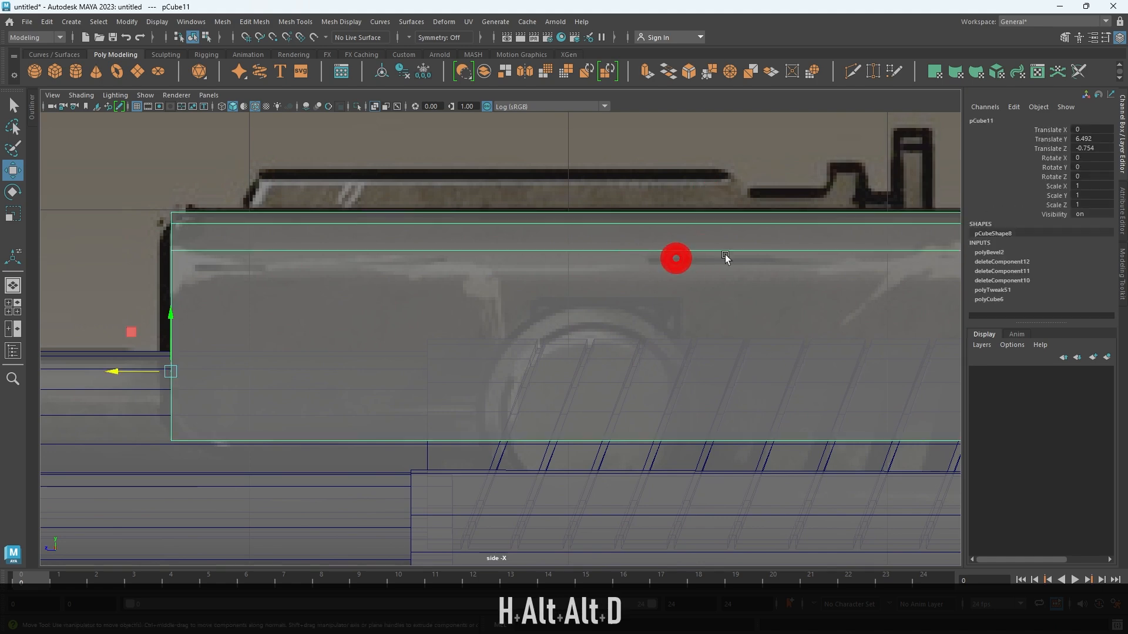
left_click(409, 73)
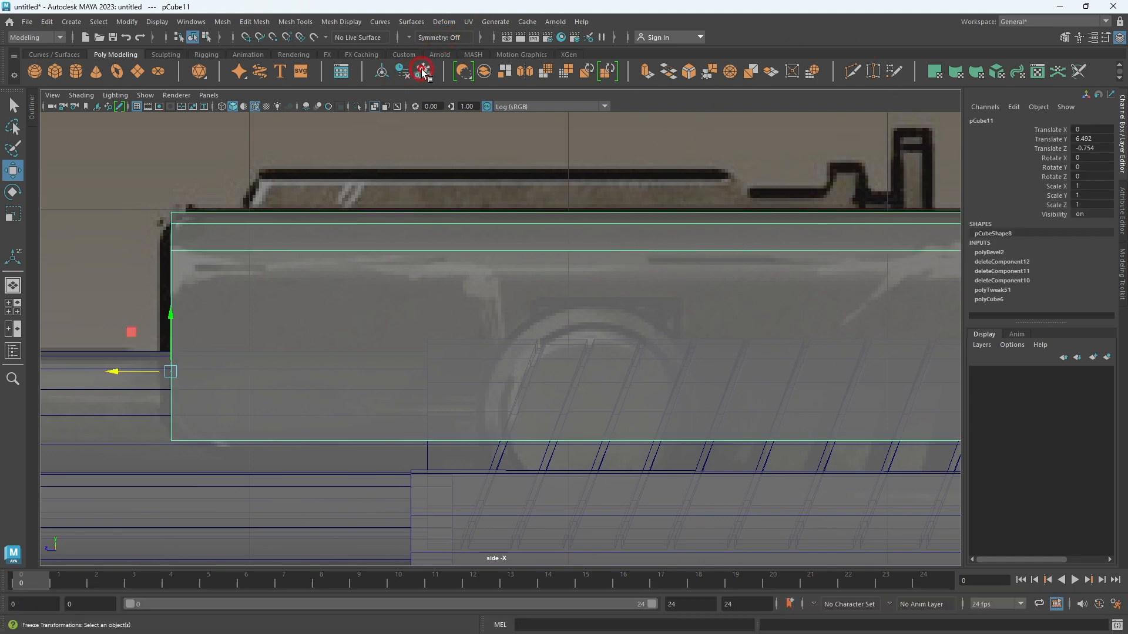
left_click(383, 70)
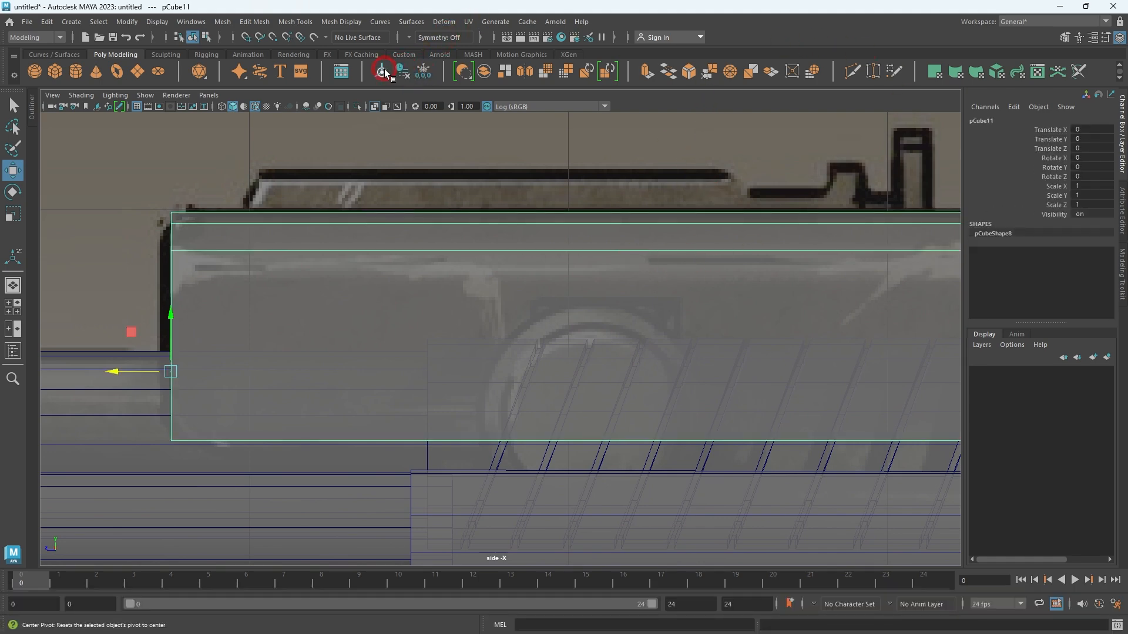
Insert two vertical edge loops in the cover with Multi-Cut, at the front and rear edges of the reference's cutout.
left_click(856, 73)
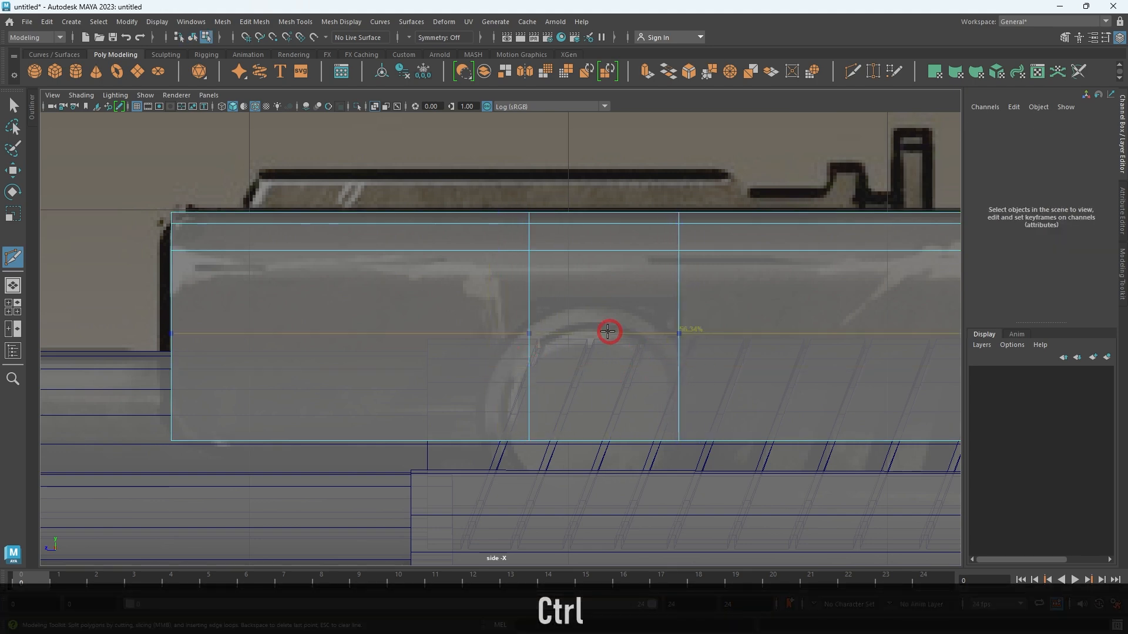
right_click_drag(666, 322, 628, 311, "ctrl+alt")
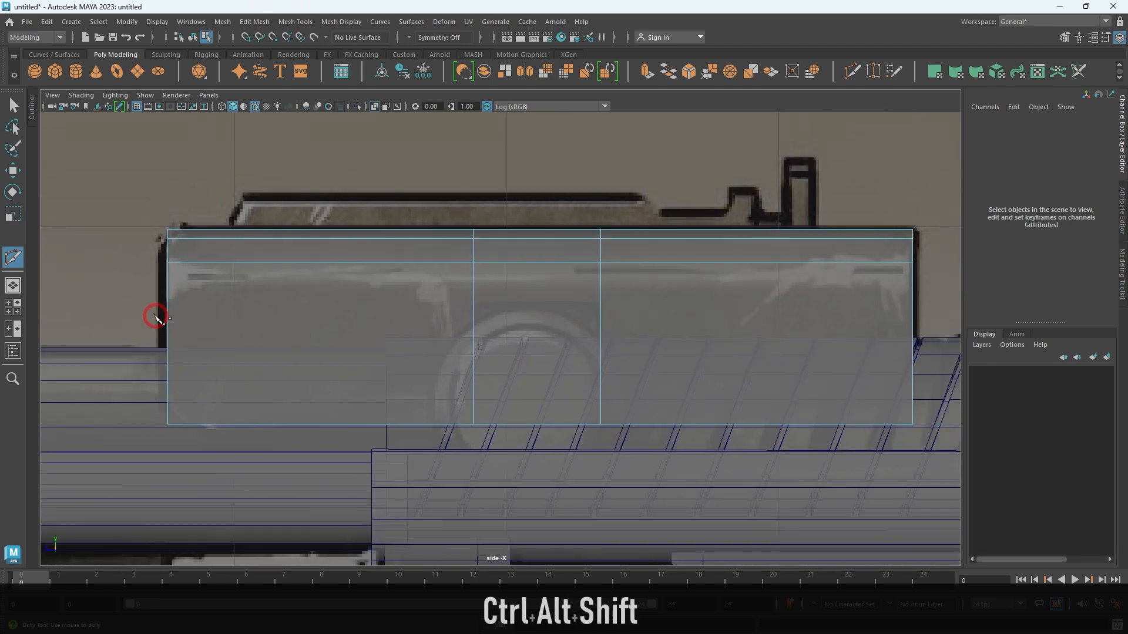
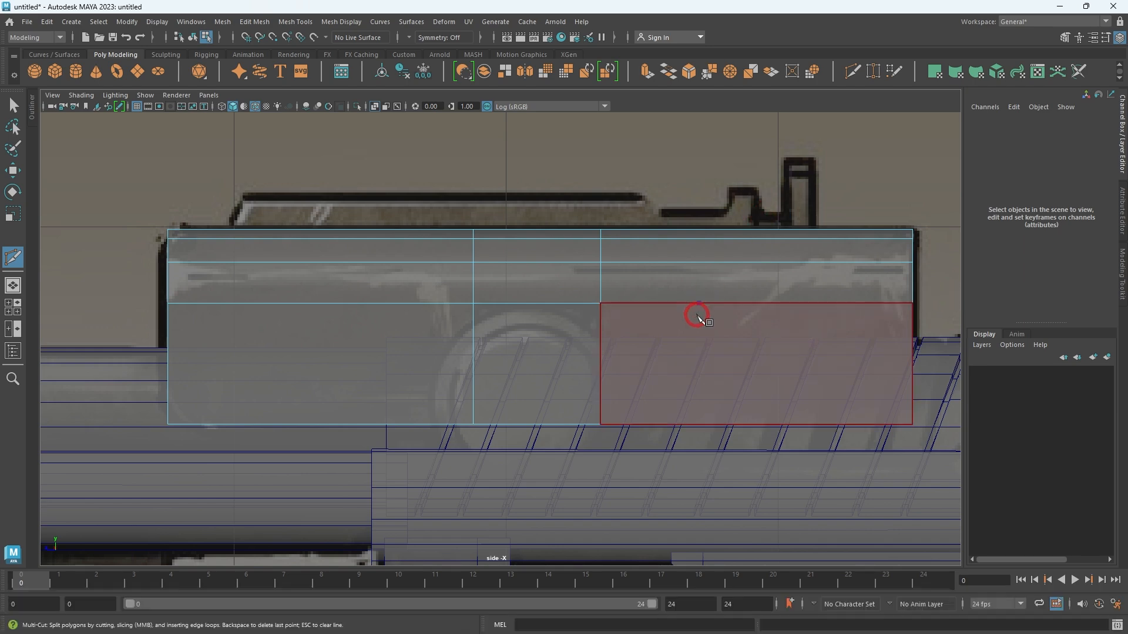
left_click(734, 321)
key("ctrl+z")
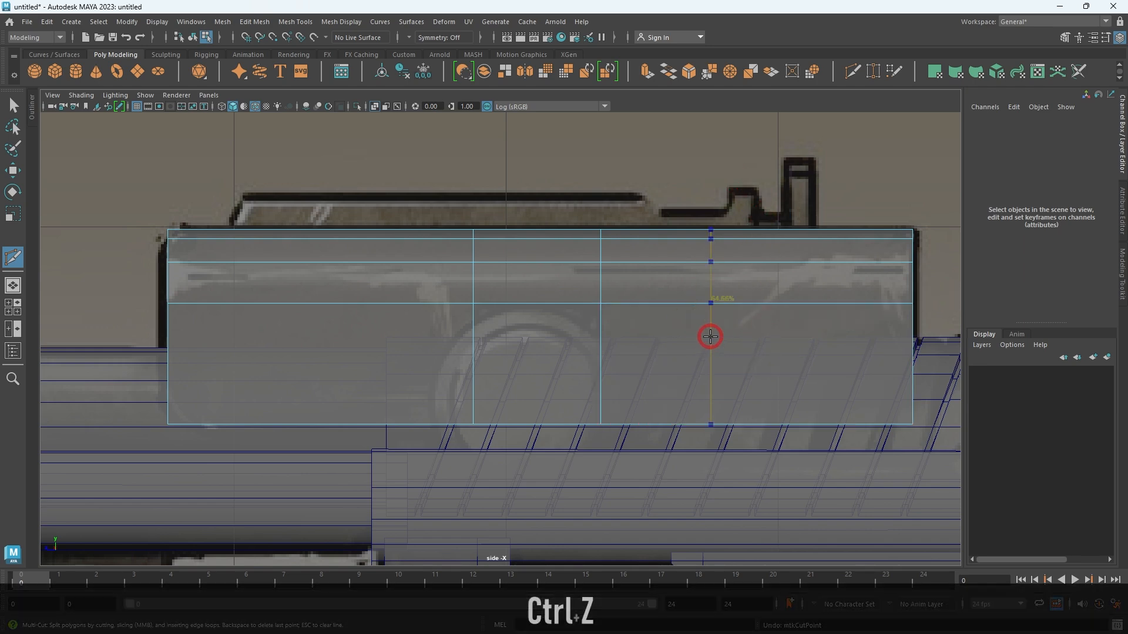
left_click(756, 316)
key("ctrl+z")
key("ctrl+z")
key("ctrl+z")
key("ctrl+z")
key("ctrl+z")
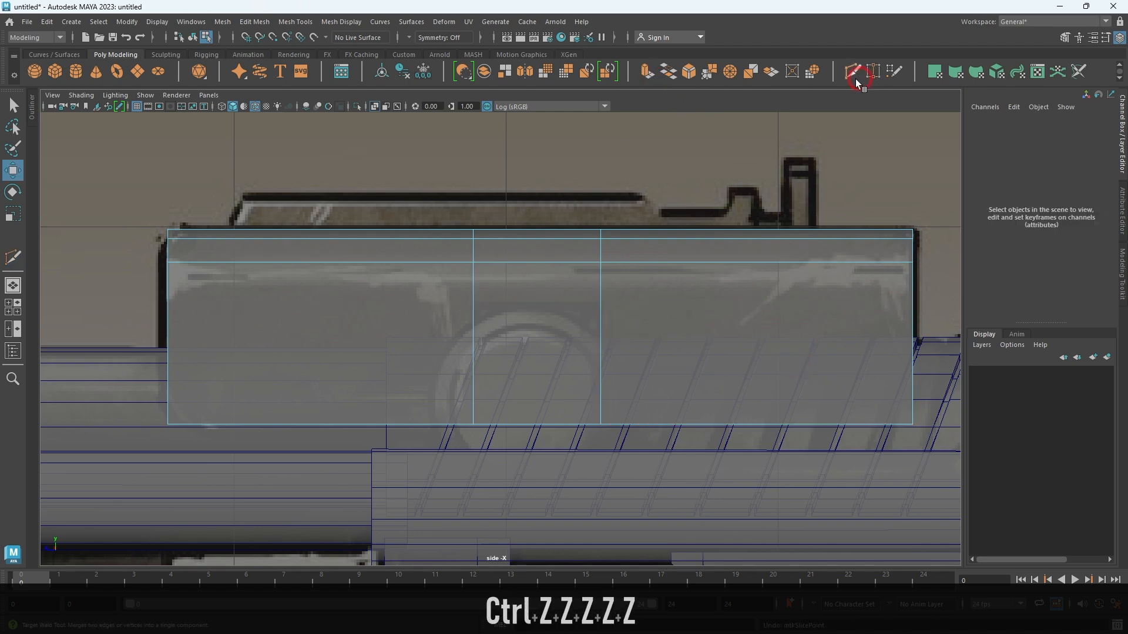
Slice the cover horizontally along its full length in the side view, near the top of the reference's cutout.
key("y")
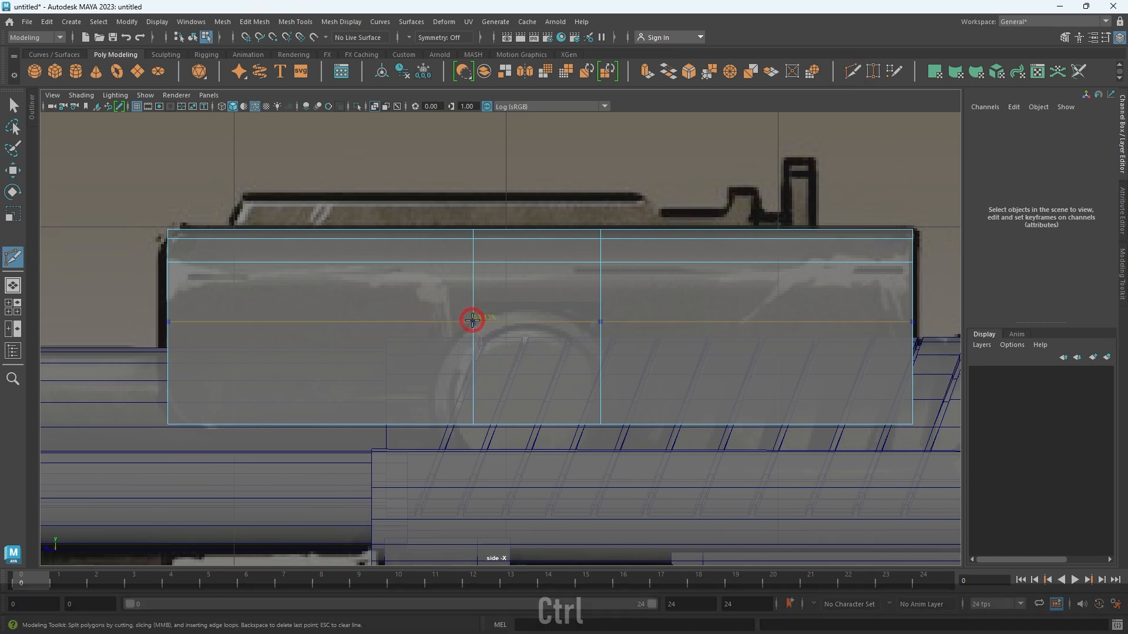
key("space")
key("space")
left_click_drag(713, 270, 477, 368, "alt")
key("ctrl+z")
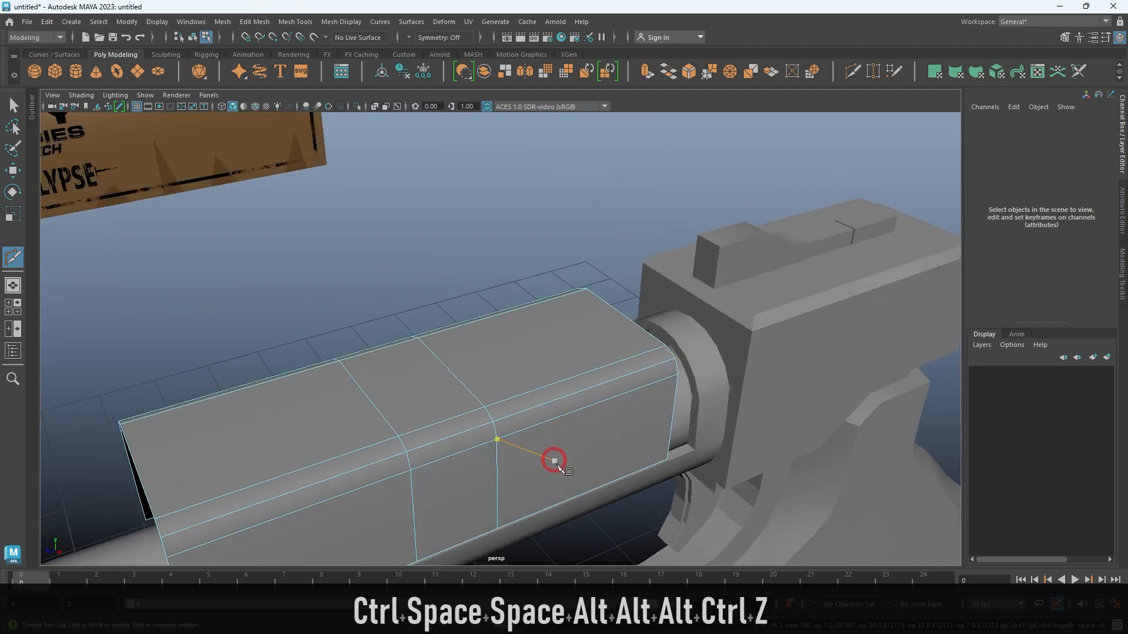
key("space")
key("space")
middle_click_drag(639, 418, 651, 412, "alt")
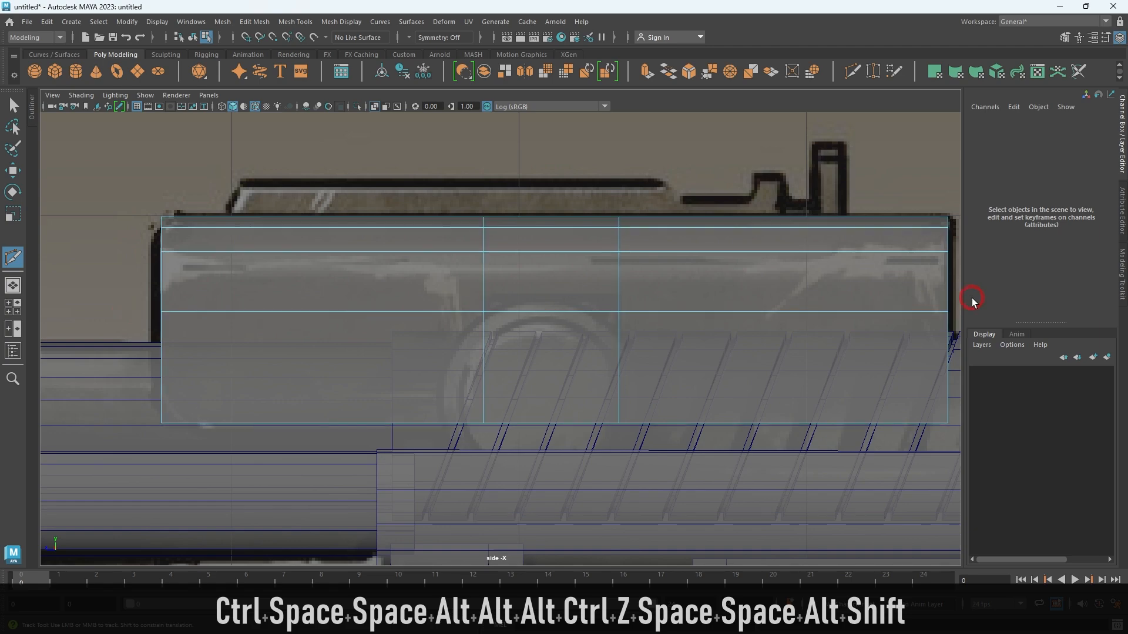
Select the new horizontal edges on both sides of the cover and align their height with the top of the reference's cutout.
key("space")
key("space")
left_click_drag(831, 201, 576, 311, "alt")
key("q")
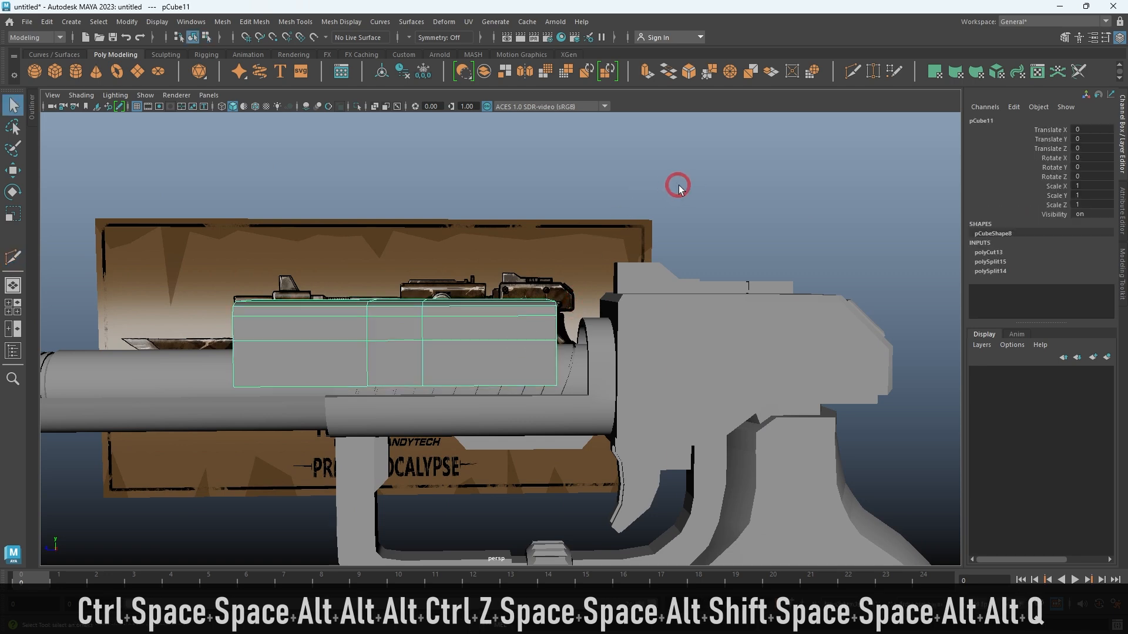
left_click_drag(363, 335, 358, 378, "alt")
right_click_drag(323, 379, 315, 334)
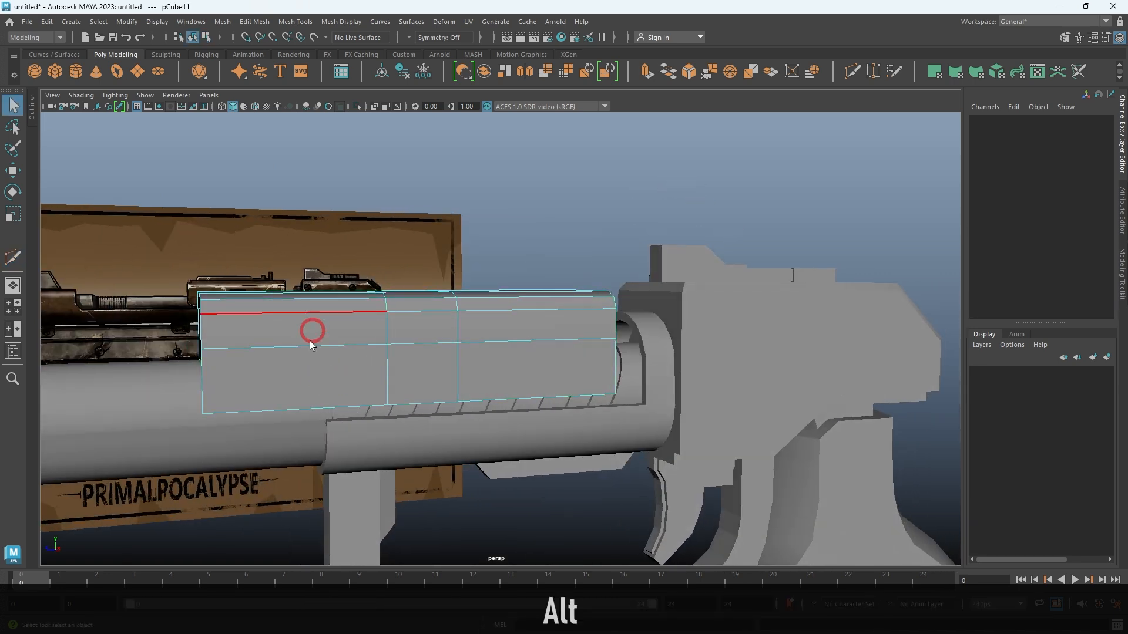
double_click(302, 359)
left_click_drag(301, 362, 264, 374, "alt")
double_click(301, 408, "shift")
key("space")
key("space")
right_click_drag(641, 416, 697, 431, "alt")
key("w")
left_click_drag(559, 262, 565, 234)
Delete the lower middle face on both sides of the cover to open the cutouts over the coil.
key("space")
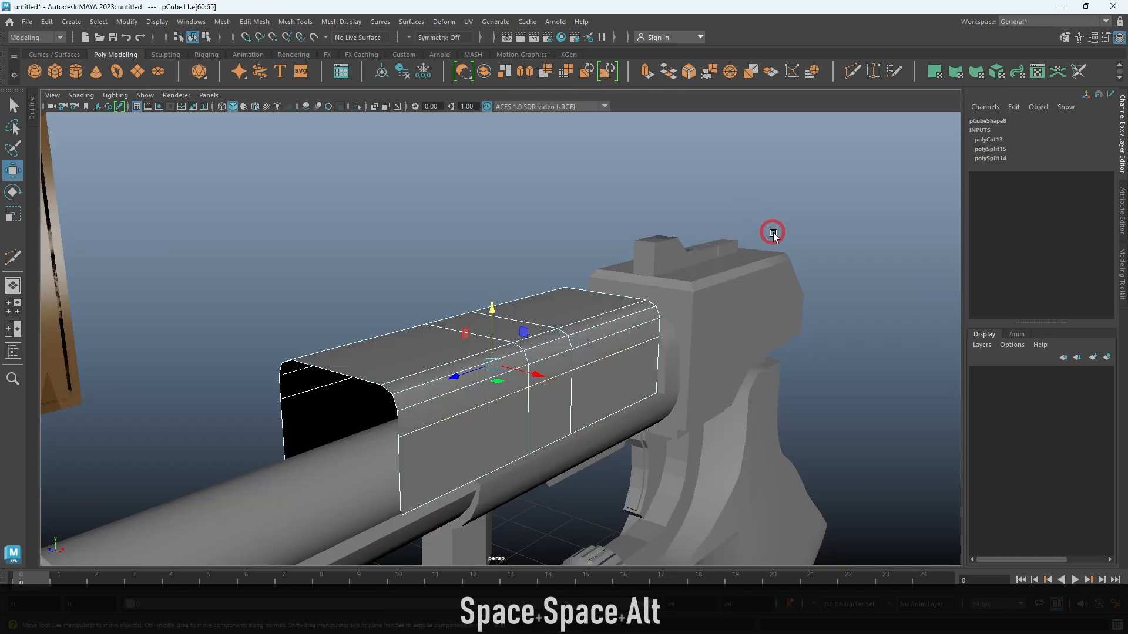
left_click_drag(696, 247, 453, 377, "alt")
left_click(461, 385)
key("Delete")
left_click_drag(419, 427, 433, 396, "alt")
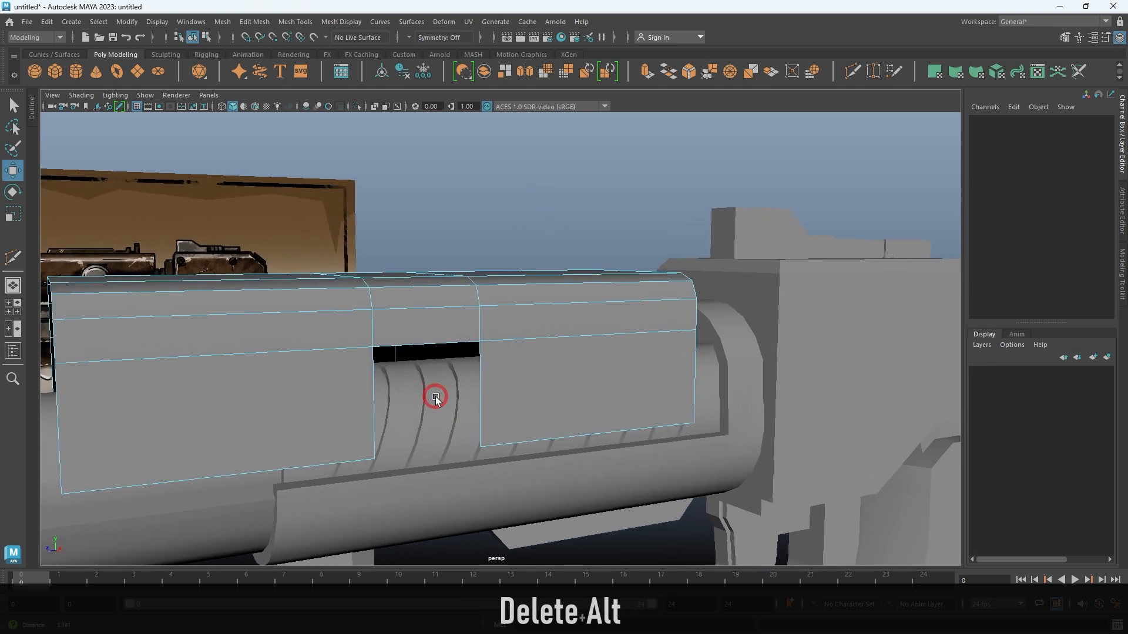
left_click_drag(305, 382, 362, 391, "alt")
left_click(442, 395)
key("Delete")
right_click_drag(456, 356, 543, 198)
Examine the cover's side cutouts in perspective and compare them with the reference in the side view.
scroll(453, 285, "down", 4)
left_click_drag(452, 284, 381, 286, "alt")
left_click(413, 368)
left_click_drag(413, 368, 592, 278, "alt")
left_click(592, 276)
left_click(438, 376)
left_click(473, 322)
key("space")
key("space")
middle_click_drag(650, 381, 693, 417, "alt")
scroll(666, 382, "down", 4)
left_click_drag(666, 382, 787, 231, "alt")
Extrude all the cover's faces with a local Z translation of -0.074 to give its walls thickness.
key("space")
key("space")
left_click_drag(728, 252, 680, 323, "alt")
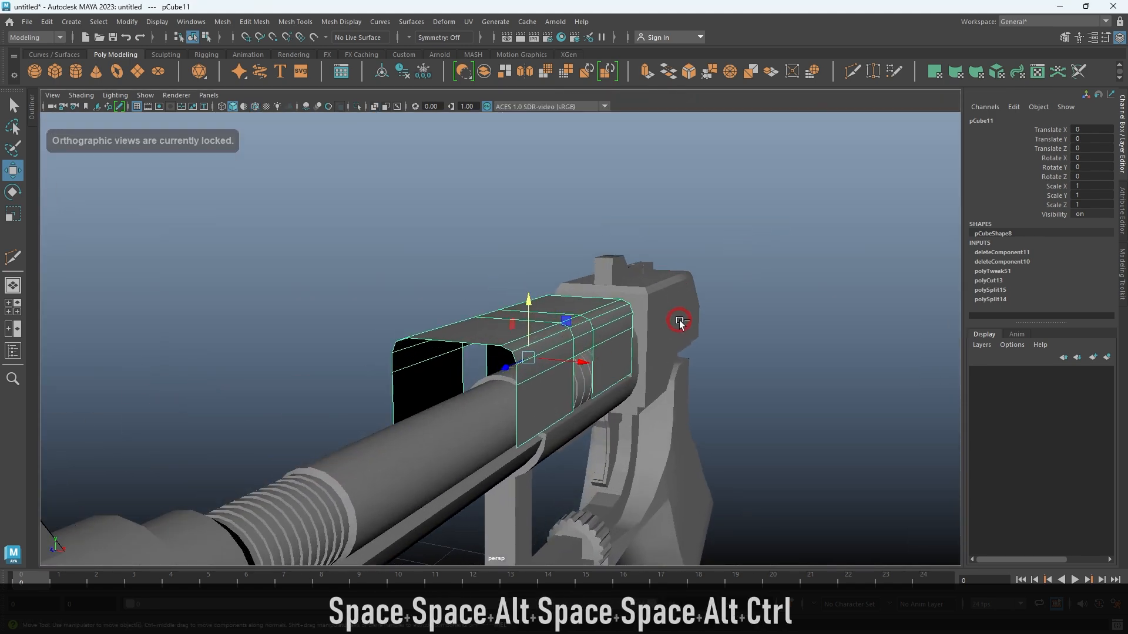
key("ctrl+e")
right_click_drag(646, 353, 658, 412, "alt")
left_click_drag(600, 249, 601, 259)
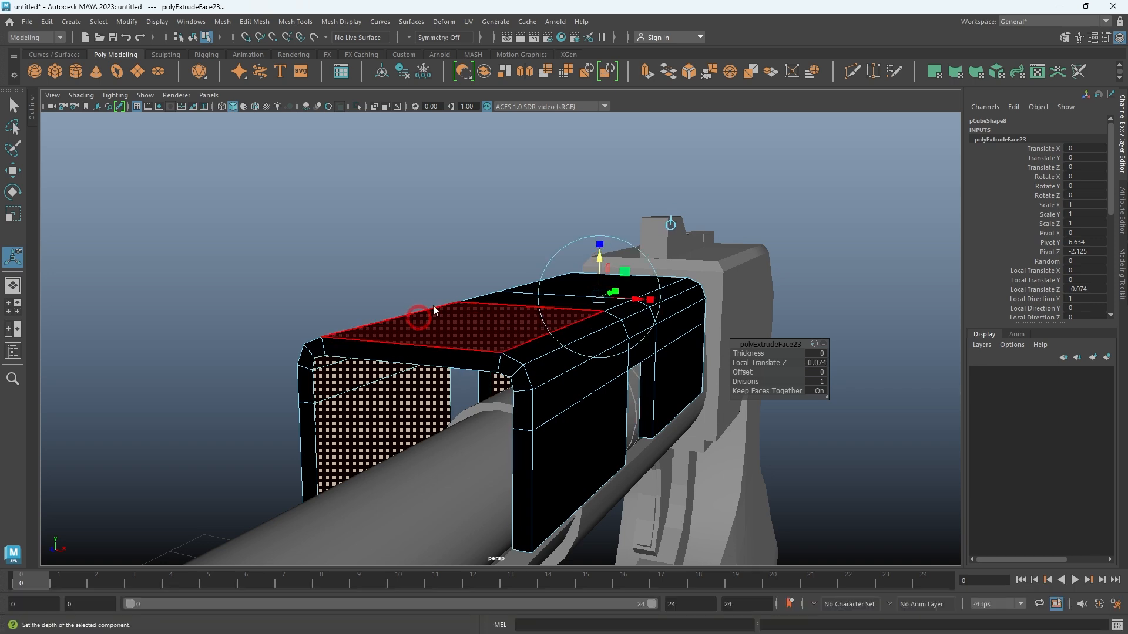
right_click_drag(432, 306, 500, 259)
left_click(552, 230)
Delete the thickened cover's construction history and reverse its normals.
right_click_drag(564, 230, 559, 227, "alt")
left_click_drag(559, 226, 533, 268, "alt")
left_click(499, 335)
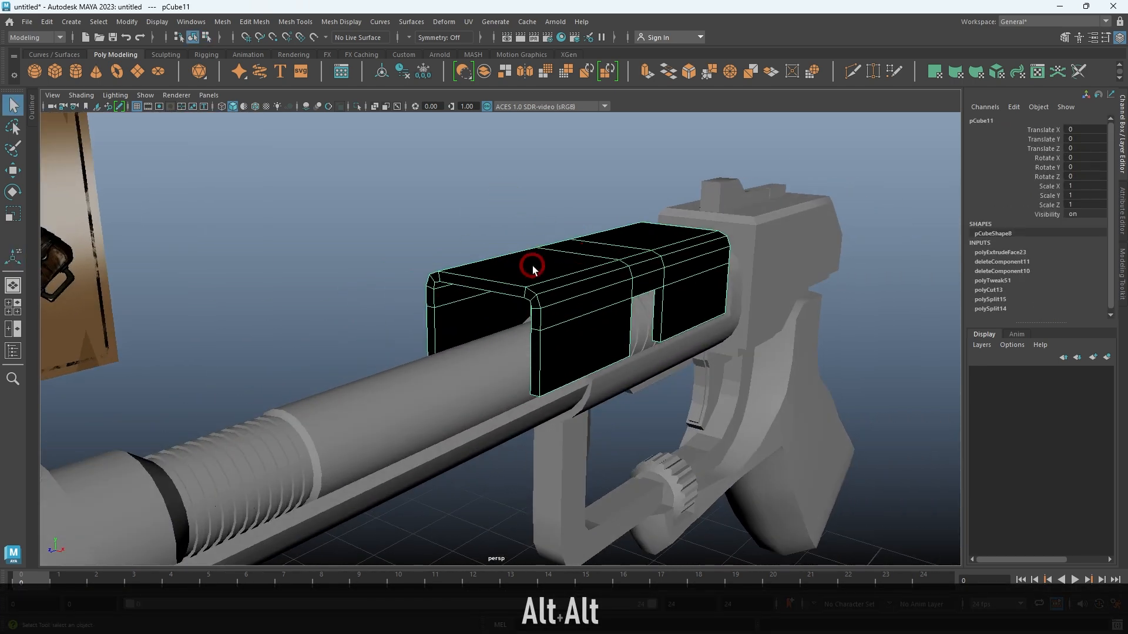
left_click(404, 75)
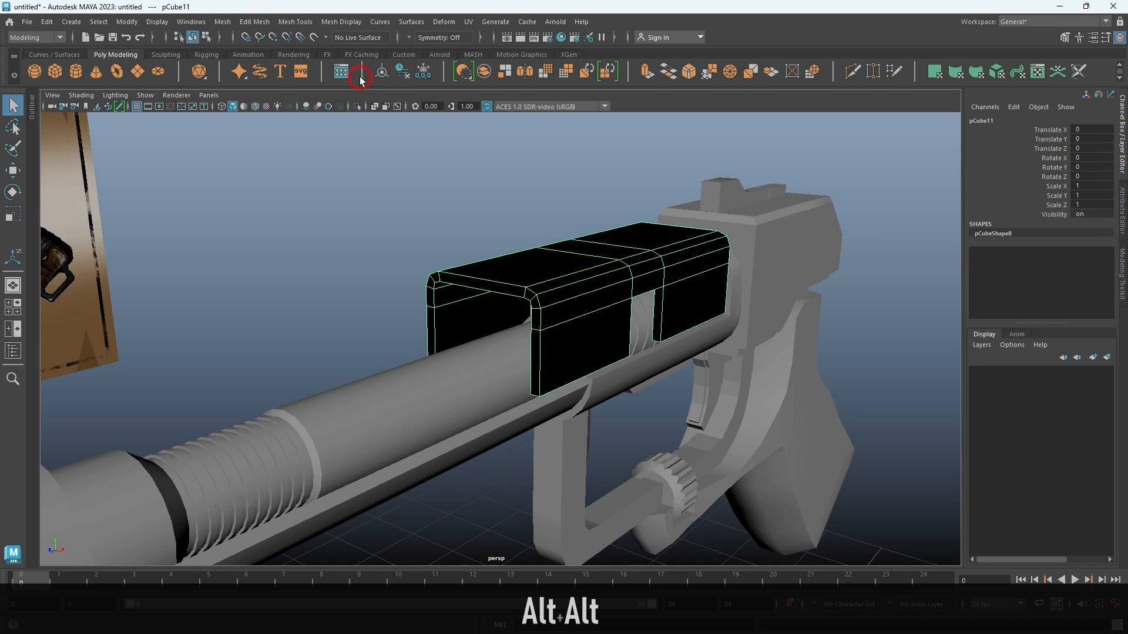
left_click(341, 22)
left_click(358, 85)
left_click(420, 200)
Examine the cover's shading in perspective and compare its outline with the reference in the side view.
right_click_drag(441, 226, 488, 265, "alt")
left_click_drag(529, 247, 556, 226, "alt")
left_click(478, 270)
left_click(489, 180)
left_click_drag(492, 182, 393, 290, "alt")
left_click(395, 291)
key("space")
key("space")
right_click_drag(593, 347, 644, 379, "alt")
middle_click_drag(566, 310, 584, 323, "alt")
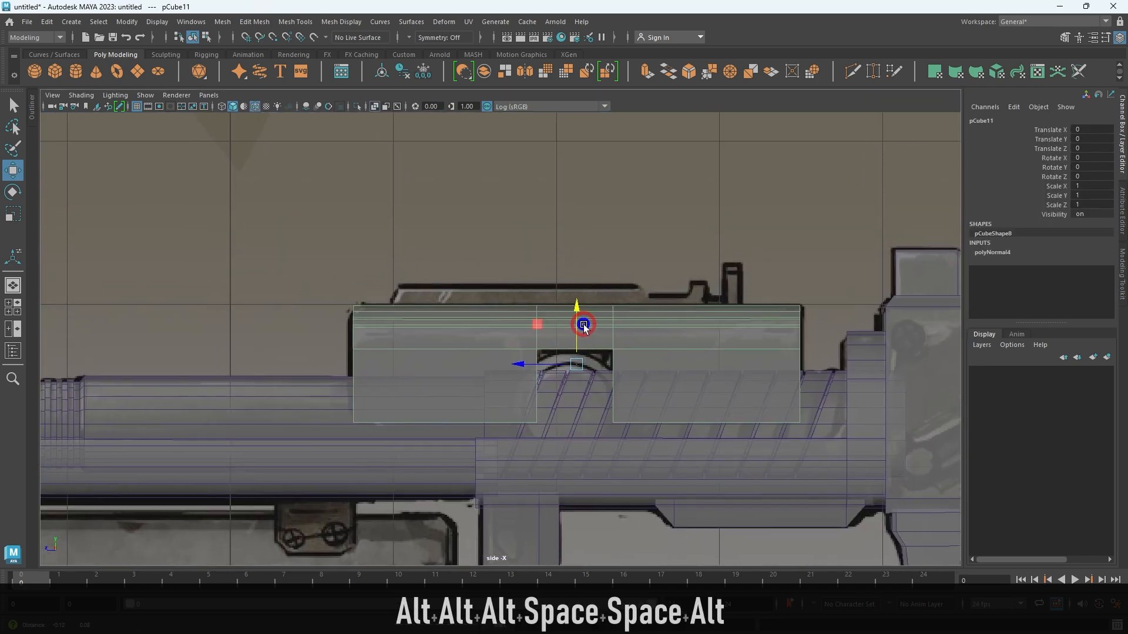
Create a polygon cube and move it onto the top of the cover in the side view.
right_click_drag(411, 253, 467, 286, "alt")
left_click(654, 209)
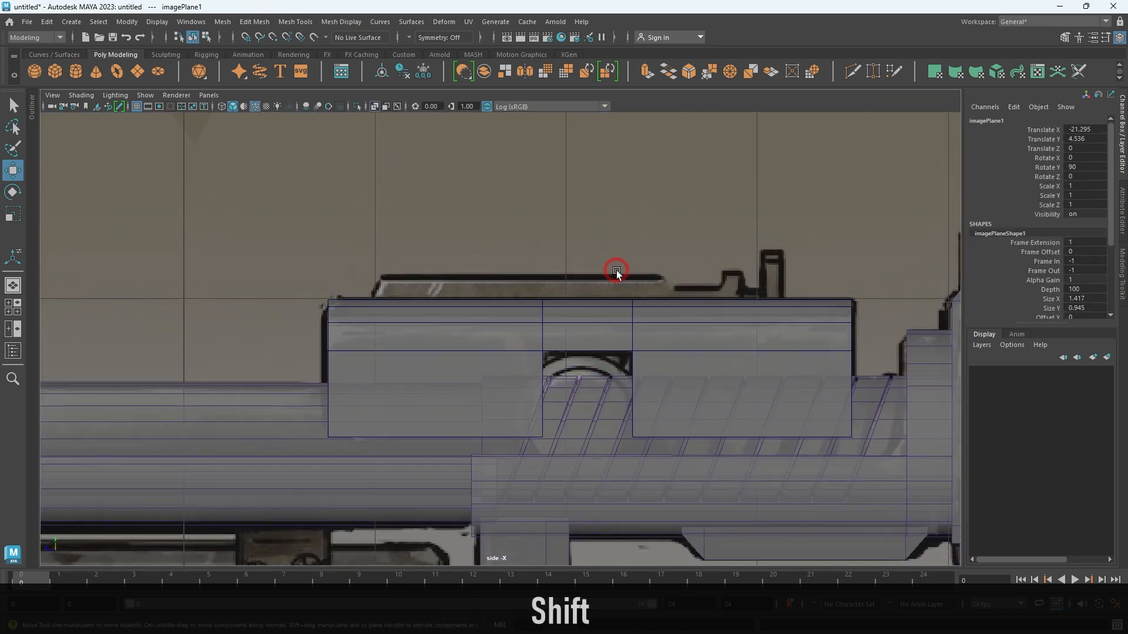
right_click_drag(616, 271, 617, 321, "shift")
right_click_drag(752, 329, 690, 262, "alt")
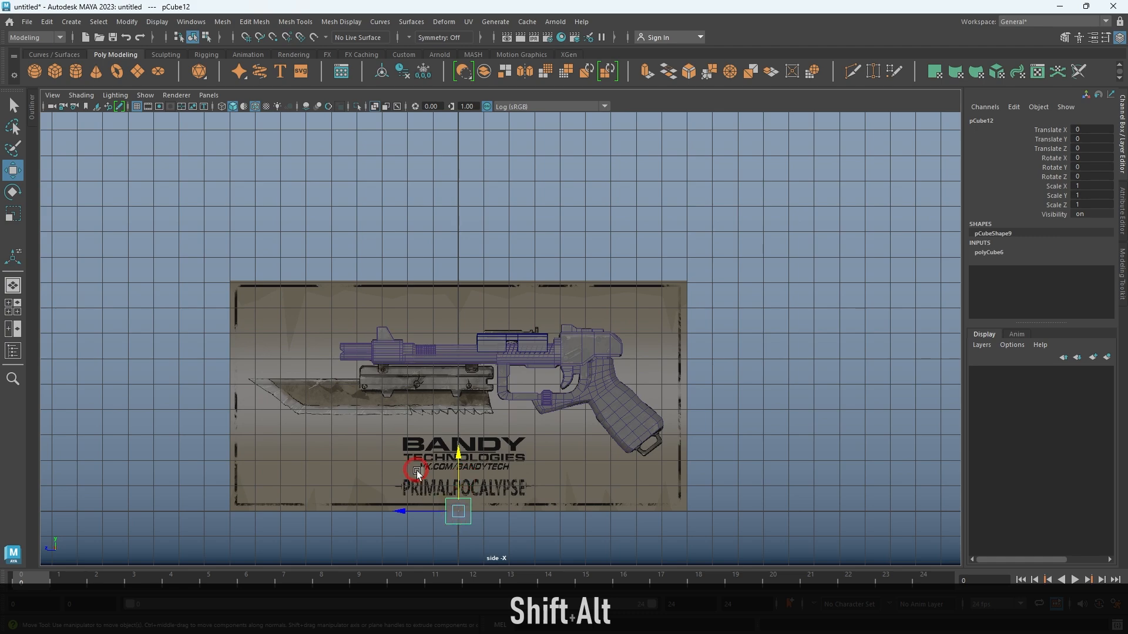
left_click_drag(477, 298, 471, 296)
right_click_drag(670, 449, 846, 523, "alt")
right_click_drag(556, 317, 575, 333, "alt")
middle_click_drag(544, 327, 544, 334, "alt")
Raise the cube to Y 7.087 and scale it to 0.145 in X and 0.14 in Y to form a thin rail.
key("space")
key("space")
left_click_drag(606, 235, 699, 288, "alt")
right_click_drag(564, 317, 617, 342, "alt")
middle_click_drag(617, 342, 599, 388, "alt")
key("r")
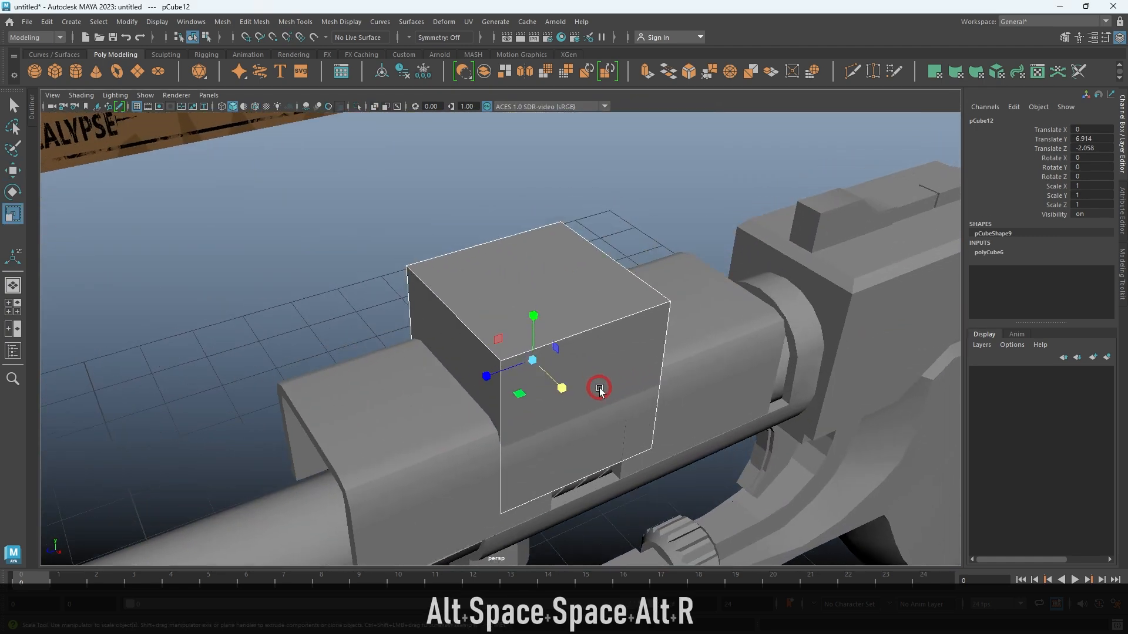
left_click(586, 276)
left_click_drag(544, 385, 531, 366)
right_click_drag(536, 350, 569, 357, "alt")
left_click_drag(591, 361, 538, 351, "alt")
left_click_drag(453, 276, 548, 320)
key("w")
left_click_drag(566, 278, 550, 279)
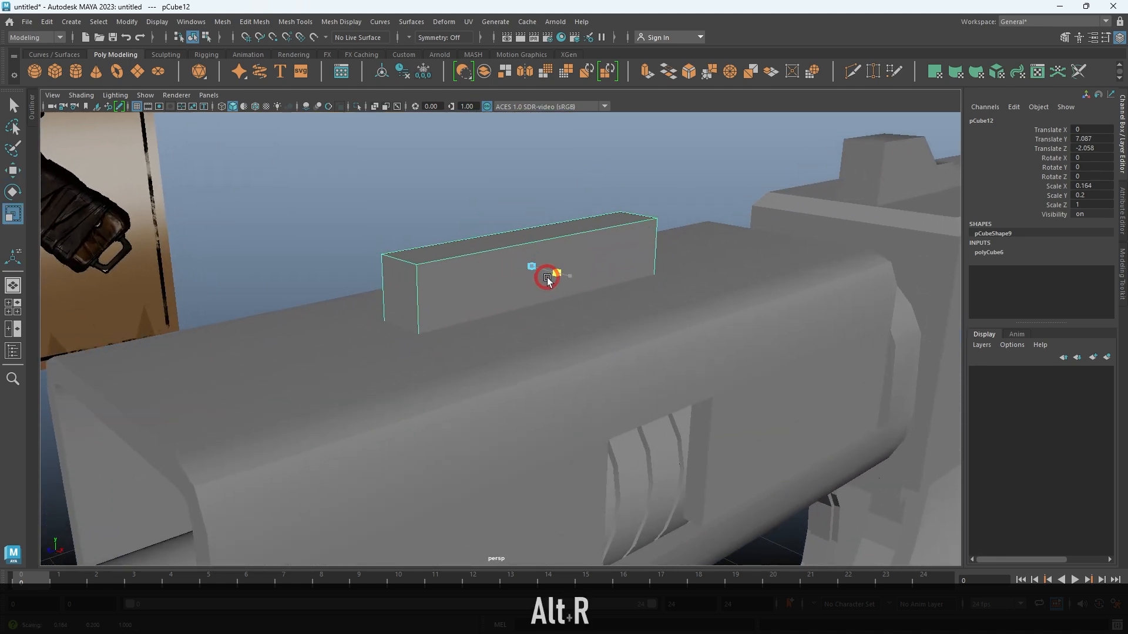
key("space")
key("space")
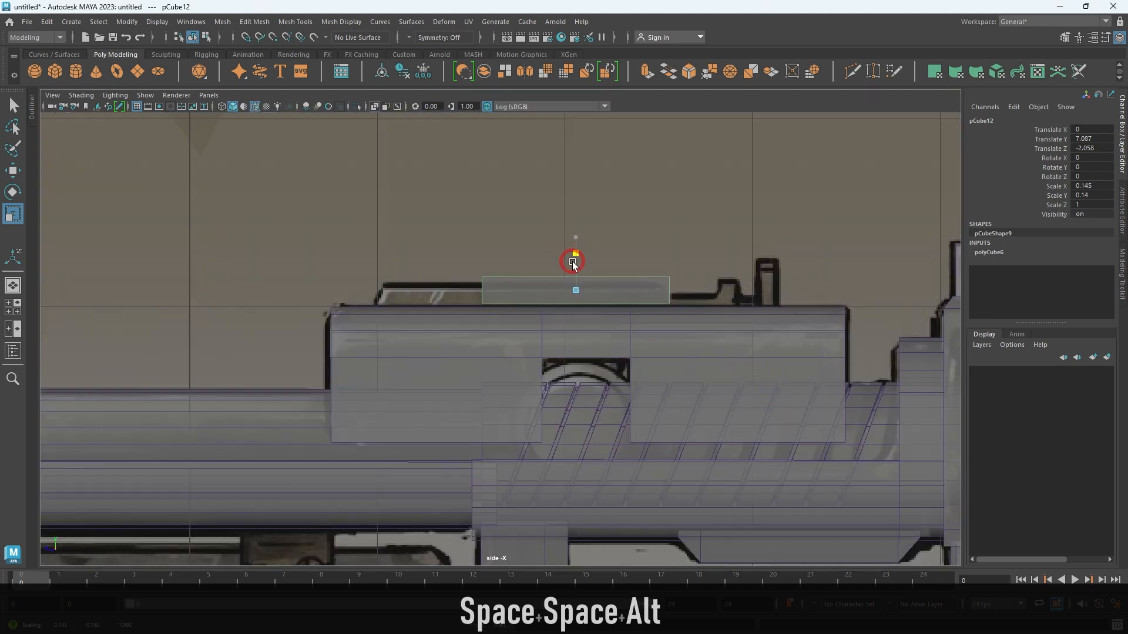
Move the rail to Y 7.037 and Z -1.539 so its front end meets the reference's top rail.
key("w")
left_click_drag(574, 255, 574, 260)
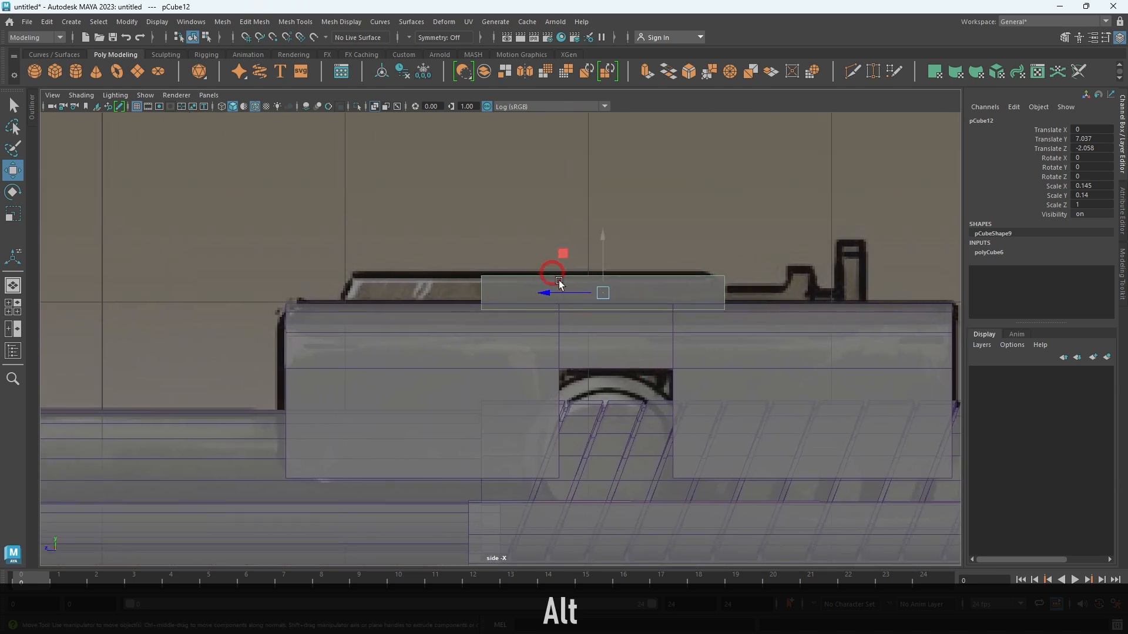
right_click_drag(559, 280, 626, 375, "alt")
left_click_drag(664, 310, 455, 326)
middle_click_drag(465, 294, 599, 331, "alt")
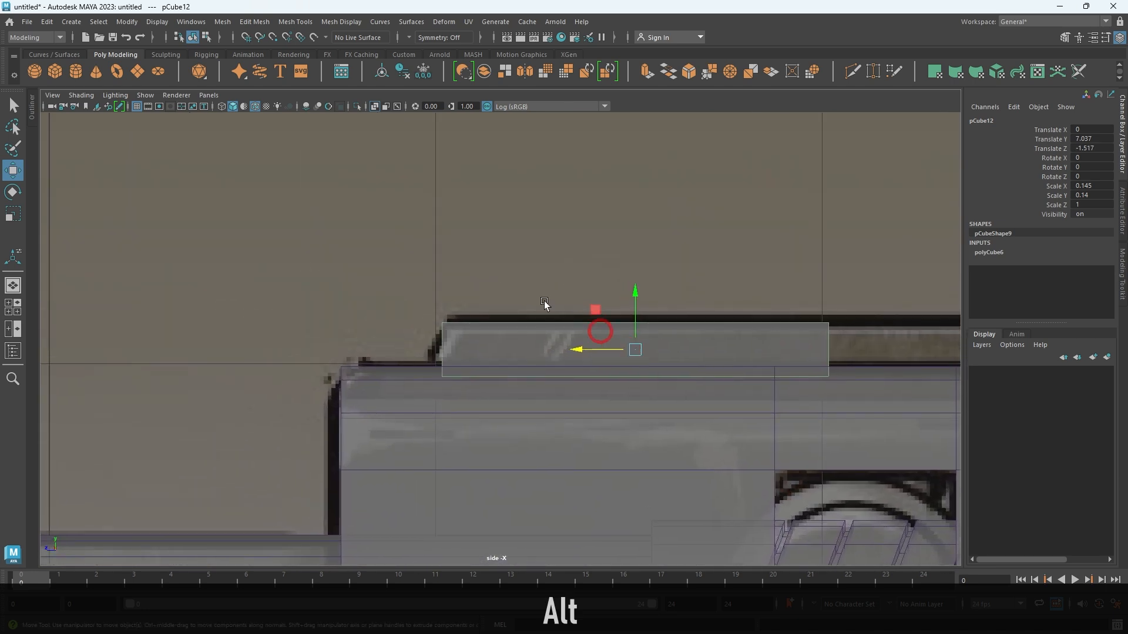
right_click_drag(546, 305, 603, 371, "alt")
Slant the rail's front end by shifting its end vertices to match the sloped reference outline.
right_click_drag(508, 375, 312, 356)
left_click_drag(447, 382, 386, 395)
right_click_drag(421, 385, 596, 323)
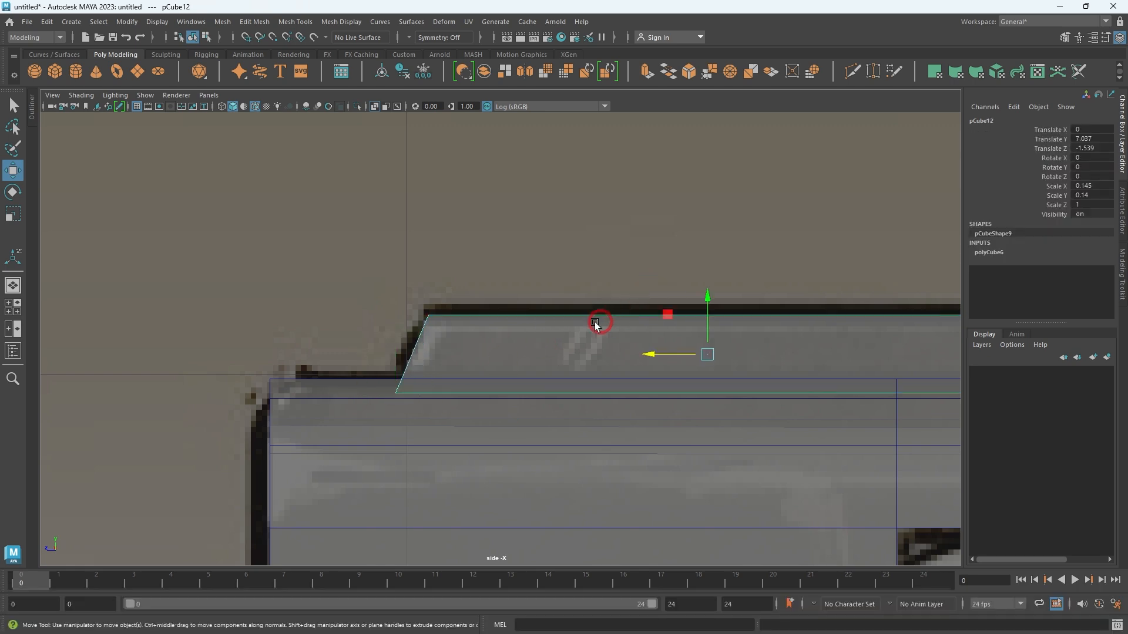
Insert an edge loop behind the rail's slanted front end and straighten it to vertical.
left_click(854, 72)
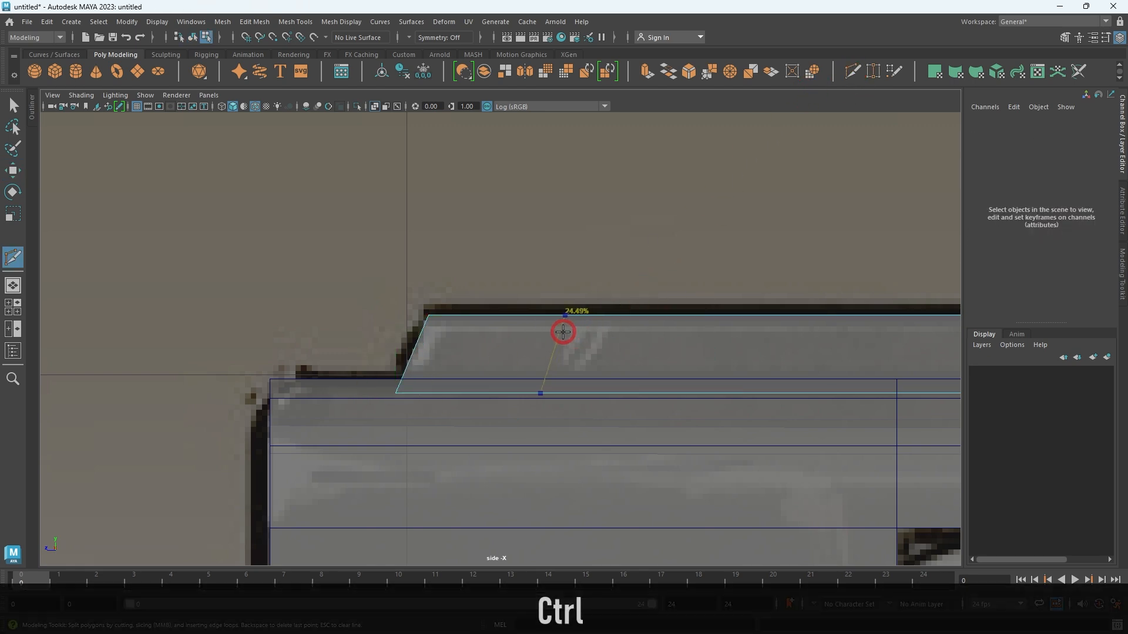
left_click(592, 357, "ctrl")
key("w")
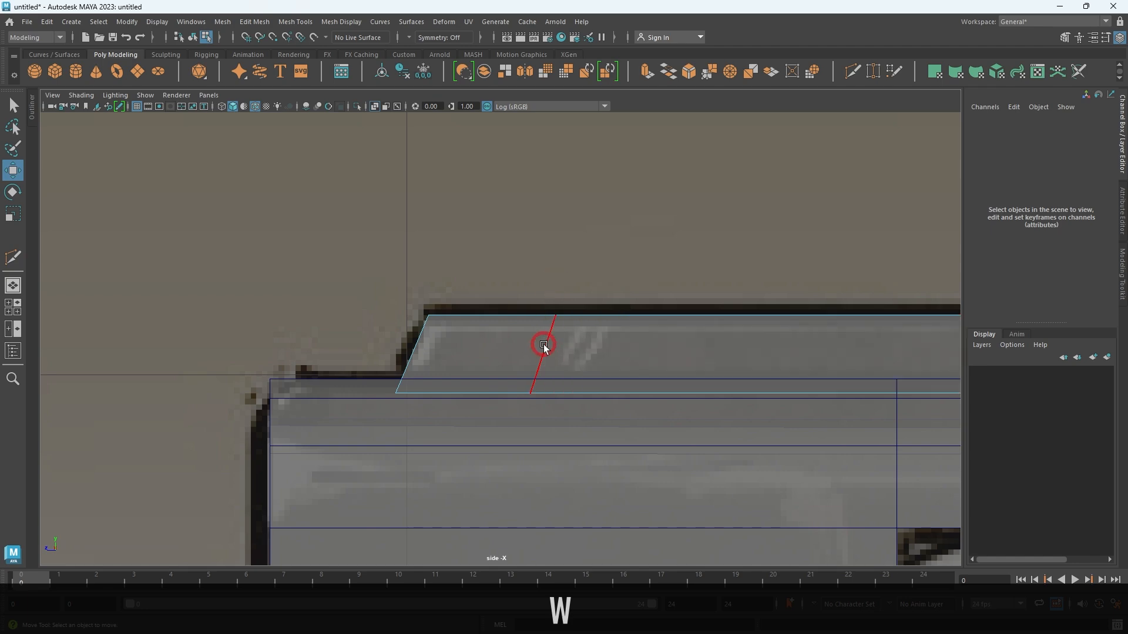
left_click(544, 346)
key("w")
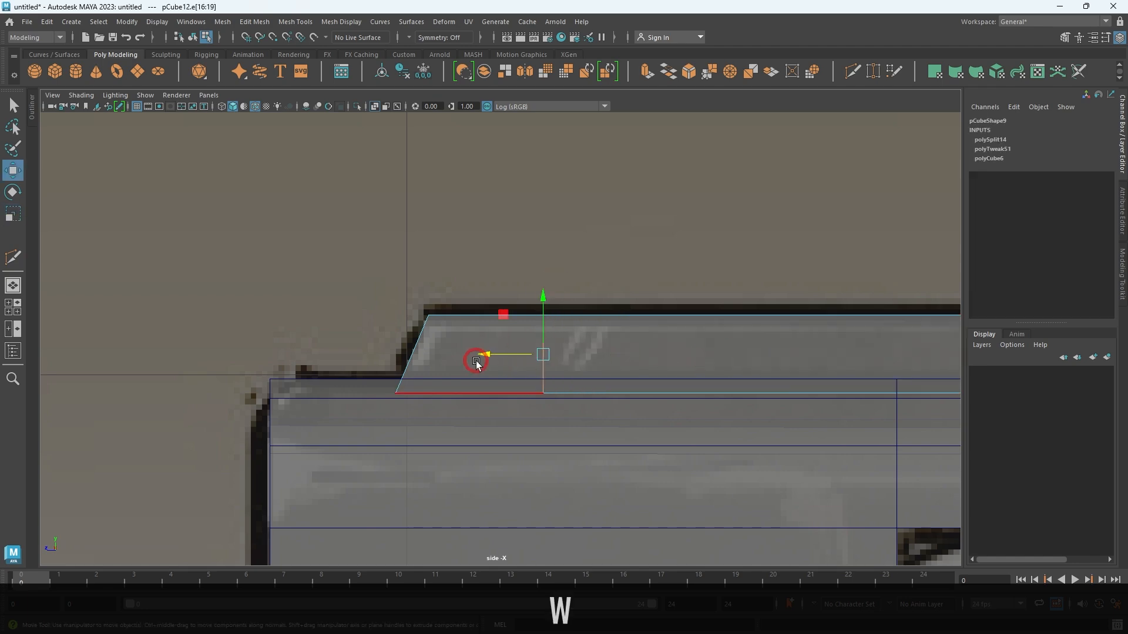
right_click_drag(608, 332, 705, 267)
key("space")
left_click_drag(747, 303, 781, 312, "alt")
key("space")
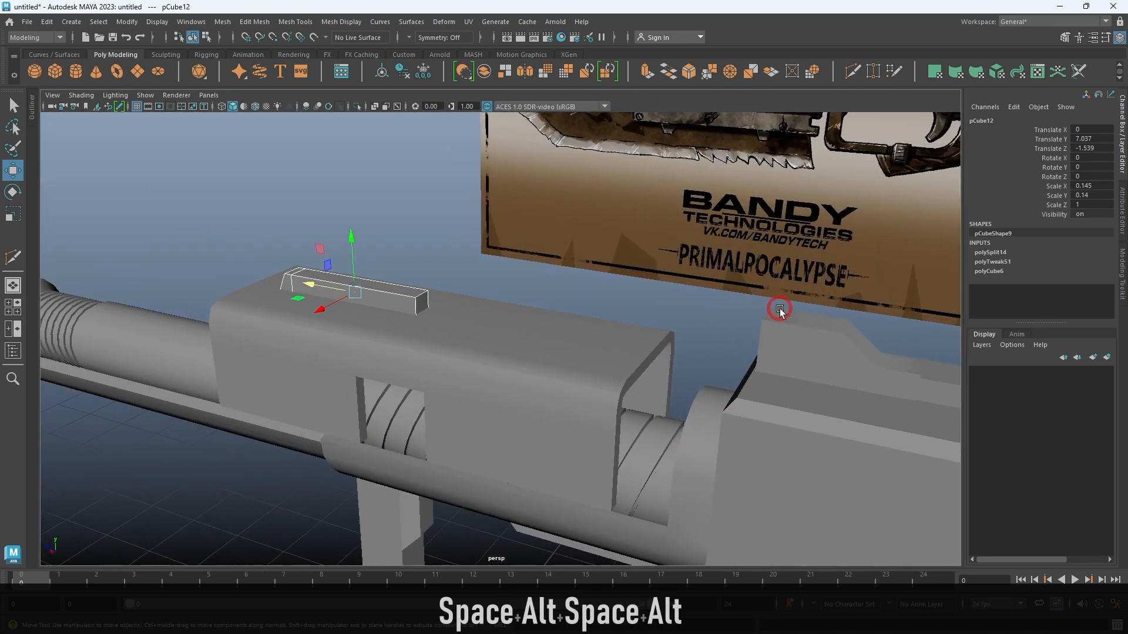
Stretch the rail's rear end vertices back to the end of the reference's raised top line.
key("space")
key("space")
middle_click_drag(733, 389, 457, 394, "alt")
right_click_drag(454, 369, 386, 352)
left_click_drag(404, 291, 620, 478)
left_click_drag(418, 387, 654, 399)
middle_click_drag(680, 400, 469, 367, "alt")
right_click_drag(469, 367, 551, 410, "alt")
left_click_drag(470, 353, 627, 366, "shift")
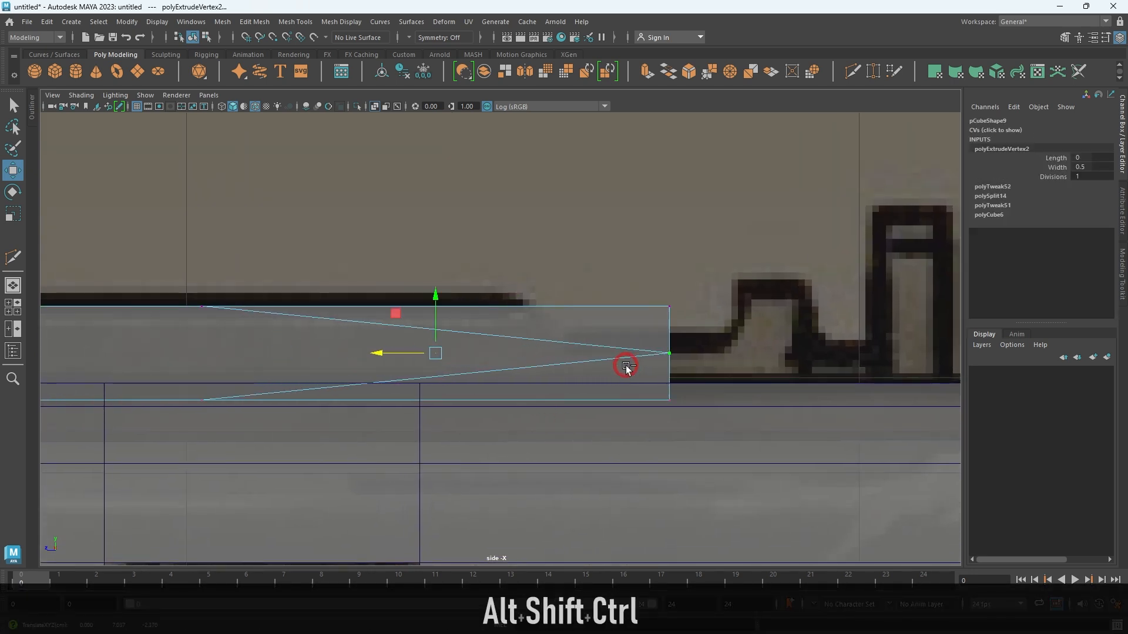
key("ctrl+z")
Extrude the rail's rear end face backward in four sections matching the reference's flat strip, small block, gap and rear post.
right_click_drag(433, 327, 408, 437)
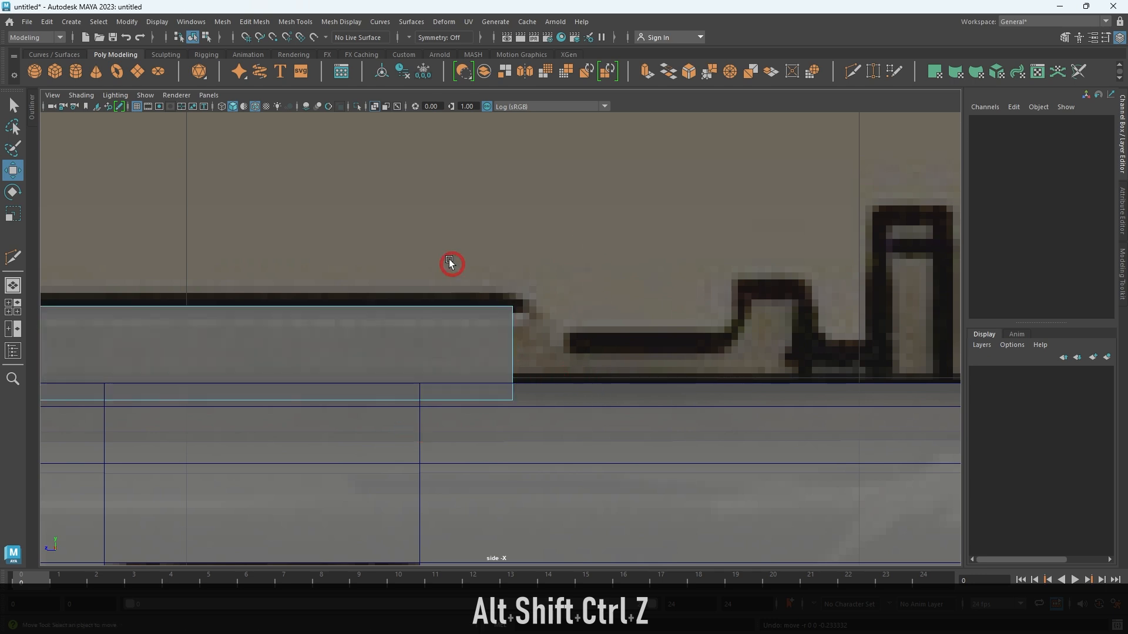
left_click_drag(466, 252, 604, 488)
left_click_drag(343, 242, 363, 507, "ctrl")
left_click_drag(456, 355, 680, 375, "shift")
middle_click_drag(695, 375, 491, 423, "alt")
left_click_drag(480, 400, 559, 398, "shift")
middle_click_drag(559, 398, 429, 407, "alt")
left_click_drag(429, 407, 561, 410, "shift")
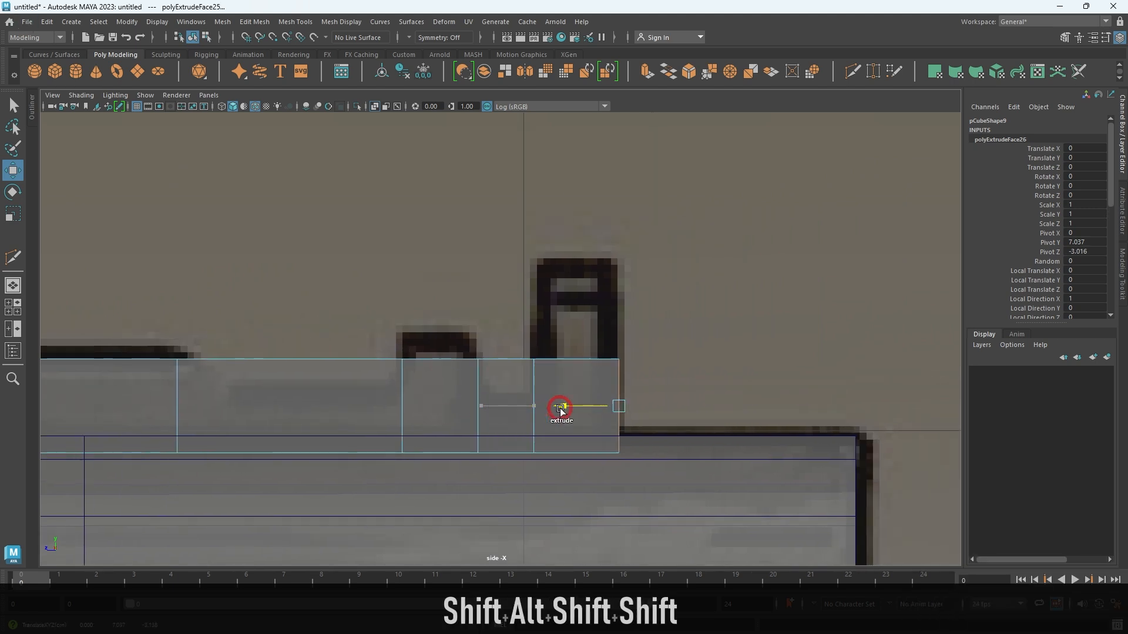
Insert a vertical edge loop in the rail's flat strip, just behind the end of the reference's raised top line.
middle_click_drag(499, 397, 599, 395, "alt")
right_click_drag(544, 397, 507, 388)
middle_click_drag(506, 386, 600, 385, "alt")
scroll(562, 408, "up", 1)
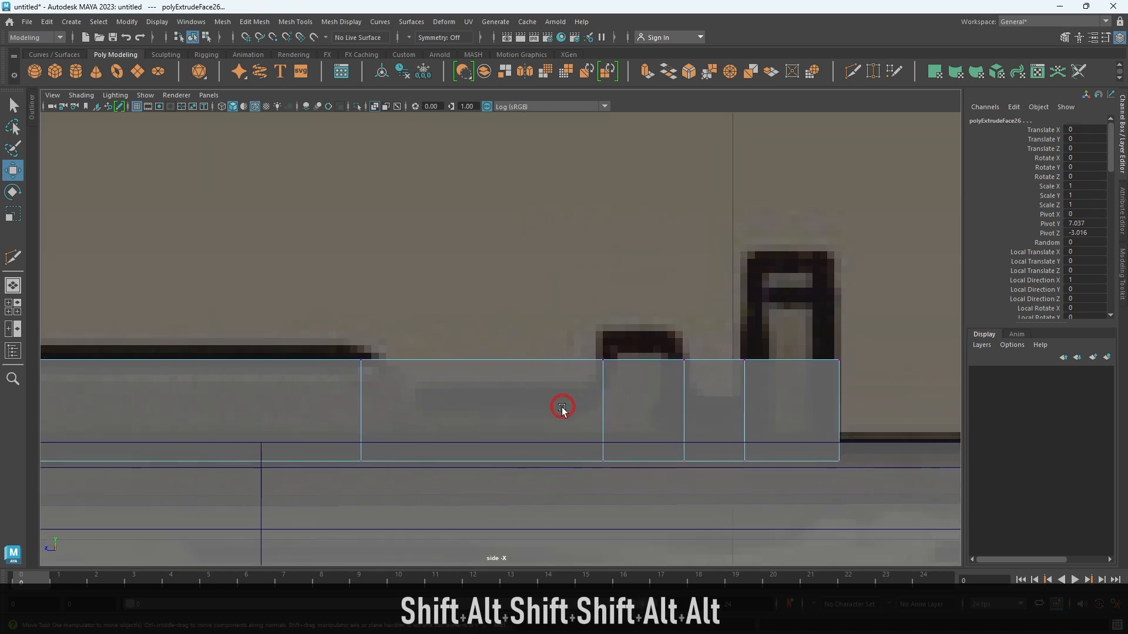
right_click_drag(661, 356, 663, 355)
middle_click_drag(582, 415, 591, 410, "alt")
right_click_drag(610, 396, 747, 282)
middle_click_drag(516, 305, 612, 304, "alt")
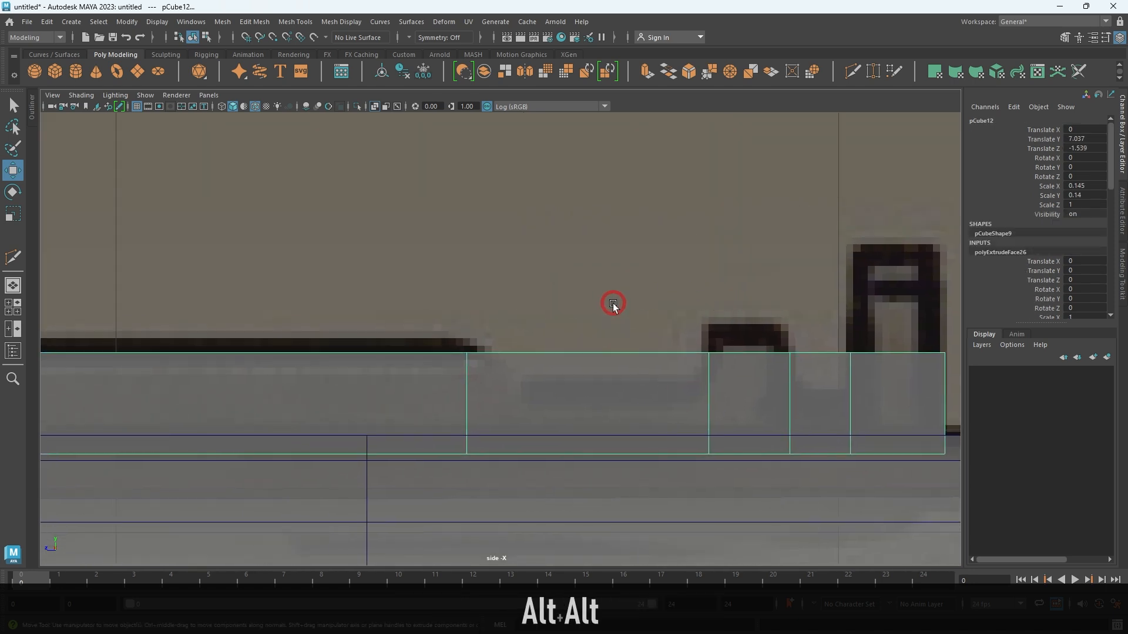
scroll(635, 332, "up", 1)
right_click_drag(656, 360, 731, 82)
left_click(848, 76)
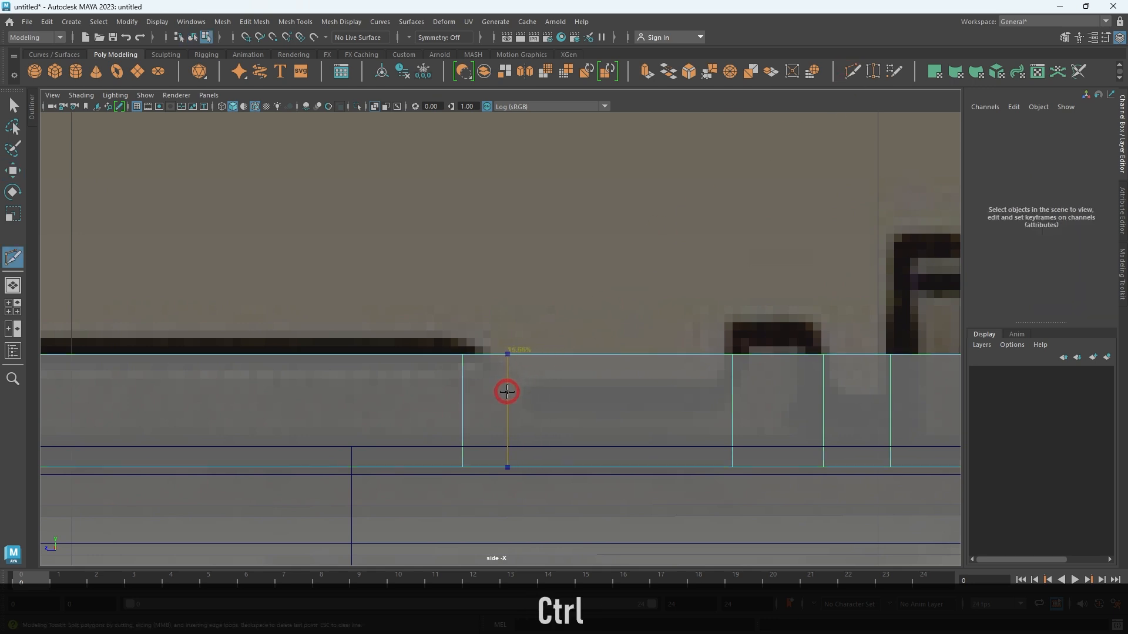
middle_click_drag(521, 405, 503, 410, "alt")
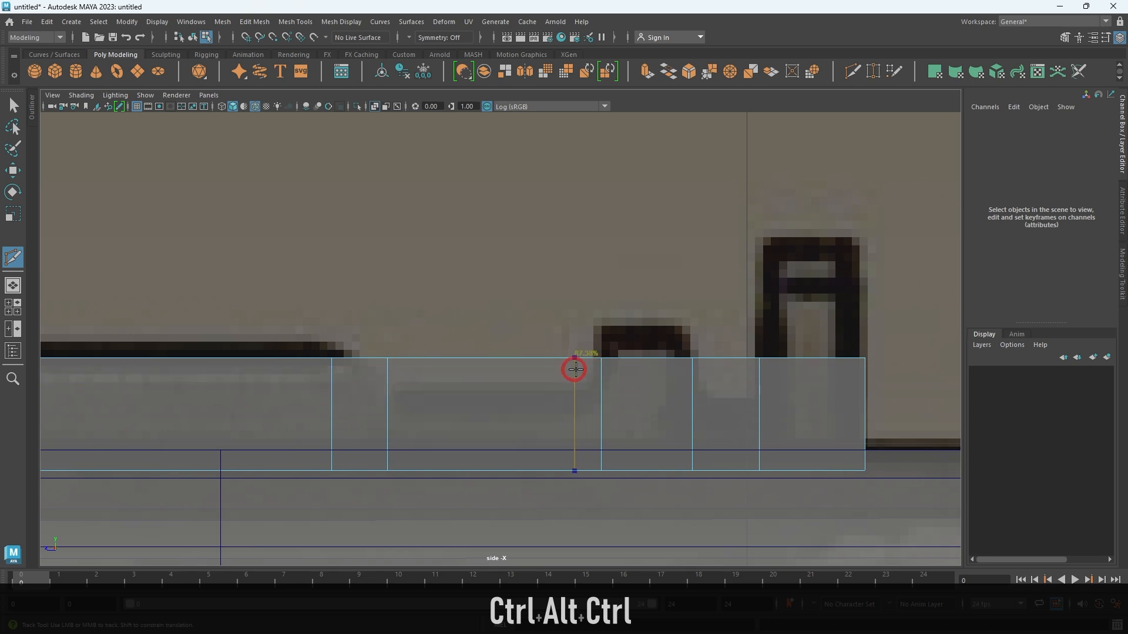
Lower the rail's top vertices from the new edge loop back to its rear end, matching the reference's lower strip line.
key("w")
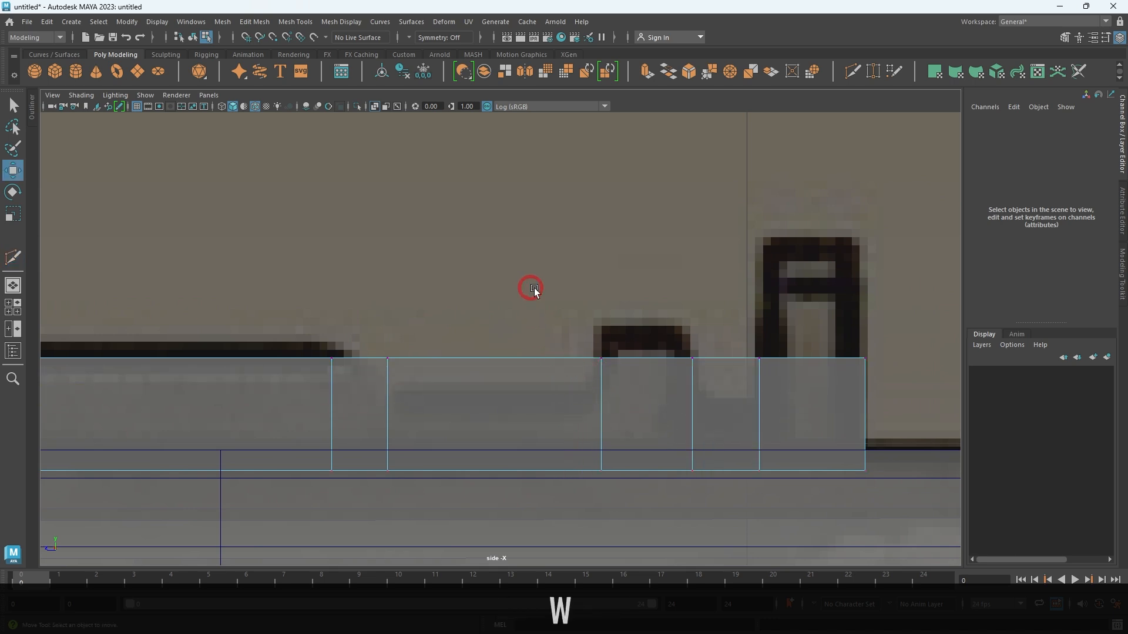
left_click_drag(894, 399, 894, 399)
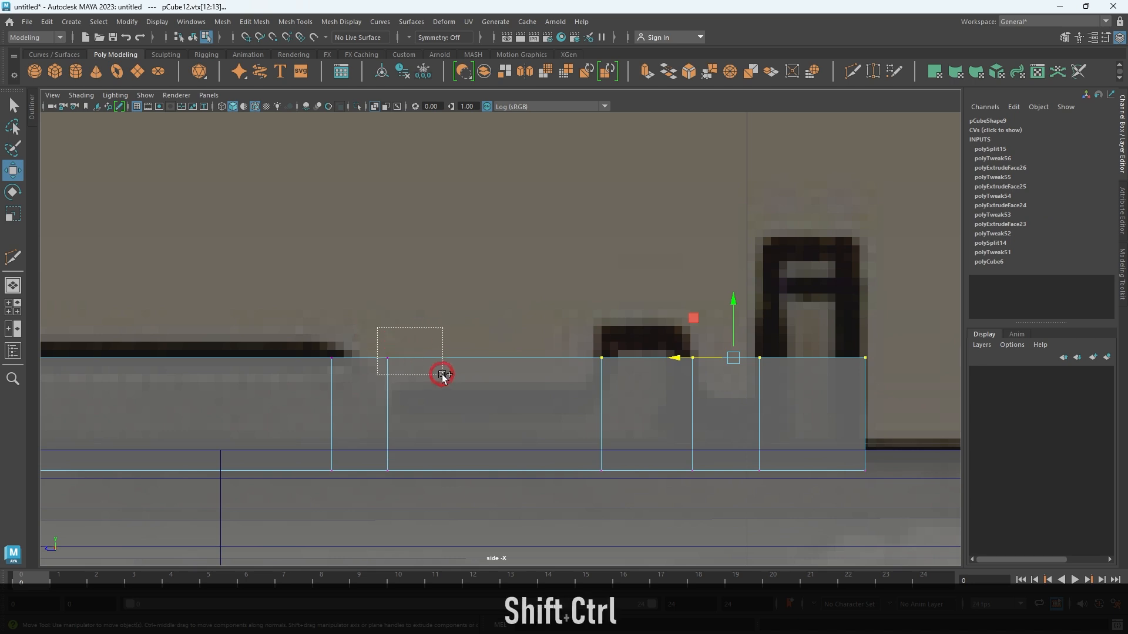
left_click_drag(627, 309, 627, 345)
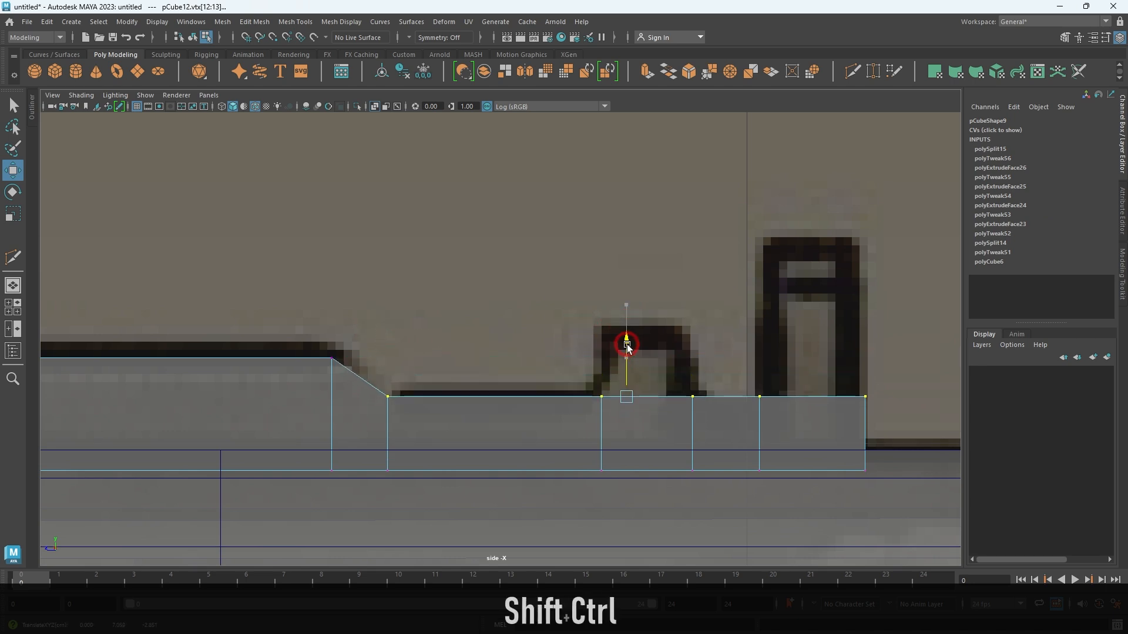
Extrude the top faces of the rail's small block and rear post upward, raising the post to its height in the reference.
middle_click_drag(628, 346, 525, 331, "alt")
right_click_drag(525, 332, 577, 468, "alt")
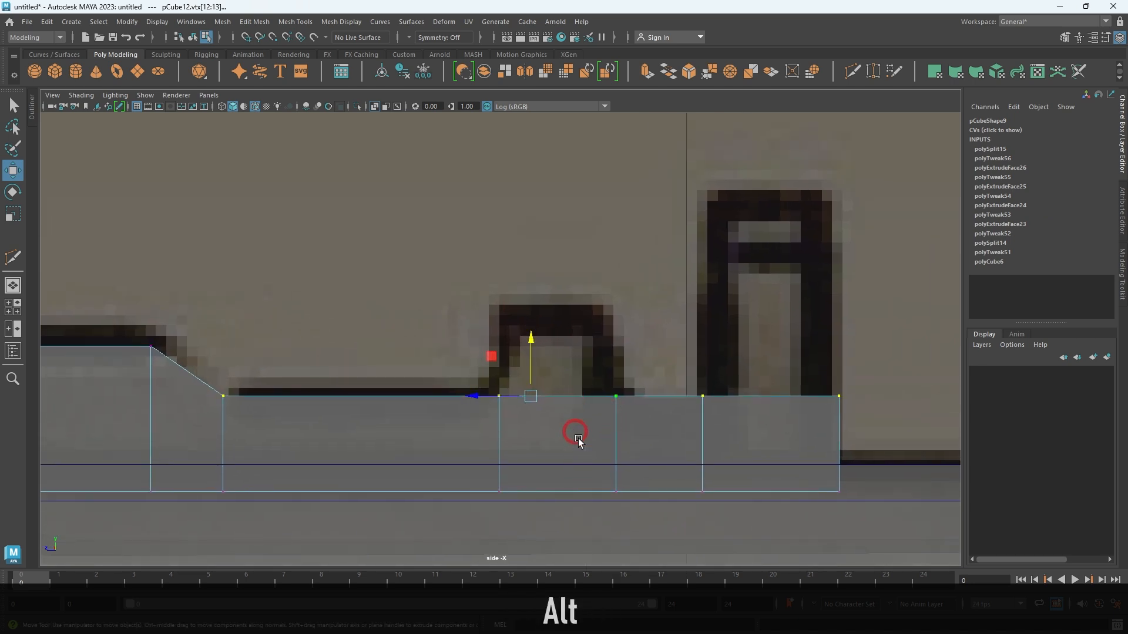
right_click_drag(574, 423, 585, 463)
middle_click_drag(582, 462, 509, 453, "alt")
right_click_drag(509, 452, 541, 461, "alt")
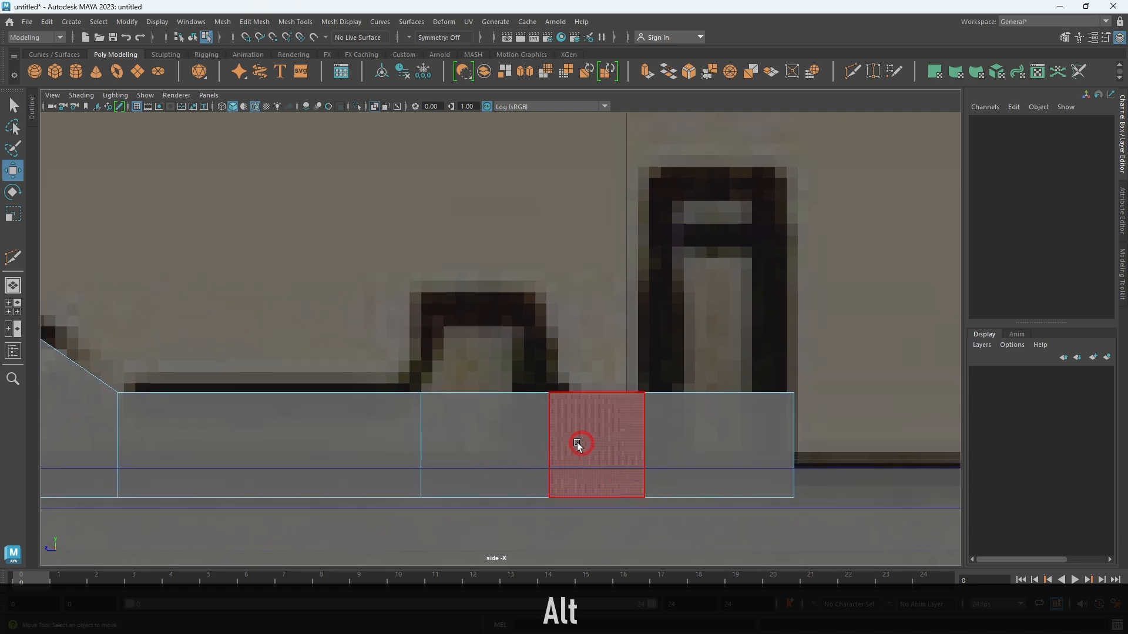
left_click(490, 428)
left_click_drag(710, 404, 717, 426, "ctrl+shift")
left_click_drag(379, 448, 922, 555, "ctrl")
left_click_drag(605, 350, 600, 243, "shift")
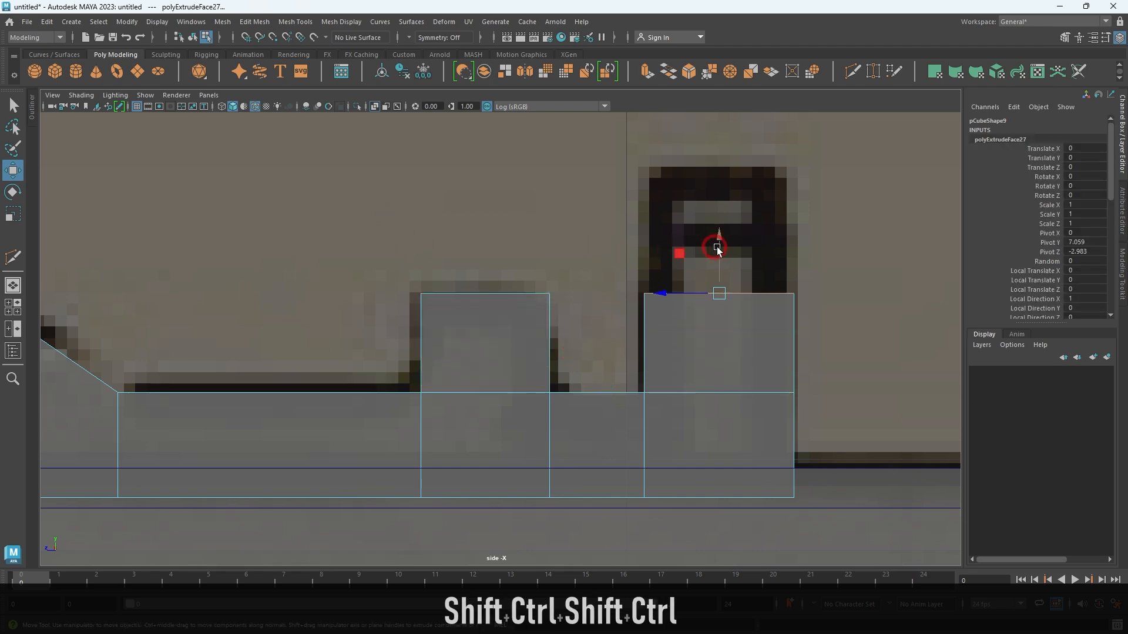
left_click_drag(721, 247, 717, 116)
Apply Soften/Harden Edges to the sight rail in the perspective view and delete its construction history.
key("space")
key("space")
left_click_drag(673, 256, 695, 252, "alt")
key("alt+d")
left_click_drag(504, 244, 494, 311, "alt")
left_click(484, 305)
scroll(485, 306, "up", 3)
middle_click_drag(505, 316, 544, 379, "alt")
right_click_drag(544, 379, 552, 350)
double_click(552, 350)
right_click_drag(600, 281, 712, 327, "shift")
key("shift+alt+d")
left_click_drag(735, 354, 588, 254, "alt")
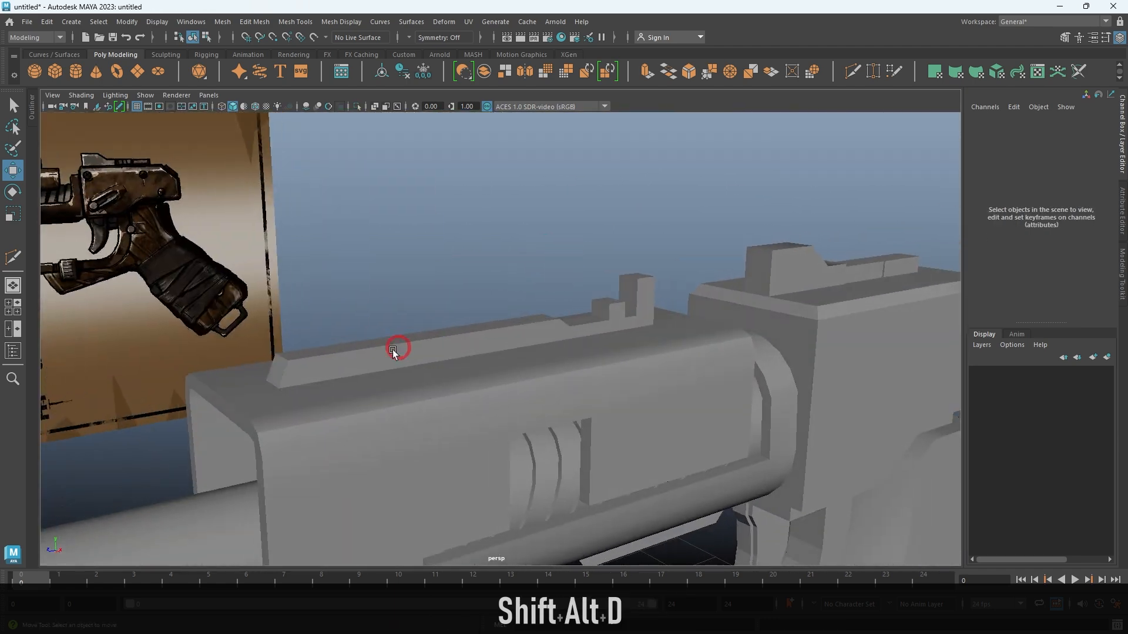
Create a polygon cube in the side view and move it beneath the grip's bottom ring, to about Y 2.11, Z -7.
left_click(393, 351)
key("space")
key("space")
right_click_drag(768, 459, 568, 403, "alt")
right_click_drag(759, 457, 790, 456, "alt")
key("alt+d")
middle_click_drag(500, 316, 598, 247, "alt")
middle_click_drag(655, 283, 453, 302, "alt")
right_click_drag(453, 302, 623, 448, "alt")
right_click_drag(731, 330, 678, 550, "alt")
left_click(562, 373)
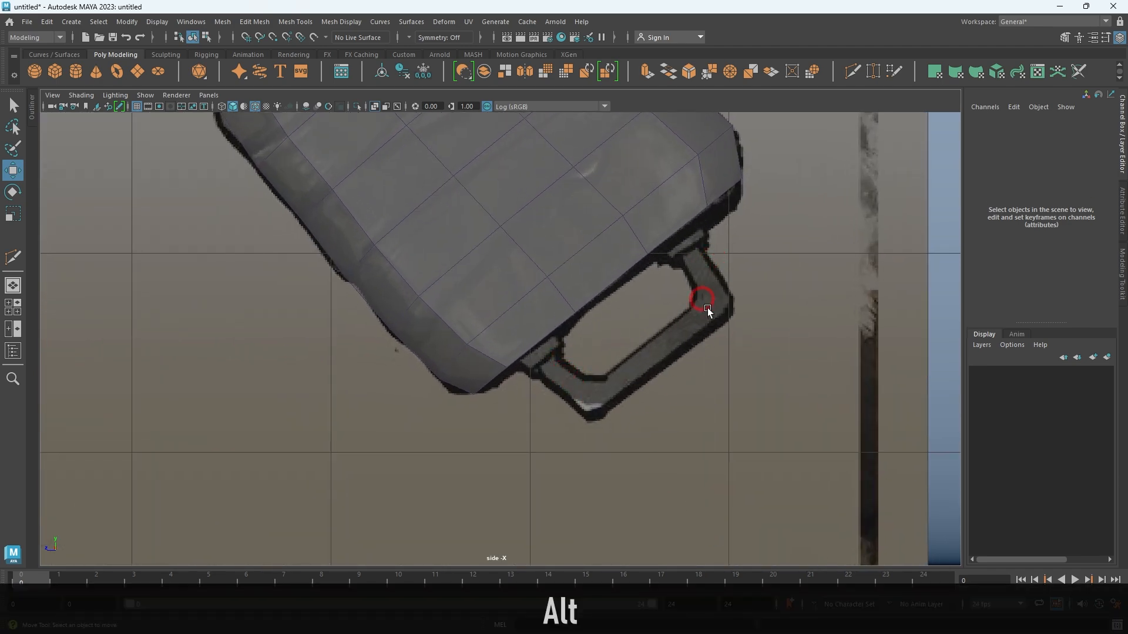
right_click_drag(708, 309, 643, 346, "alt")
middle_click_drag(644, 345, 796, 349, "alt")
right_click_drag(813, 294, 811, 331, "shift")
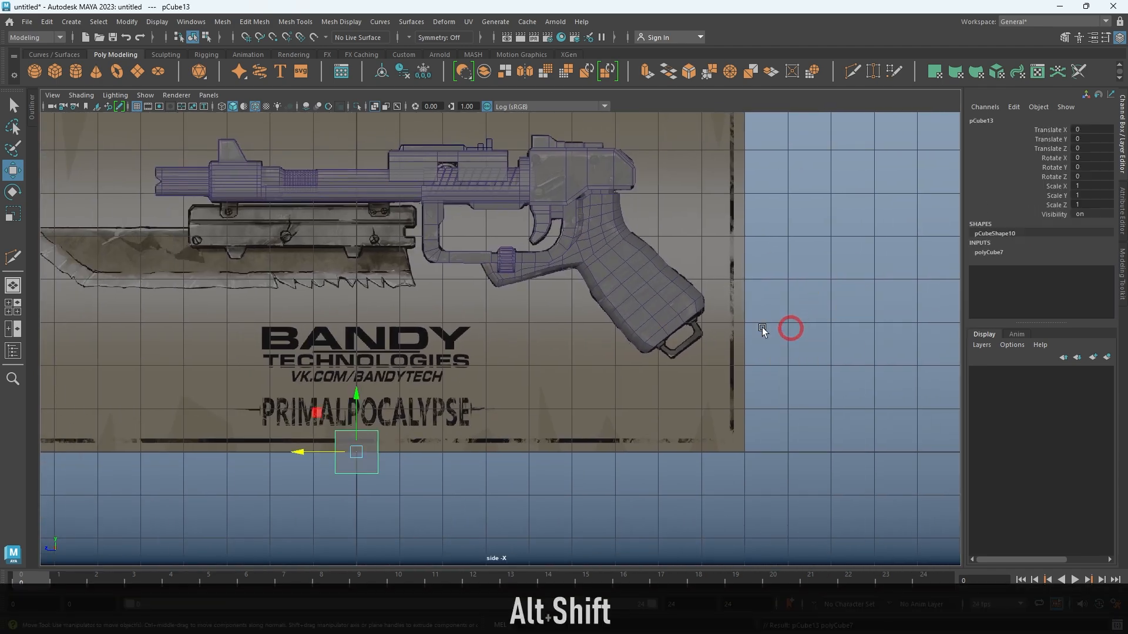
left_click_drag(316, 416, 618, 324)
middle_click_drag(646, 341, 503, 329, "alt")
right_click_drag(503, 329, 615, 444, "alt")
middle_click_drag(615, 445, 523, 435, "alt")
right_click_drag(524, 435, 493, 435, "alt")
Scale the cube uniformly to about -0.65.
key("r")
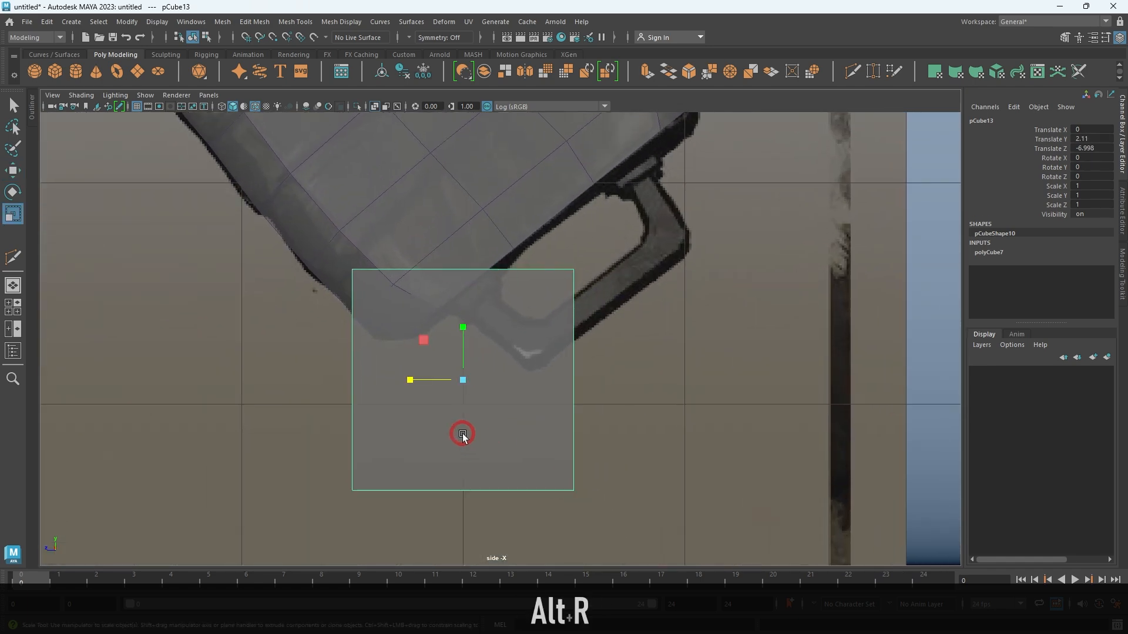
left_click_drag(462, 382, 348, 341)
right_click_drag(486, 367, 519, 485, "alt")
key("space")
key("space")
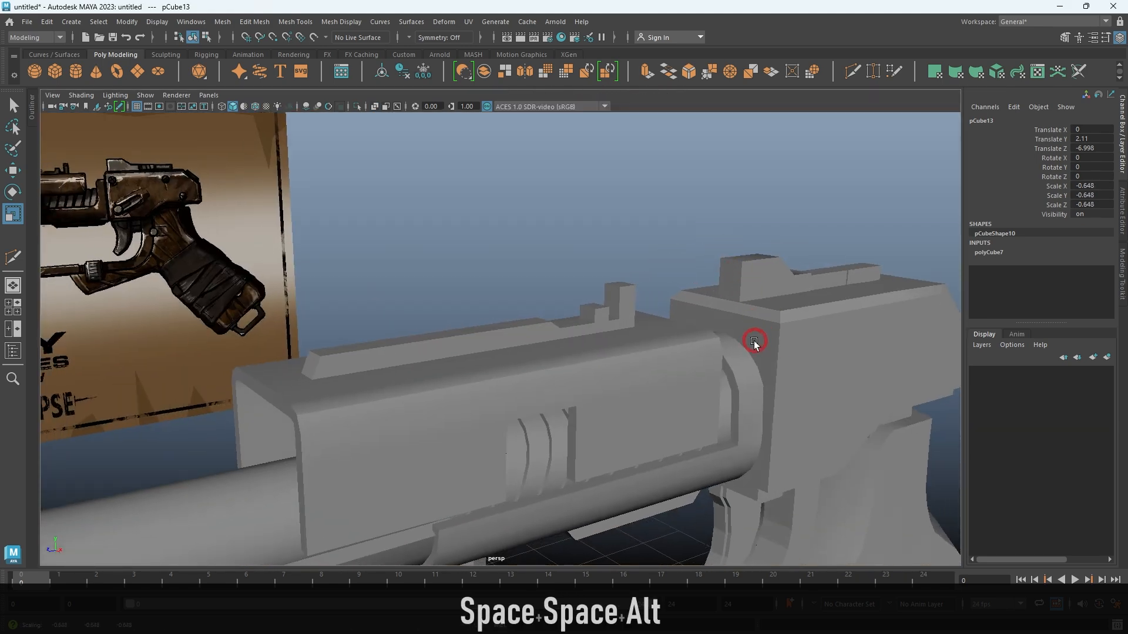
Flatten and narrow the cube in the perspective view to a scale of about X -0.47, Y -0.15, Z -0.31.
key("d")
key("f")
left_click_drag(813, 390, 502, 317, "alt")
key("d")
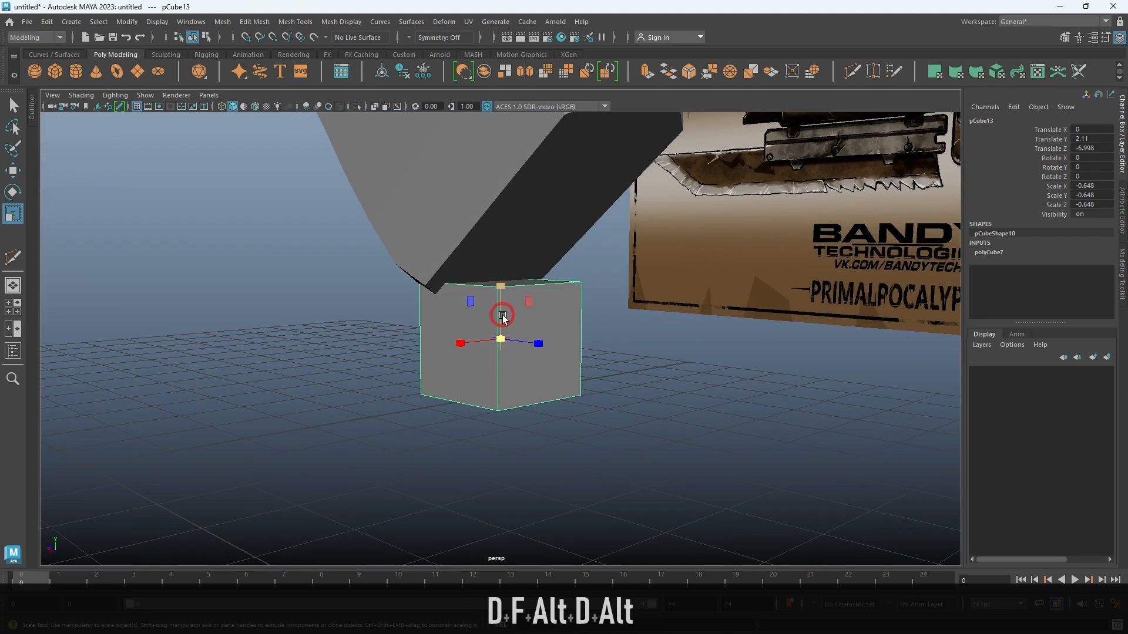
left_click_drag(637, 371, 526, 342, "alt")
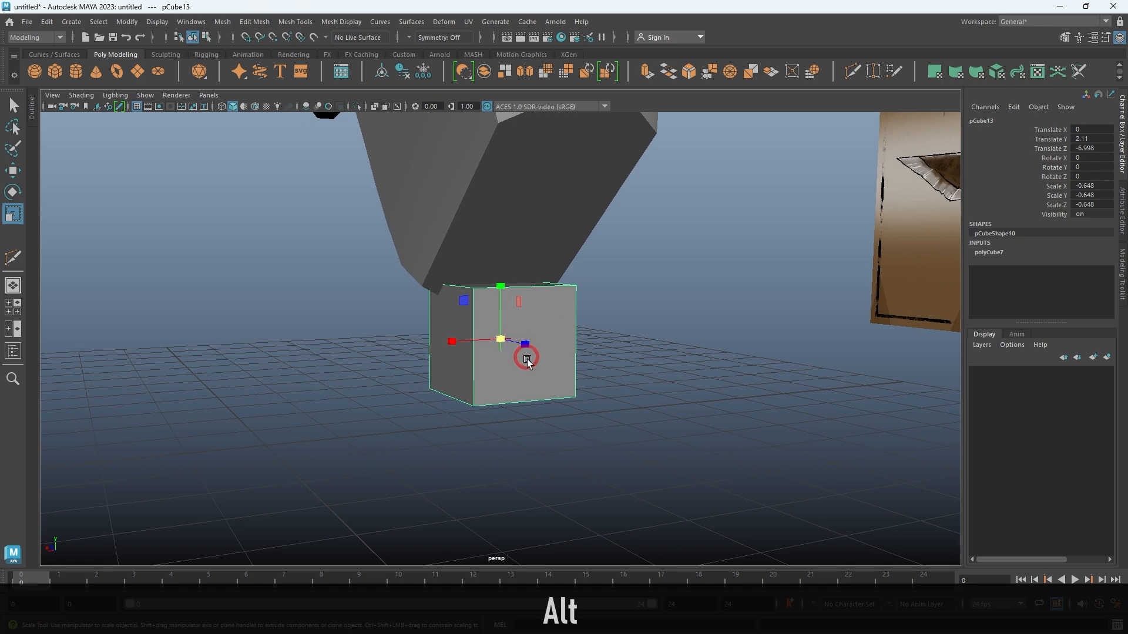
right_click_drag(506, 296, 541, 328, "alt")
middle_click_drag(541, 329, 541, 390, "alt")
mouse_move(512, 398)
left_mouse_down()
mouse_move(465, 392)
mouse_move(494, 323)
mouse_move(496, 219)
mouse_move(558, 254)
mouse_move(563, 371)
mouse_move(518, 387)
left_mouse_up()
left_click_drag(504, 346, 529, 425, "alt")
left_click_drag(460, 438, 511, 379)
Lower the flattened block below the grip to about Y 1.95 and check its placement.
key("w")
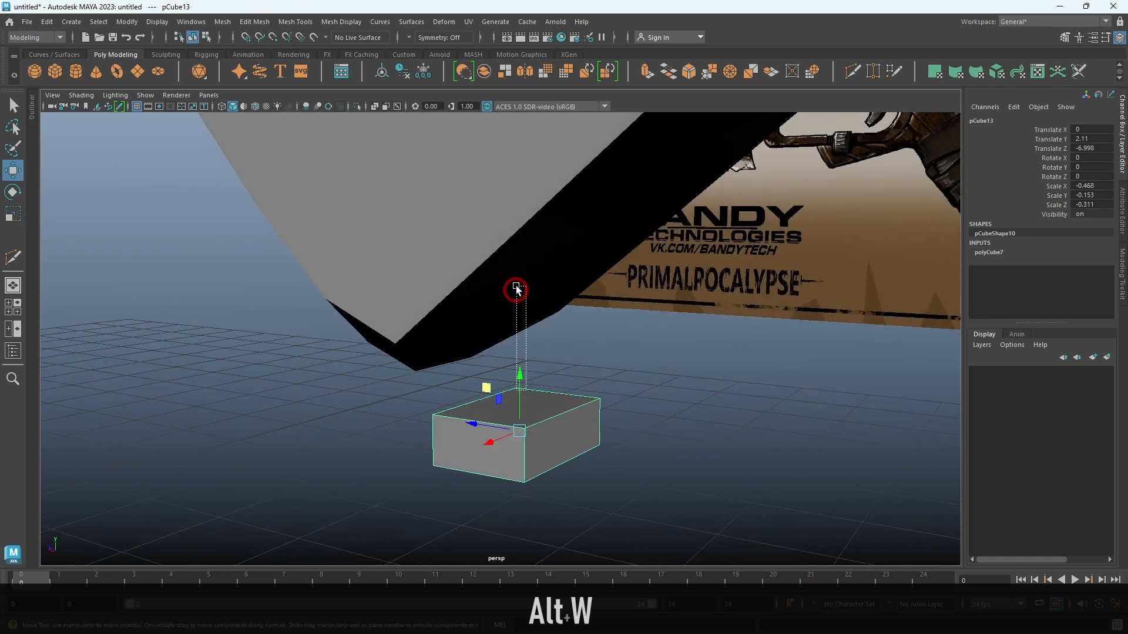
left_click_drag(517, 258, 517, 257)
left_click(672, 462)
left_click(546, 456)
left_click_drag(522, 393, 529, 238)
left_click_drag(529, 237, 578, 427, "alt")
left_click(616, 390)
left_click_drag(617, 390, 657, 355, "alt")
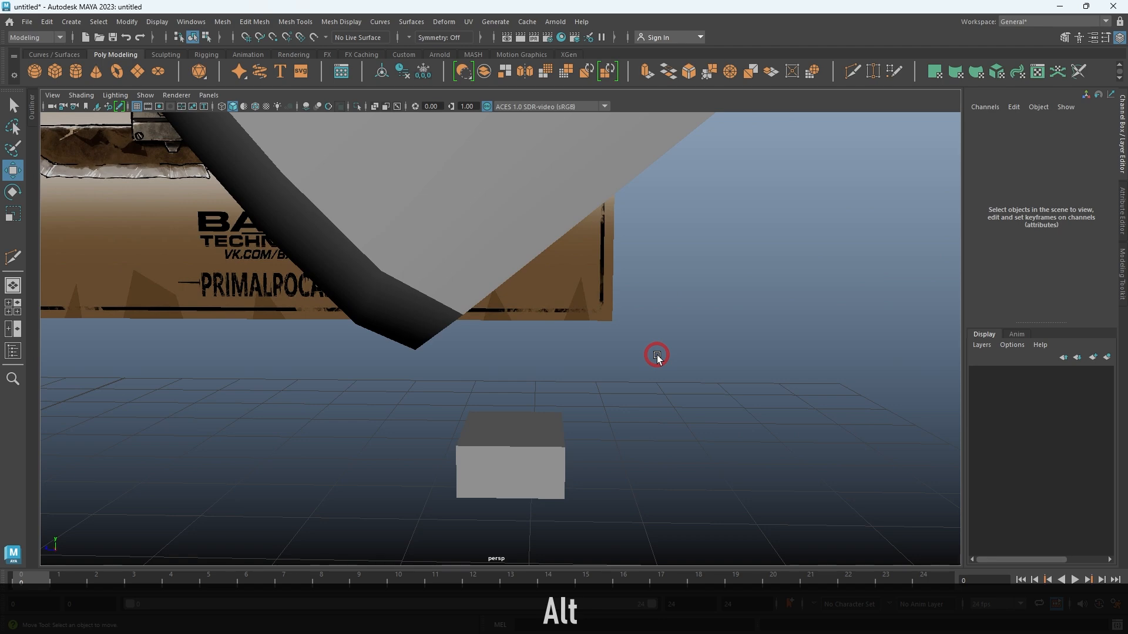
Thin the block vertically in the side view to a Y scale of about -0.1.
key("space")
key("space")
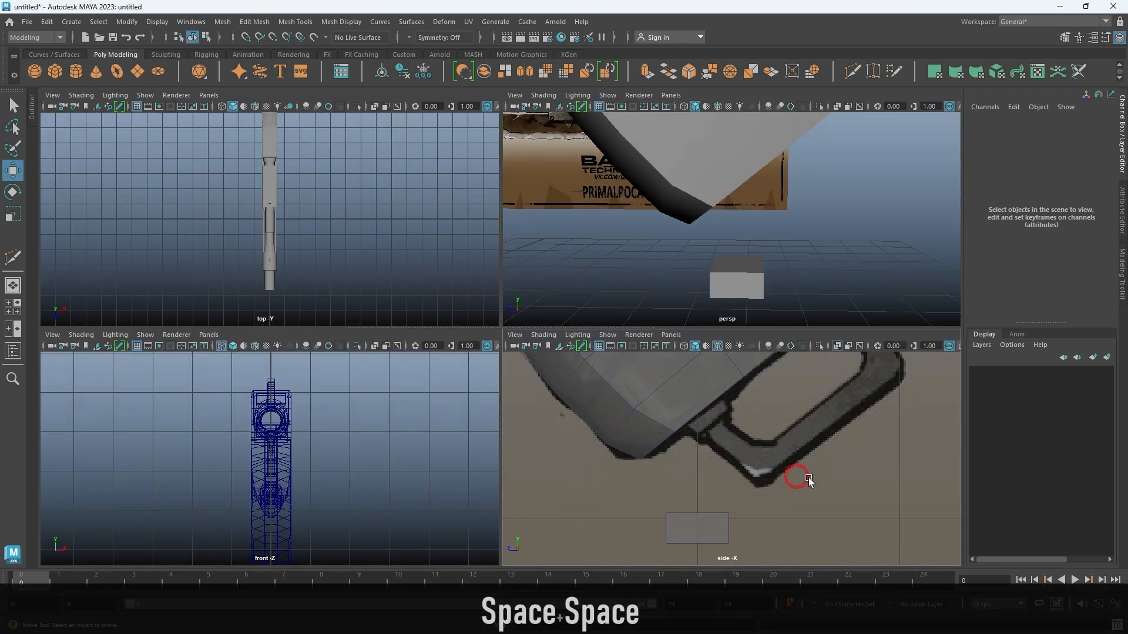
middle_click_drag(657, 409, 712, 392, "alt")
right_click_drag(636, 395, 633, 407, "alt")
left_click(468, 481)
middle_click_drag(468, 481, 504, 367, "alt")
right_click_drag(503, 367, 564, 434, "alt")
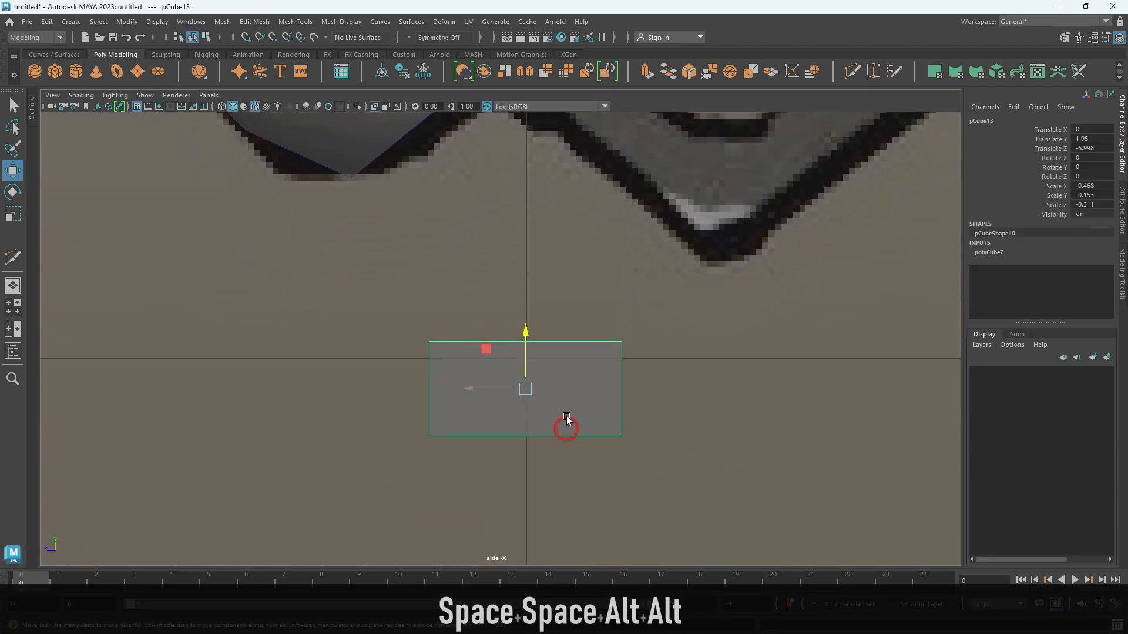
key("r")
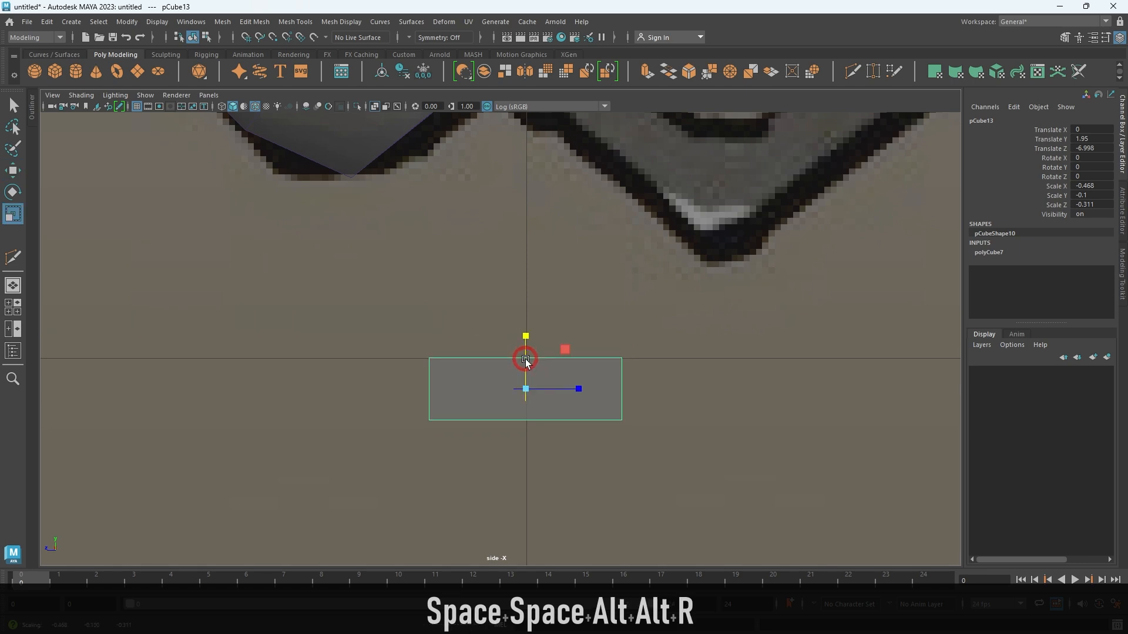
middle_click_drag(546, 375, 478, 426, "alt")
Duplicate the thin block and place the copy behind it at about Z -7.9.
left_click(707, 418)
middle_click_drag(695, 415, 675, 403, "alt")
scroll(705, 405, "down", 8)
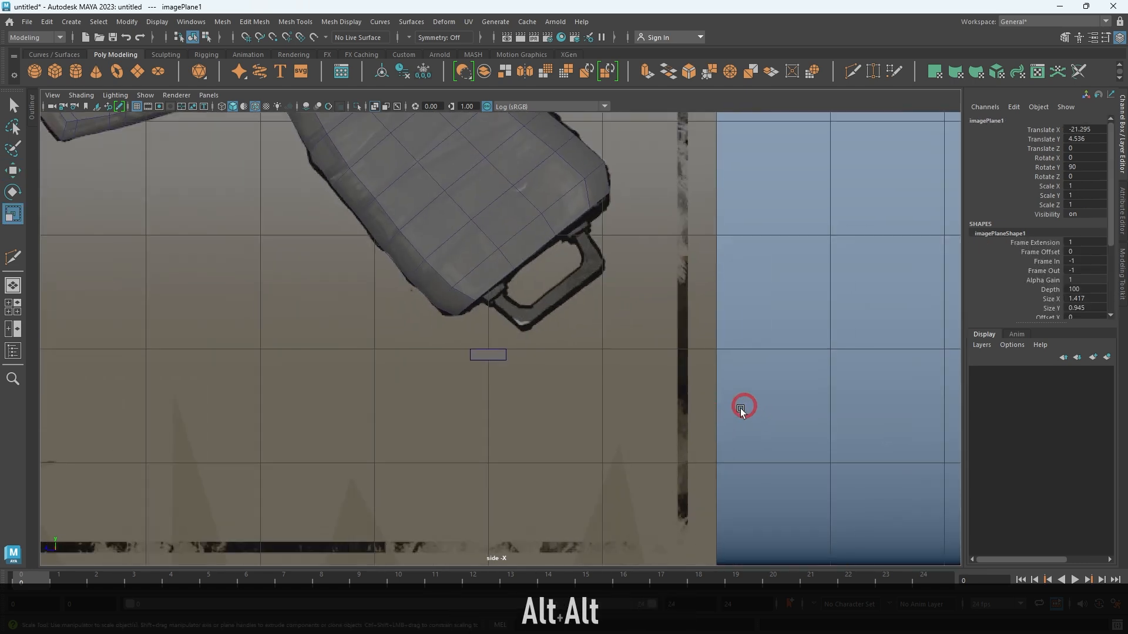
middle_click_drag(745, 406, 730, 411, "alt")
right_click_drag(730, 412, 813, 559, "alt")
left_click(441, 396)
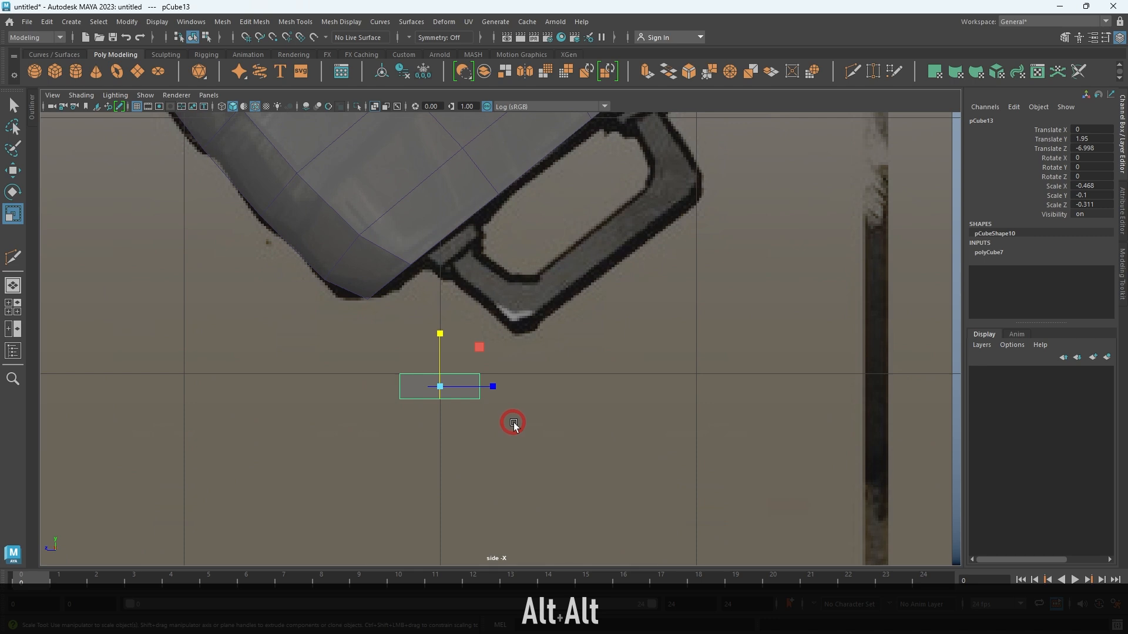
key("w")
left_click_drag(385, 385, 604, 401, "shift")
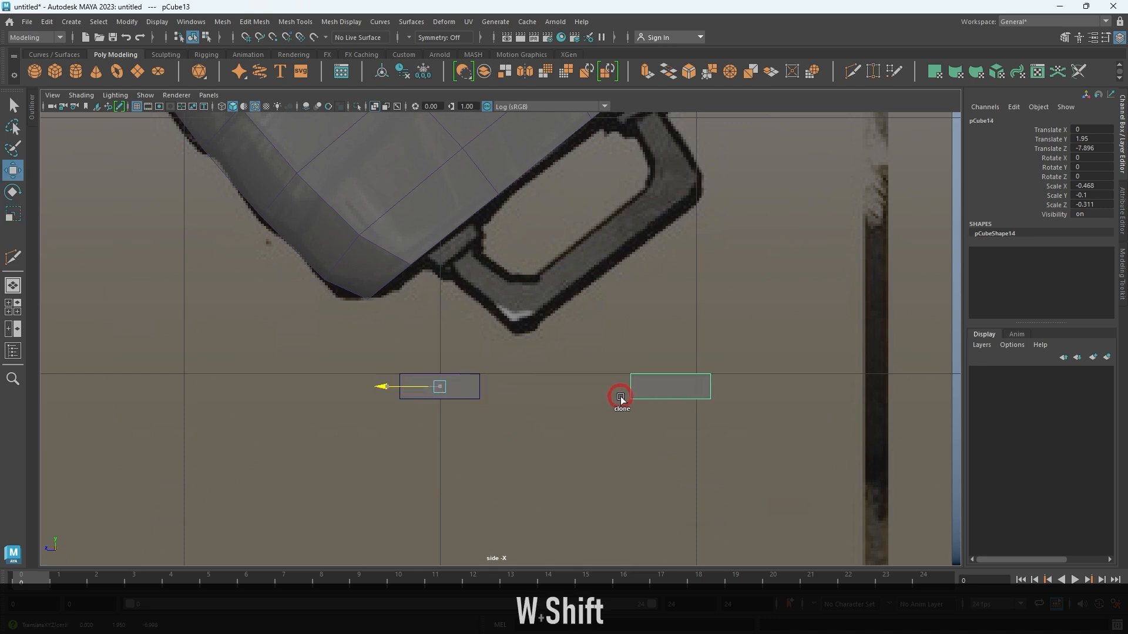
Duplicate the rear block again, placing the copy midway between the two at about Z -7.46 and lowering it to about Y 1.6.
right_click_drag(627, 396, 692, 450, "alt")
middle_click_drag(692, 450, 655, 416, "alt")
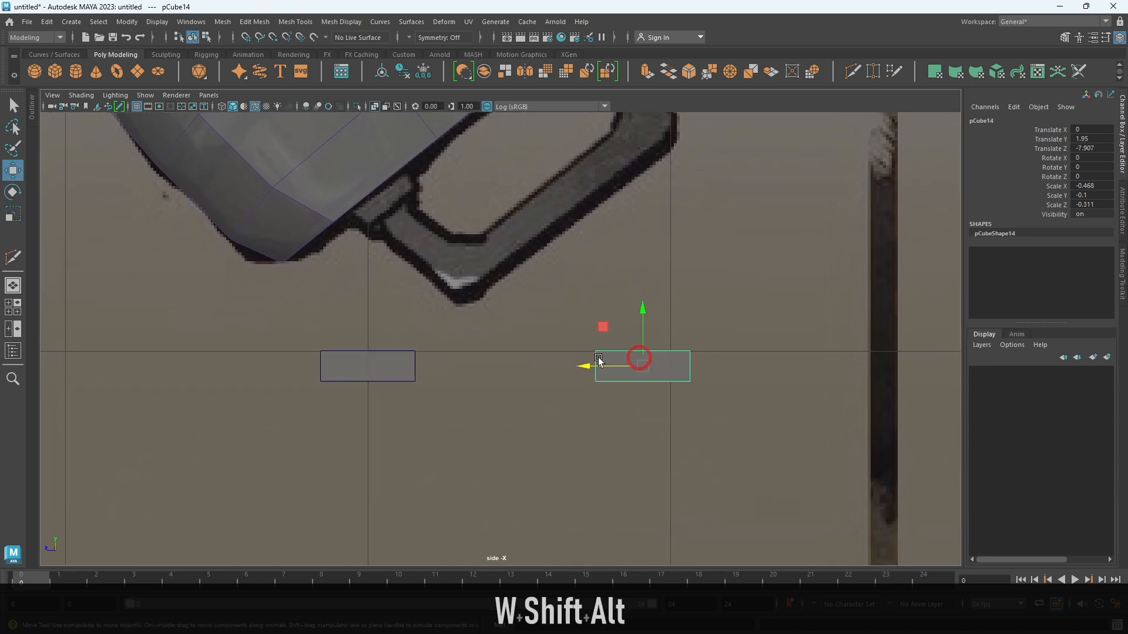
left_click_drag(626, 378, 523, 370, "shift")
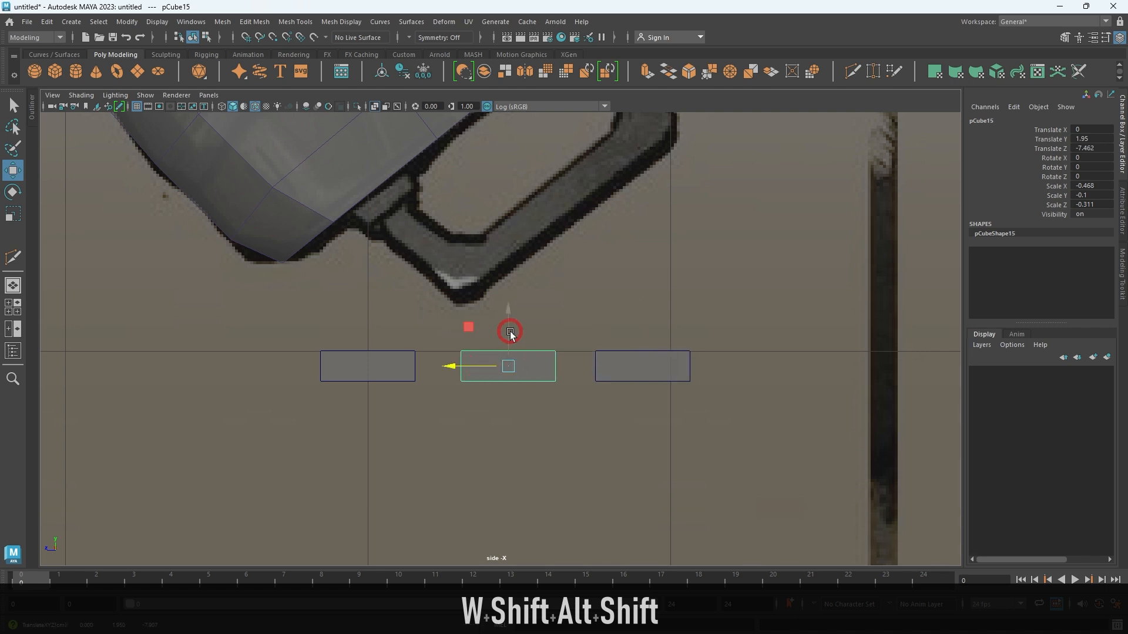
left_click_drag(514, 411, 513, 426)
middle_click_drag(528, 412, 533, 342, "alt")
right_click_drag(533, 342, 579, 434, "alt")
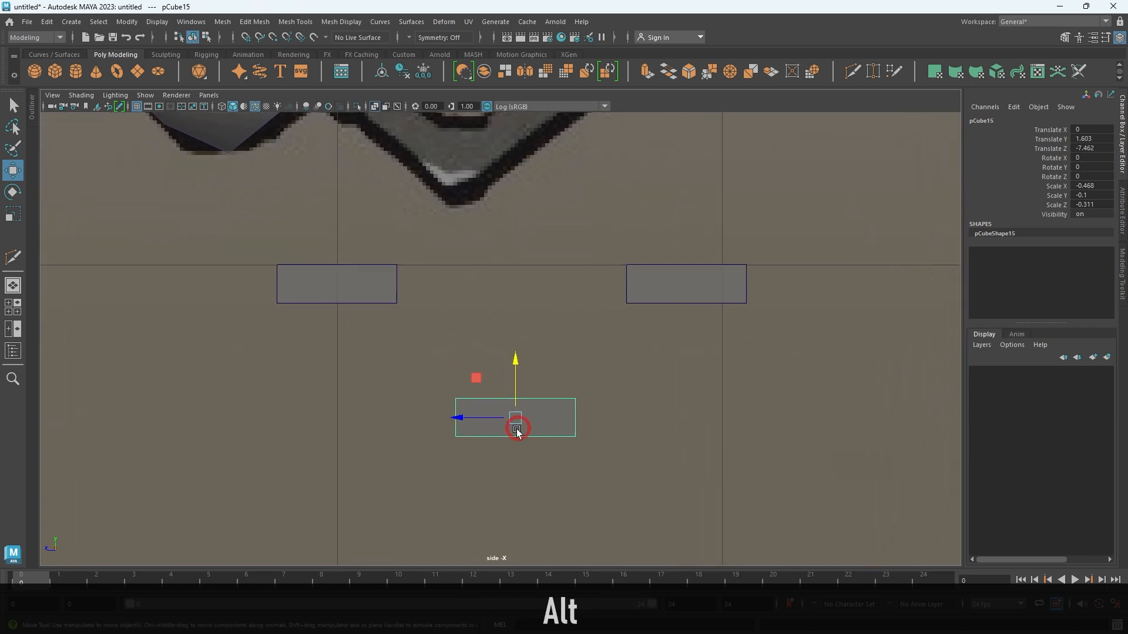
Stretch the lower block by moving its front and rear end vertices out to roughly the centres of the two upper blocks.
middle_click_drag(563, 422, 576, 440, "alt")
right_click_drag(631, 464, 434, 385, "alt")
left_click_drag(431, 380, 497, 472)
left_click_drag(446, 419, 359, 412)
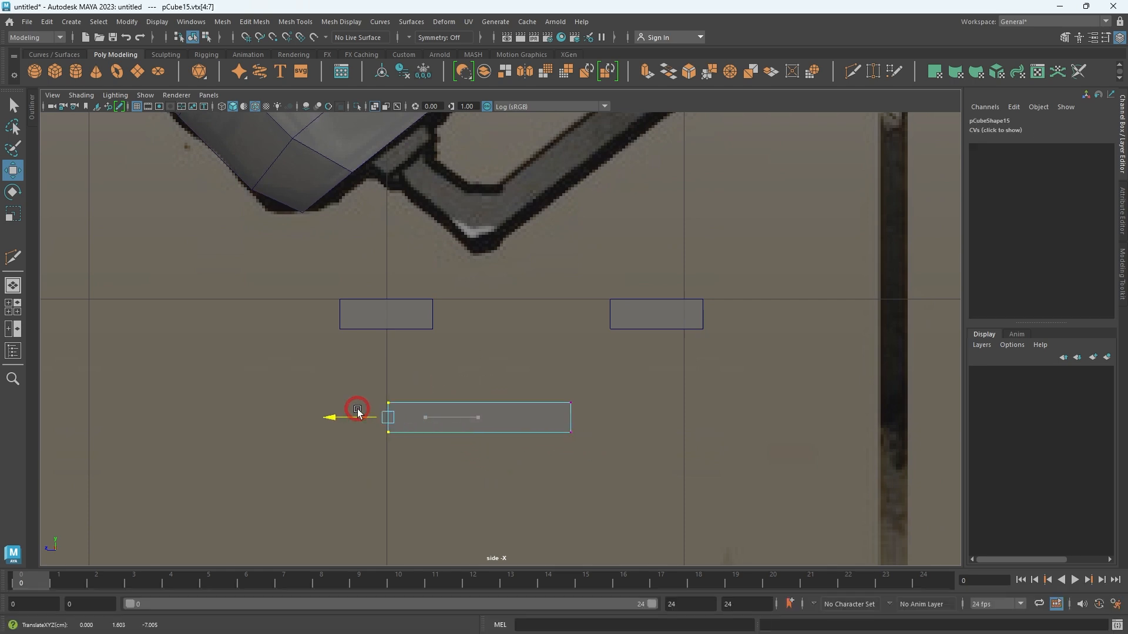
left_click_drag(481, 381, 670, 488)
left_click_drag(545, 418, 613, 424)
right_click_drag(627, 424, 601, 463, "alt")
key("F8")
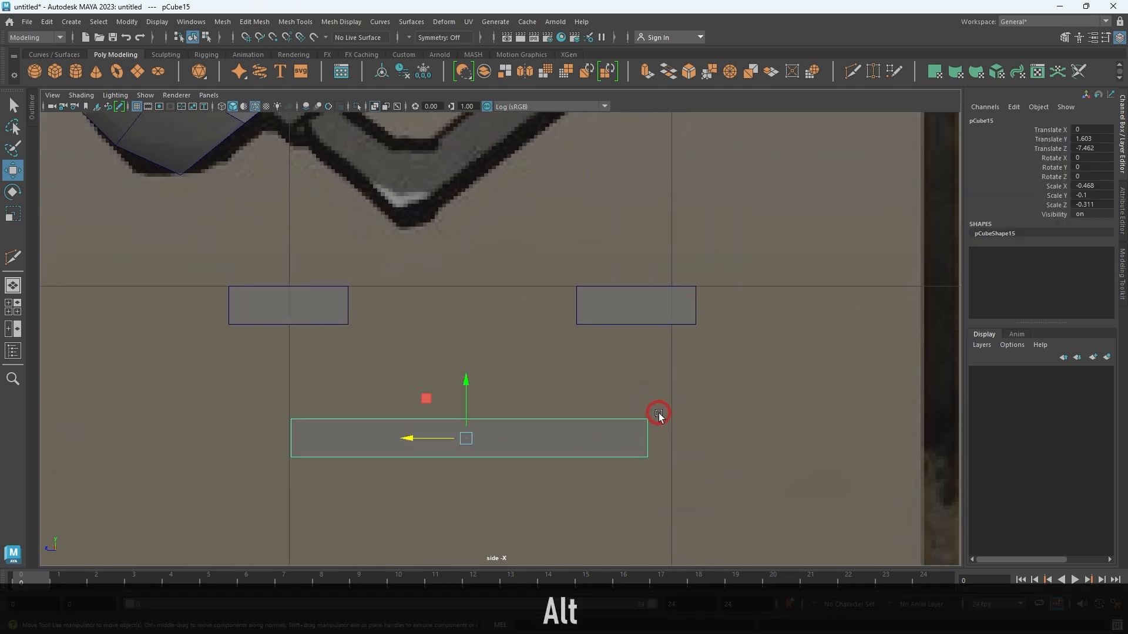
right_click(608, 396, "shift")
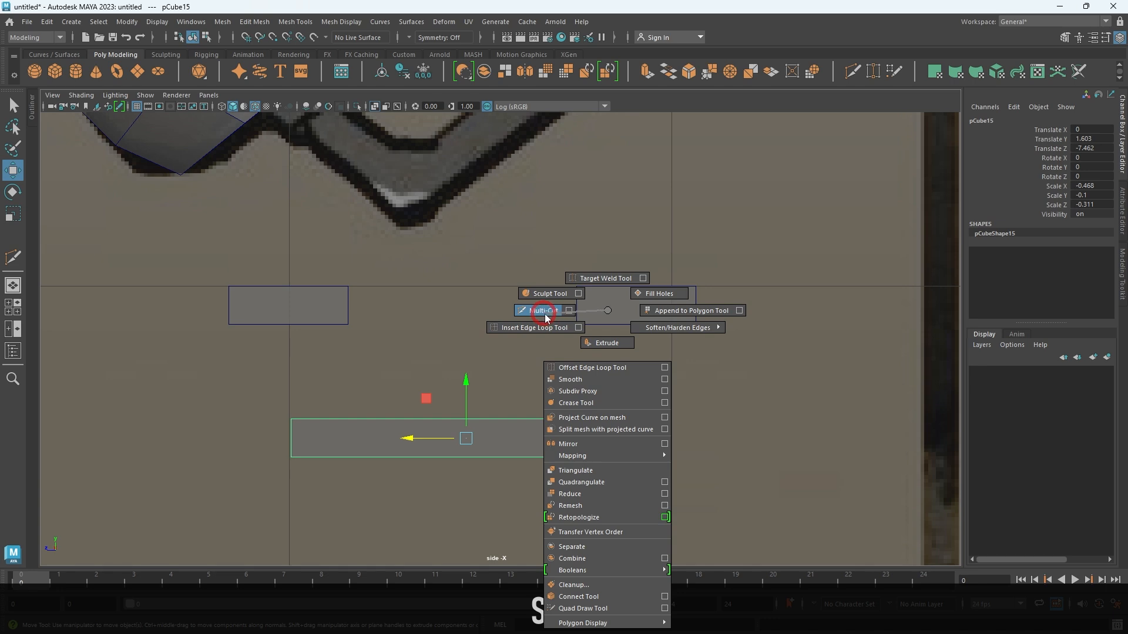
left_click(559, 327)
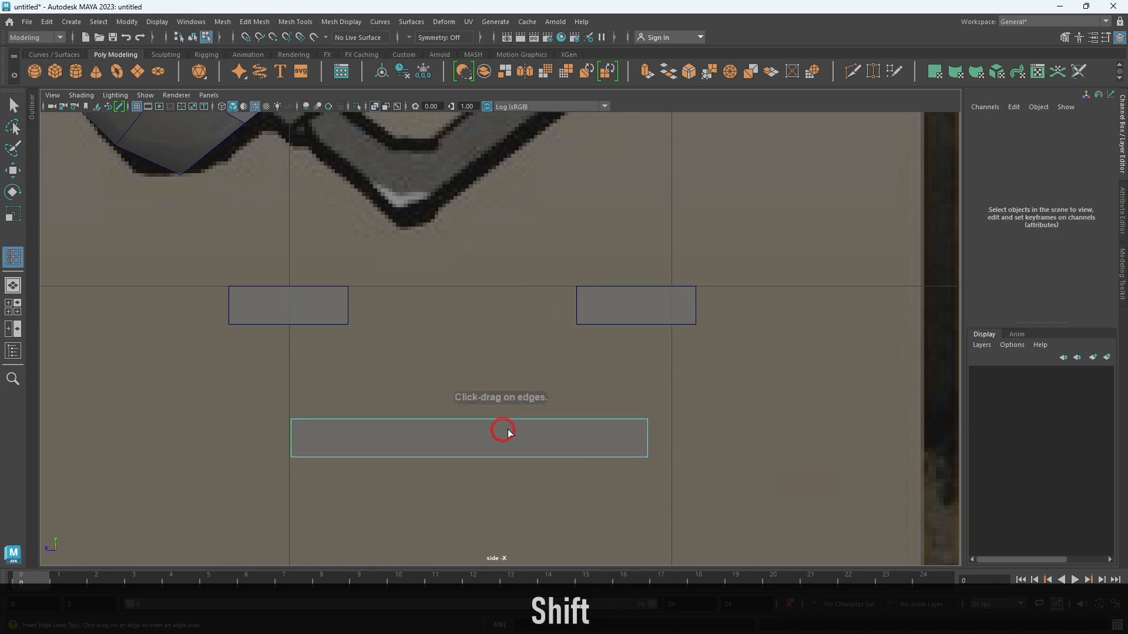
left_click(498, 420)
key("ctrl+z")
key("ctrl+z")
Set the Insert Edge Loop Tool to 2 edge loops for the long lower block.
key("q")
left_click(552, 440)
mouse_move(579, 317)
right_mouse_down("shift")
mouse_move(552, 376)
mouse_move(575, 327)
right_mouse_up("shift")
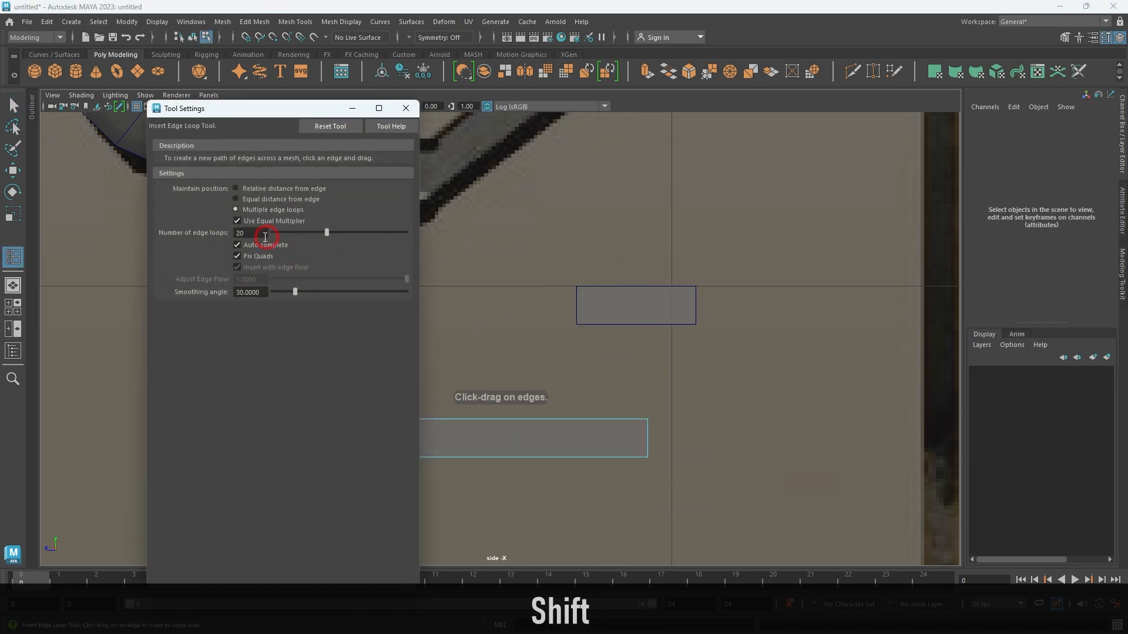
type("2")
key("Return")
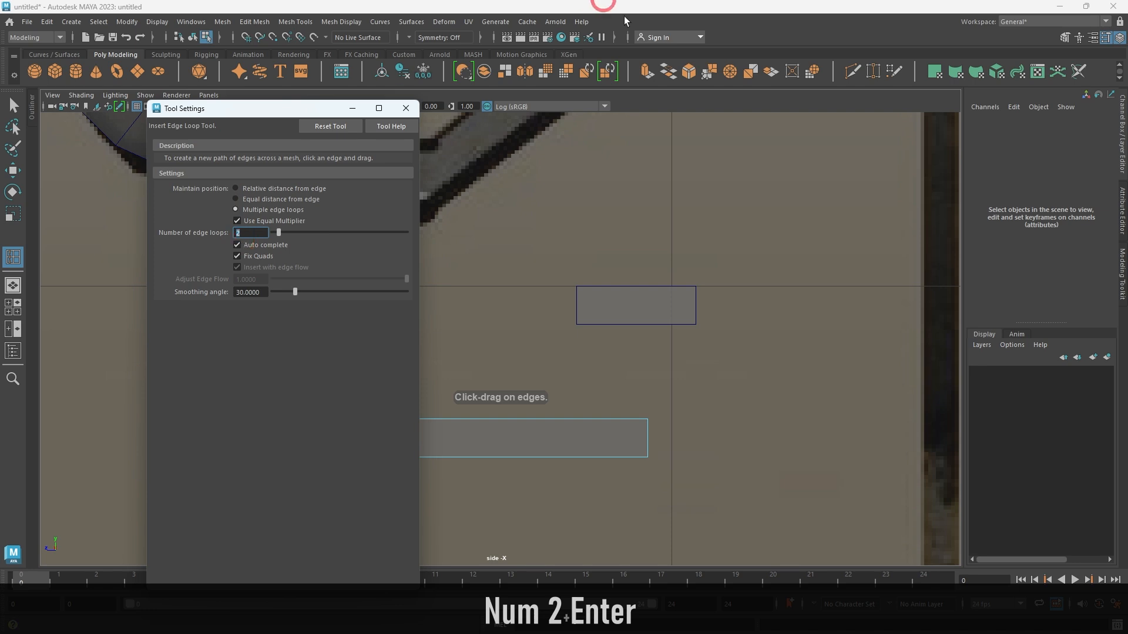
left_click(405, 109)
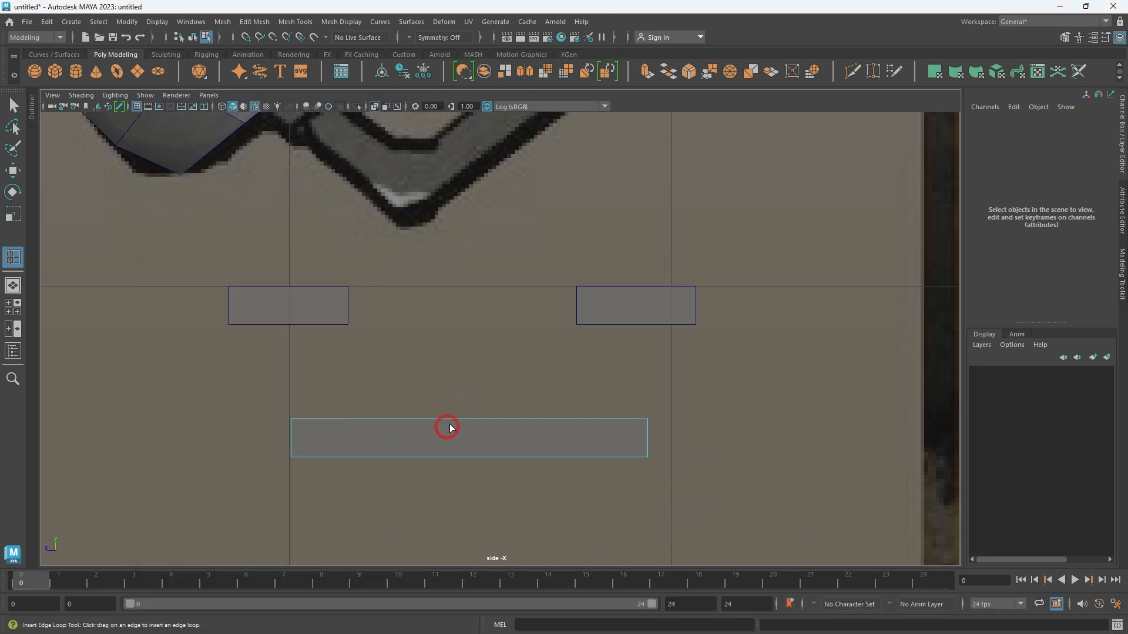
Insert two edge loops across the long lower block and scale them apart along its length until they sit near its ends.
left_click(470, 419)
key("r")
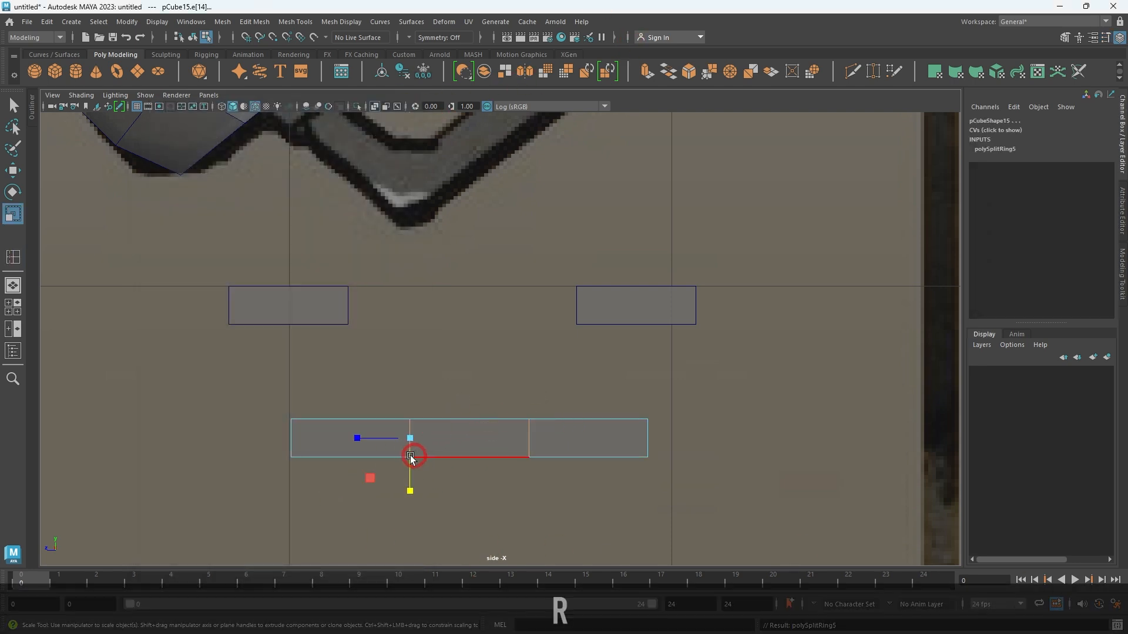
left_click_drag(382, 438, 339, 439)
key("ctrl+z")
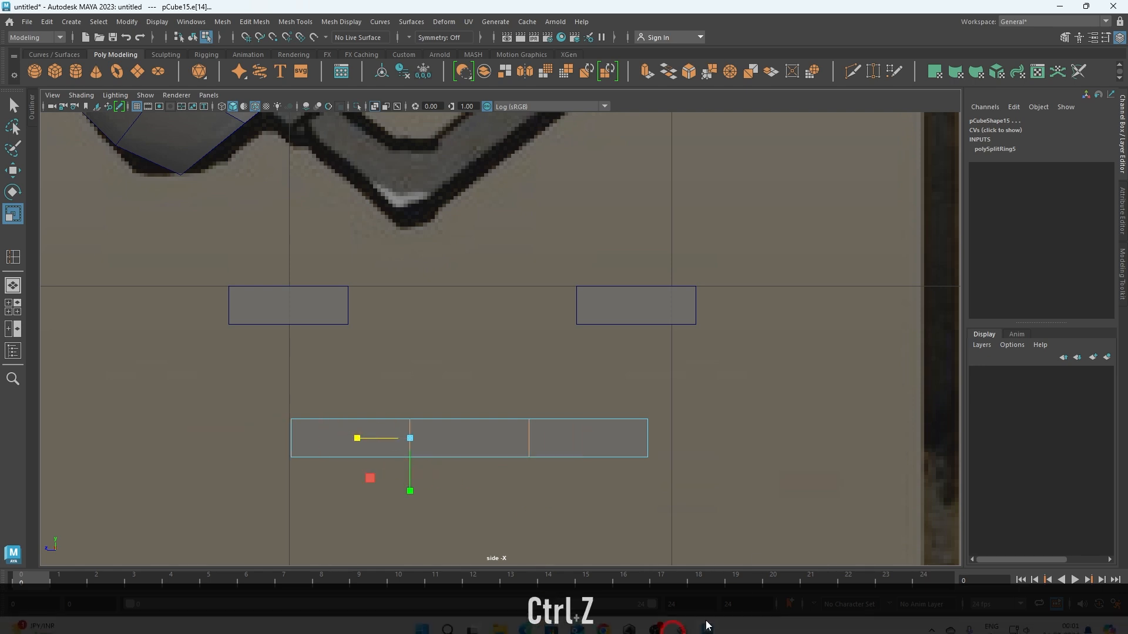
key("ctrl+z")
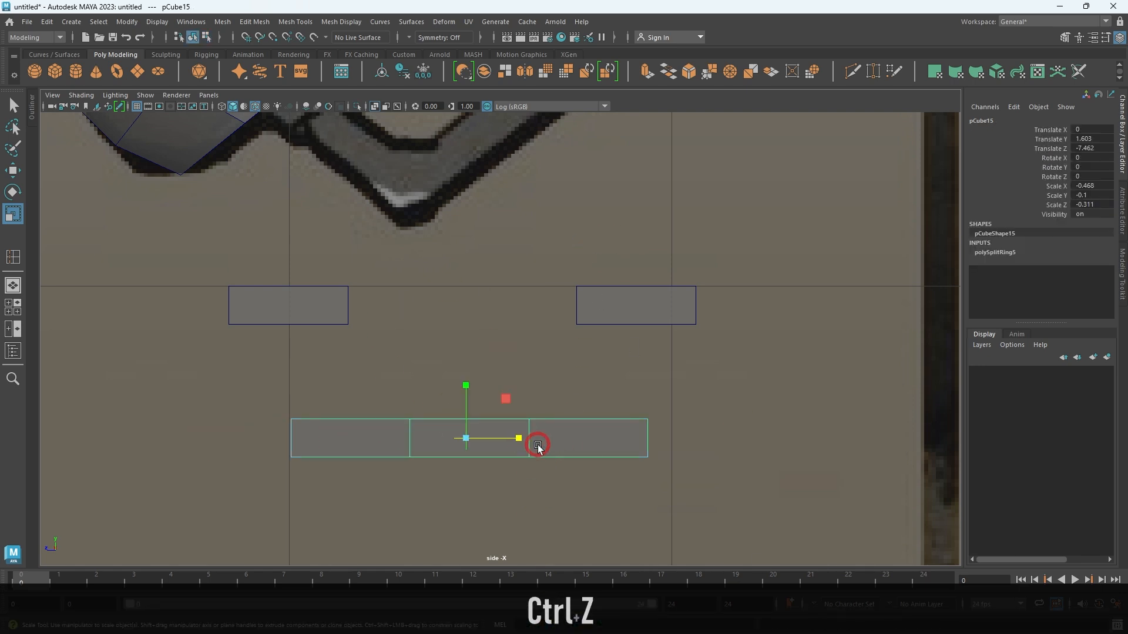
left_click(527, 440)
left_click(407, 440, "shift")
left_click_drag(407, 440, 337, 442, "shift")
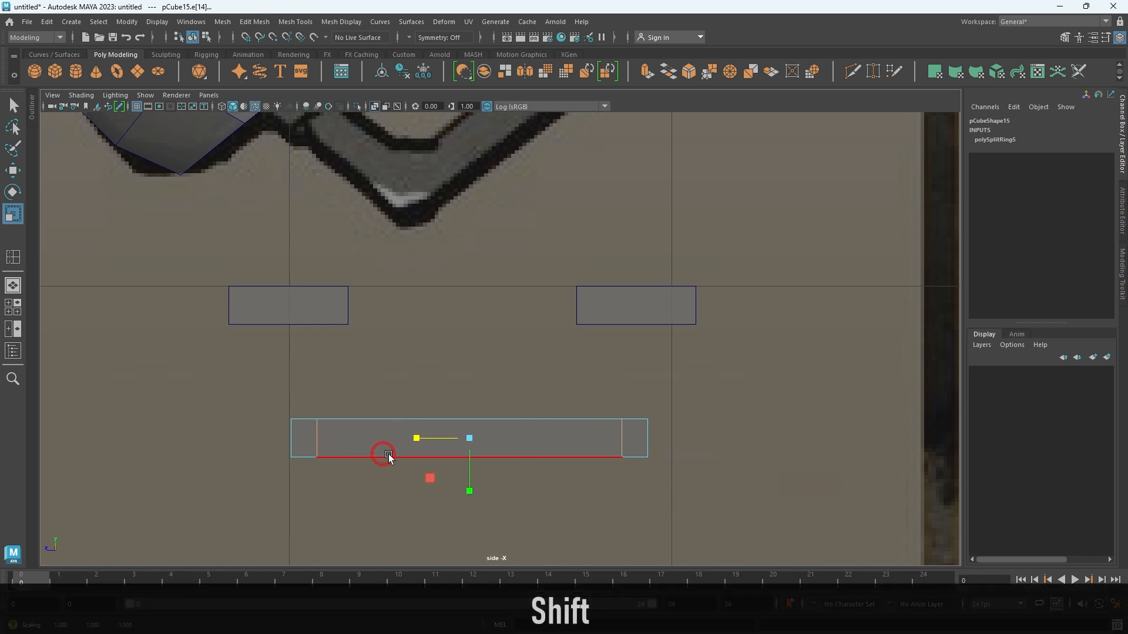
Lengthen the whole lower block to a Scale Z of about -0.363 and shift it along its length to about Z -7.435.
right_click_drag(383, 453, 588, 348)
left_click_drag(517, 439, 526, 440)
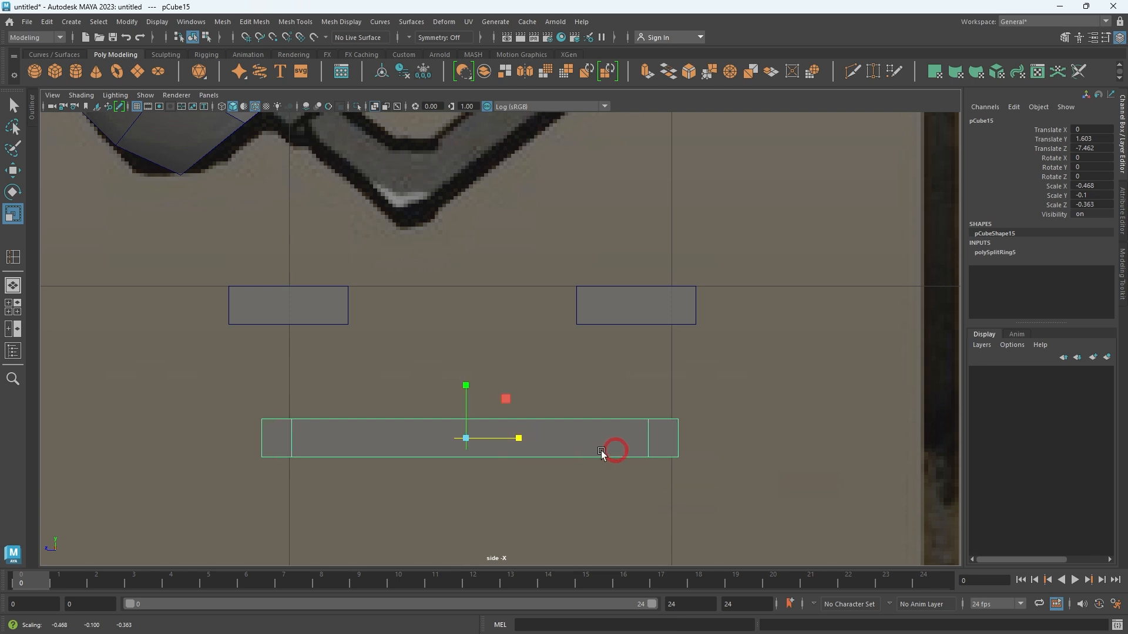
key("w")
left_click_drag(442, 438, 431, 435)
Extrude the upper faces of the lower block's two end segments upward as legs reaching into the two upper blocks.
middle_click_drag(469, 433, 516, 431, "alt")
right_click_drag(359, 424, 351, 446)
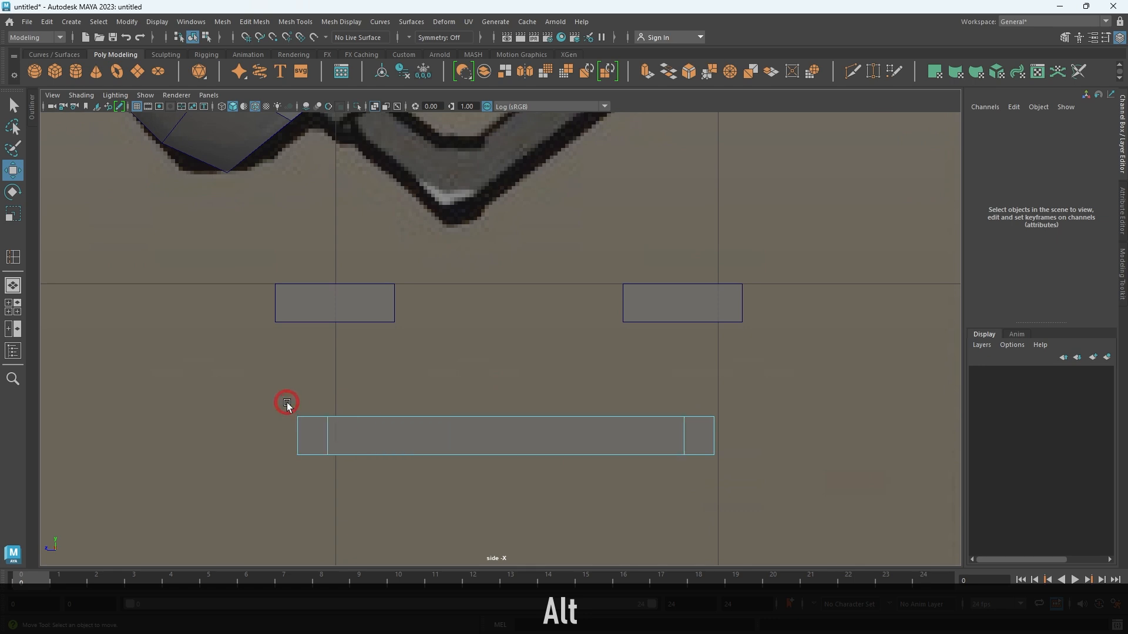
left_click_drag(311, 474, 311, 475)
left_click_drag(730, 395, 695, 482, "ctrl")
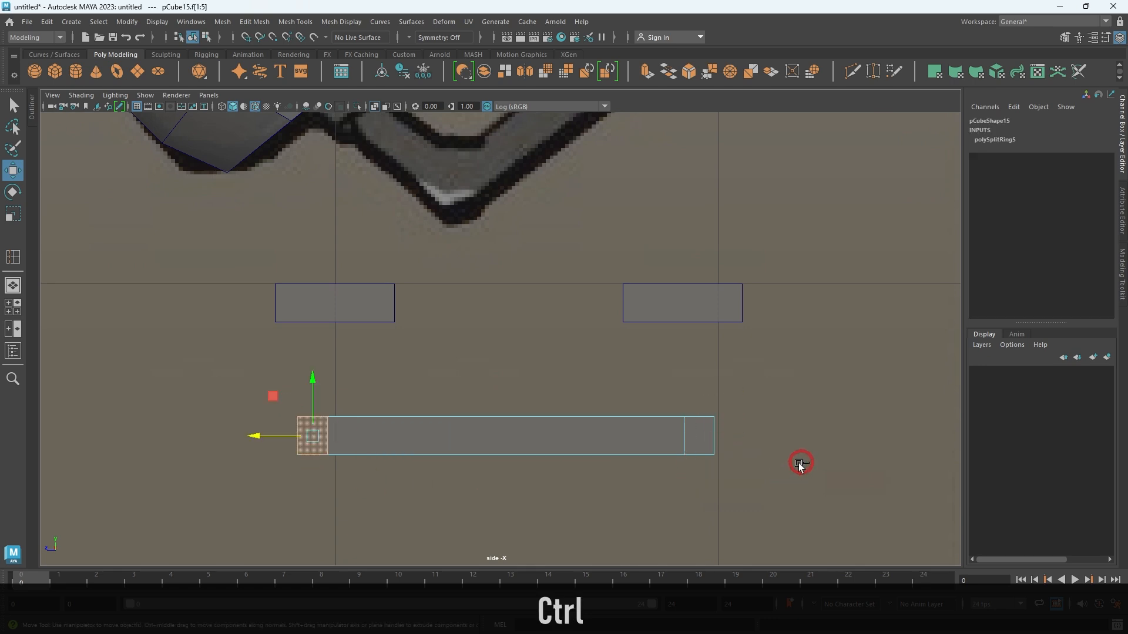
left_click_drag(738, 405, 717, 479, "ctrl+shift")
mouse_move(746, 442)
left_mouse_down("ctrl")
mouse_move(594, 478)
mouse_move(306, 489)
left_mouse_up("ctrl")
left_click_drag(503, 379, 485, 263, "shift")
Move all vertices of the front and rear legs slightly inward so each leg sits near the centre of its upper block.
right_click_drag(594, 459, 552, 330)
left_click_drag(618, 262, 811, 510)
left_click_drag(664, 379, 650, 379)
middle_click_drag(651, 378, 797, 374, "alt")
left_click_drag(410, 298, 476, 411)
left_click_drag(411, 377, 427, 374)
Narrow the U-shaped bracket across its width to a Scale X of about -0.325.
right_click_drag(517, 451, 783, 275)
key("space")
key("space")
left_click_drag(670, 288, 728, 281, "alt")
left_click(729, 281)
right_click_drag(734, 335, 781, 371, "alt")
left_click_drag(423, 511, 525, 475, "alt")
left_click(525, 474)
middle_click_drag(605, 452, 607, 342, "alt")
key("r")
left_click_drag(650, 476, 637, 478)
left_click(734, 328)
left_click_drag(733, 328, 606, 431, "alt")
right_click_drag(607, 431, 646, 392, "alt")
Insert two evenly spaced edge loops across the long crossbar of the bracket.
left_click(588, 467)
middle_click_drag(596, 467, 623, 439, "alt")
key("space")
right_click_drag(622, 439, 680, 475, "alt")
key("space")
middle_click_drag(680, 474, 763, 462, "alt")
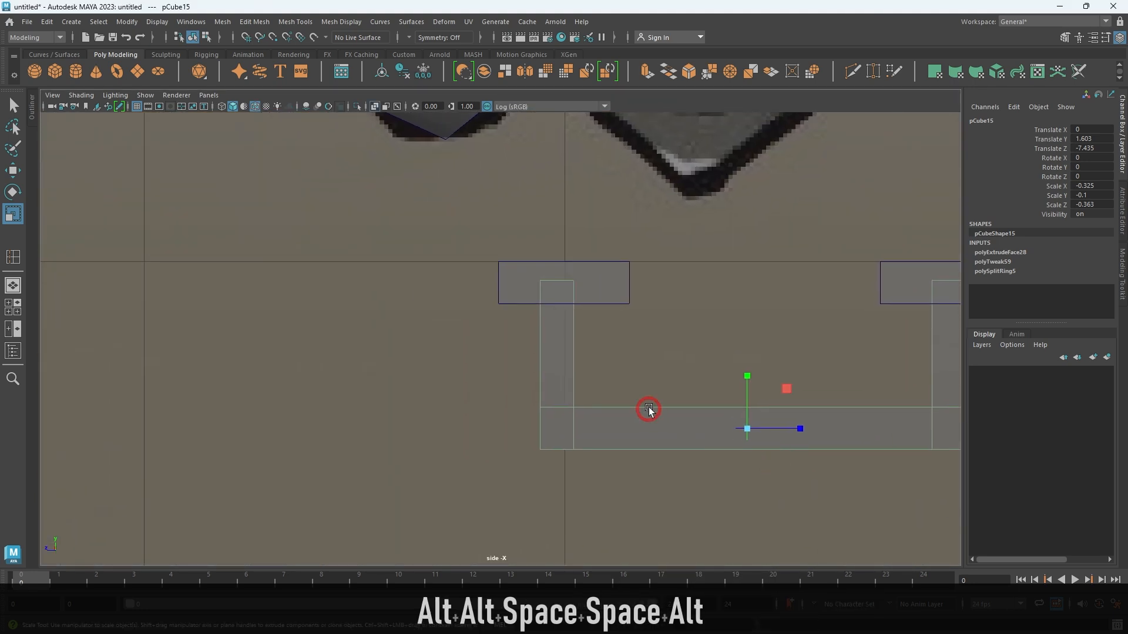
middle_click_drag(665, 411, 669, 478, "alt")
middle_click_drag(774, 288, 781, 242, "alt")
right_click_drag(755, 288, 764, 475, "alt")
middle_click_drag(763, 475, 766, 444, "alt")
right_click_drag(705, 426, 758, 461, "alt")
middle_click_drag(759, 461, 670, 433, "alt")
right_click_drag(670, 433, 711, 335, "alt")
left_click(767, 421)
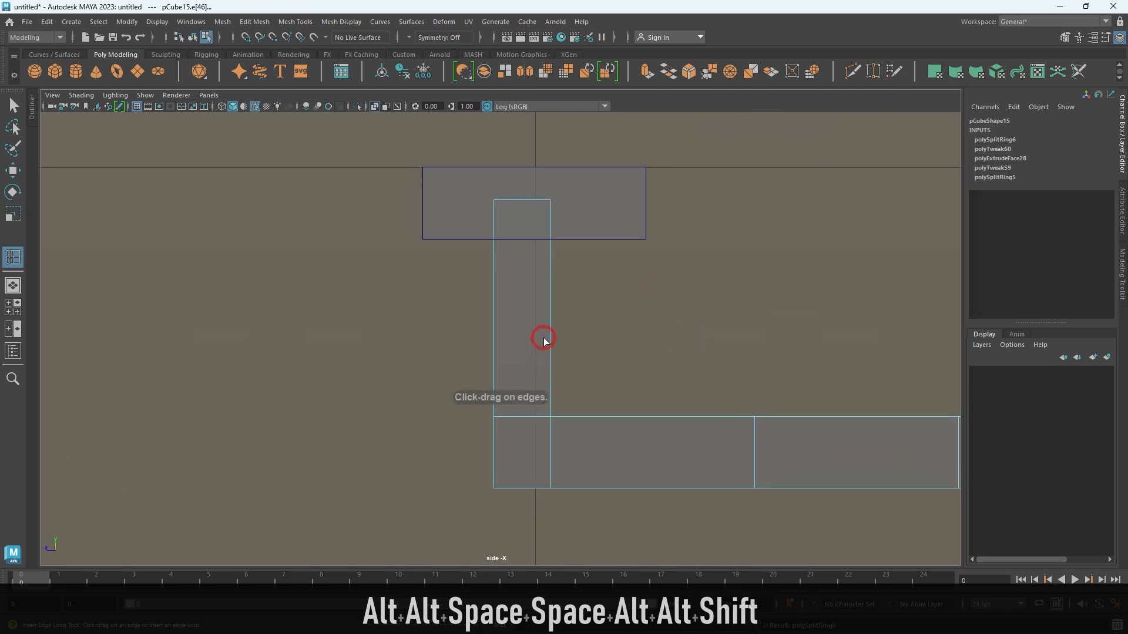
Insert two edge loops across each of the bracket's upright legs.
left_click(551, 333)
middle_click_drag(599, 412, 298, 346, "alt")
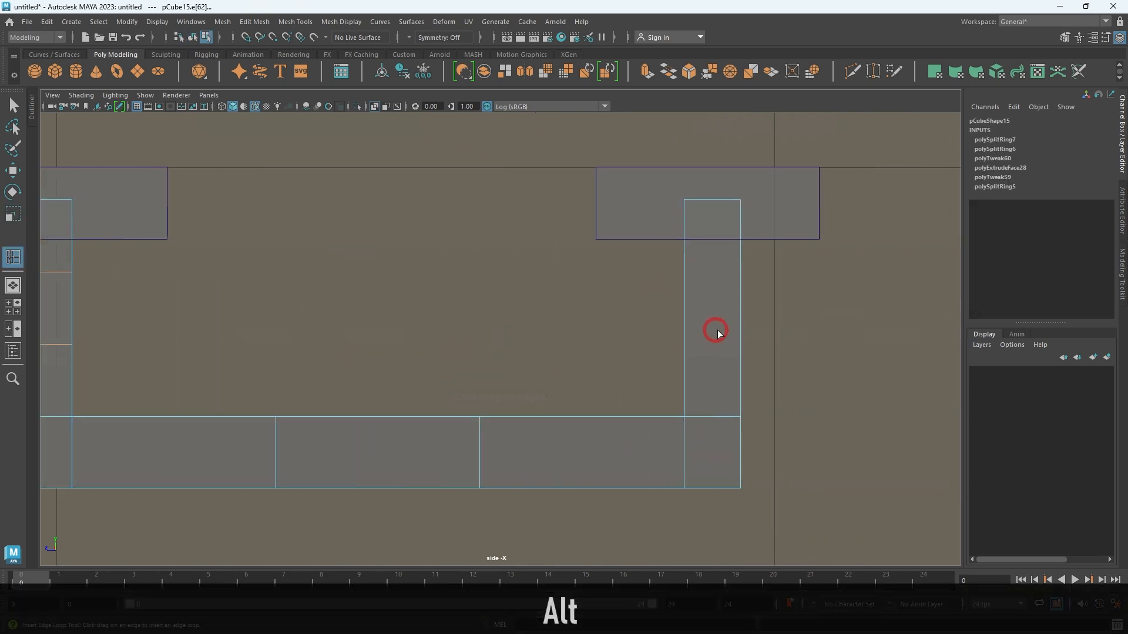
left_click_drag(743, 331, 741, 345)
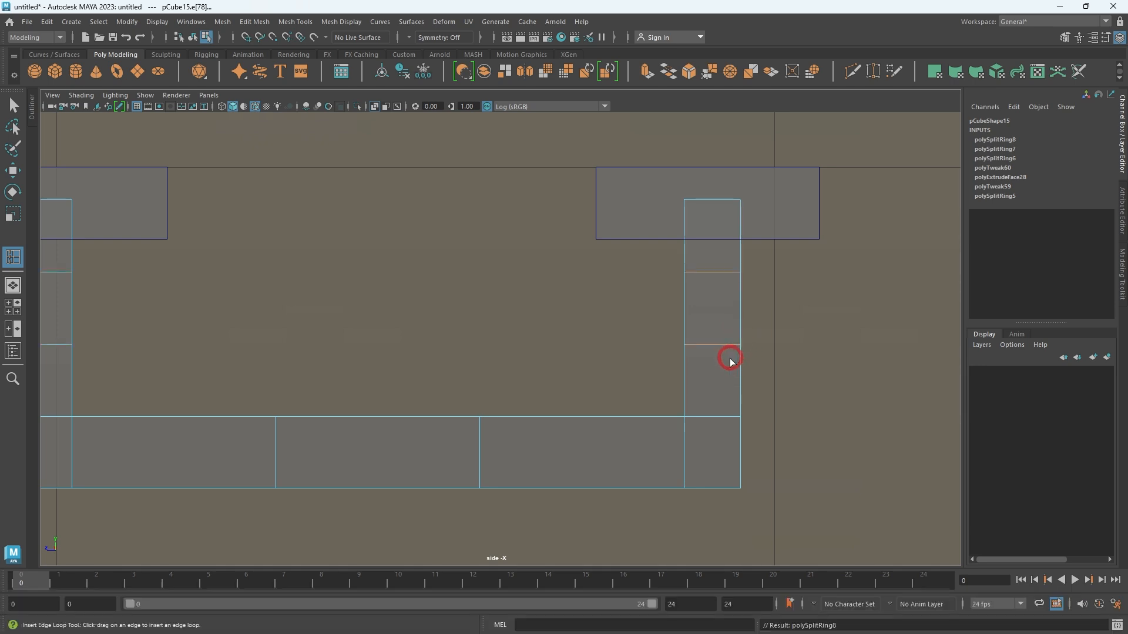
Scale the edge loops on both legs apart vertically, towards the upper and lower ends of the legs.
key("r")
middle_click_drag(713, 365, 1090, 338, "alt")
double_click(455, 329, "shift")
left_click_drag(781, 345, 783, 395)
Spread the crossbar's two edge loops apart along its length until they sit close to the legs.
middle_click_drag(783, 395, 650, 355, "alt")
left_click(543, 396)
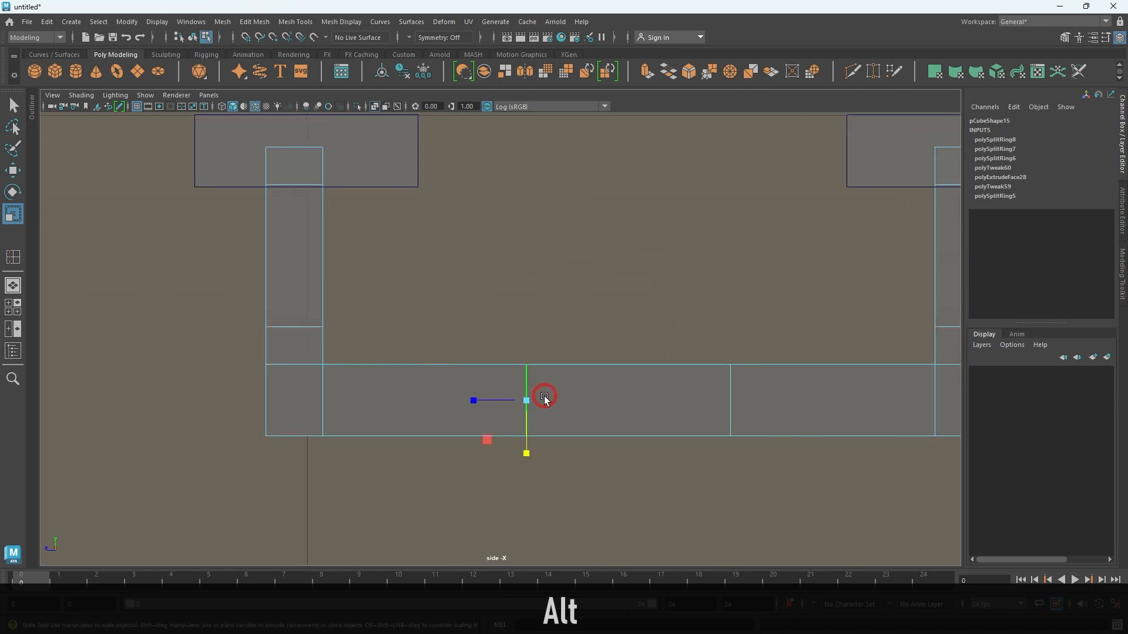
left_click(728, 402, "shift")
left_click_drag(577, 401, 501, 409)
Bevel the bracket's inner corners by raising both inner corner vertices to about Y 1.674 and scaling them towards each other along Z.
middle_click_drag(530, 399, 670, 423, "alt")
right_click_drag(599, 412, 528, 405)
left_click_drag(428, 369, 378, 488)
right_click_drag(511, 438, 602, 472, "alt")
middle_click_drag(556, 468, 590, 466, "alt")
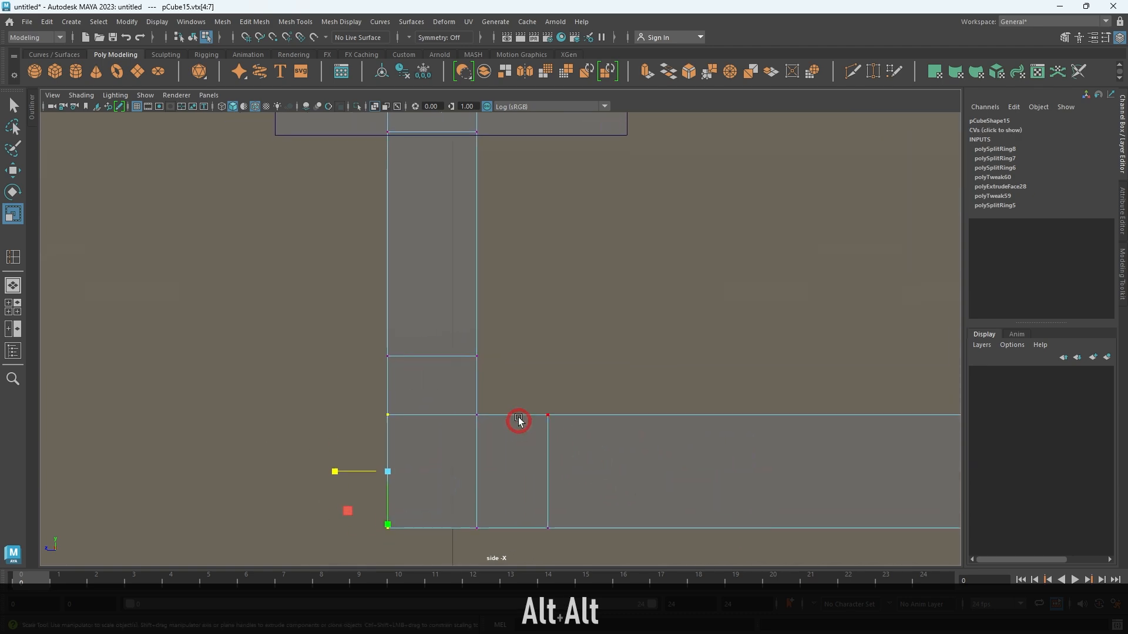
left_click_drag(458, 455, 433, 454)
middle_click_drag(738, 417, 335, 417, "alt")
right_click_drag(905, 352, 661, 430, "alt")
right_click_drag(423, 240, 892, 533, "alt")
middle_click_drag(893, 534, 639, 549, "alt")
left_click_drag(571, 393, 617, 435, "ctrl+shift")
middle_click_drag(571, 441, 855, 448, "alt")
key("w")
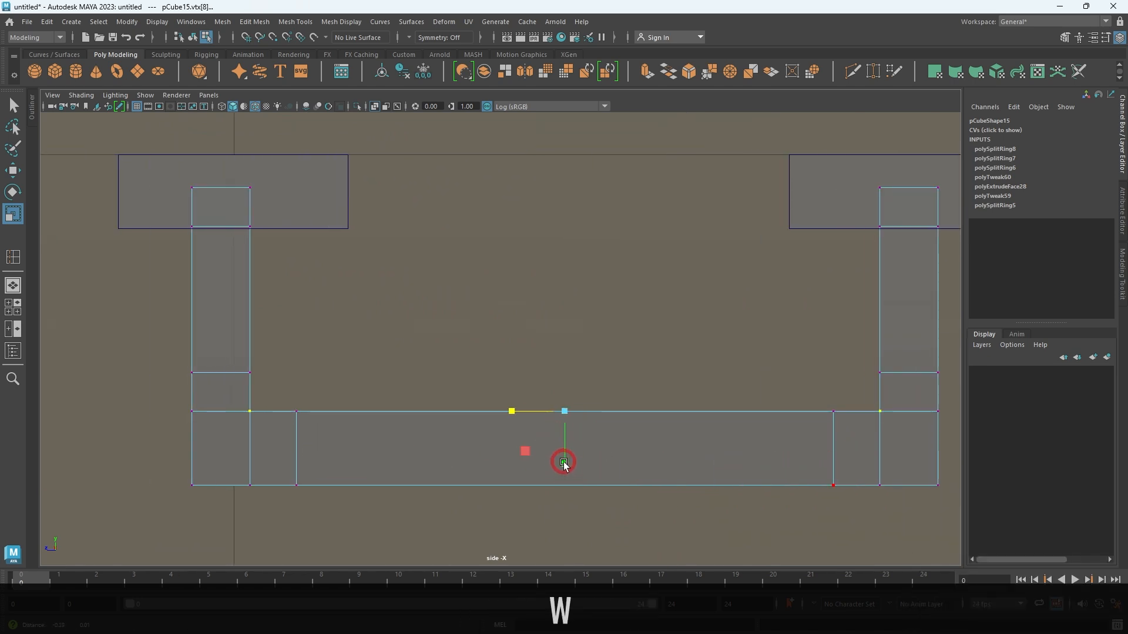
left_click_drag(862, 401, 901, 436)
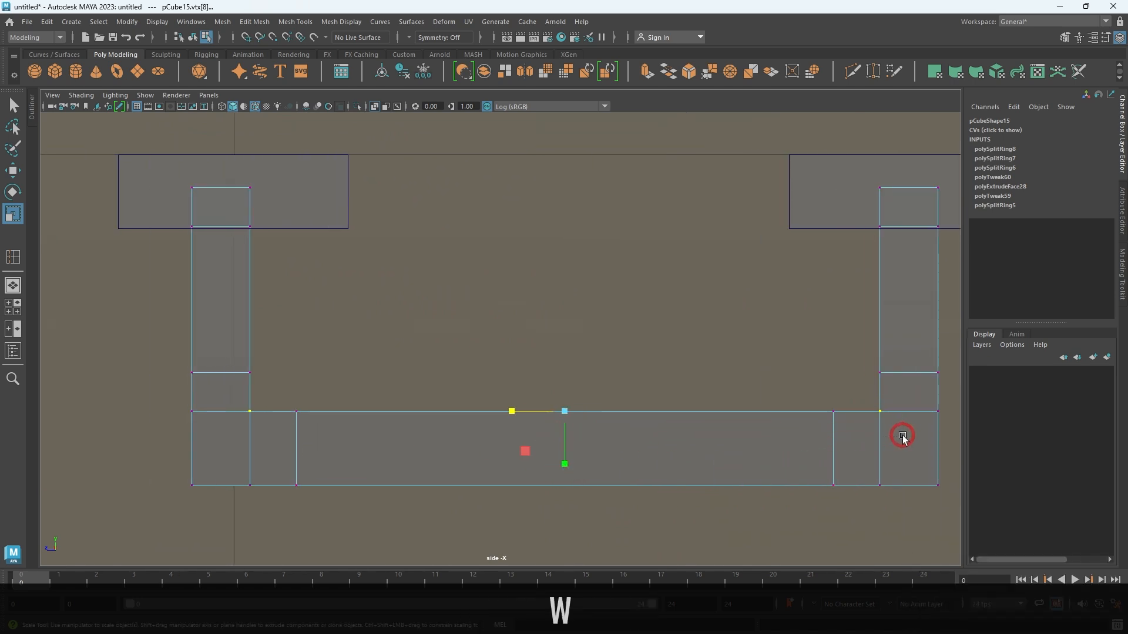
left_click_drag(278, 404, 244, 434, "ctrl+shift")
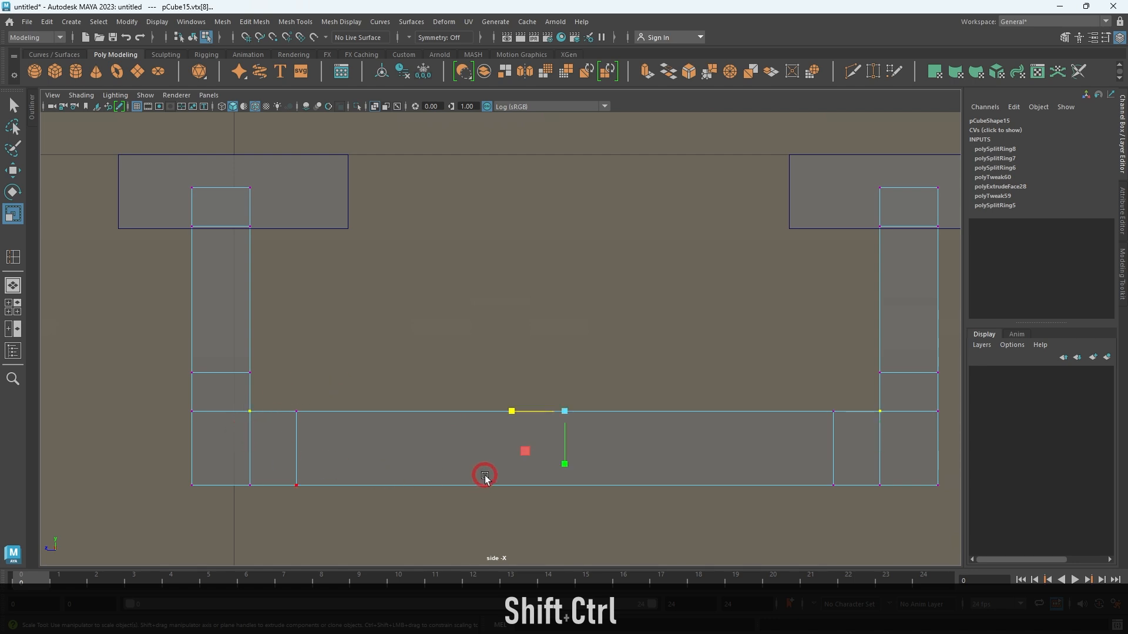
key("w")
left_click_drag(563, 359, 564, 345)
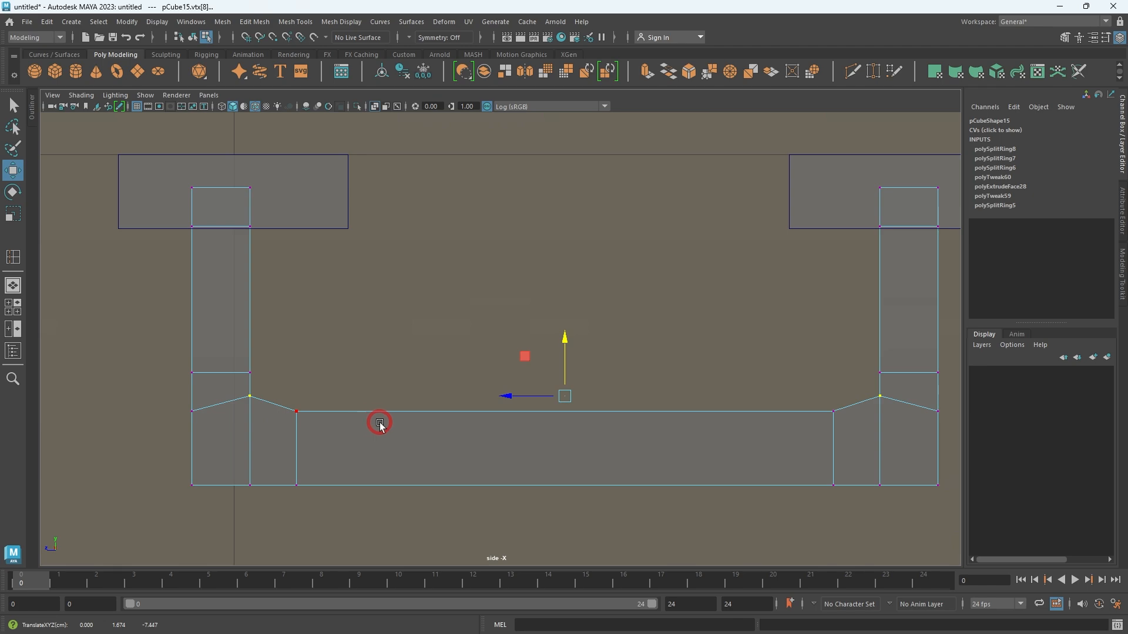
key("r")
left_click_drag(505, 398, 517, 401)
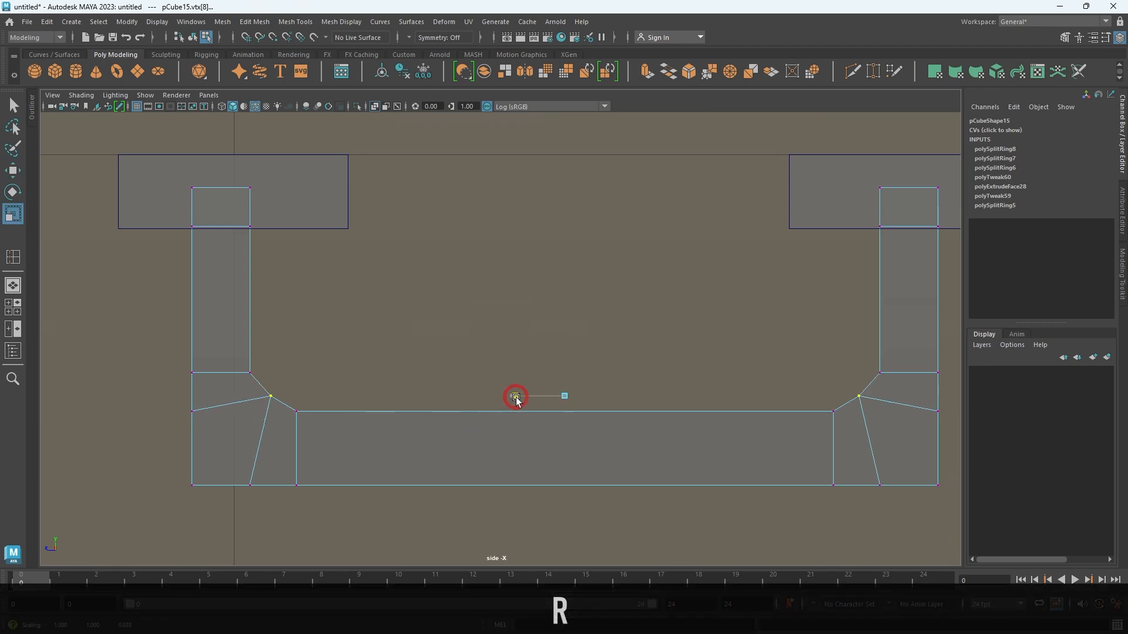